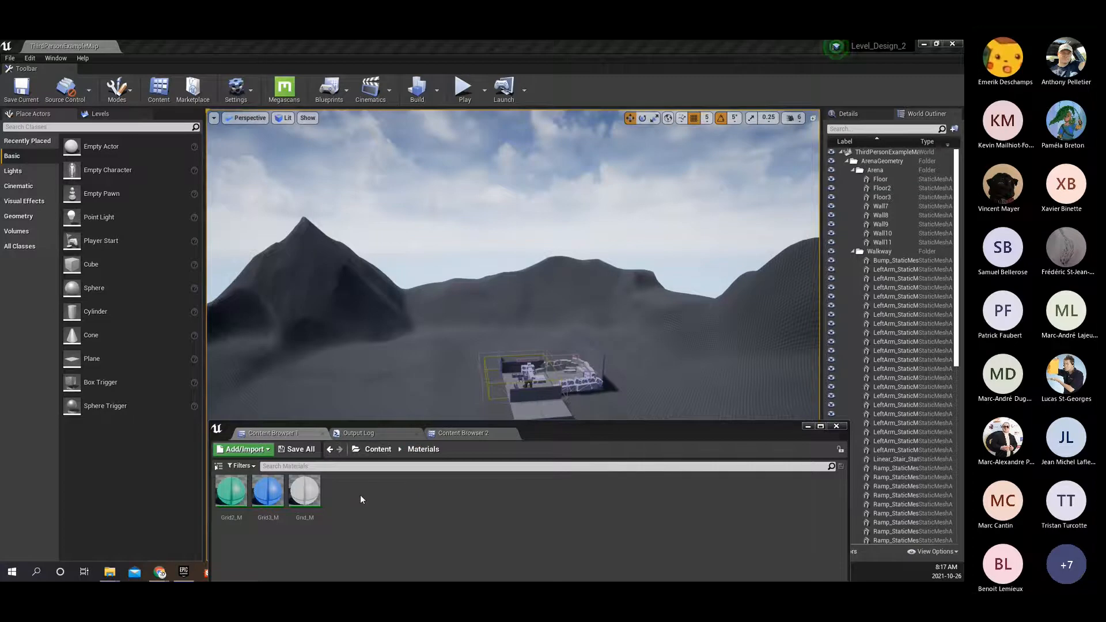
Create a folder named Landscape inside the Materials folder and open it.
right_click(361, 490)
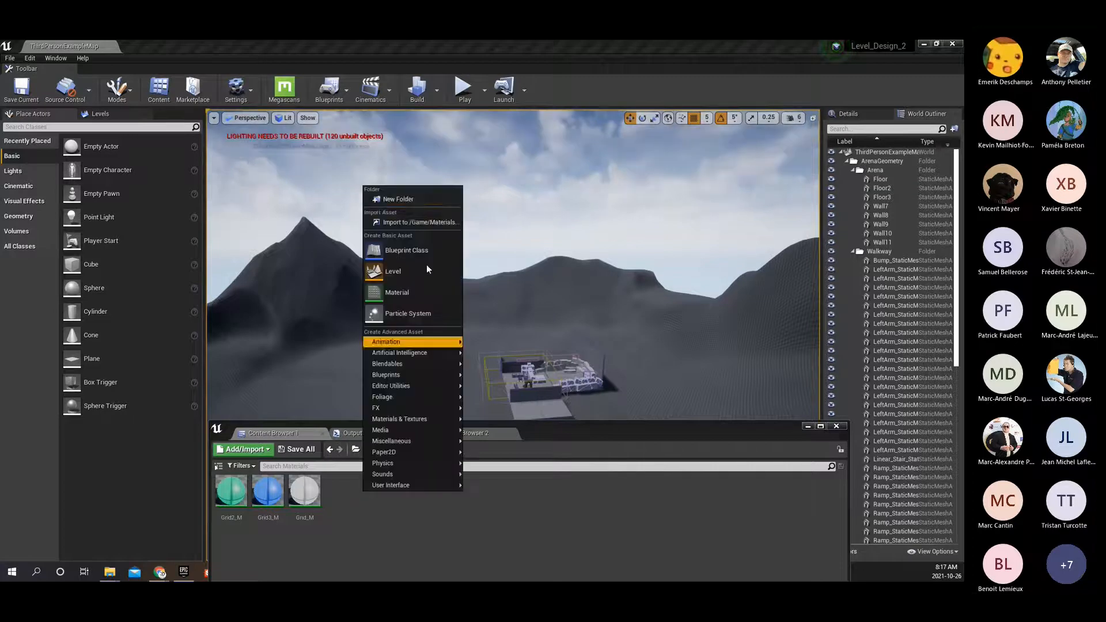
click(410, 201)
text(Landscape)
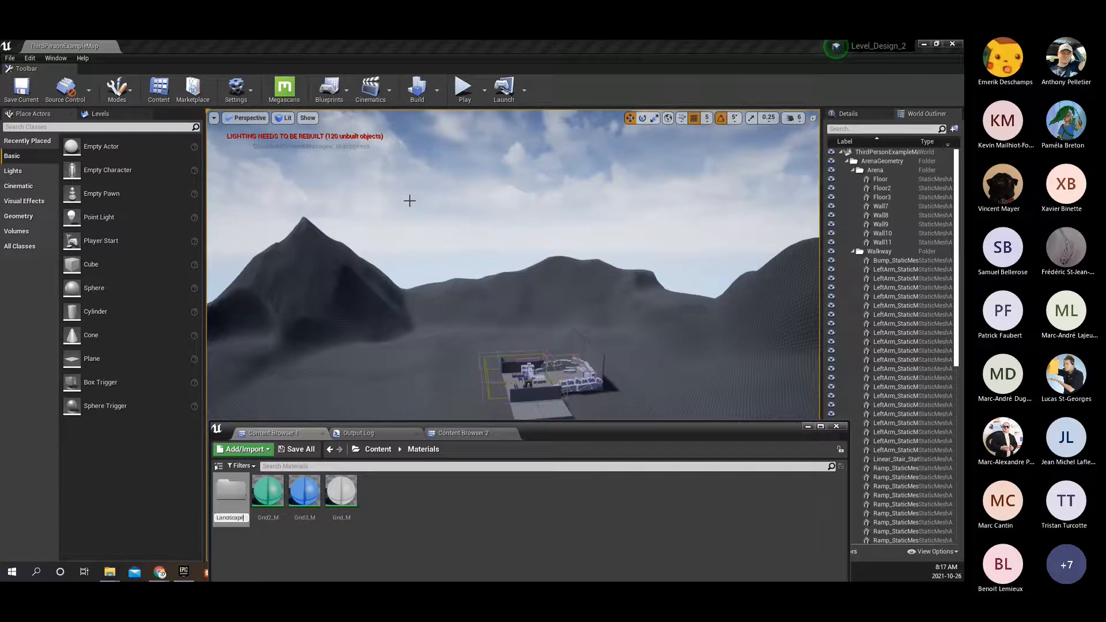
key(Return)
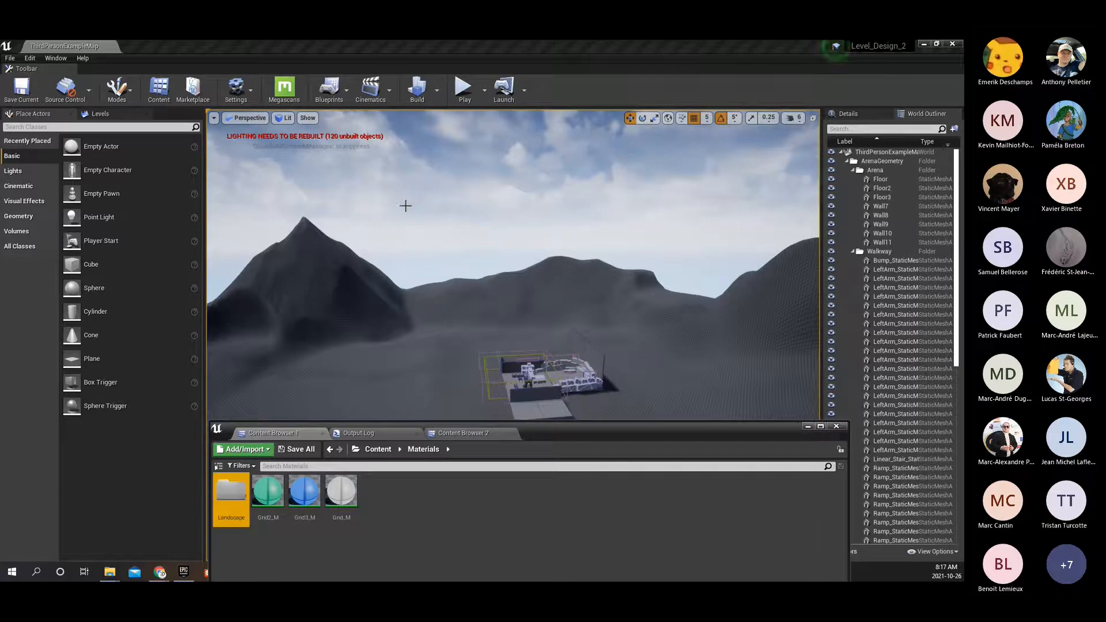
double_click(229, 494)
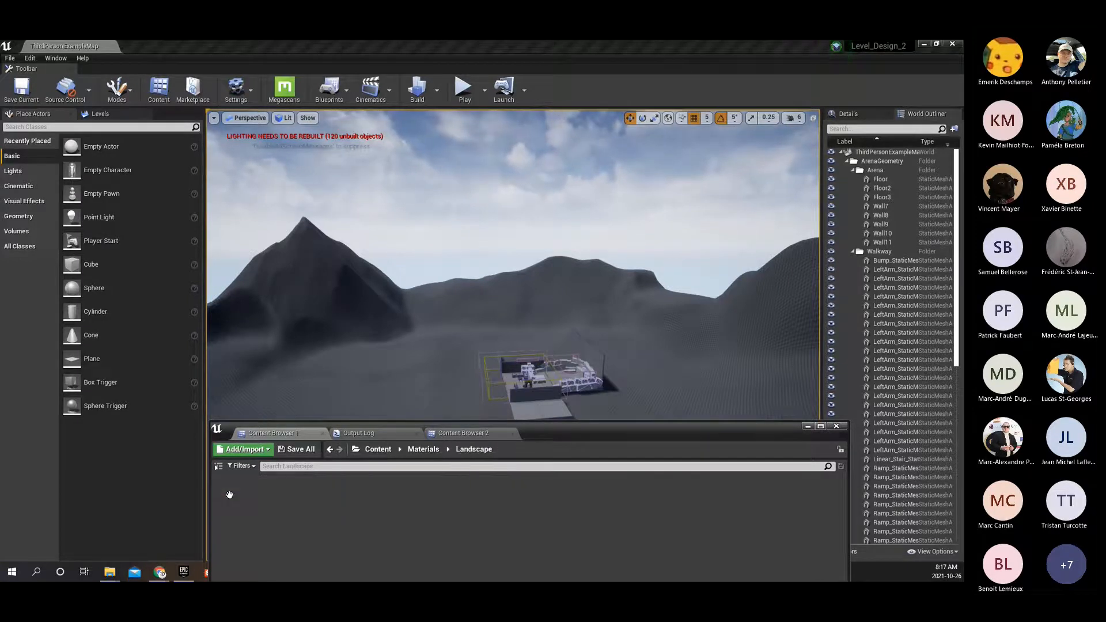
Create a material named Landscape_M in the Landscape folder and open it for editing.
right_click(352, 503)
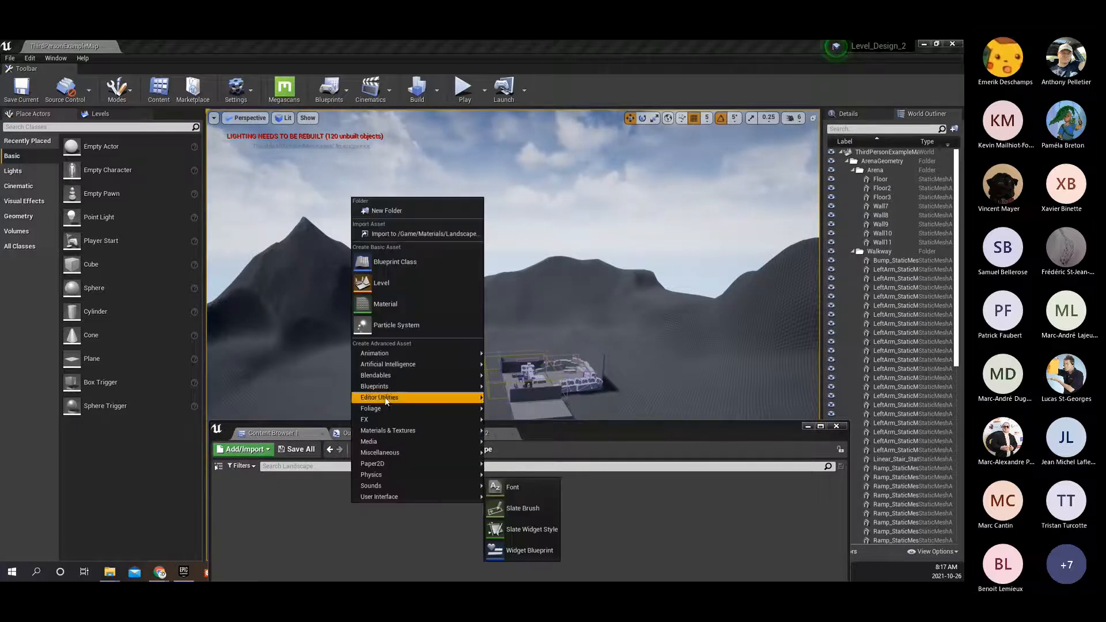
click(385, 304)
text(L)
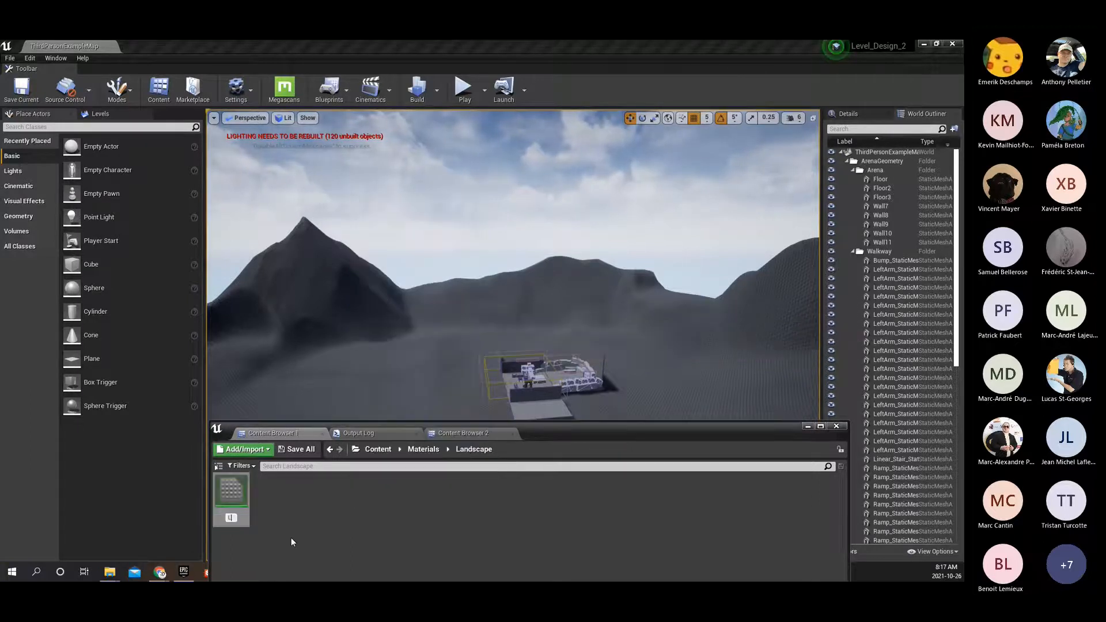
text(andscape_M)
key(Return)
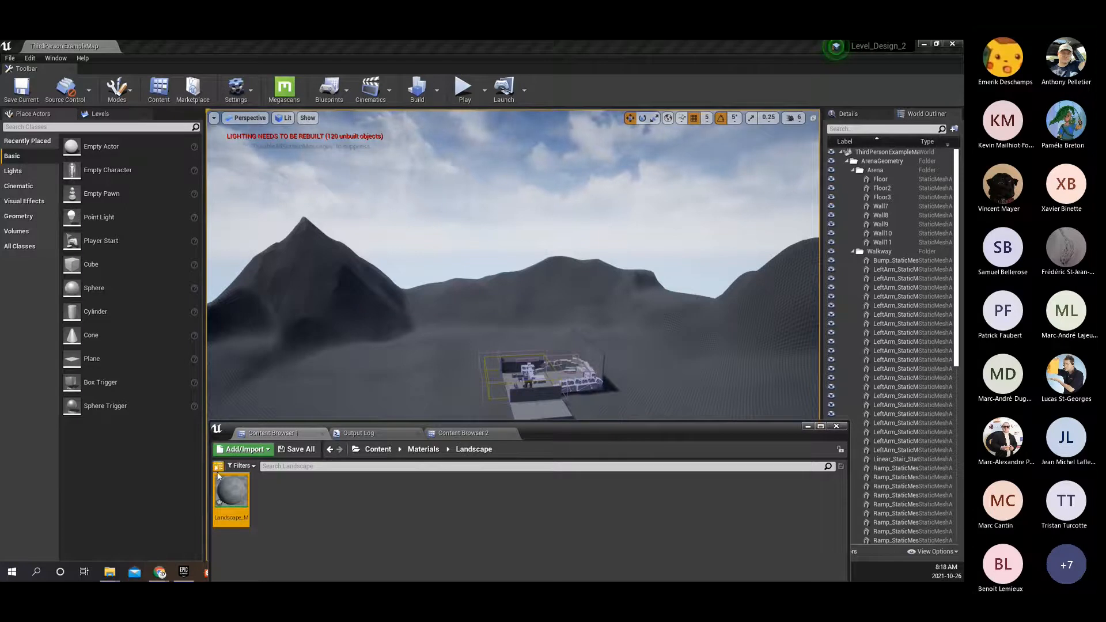
double_click(238, 492)
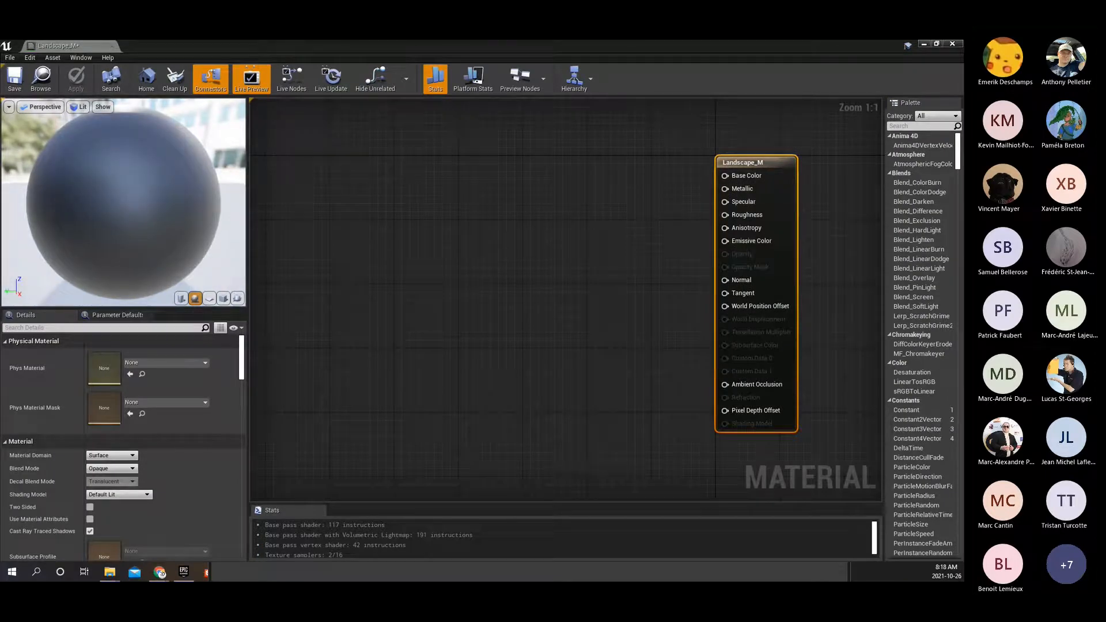
Reposition the Landscape_M material editor window so the level viewport and content browser are uncovered beside it.
drag(751, 51, 756, 54)
double_click(755, 54)
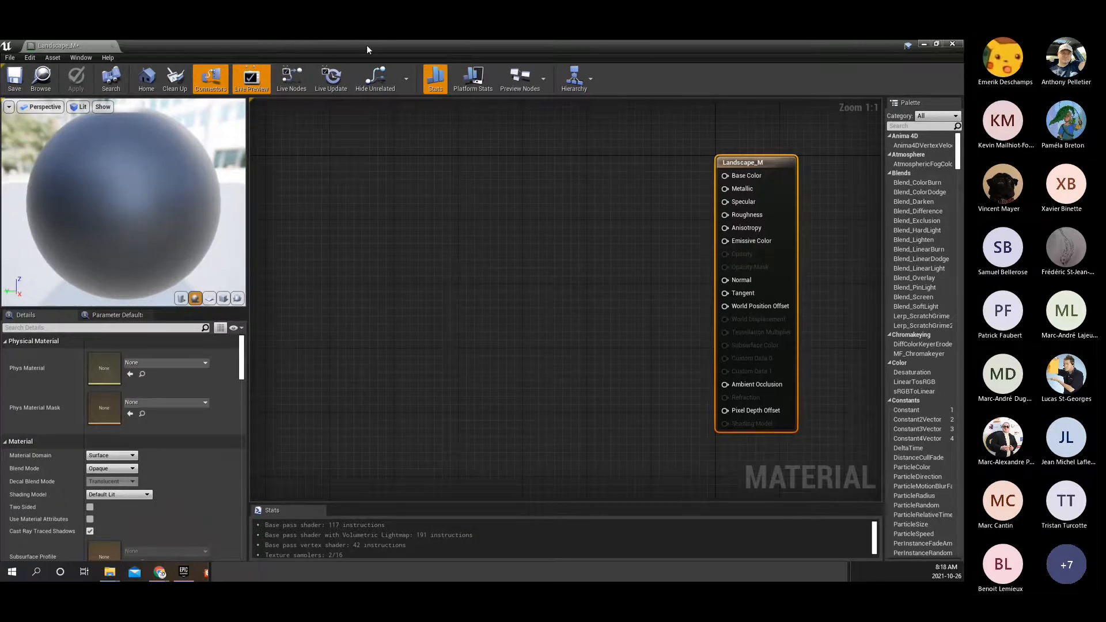
drag(369, 44, 780, 95)
right_drag(403, 265, 317, 262)
right_drag(403, 262, 285, 277)
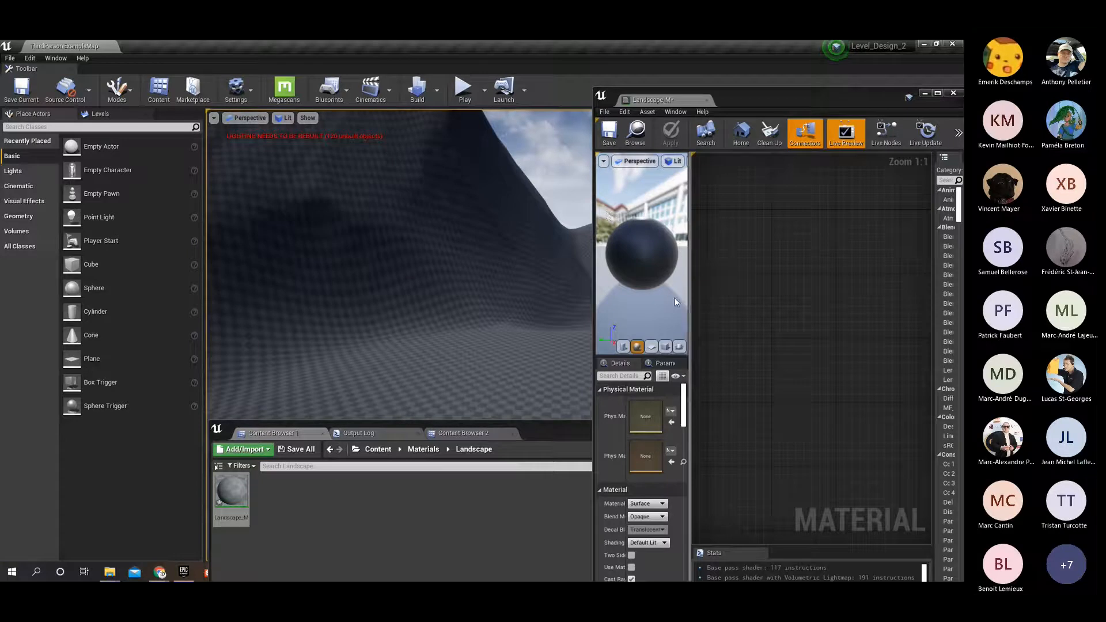
right_drag(415, 309, 385, 283)
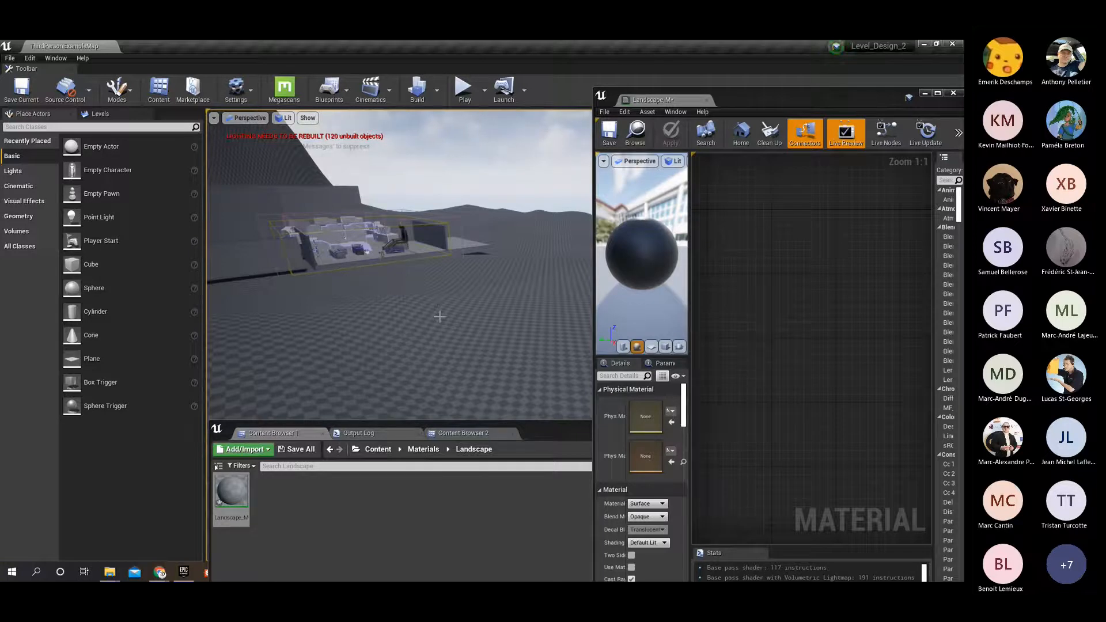
right_drag(453, 302, 427, 288)
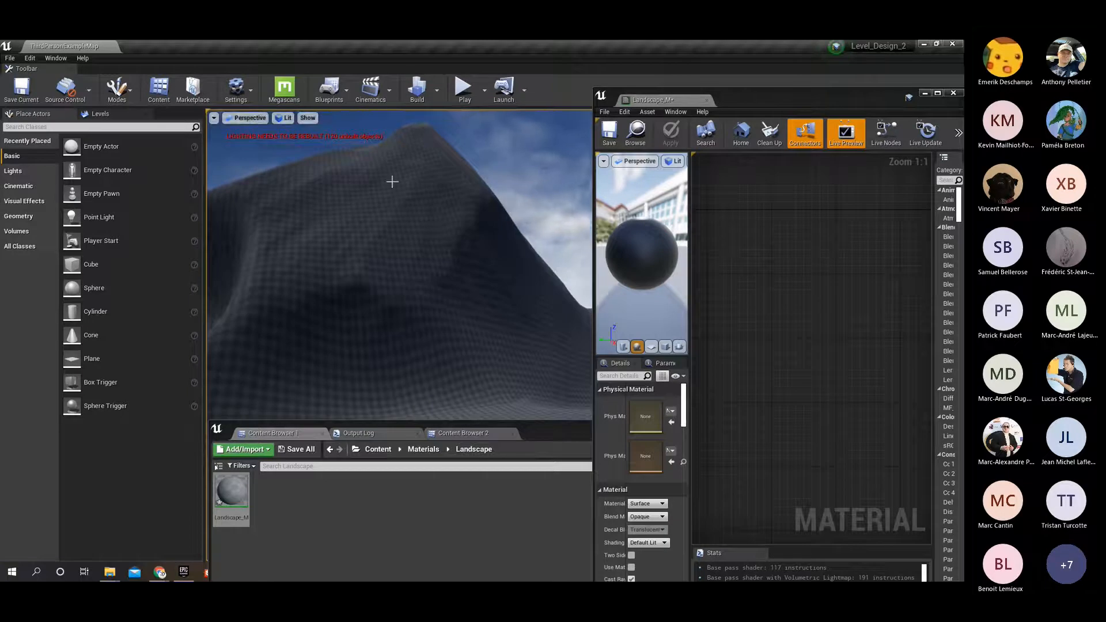
mouse_move(415, 167)
right_down()
mouse_move(585, 190)
mouse_move(415, 176)
right_up()
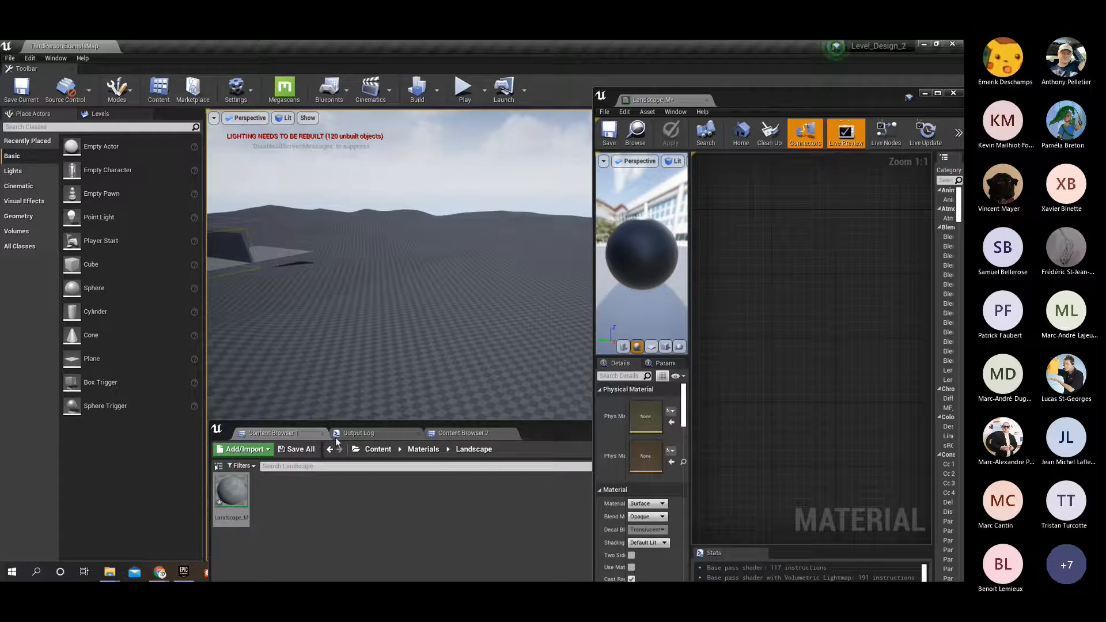
Place the second content browser beside the first, open the StarterContent Textures folder in it, and move the window to expose more textures.
click(375, 434)
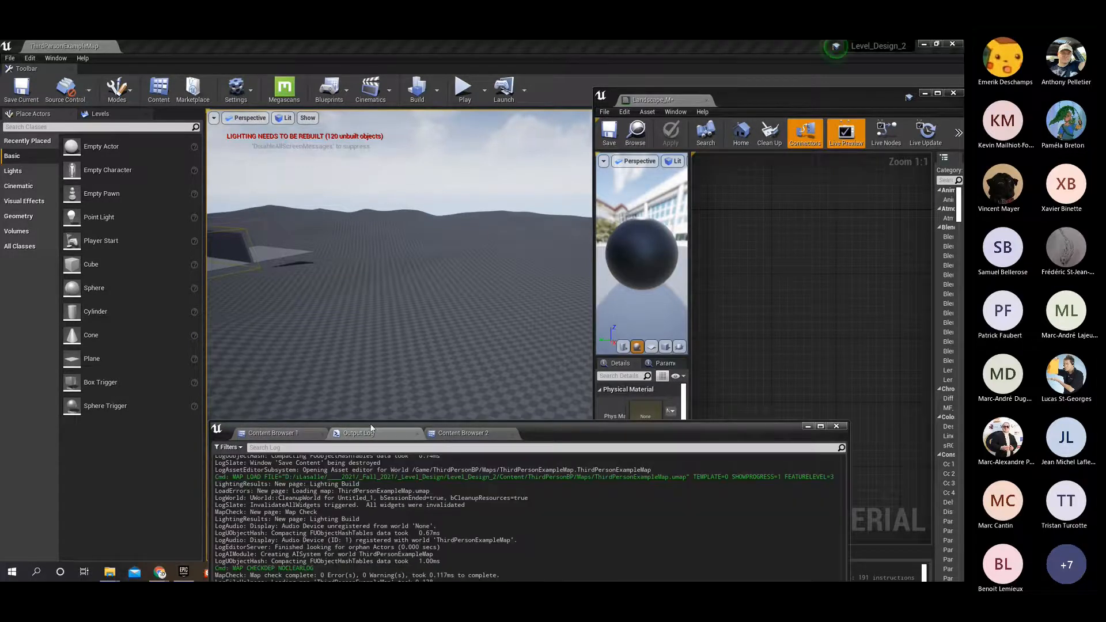
click(406, 436)
drag(406, 437, 358, 437)
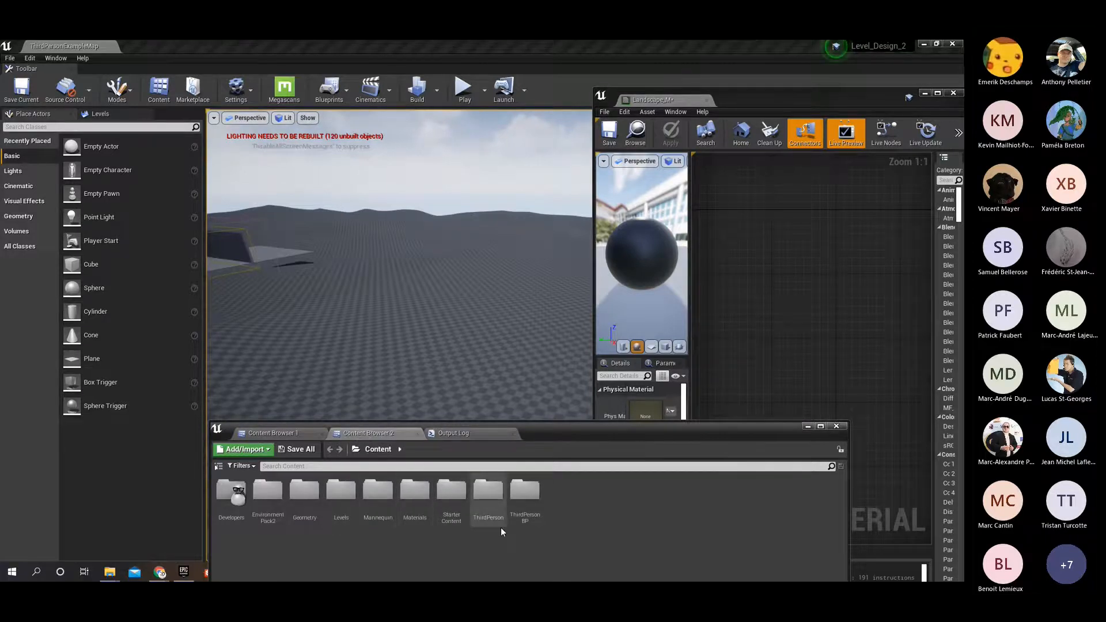
click(444, 490)
double_click(448, 490)
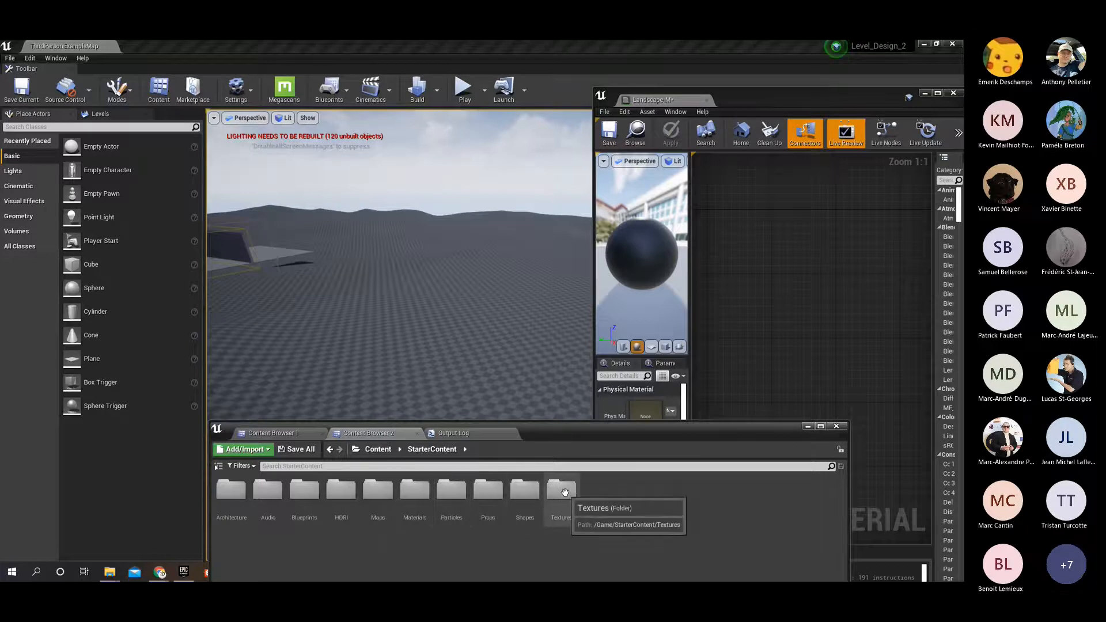
double_click(564, 492)
drag(547, 426, 340, 261)
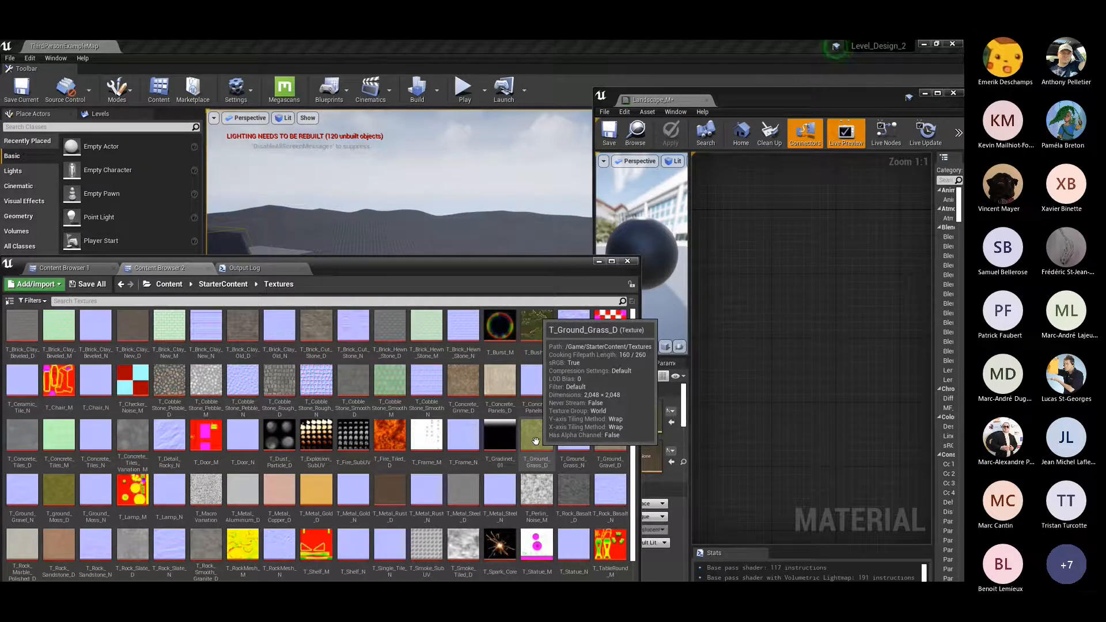
Add the T_Ground_Grass_D and T_Ground_Grass_N textures to the Landscape_M graph, with the normal map well below the diffuse.
drag(536, 441, 751, 210)
scroll(803, 374, down, 4)
right_drag(783, 366, 778, 335)
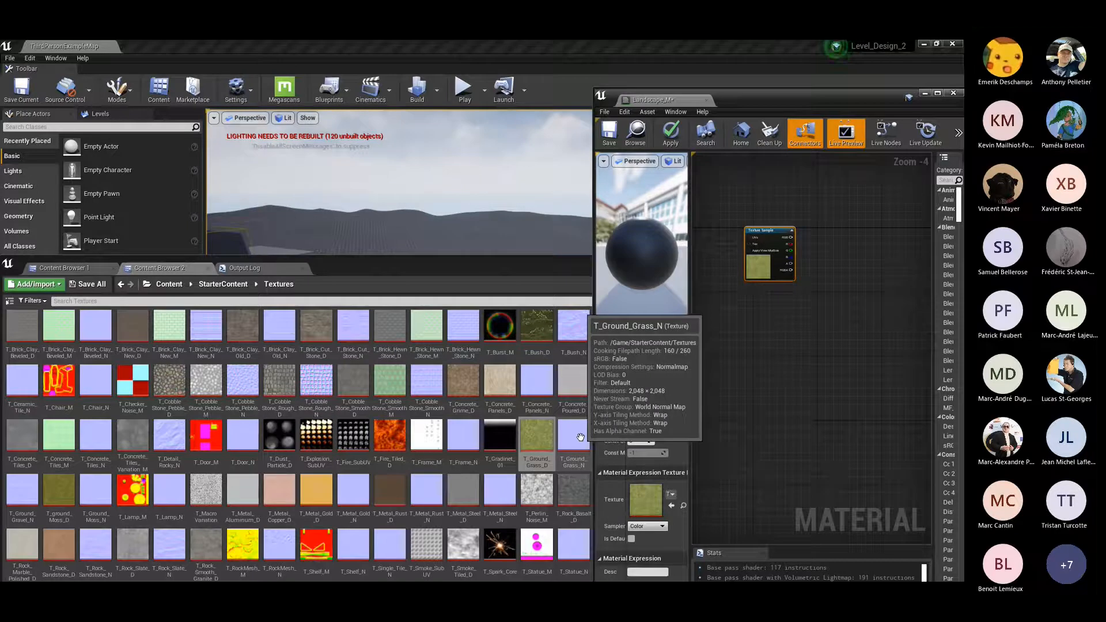
drag(576, 438, 775, 440)
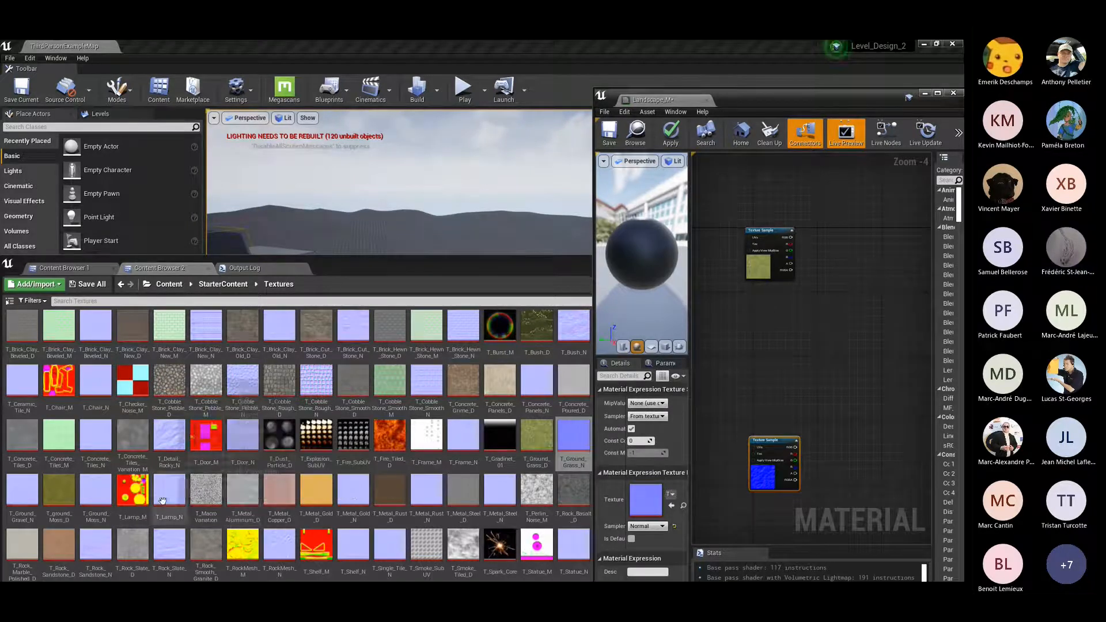
Add the T_Ground_Gravel_D and T_Ground_Gravel_N textures to the Landscape_M graph, each beneath its matching grass texture.
click(518, 283)
drag(533, 268, 487, 256)
drag(565, 455, 756, 292)
drag(466, 253, 535, 216)
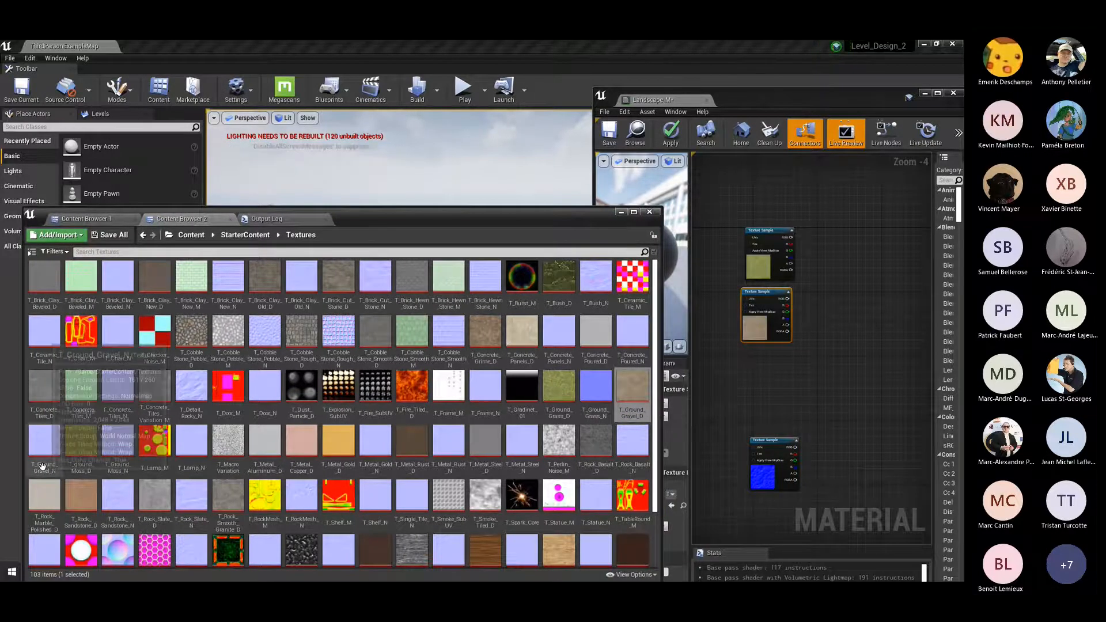
drag(42, 466, 745, 521)
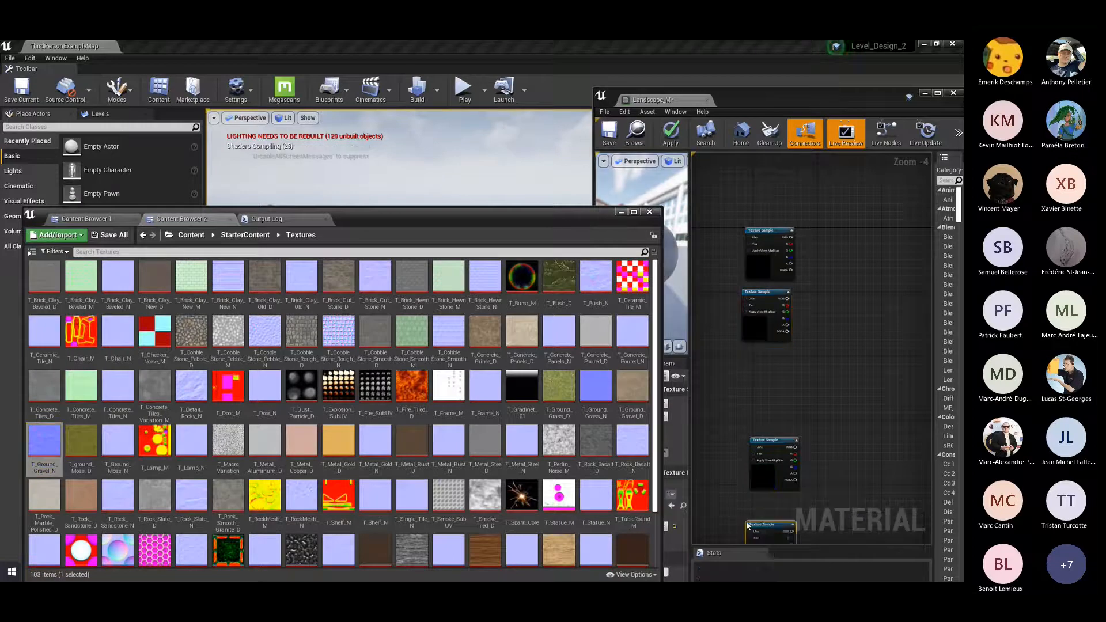
drag(412, 217, 436, 215)
Go back to the Content root, reopen the StarterContent Textures folder, and review its textures, including T_Ground_Grass_D.
click(213, 232)
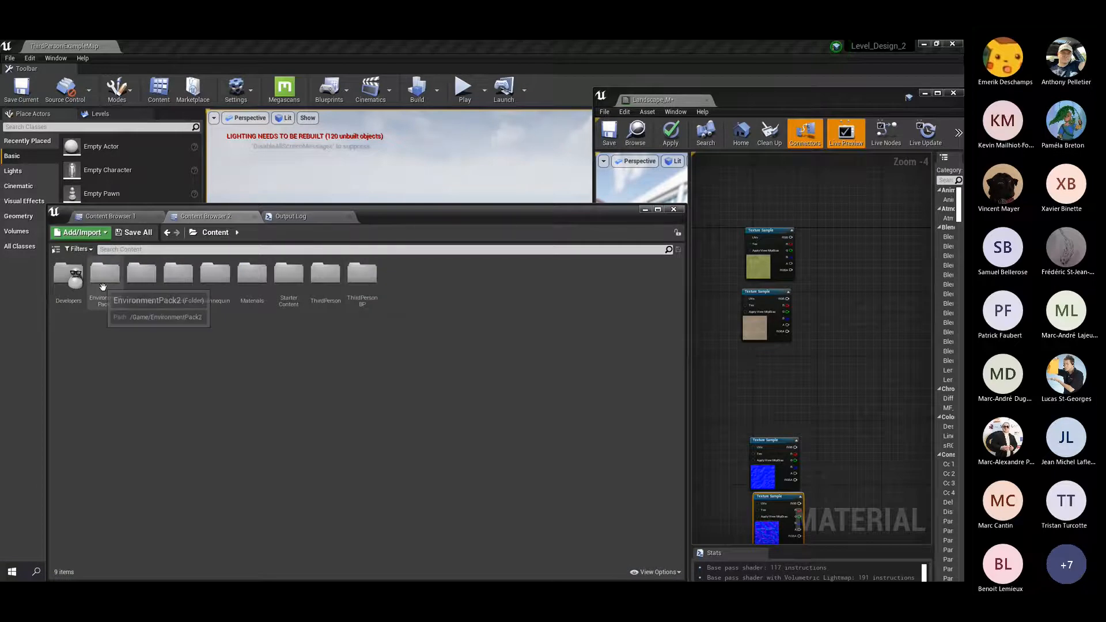
click(293, 281)
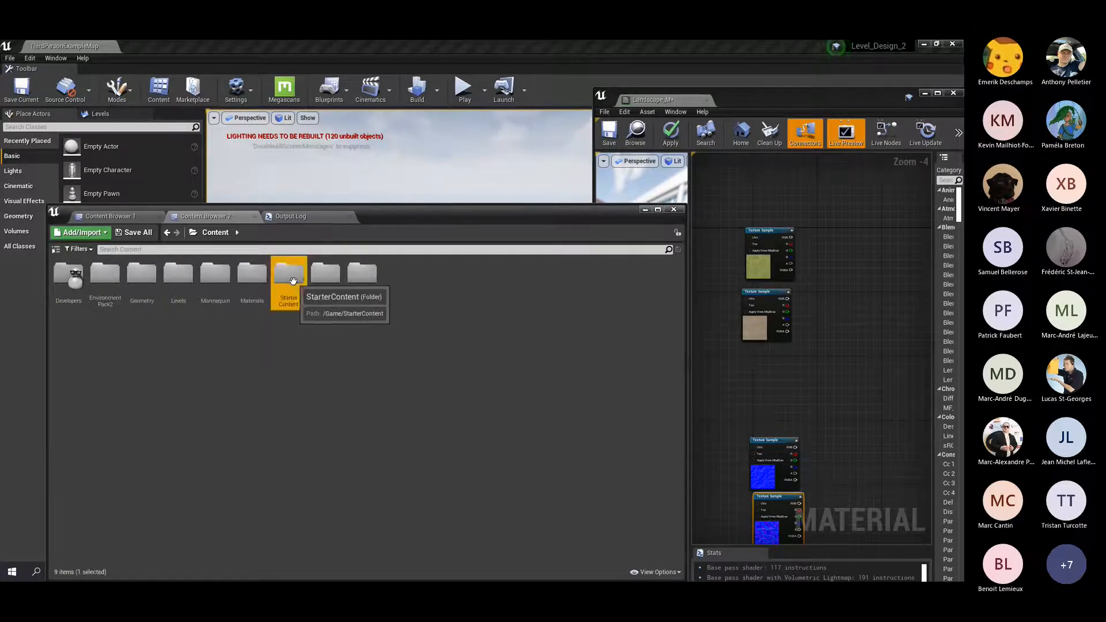
double_click(293, 281)
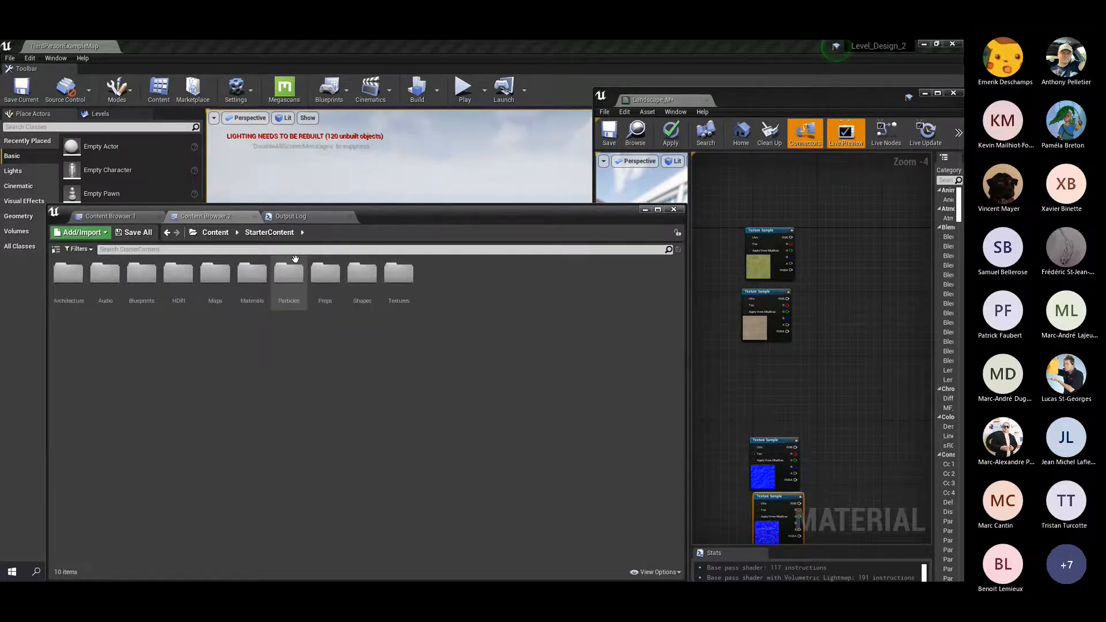
double_click(403, 278)
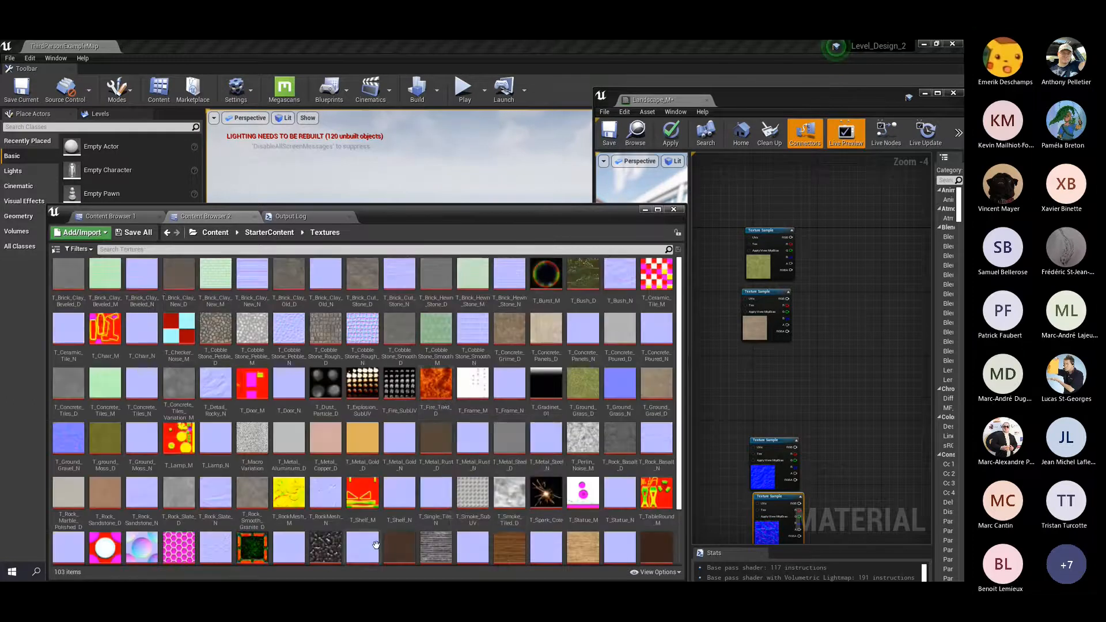
scroll(544, 373, down, 2)
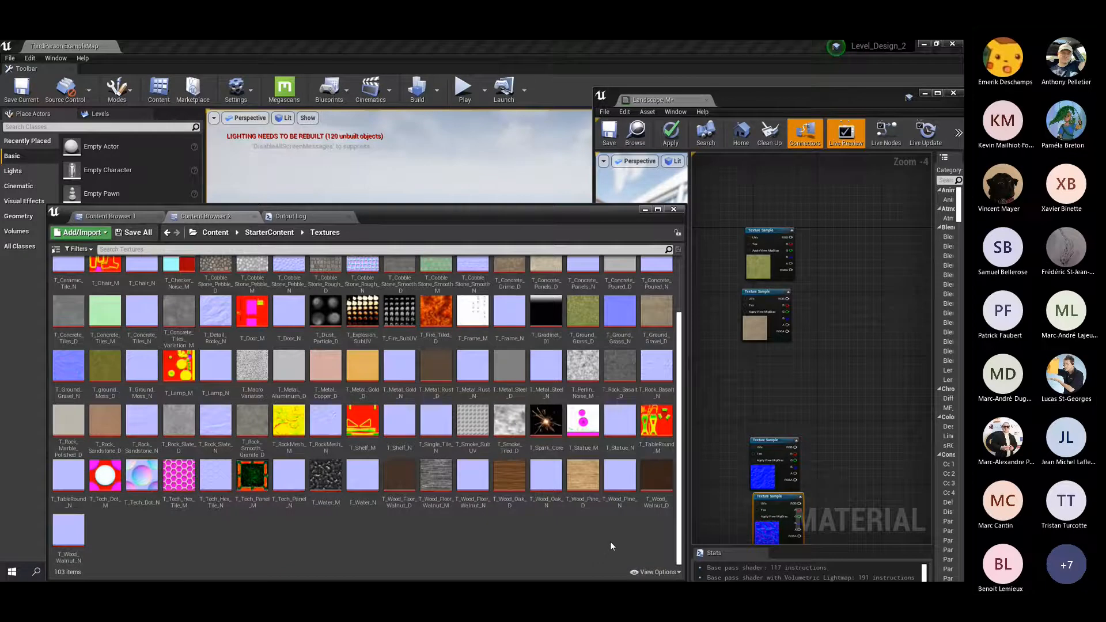
scroll(610, 542, up, 2)
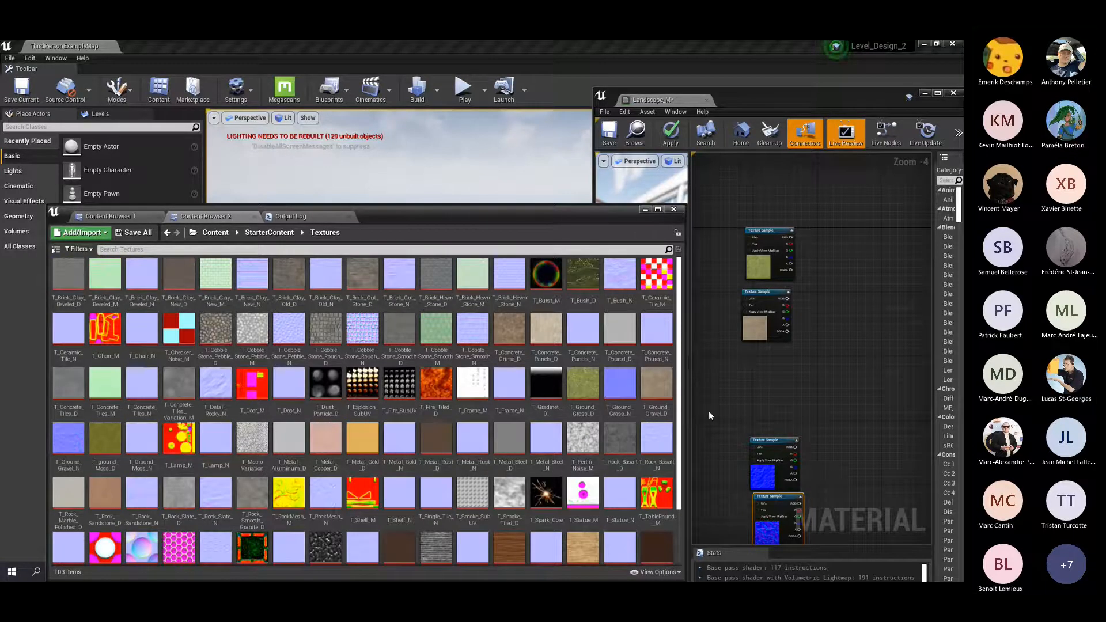
click(588, 384)
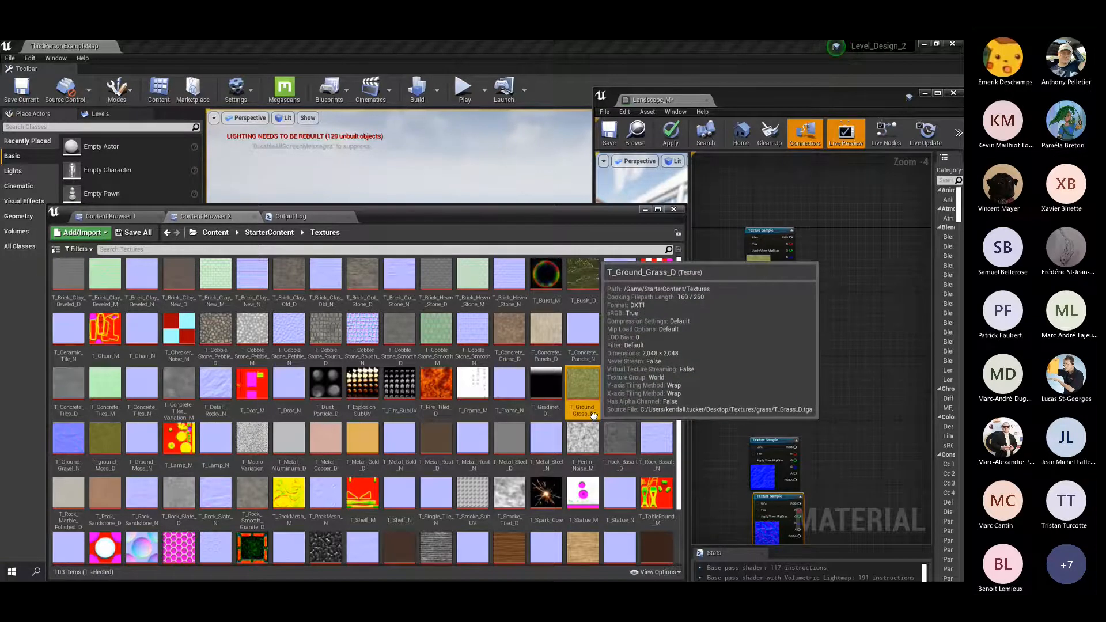
Align the two gravel texture samples directly under the corresponding grass samples in the material graph.
right_drag(847, 347, 834, 248)
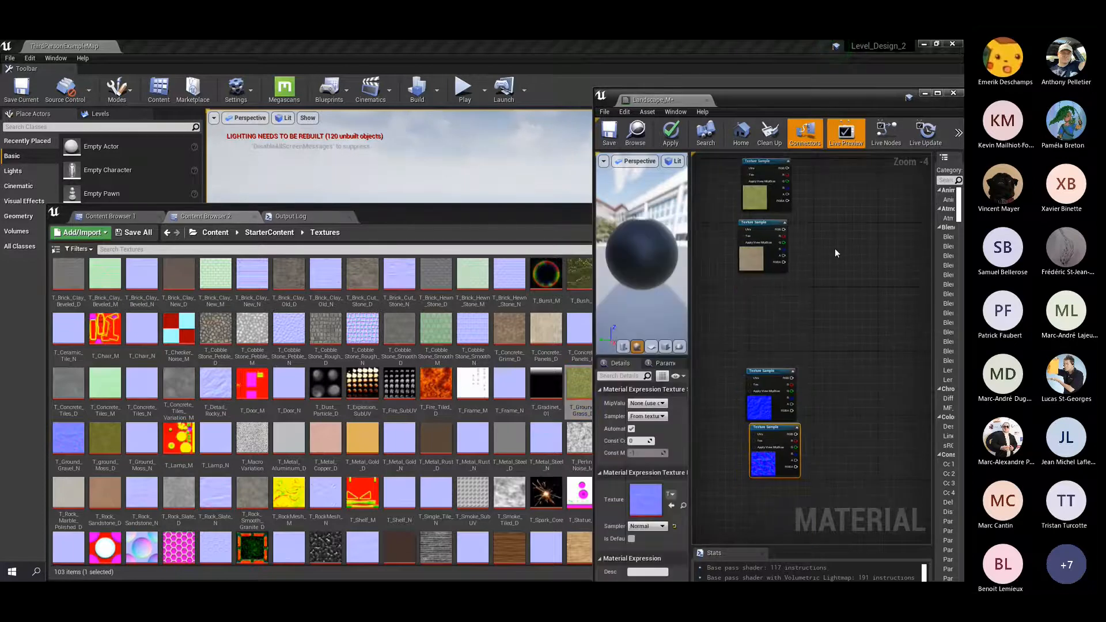
click(775, 223)
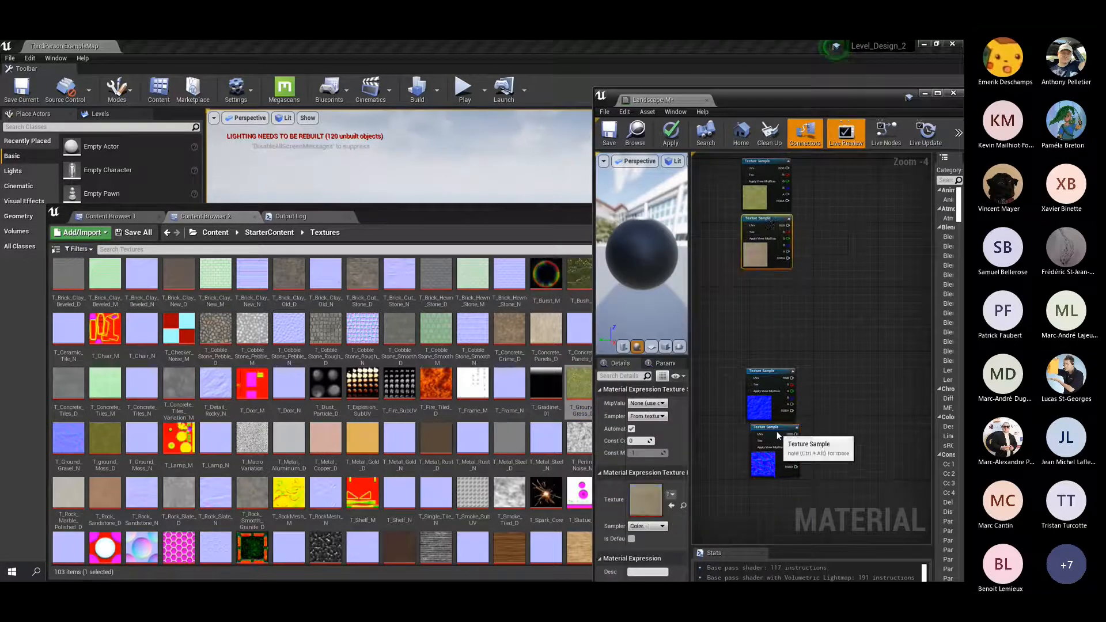
drag(779, 429, 774, 429)
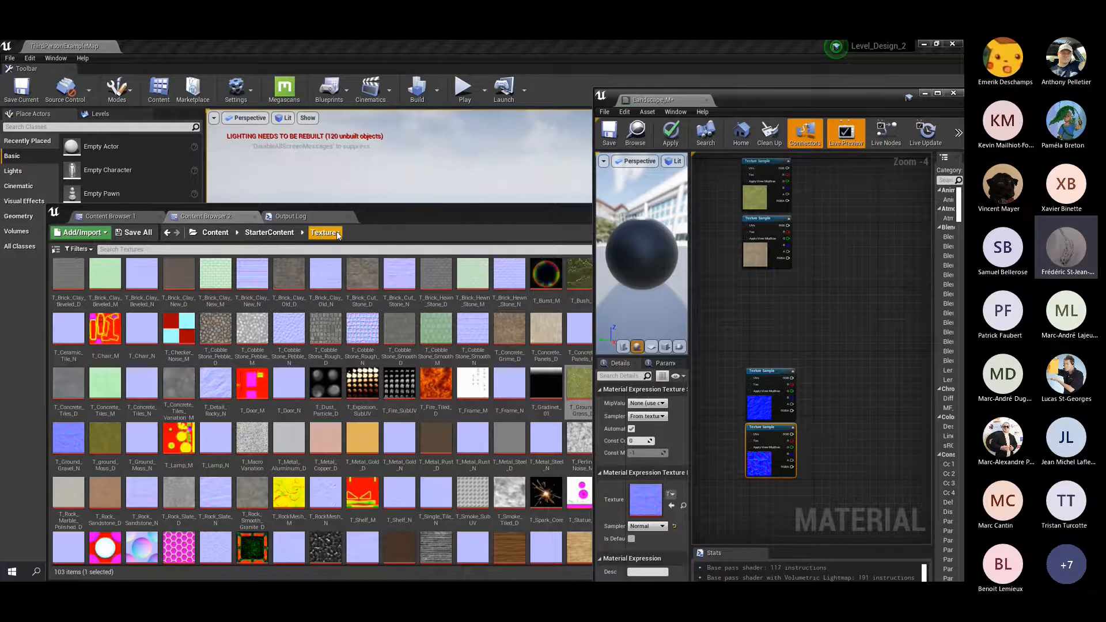
drag(389, 214, 382, 214)
mouse_move(602, 399)
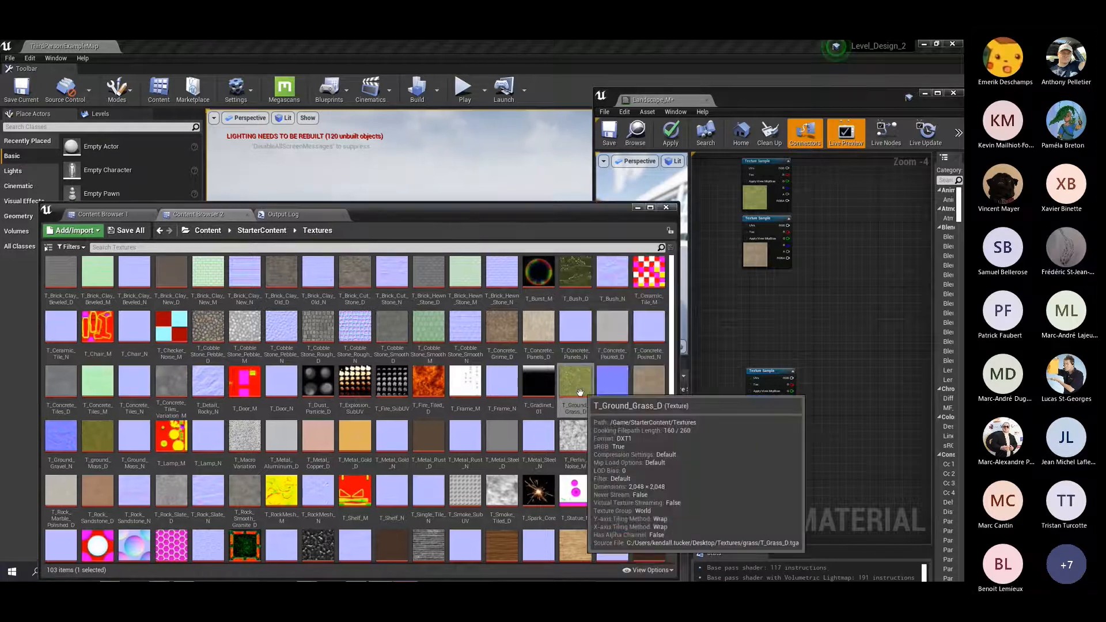
mouse_move(654, 388)
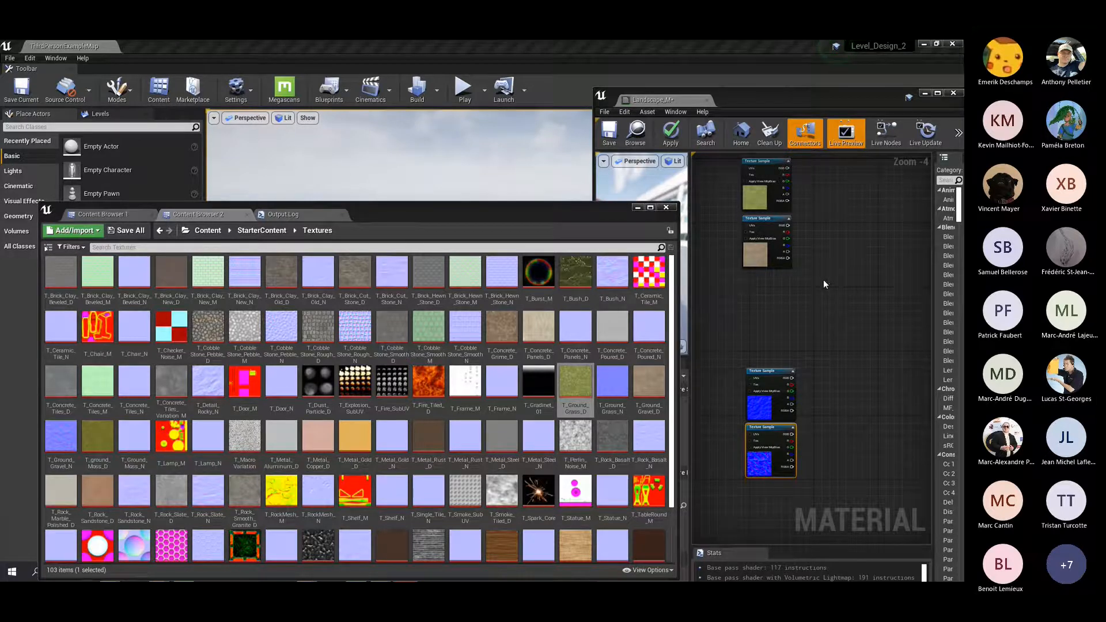
scroll(823, 278, down, 1)
right_drag(862, 237, 834, 271)
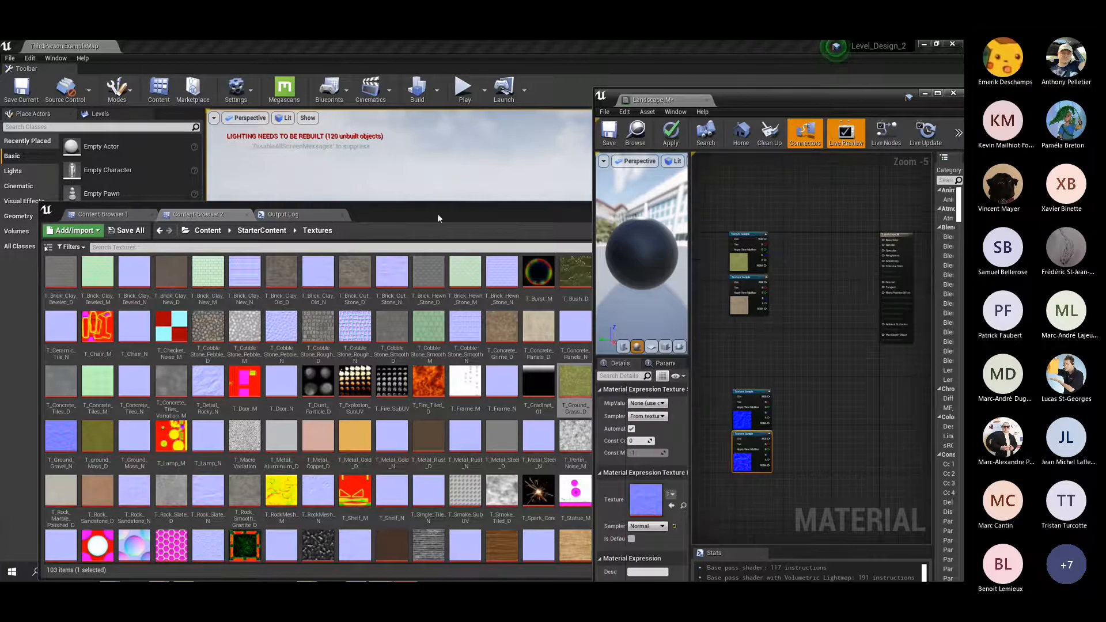
drag(437, 213, 423, 198)
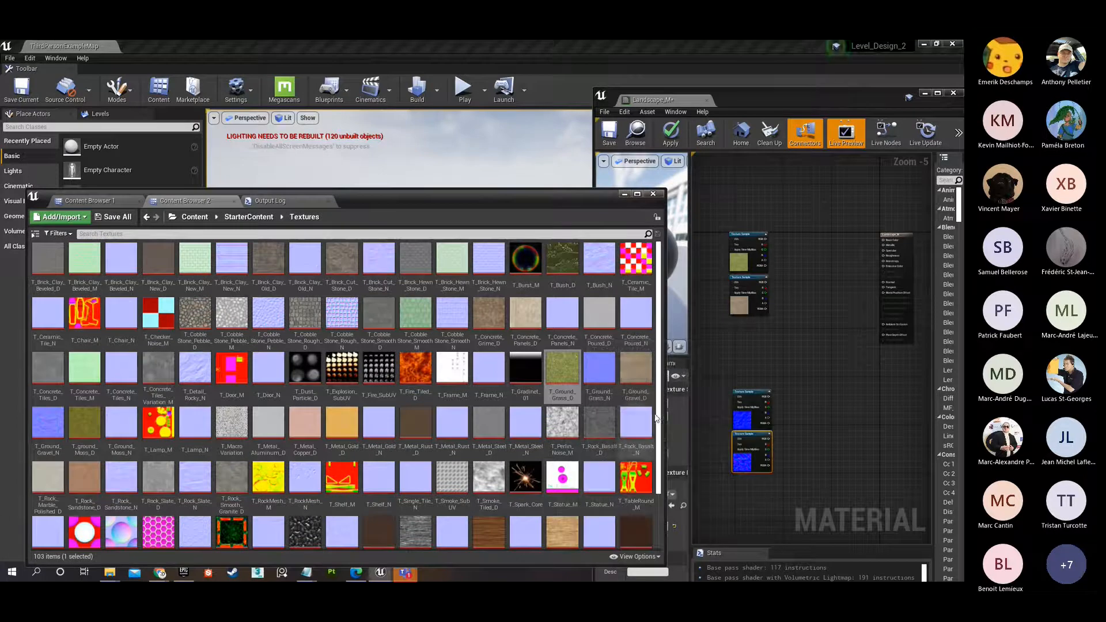
Bring the material editor up full-size without the content browser and move the Landscape_M output node lower, farther from the texture samples.
click(624, 194)
drag(843, 94, 546, 42)
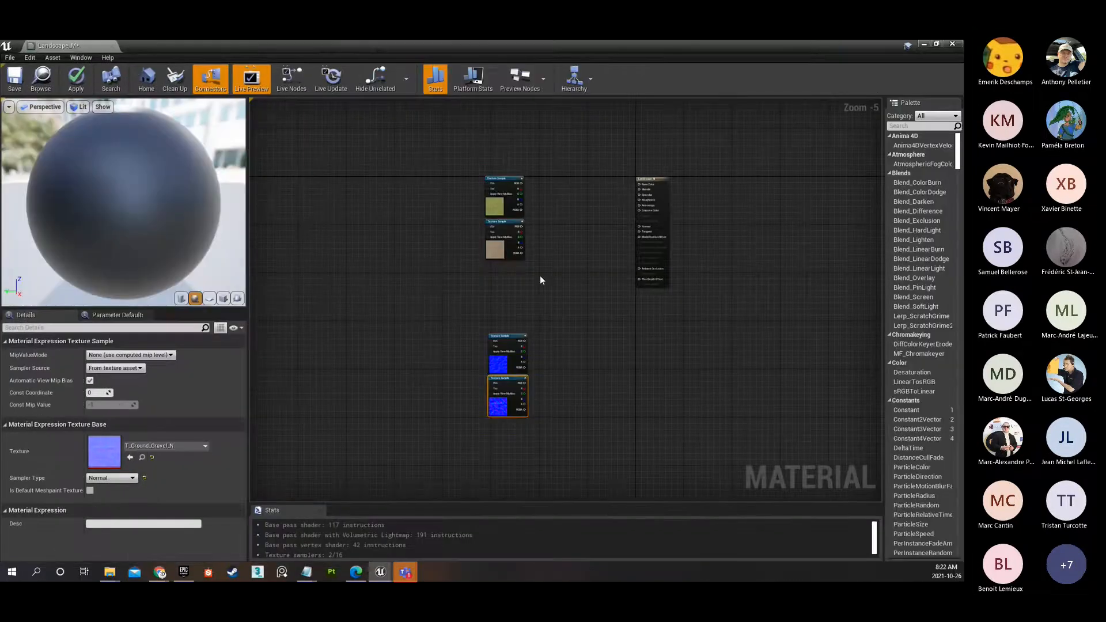
scroll(541, 276, up, 2)
scroll(544, 278, down, 1)
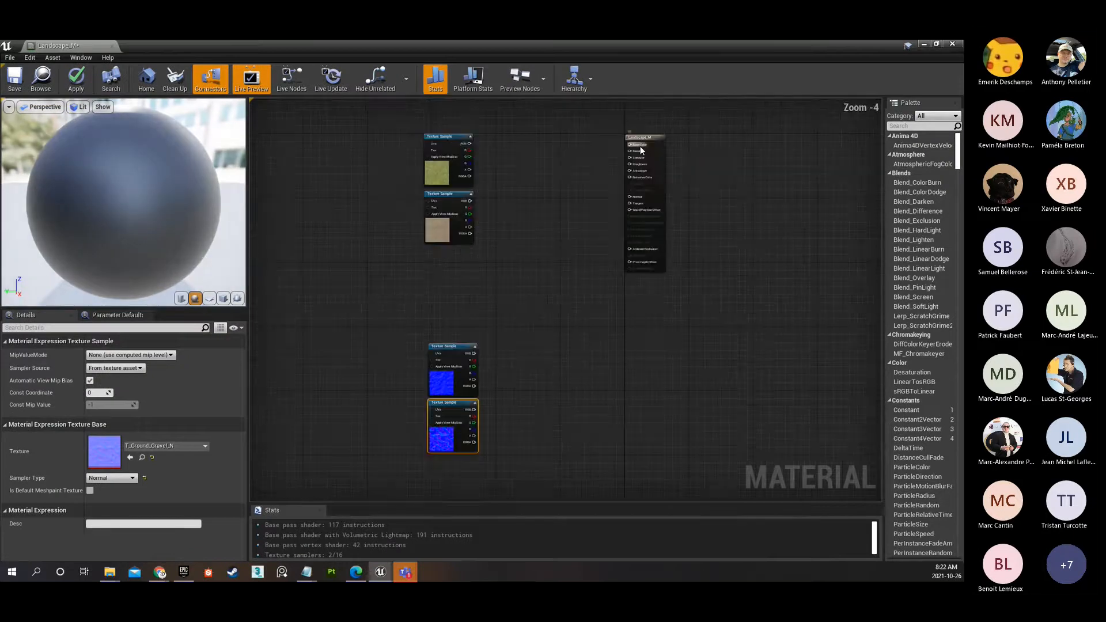
drag(645, 151, 691, 245)
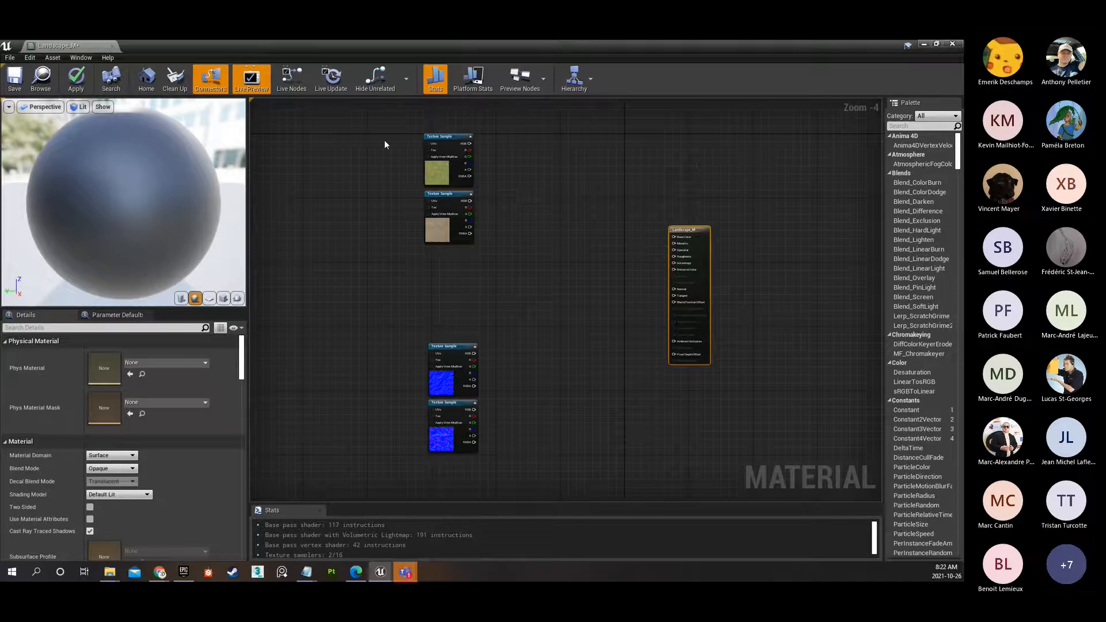
Compare the diffuse pair with the normal map pair and check which texture each normal sample uses.
drag(384, 140, 481, 250)
drag(397, 374, 526, 457)
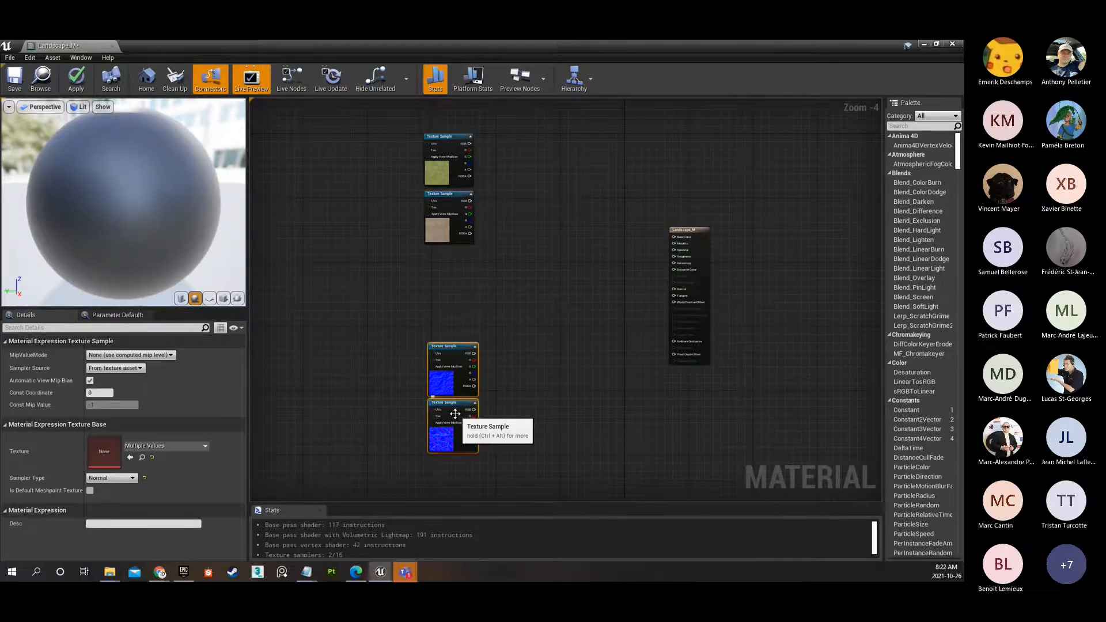
click(444, 355)
scroll(446, 419, up, 4)
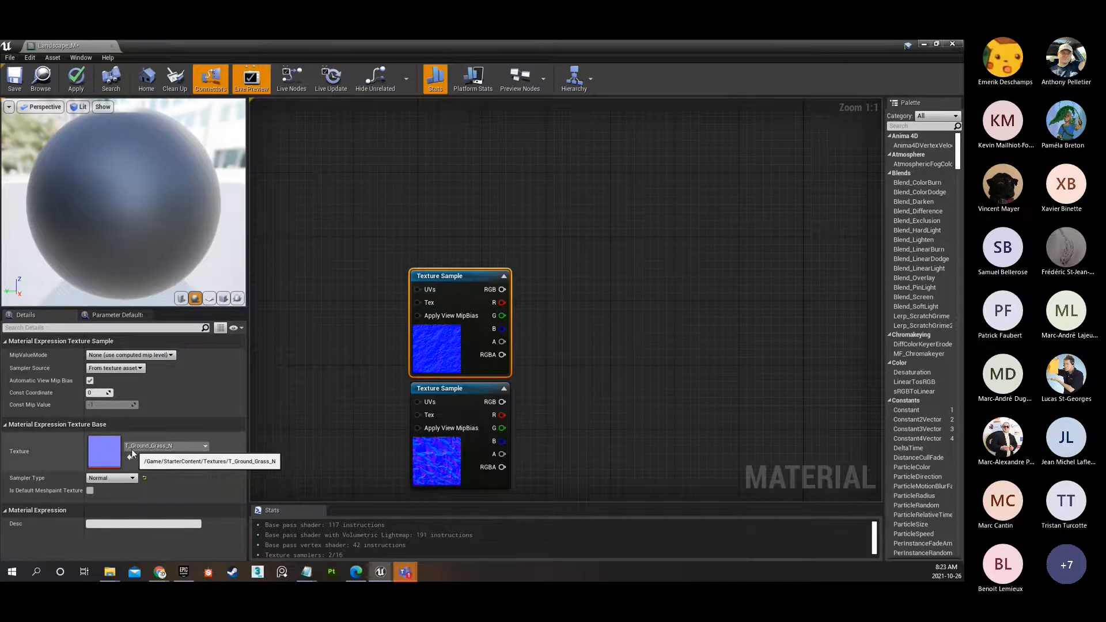
click(451, 457)
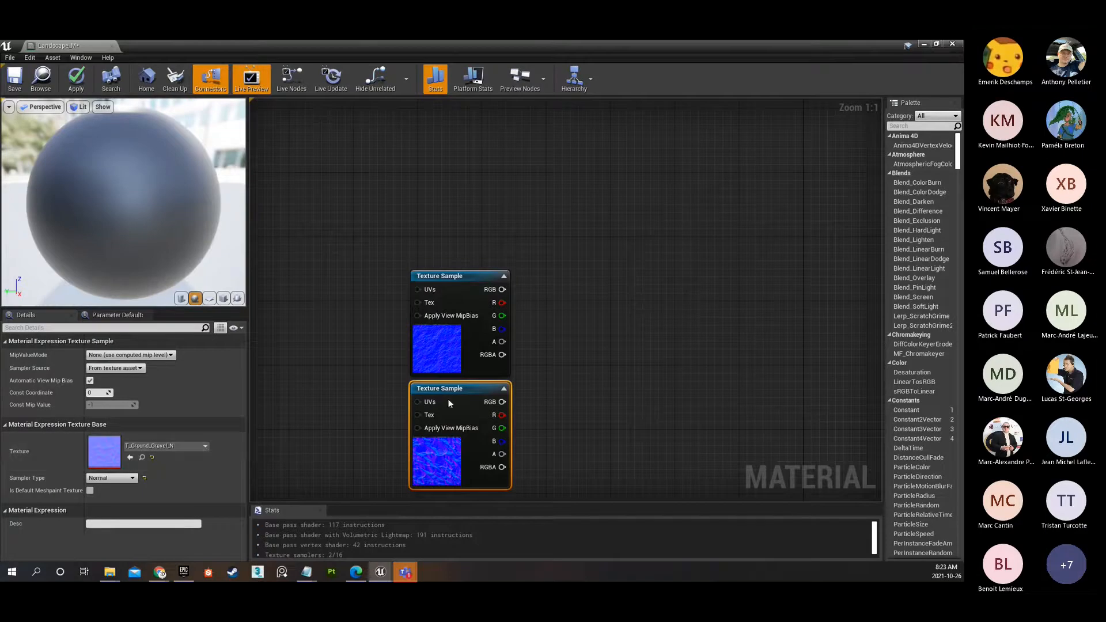
Attach a node comment reading Grass to the grass normal map sample and move the sample slightly up.
click(444, 346)
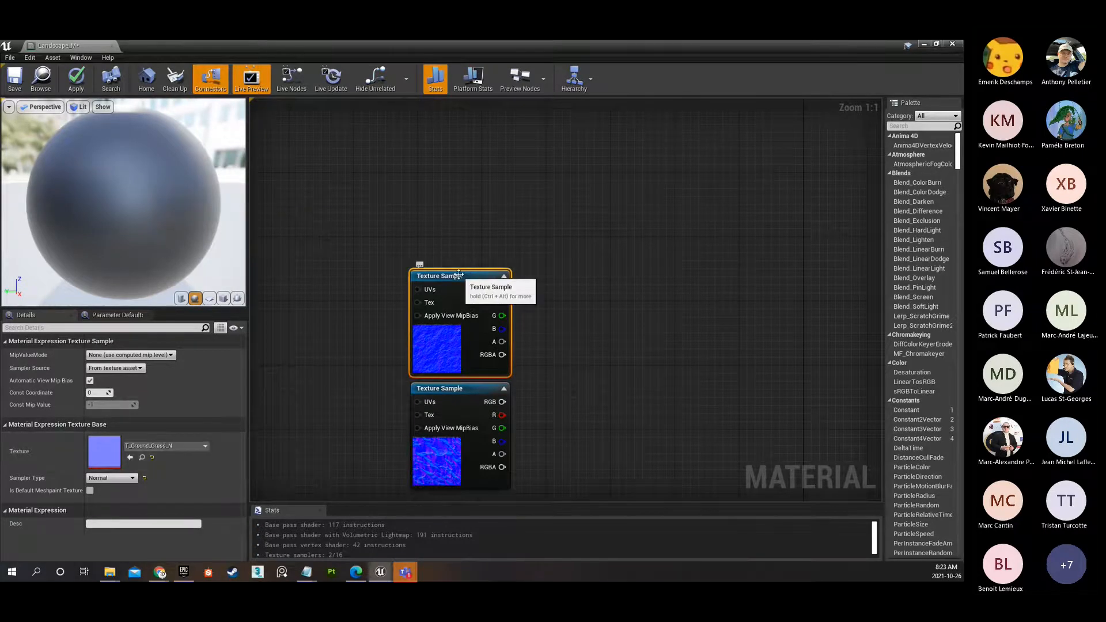
click(420, 266)
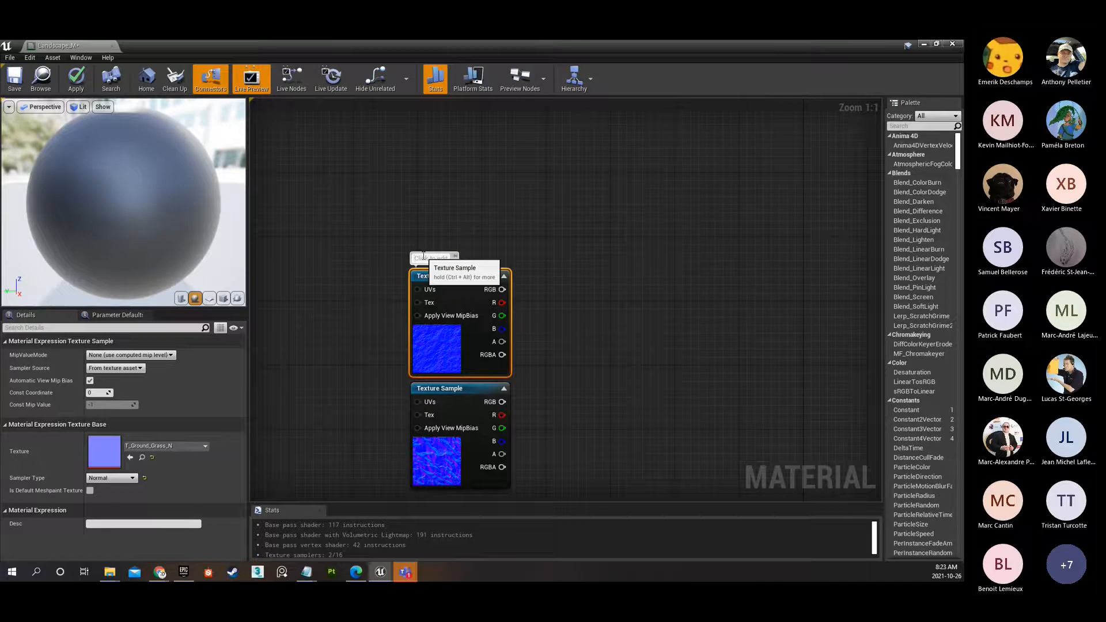
click(424, 256)
text(Grass)
key(Return)
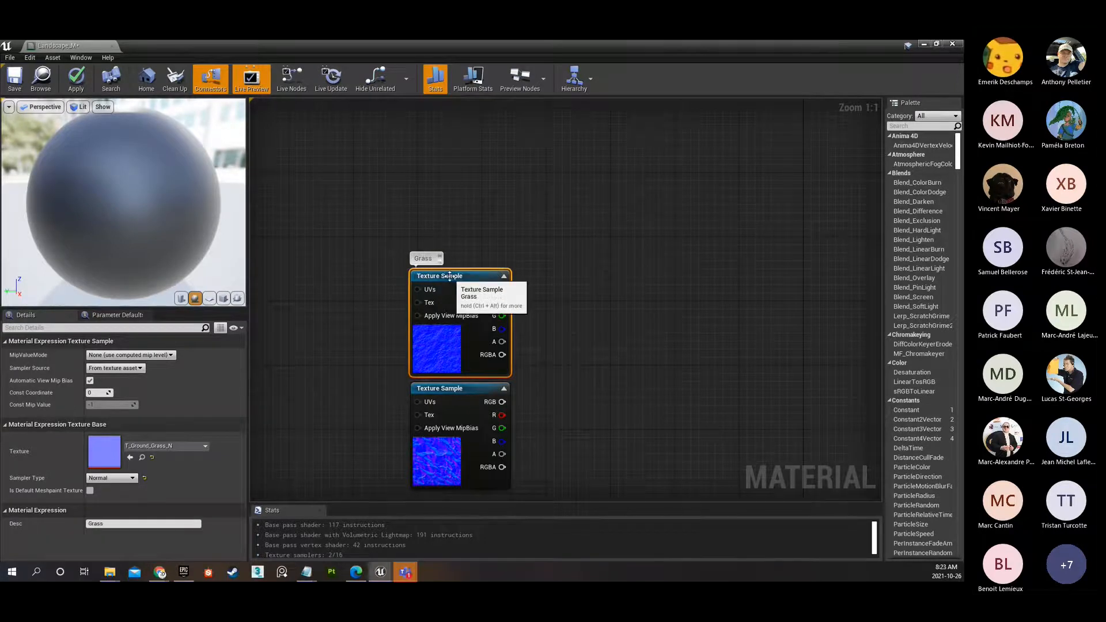
drag(455, 277, 455, 260)
Attach a node comment reading Gravel to the gravel normal map sample, and reword it to Dirt.
click(455, 388)
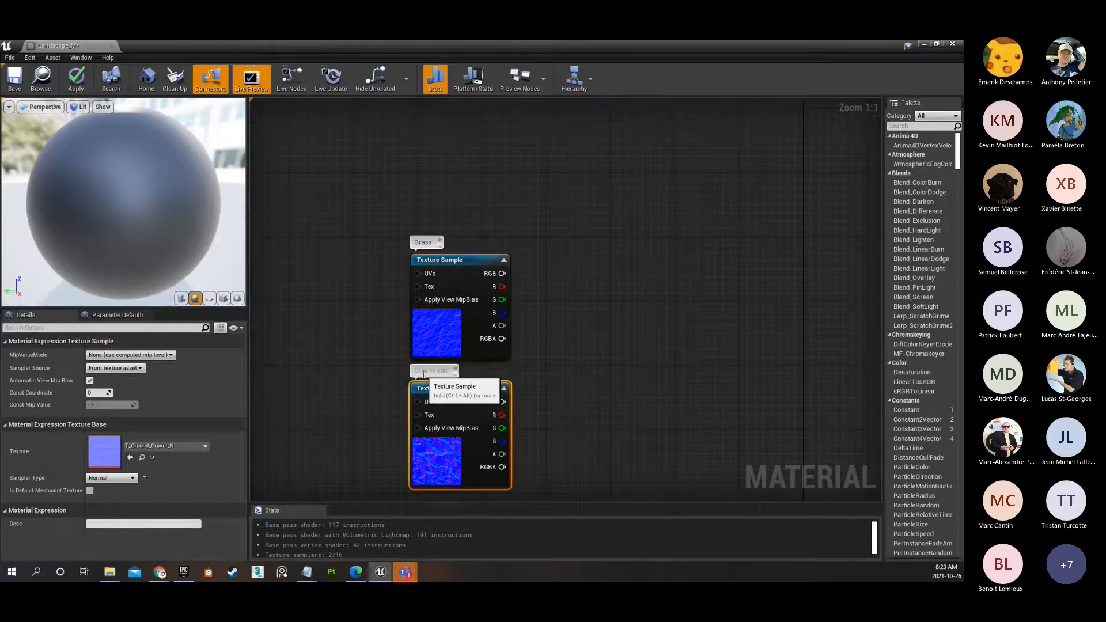
click(424, 370)
text(Gravel)
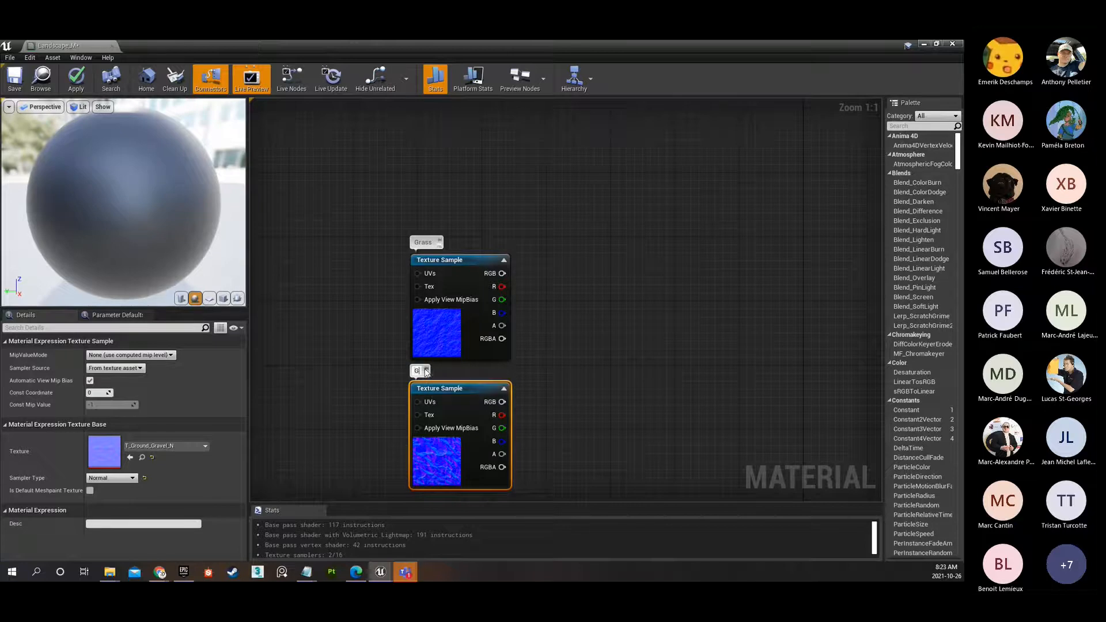
key(Return)
double_click(425, 370)
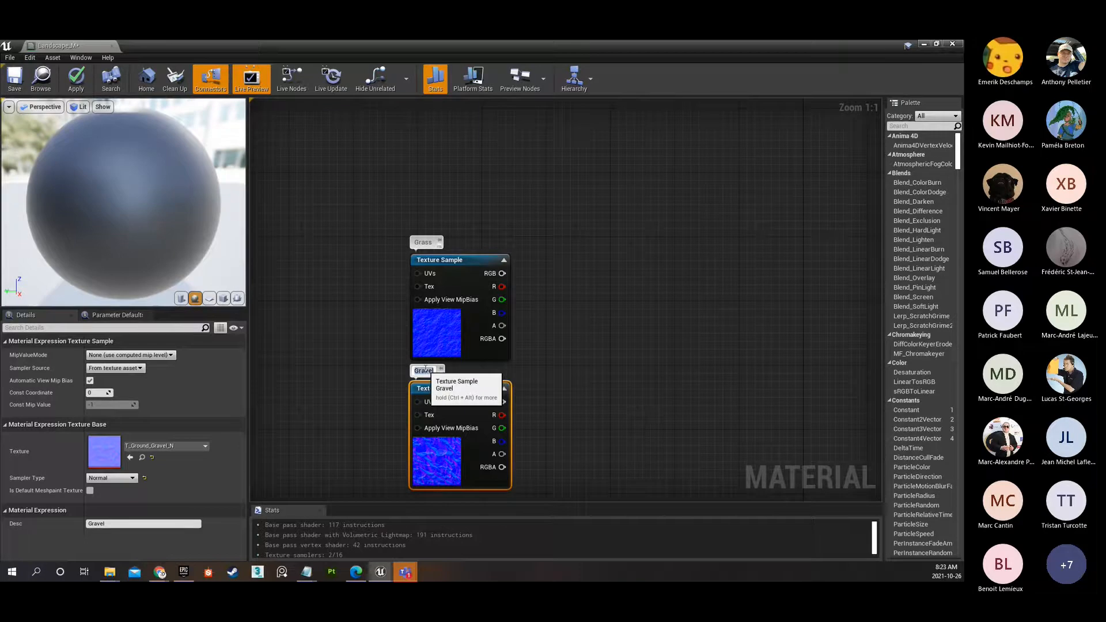
text(Dirt)
key(Return)
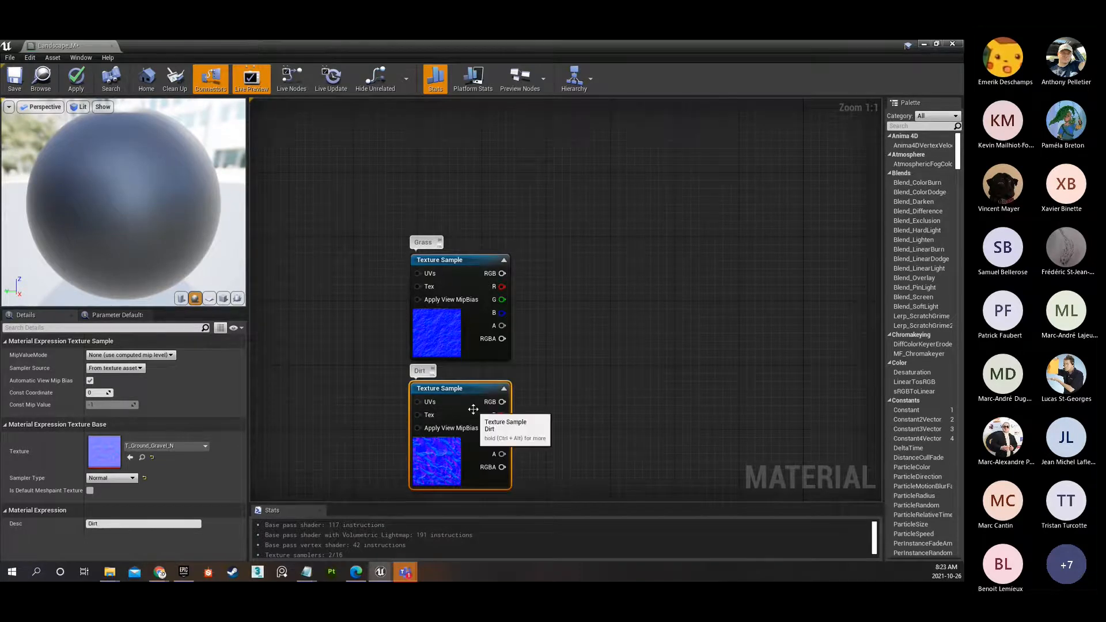
Move the gravel diffuse sample slightly down to widen the gap beneath the grass diffuse sample.
scroll(468, 406, down, 3)
right_drag(510, 224, 531, 369)
scroll(485, 311, up, 3)
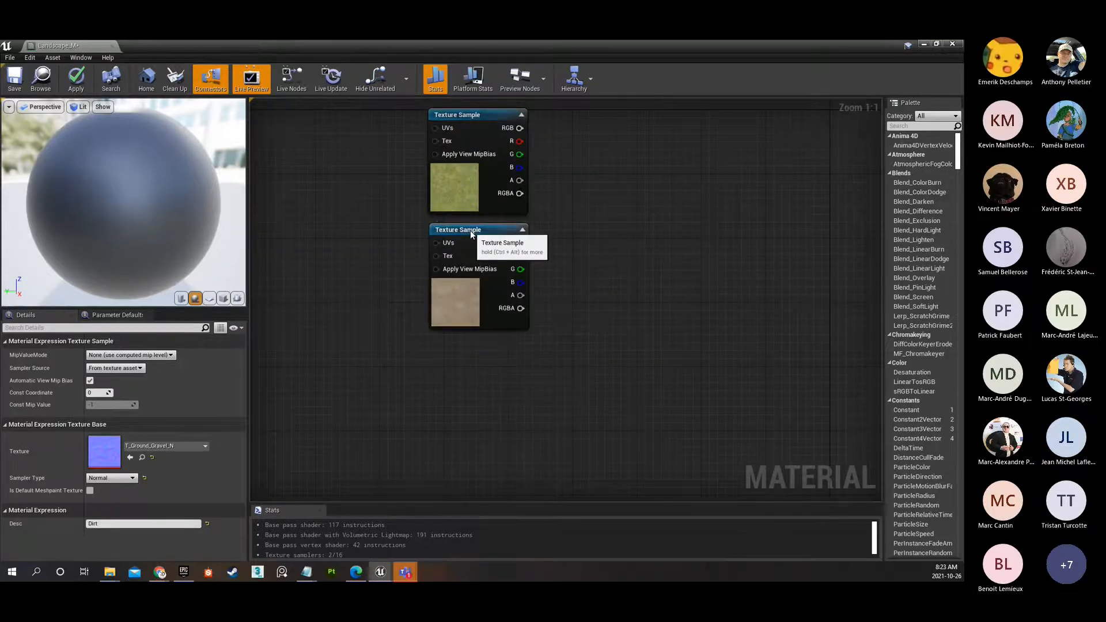
drag(471, 232, 472, 237)
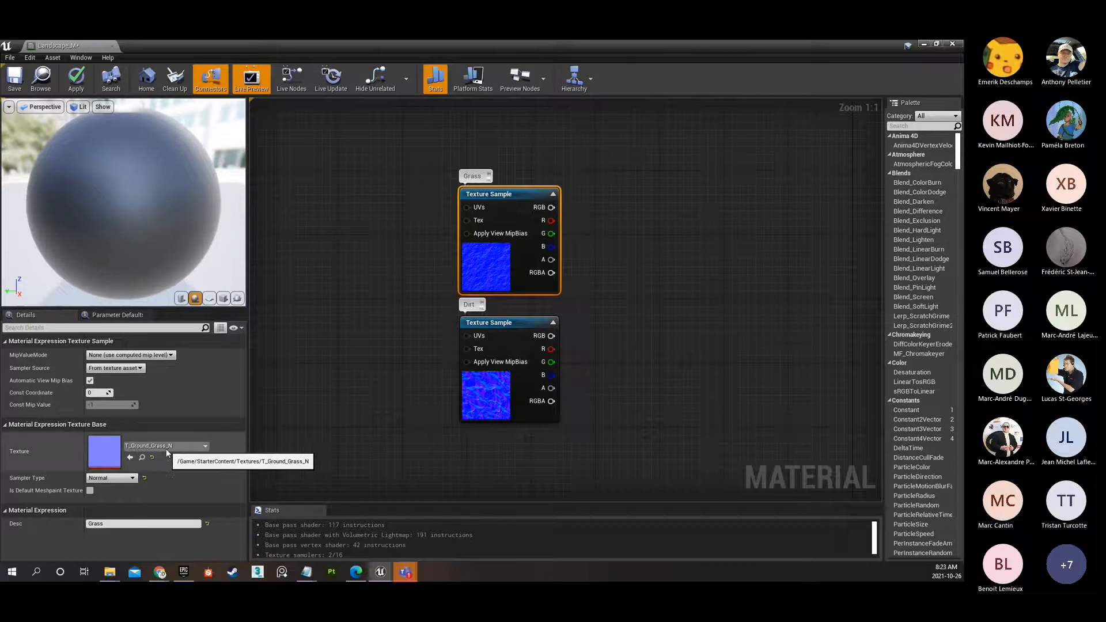
Enclose the gravel normal map sample in a comment box titled Dirt.
click(499, 393)
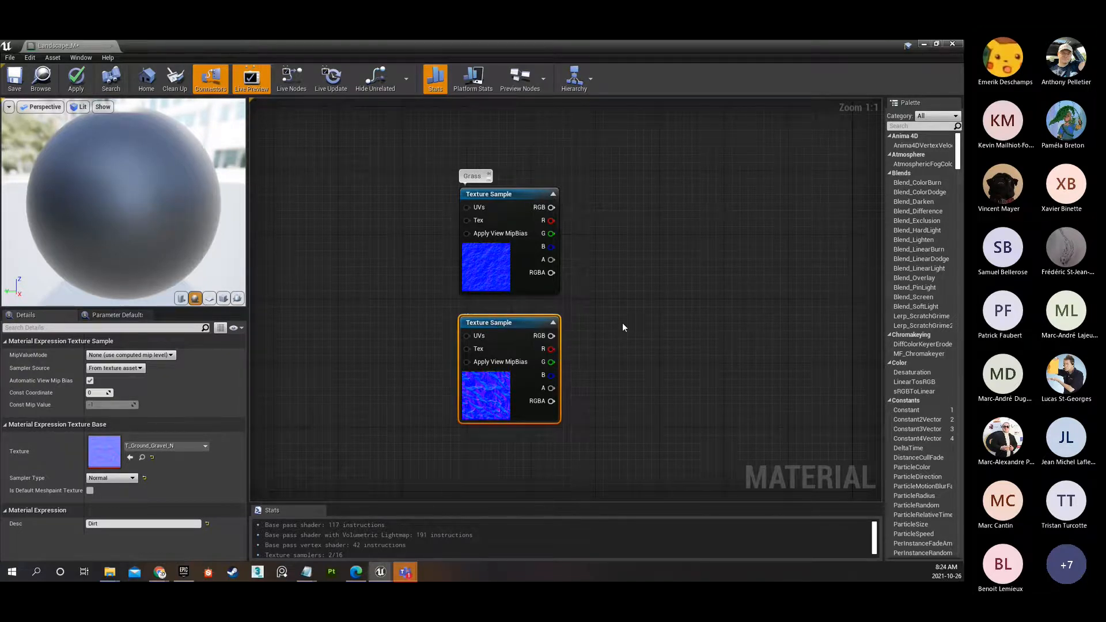
key(c)
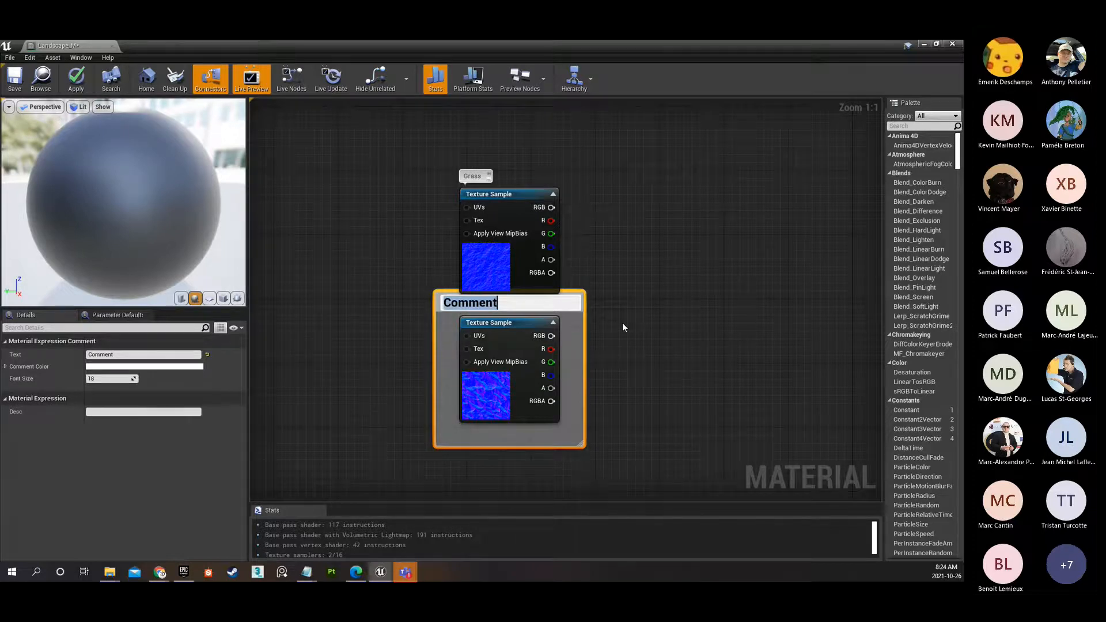
text(Dirt)
key(Return)
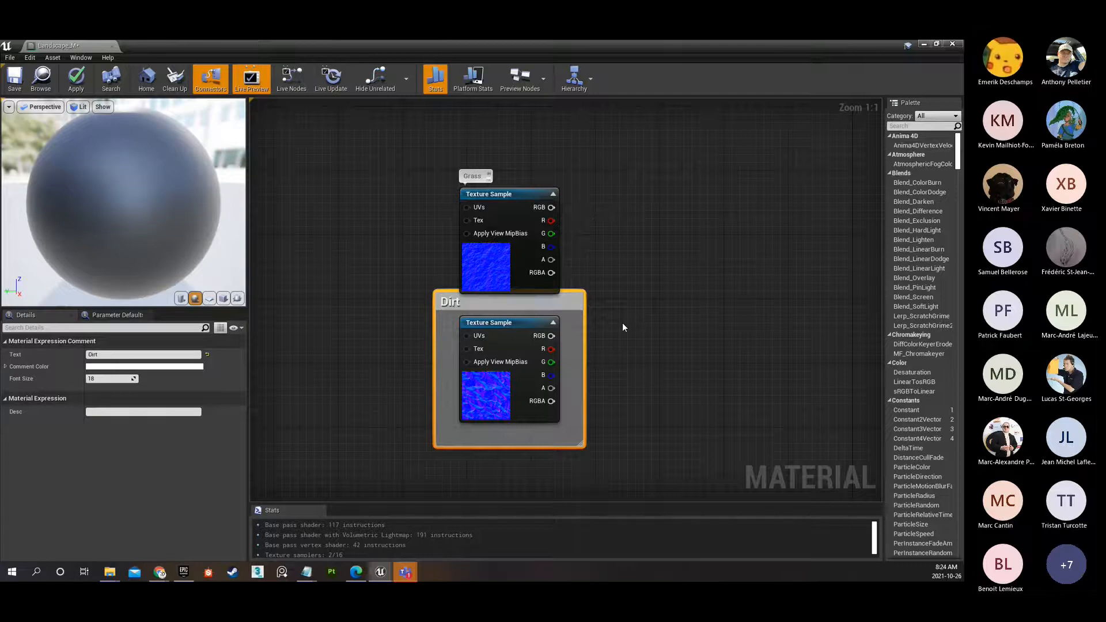
Move the grass normal map sample up and enclose it in a comment box titled Grass, placed above the Dirt box.
click(508, 196)
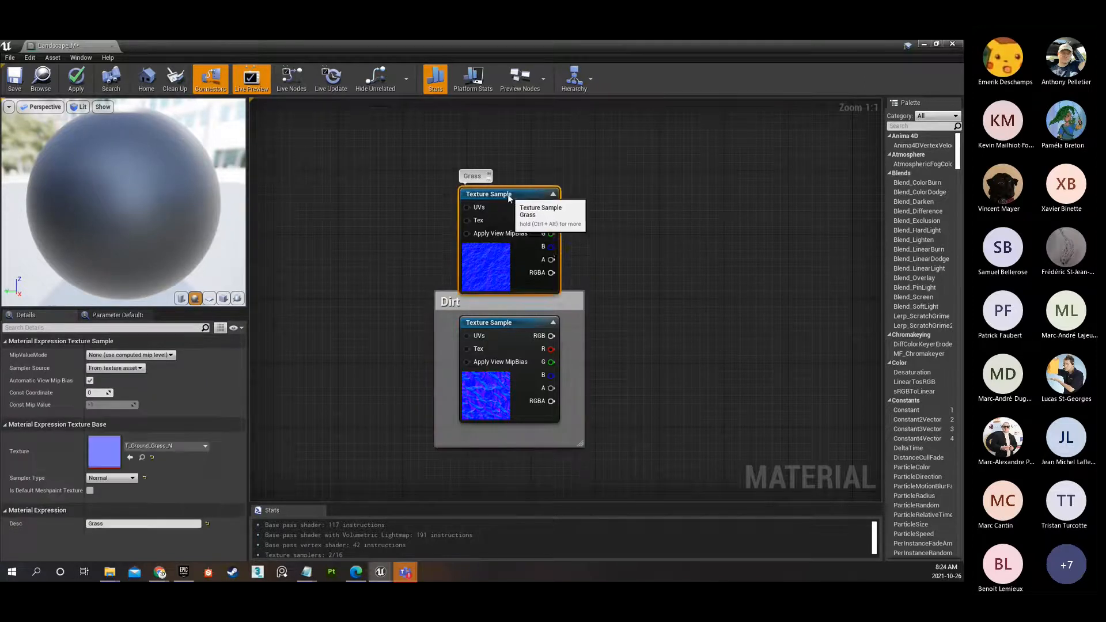
drag(507, 195, 500, 170)
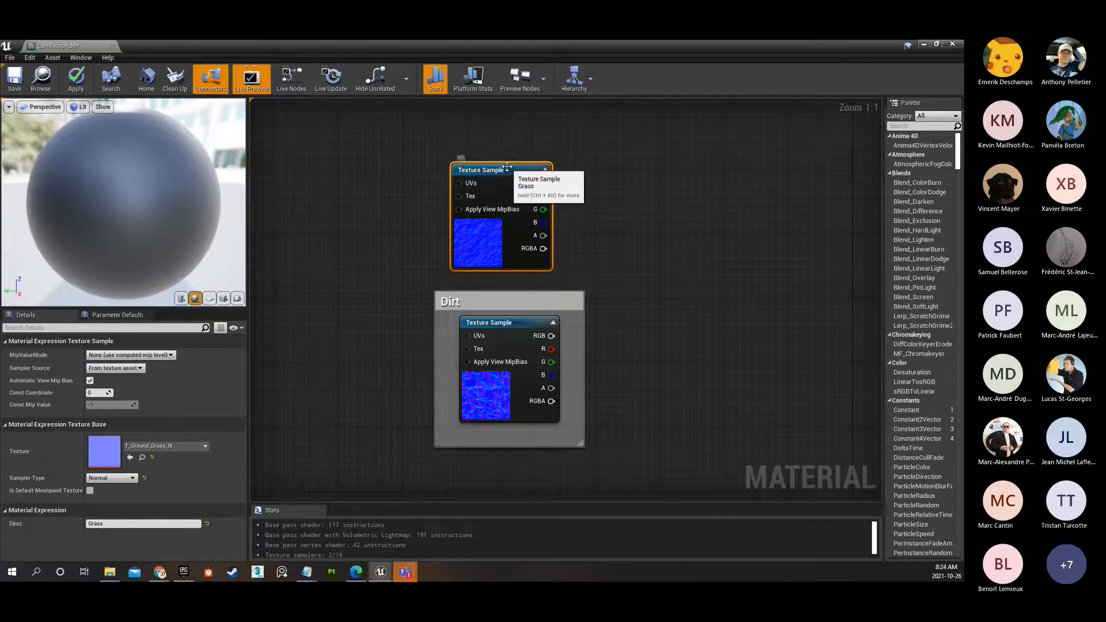
key(c)
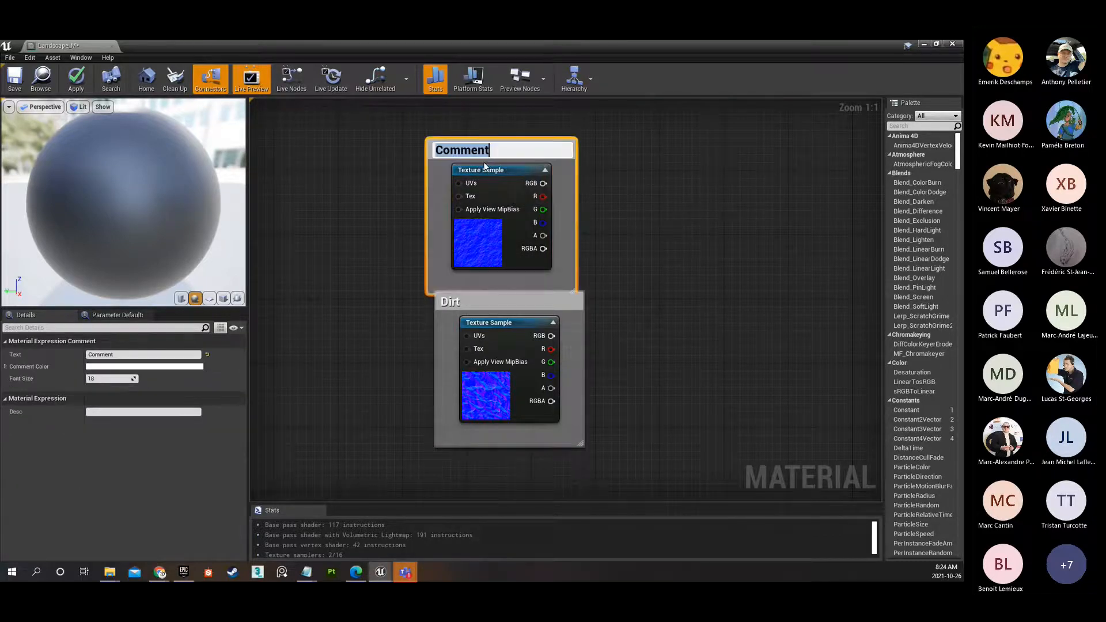
text(Gra)
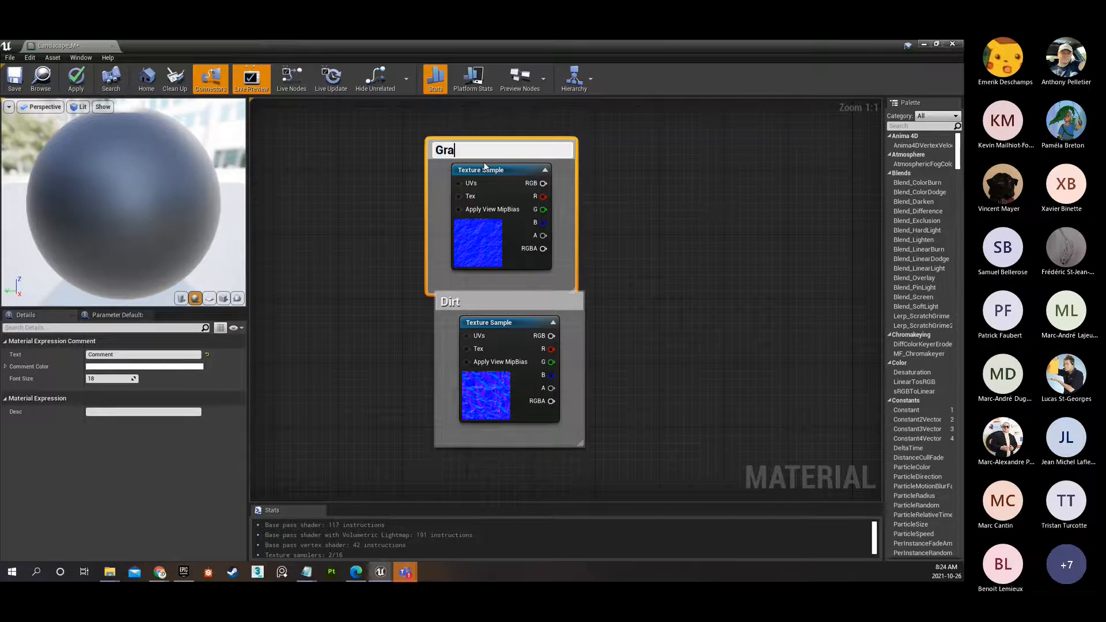
text(ss)
key(Return)
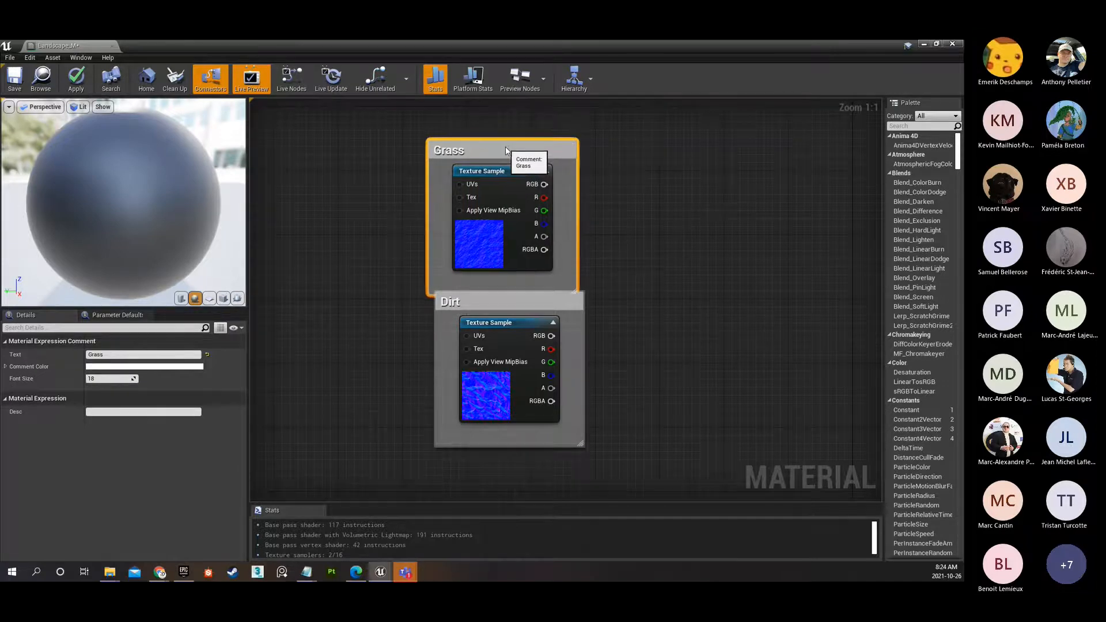
drag(500, 152, 509, 146)
Review the labelled graph layout and check the texture assigned to the grass diffuse sample.
scroll(507, 259, down, 6)
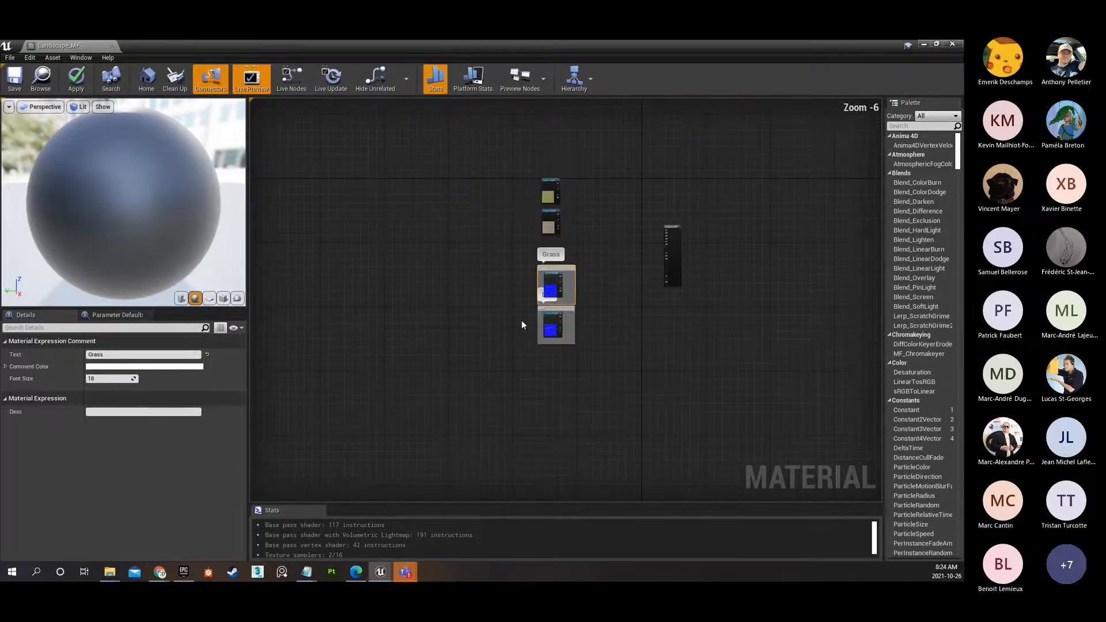
click(464, 318)
scroll(459, 306, up, 3)
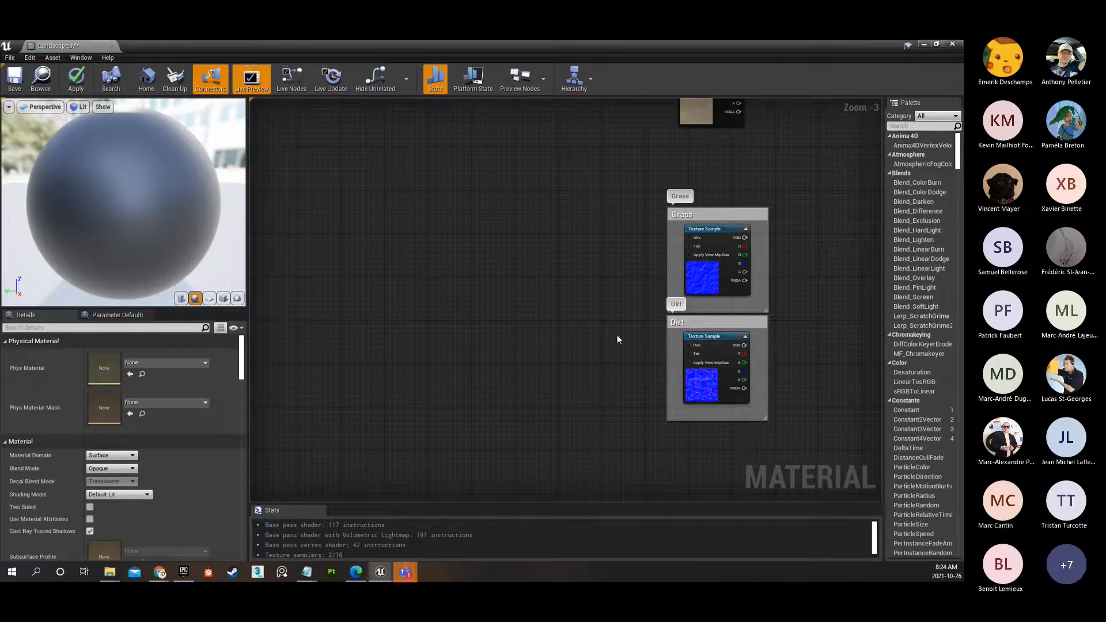
right_drag(570, 314, 455, 388)
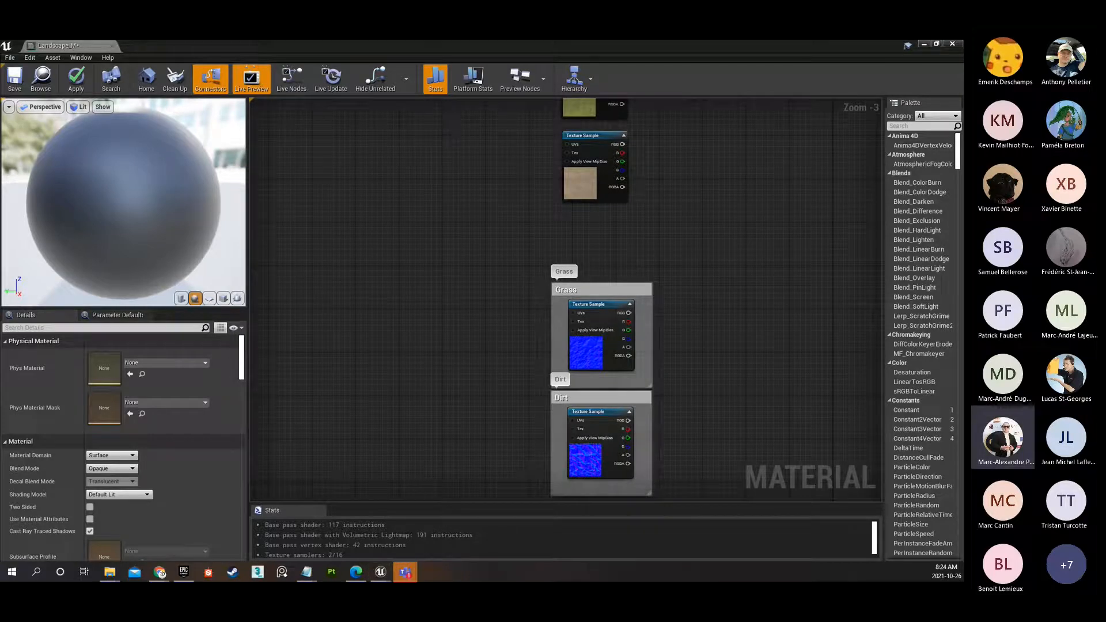
right_drag(451, 219, 464, 242)
scroll(445, 240, down, 1)
click(563, 172)
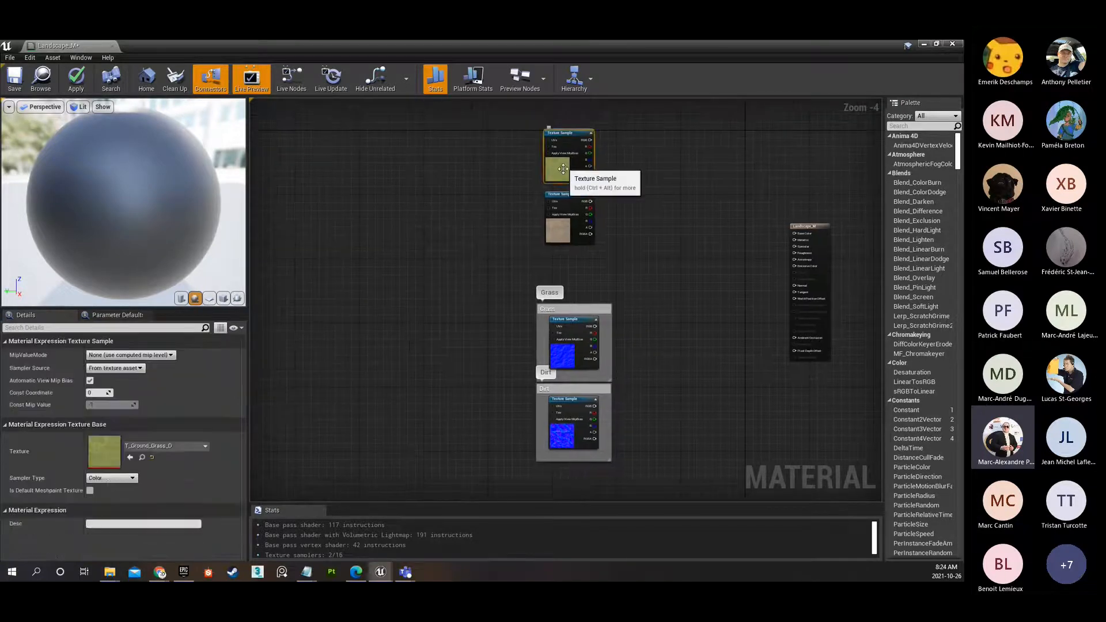
click(567, 246)
Check the texture asset names assigned to the normal map samples in the Grass and Dirt comment boxes.
click(567, 366)
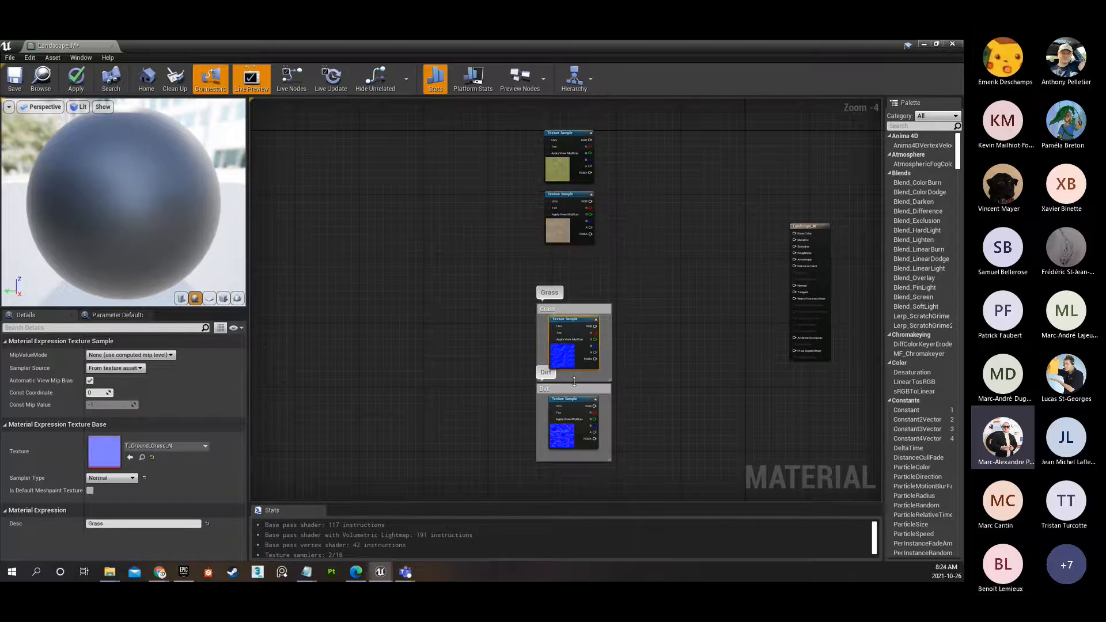
scroll(570, 371, up, 3)
mouse_move(693, 329)
right_down()
mouse_move(692, 314)
mouse_move(673, 328)
mouse_move(646, 487)
mouse_move(676, 318)
right_up()
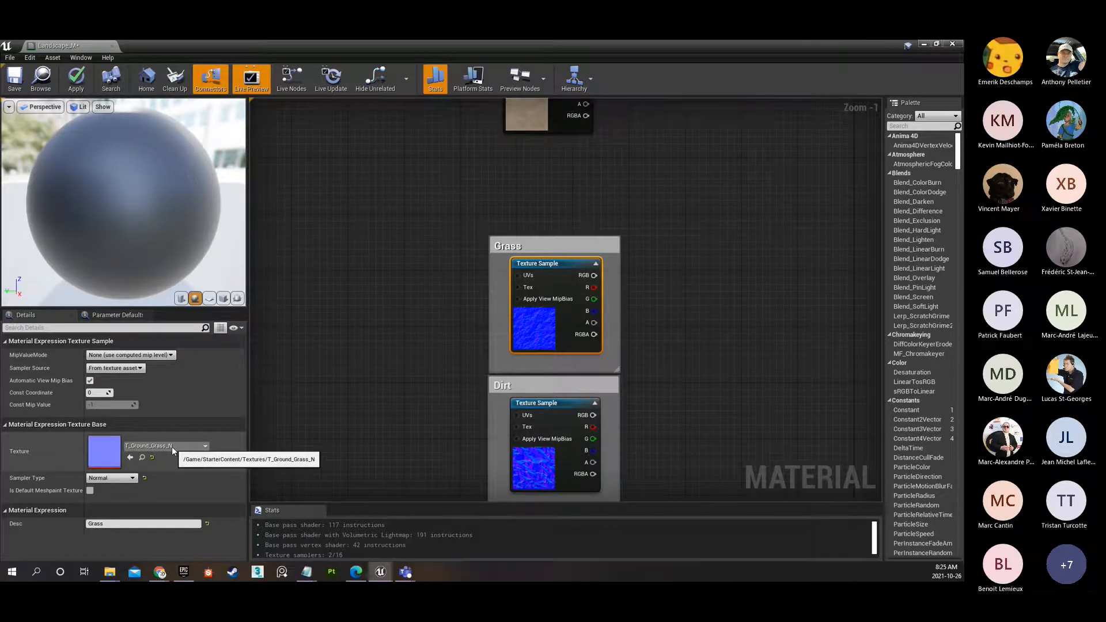
click(533, 456)
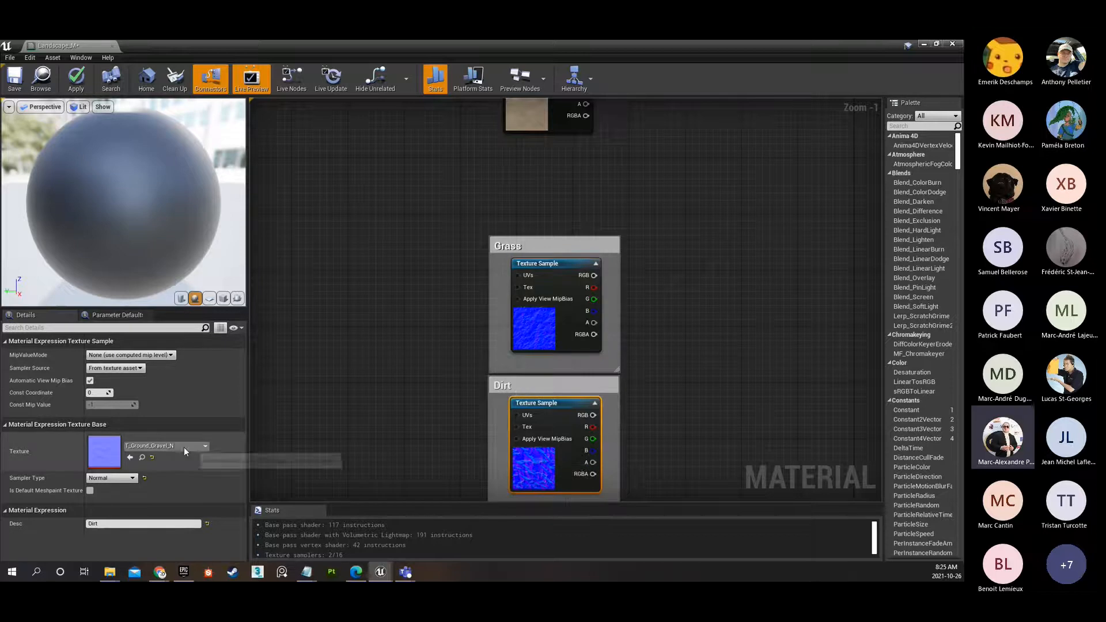
click(533, 324)
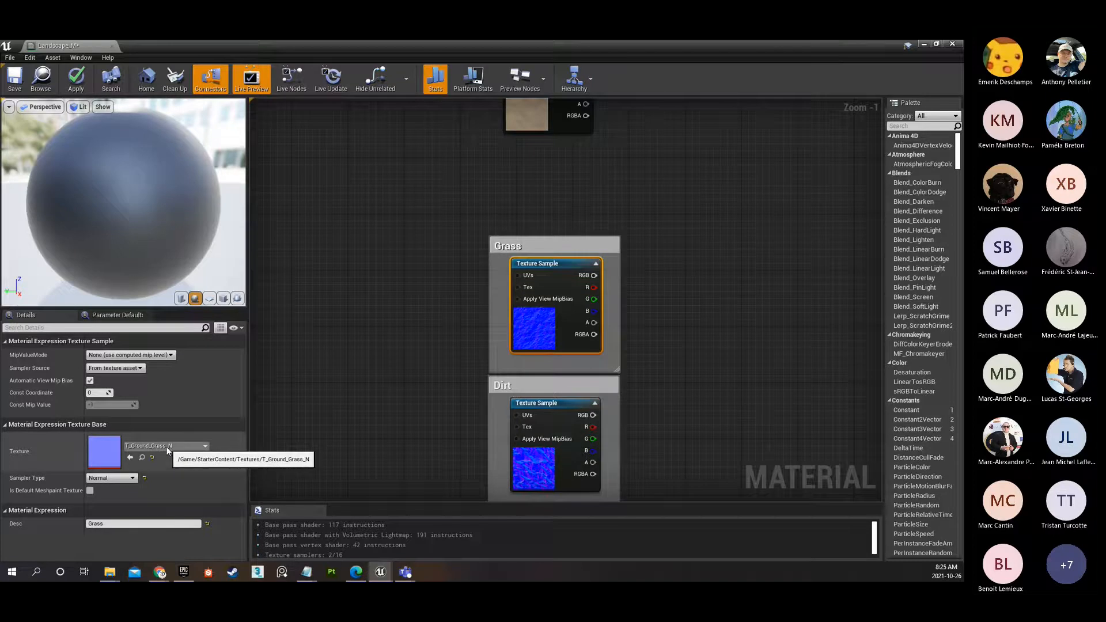
click(533, 468)
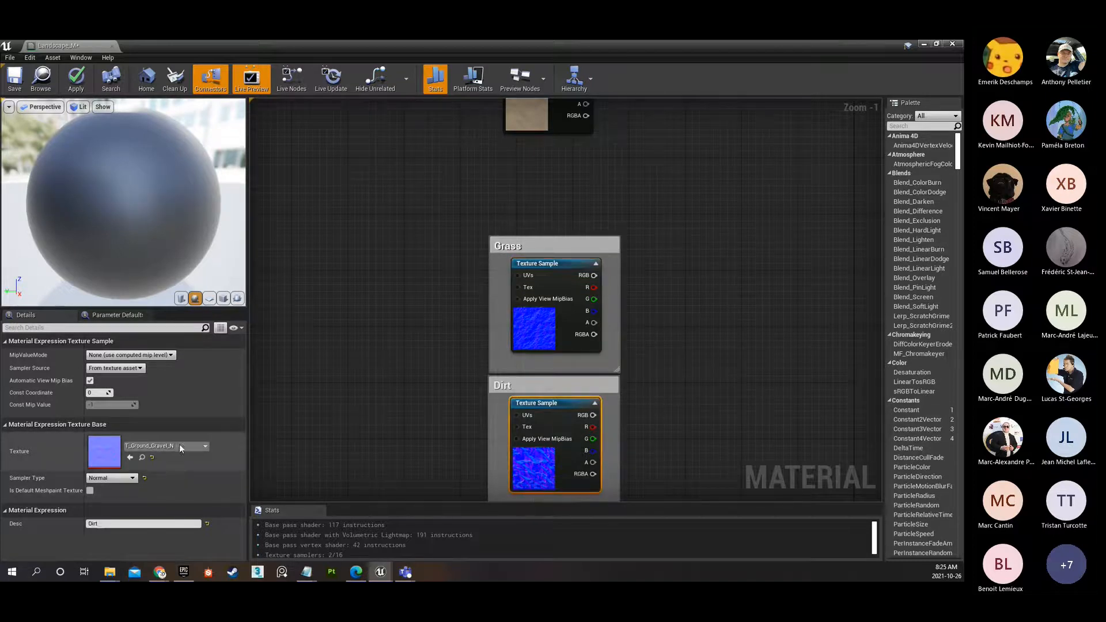
scroll(624, 365, down, 3)
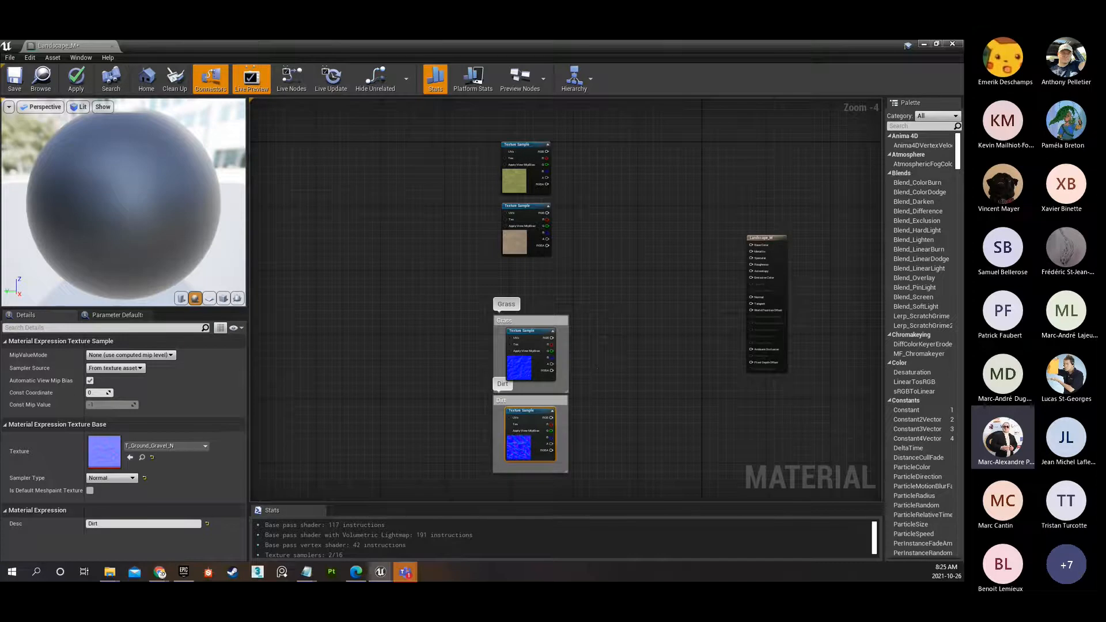
scroll(492, 354, up, 4)
click(492, 353)
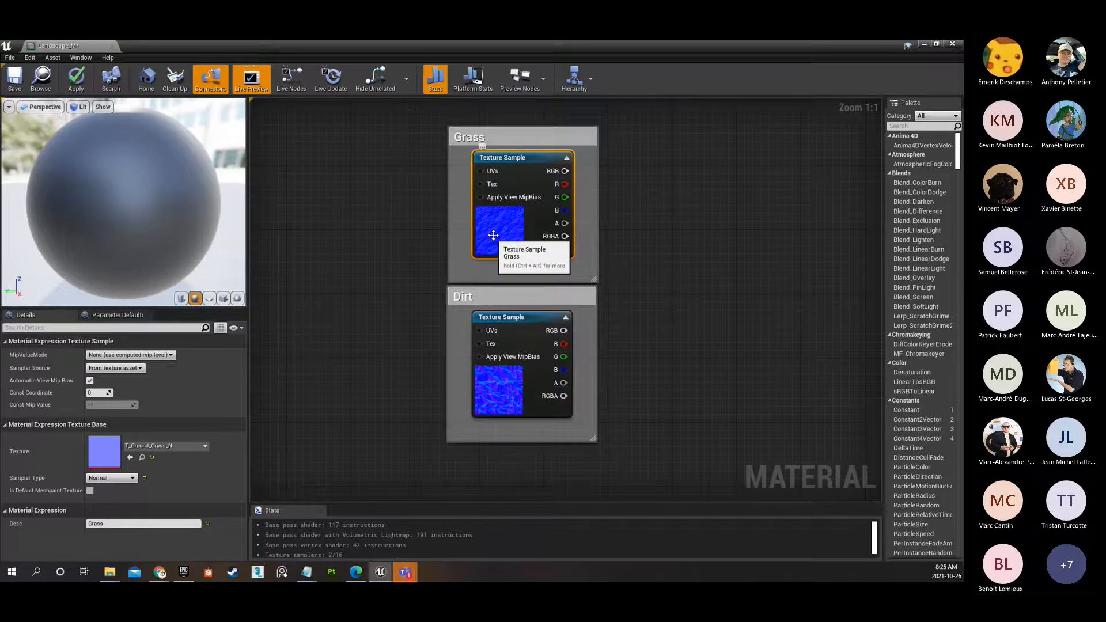
right_drag(641, 180, 580, 500)
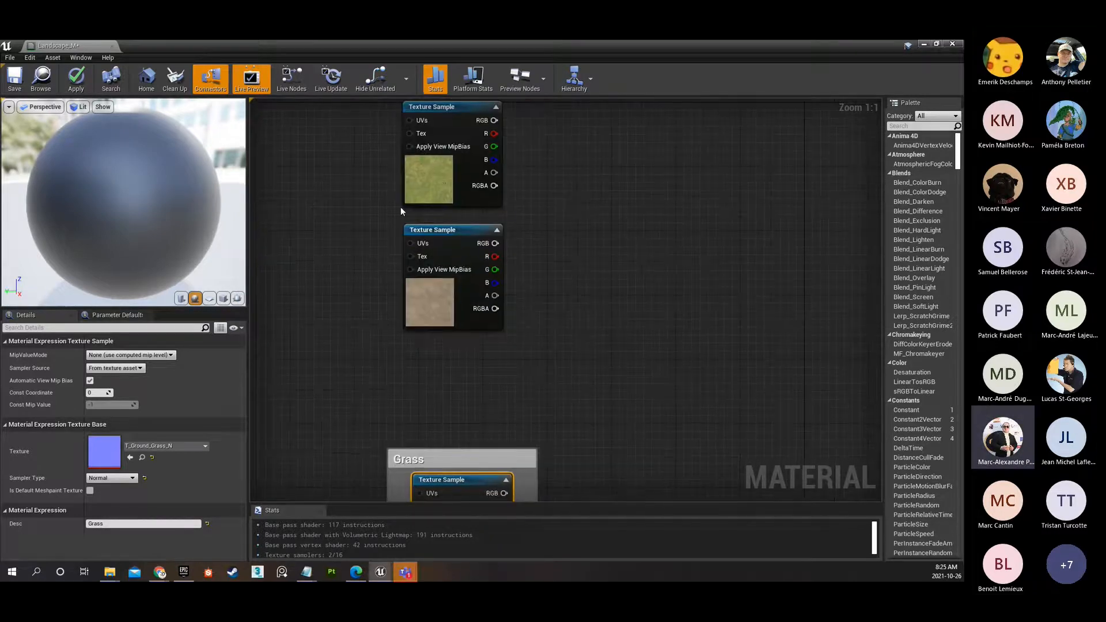
Check the textures assigned to the two diffuse samples and the grass normal map sample, and locate the grass normal texture in the Content Browser.
click(441, 182)
click(446, 303)
right_drag(584, 424, 632, 198)
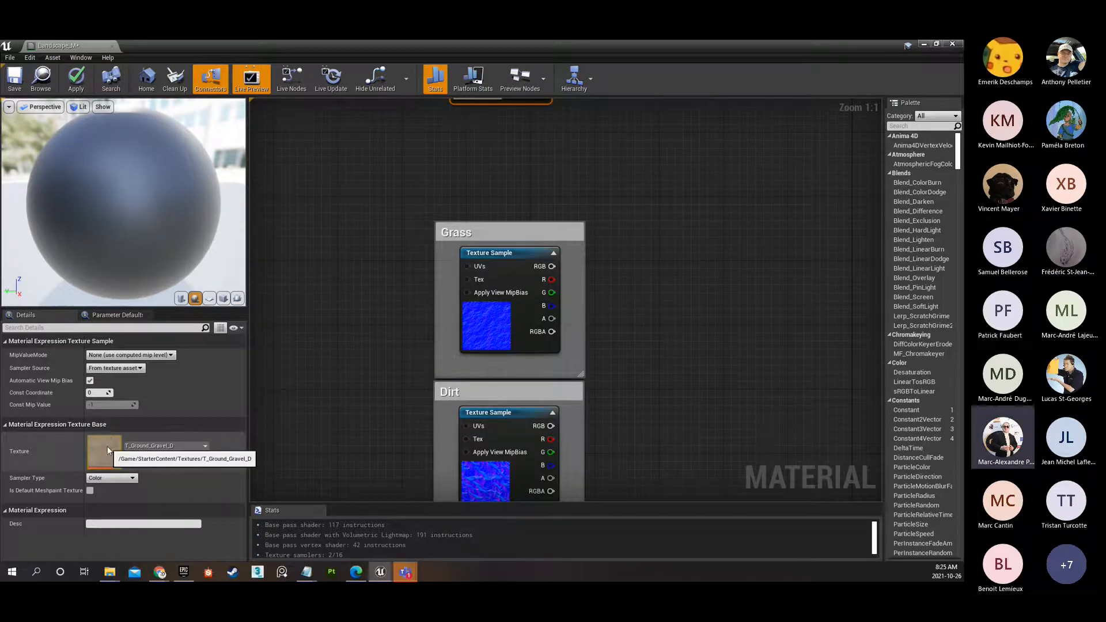
click(495, 326)
right_drag(618, 365, 607, 267)
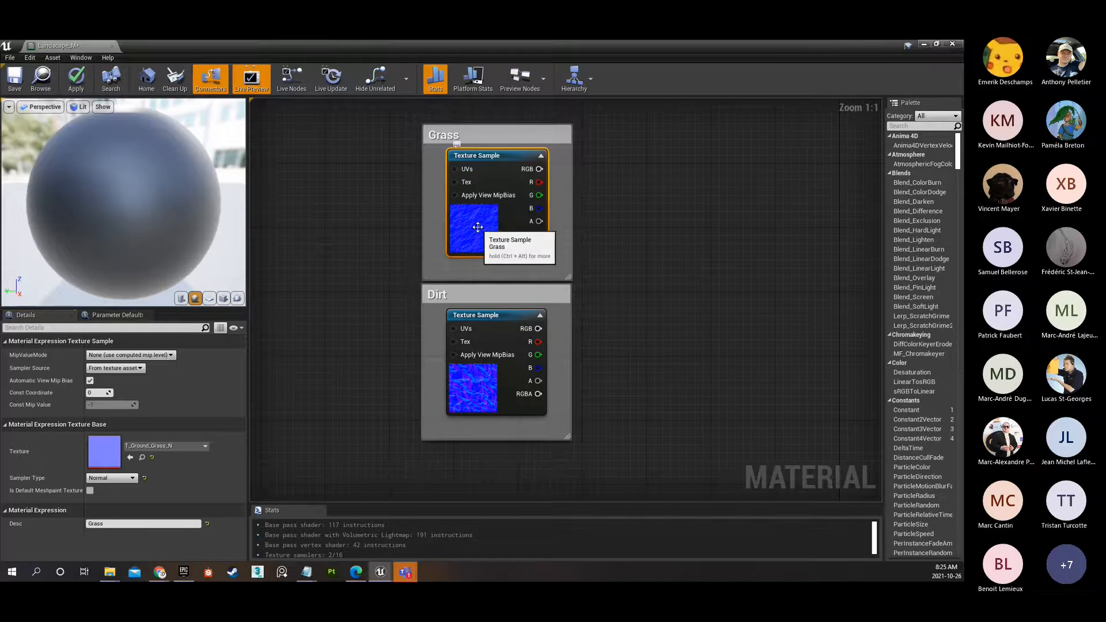
key(ctrl+b)
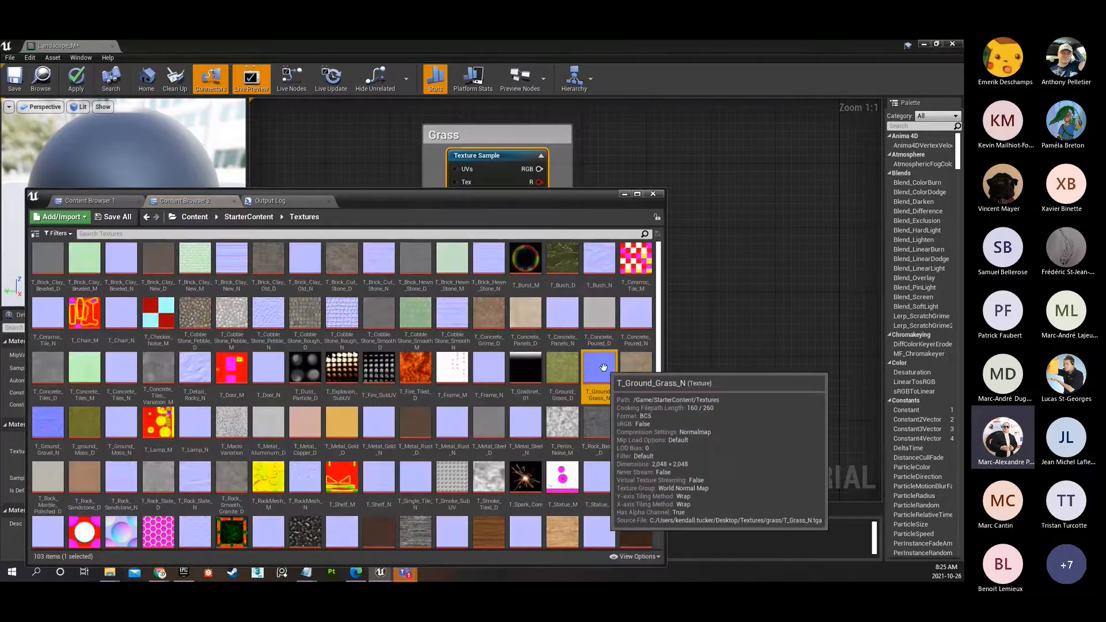
click(624, 198)
Compare the texture assets and descriptions of the diffuse and normal map samples across the graph.
scroll(665, 302, down, 5)
scroll(542, 228, up, 2)
click(543, 326)
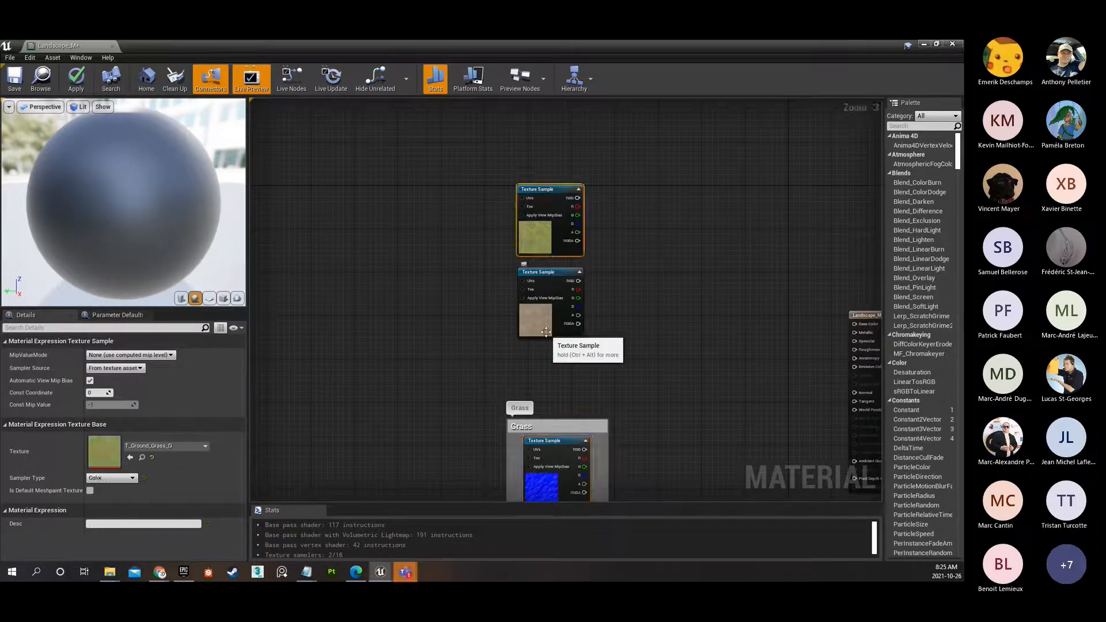
right_drag(647, 337, 586, 136)
click(485, 288)
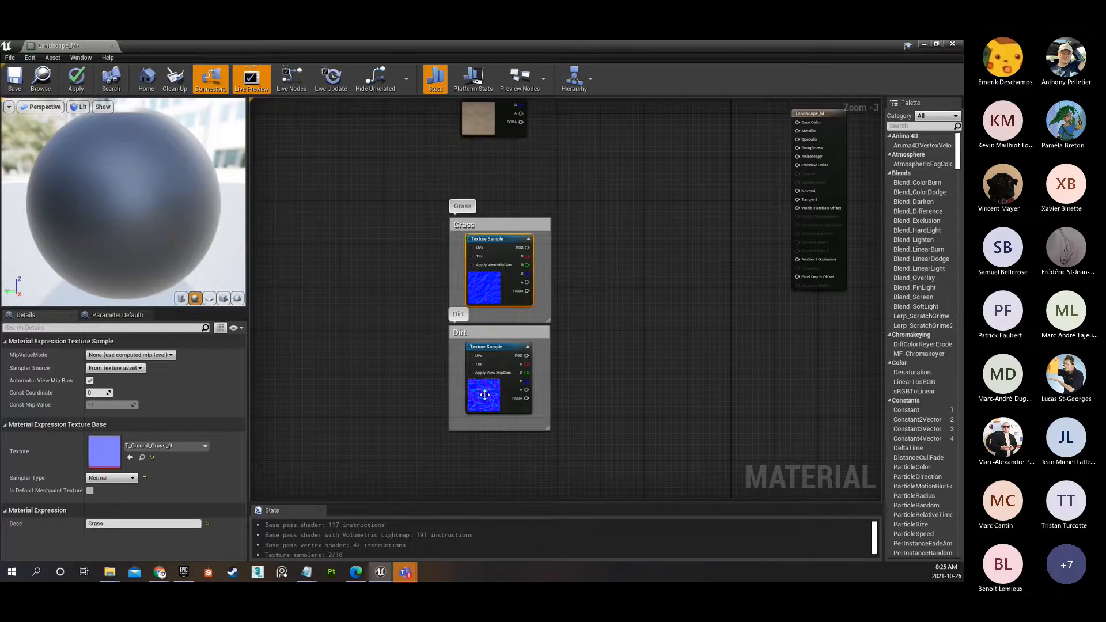
click(485, 394)
scroll(666, 250, down, 2)
right_drag(666, 249, 606, 278)
scroll(606, 278, up, 1)
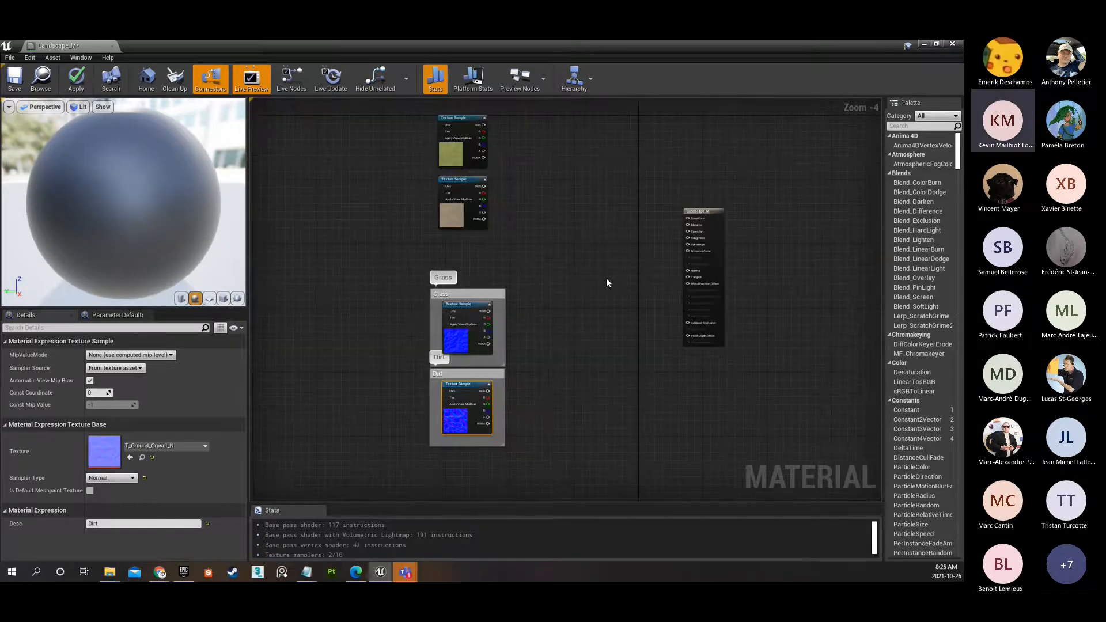
click(464, 343)
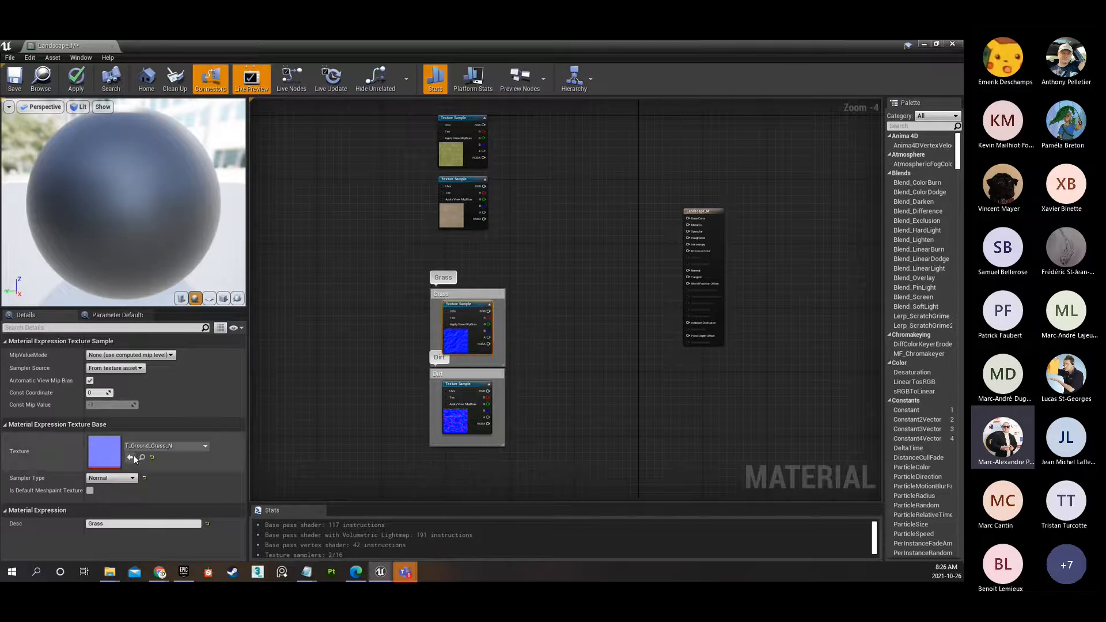
click(460, 425)
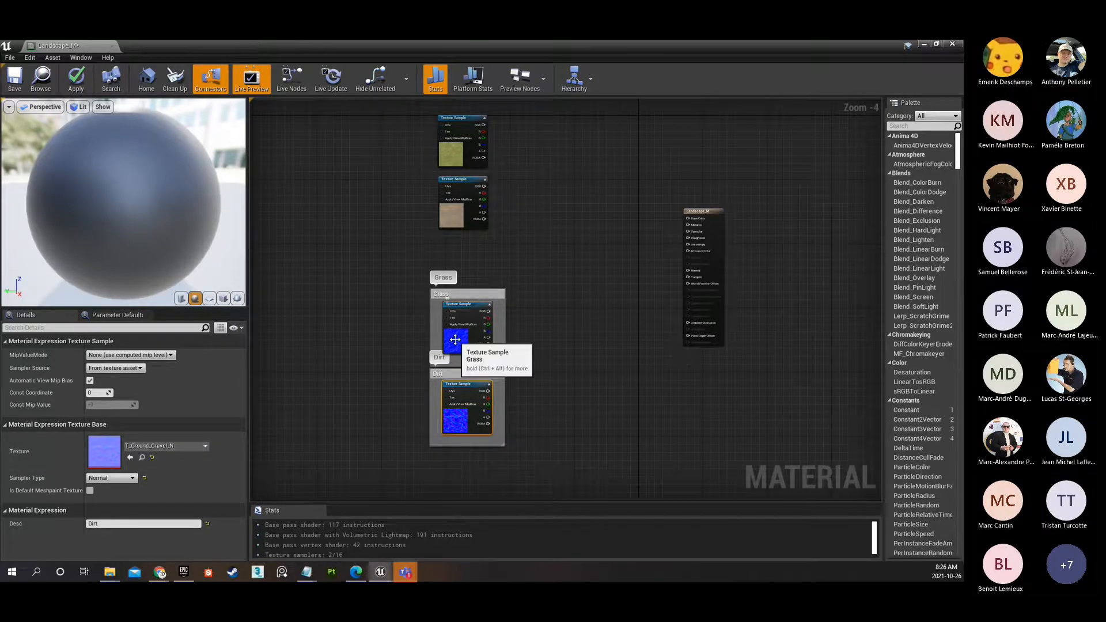
Try placing the grass normal map sample beside the grass diffuse sample, and put it back in its Grass comment box.
click(463, 150)
drag(473, 310, 513, 146)
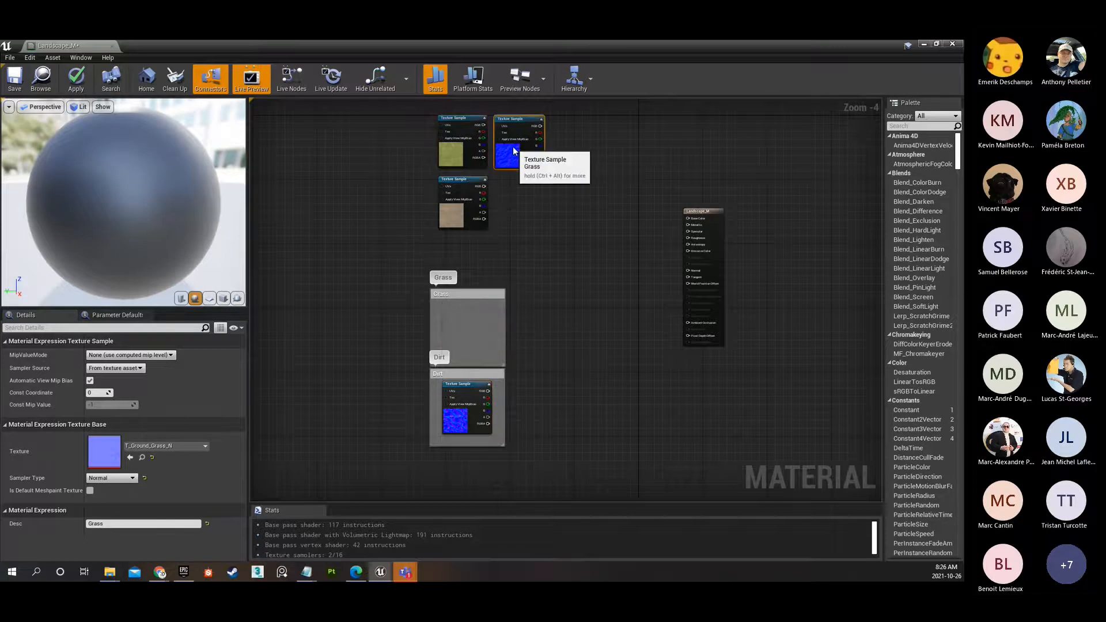
mouse_move(454, 412)
mouse_down()
mouse_move(508, 173)
mouse_move(499, 337)
mouse_move(454, 422)
mouse_up()
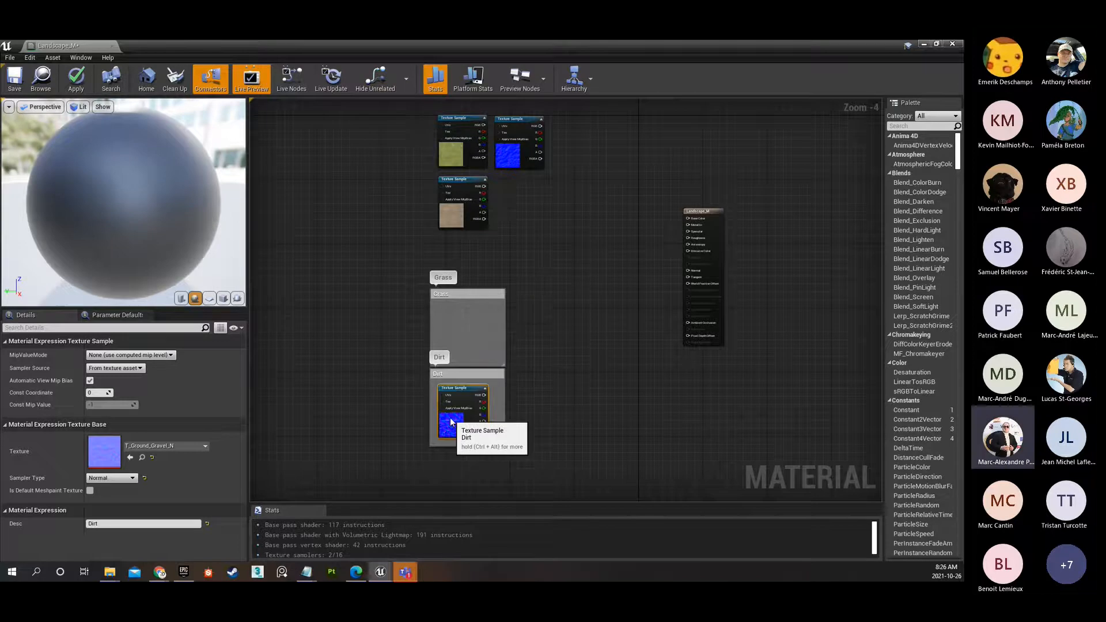
drag(514, 150, 466, 342)
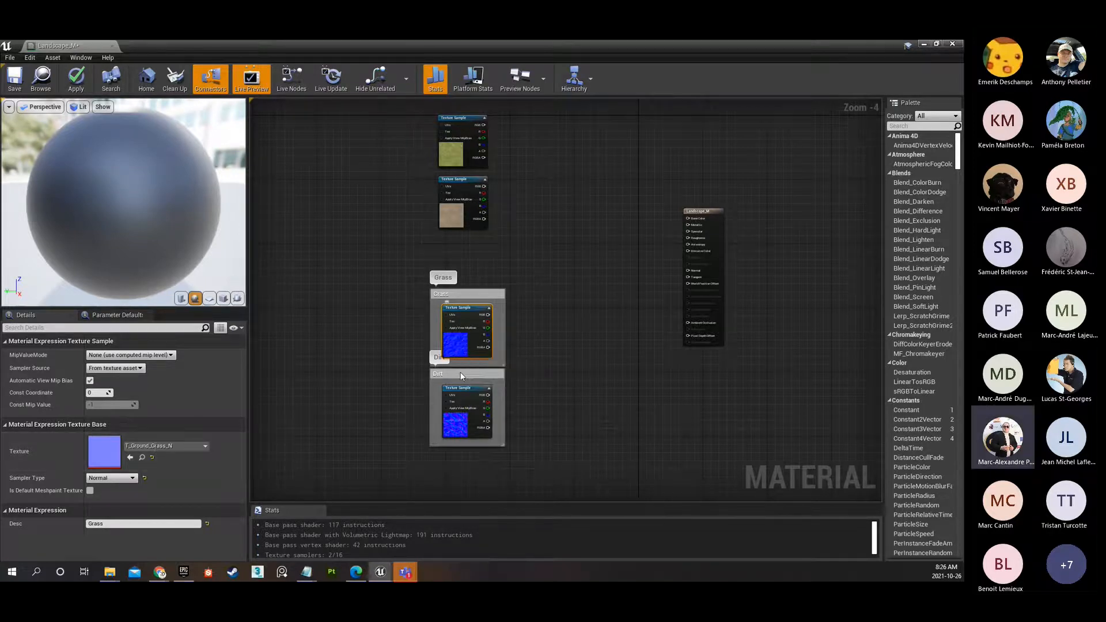
click(457, 422)
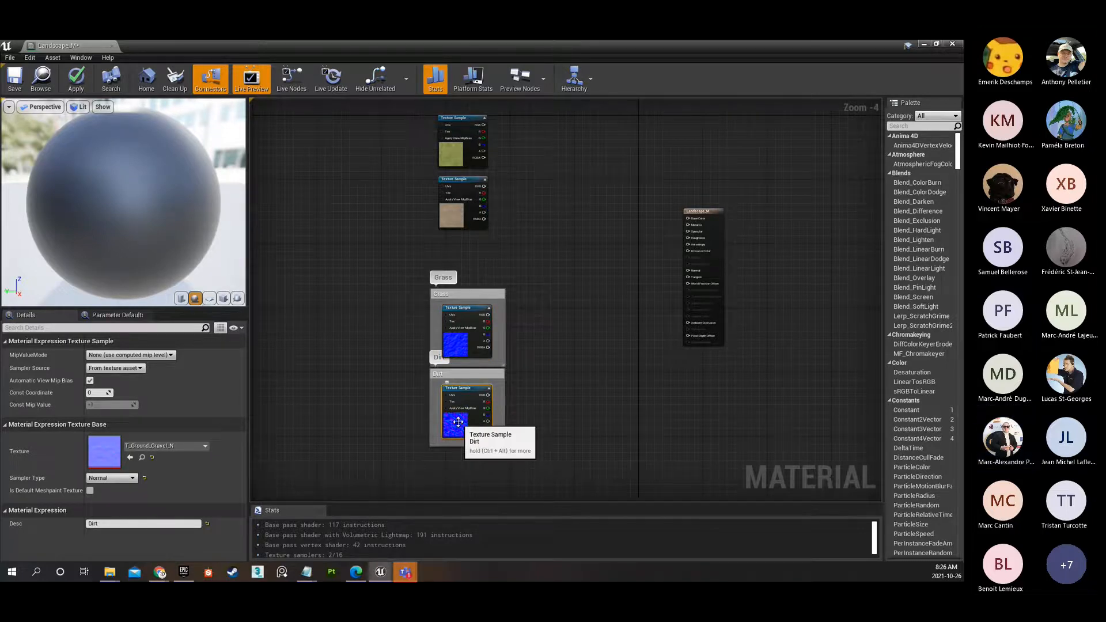
Examine T_Ground_Gravel_N in the StarterContent Textures folder and compare it with the normal map samples in the material graph.
double_click(624, 46)
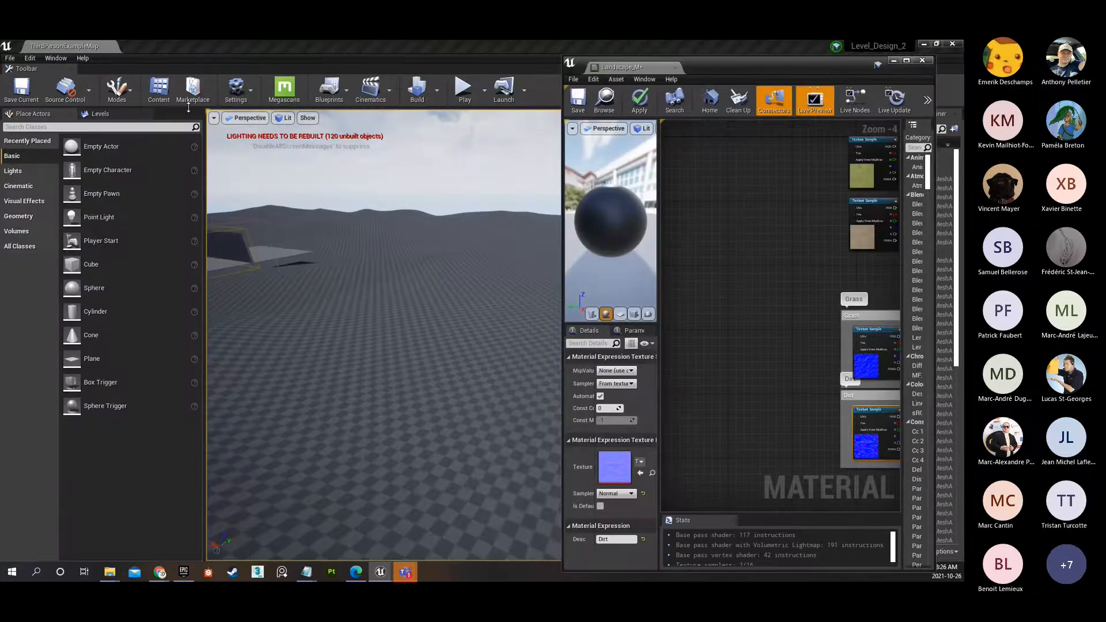
click(159, 89)
click(50, 435)
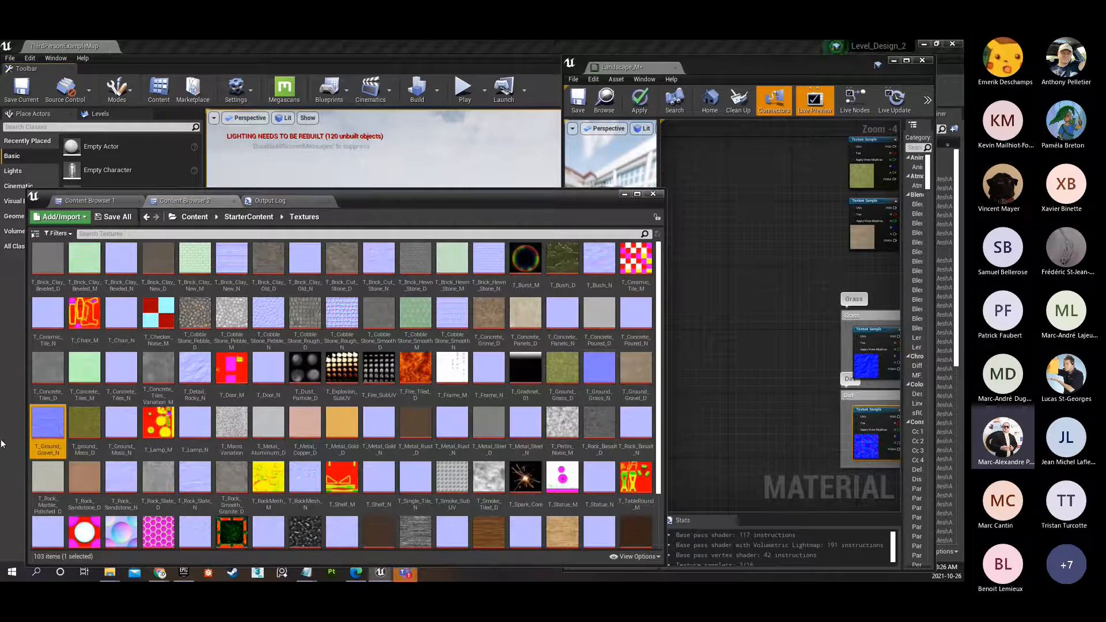
mouse_move(58, 454)
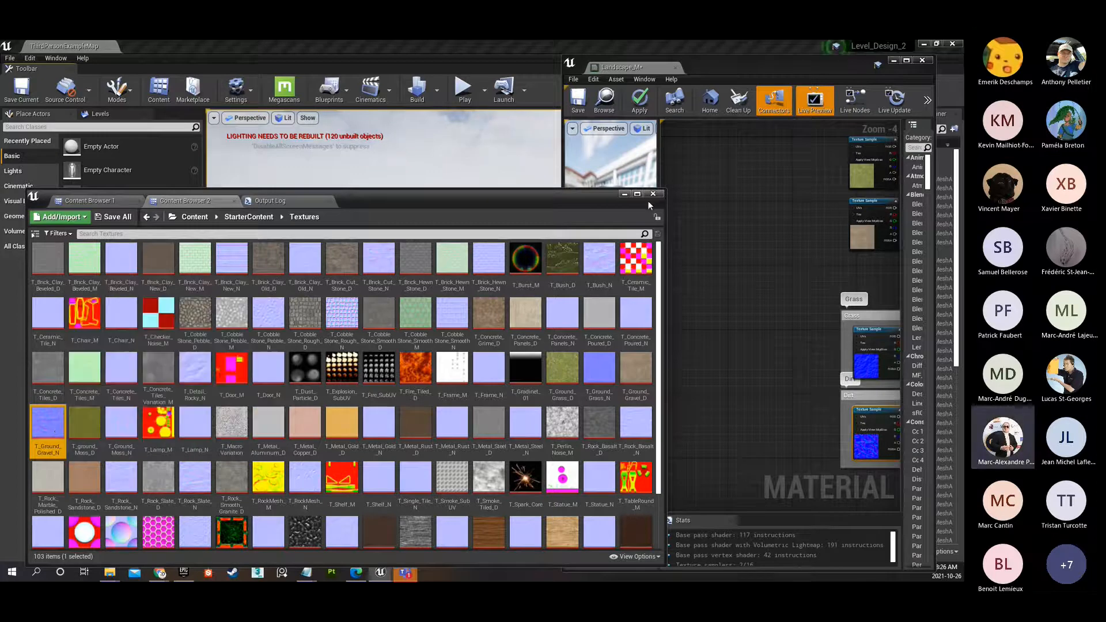
click(623, 194)
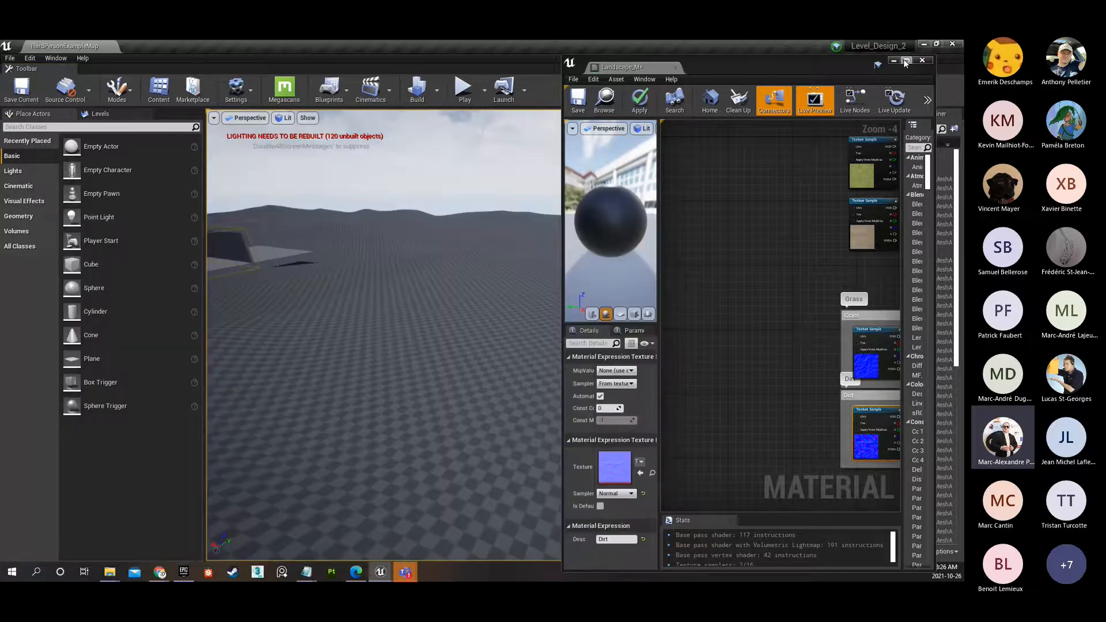
click(904, 59)
scroll(535, 272, up, 1)
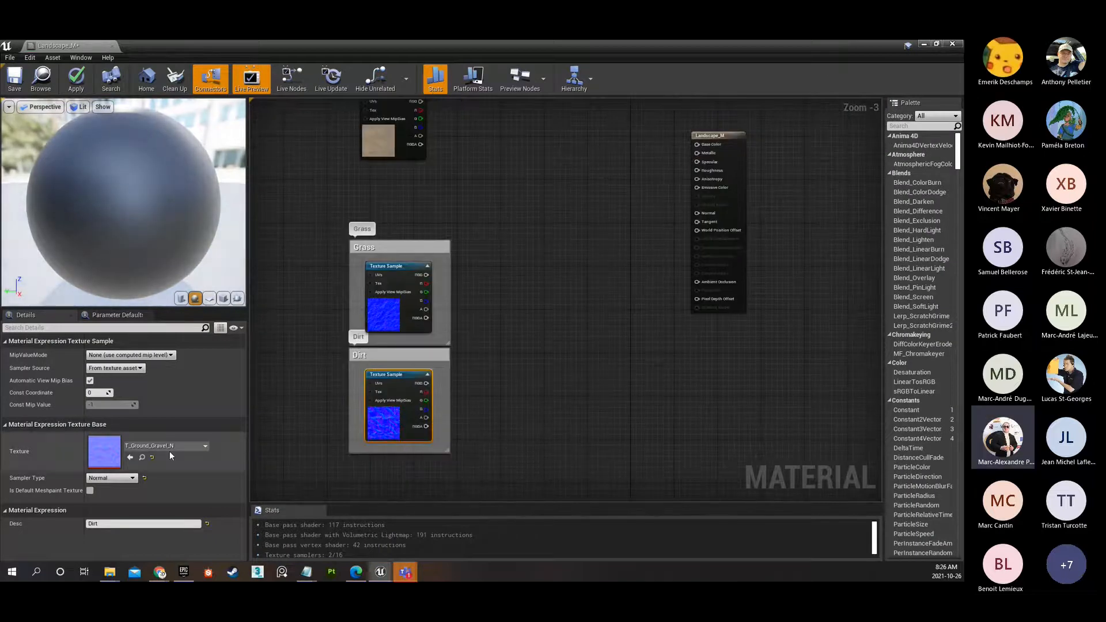
click(378, 314)
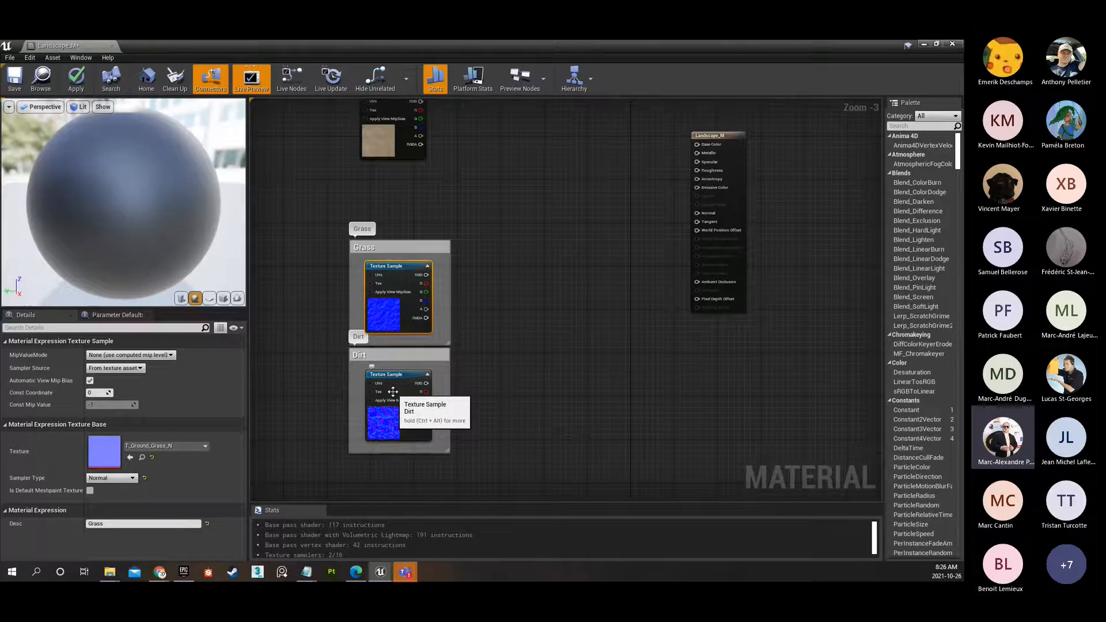
Enclose the grass diffuse sample in a comment box titled Grass.
right_drag(538, 252, 610, 320)
right_drag(574, 200, 631, 248)
scroll(631, 251, down, 1)
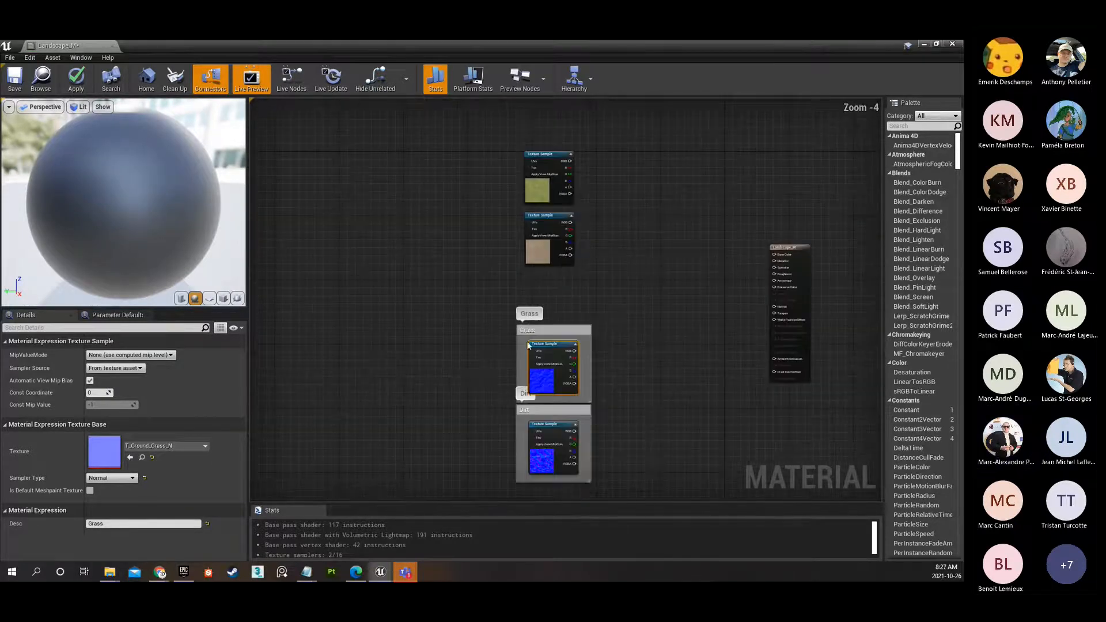
scroll(588, 211, up, 2)
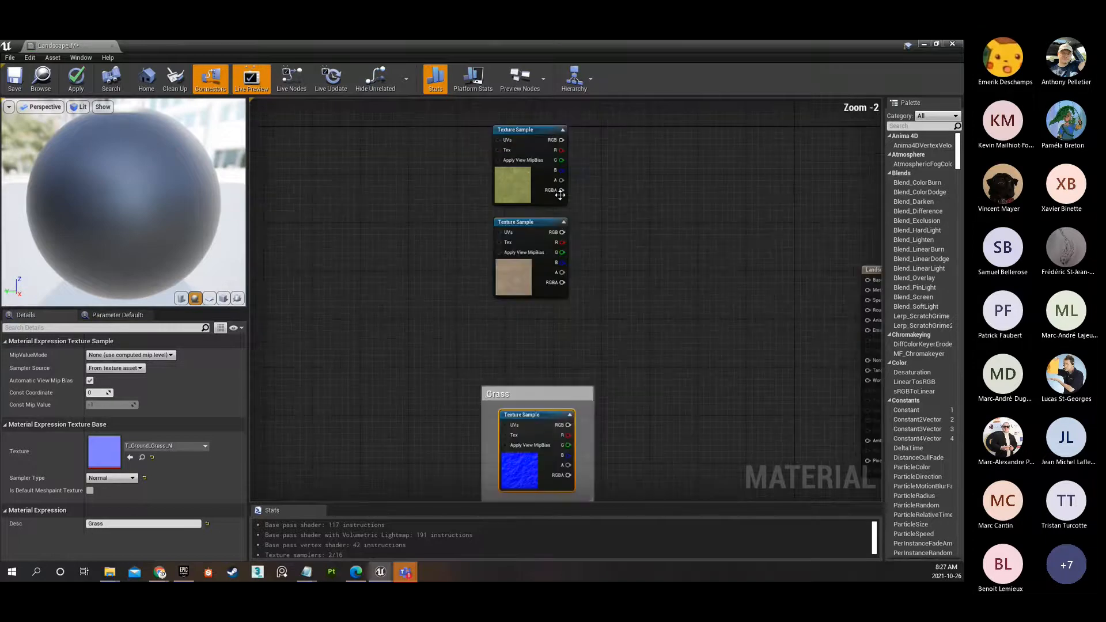
click(534, 129)
key(c)
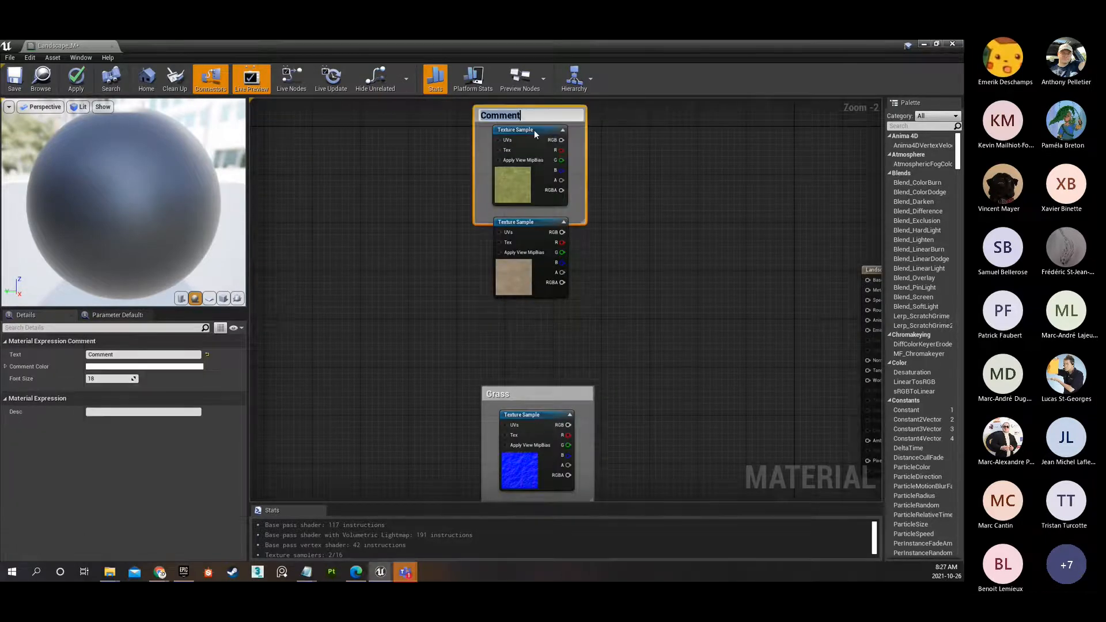
text(Grass)
key(Return)
Move the gravel diffuse sample down clear of the Grass box and enclose it in a comment box titled Dirt.
click(539, 229)
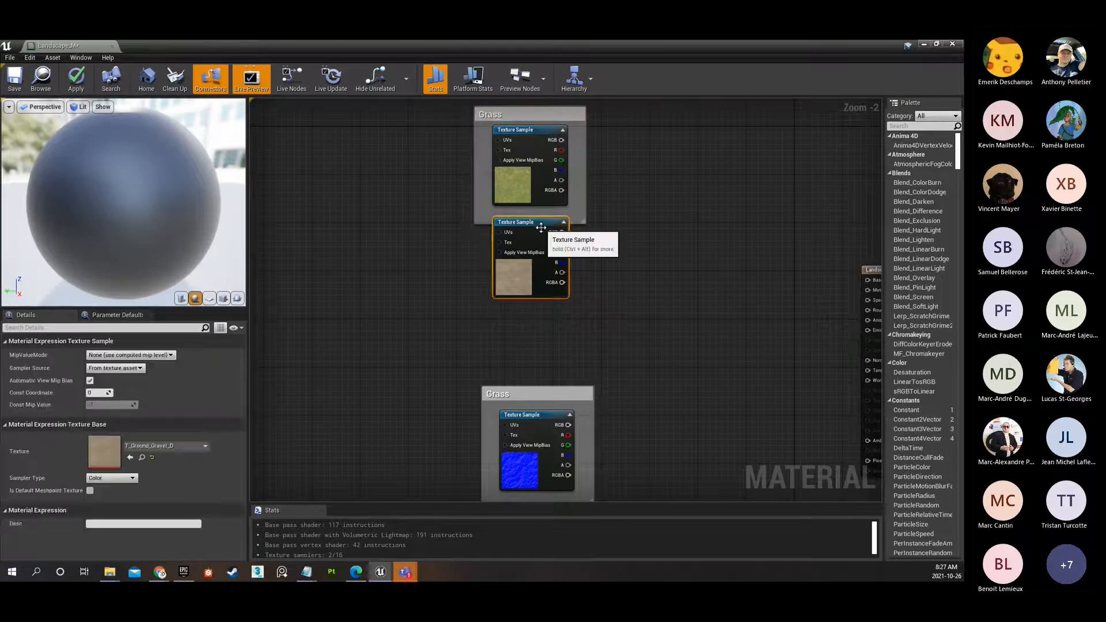
drag(539, 229, 534, 258)
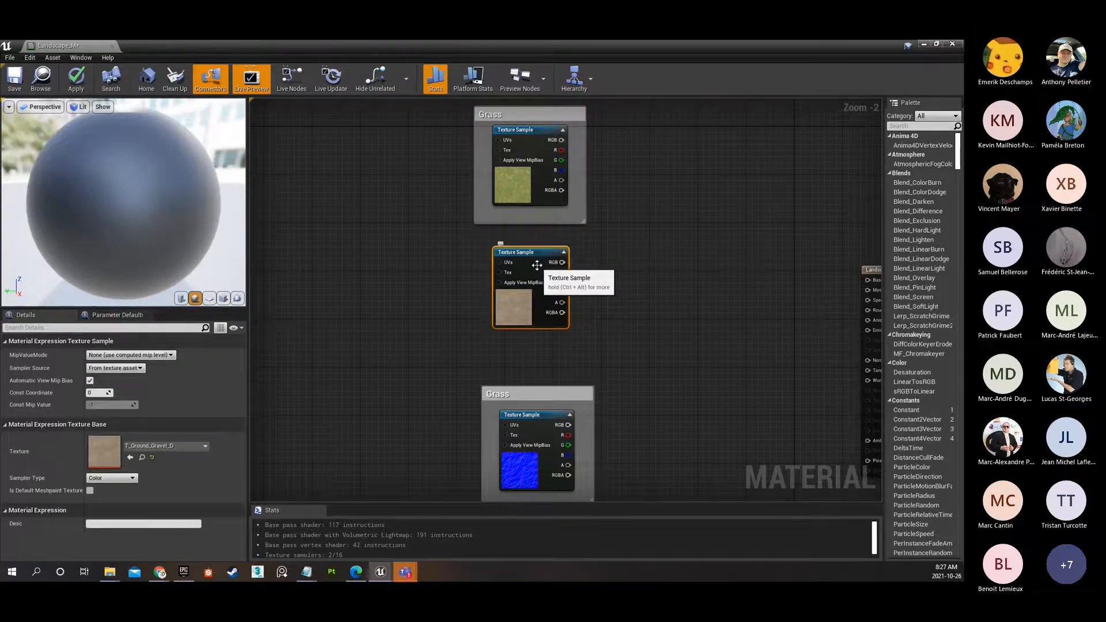
text(cD)
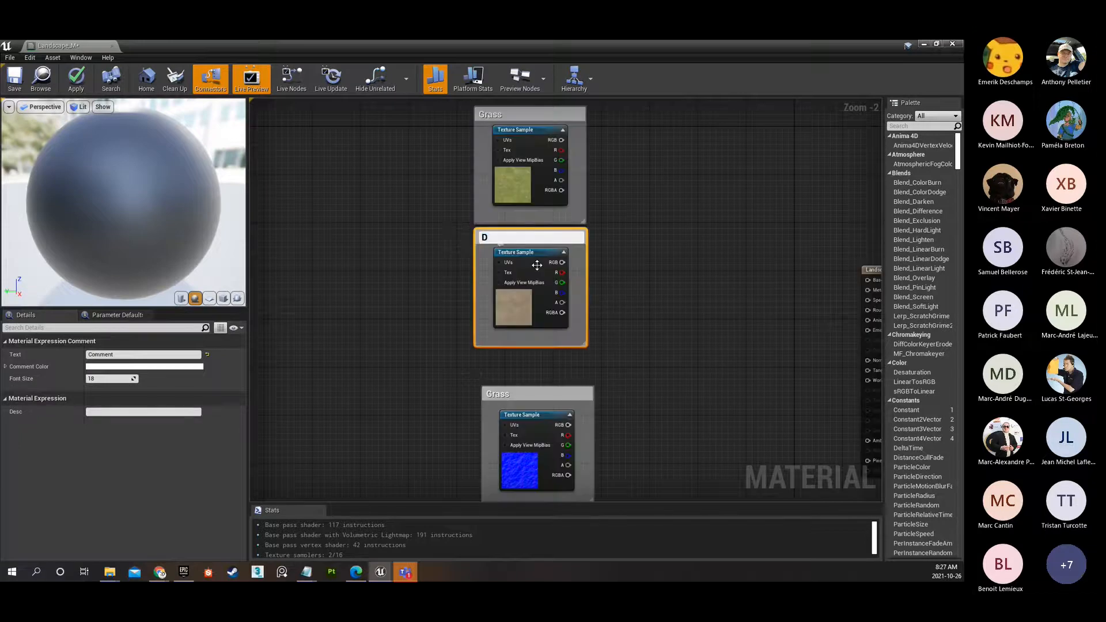
text(irt)
key(Return)
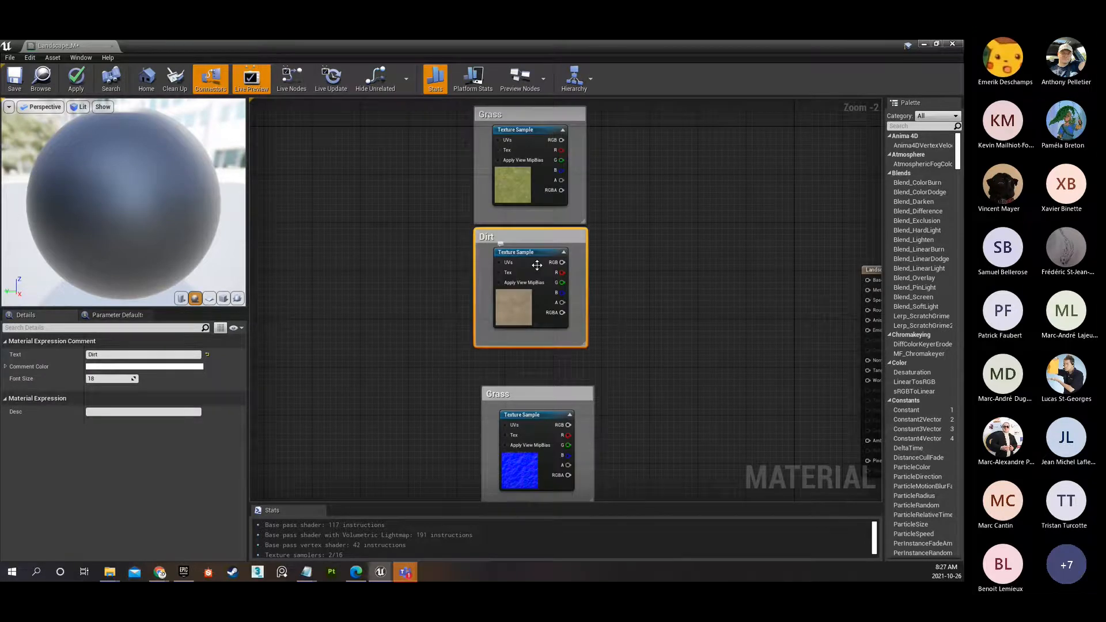
Move the Grass and Dirt normal map boxes together further down, widening the gap below the diffuse boxes.
scroll(537, 264, down, 5)
scroll(587, 286, up, 2)
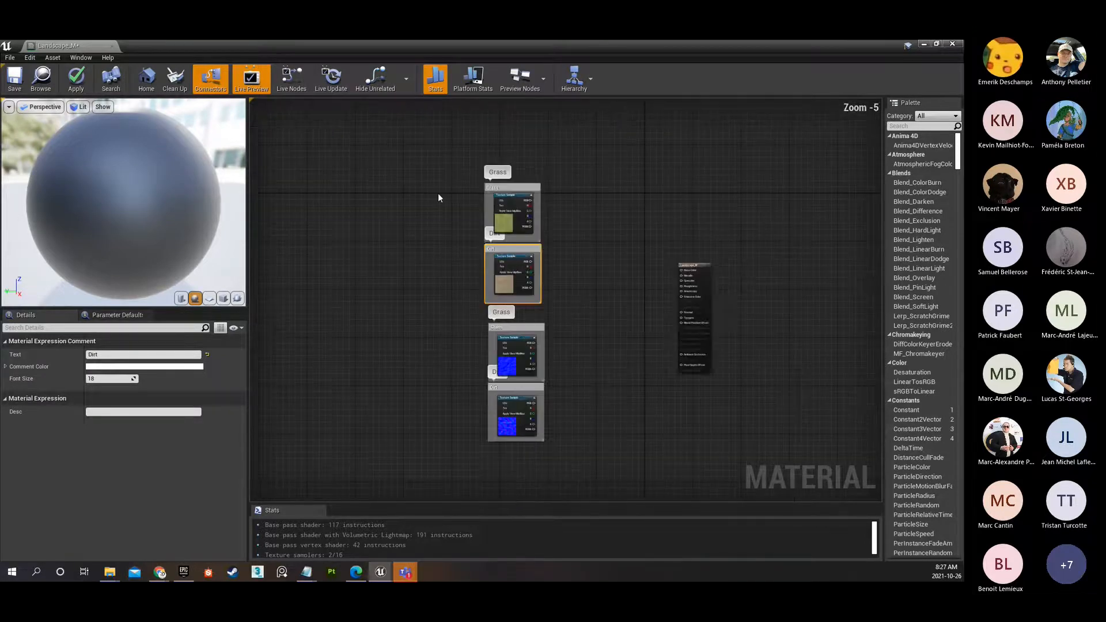
right_drag(505, 294, 603, 243)
scroll(563, 306, up, 1)
click(419, 283)
drag(452, 316, 554, 420)
drag(531, 368, 523, 413)
right_drag(586, 276, 551, 353)
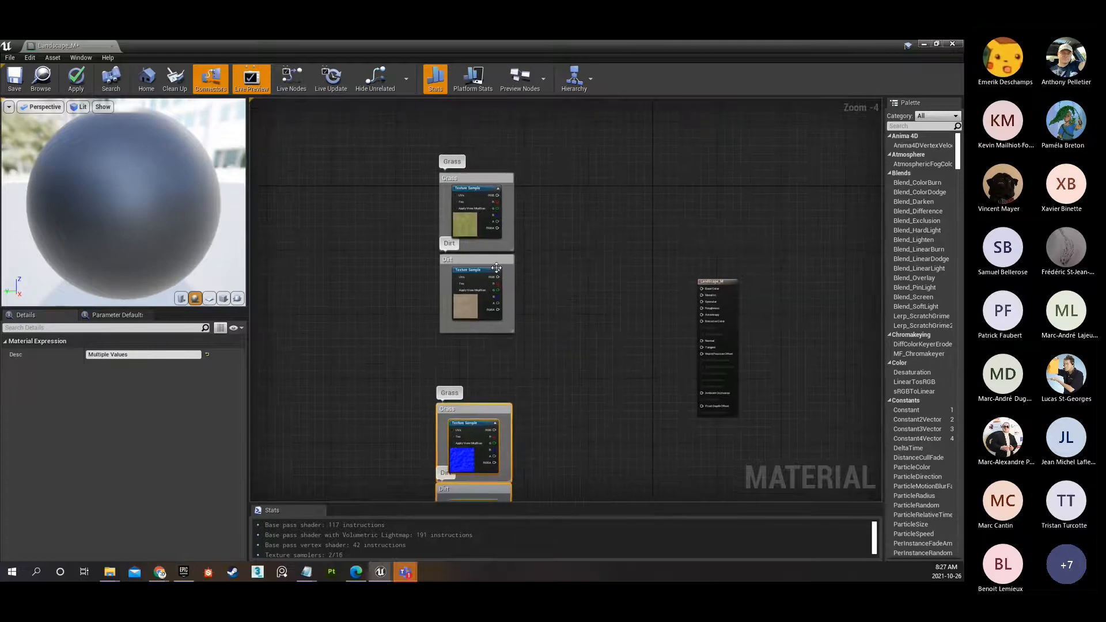
Check the textures assigned to the gravel diffuse, grass normal and grass diffuse samples in the rearranged graph.
click(472, 279)
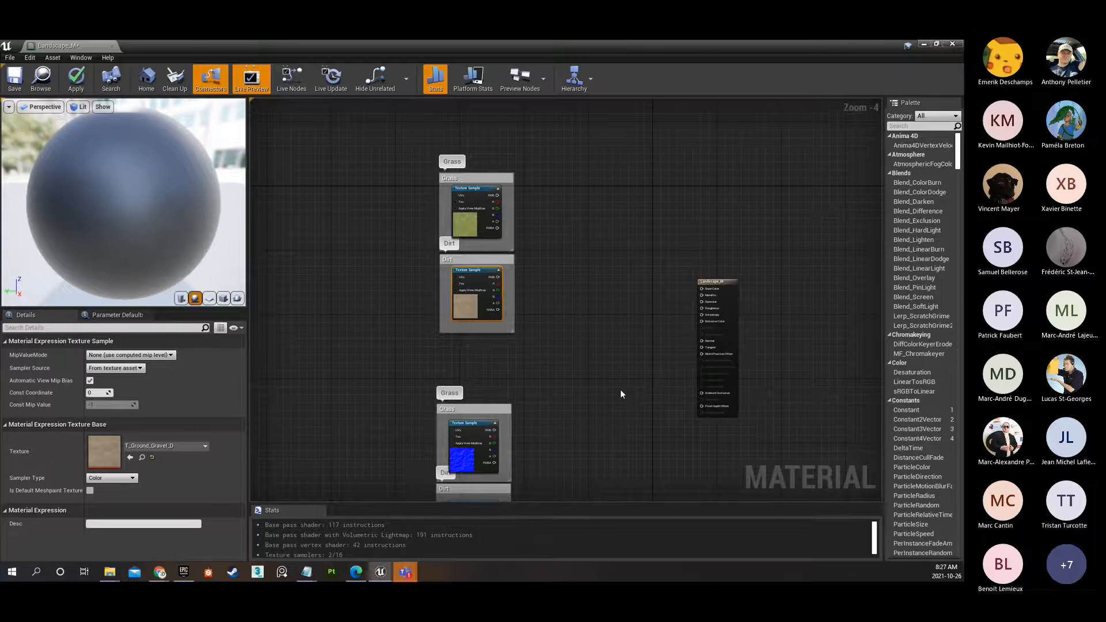
right_drag(620, 390, 596, 215)
click(460, 276)
scroll(551, 285, down, 2)
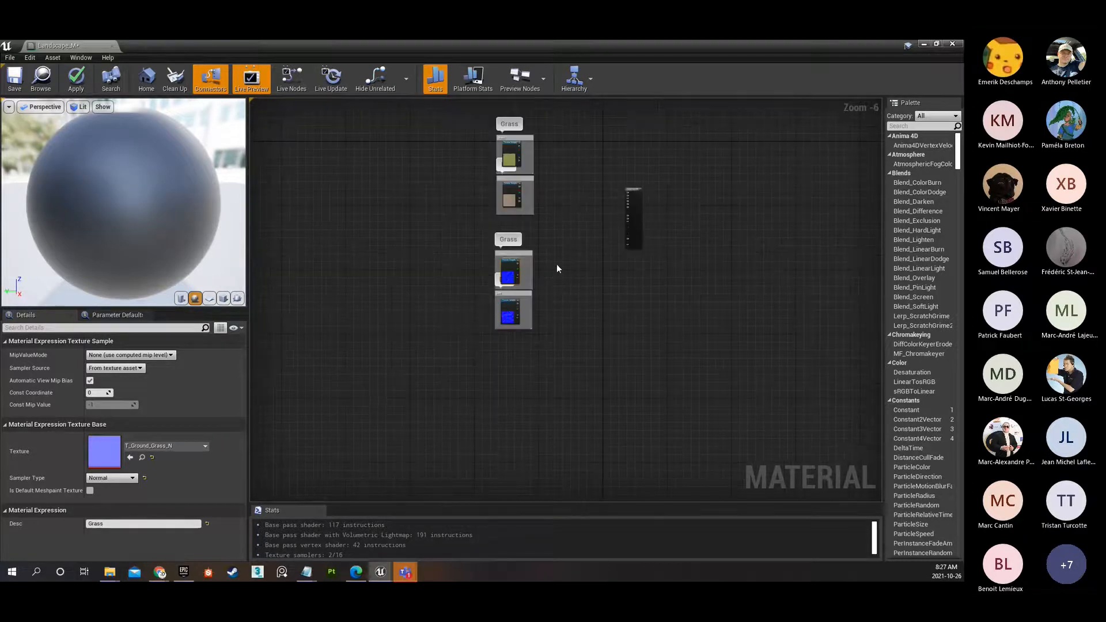
scroll(555, 265, up, 7)
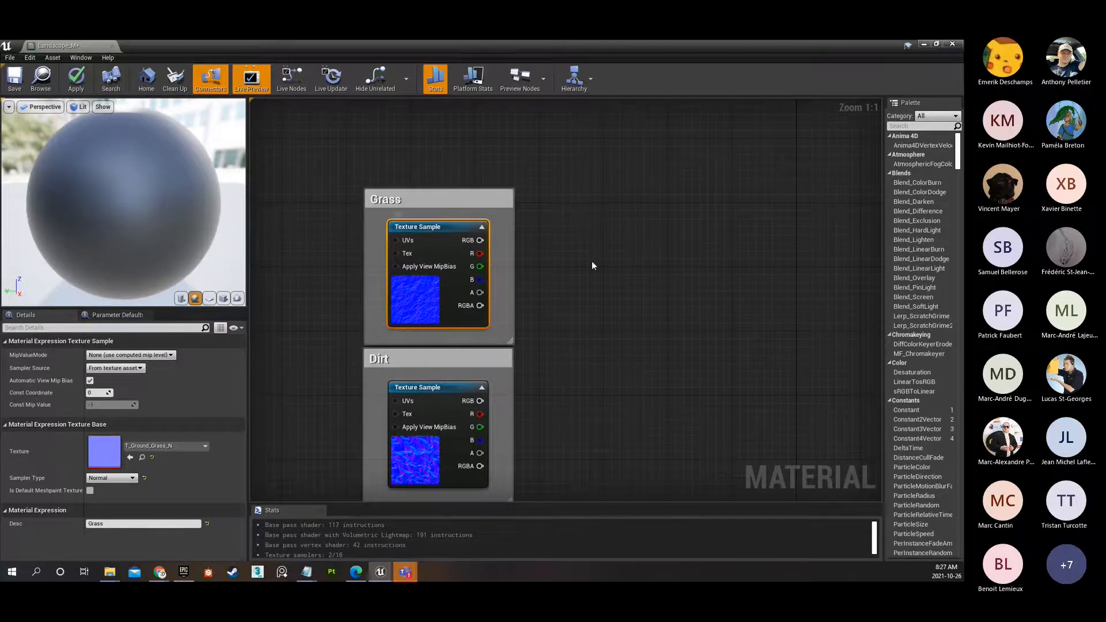
scroll(592, 261, down, 5)
click(494, 260)
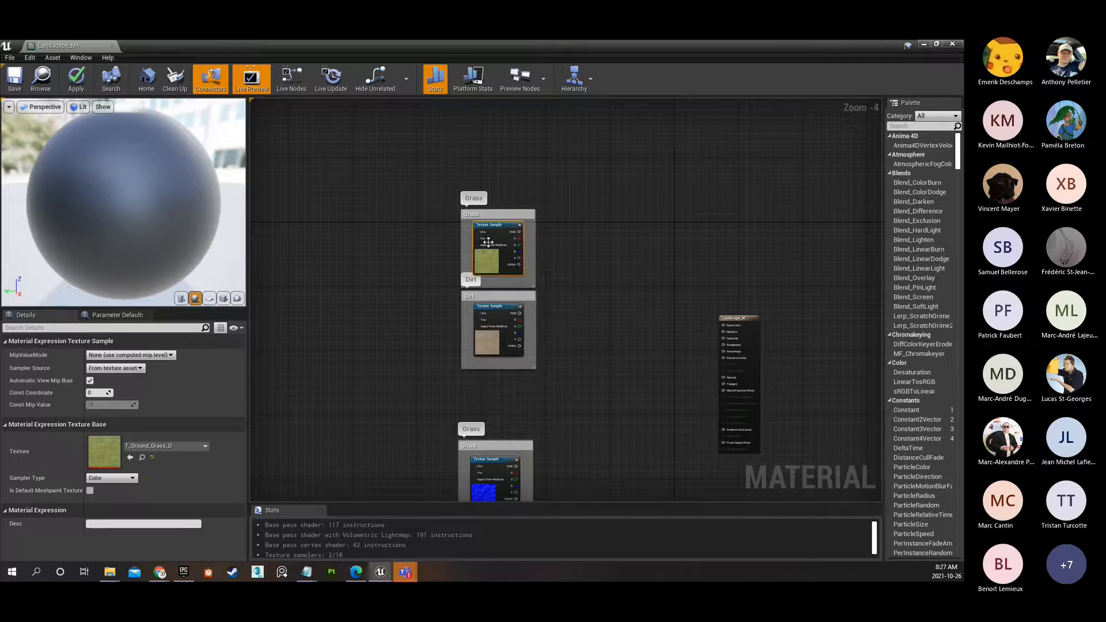
Move the Landscape_M output node farther away from the texture samples and select the grass and gravel diffuse samples.
right_drag(609, 288, 606, 201)
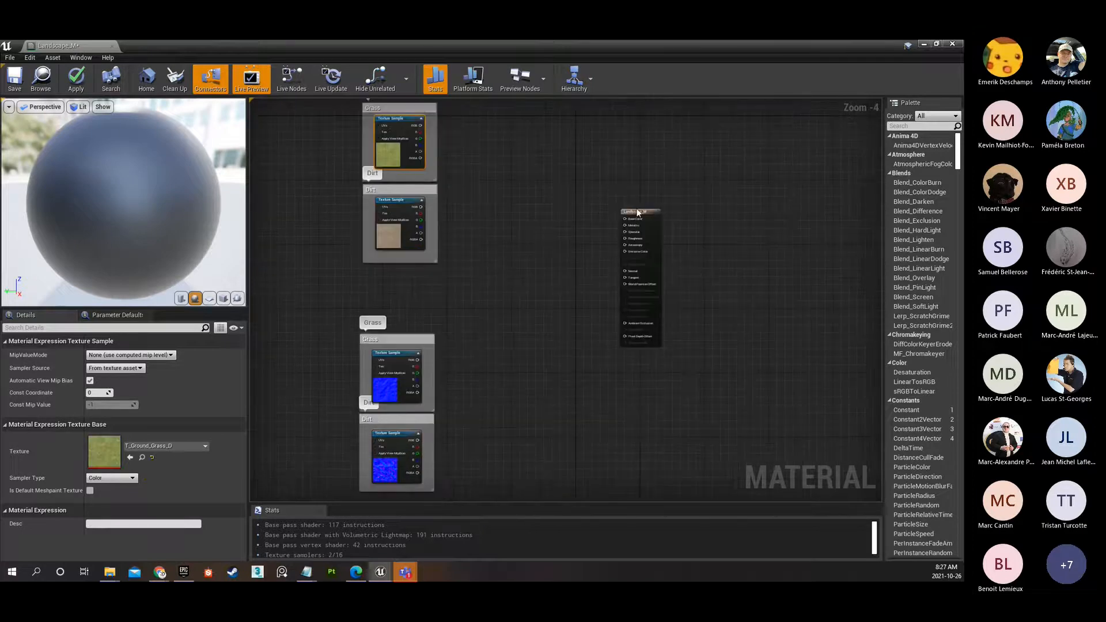
drag(642, 219, 726, 239)
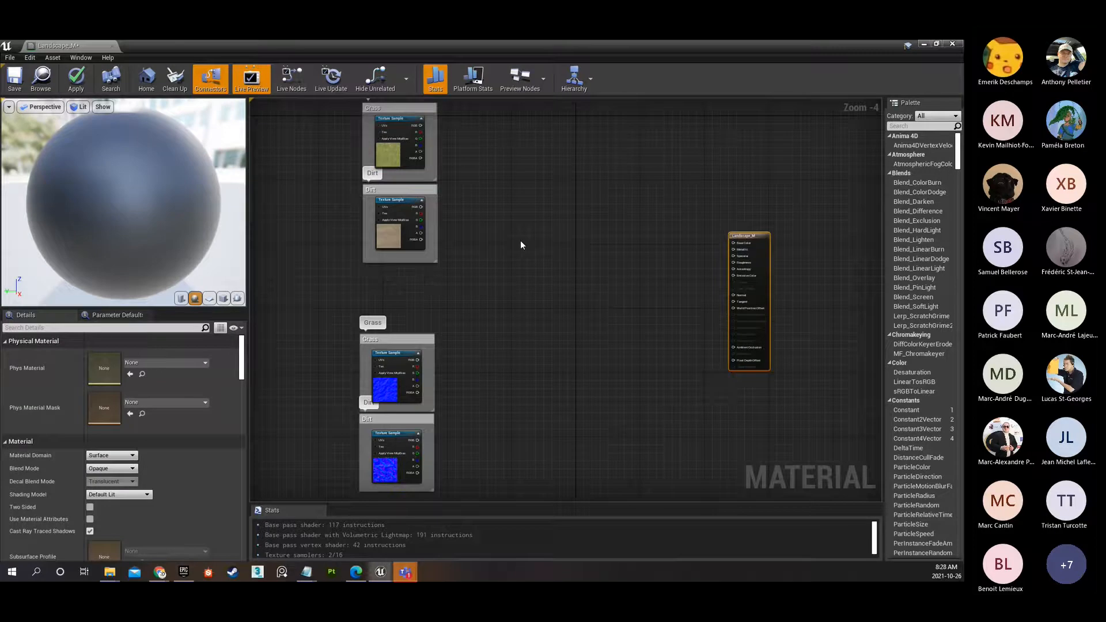
drag(320, 124, 482, 240)
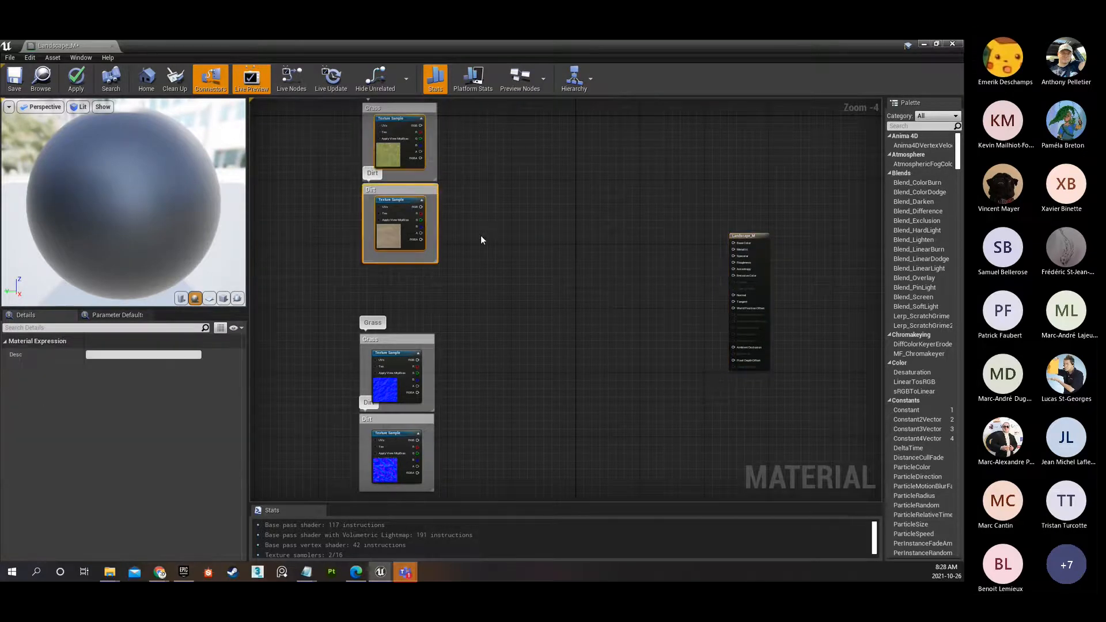
right_drag(501, 158, 523, 200)
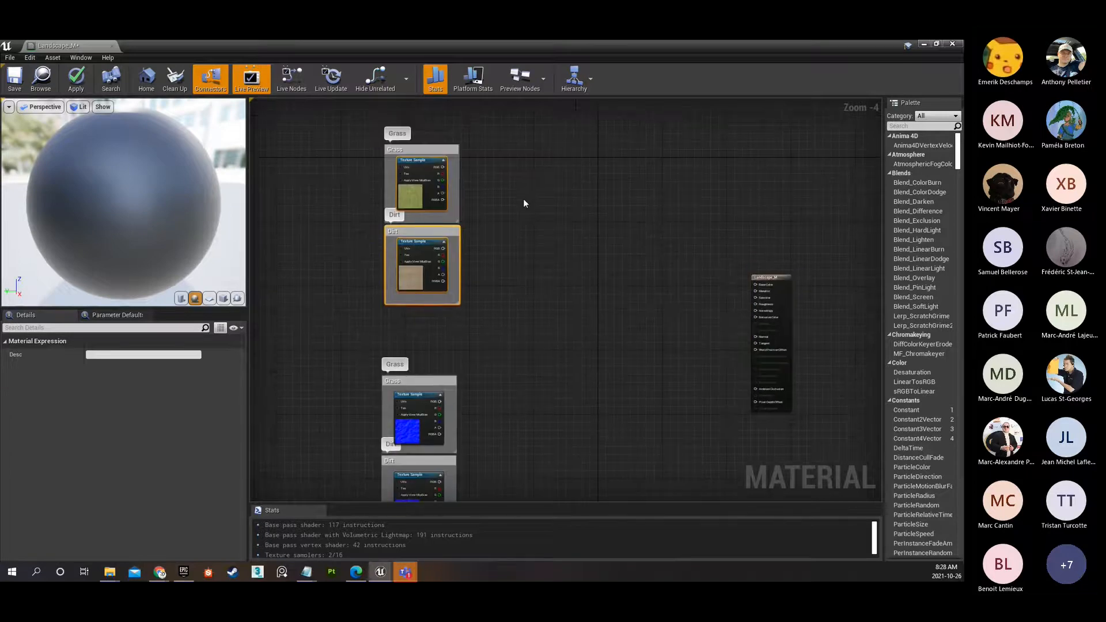
Move the Grass and Dirt normal map boxes together further down and align them beneath the diffuse boxes.
right_drag(569, 370, 569, 294)
drag(329, 295, 426, 300)
scroll(442, 297, down, 3)
right_drag(509, 206, 508, 313)
scroll(451, 363, up, 3)
drag(452, 361, 445, 366)
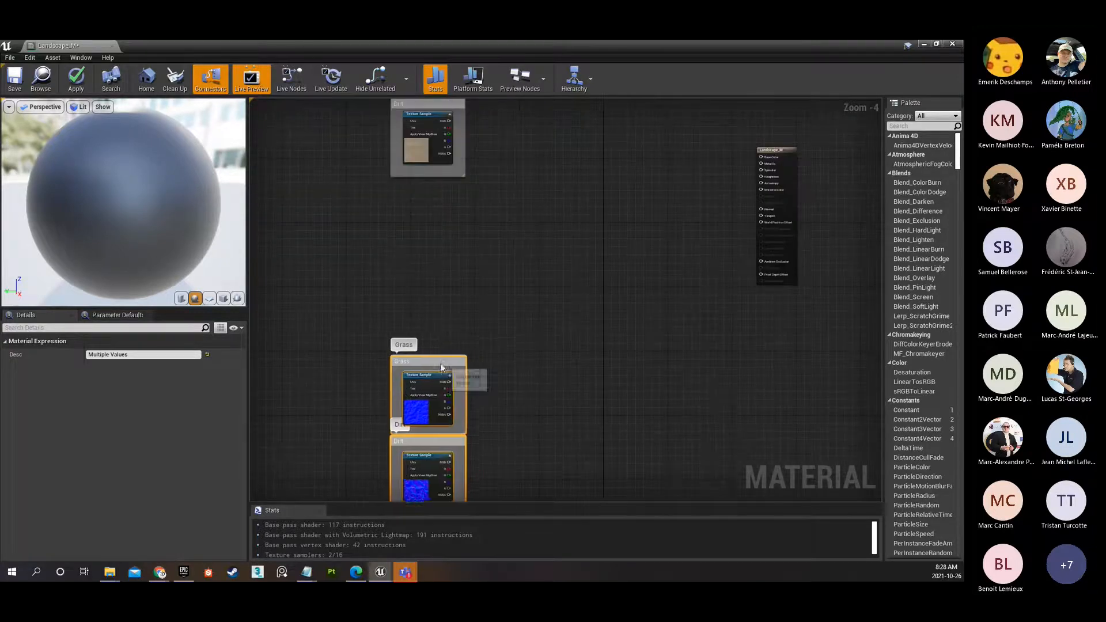
right_drag(446, 369, 443, 184)
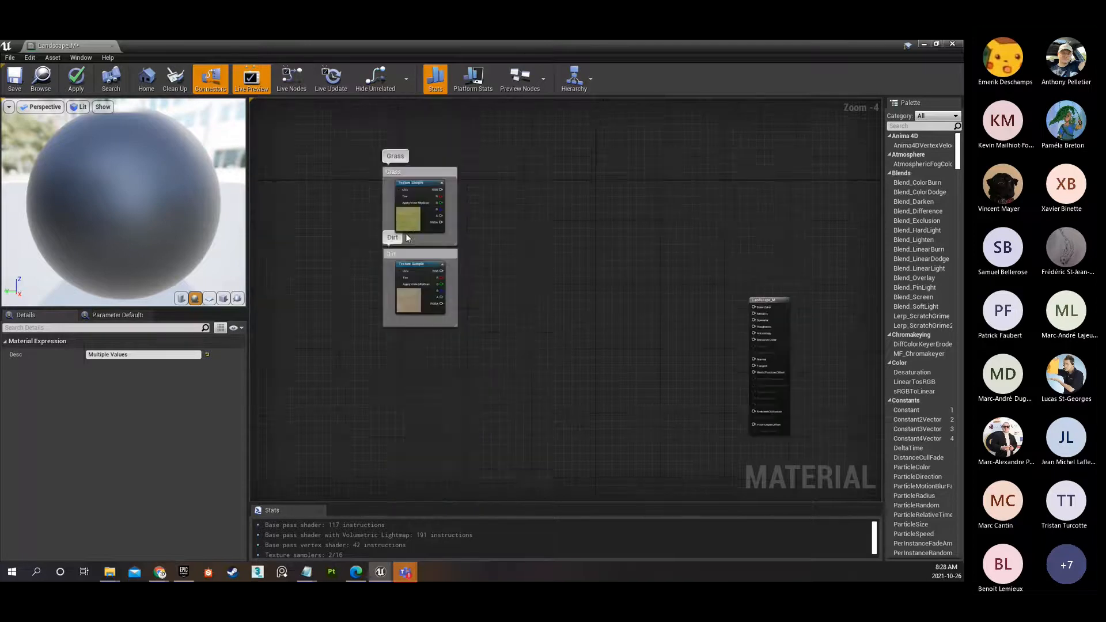
Check the textures assigned to the diffuse samples in the Grass and Dirt boxes.
scroll(429, 198, up, 3)
click(430, 168)
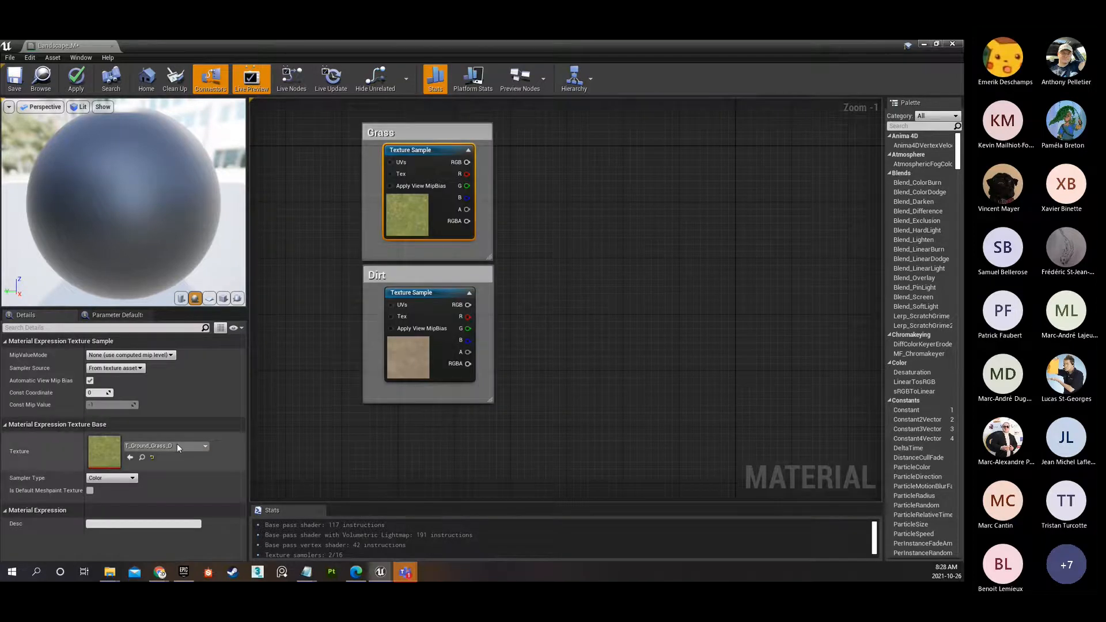
click(414, 360)
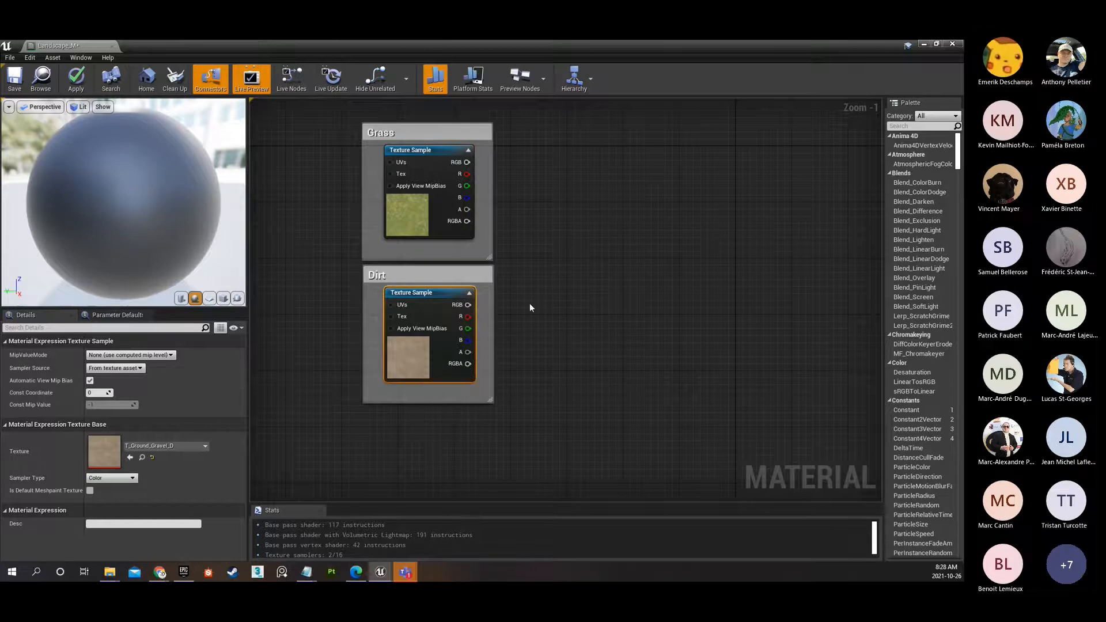
scroll(526, 262, down, 2)
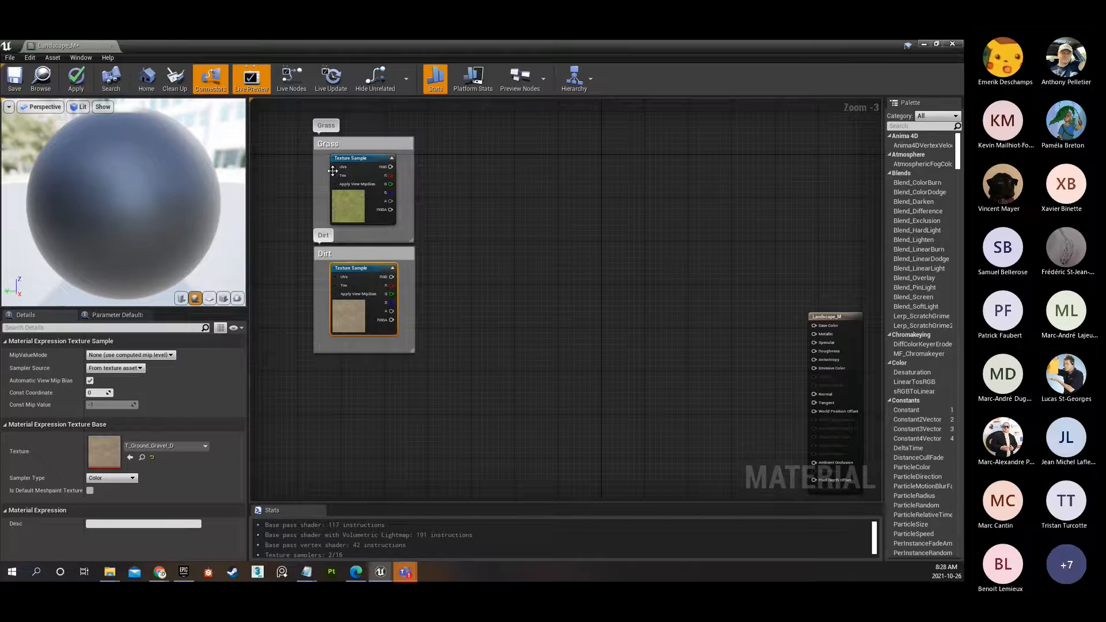
click(349, 202)
click(343, 318)
Add a LandscapeLayerBlend node in the space between the diffuse samples and the Landscape_M output node.
right_click(525, 220)
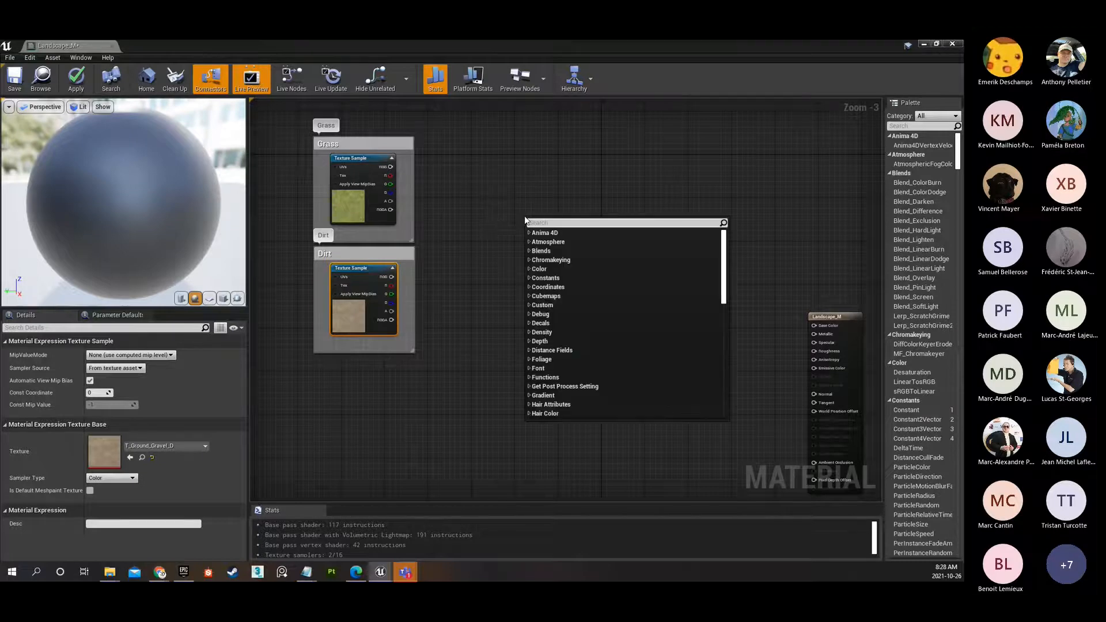
text(landscape)
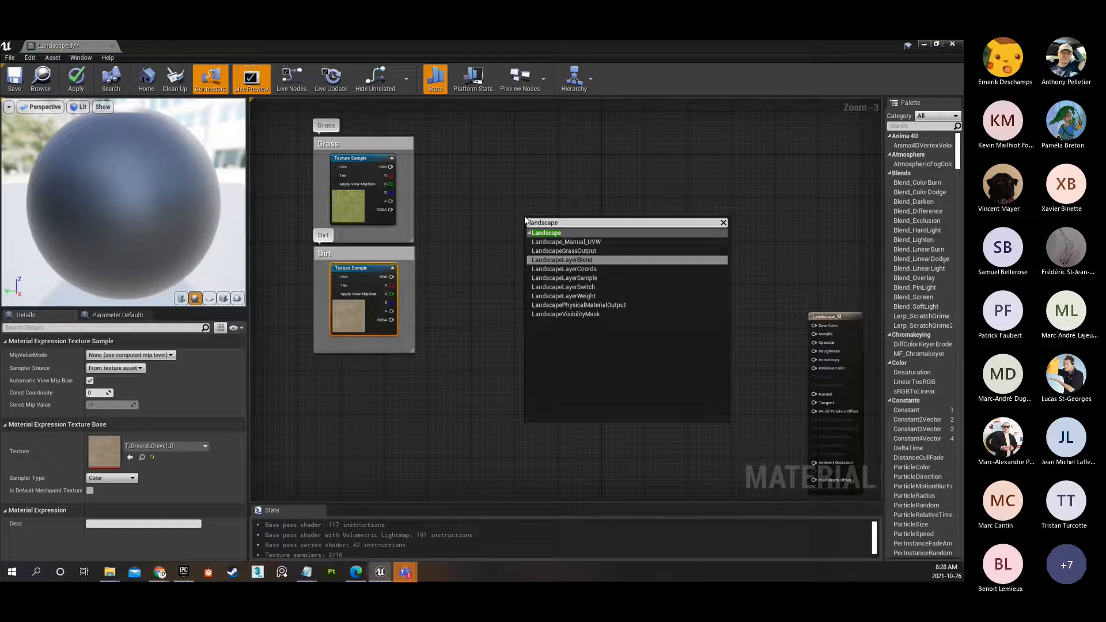
click(580, 258)
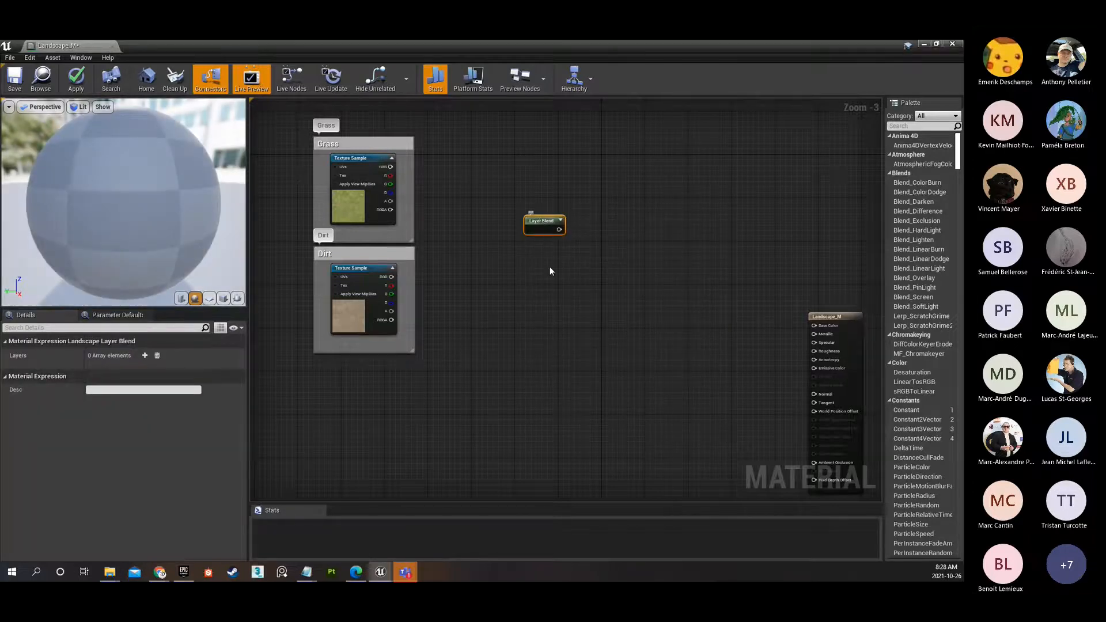
Search the available material nodes for "layerblend" and "landscapelayer" to find the LandscapeLayerBlend entry.
right_click(540, 278)
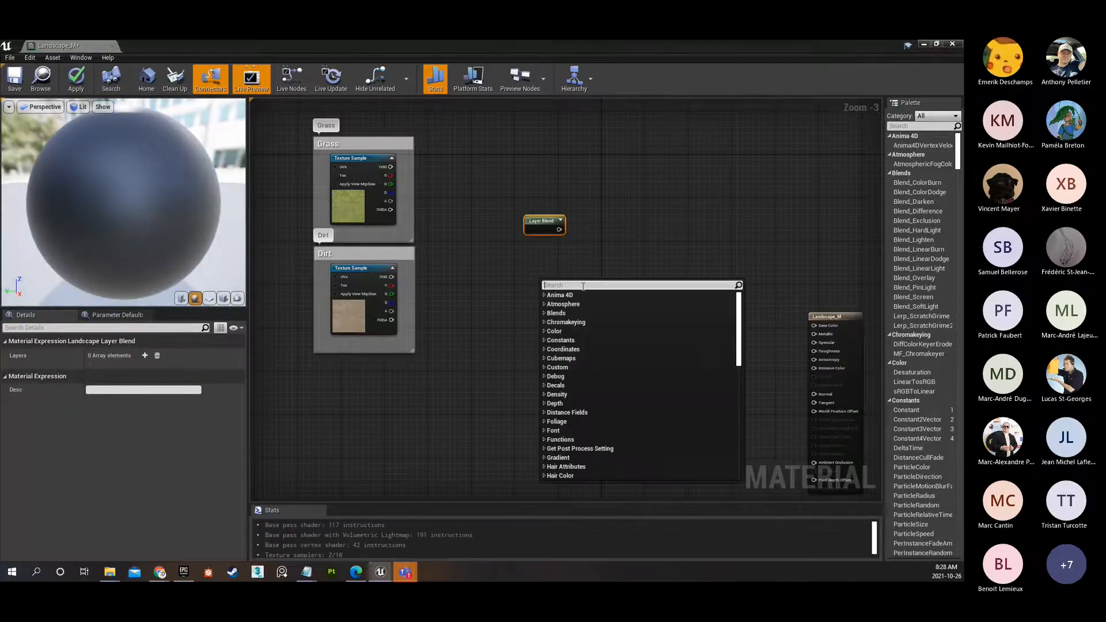
text(layerblend)
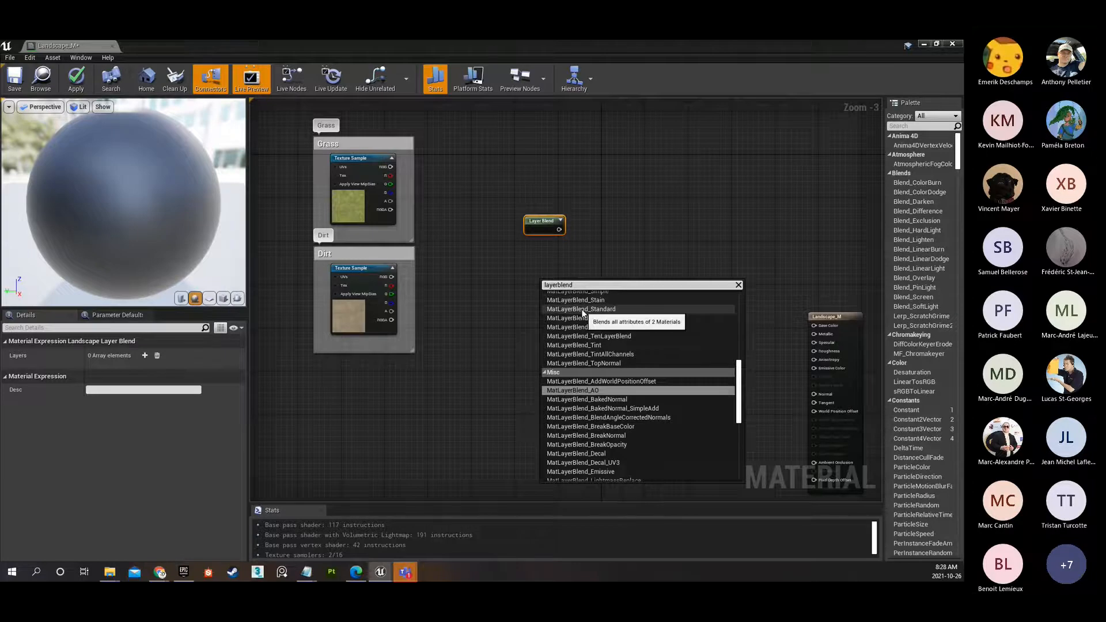
scroll(589, 387, down, 1)
scroll(589, 388, down, 4)
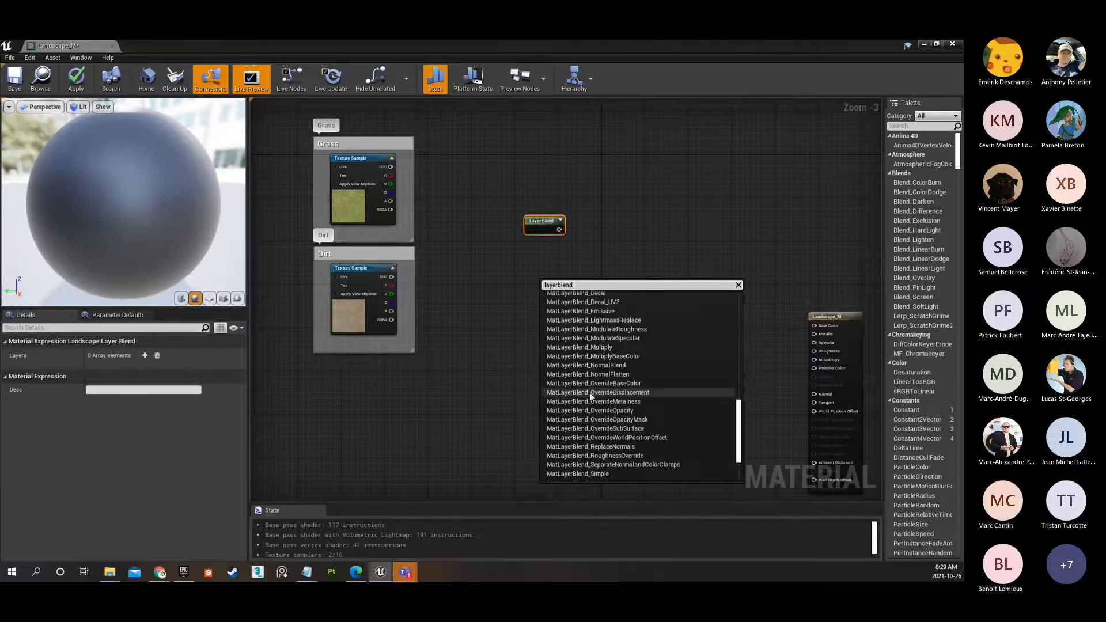
click(552, 285)
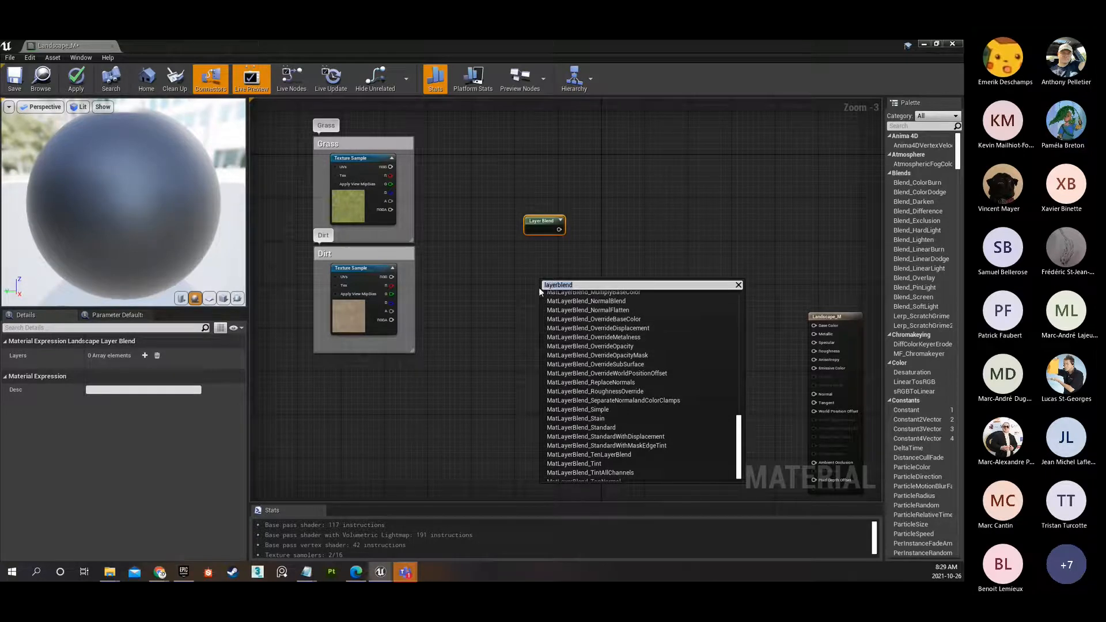
text(lan)
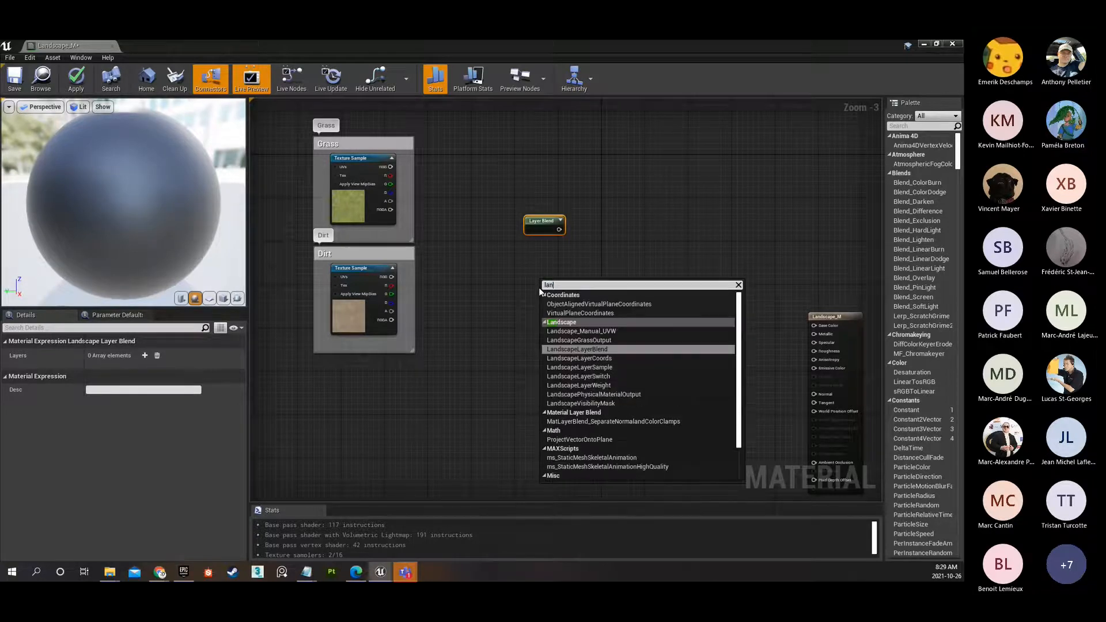
text(dscapelayer)
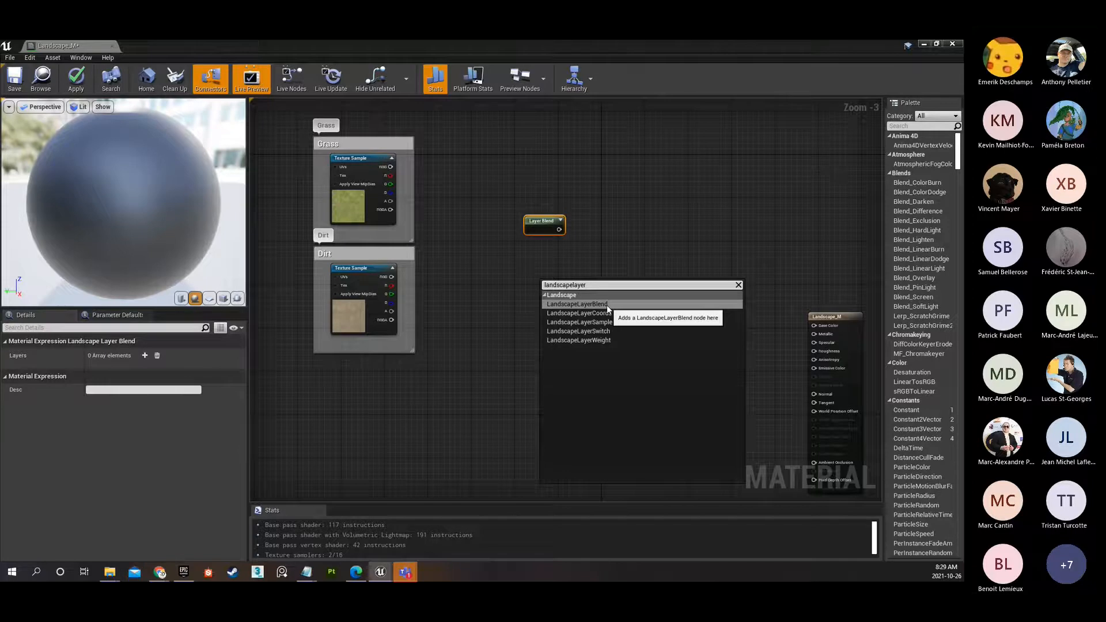
Reposition the Layer Blend node slightly beside the diffuse samples and add two layer elements to it.
scroll(537, 229, up, 3)
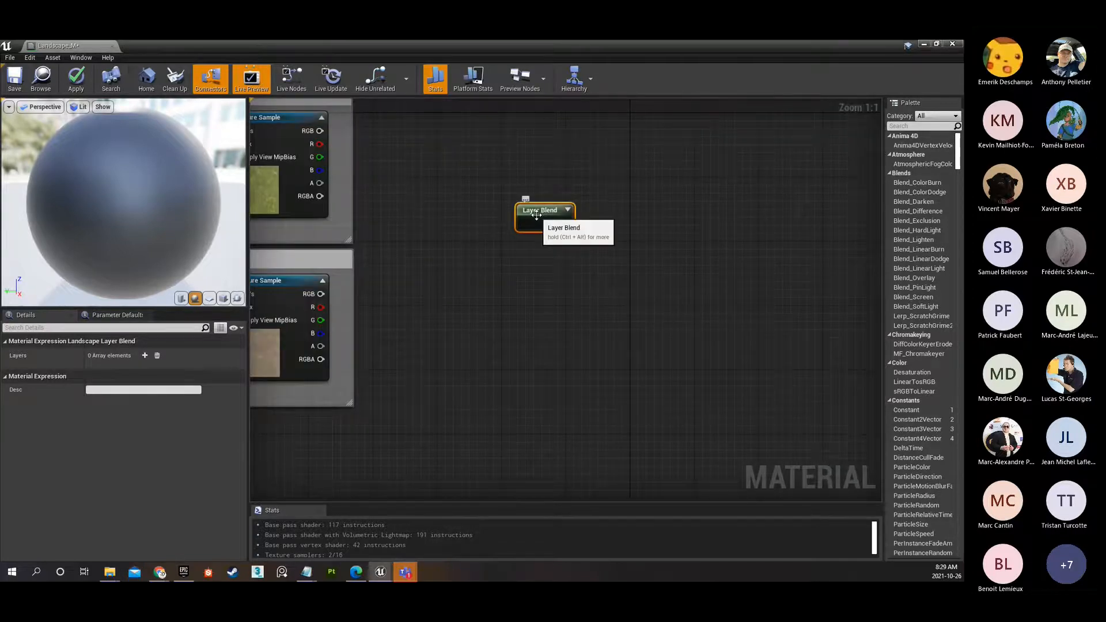
drag(536, 214, 549, 211)
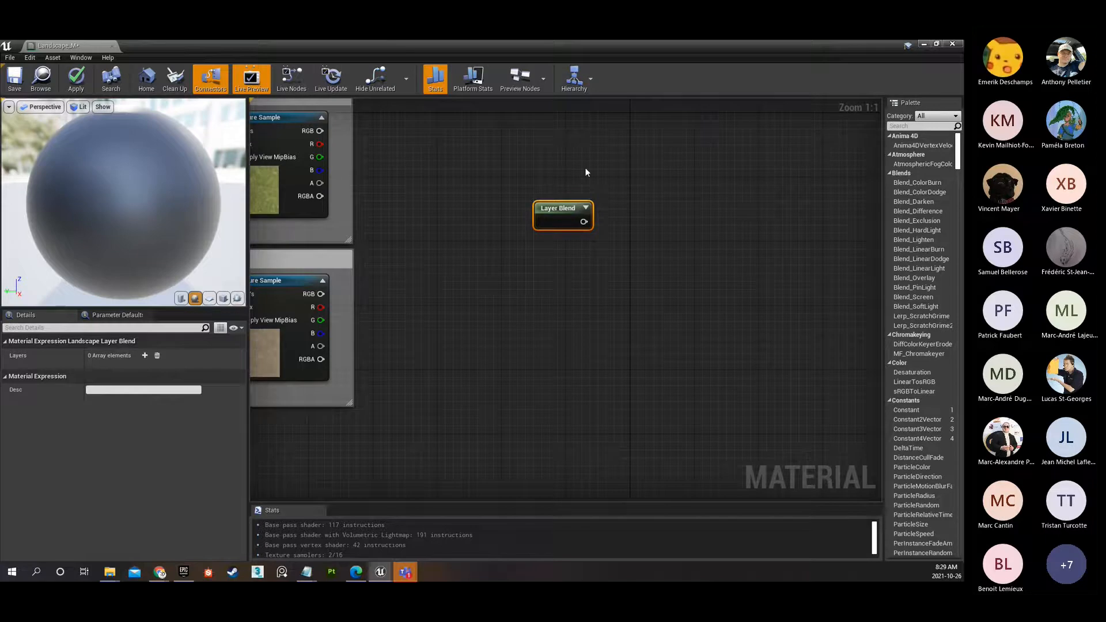
mouse_move(563, 215)
mouse_down()
mouse_move(547, 248)
mouse_move(611, 215)
mouse_move(551, 233)
mouse_up()
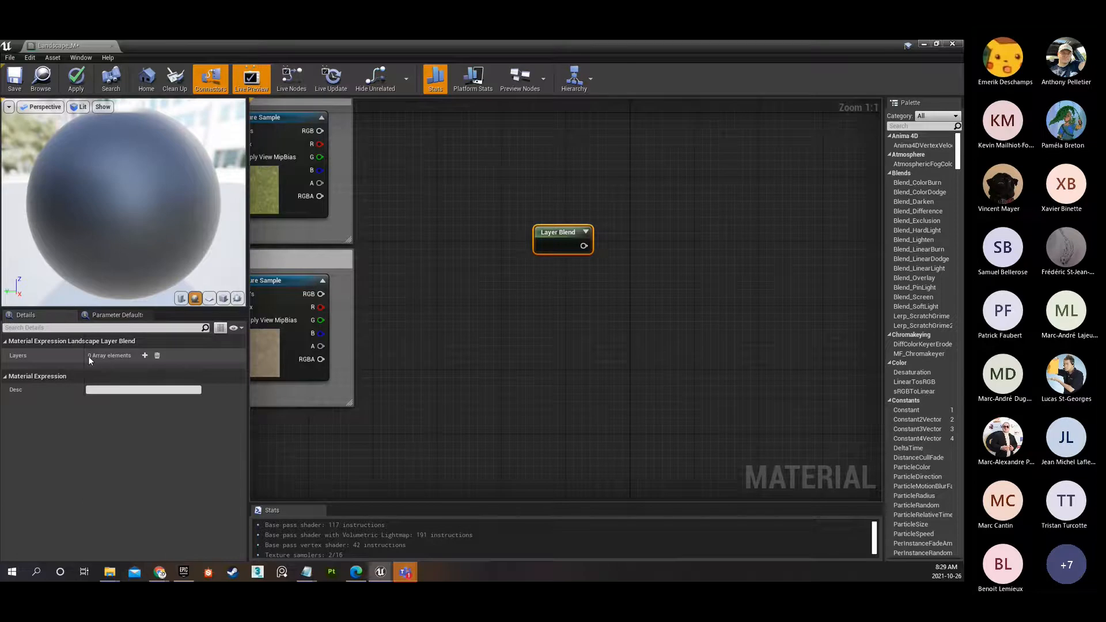
click(145, 355)
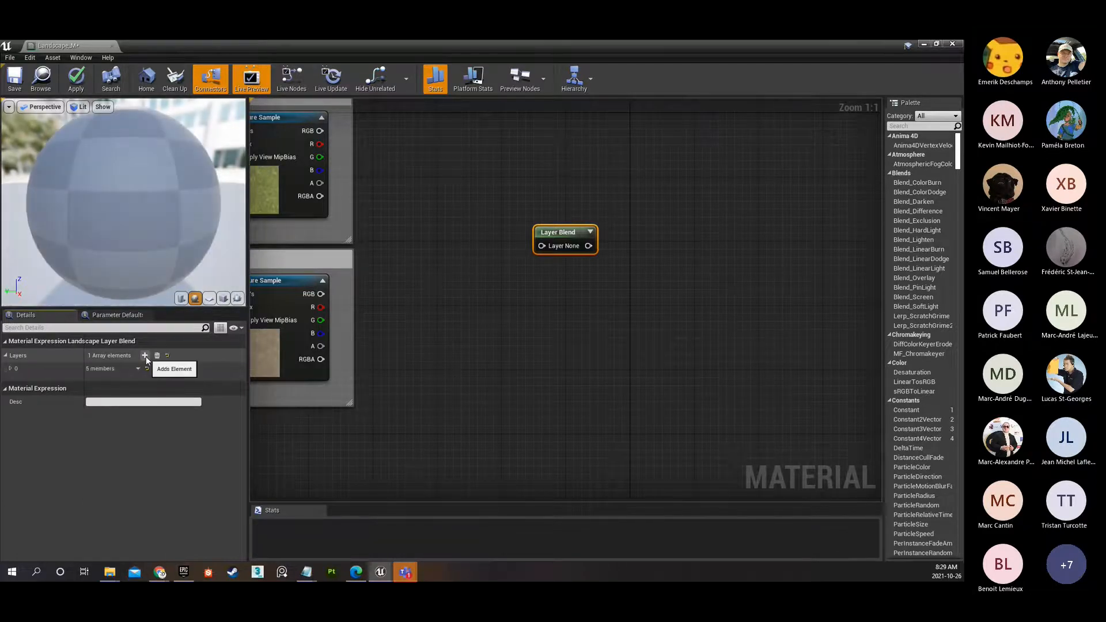
click(145, 355)
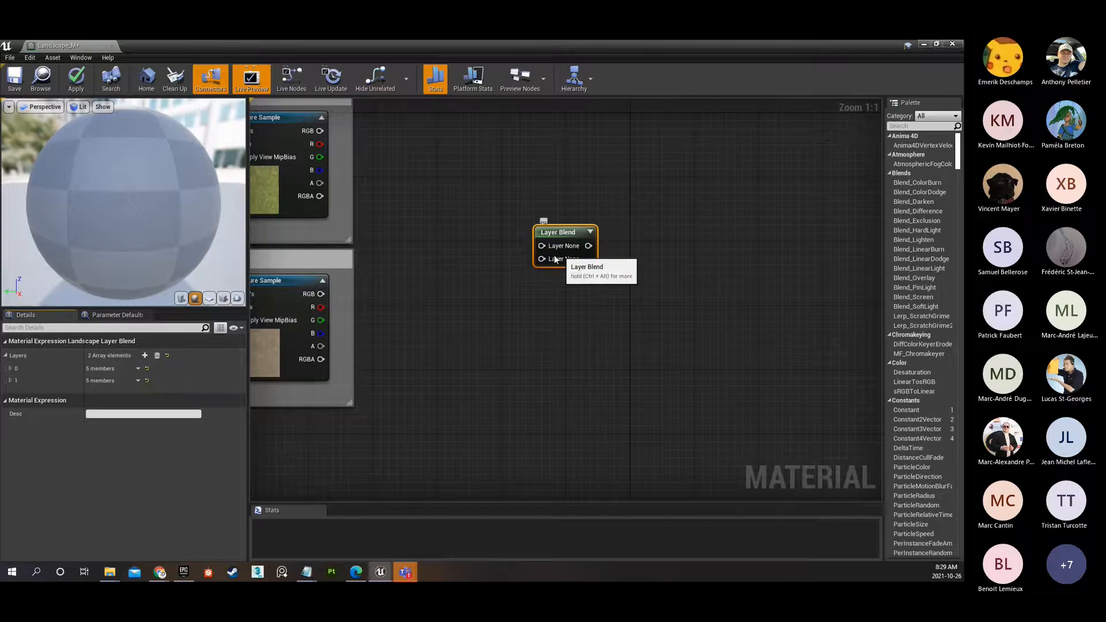
right_drag(430, 240, 507, 270)
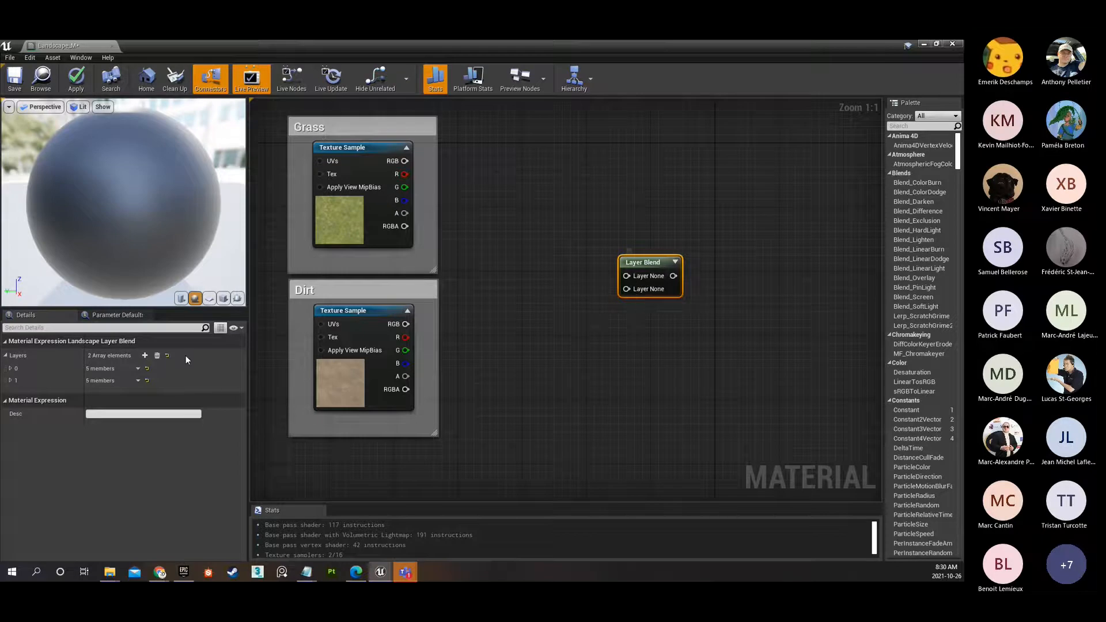
Name the Layer Blend node's first layer Grass and set its preview weight to 0.5.
click(11, 369)
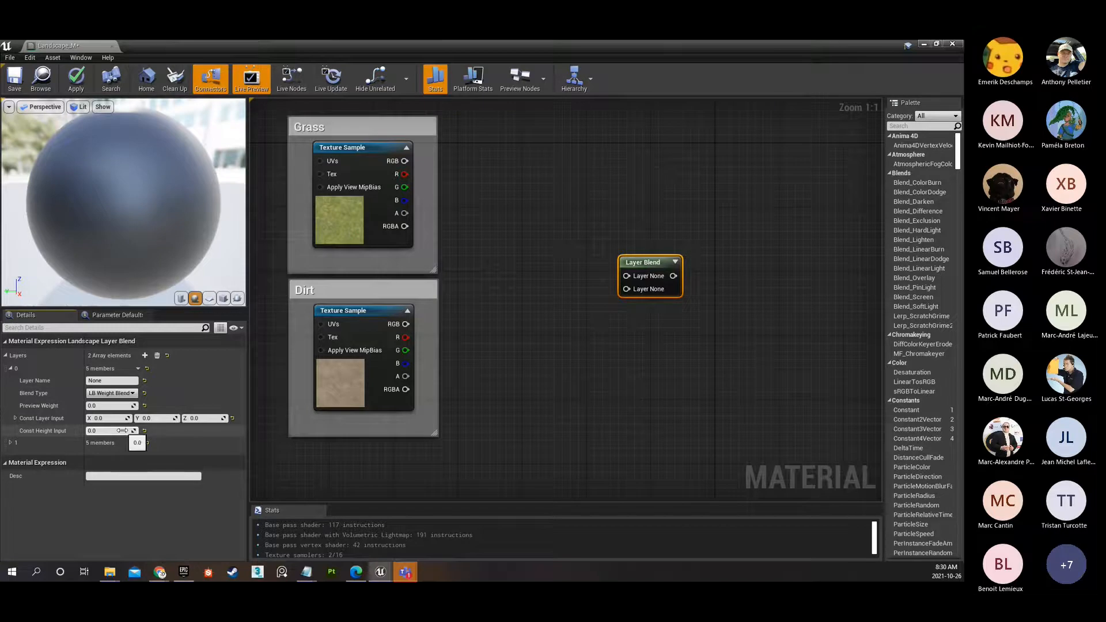
click(100, 382)
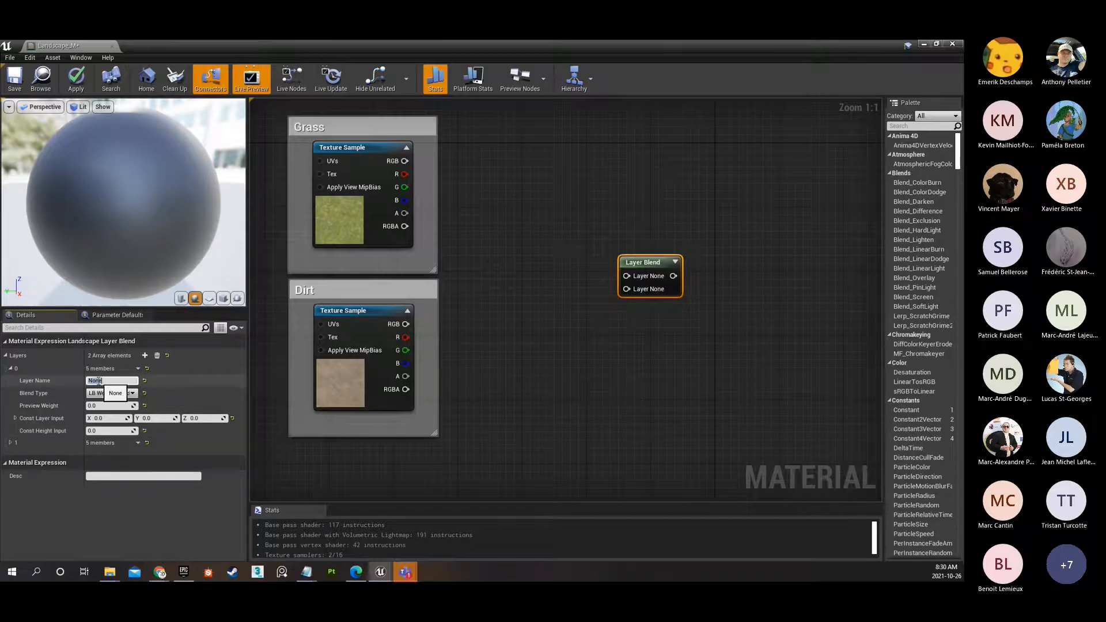
text(Grass)
key(Return)
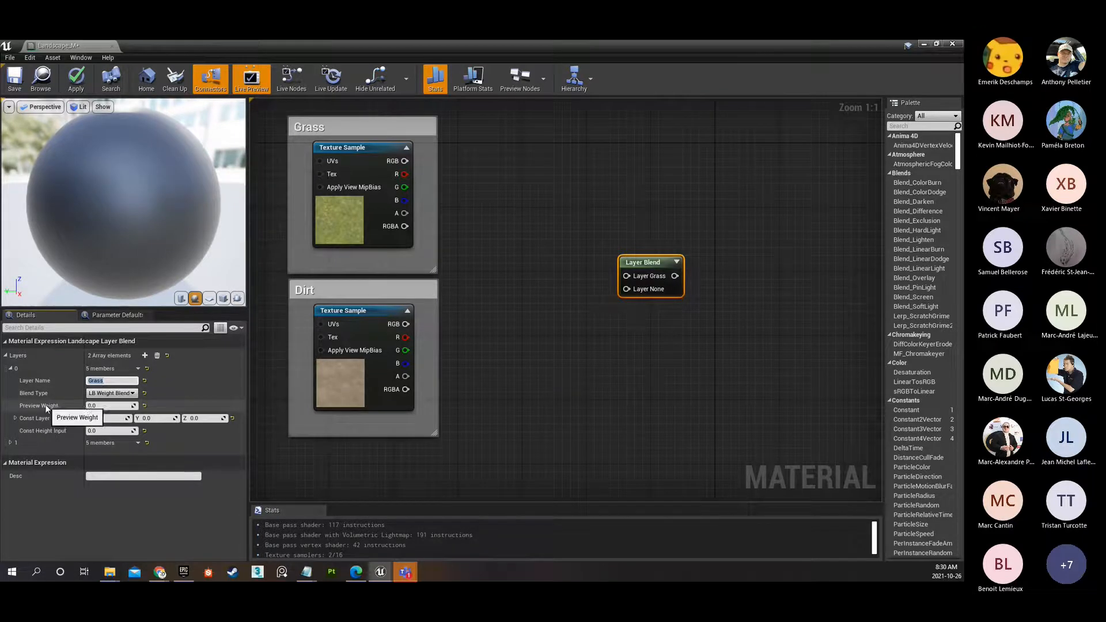
click(103, 407)
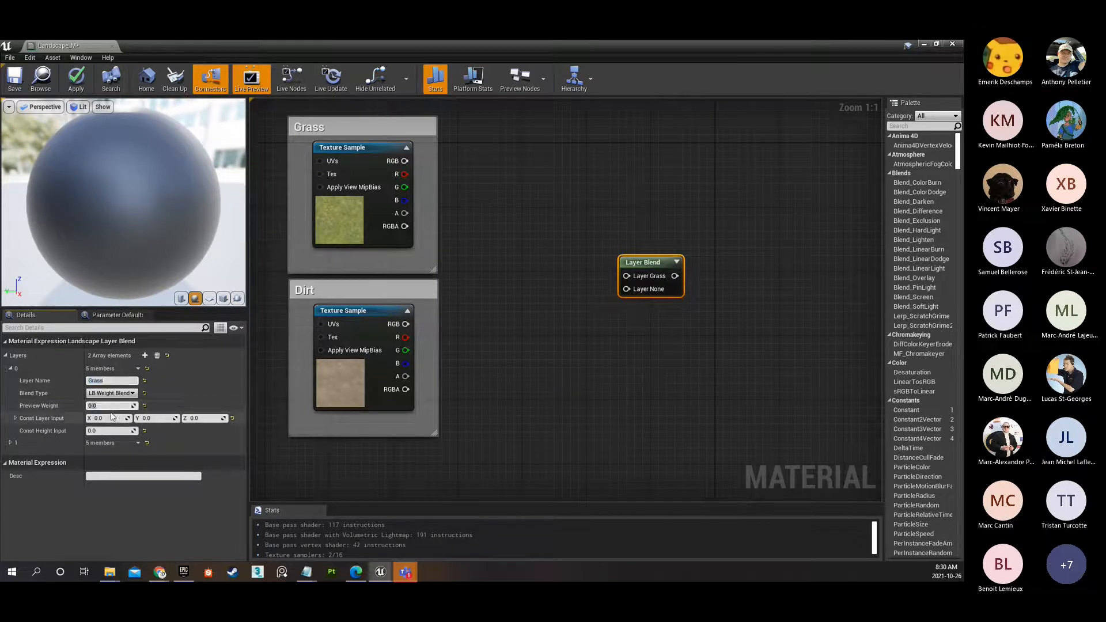
text(0.5)
key(Return)
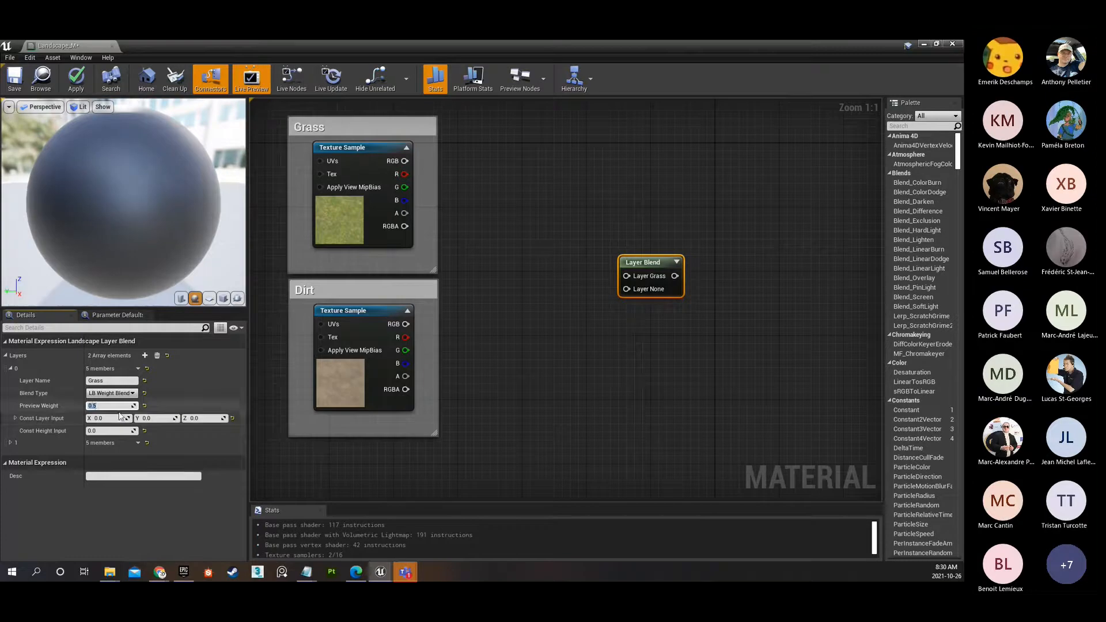
Name the Layer Blend node's second layer Dirt and set its preview weight to 0.5.
click(11, 443)
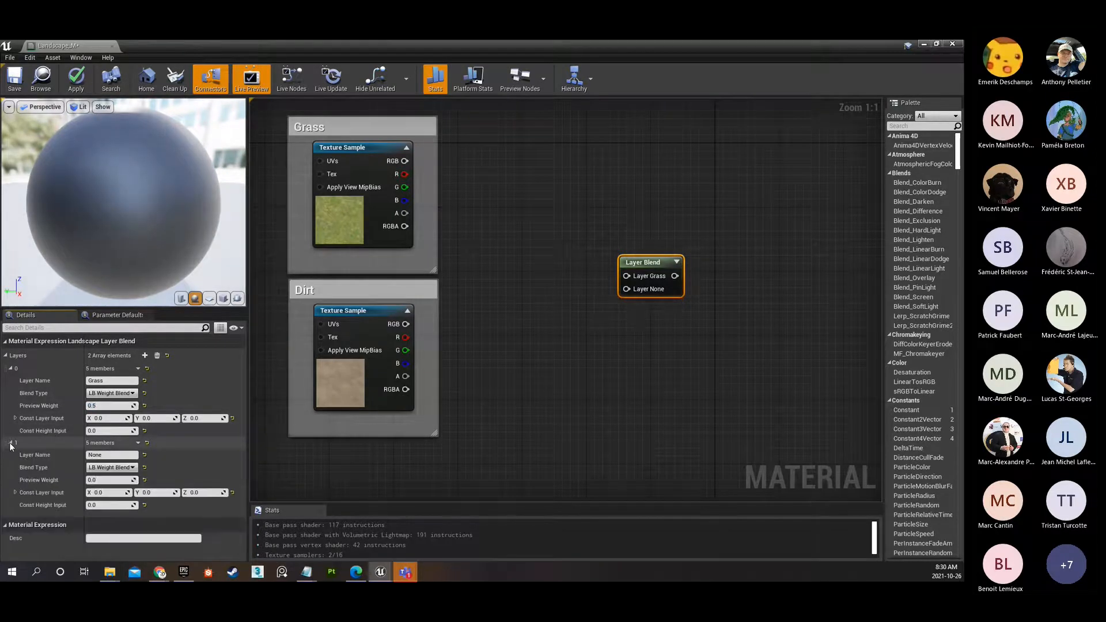
click(100, 455)
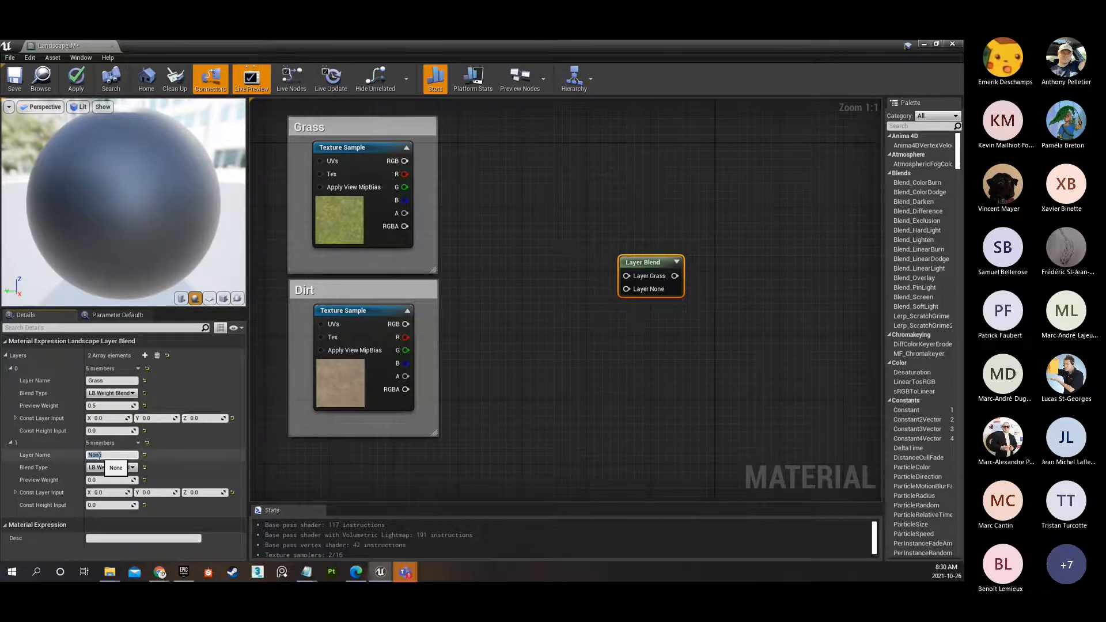
text(Dirt)
key(Return)
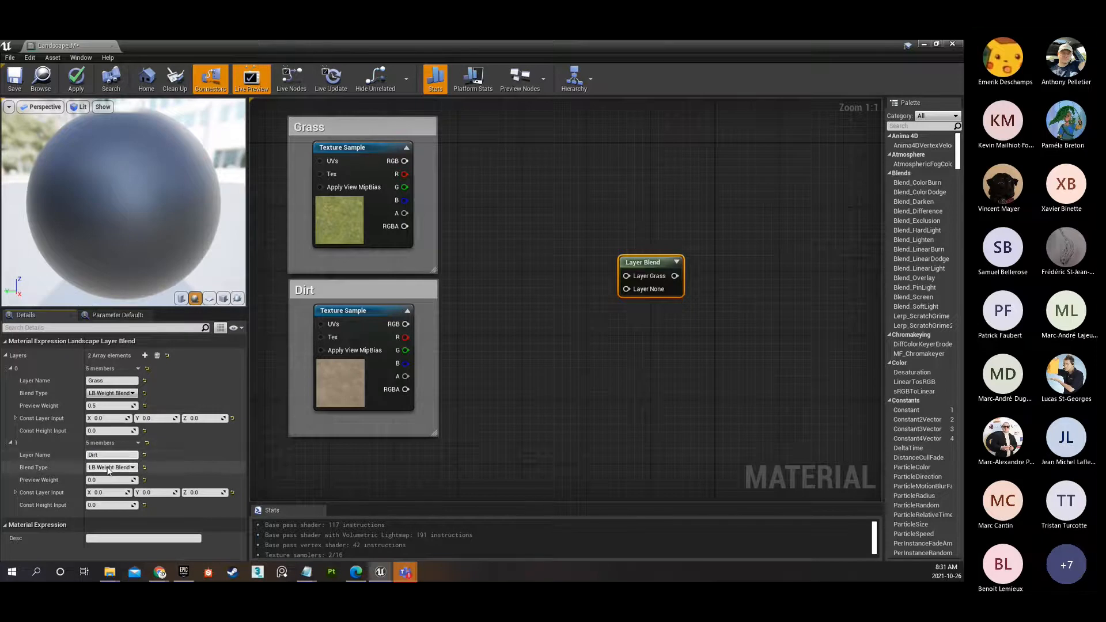
click(92, 480)
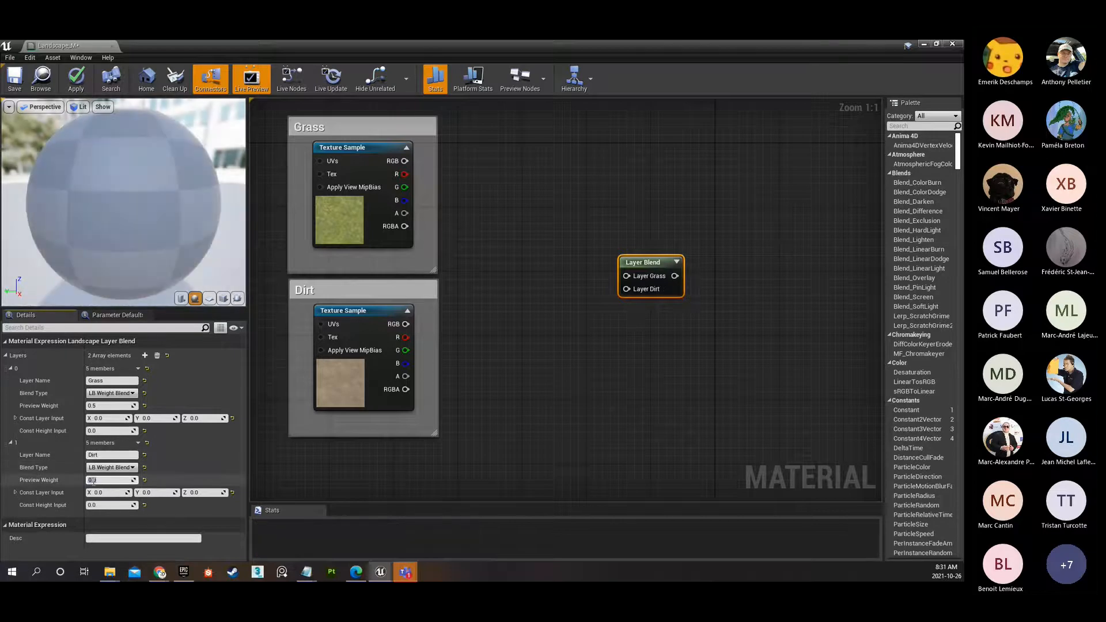
text(0.5)
key(Return)
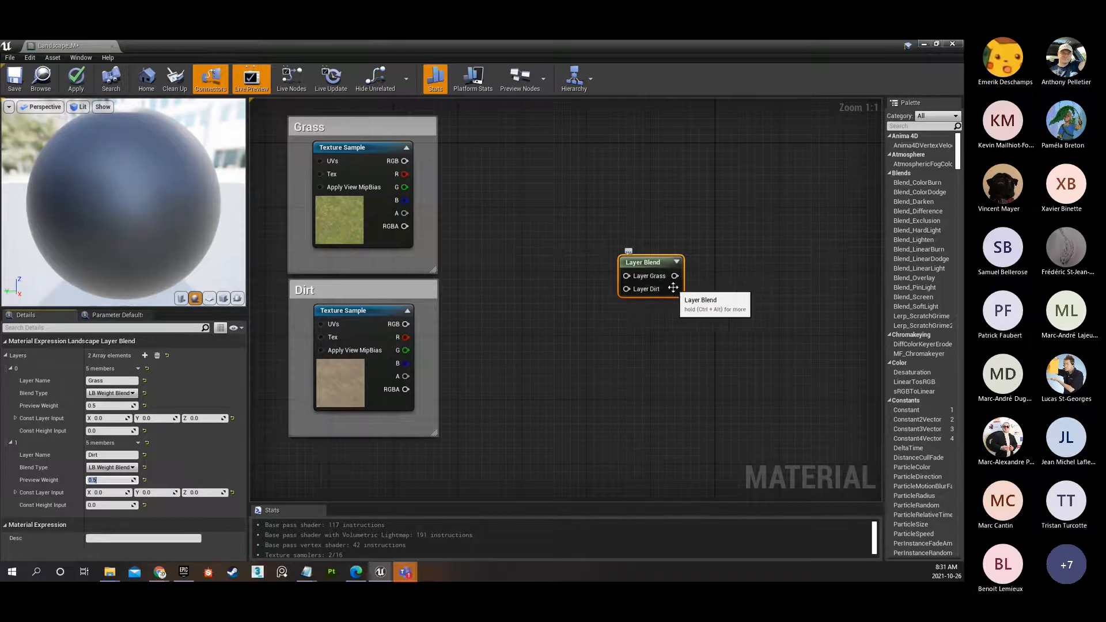
Try renaming the second blend layer to Dirt25 and restore its name to Dirt.
click(105, 455)
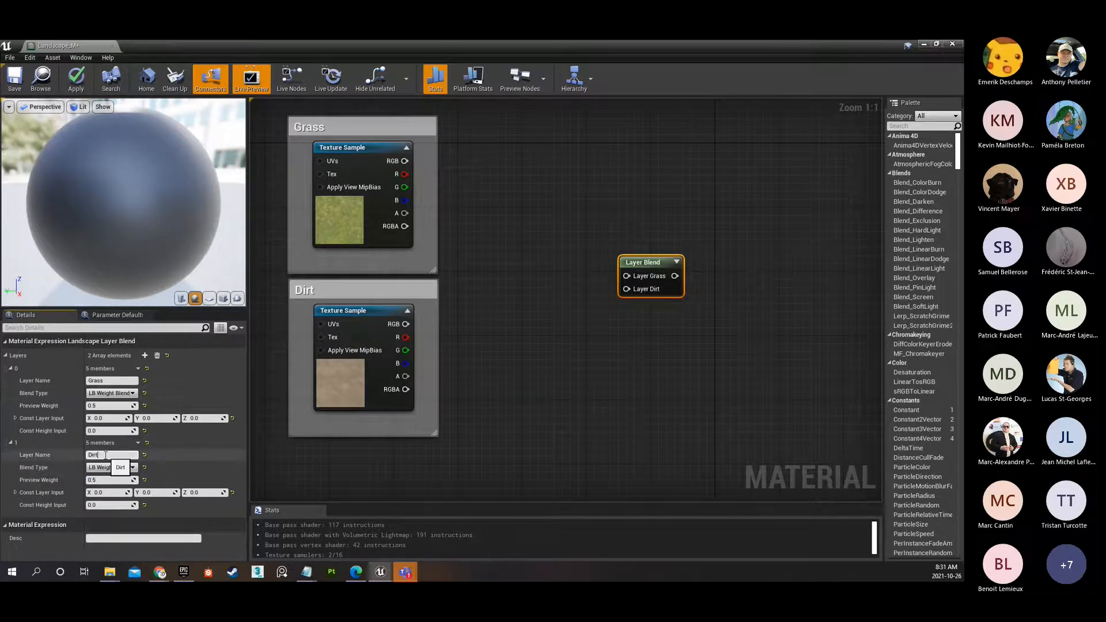
text(25)
key(Return)
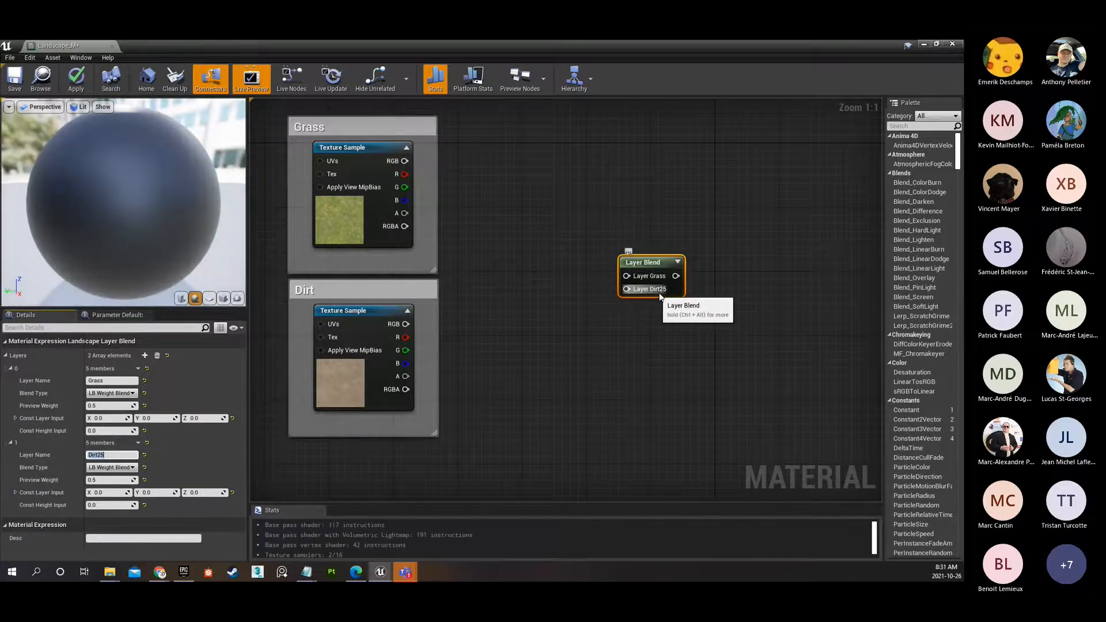
click(114, 455)
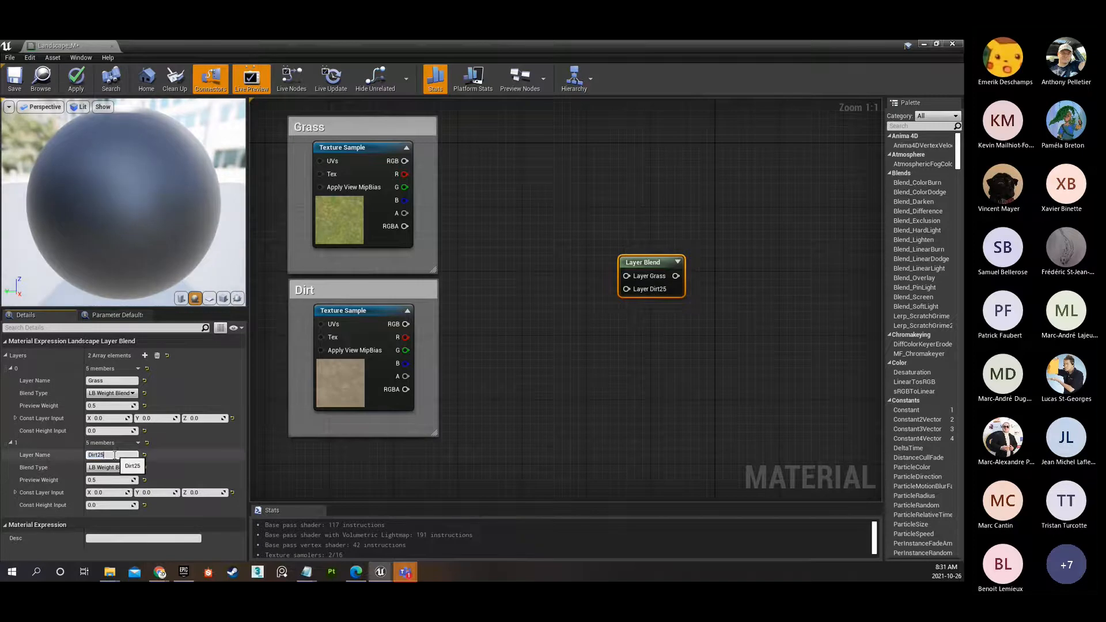
key(Return)
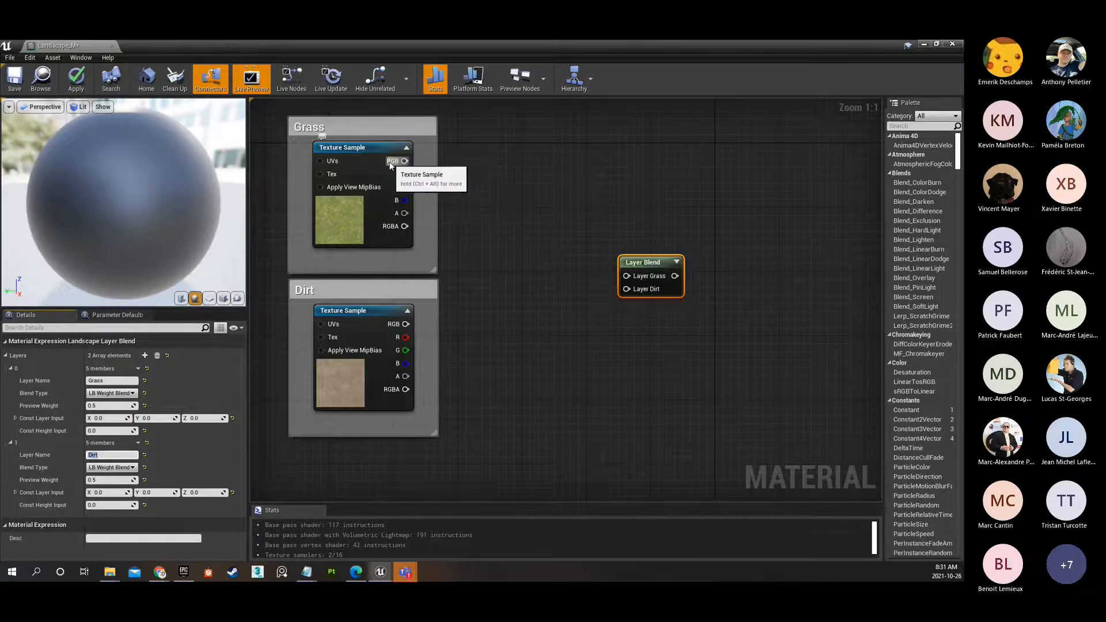
Connect the grass and gravel diffuse samples' RGB outputs to the Layer Grass and Layer Dirt inputs, and move the Layer Blend node closer to them.
drag(405, 161, 628, 277)
drag(406, 324, 594, 265)
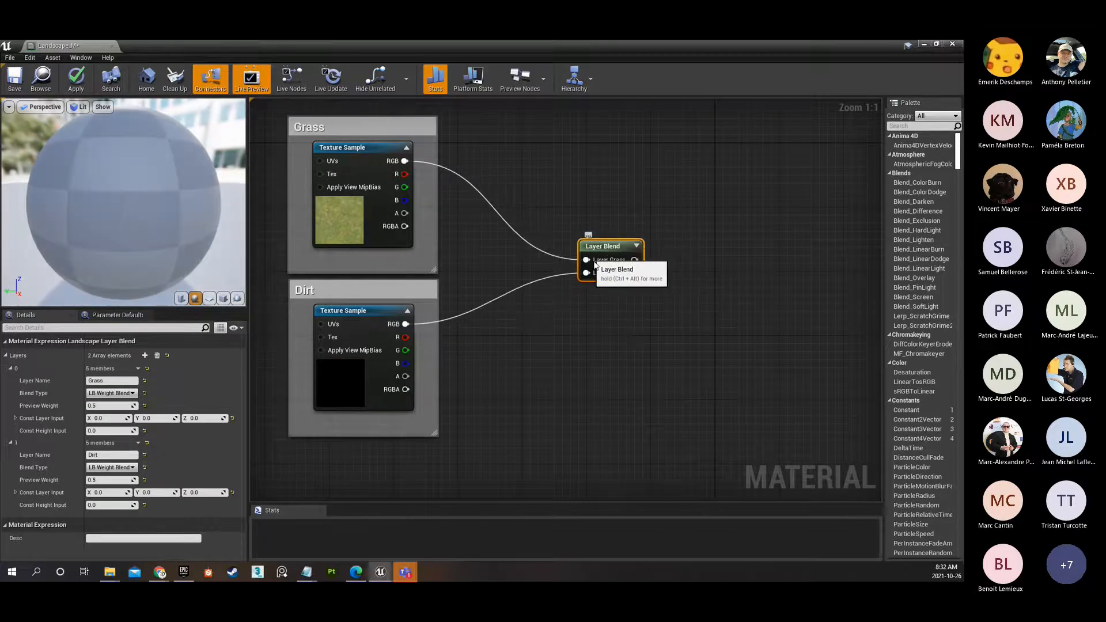
Connect the Layer Blend node's output to the Base Color input of the Landscape_M material node.
scroll(547, 325, down, 4)
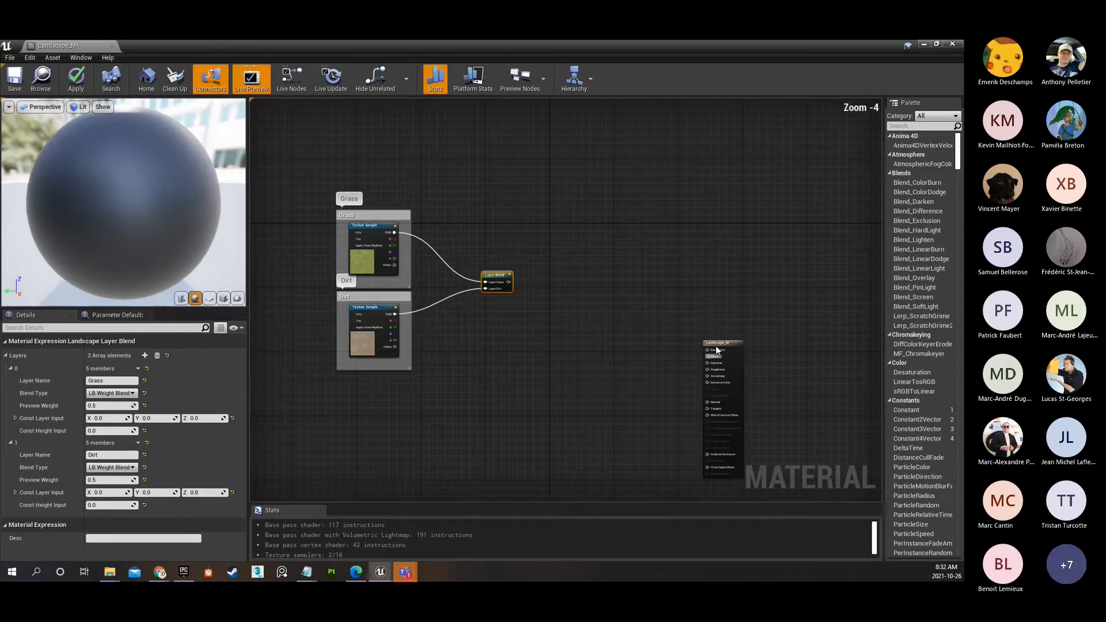
click(707, 344)
scroll(464, 288, up, 2)
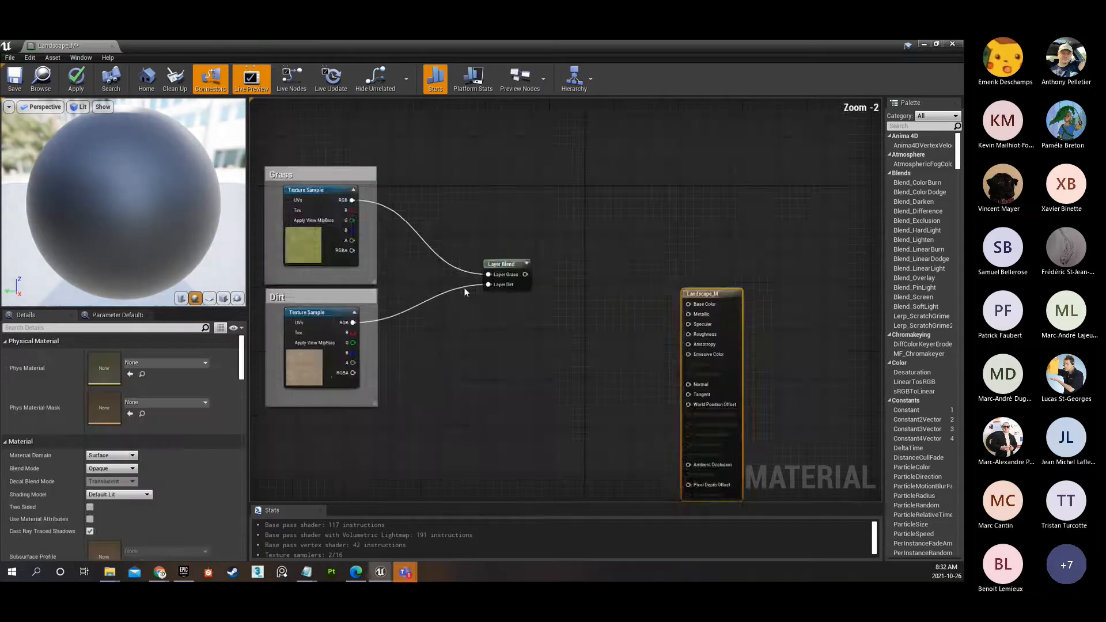
drag(295, 160, 479, 455)
drag(526, 237, 612, 345)
drag(306, 151, 600, 458)
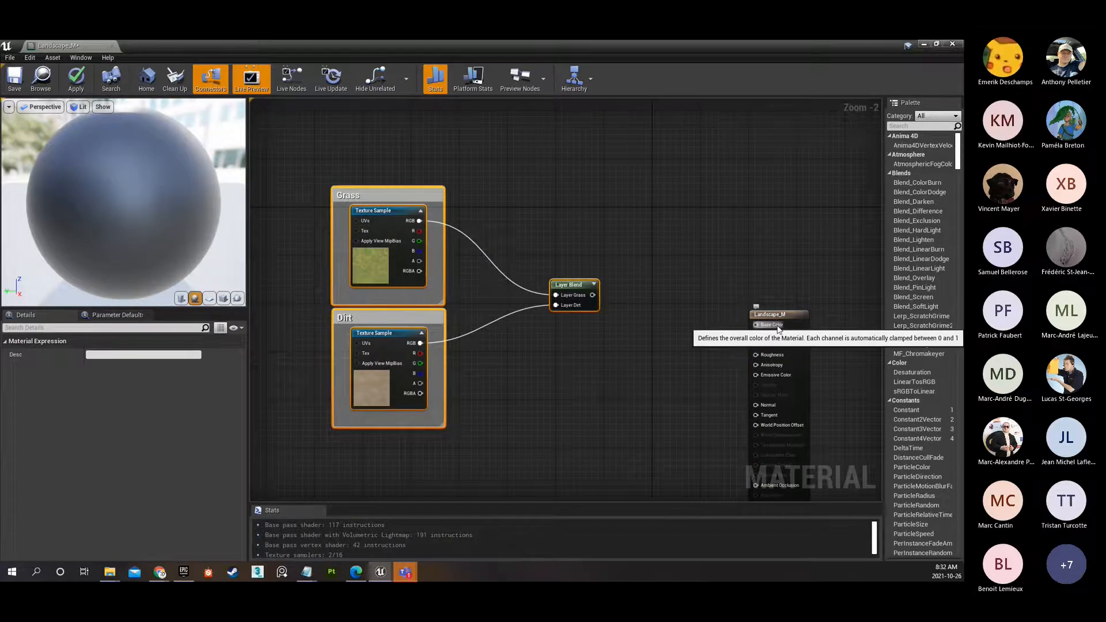
click(370, 266)
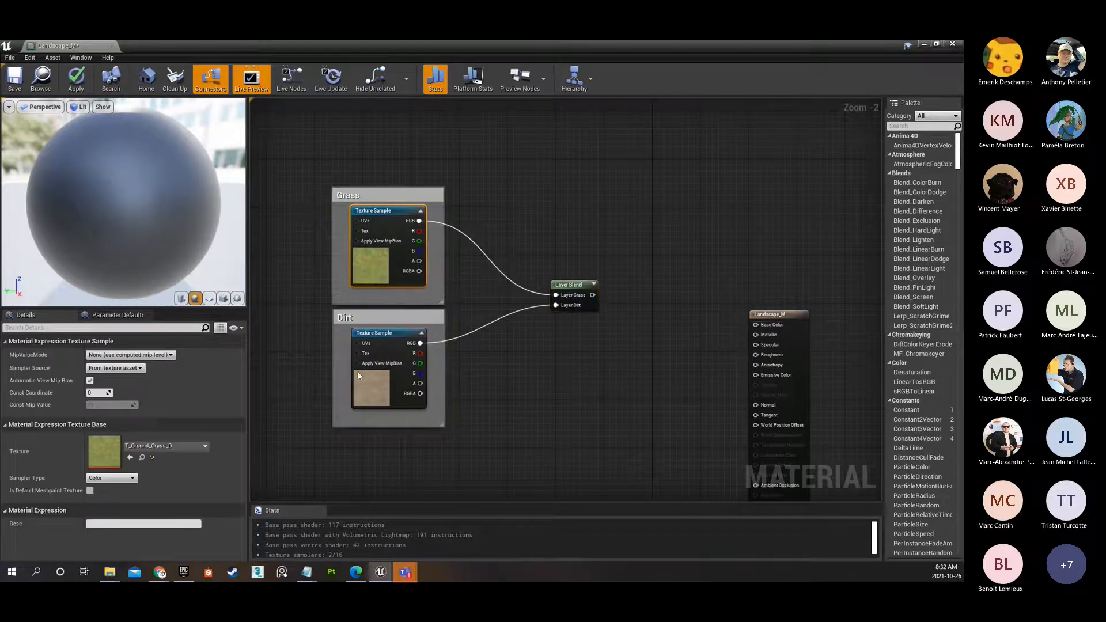
click(372, 385)
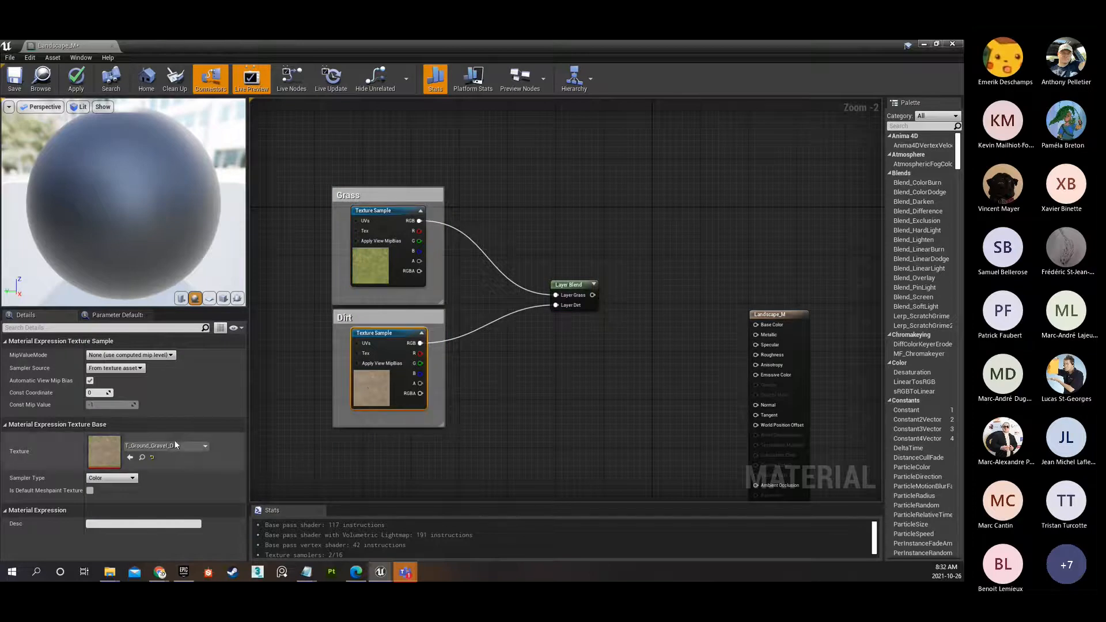
drag(592, 295, 755, 324)
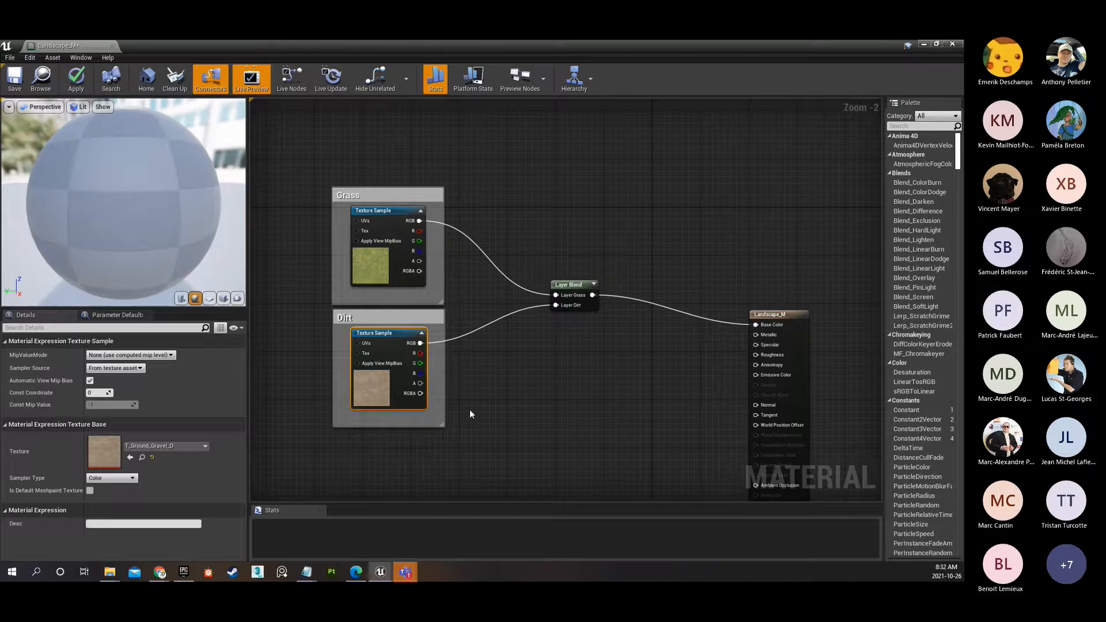
Inspect the blended grass and gravel on the preview sphere up close and from several angles.
drag(151, 201, 230, 193)
drag(151, 201, 124, 213)
scroll(253, 172, up, 1)
scroll(128, 197, up, 5)
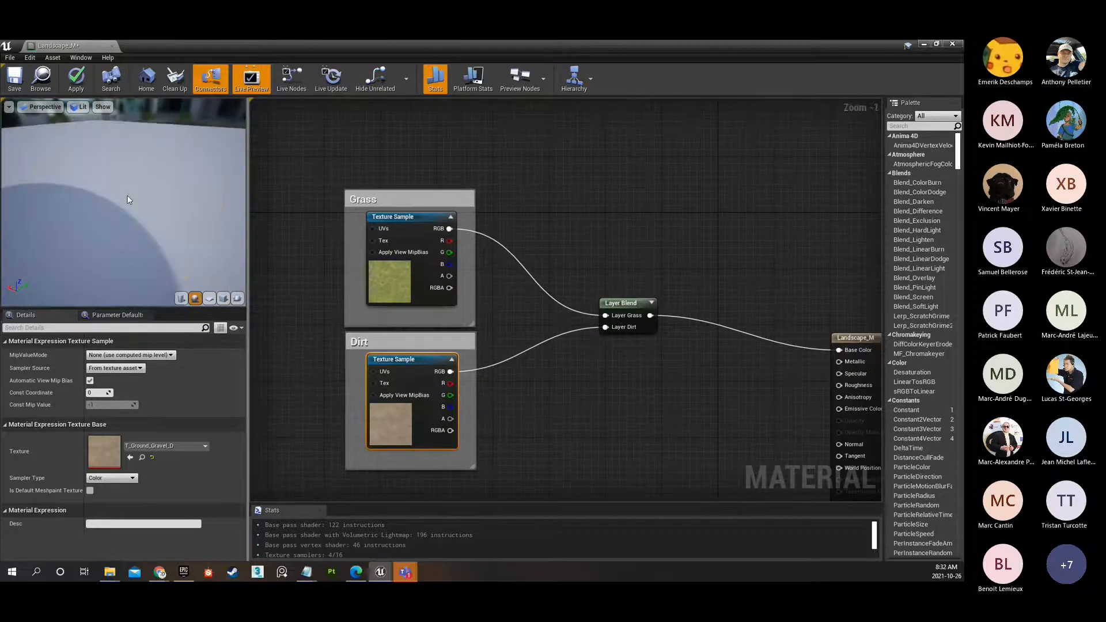
scroll(119, 196, down, 4)
drag(96, 244, 226, 261)
scroll(44, 215, down, 5)
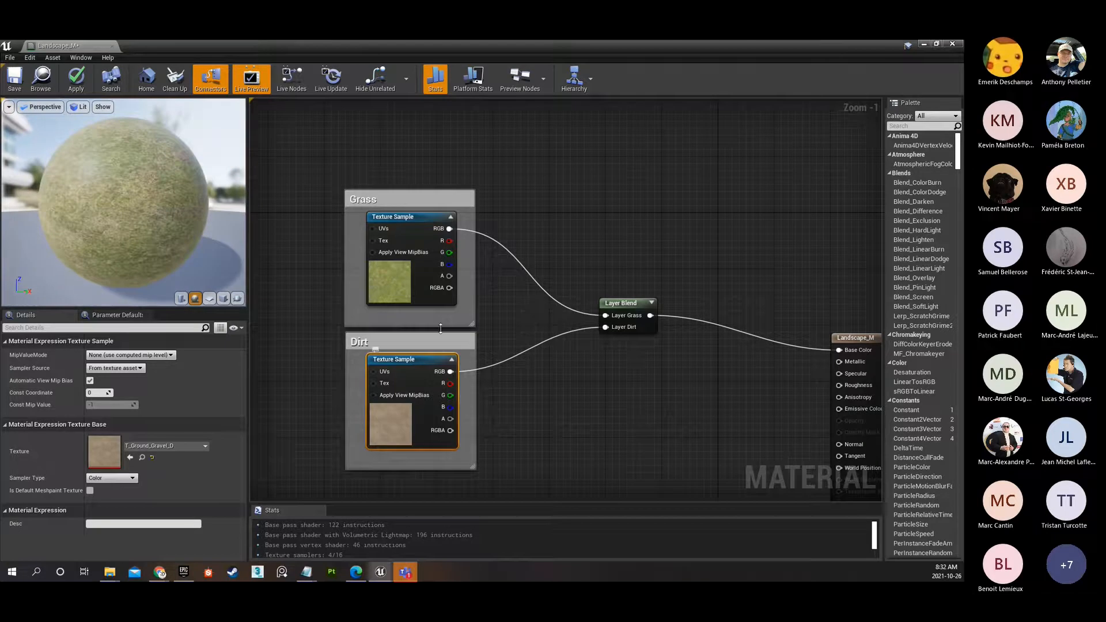
click(395, 280)
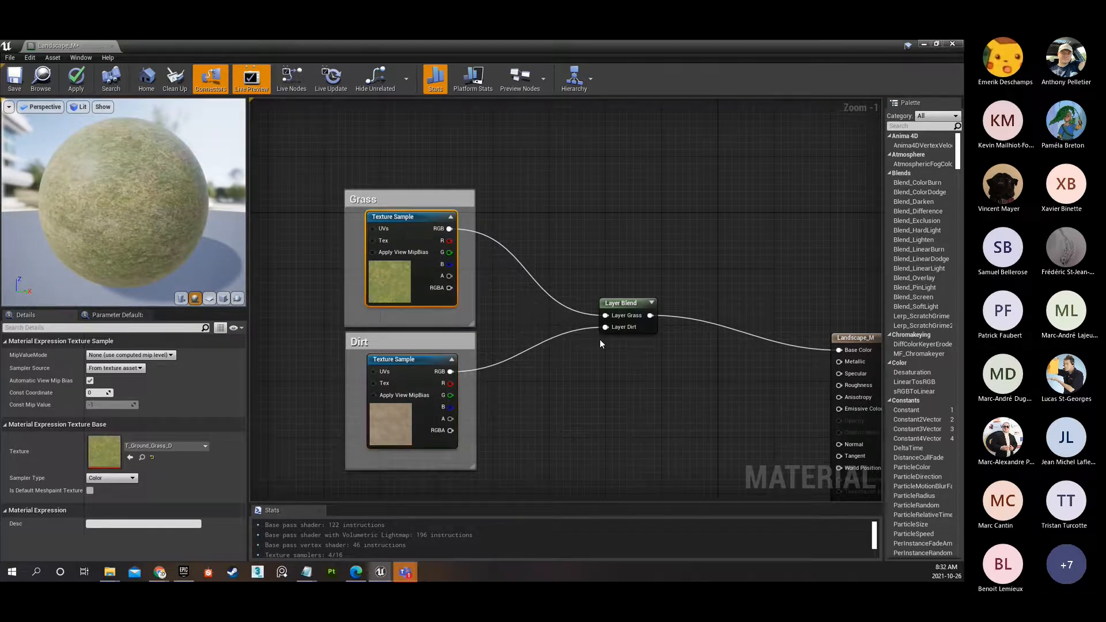
drag(129, 184, 181, 185)
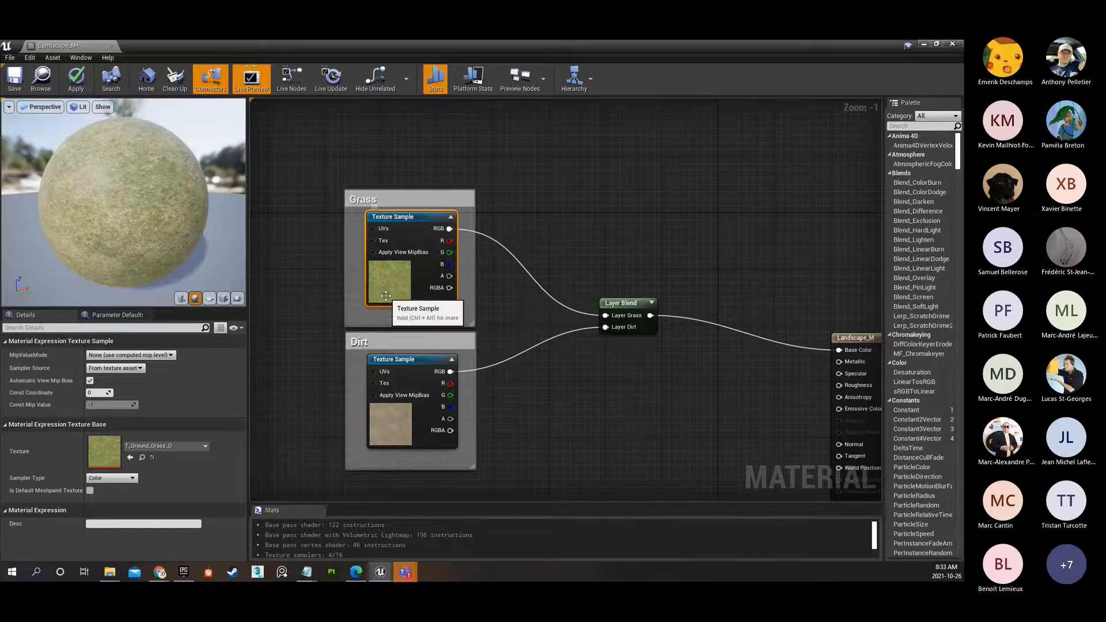
Open the grass sample's T_Ground_Grass_D texture and display only its red channel.
double_click(97, 452)
click(16, 105)
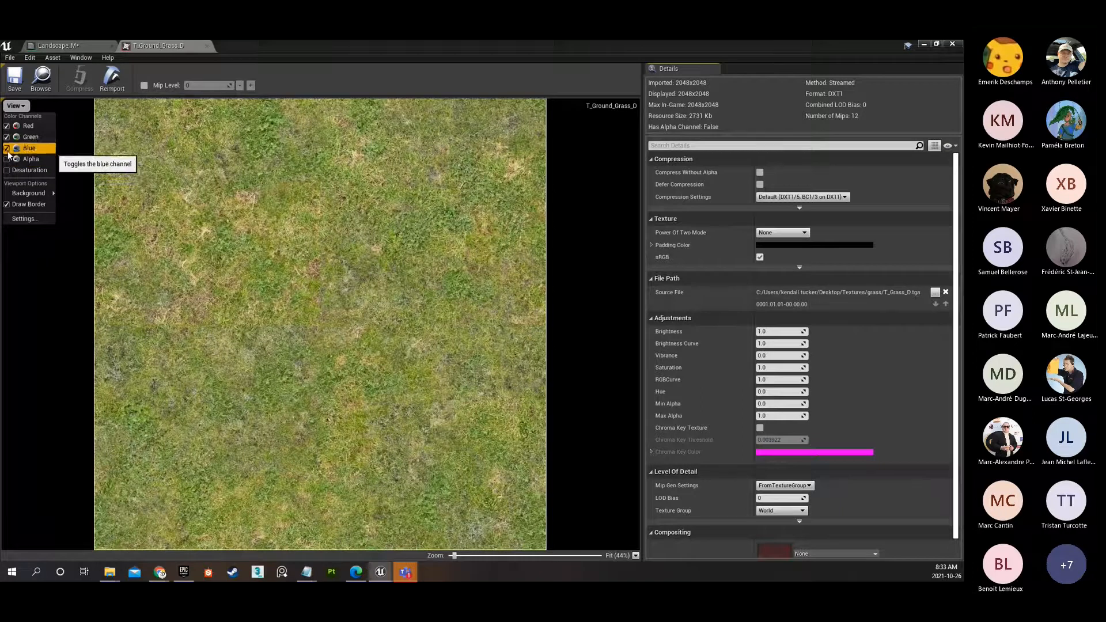
click(8, 150)
click(8, 137)
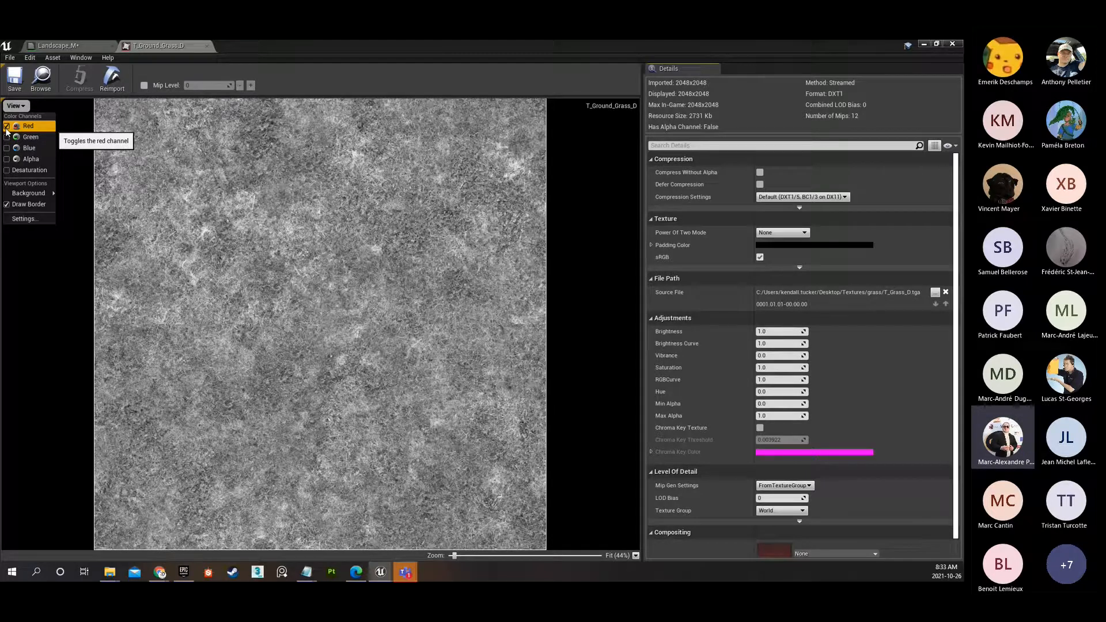
click(33, 138)
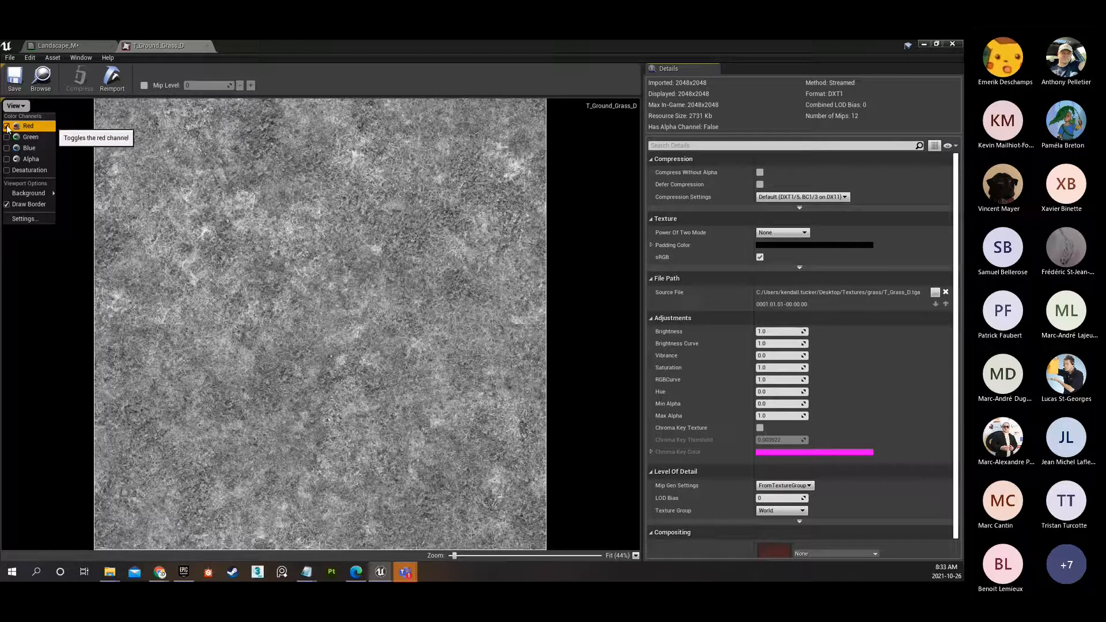
View the grass texture's green and blue channels one at a time, and restore the full red, green and blue display.
click(7, 127)
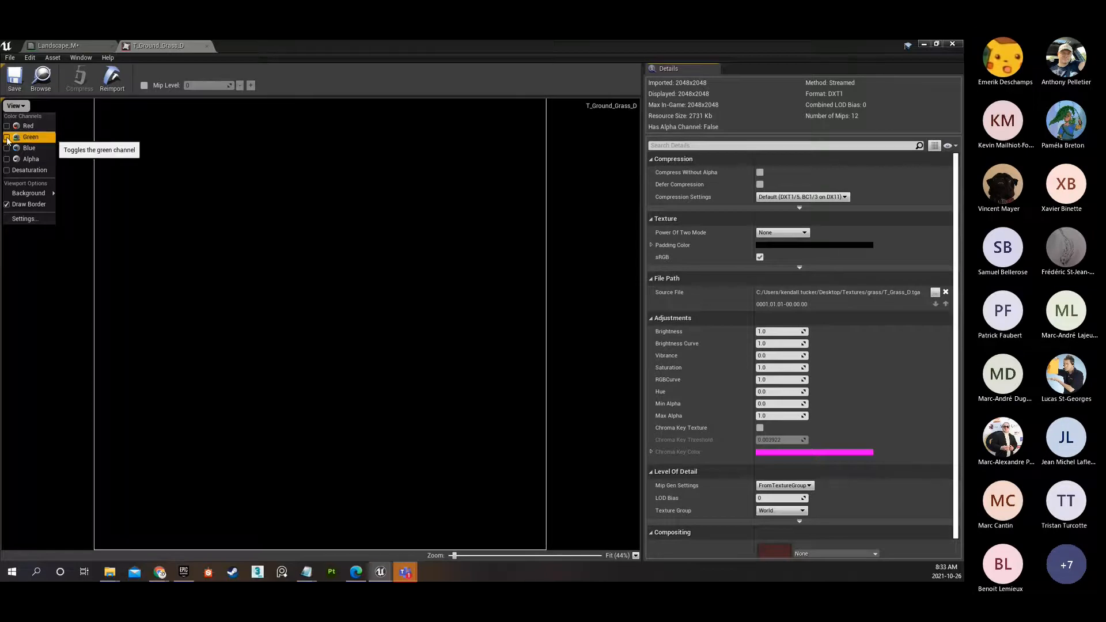
click(7, 138)
click(7, 138)
click(7, 148)
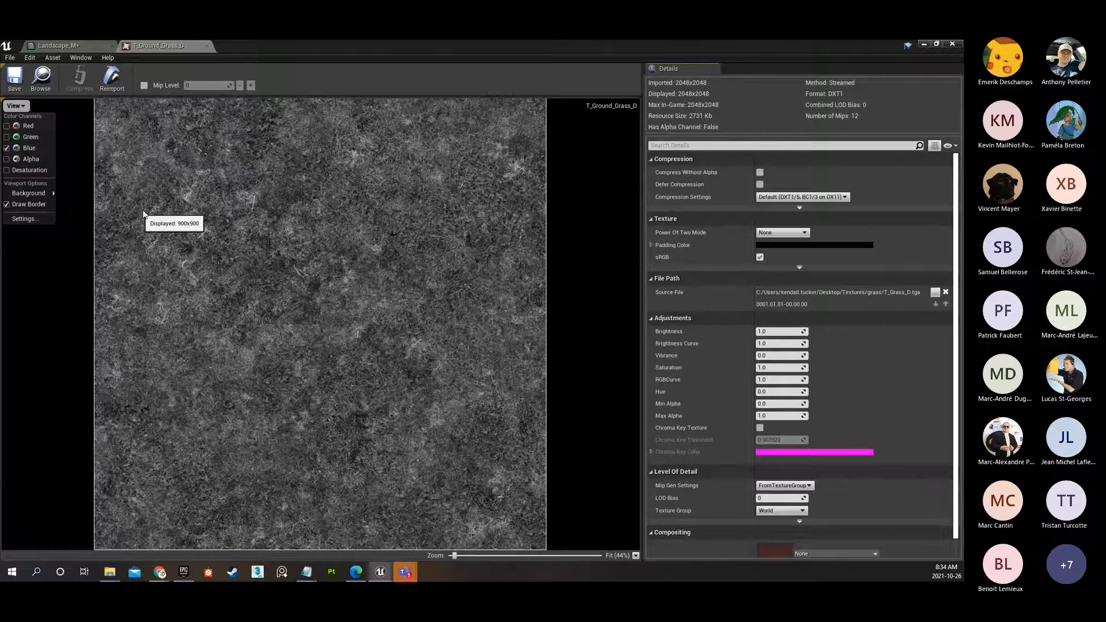
click(7, 137)
click(7, 126)
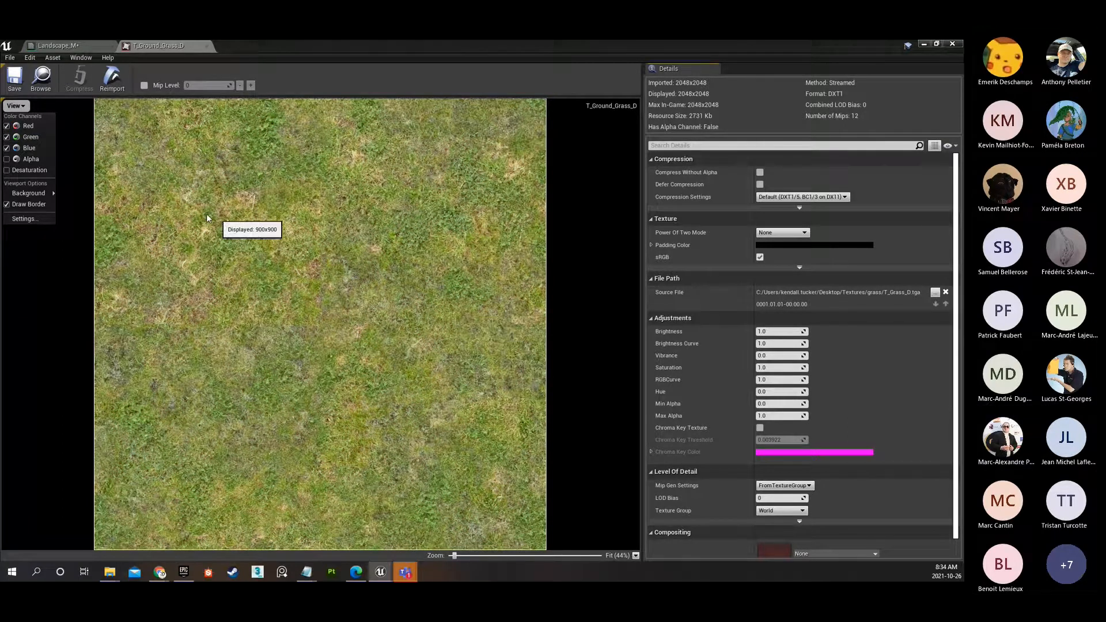
Check the grass texture with its alpha channel shown, hide alpha again, and close the texture.
click(7, 160)
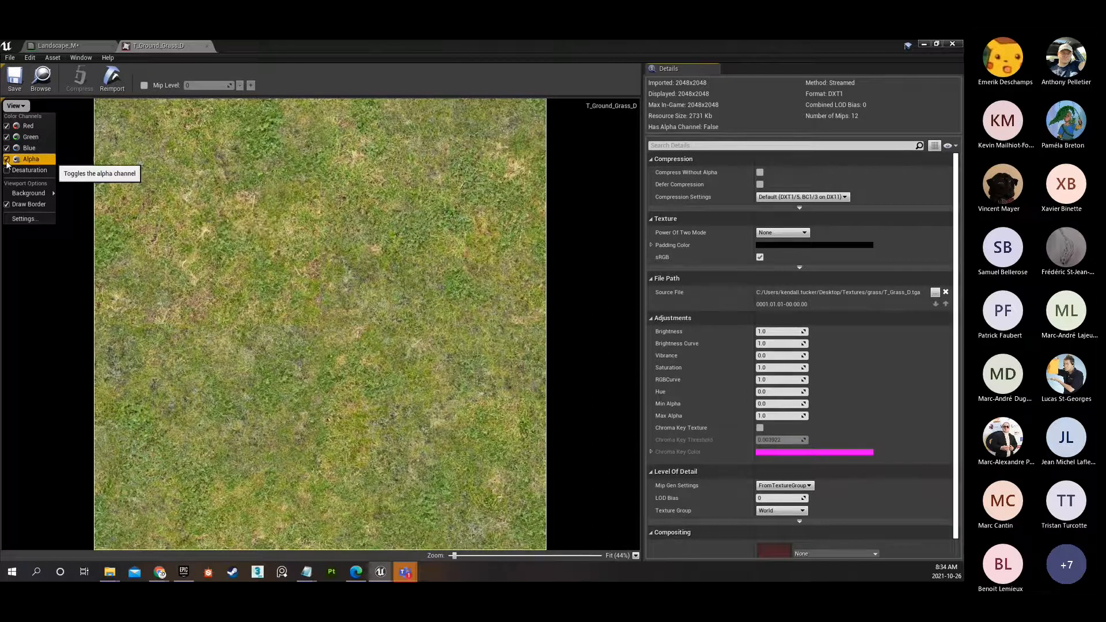
click(7, 160)
mouse_move(56, 195)
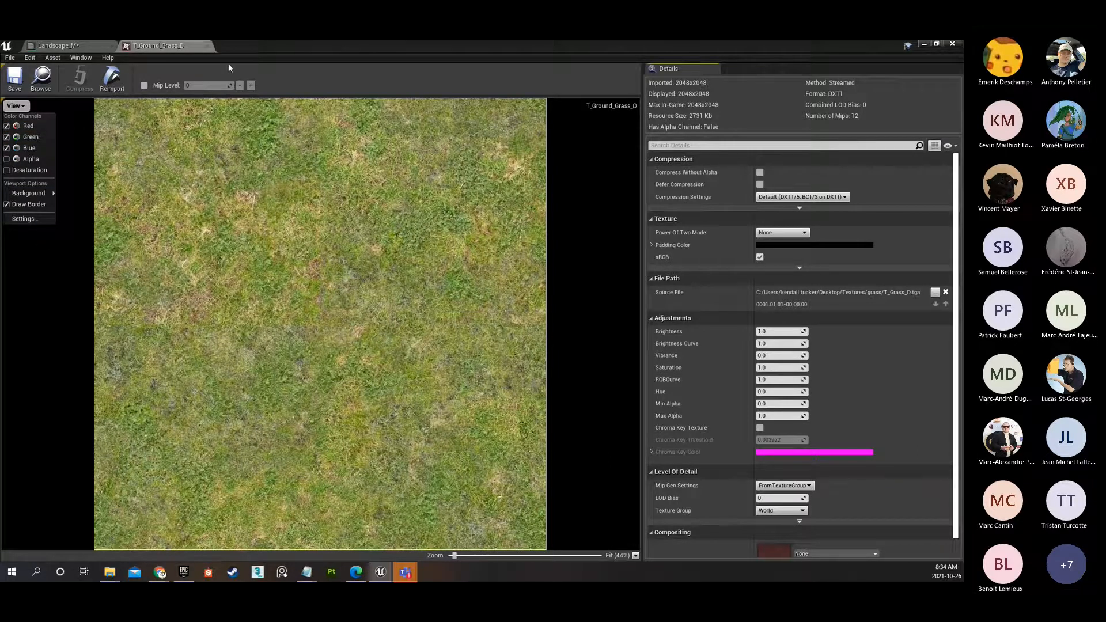
click(206, 46)
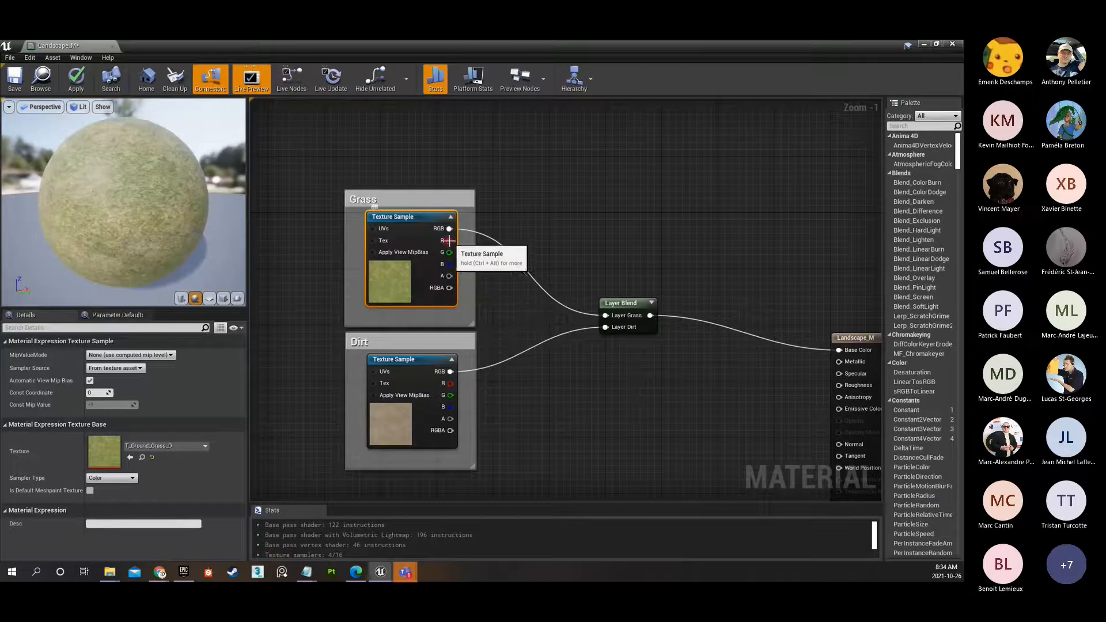
drag(462, 244, 483, 256)
key(Escape)
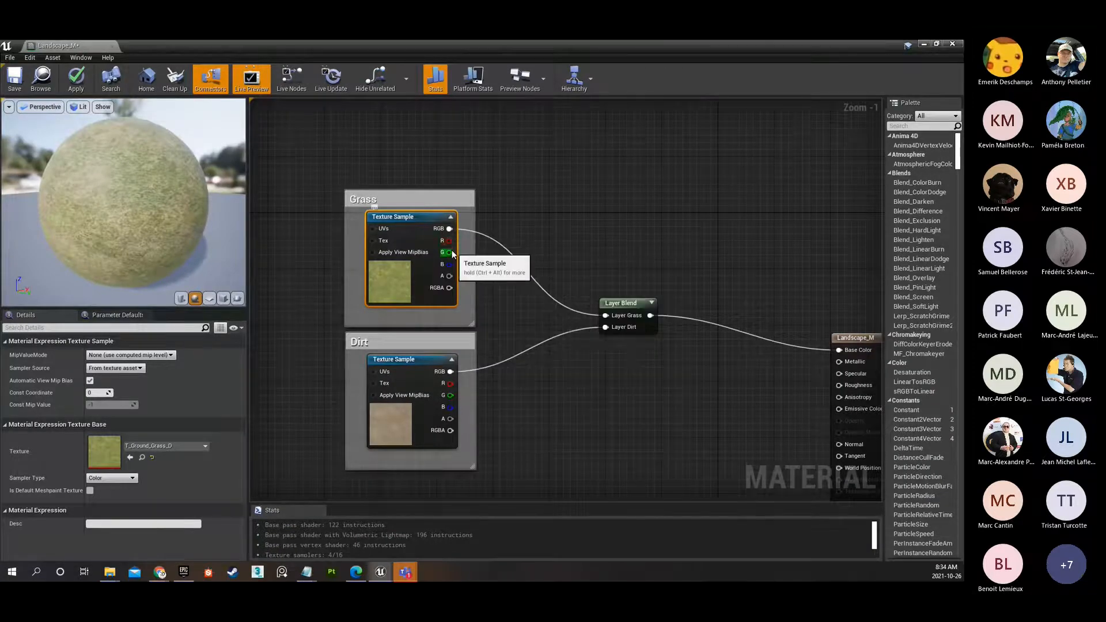
scroll(474, 261, up, 1)
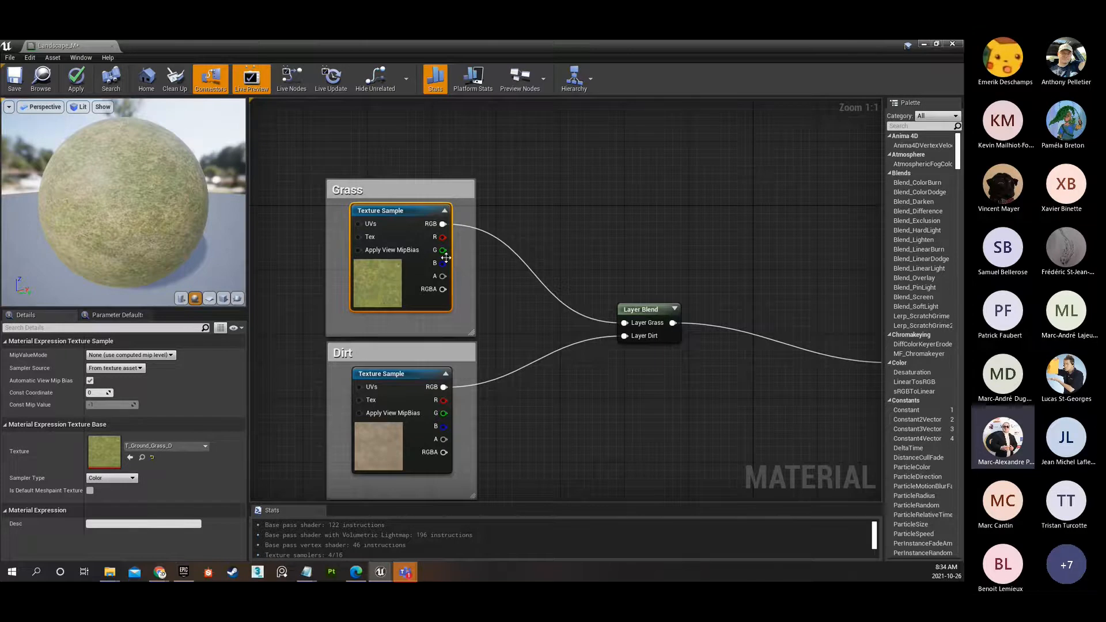
right_drag(399, 270, 87, 195)
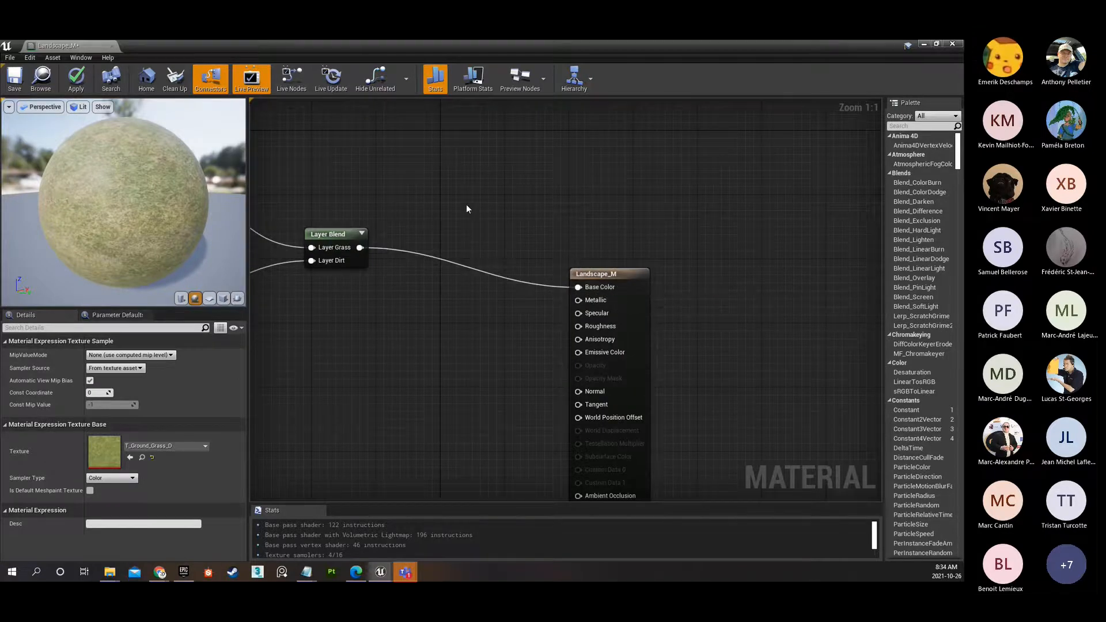
right_drag(467, 209, 605, 203)
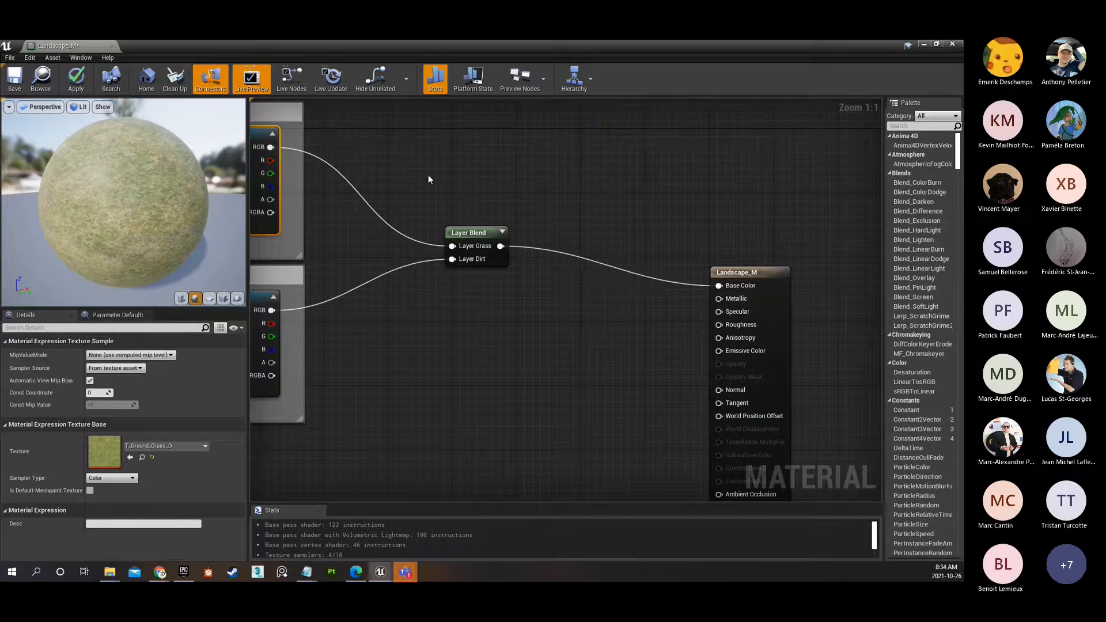
right_drag(428, 174, 489, 154)
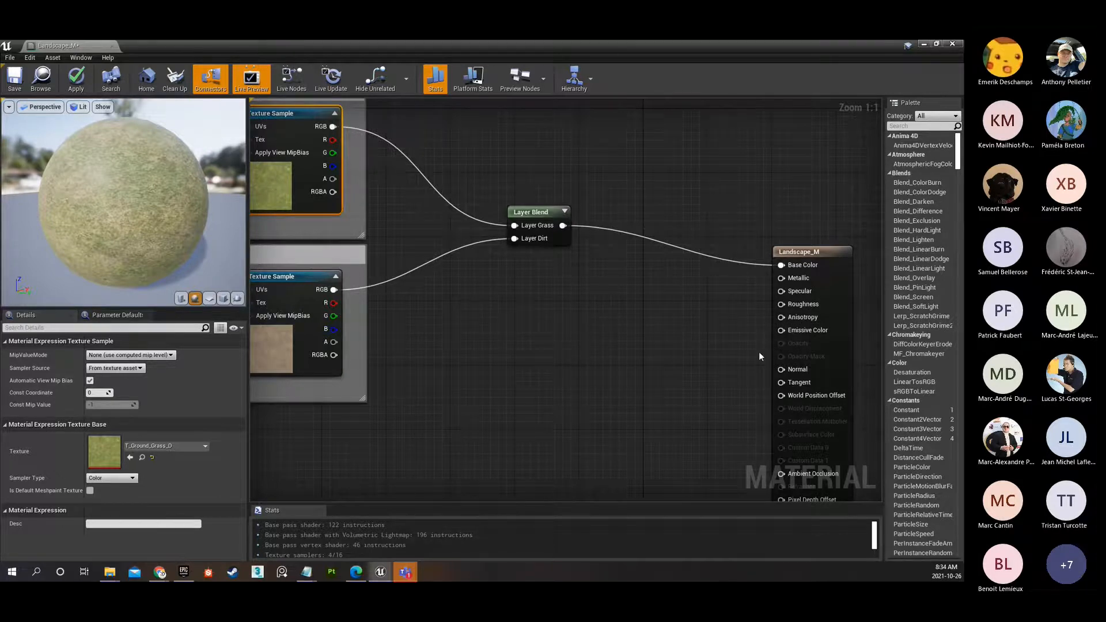
right_drag(565, 323, 652, 376)
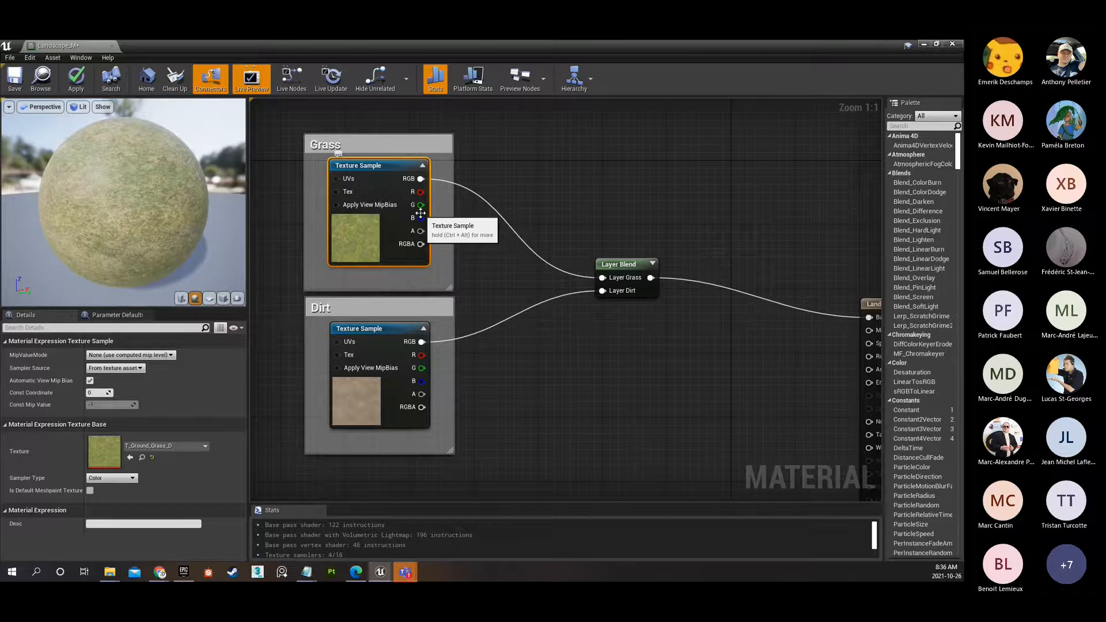
Lower the grass Texture Sample slightly within its Grass comment box and move the Layer Blend node closer to the texture samples.
mouse_move(378, 171)
mouse_down()
mouse_move(370, 165)
mouse_move(379, 182)
mouse_up()
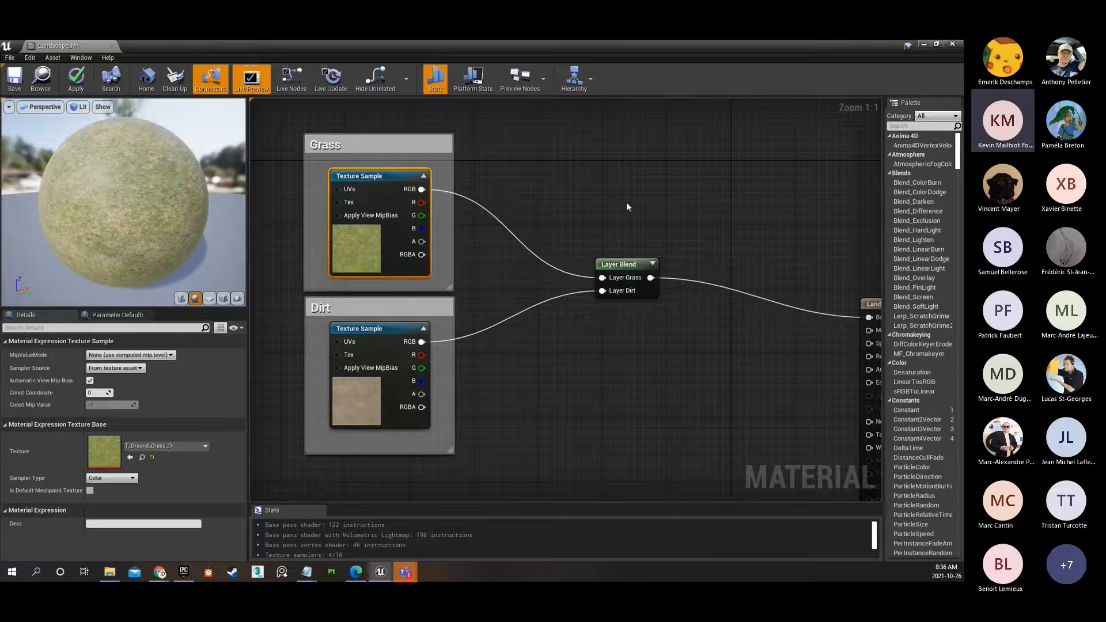
right_drag(627, 203, 627, 157)
drag(619, 216, 586, 233)
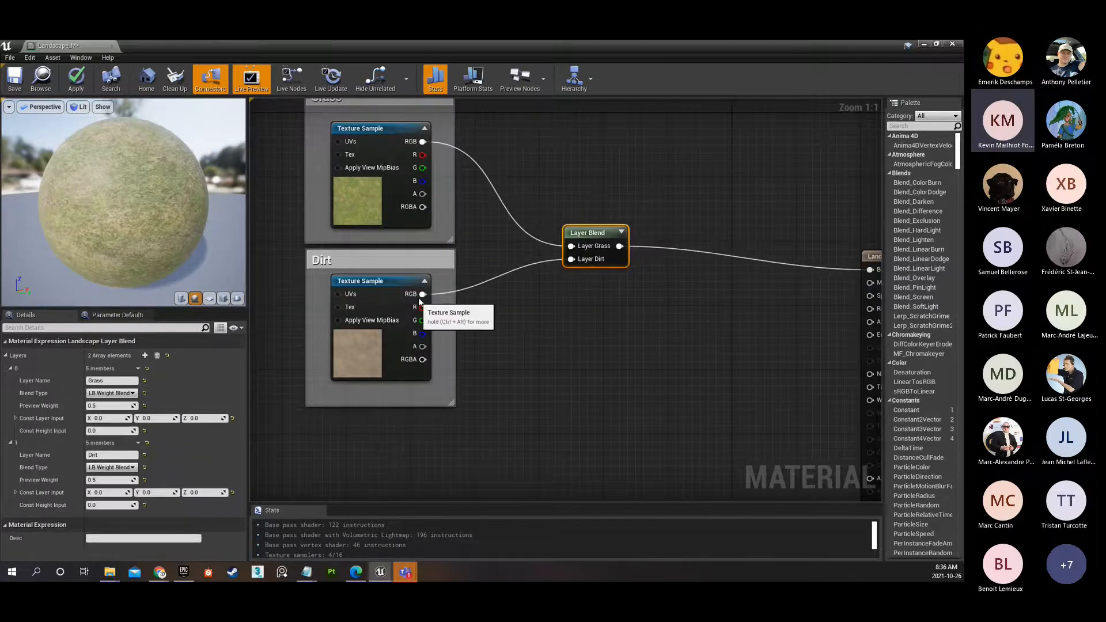
mouse_move(652, 310)
right_down()
mouse_move(612, 303)
mouse_move(649, 309)
right_up()
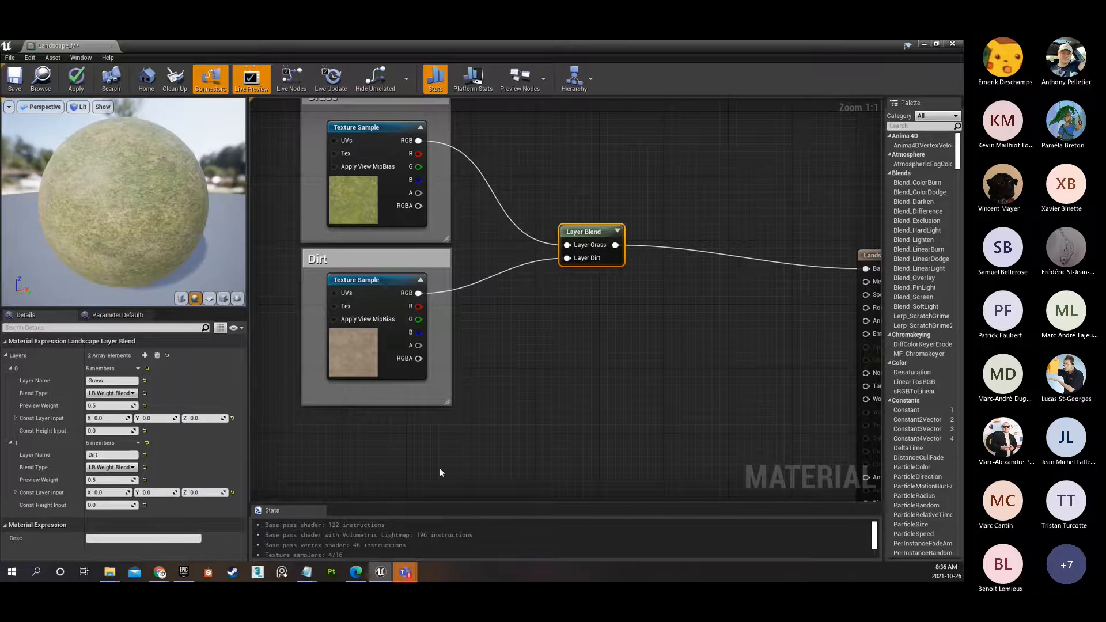
Move the Landscape_M material node closer to the Layer Blend node and level with its output.
right_drag(556, 358, 393, 374)
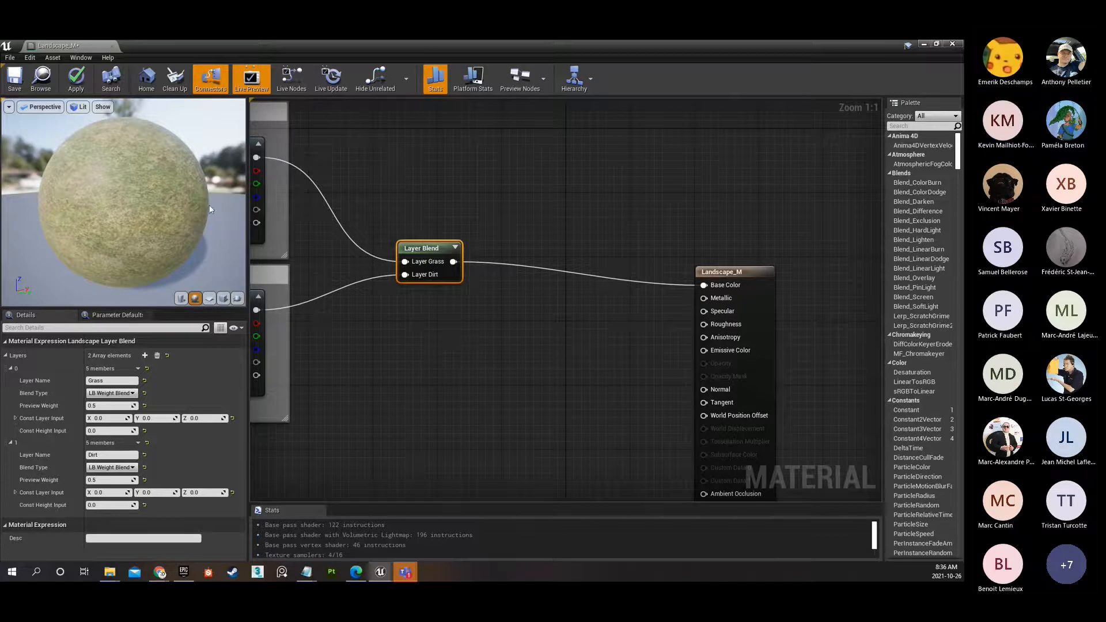
right_drag(321, 192, 489, 196)
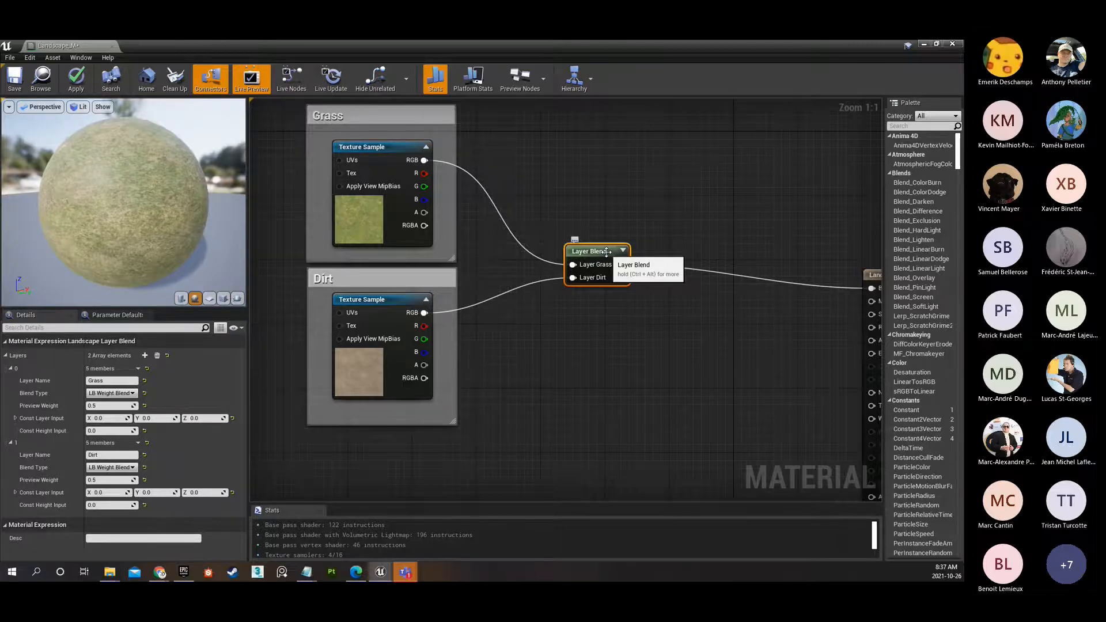
scroll(606, 252, down, 2)
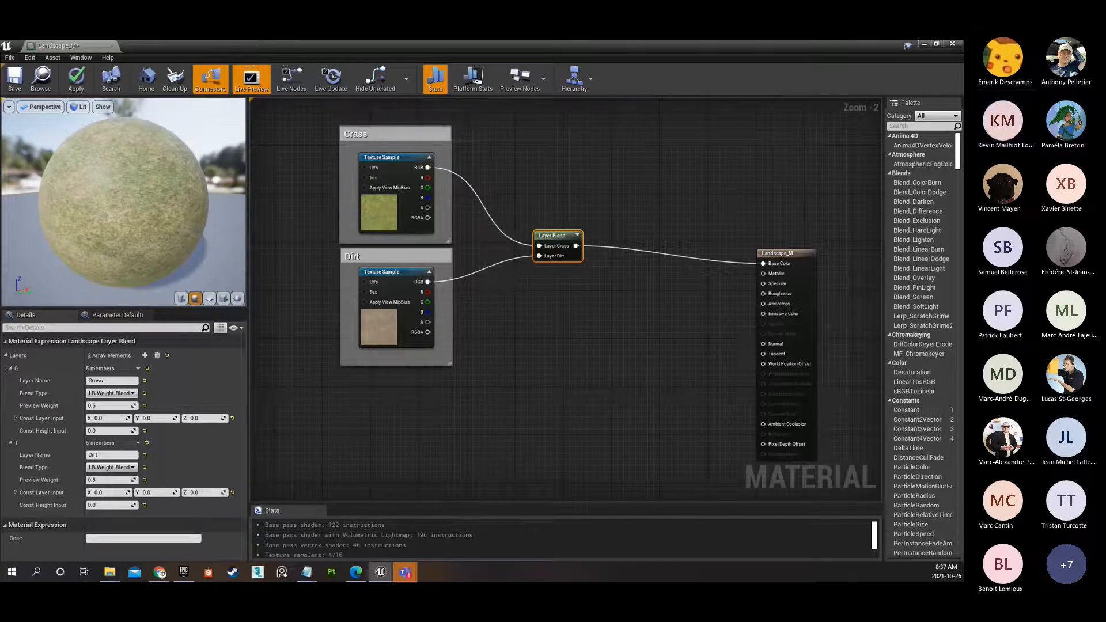
right_drag(596, 192, 614, 162)
drag(787, 225, 720, 207)
Locate the grass Texture Sample's T_Ground_Grass_D asset in the Content Browser and open it for viewing.
right_drag(591, 141, 796, 175)
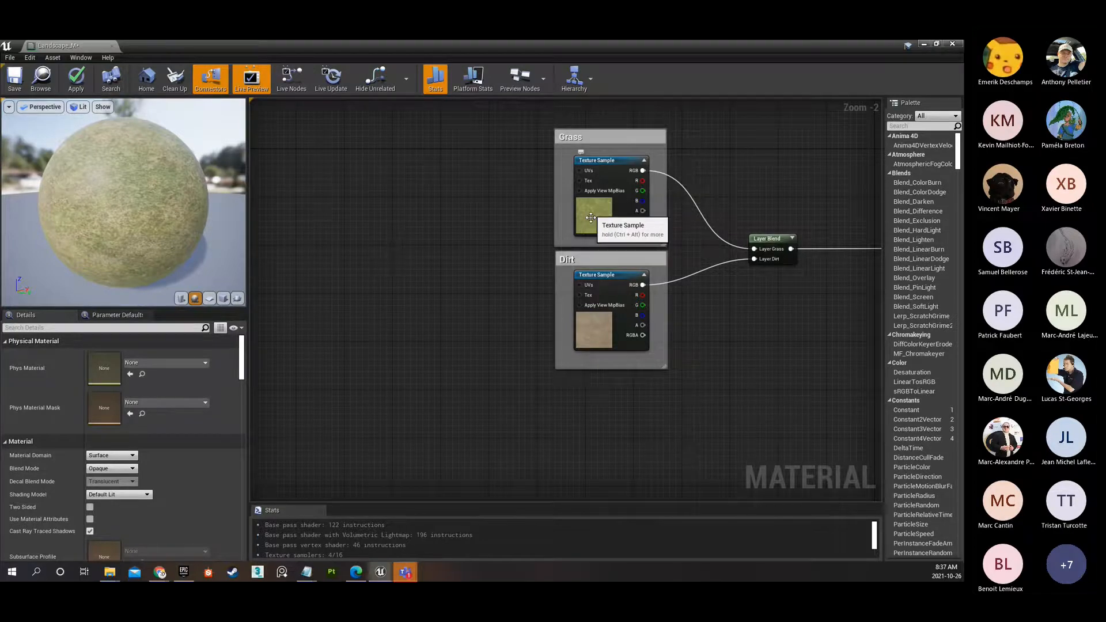
scroll(586, 200, up, 2)
click(586, 212)
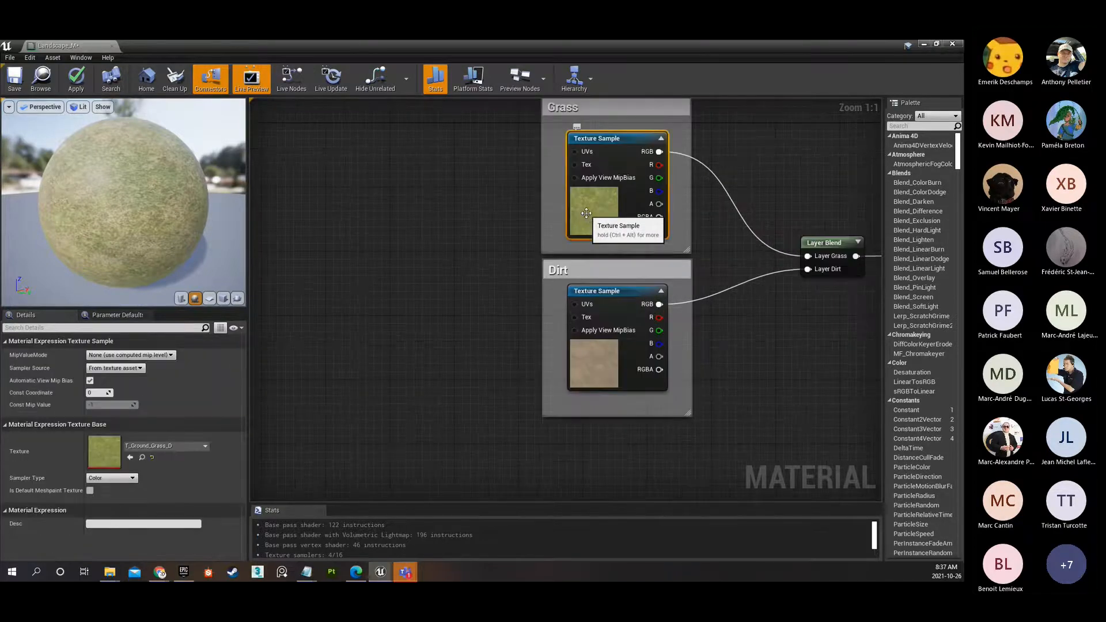
double_click(585, 213)
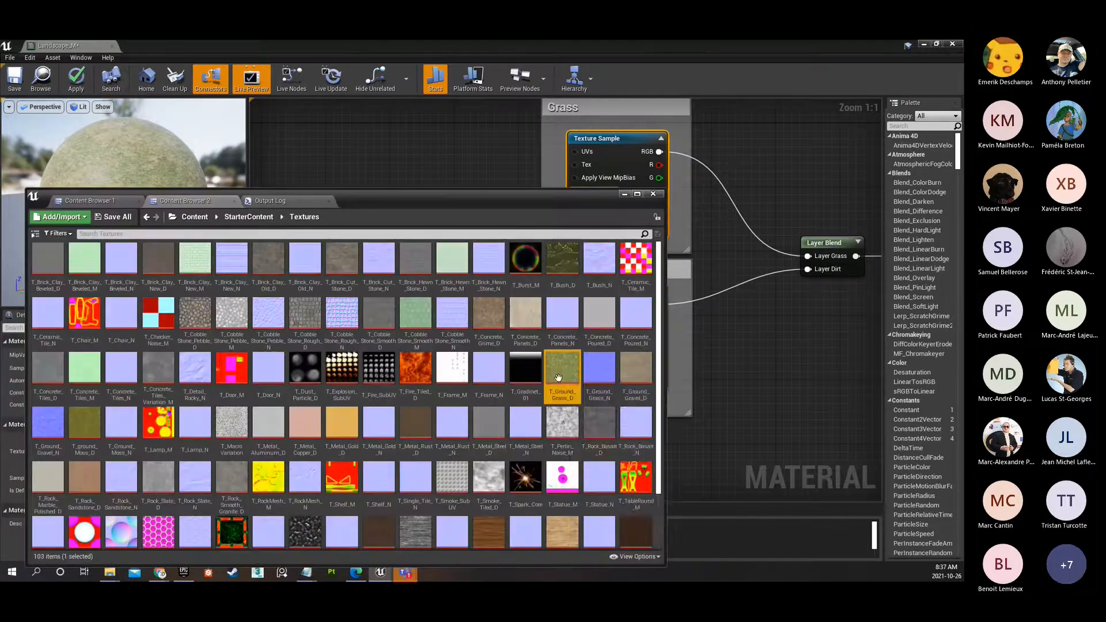
double_click(563, 373)
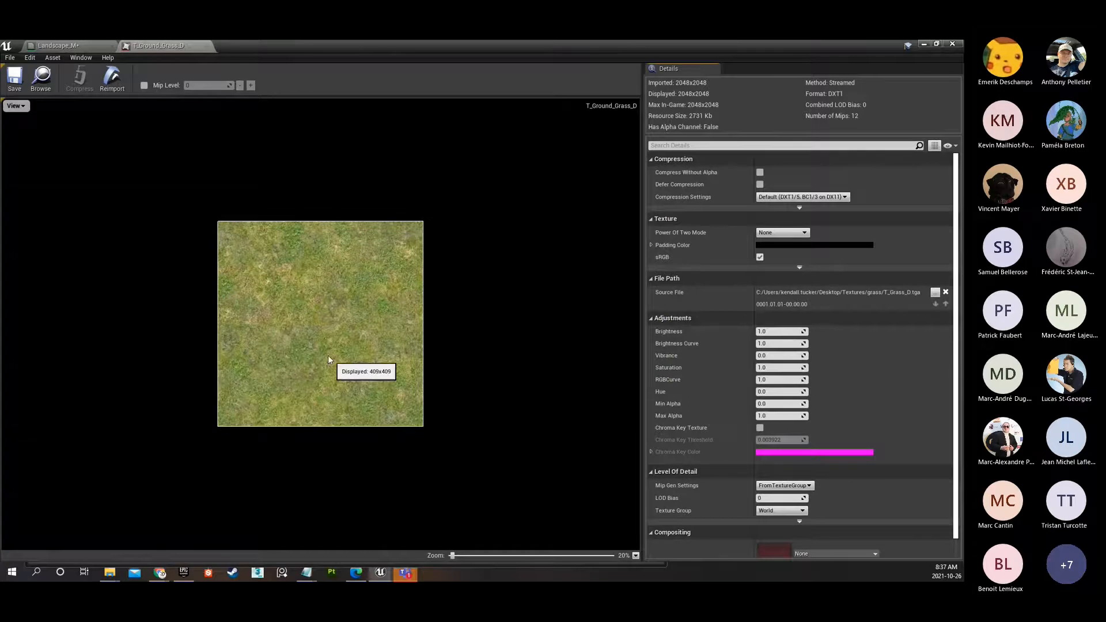
Inspect the grass diffuse texture up close and at full extent, and close it.
scroll(307, 349, up, 1)
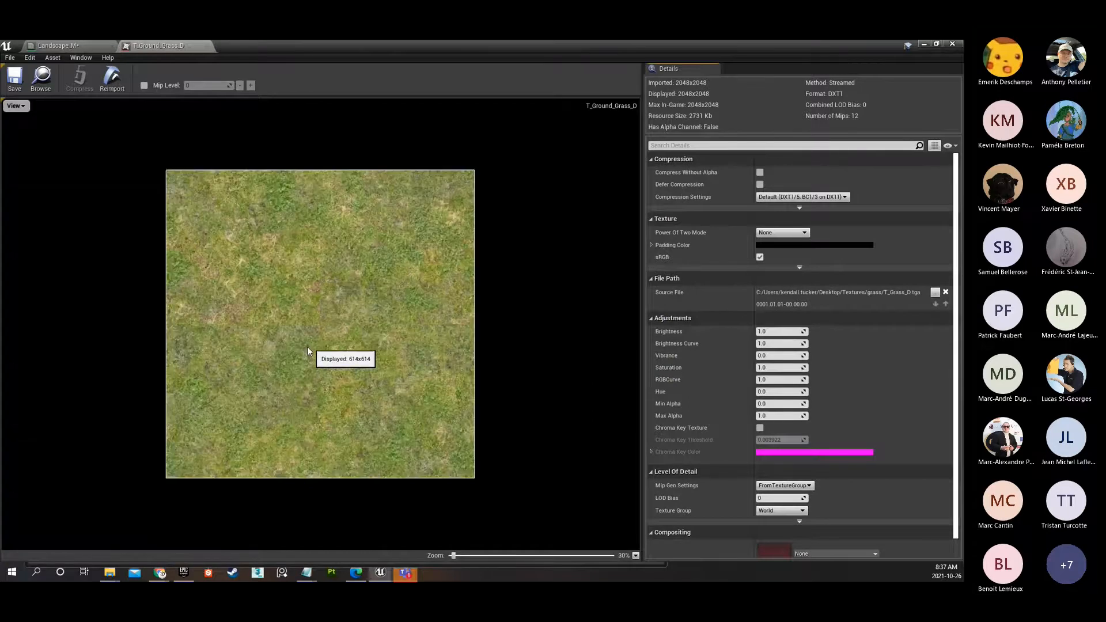
scroll(307, 349, up, 6)
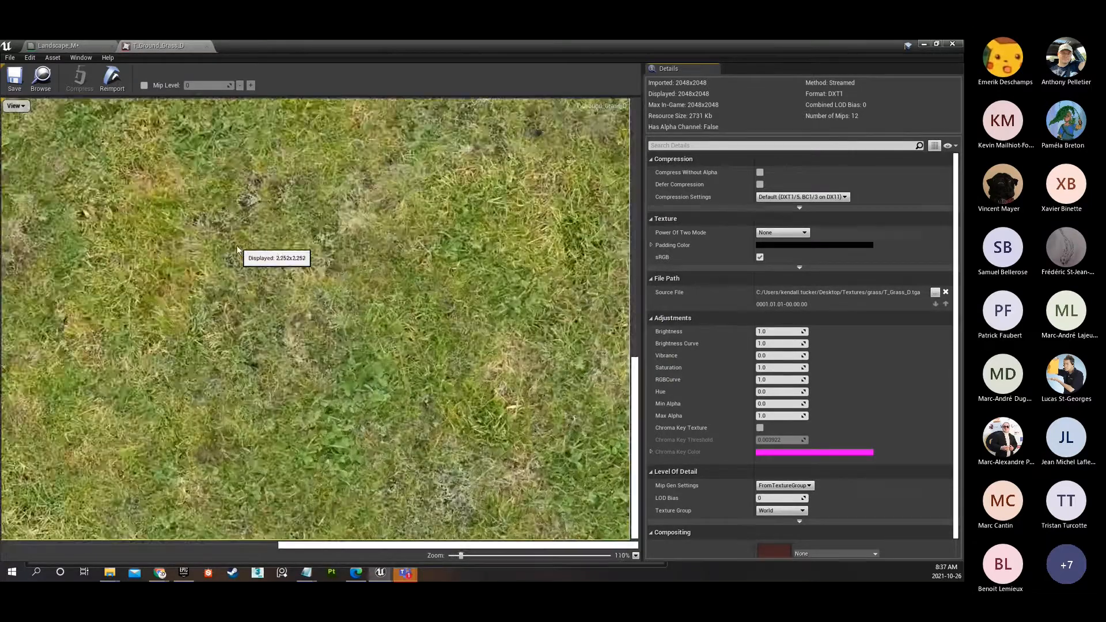
scroll(325, 284, down, 4)
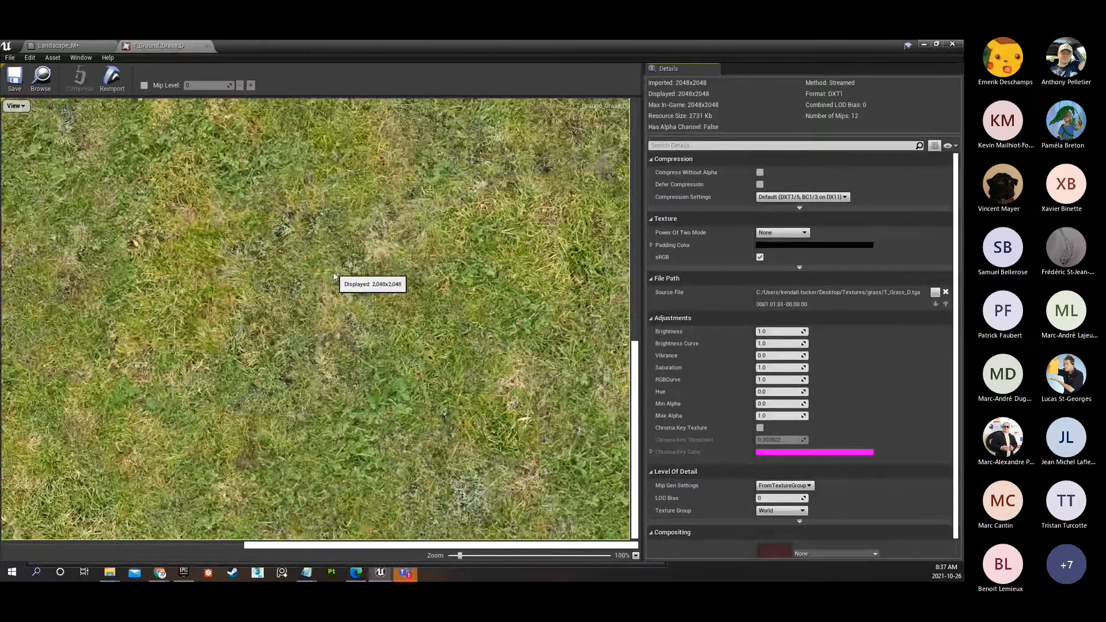
scroll(338, 273, down, 1)
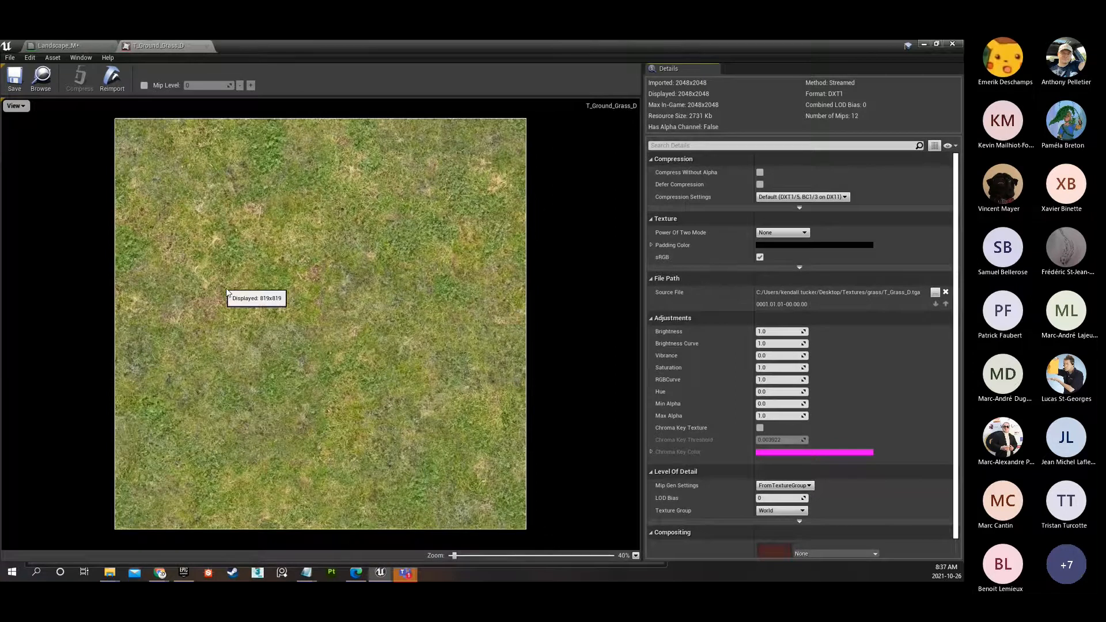
click(206, 47)
Add a LandscapeLayerCoords node, connect it to the Grass Texture Sample's UVs, and line it up with that sample.
right_drag(412, 295, 562, 310)
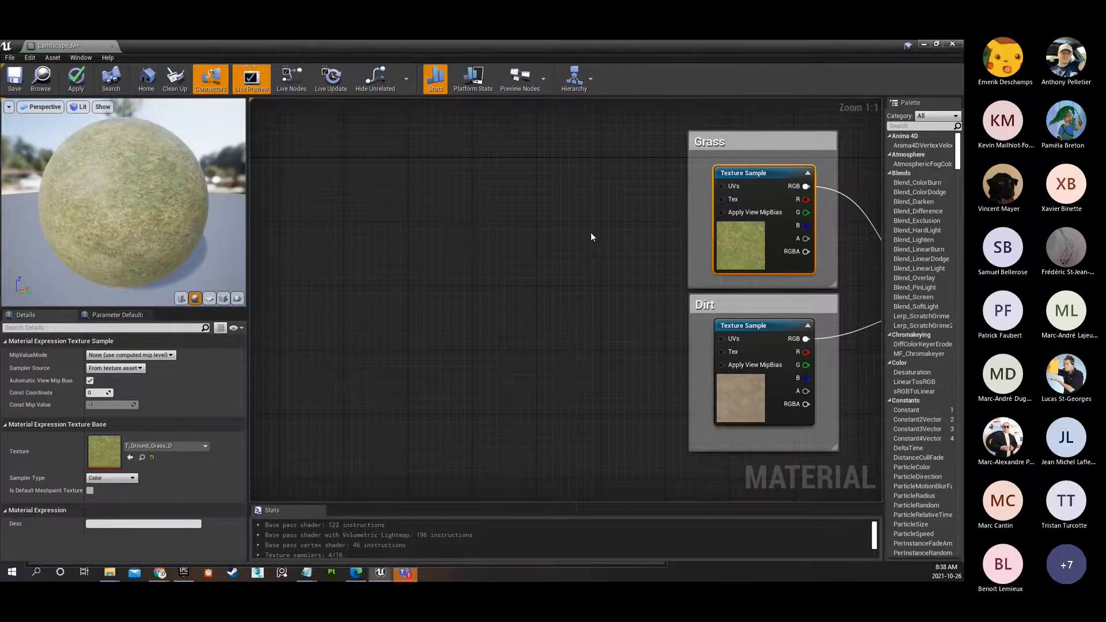
right_click(406, 201)
text(landscape)
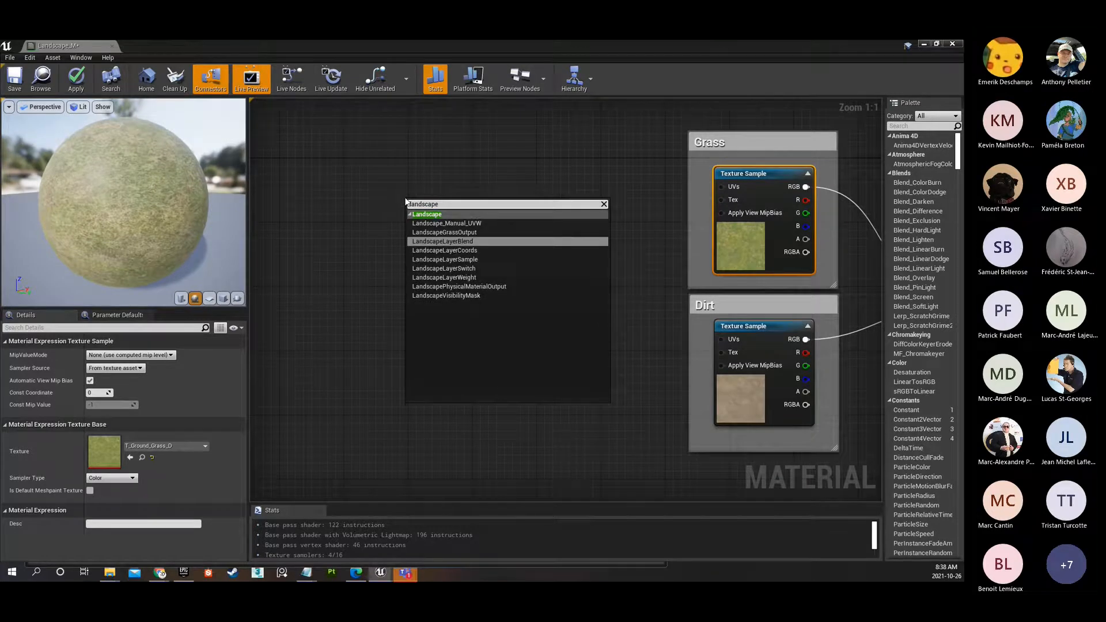
click(473, 251)
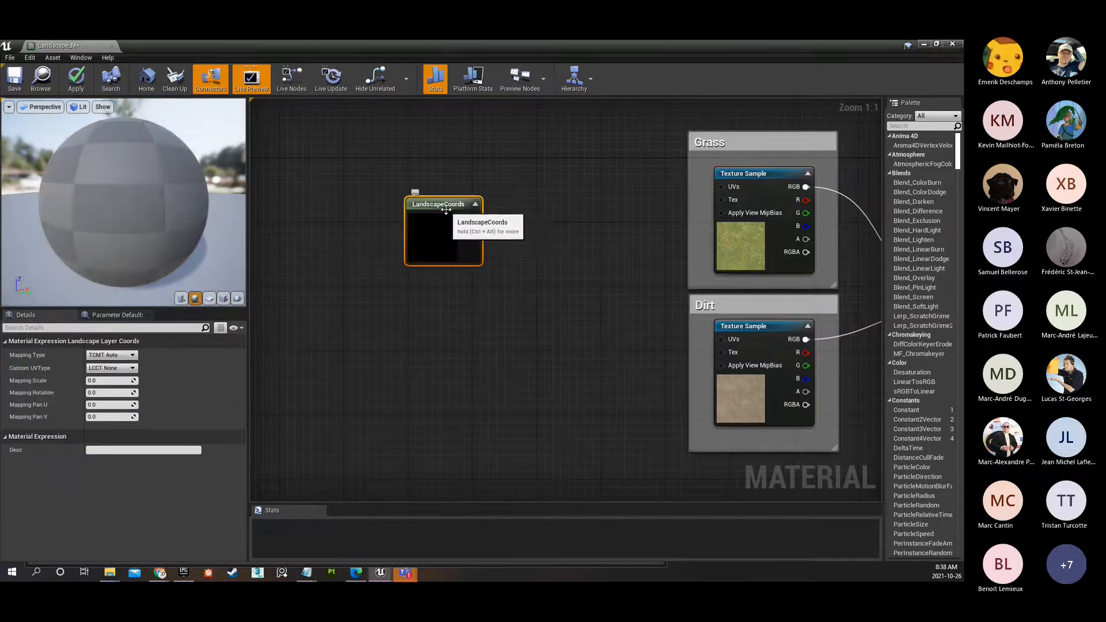
drag(435, 207, 723, 185)
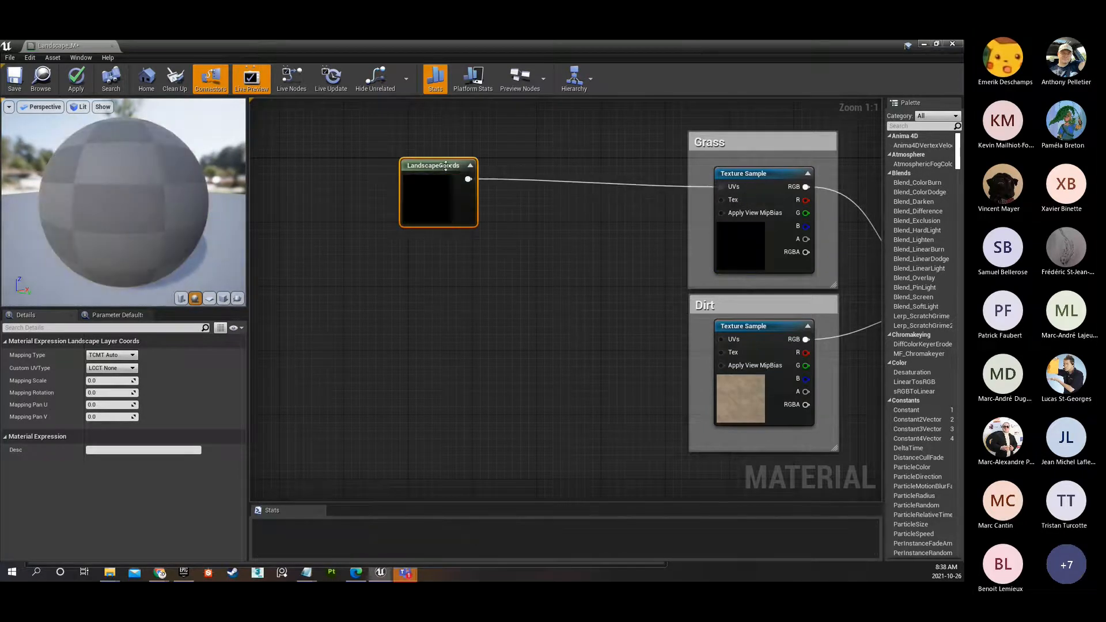
drag(425, 166, 433, 173)
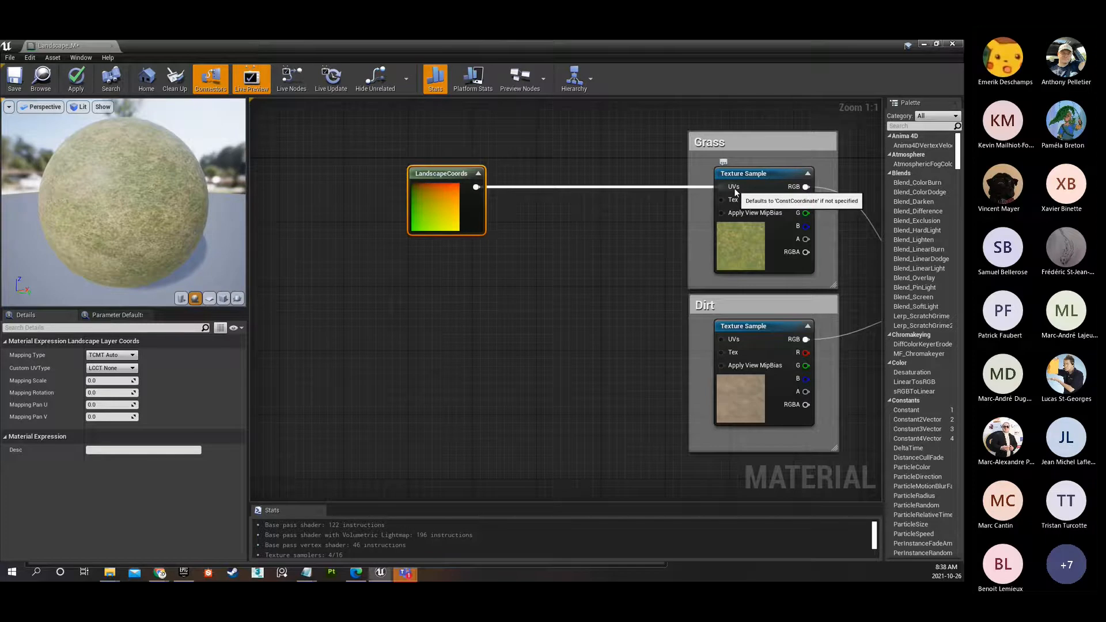
Set the LandscapeCoords node's Mapping Scale to 2.0.
click(92, 380)
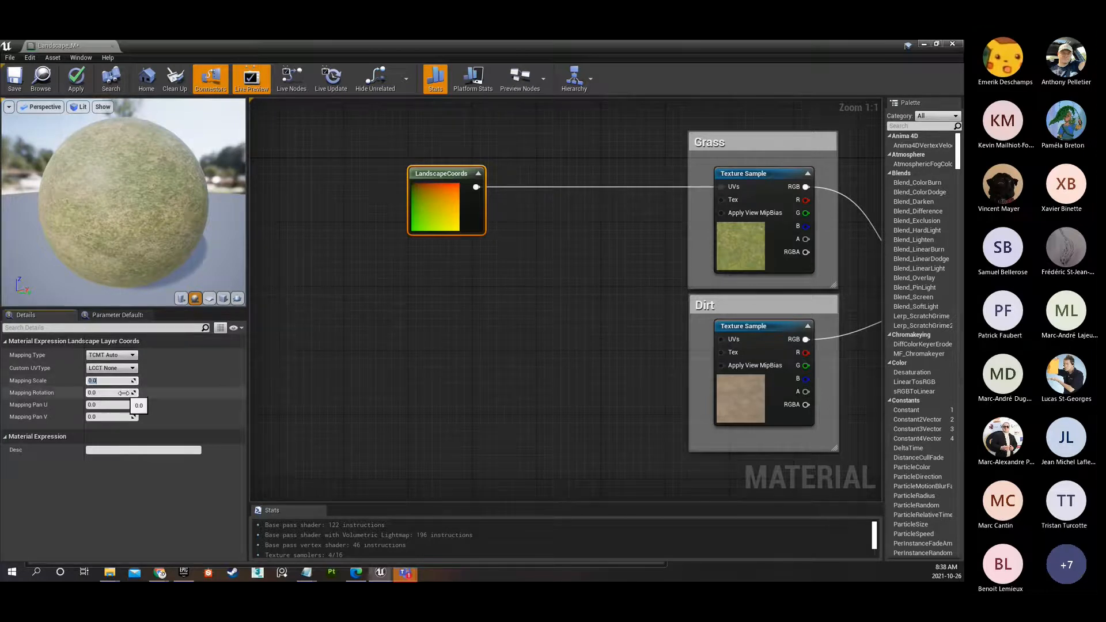
text(2)
key(Return)
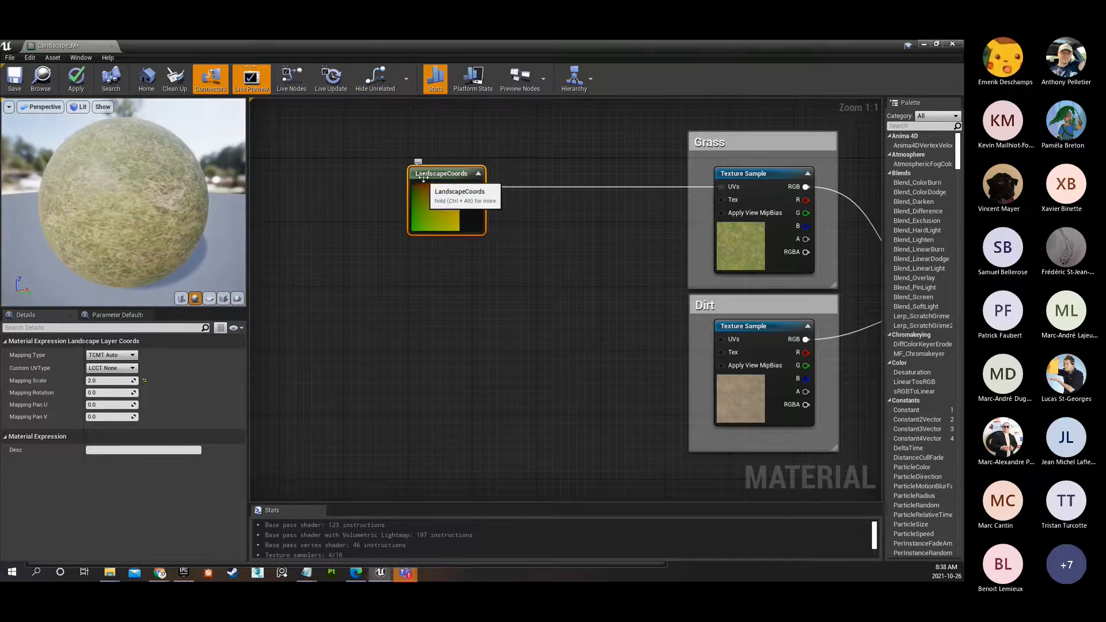
Duplicate the LandscapeCoords node and connect the copy to the Dirt Texture Sample's UVs, level with that sample.
key(ctrl+w)
drag(466, 201, 727, 340)
mouse_move(436, 316)
mouse_down()
mouse_move(441, 332)
mouse_move(425, 325)
mouse_move(442, 326)
mouse_up()
right_drag(600, 378, 462, 366)
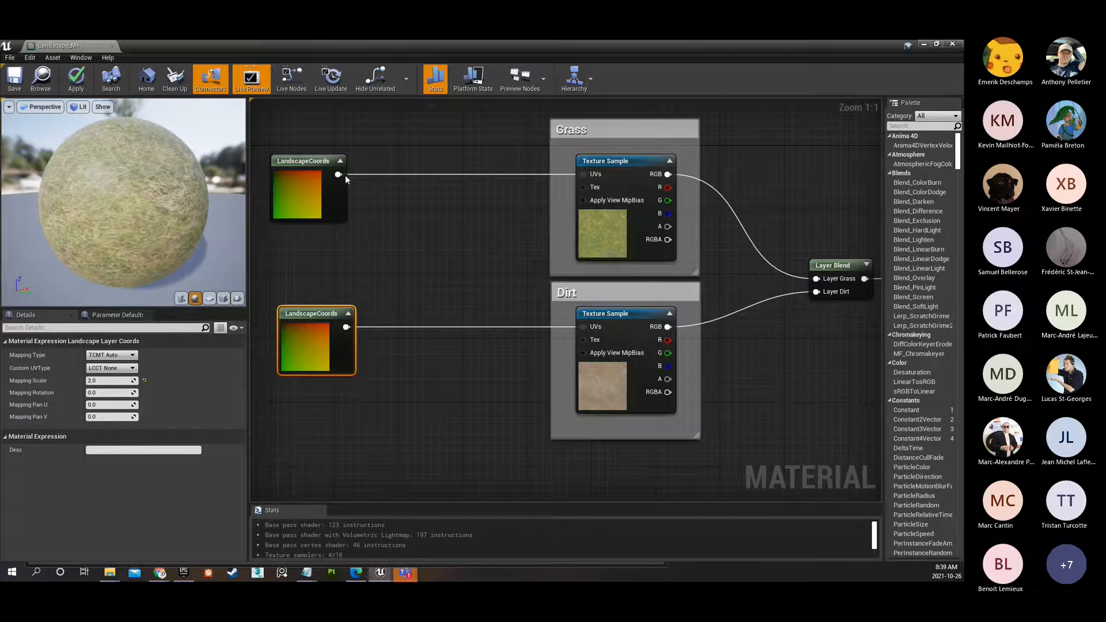
Try sharing the Grass LandscapeCoords node with the Dirt sample's UVs, and restore the separate Dirt LandscapeCoords connection.
drag(345, 175, 582, 325)
click(311, 179)
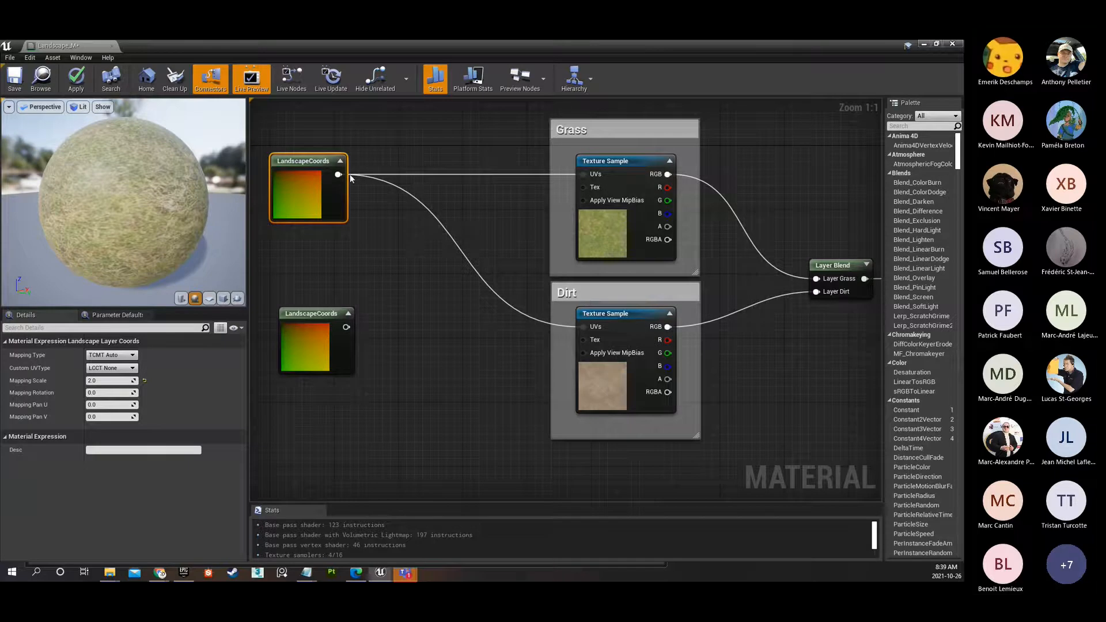
drag(350, 326, 583, 327)
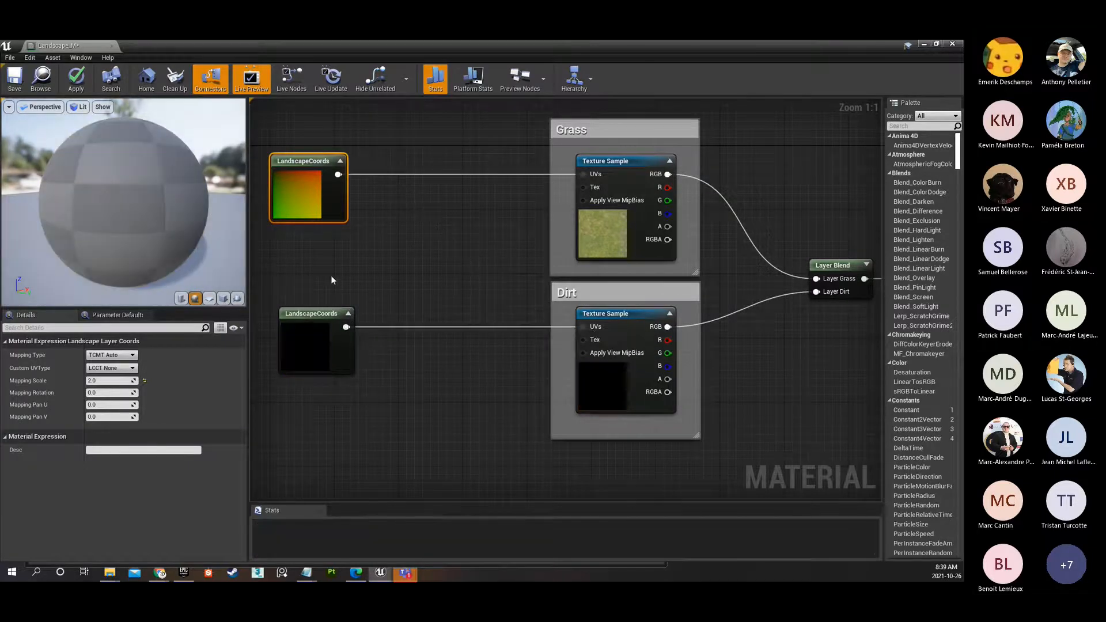
Align the Dirt LandscapeCoords node directly beneath the Grass LandscapeCoords node.
drag(278, 338, 269, 338)
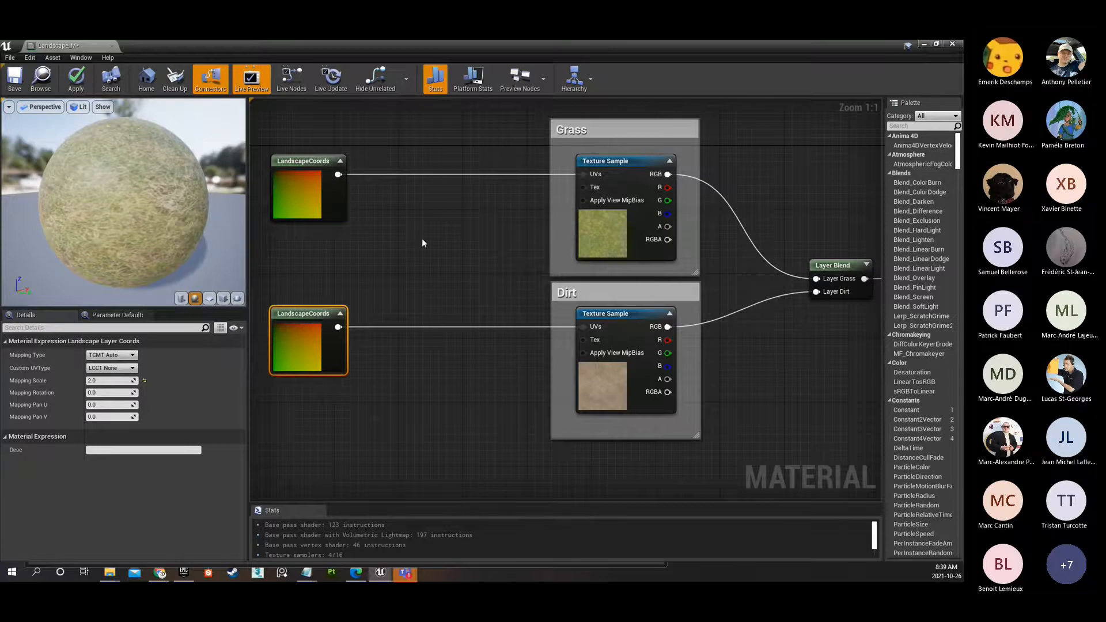
scroll(421, 237, down, 2)
right_drag(684, 316, 635, 281)
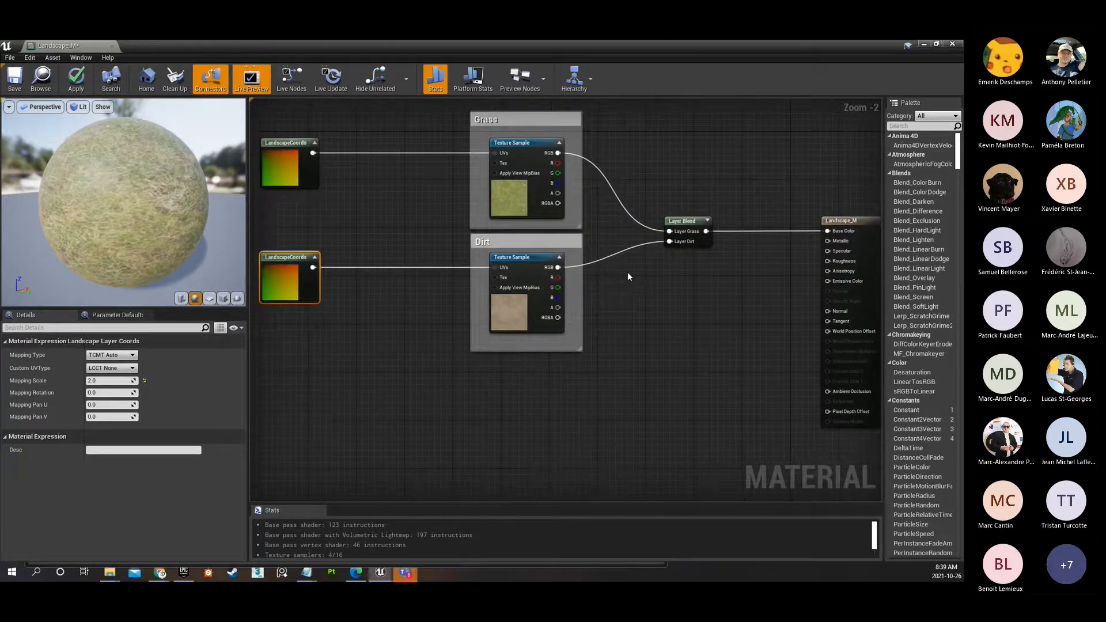
Disconnect and reconnect the Dirt LandscapeCoords node, and check its output pin's Break Link To options without applying one.
alt+click(382, 267)
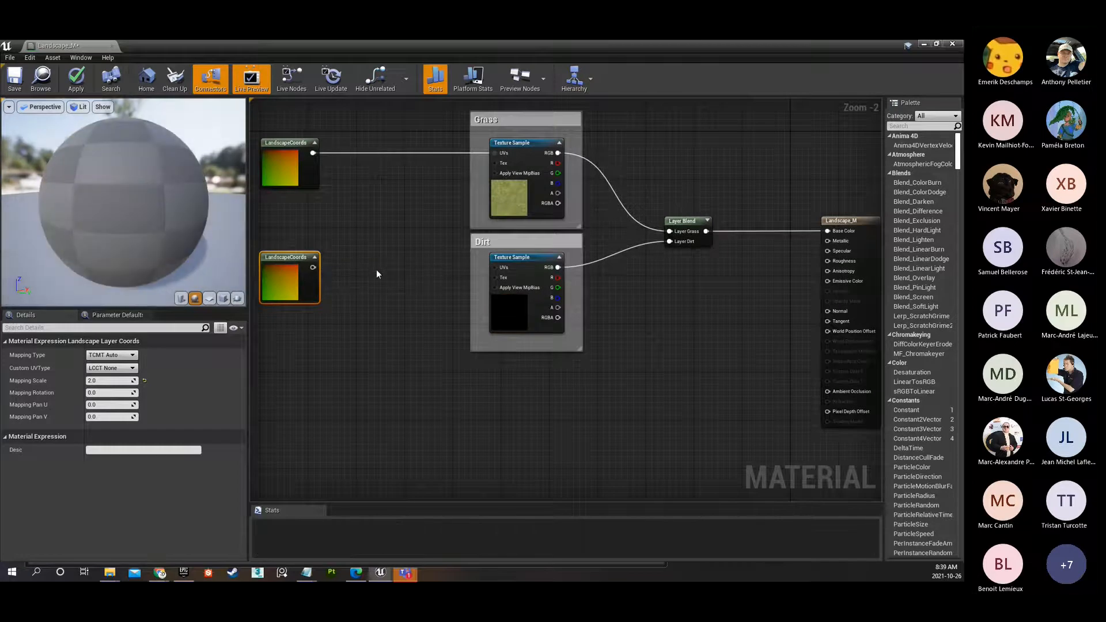
drag(313, 268, 496, 268)
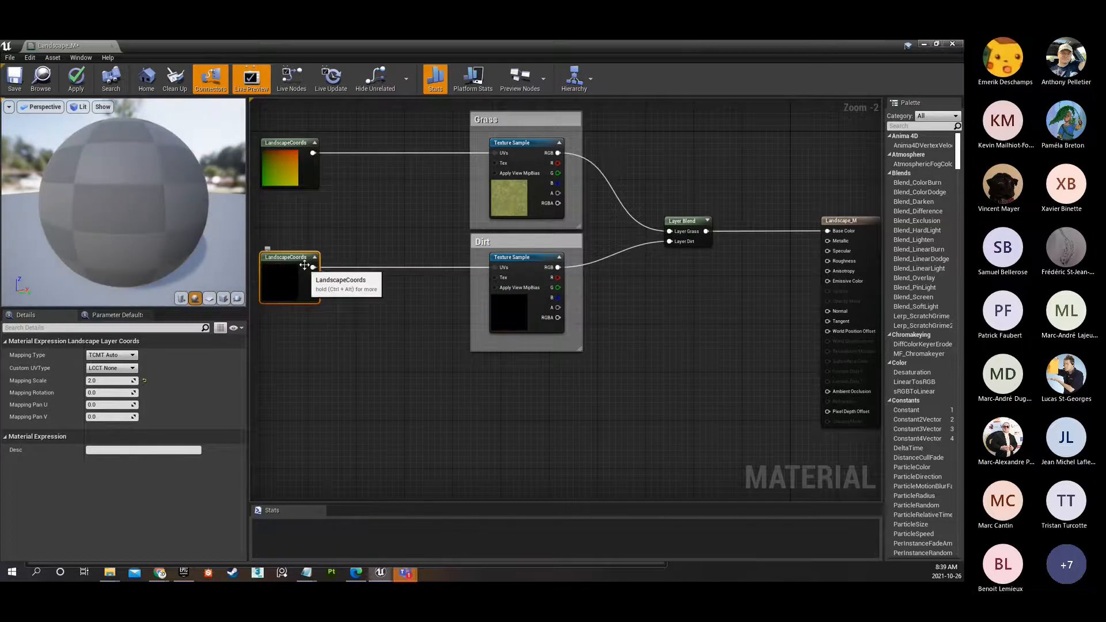
right_click(311, 270)
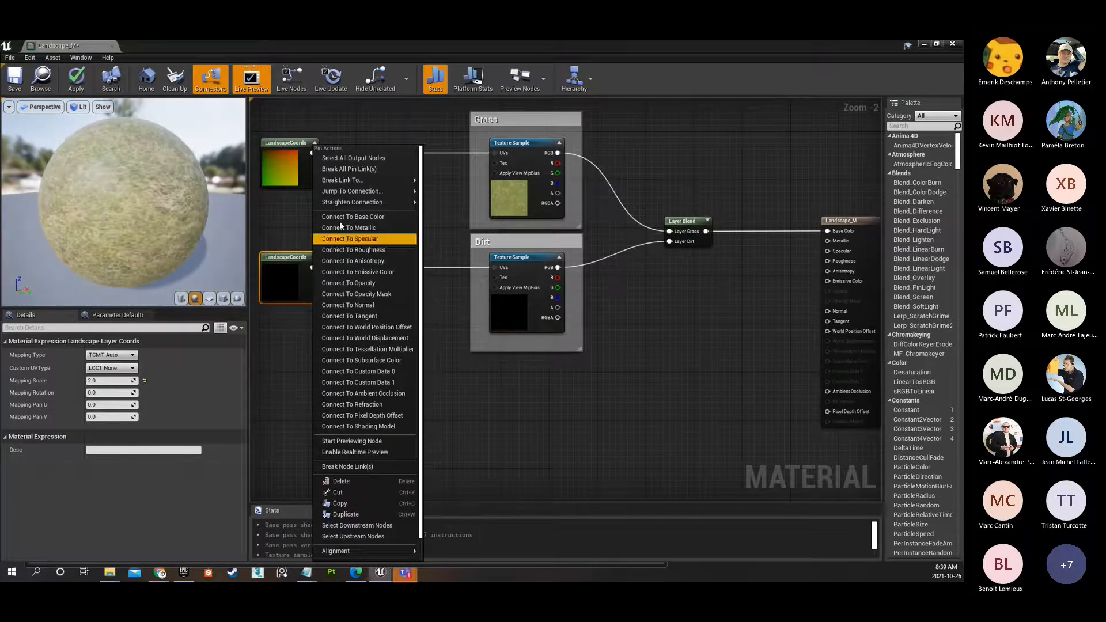
mouse_move(359, 183)
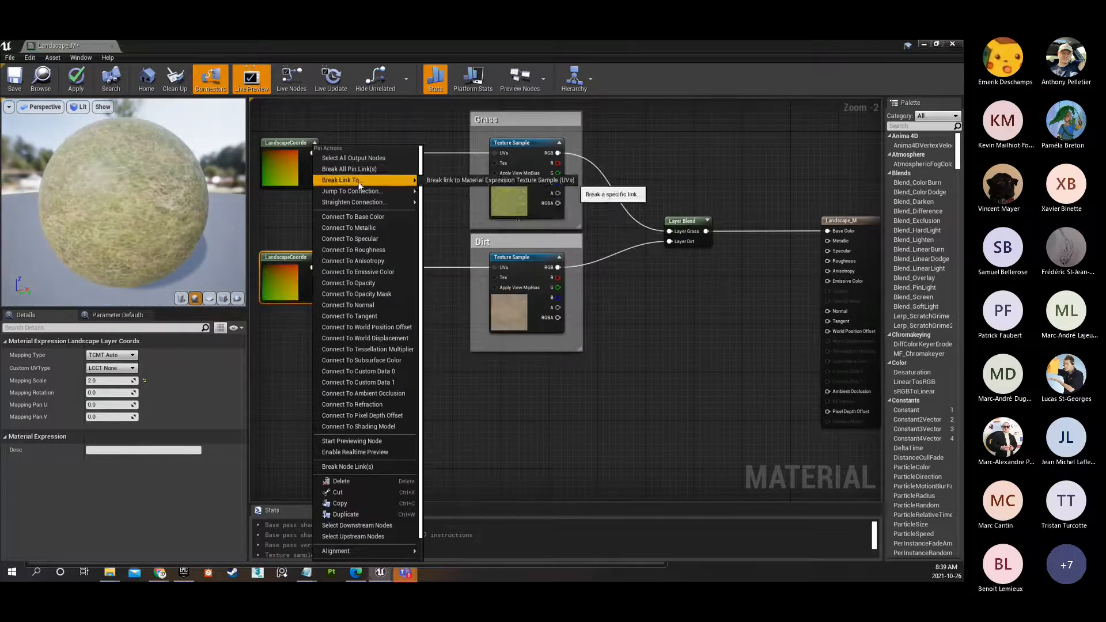
click(457, 350)
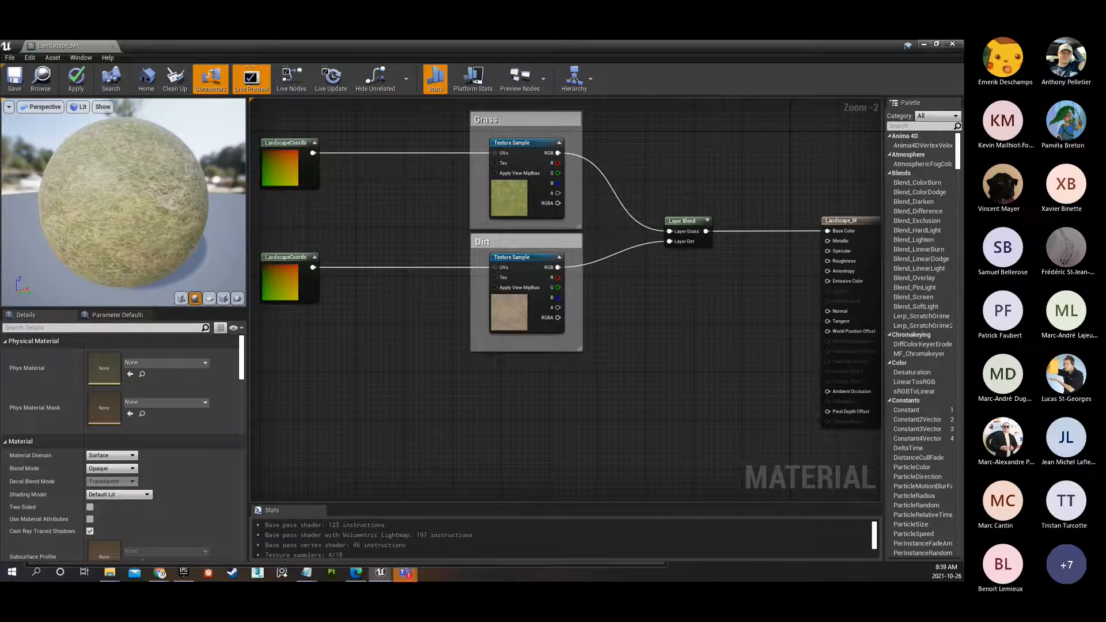
Move the Grass and Dirt normal map groups up, closer beneath the diffuse texture groups.
right_drag(414, 217, 434, 204)
scroll(434, 203, down, 2)
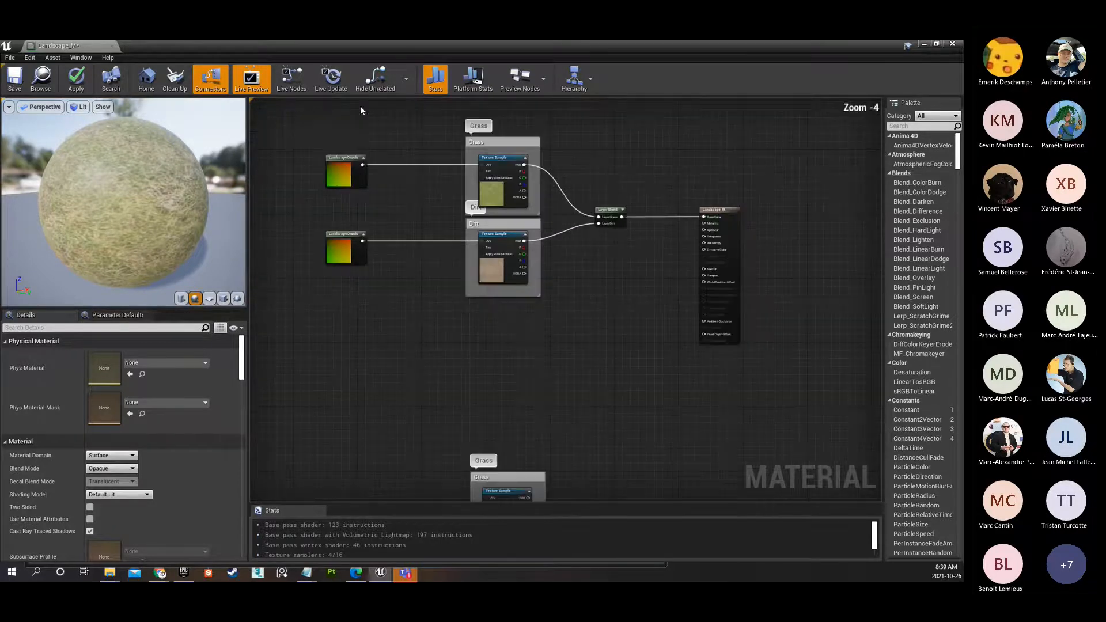
right_drag(541, 386, 538, 252)
drag(385, 276, 557, 492)
drag(500, 456, 496, 309)
Duplicate the Grass and Dirt Layer Blend node and place the copy beside the normal map groups.
right_drag(579, 228, 549, 349)
scroll(549, 350, up, 1)
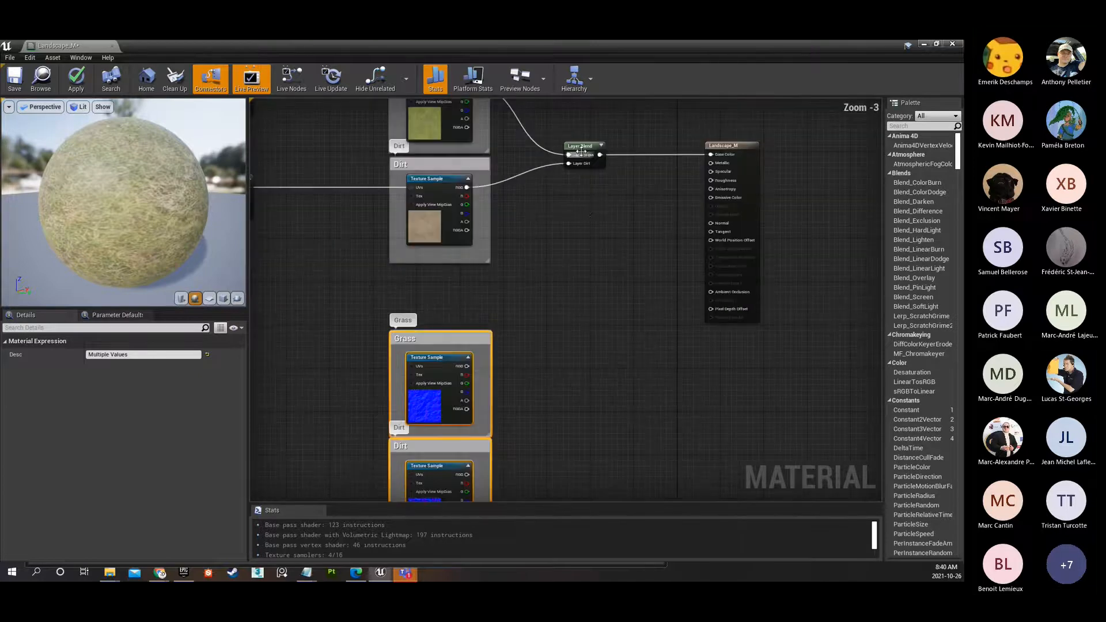
click(578, 152)
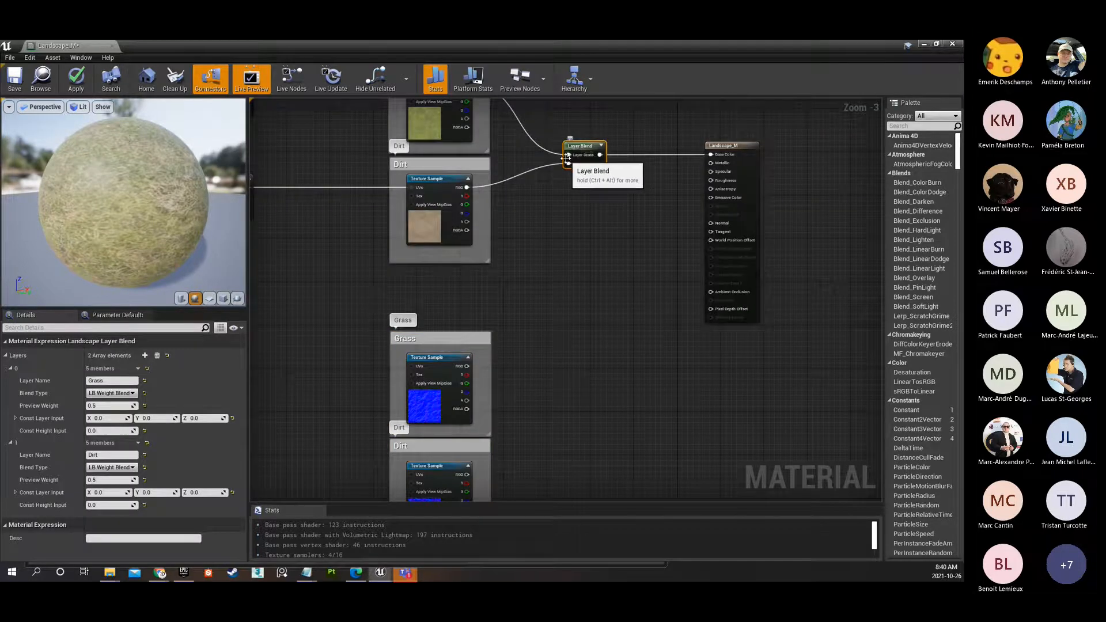
key(ctrl+d)
drag(593, 247, 577, 413)
right_drag(576, 351, 471, 223)
Connect the Grass and Dirt normal samples' RGB outputs to the matching Layer Grass and Layer Dirt inputs of the duplicated Layer Blend.
scroll(408, 226, up, 3)
drag(342, 243, 486, 329)
drag(342, 403, 484, 339)
Open the Grass normal sample's T_Ground_Grass_N texture and show only its red channel.
right_drag(421, 364, 543, 282)
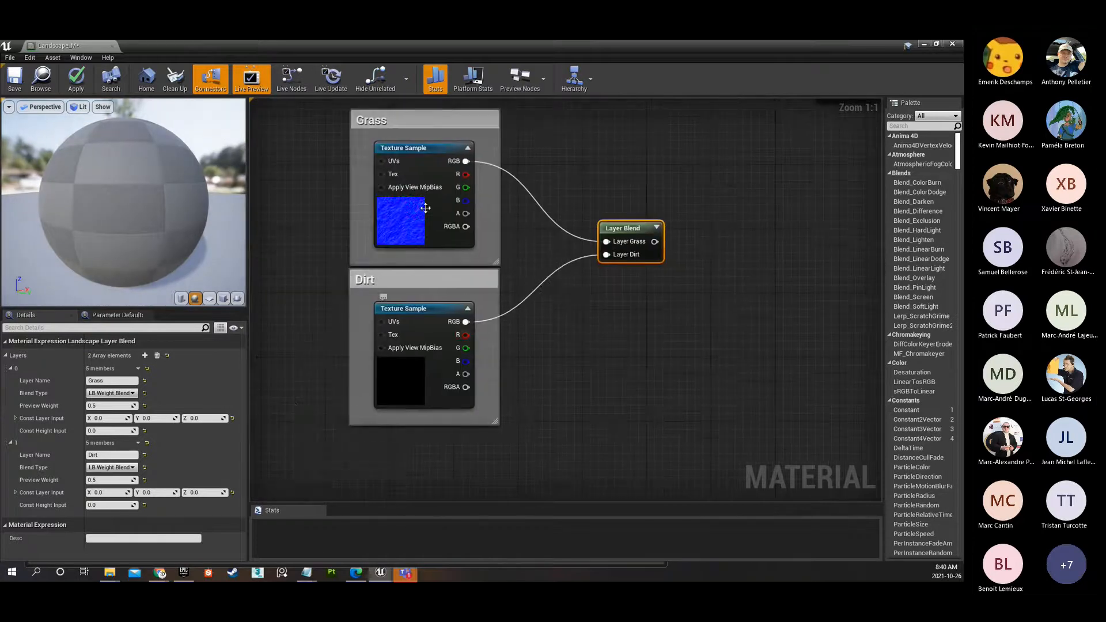
click(405, 233)
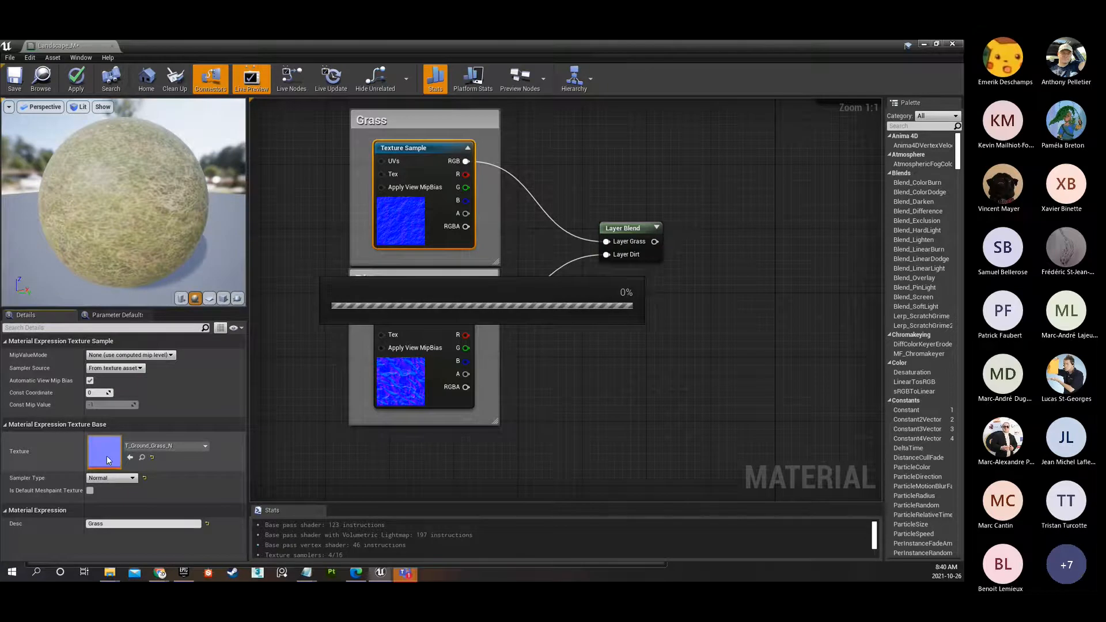
double_click(106, 455)
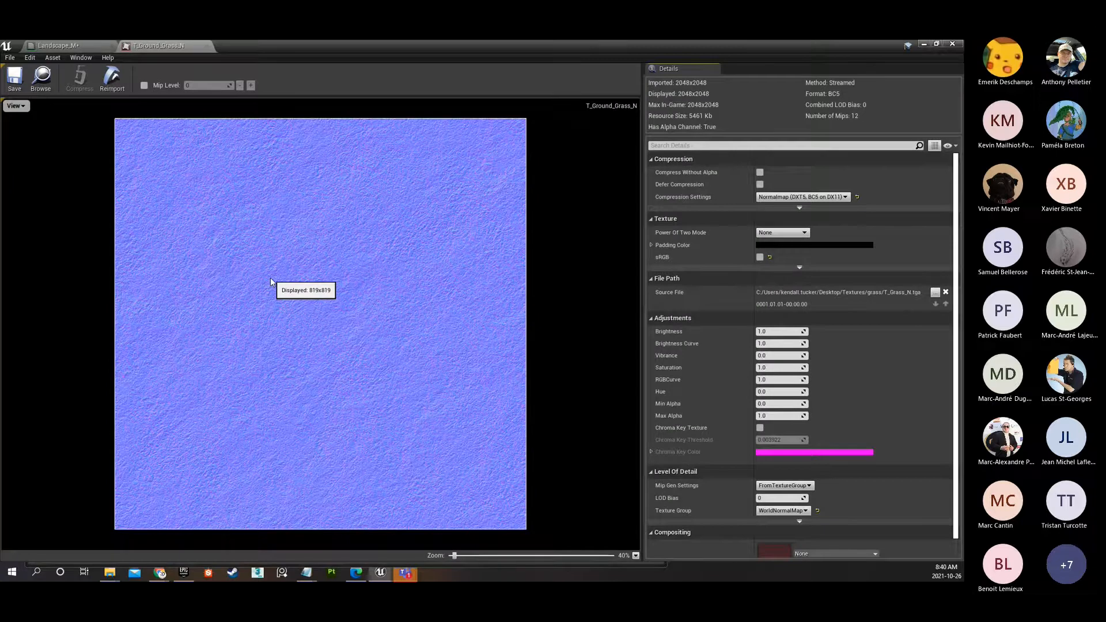
click(22, 107)
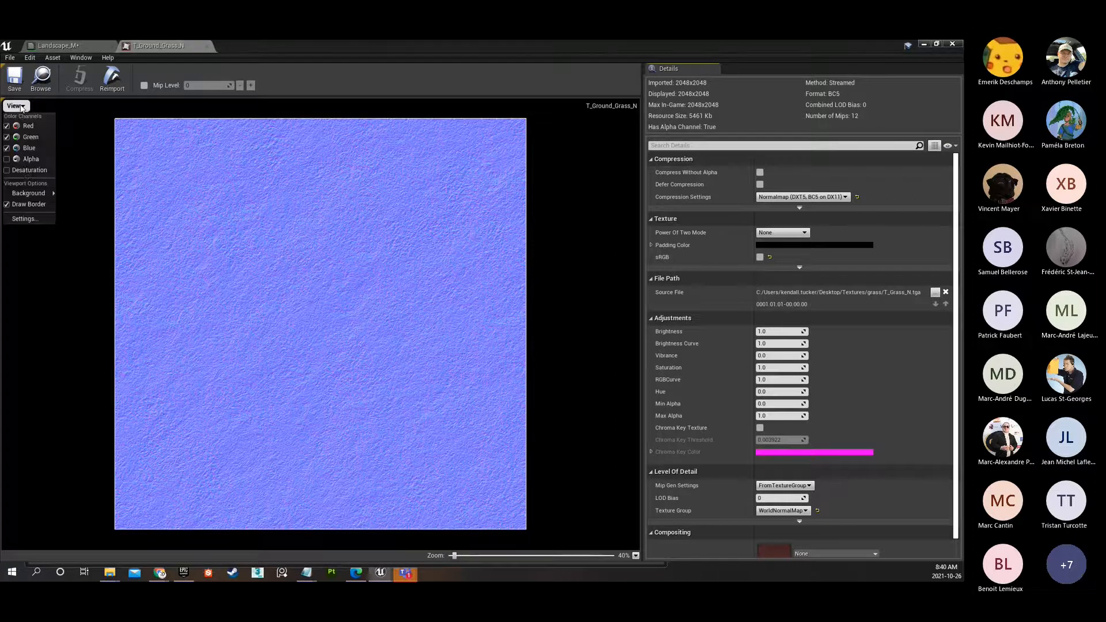
click(26, 137)
click(26, 148)
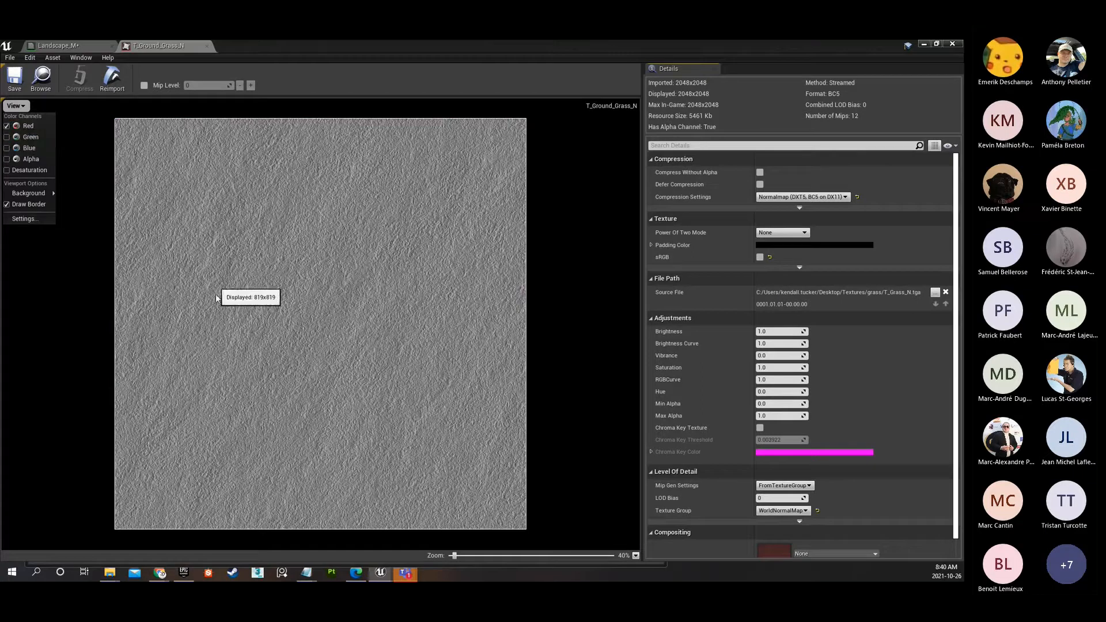
View the green and blue channels of the grass normal texture one at a time.
click(7, 126)
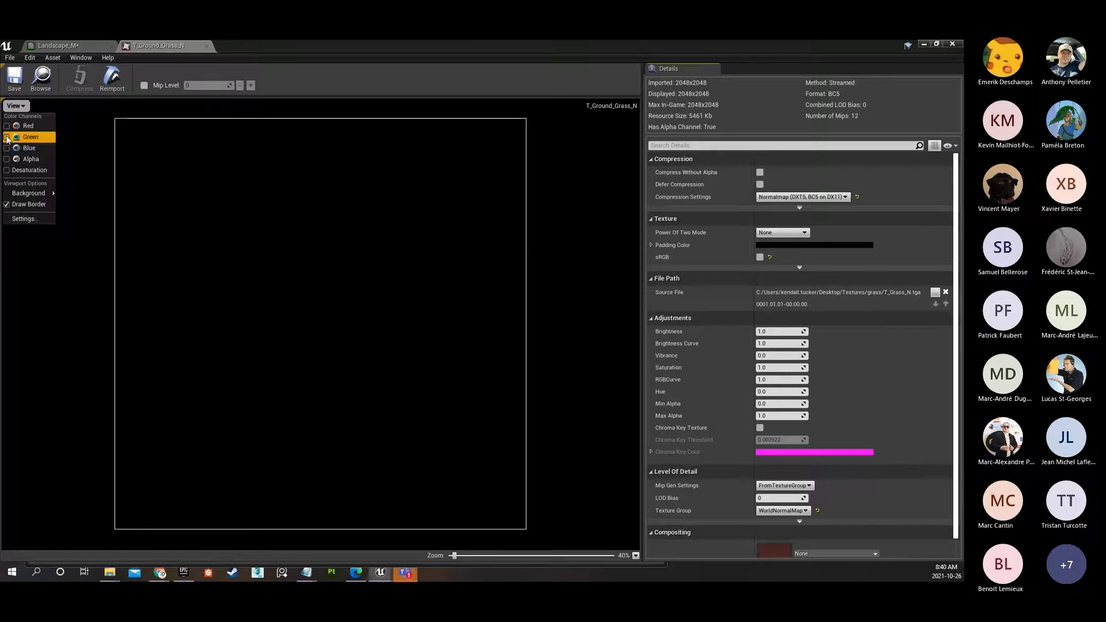
click(7, 137)
click(7, 140)
click(7, 149)
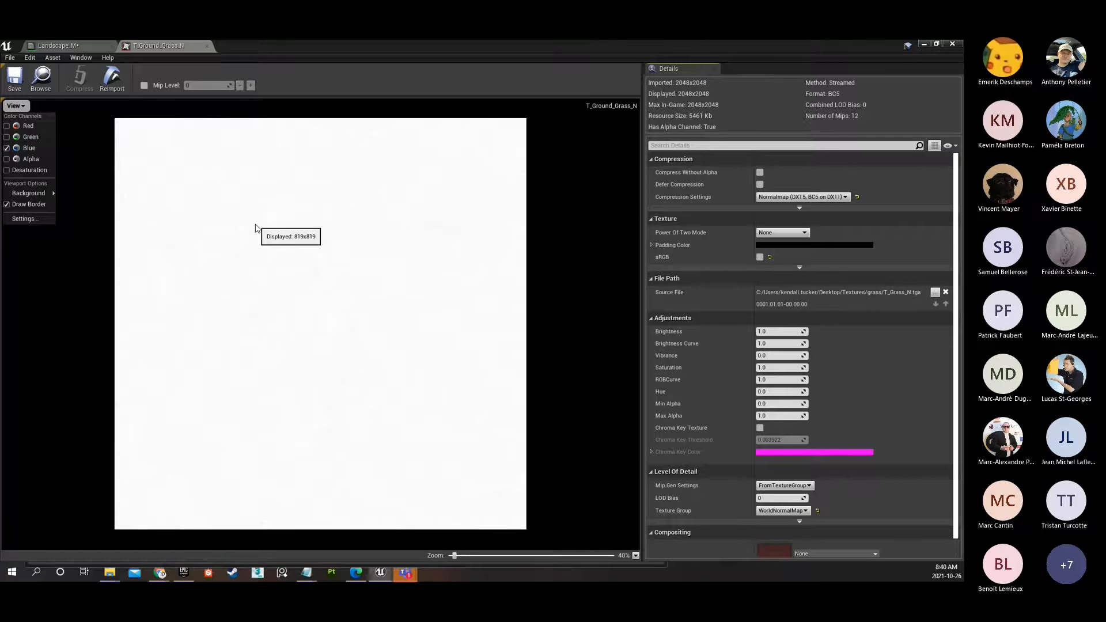
click(6, 138)
click(6, 138)
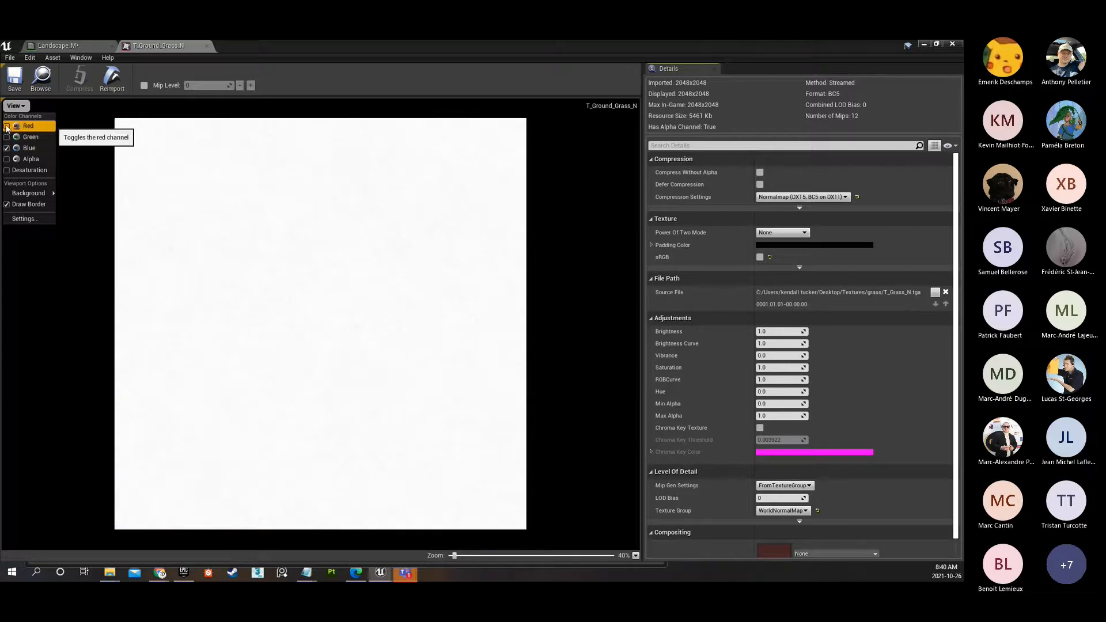
View the grass normal texture with red and blue combined, and with red and green combined.
click(7, 126)
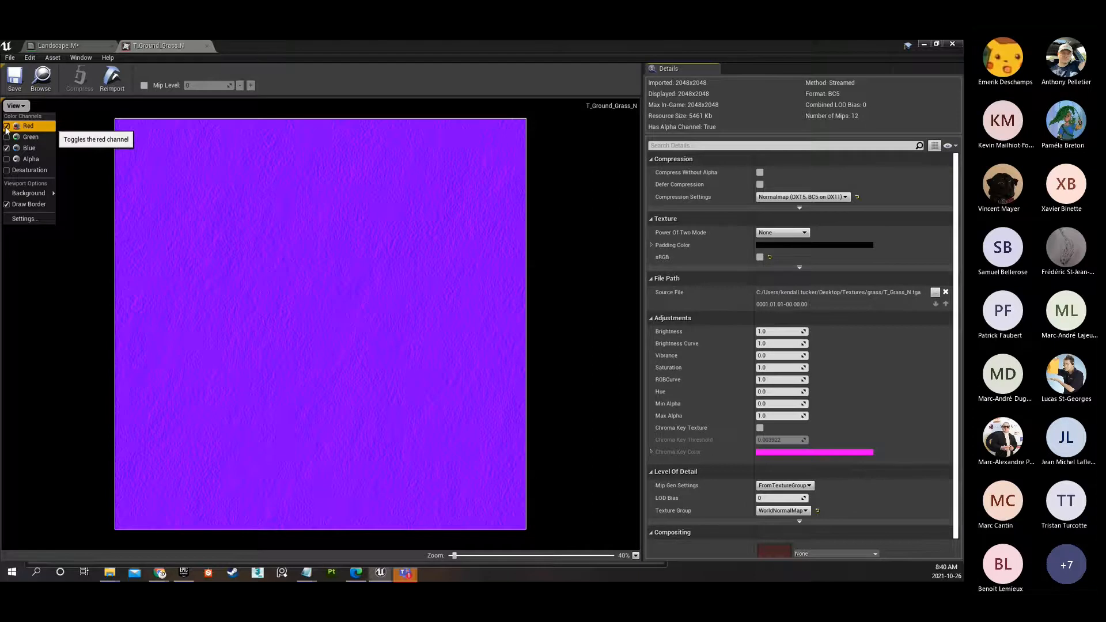
click(7, 127)
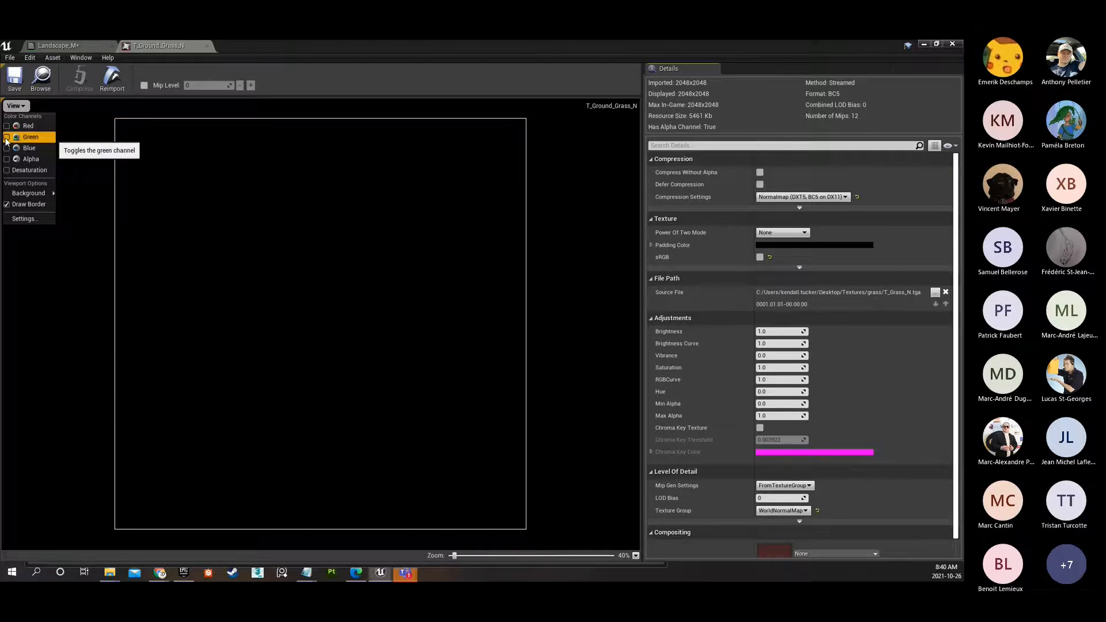
click(6, 137)
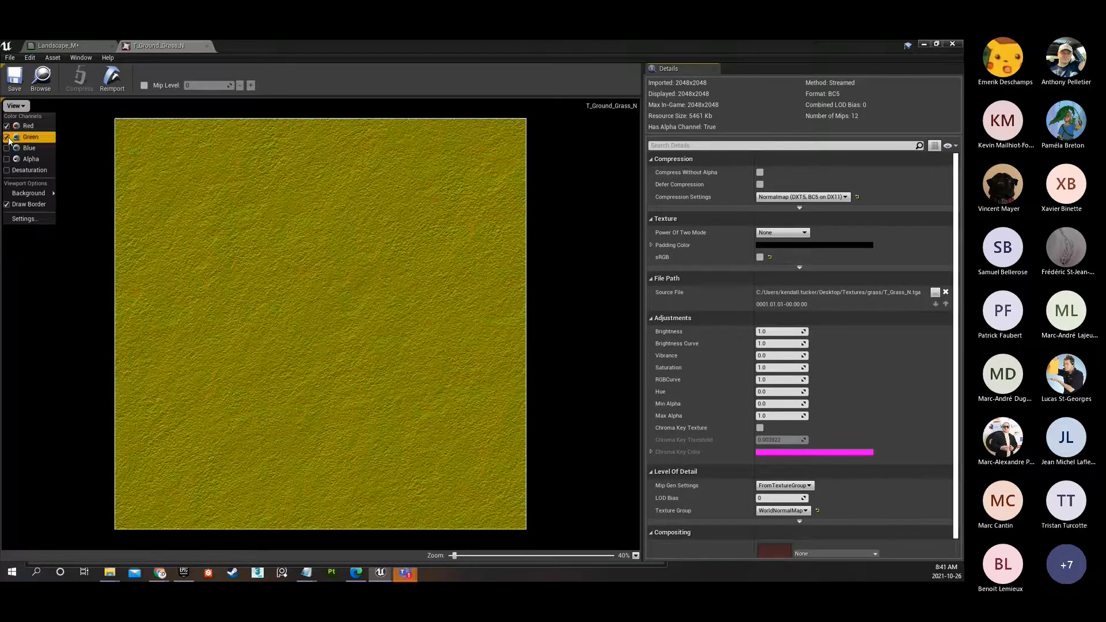
Turn the blue channel back on and inspect the full-colour grass normal texture up close.
click(7, 148)
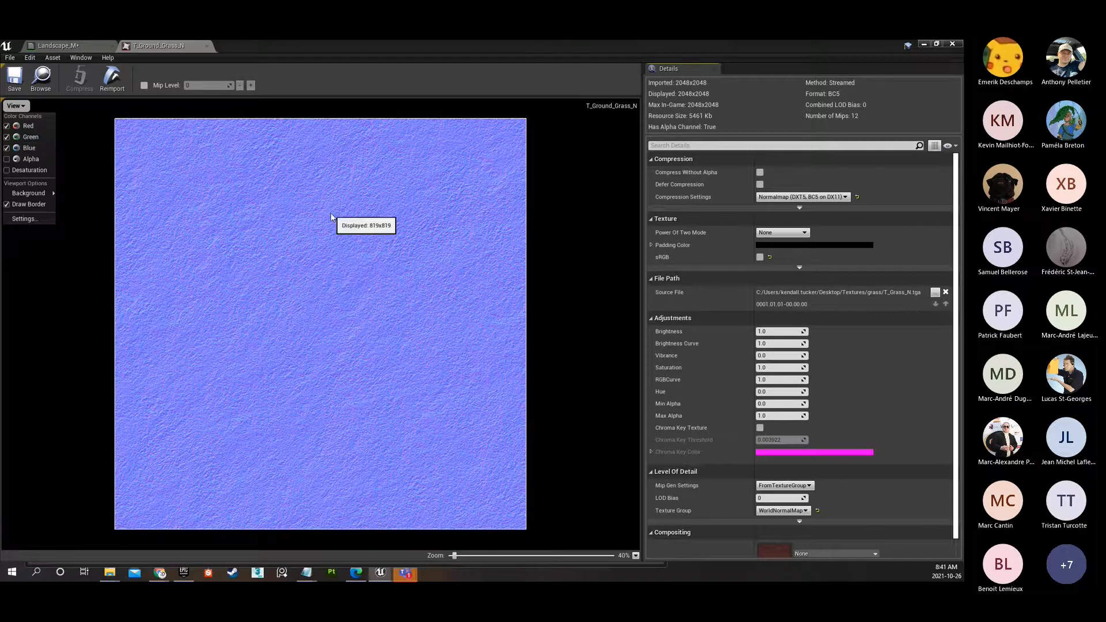
scroll(331, 217, up, 10)
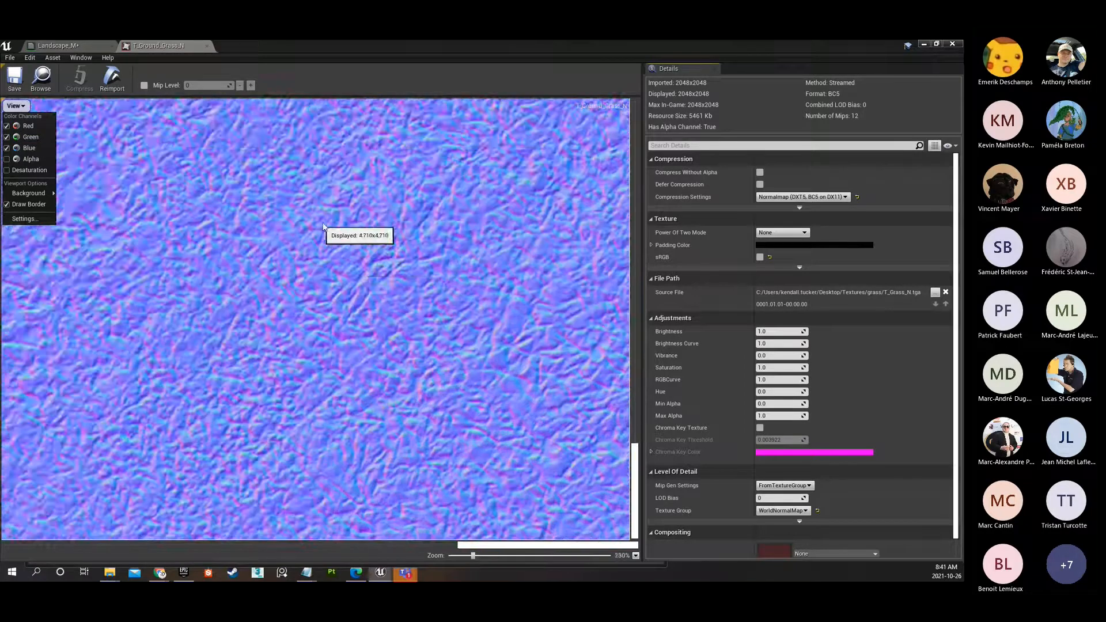
scroll(330, 283, down, 4)
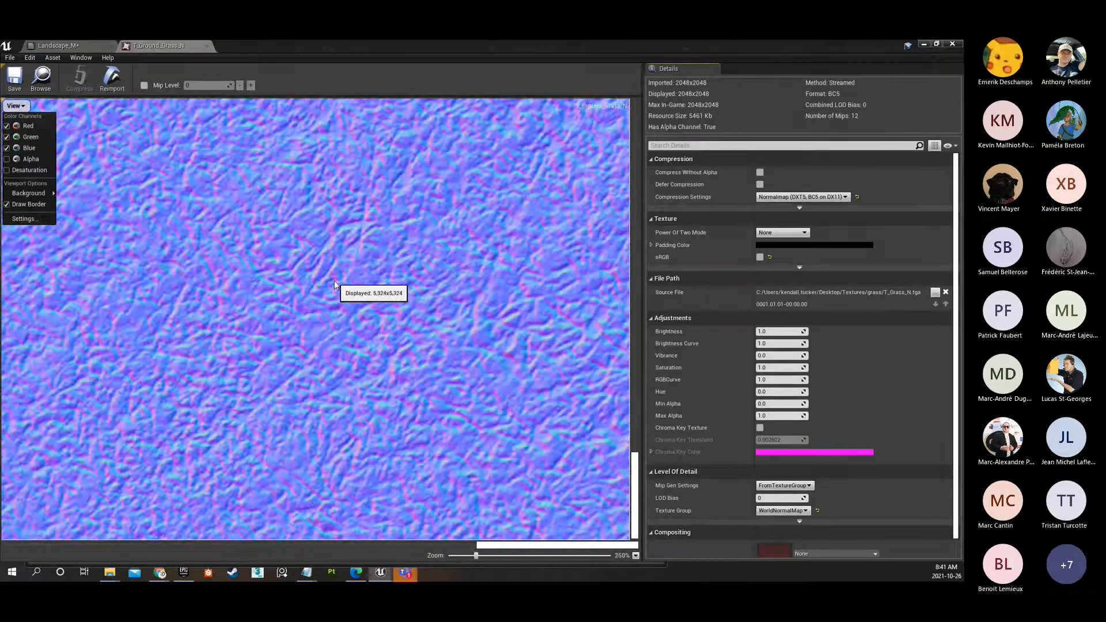
scroll(344, 282, down, 5)
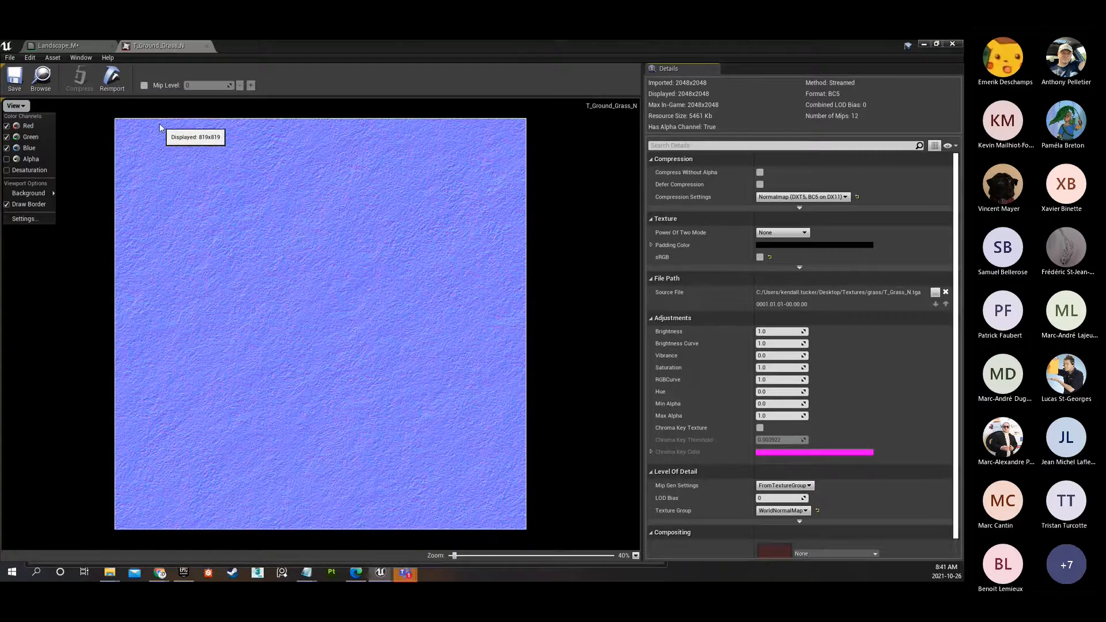
Return to the Landscape_M graph and examine the grass diffuse and normal samples and the normal Layer Blend's settings.
click(58, 42)
click(58, 44)
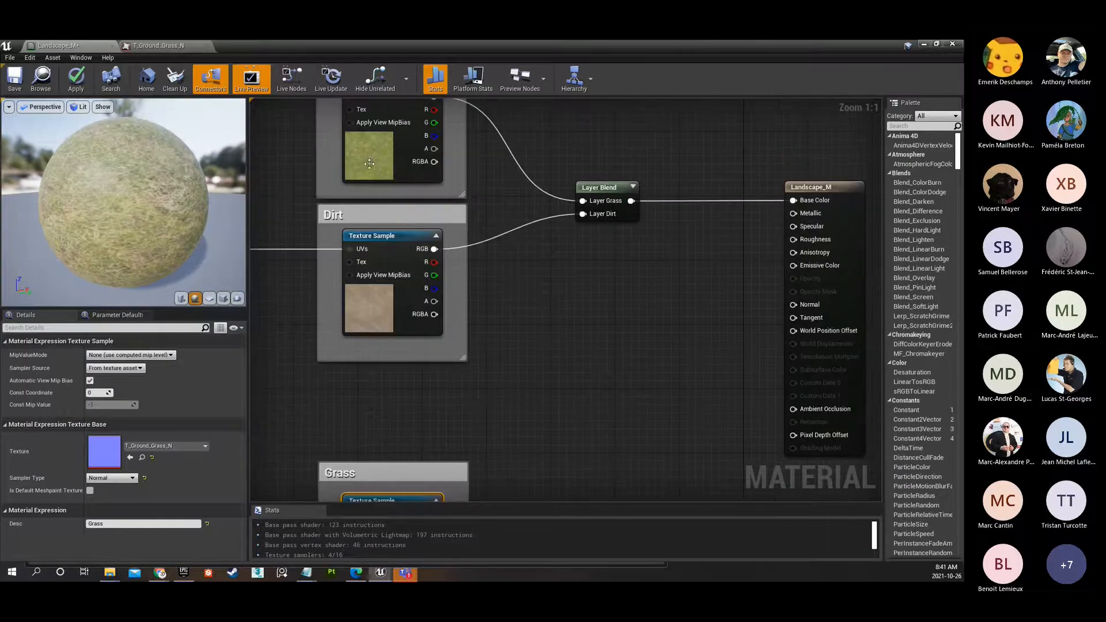
click(384, 153)
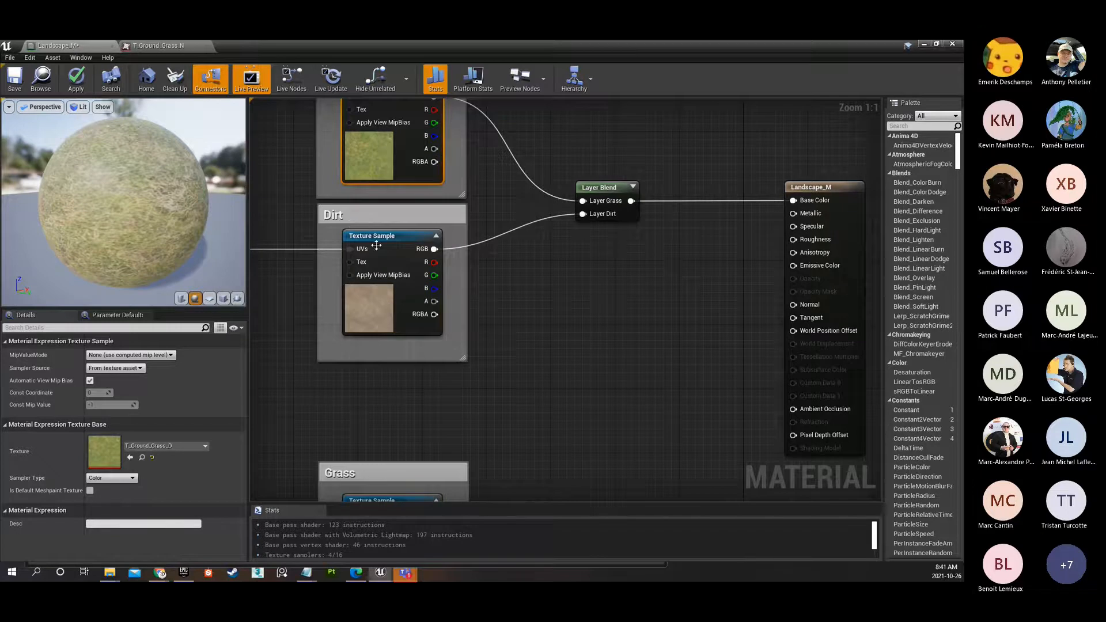
right_drag(572, 419, 608, 140)
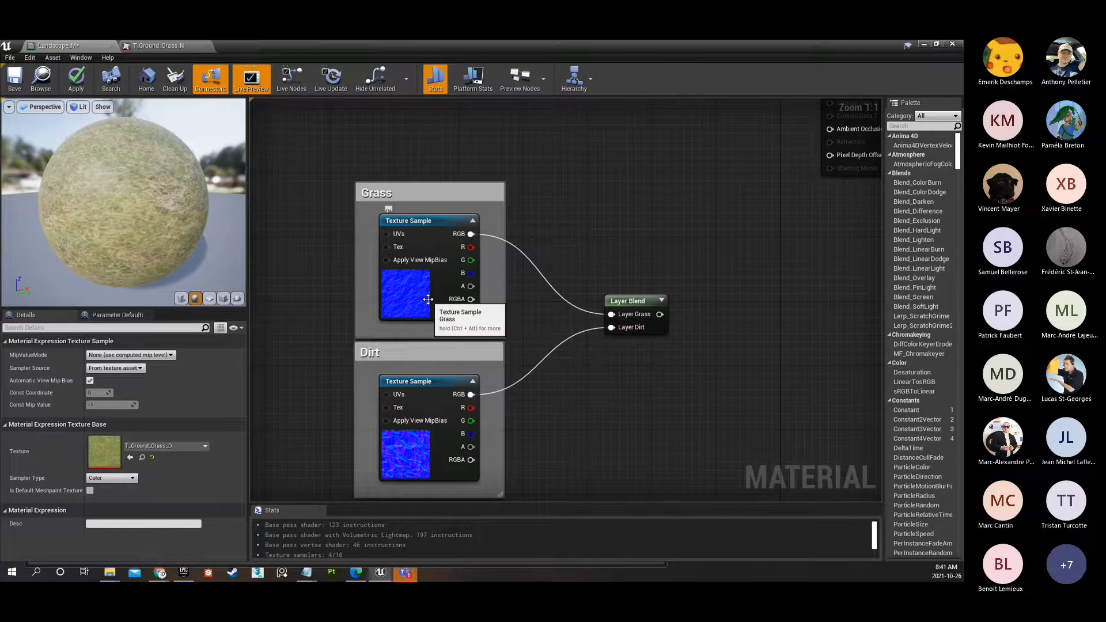
right_drag(428, 299, 384, 256)
click(384, 255)
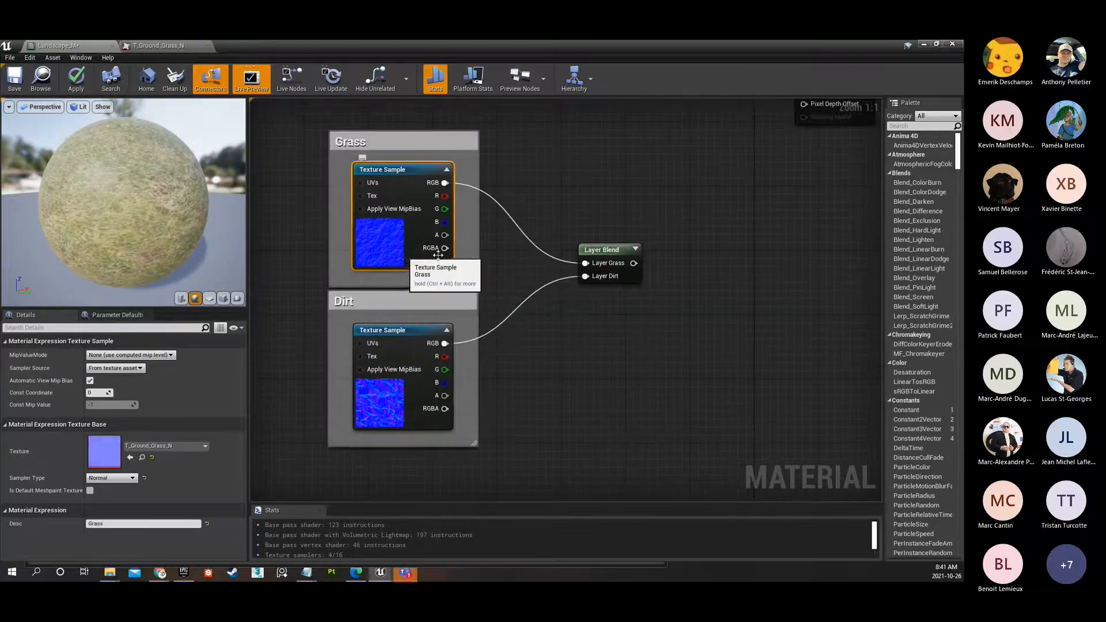
right_drag(638, 212, 537, 285)
click(502, 322)
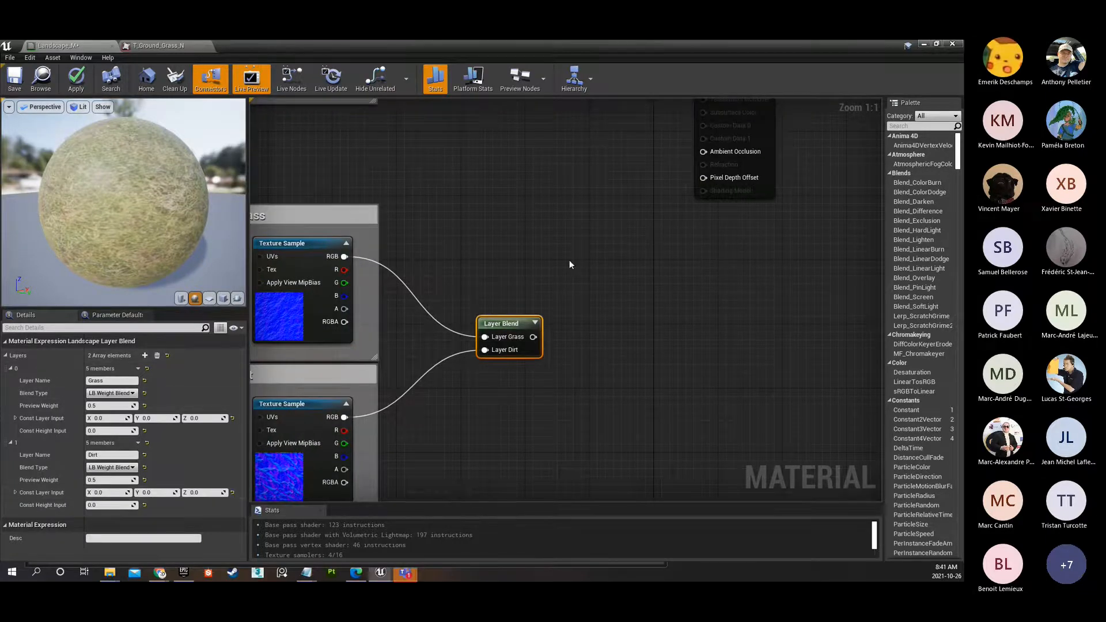
scroll(431, 237, down, 3)
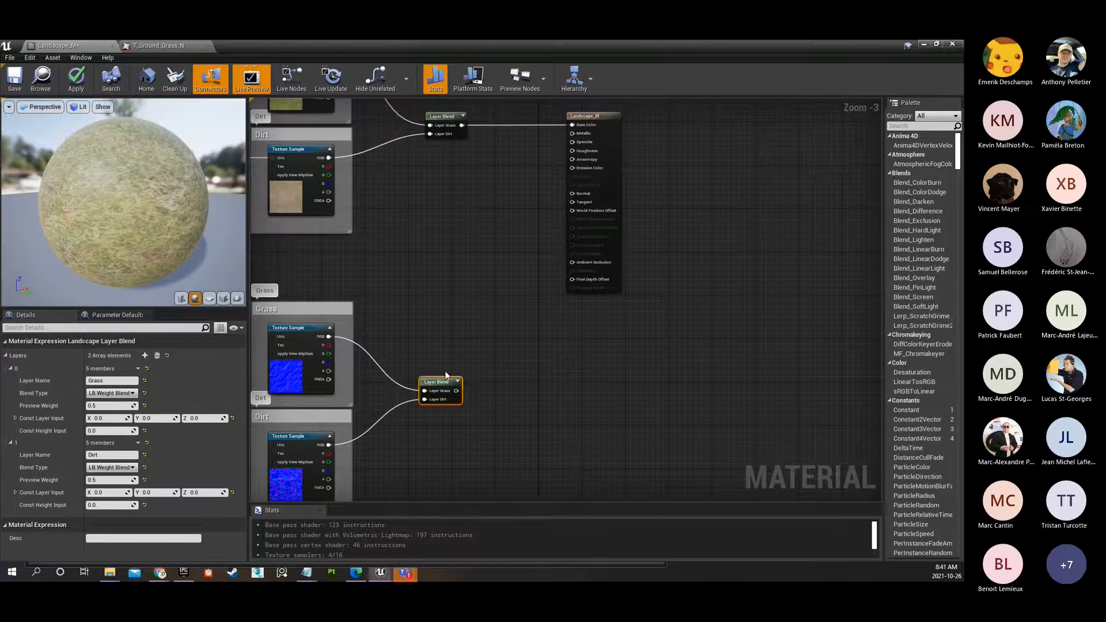
scroll(424, 343, up, 1)
right_drag(419, 340, 722, 311)
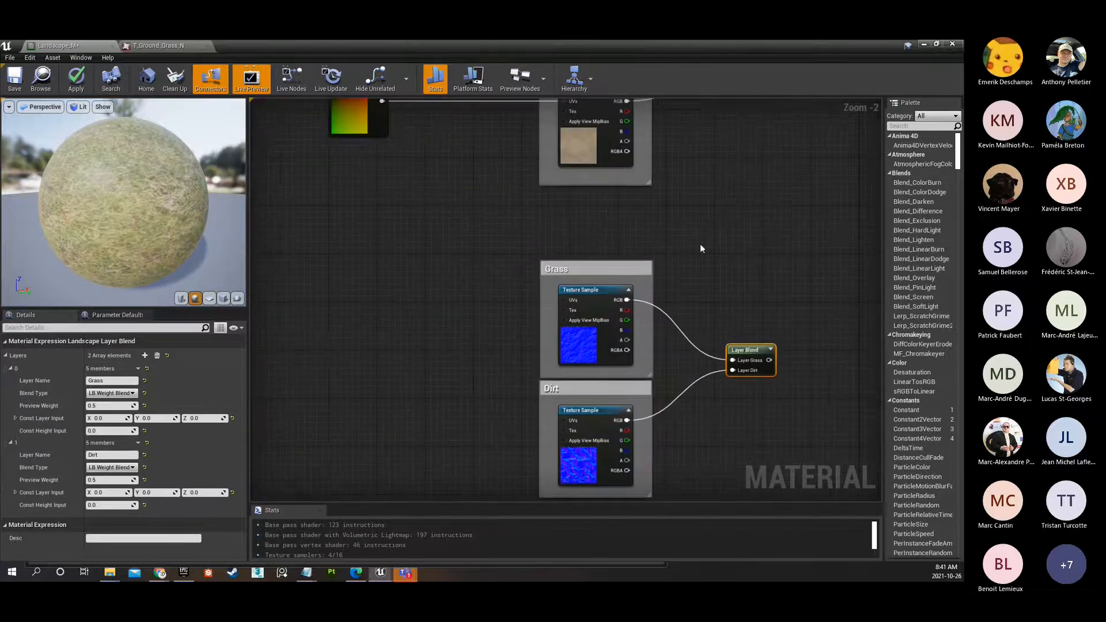
scroll(444, 199, down, 1)
right_drag(442, 197, 429, 283)
click(339, 201)
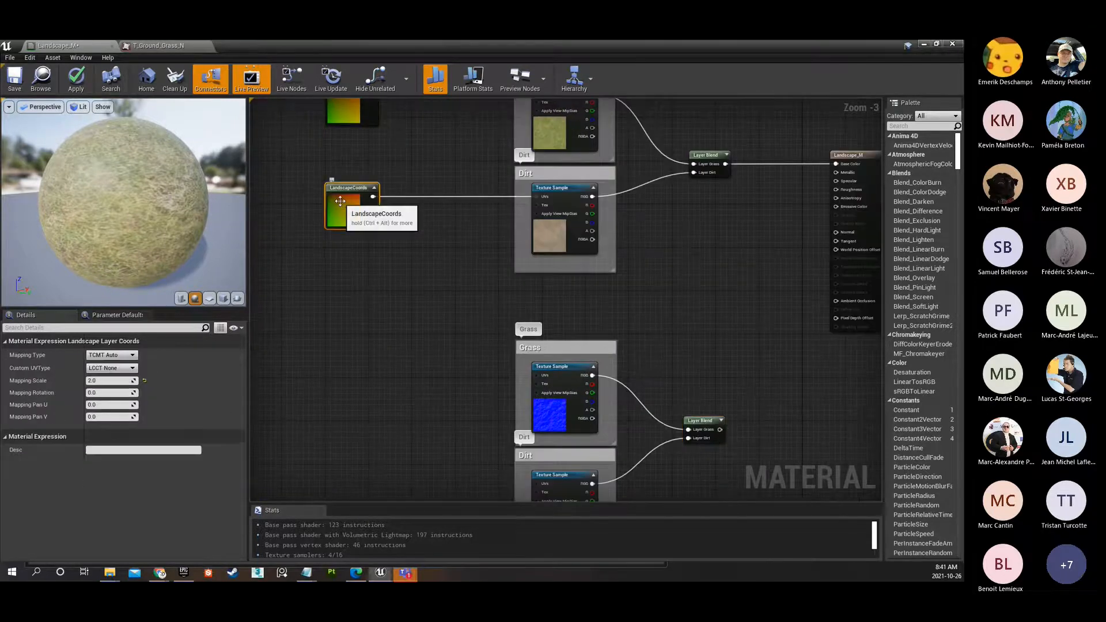
key(ctrl+v)
drag(374, 222, 375, 380)
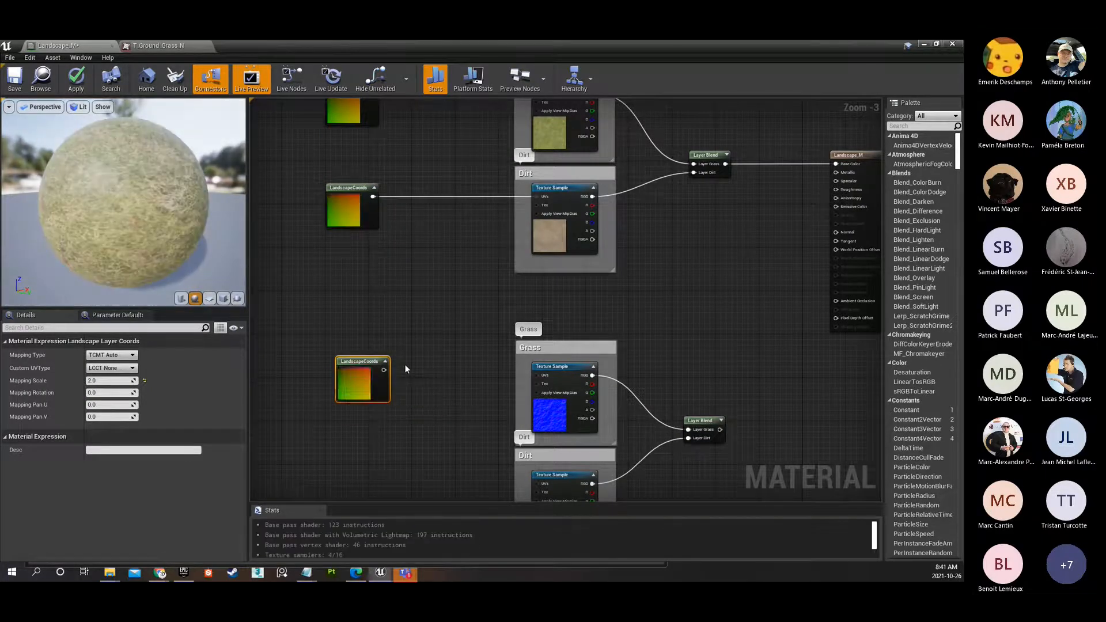
key(Delete)
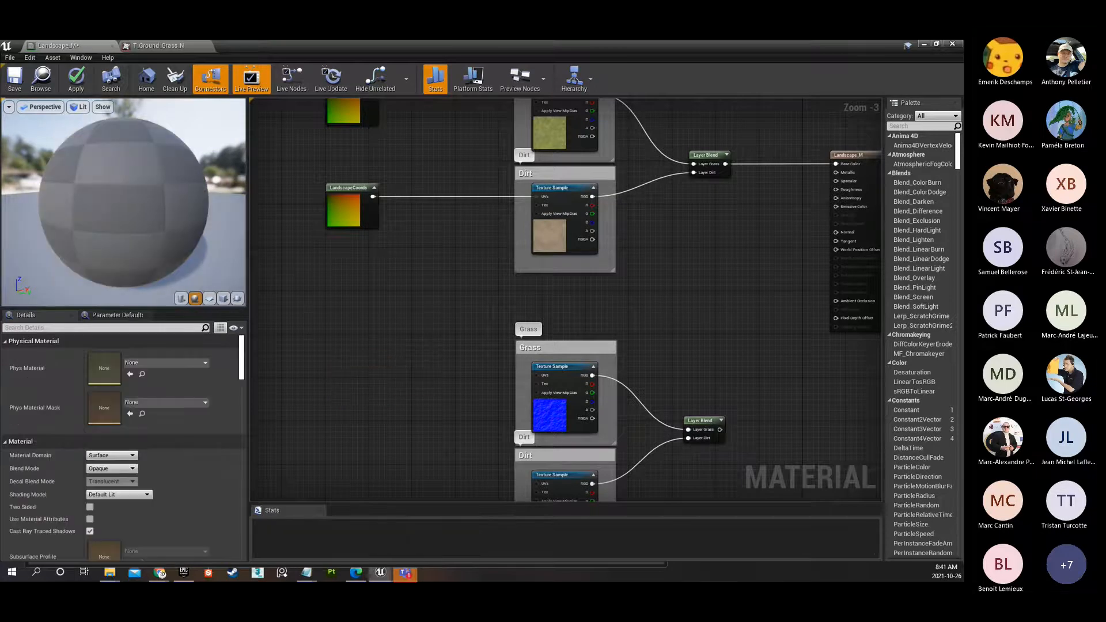
Move the LandscapeCoords node feeding the Dirt diffuse sample further down, leaving a gap below the grass one.
right_drag(419, 231, 385, 262)
scroll(385, 261, down, 1)
click(339, 190)
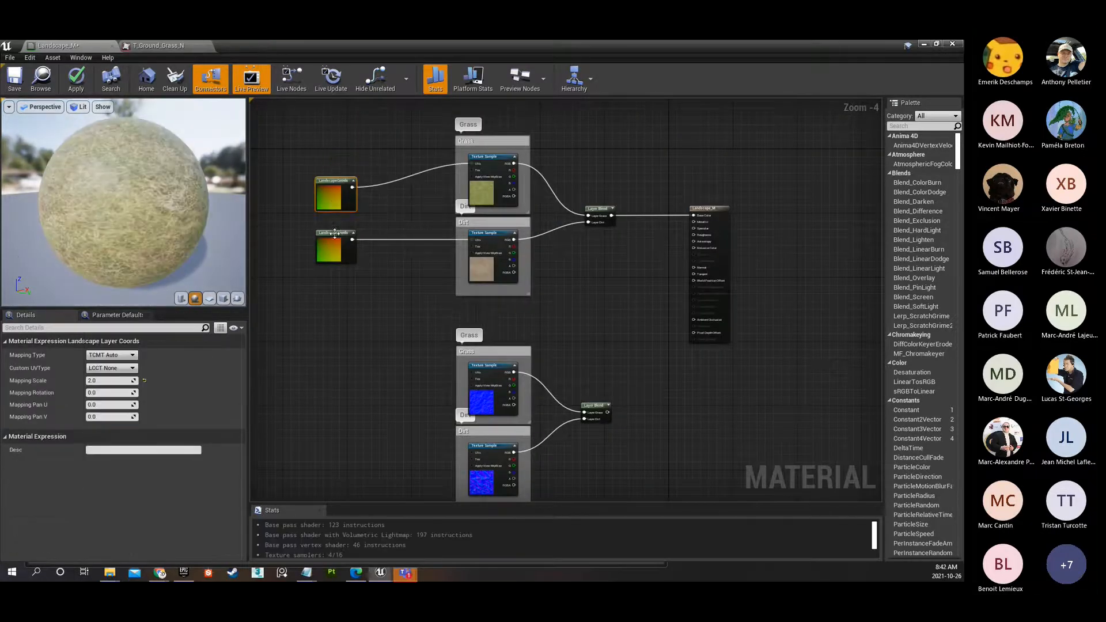
drag(334, 233, 338, 275)
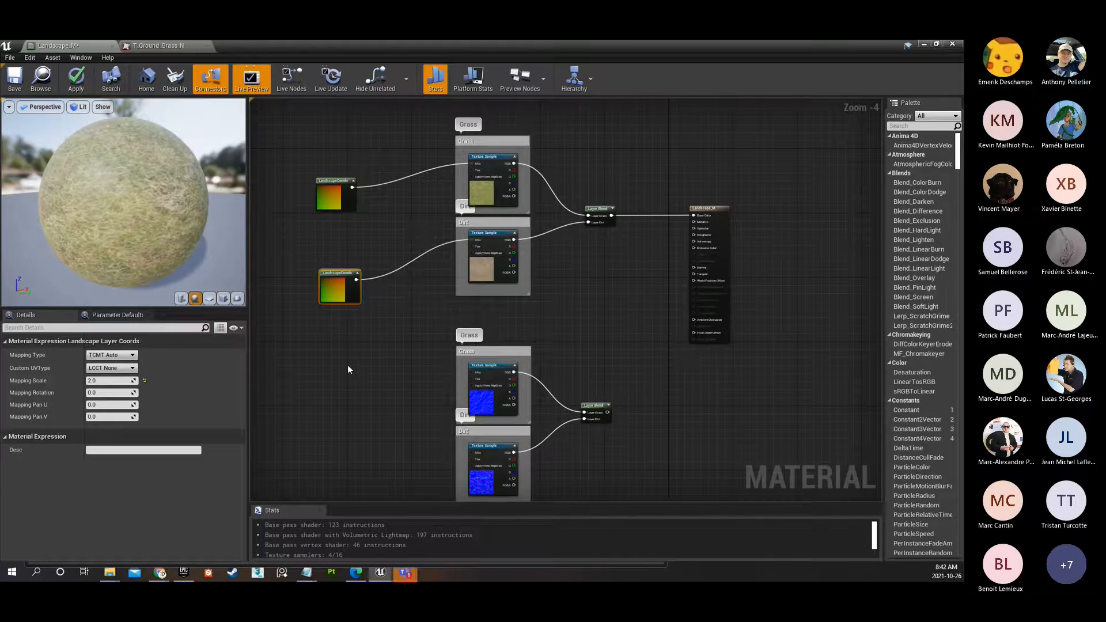
Collapse the Stats area below the graph to enlarge the node workspace.
right_drag(576, 331, 493, 316)
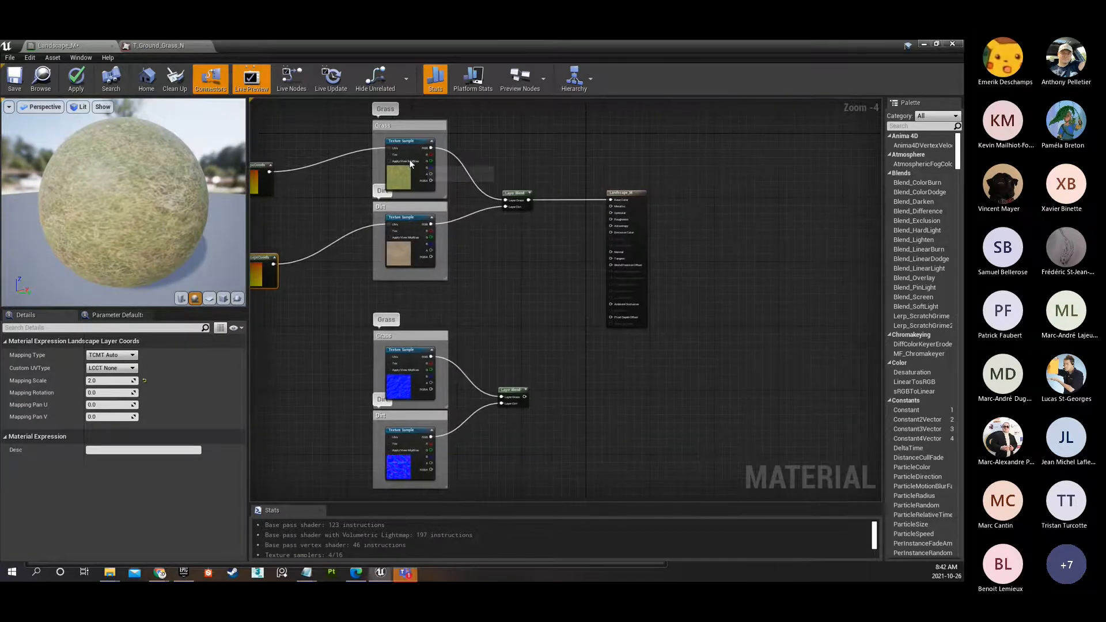
scroll(285, 143, up, 1)
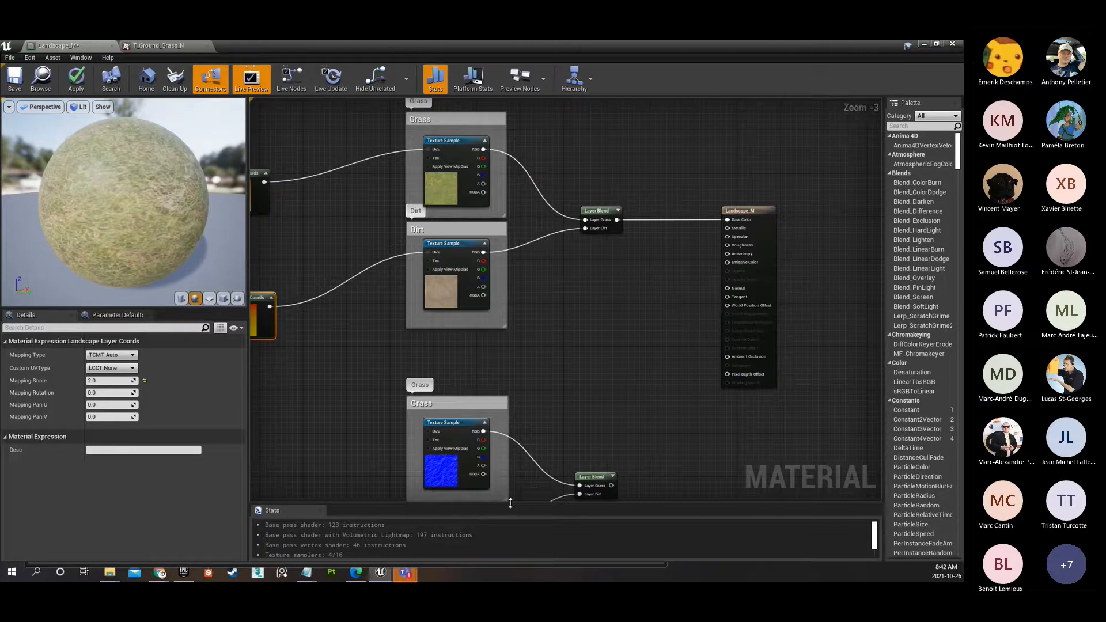
drag(510, 502, 510, 547)
mouse_move(617, 351)
right_down()
mouse_move(622, 370)
mouse_move(631, 335)
mouse_move(635, 344)
right_up()
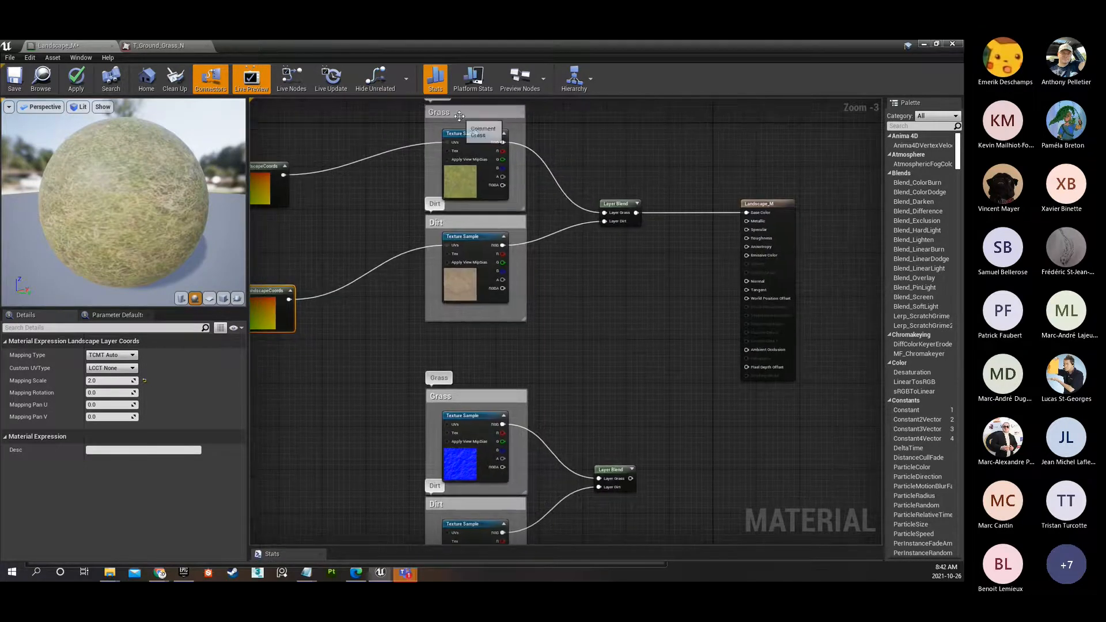
Connect the grass LandscapeCoords output to the Grass normal sample's UVs as well, and move that coordinates node lower.
click(455, 112)
click(460, 399)
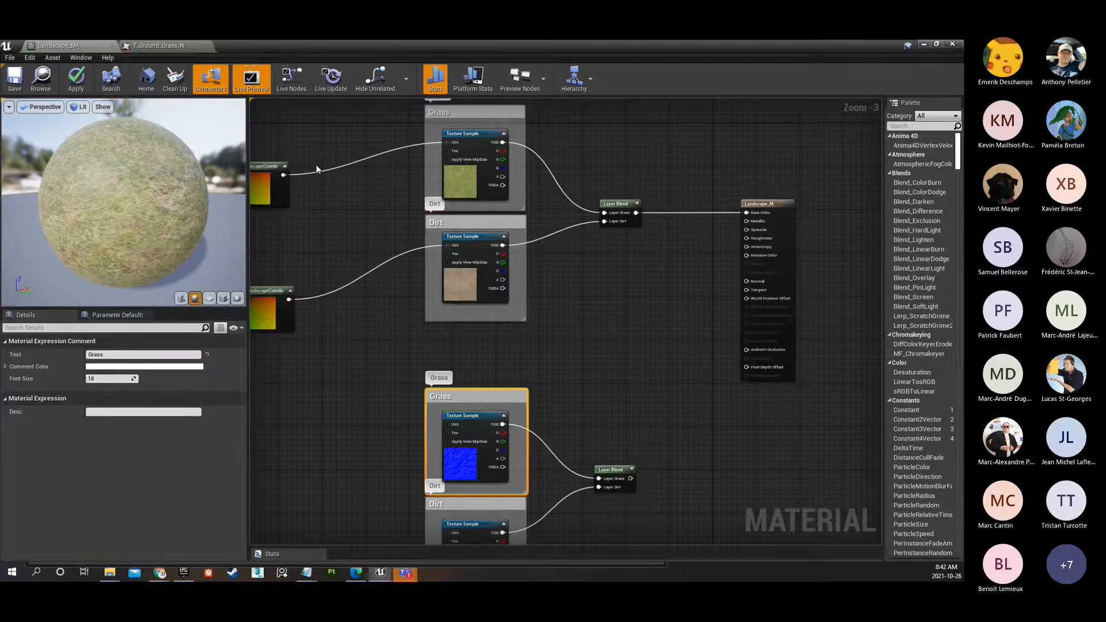
click(255, 173)
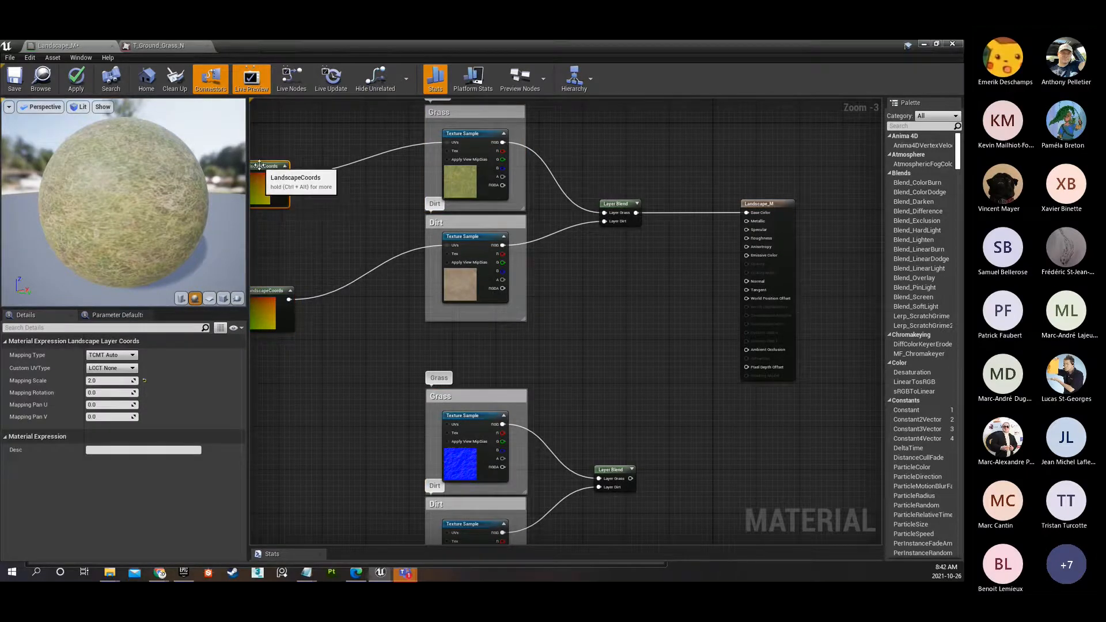
right_drag(254, 172, 266, 173)
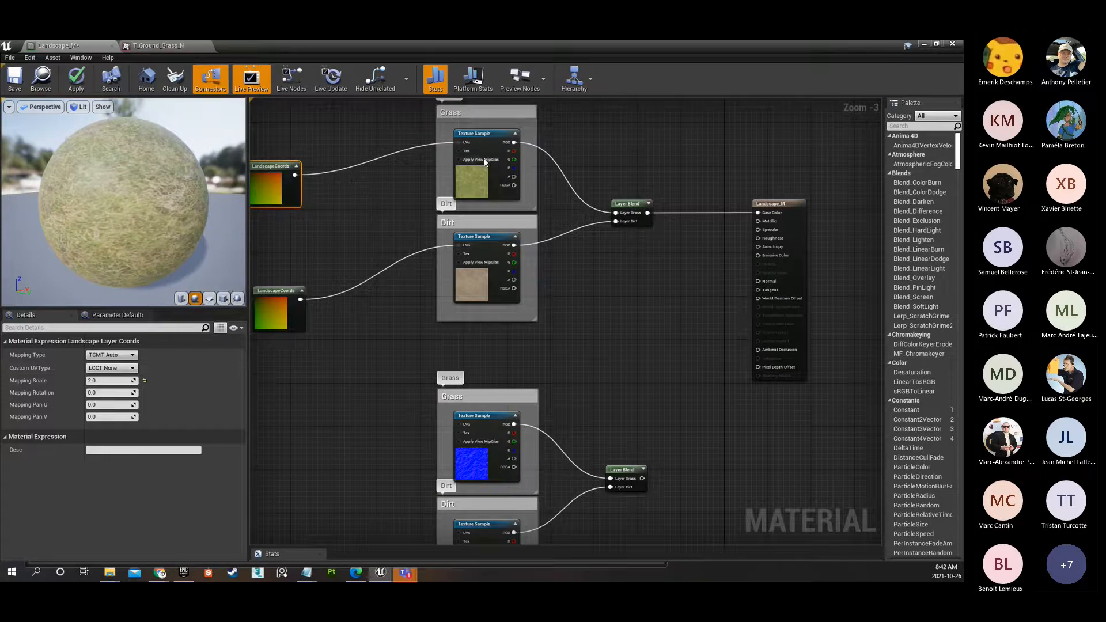
click(479, 178)
click(472, 452)
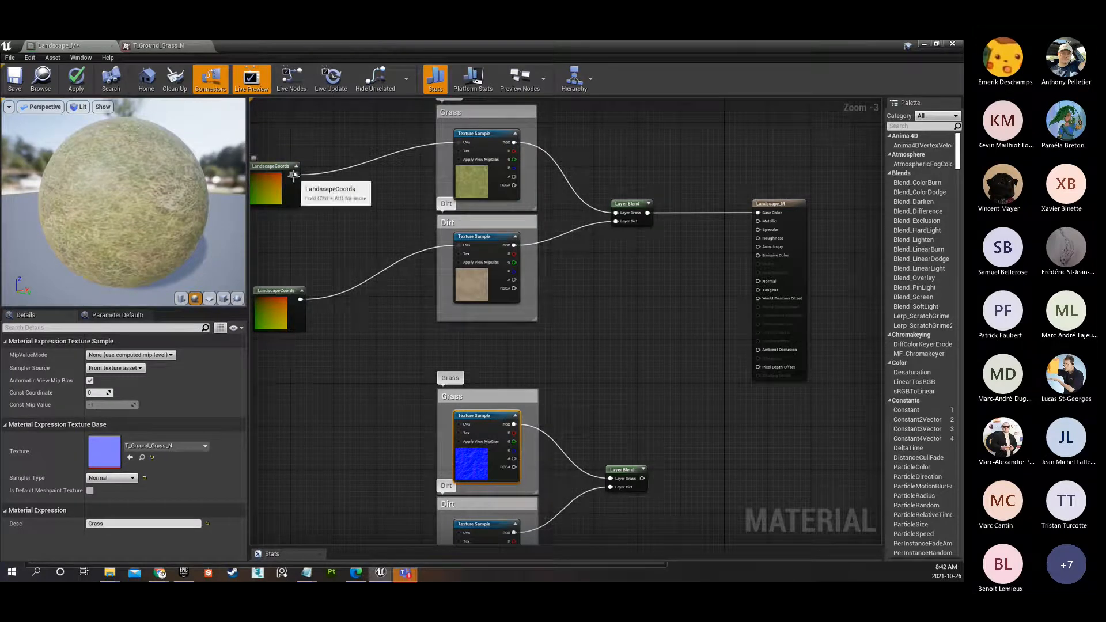
drag(295, 174, 458, 424)
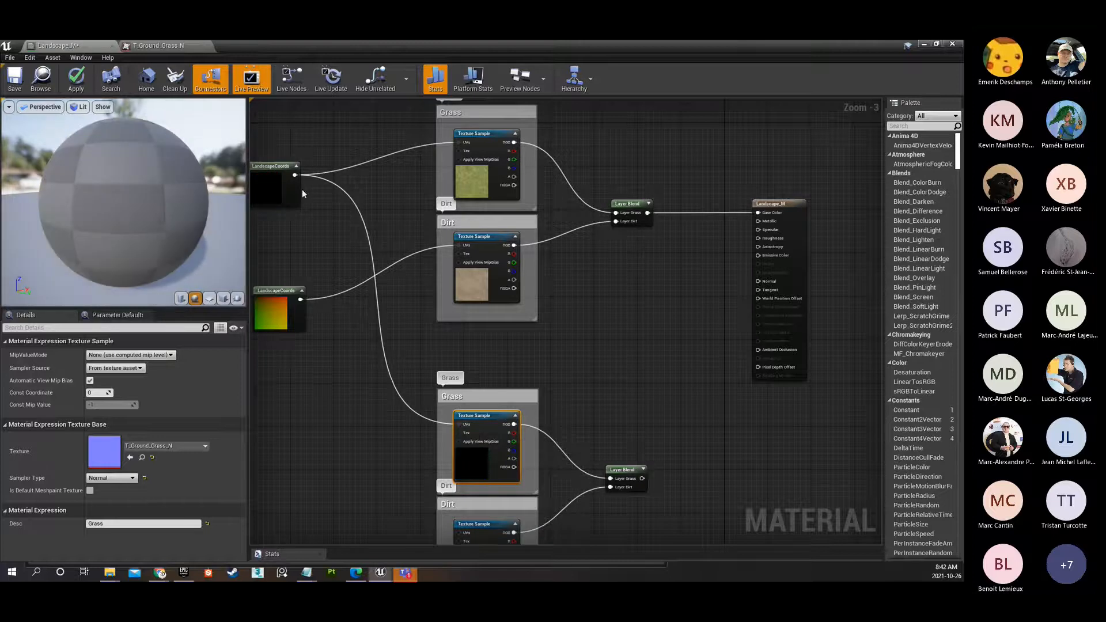
drag(268, 164, 268, 224)
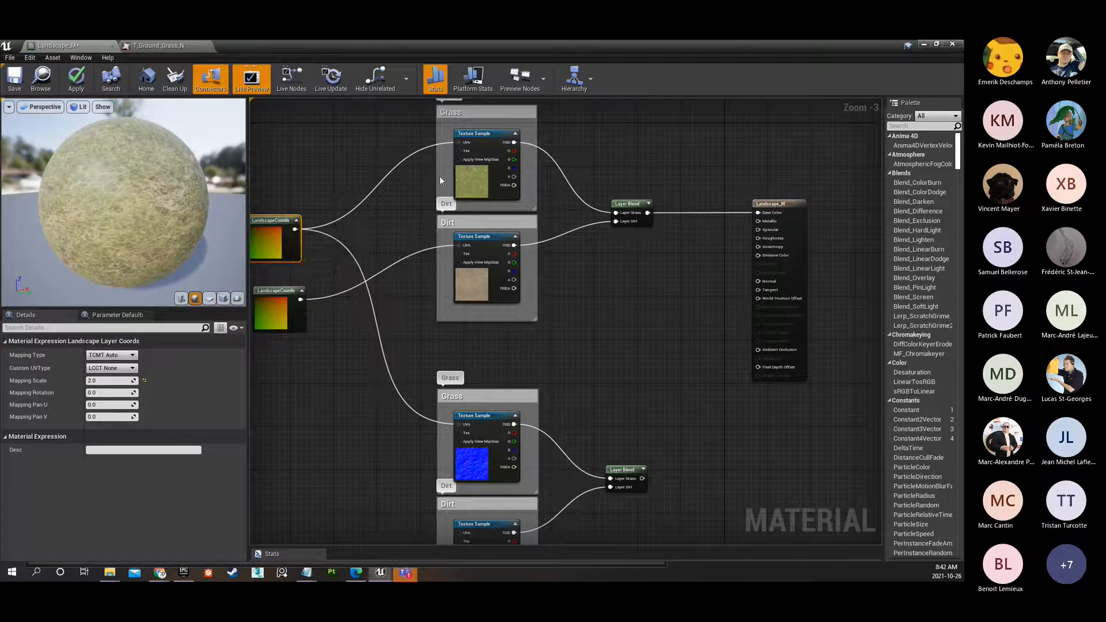
click(477, 144)
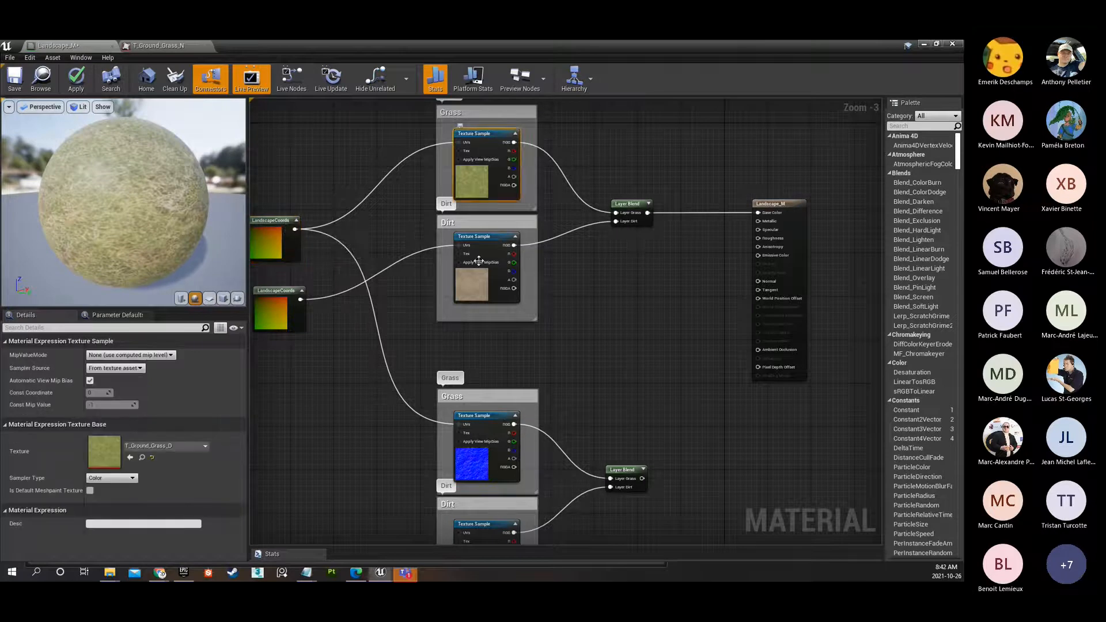
click(474, 420)
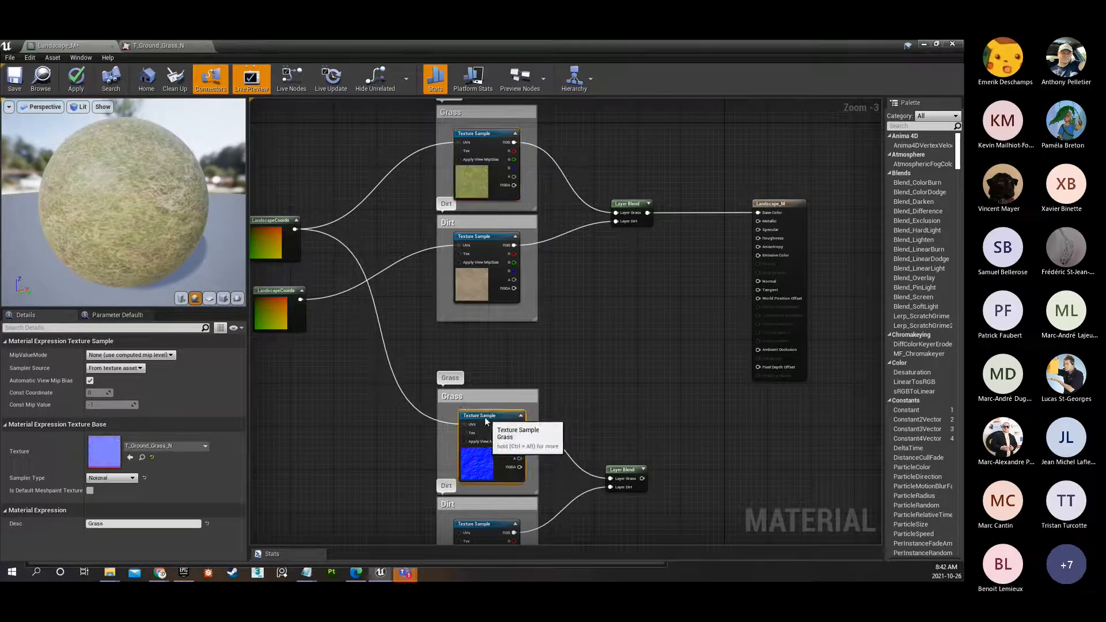
Connect the dirt LandscapeCoords output to the Dirt normal sample's UVs as well, and move that coordinates node lower.
click(299, 311)
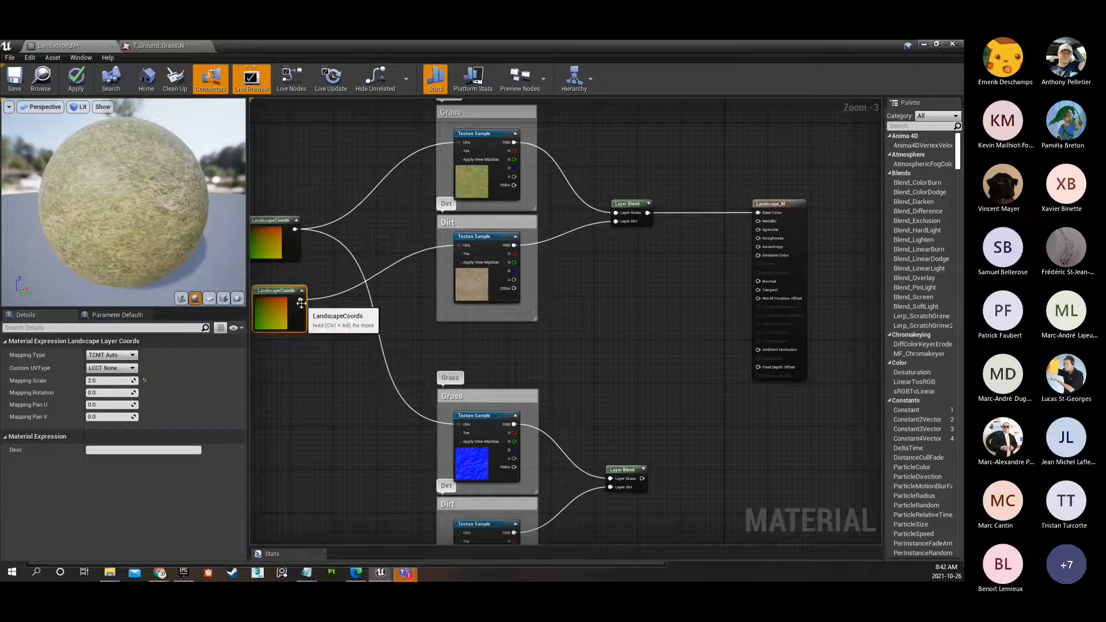
drag(297, 306, 459, 492)
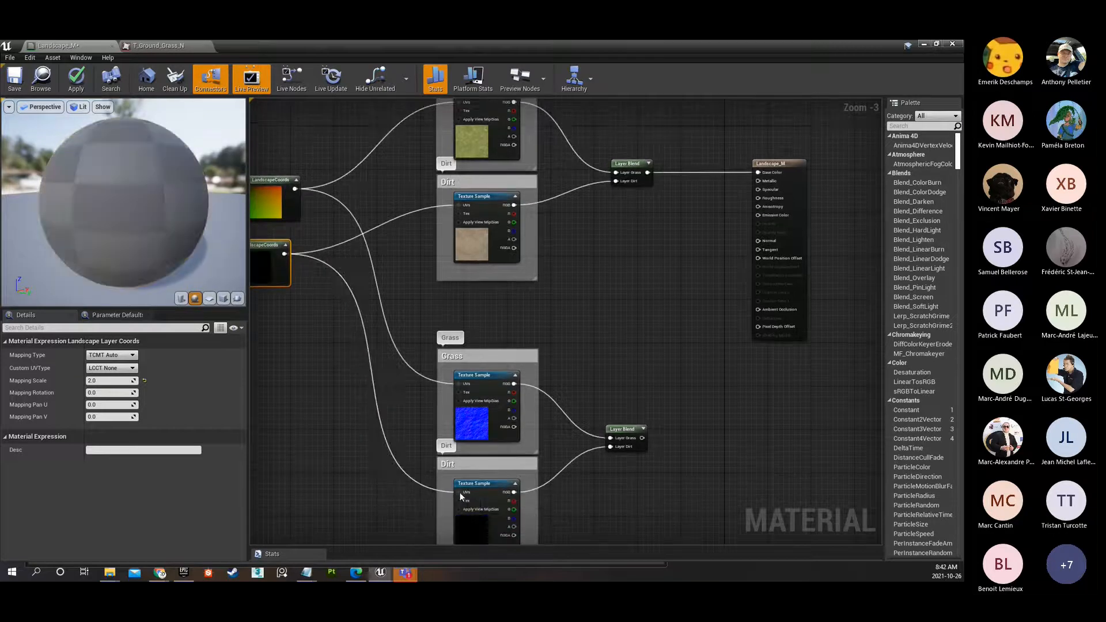
right_drag(317, 273, 407, 305)
drag(347, 276, 357, 352)
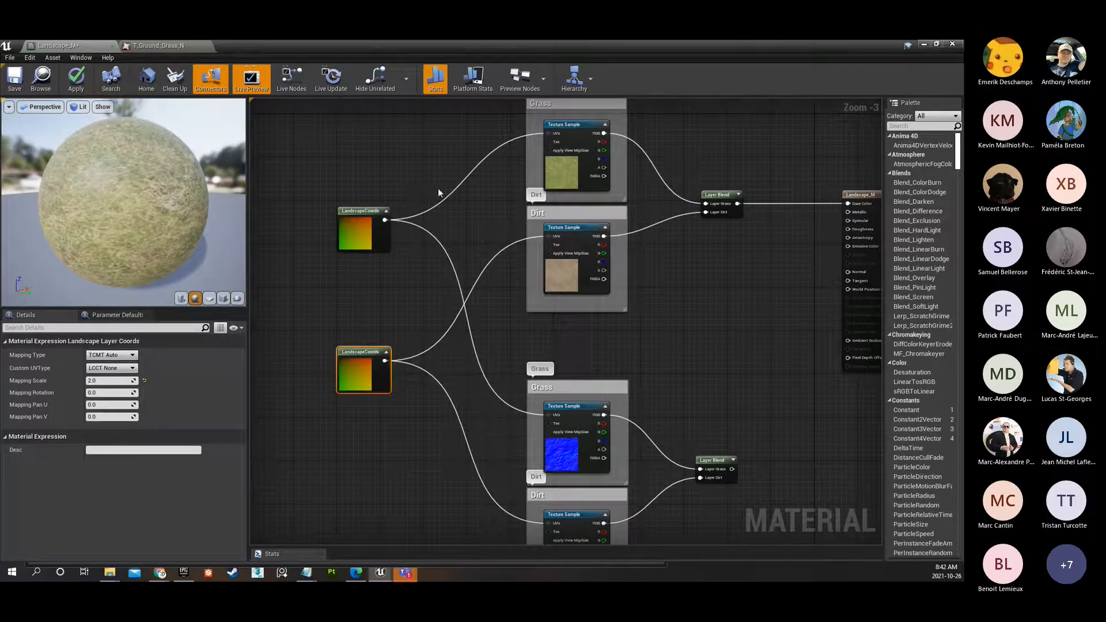
Review the shared LandscapeCoords wiring across the whole graph and select the Grass comment box around the diffuse sample.
click(363, 222)
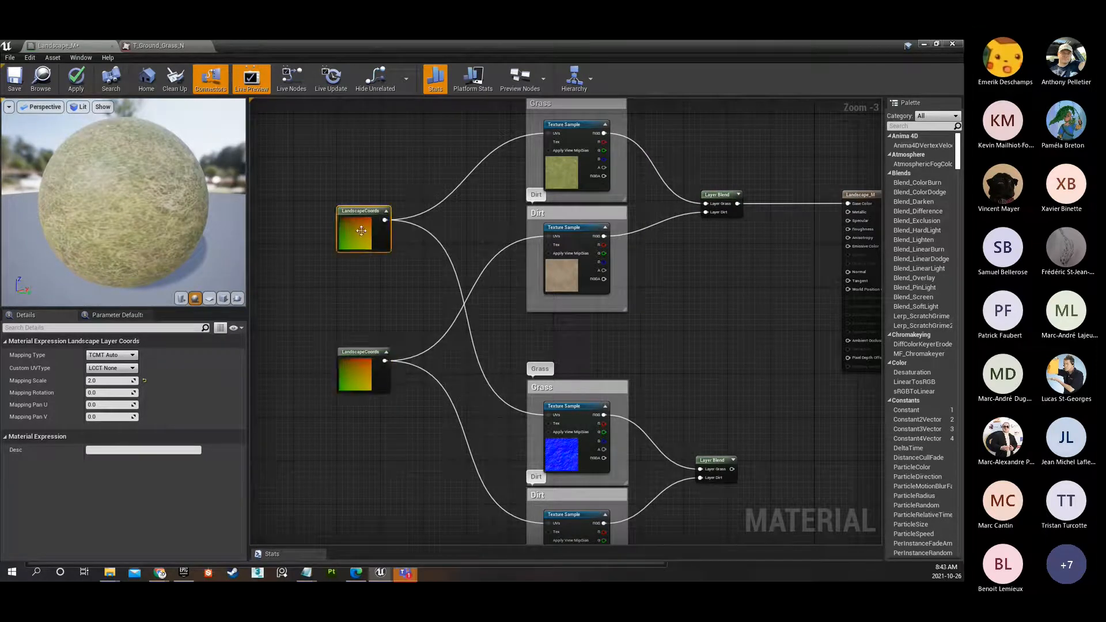
scroll(369, 236, down, 1)
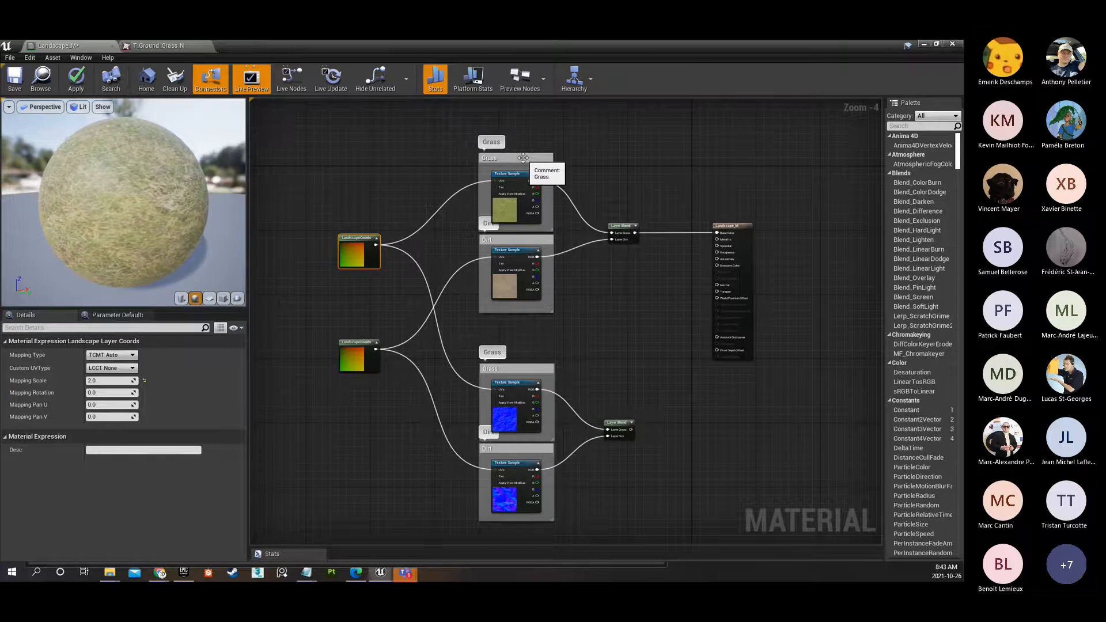
click(523, 158)
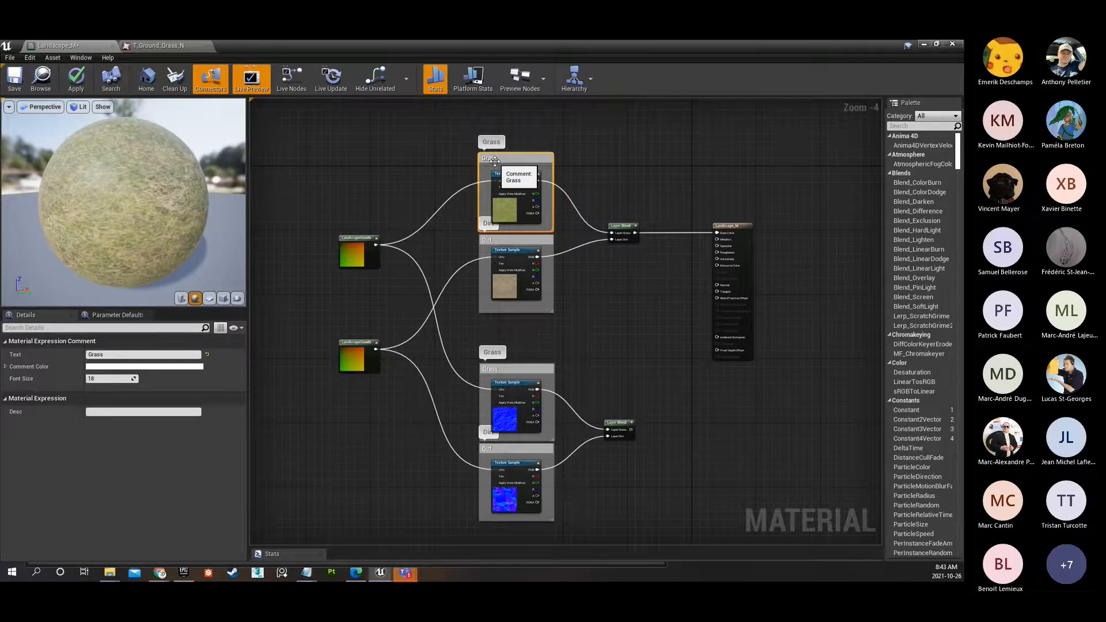
Connect the output of the normal-map Layer Blend to the Normal input of the Landscape_M material node.
mouse_move(519, 384)
mouse_down()
mouse_move(517, 240)
mouse_move(534, 392)
mouse_move(520, 382)
mouse_up()
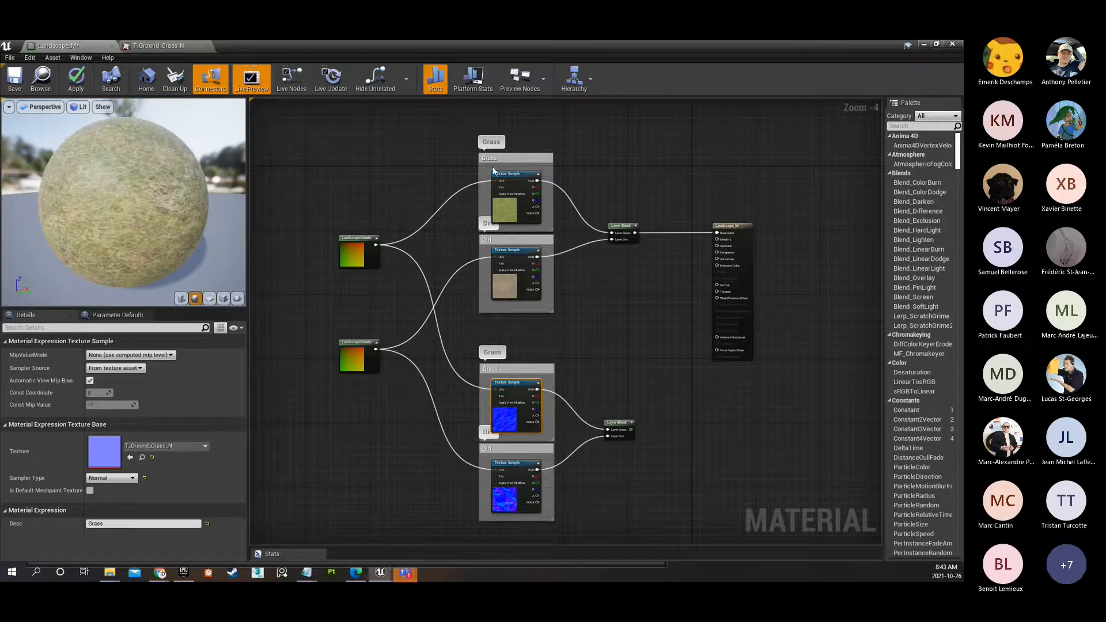
drag(450, 127, 595, 296)
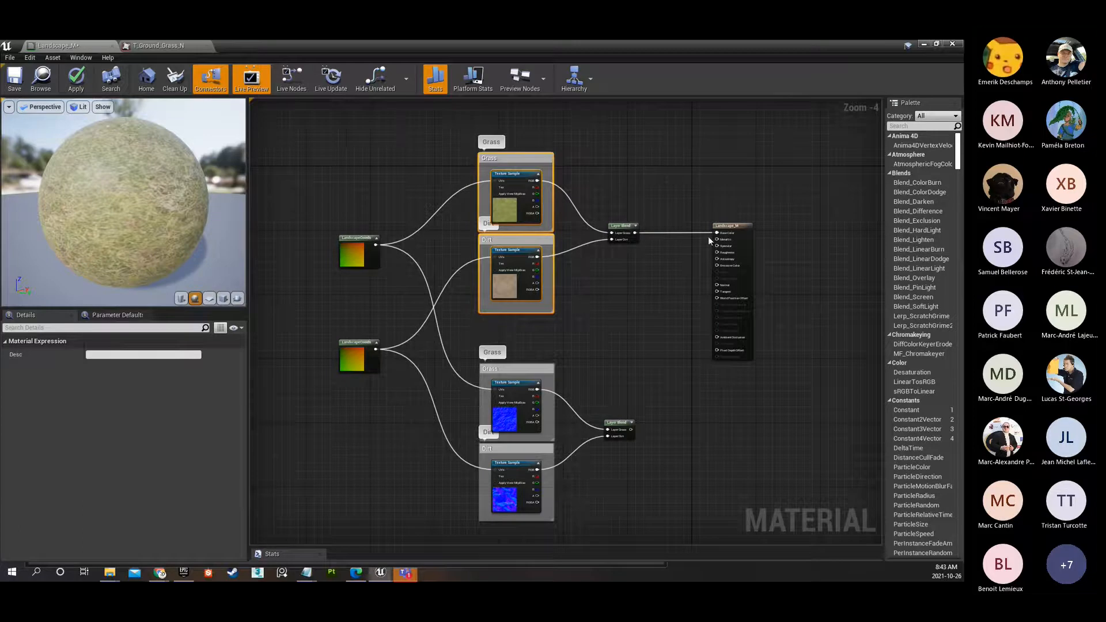
drag(469, 336, 596, 506)
scroll(669, 427, up, 2)
right_drag(668, 431, 471, 422)
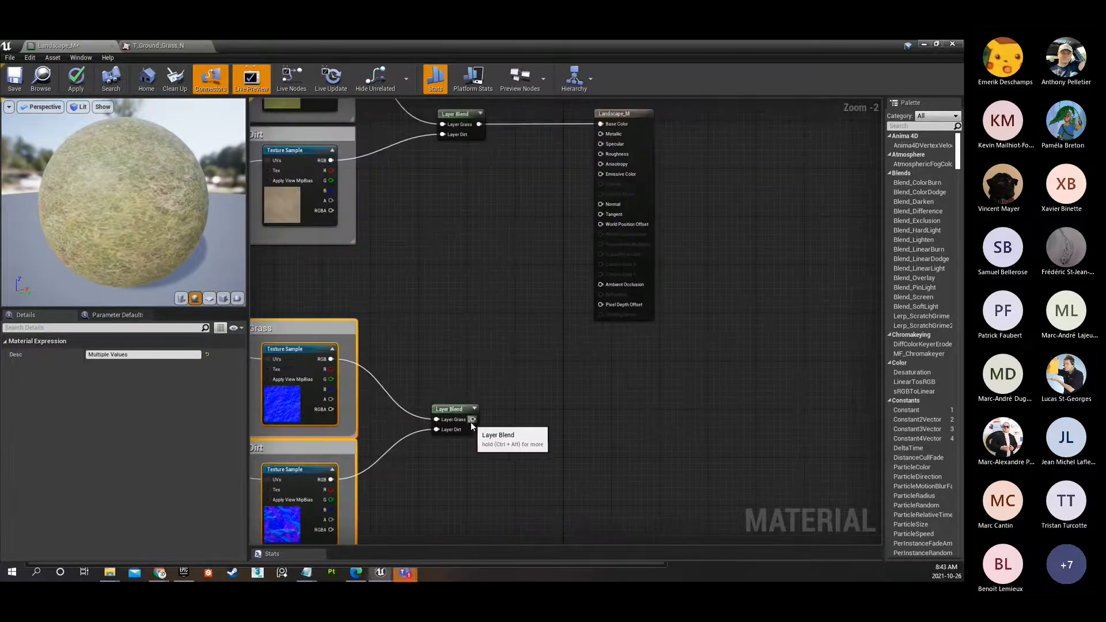
click(470, 414)
drag(472, 413, 601, 203)
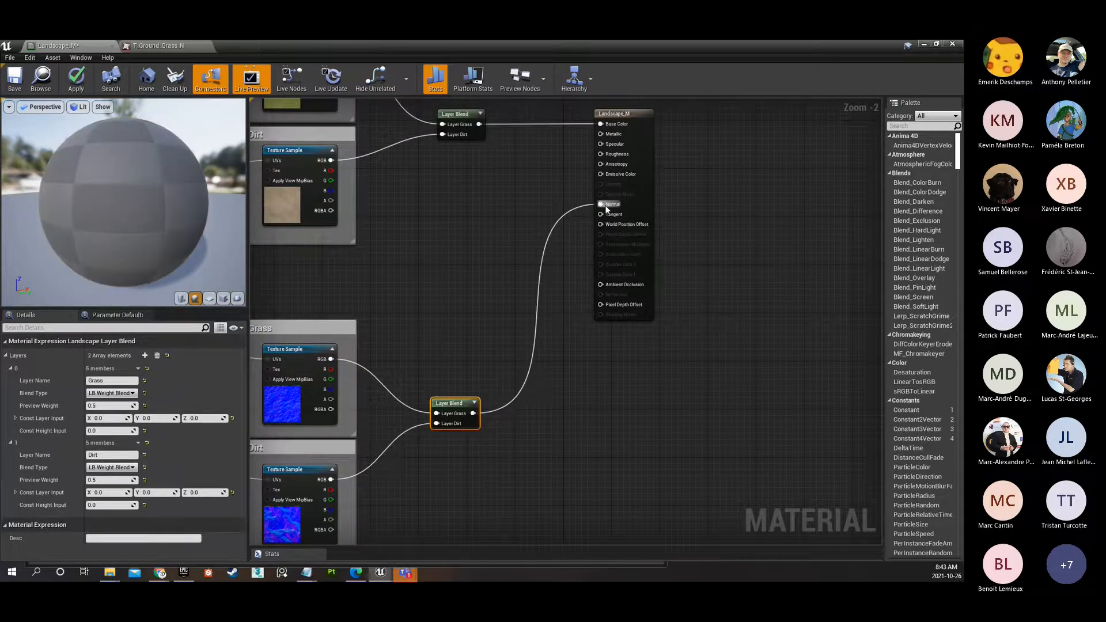
Review the LandscapeCoords settings and the textures of the diffuse and normal samples, repositioning the grass coordinates node slightly.
scroll(532, 301, down, 3)
right_drag(471, 304, 642, 343)
scroll(643, 305, up, 1)
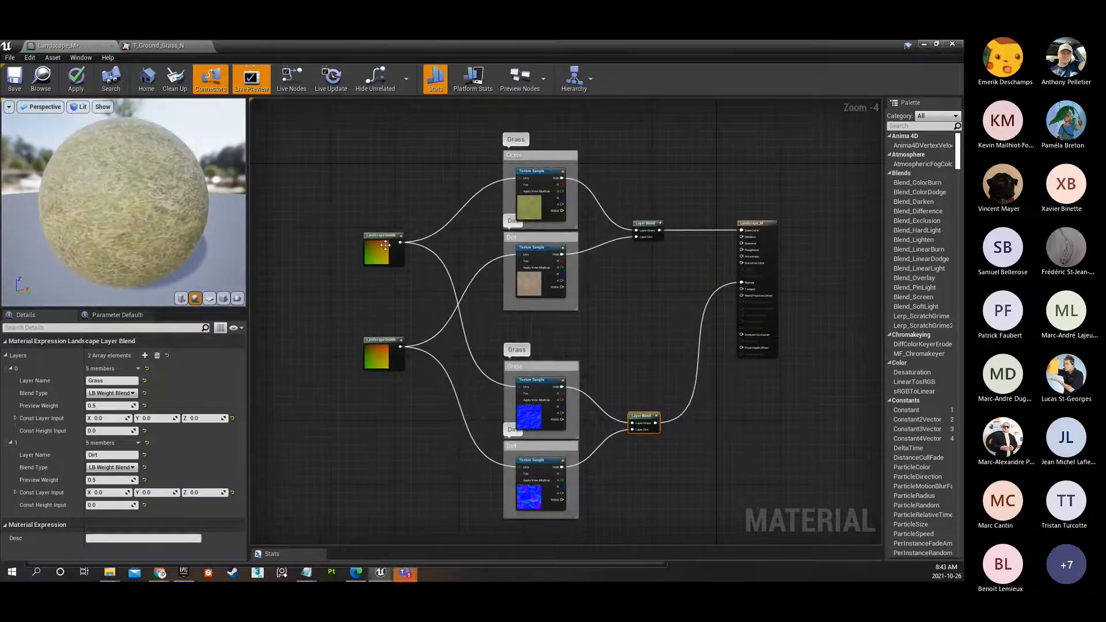
click(385, 245)
mouse_move(385, 245)
mouse_down()
mouse_move(372, 224)
mouse_move(380, 238)
mouse_up()
click(385, 352)
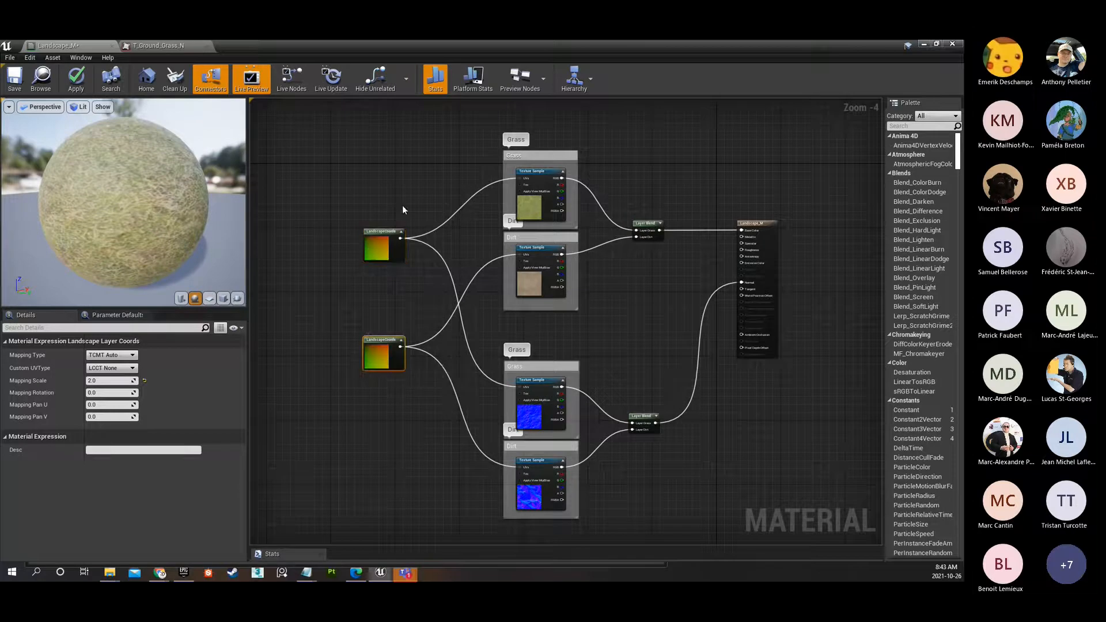
mouse_move(382, 242)
mouse_down()
mouse_move(368, 199)
mouse_move(369, 226)
mouse_move(379, 235)
mouse_move(400, 227)
mouse_move(397, 239)
mouse_up()
click(527, 206)
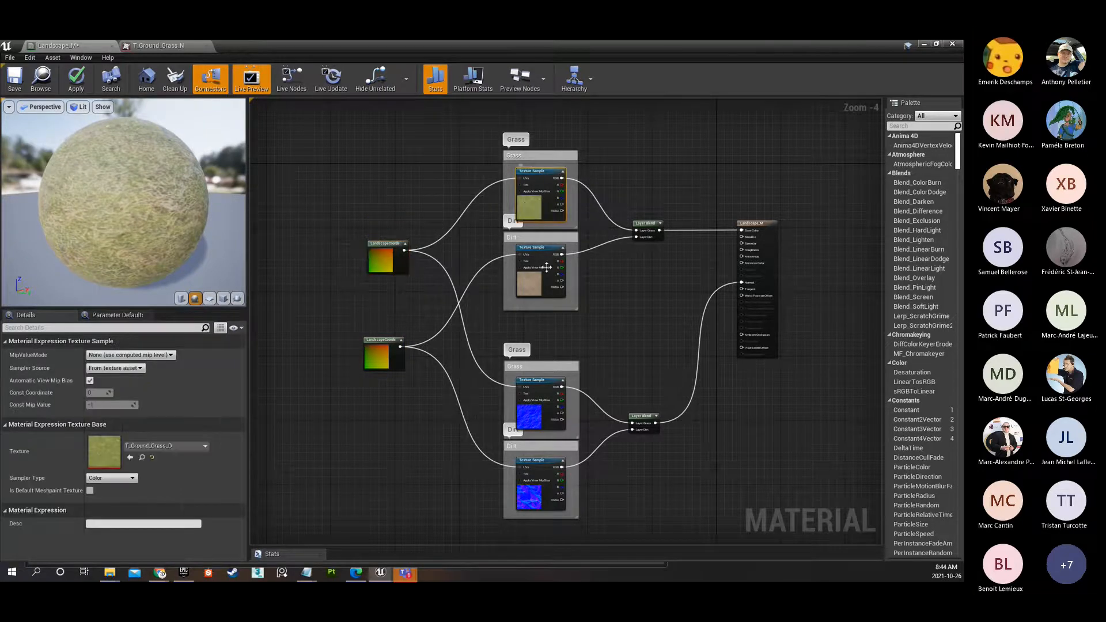
click(534, 260)
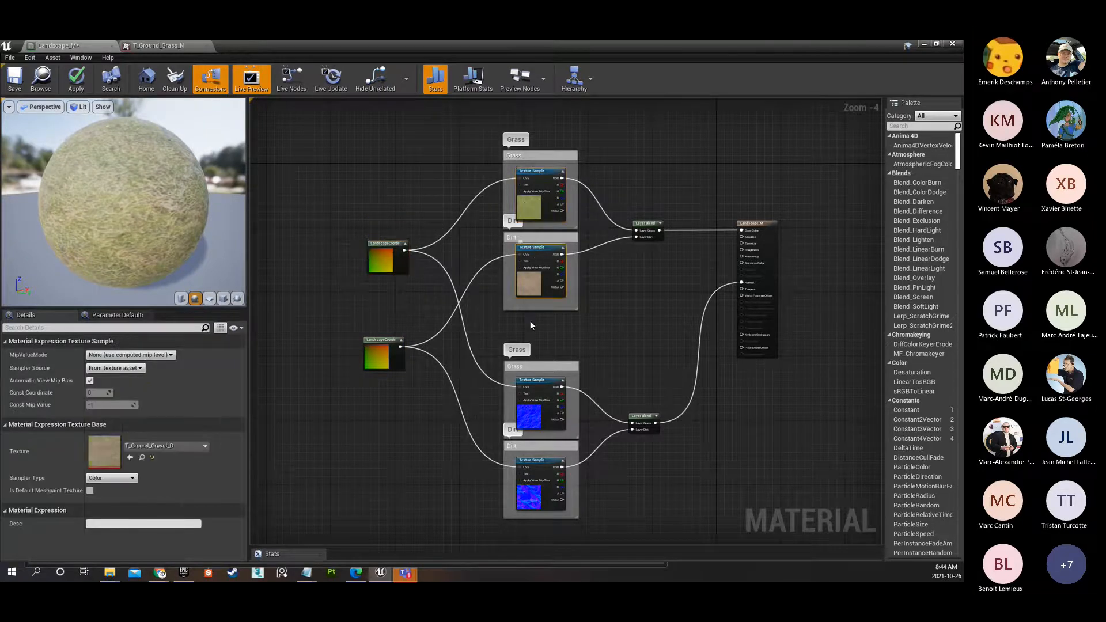
click(541, 475)
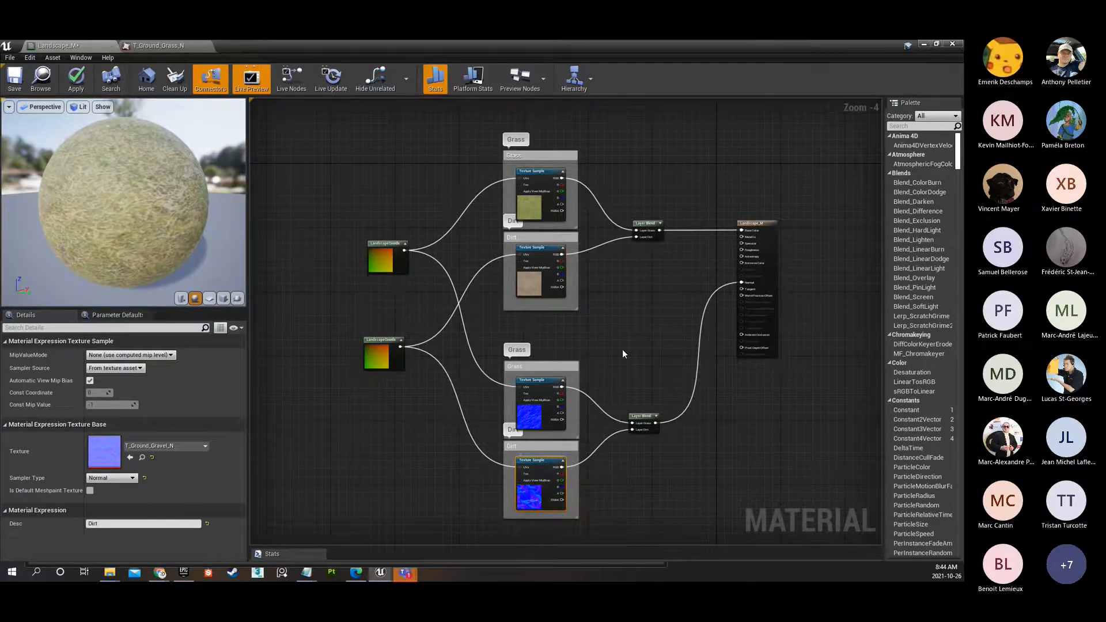
Raise the diffuse Layer Blend node, duplicate the normal Layer Blend, and place the copy between the two existing blends.
right_drag(602, 300, 515, 289)
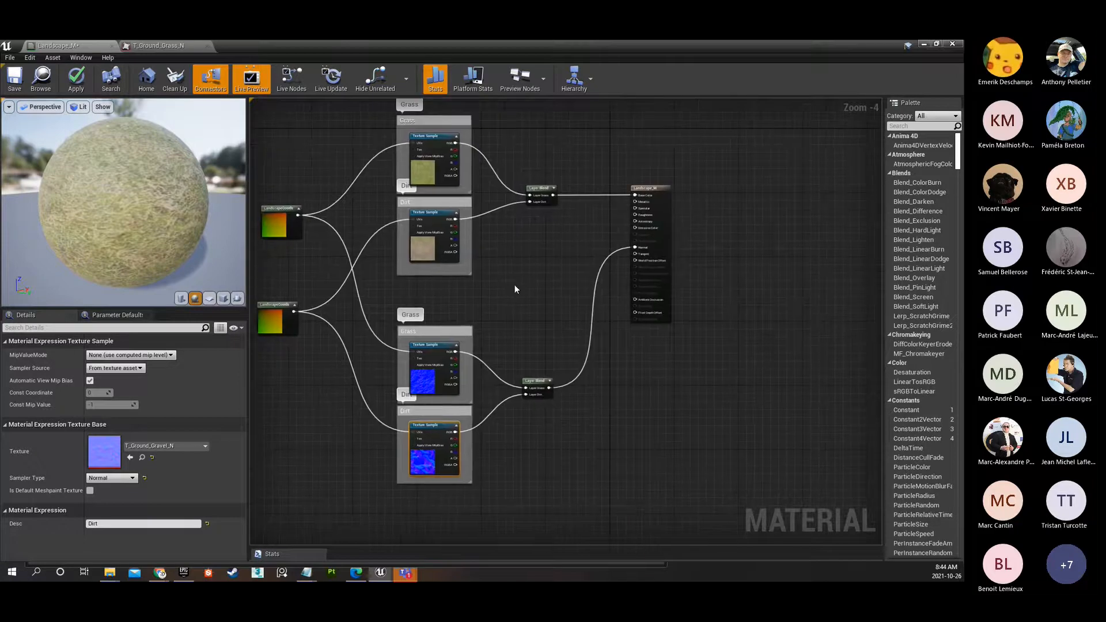
click(540, 191)
drag(539, 190, 523, 179)
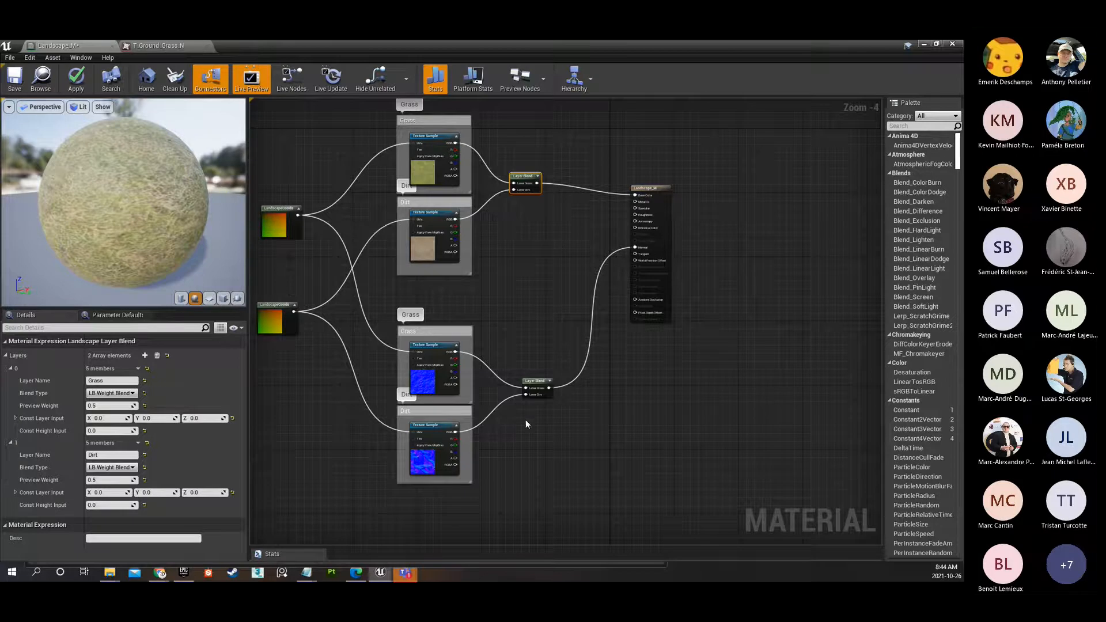
click(535, 392)
key(ctrl+w)
drag(495, 393, 550, 252)
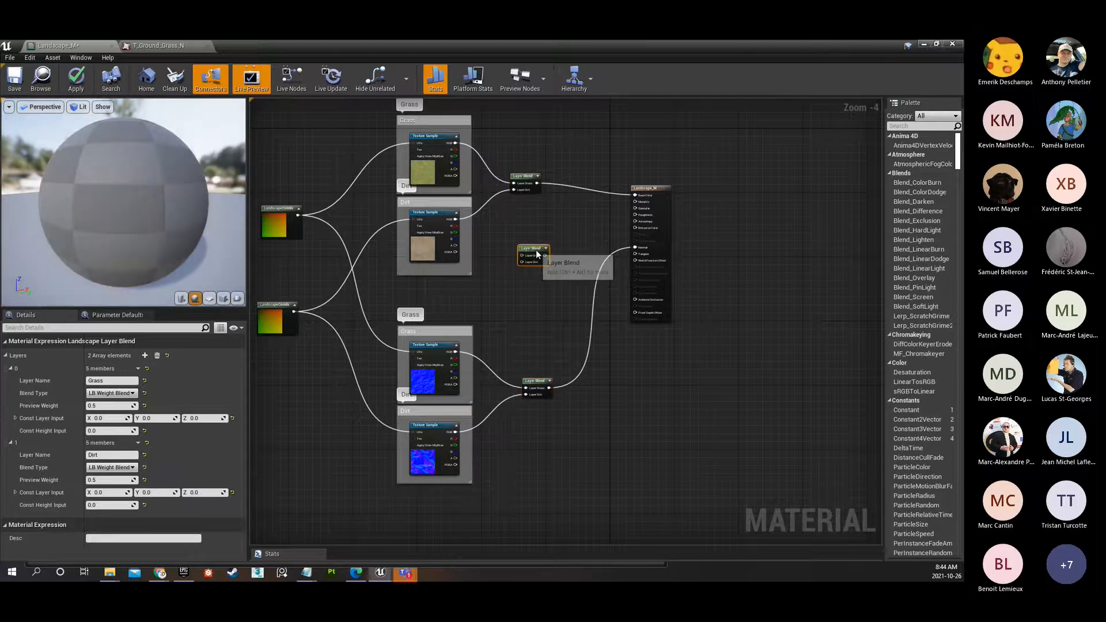
Add two Constant nodes beside the copied Layer Blend.
scroll(552, 251, up, 3)
right_drag(586, 224, 503, 294)
drag(451, 323, 471, 323)
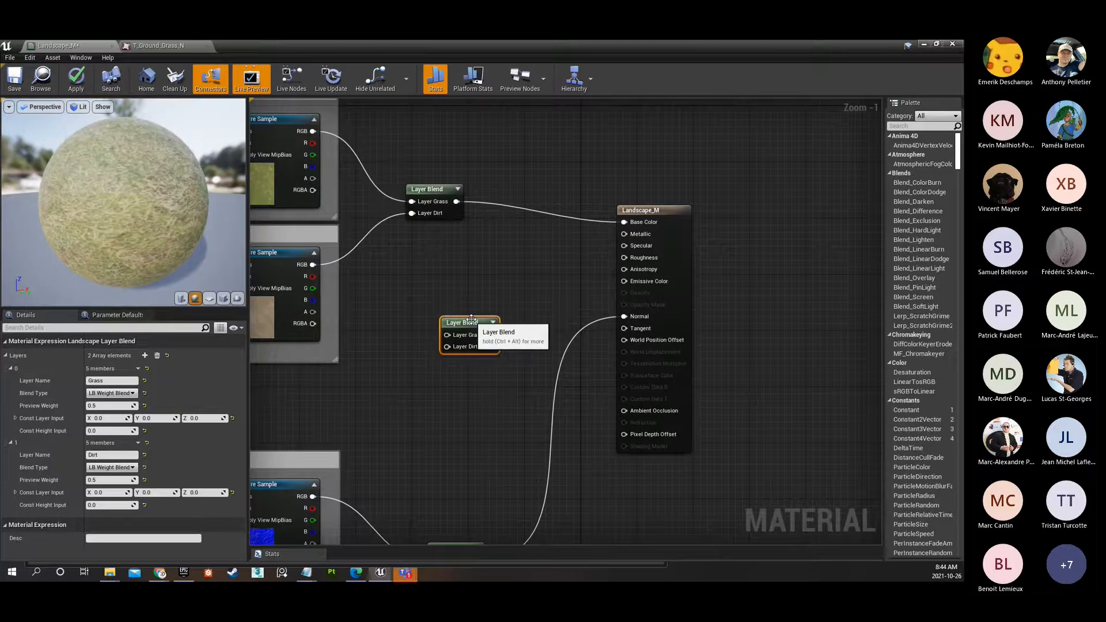
click(379, 309)
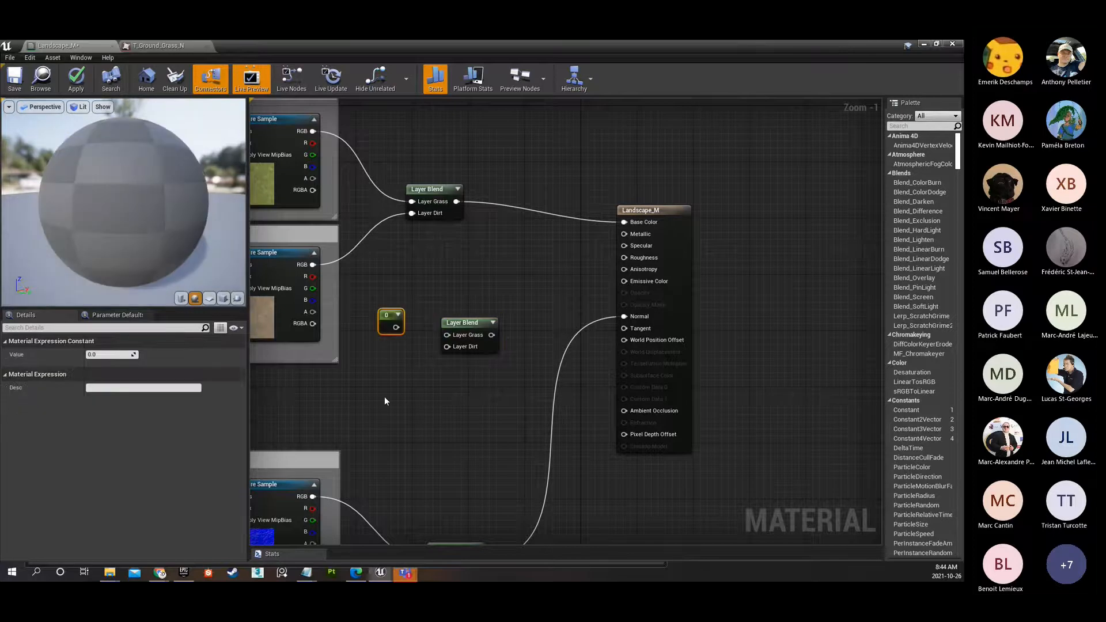
click(386, 363)
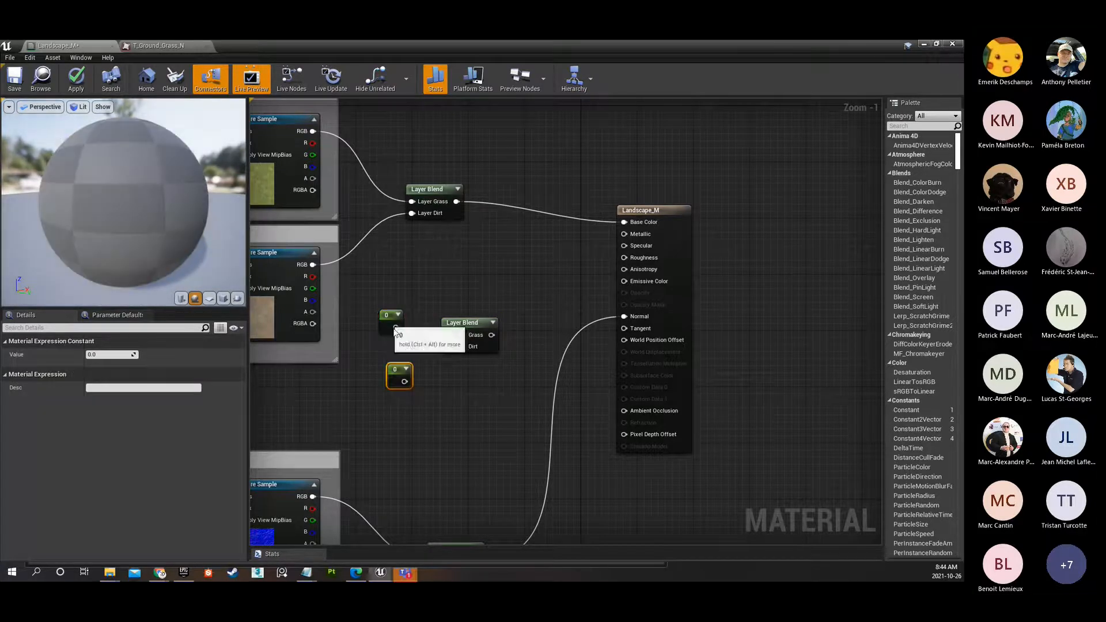
right_click(428, 413)
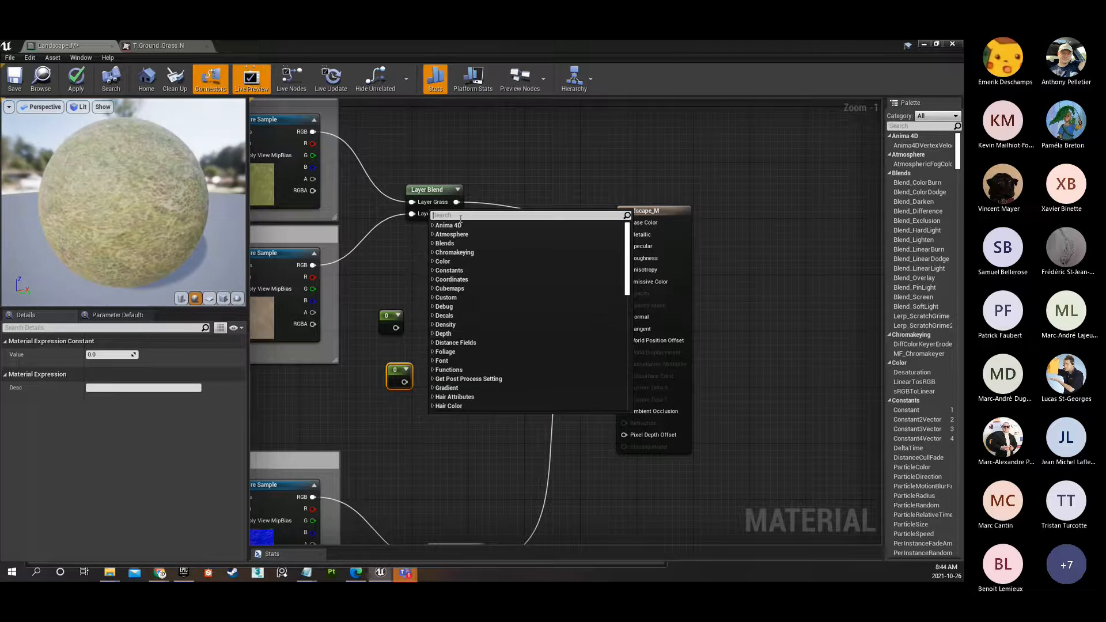
text(constant)
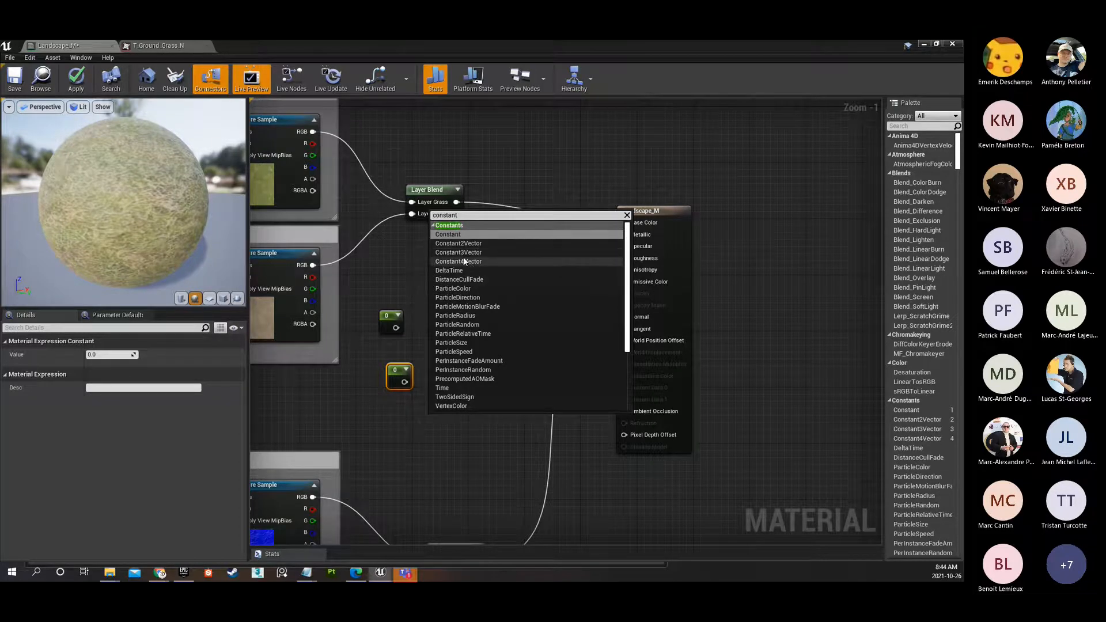
click(453, 236)
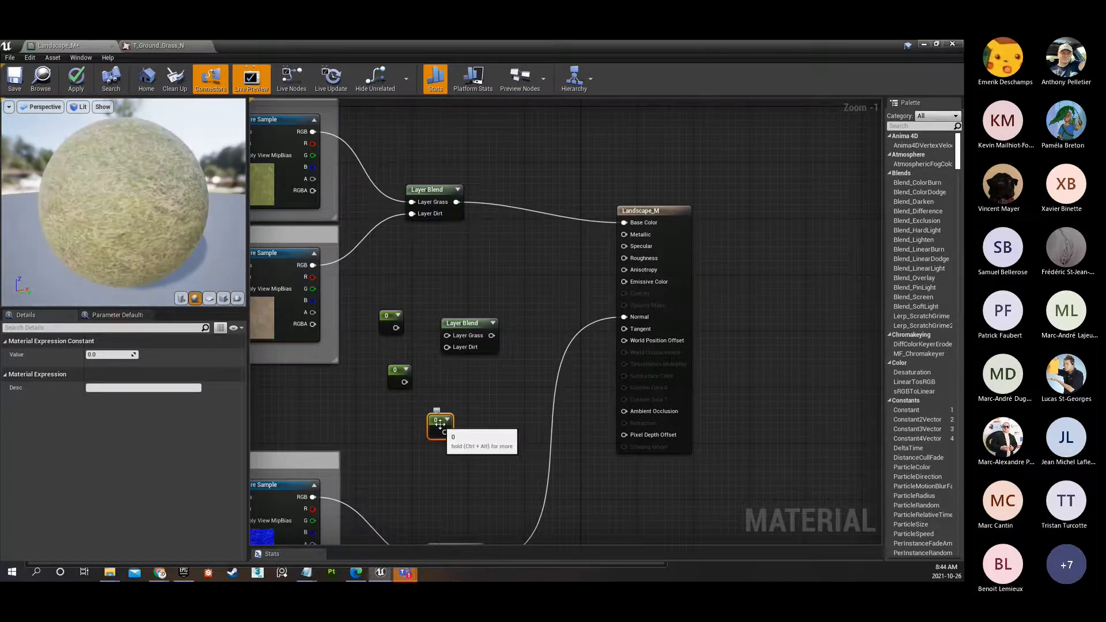
key(Delete)
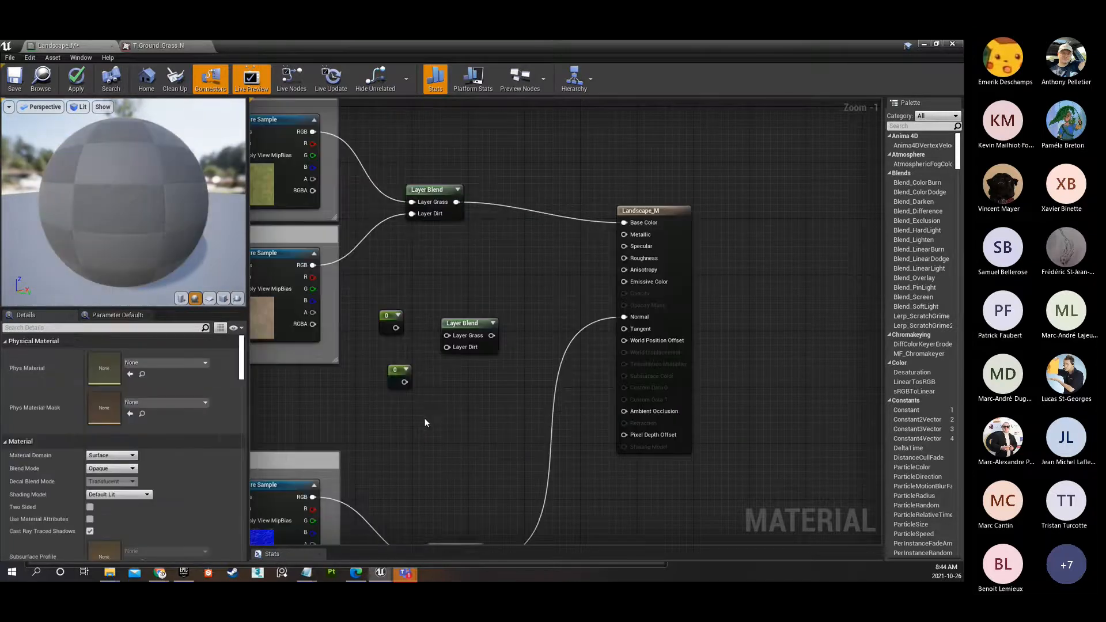
click(396, 278)
key(Delete)
Connect the upper Constant to Layer Grass and the lower Constant to Layer Dirt on the copied Layer Blend, and bring both closer to it.
drag(395, 328, 447, 335)
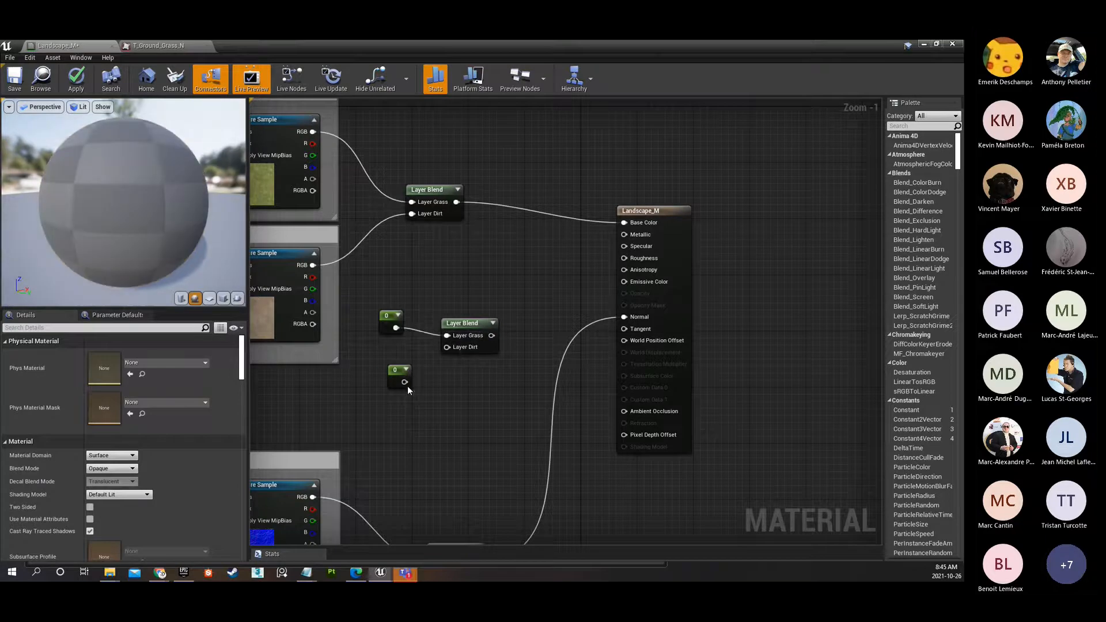
drag(405, 382, 447, 348)
drag(388, 320, 401, 328)
drag(395, 376, 405, 365)
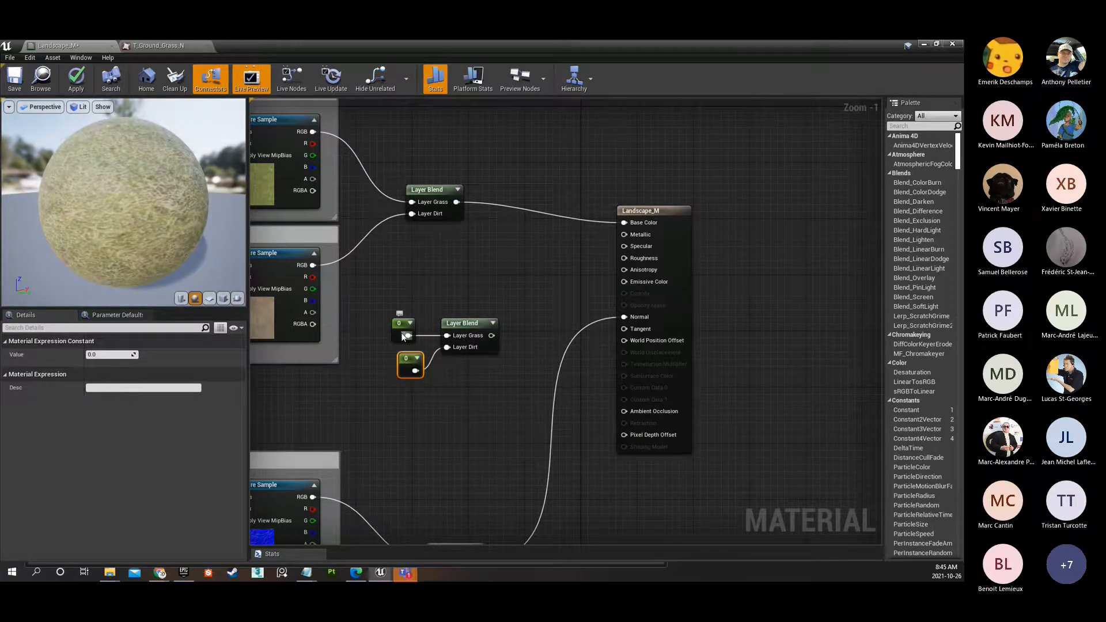
Set both Constant nodes to 0.9 and align the lower one beneath the upper one.
click(93, 355)
text(0.9)
key(Return)
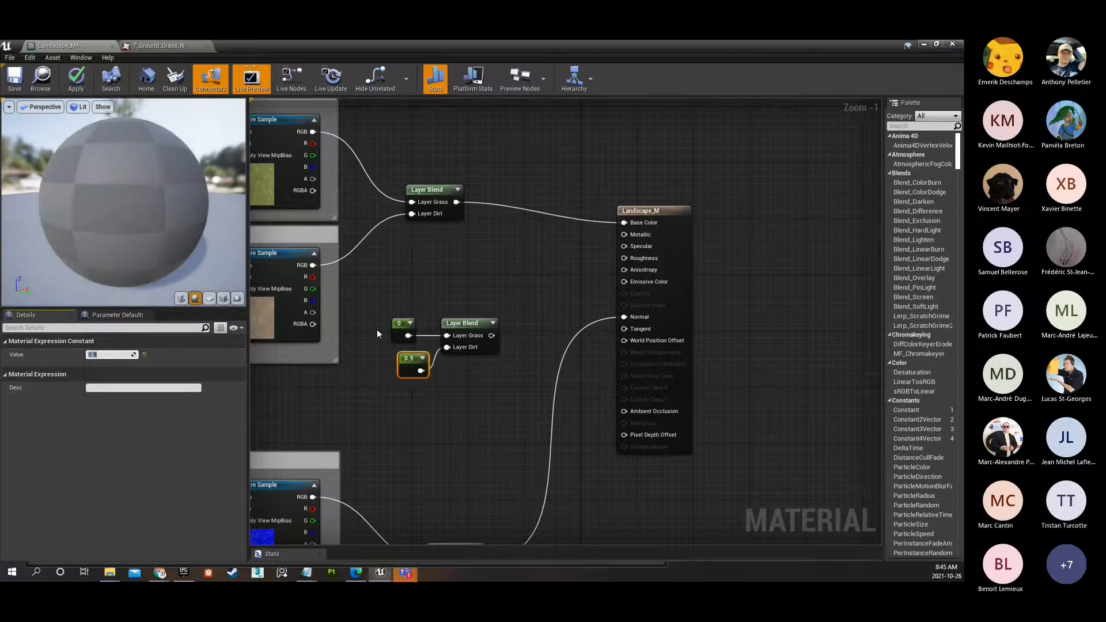
click(402, 333)
click(94, 355)
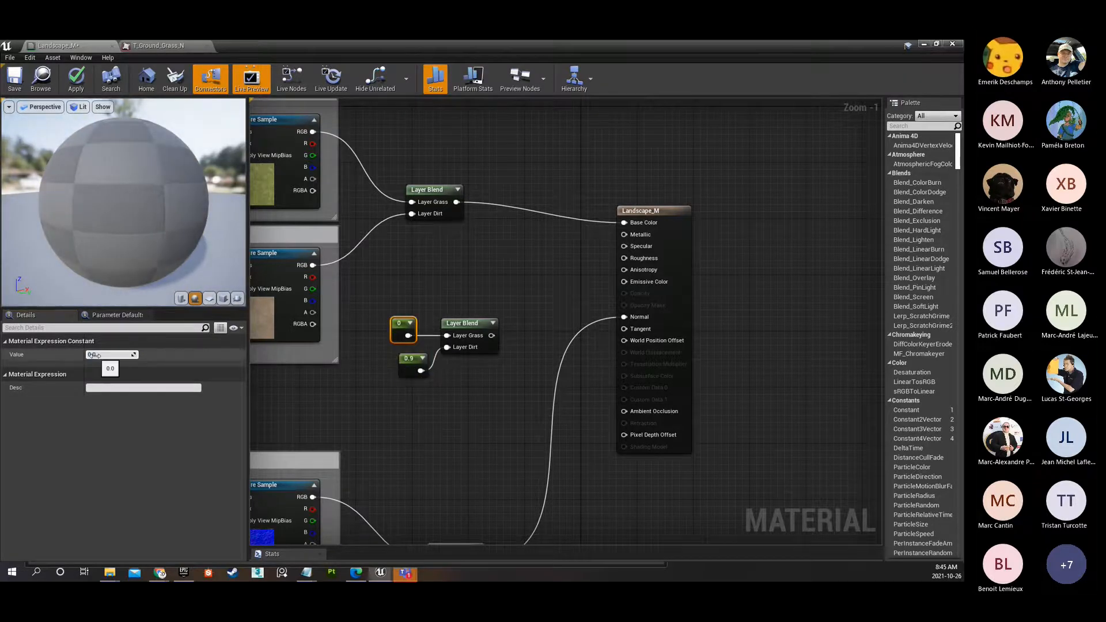
text(.9)
key(Return)
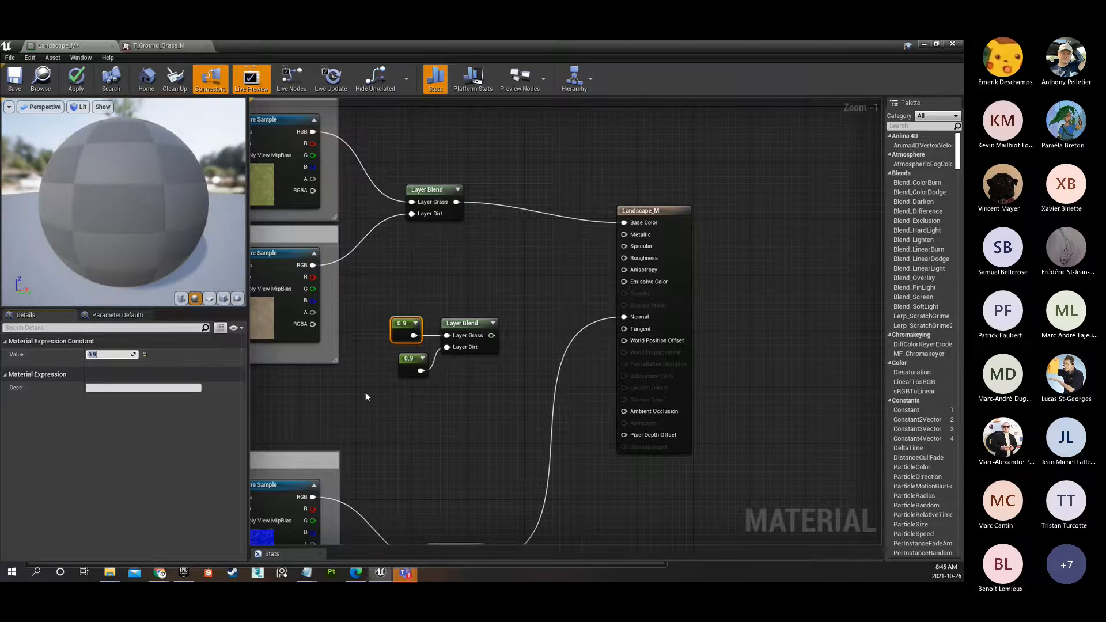
drag(400, 361, 398, 363)
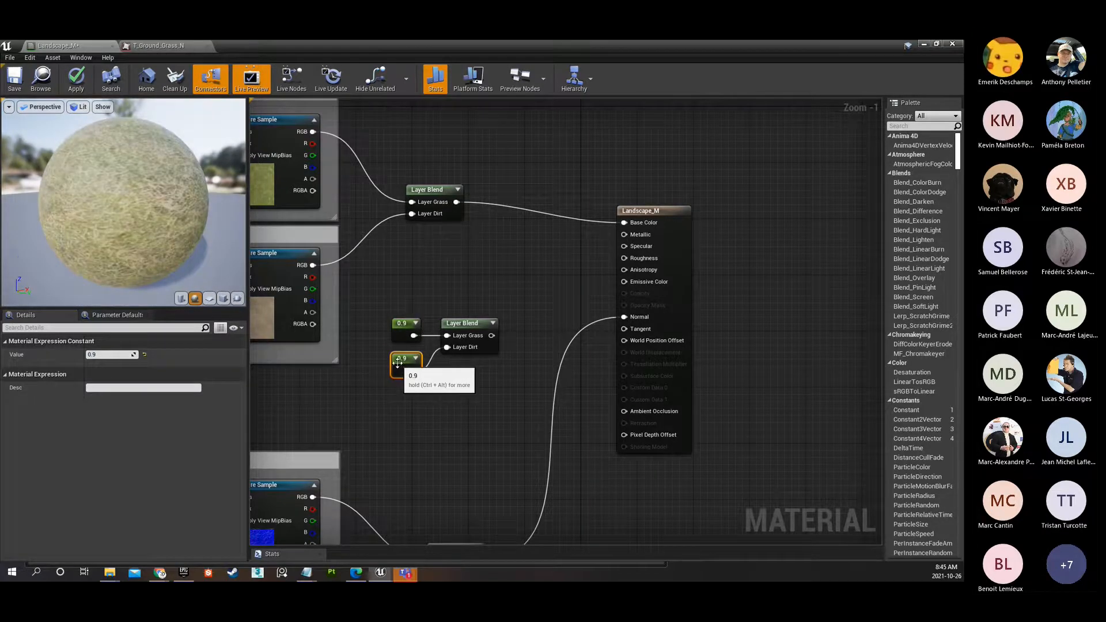
Wrap the upper 0.9 Constant in a comment box named Grass, and space the lower Constant and Layer Blend clear of it.
scroll(397, 363, up, 1)
click(407, 319)
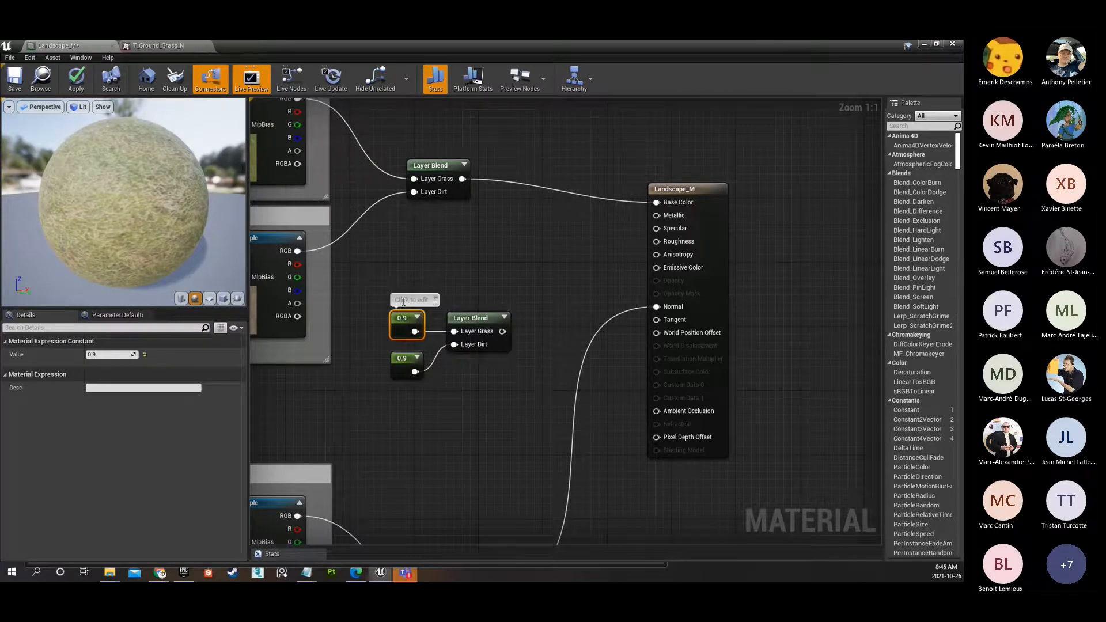
scroll(392, 330, down, 1)
key(c)
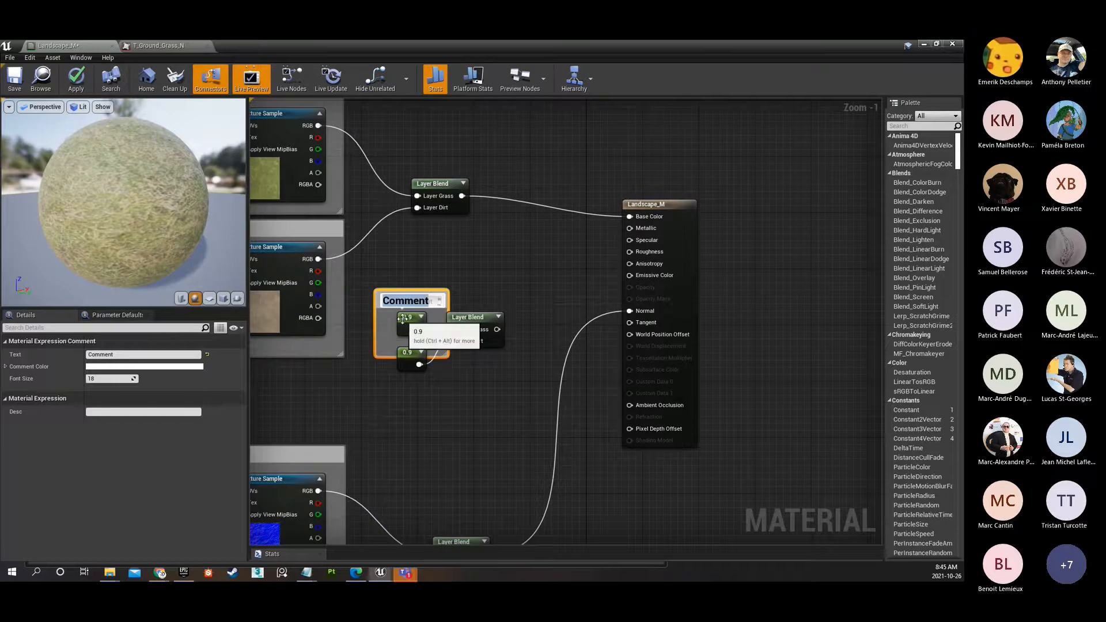
text(Grass)
key(Return)
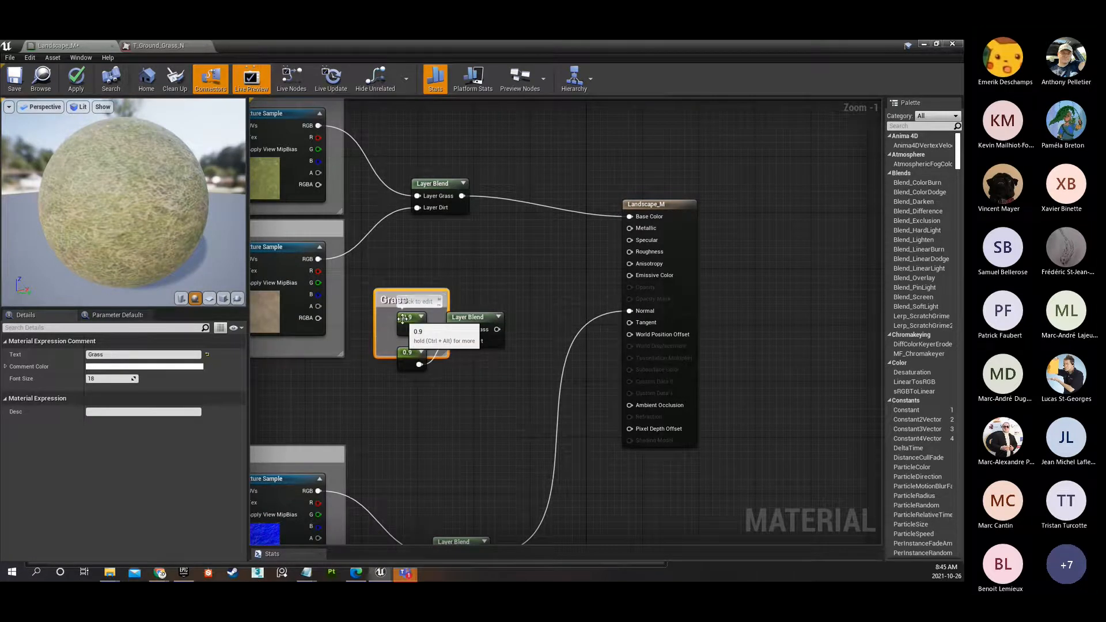
drag(407, 352, 410, 388)
drag(464, 316, 481, 335)
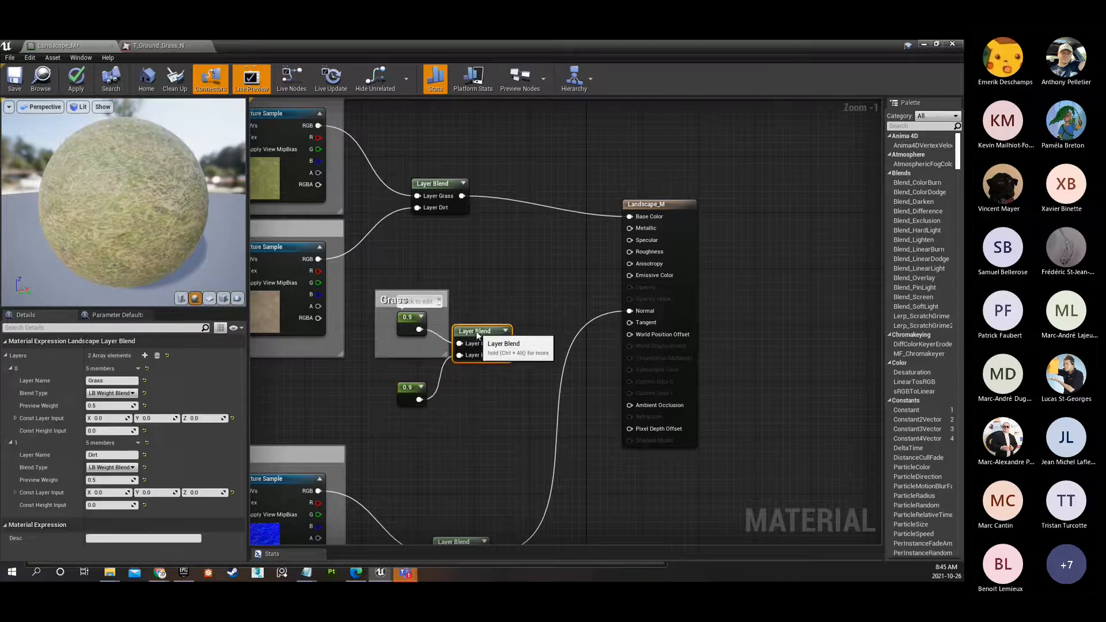
Move the normal-map samples, their Layer Blend and the dirt LandscapeCoords node lower to free space below the diffuse group.
scroll(476, 300, down, 3)
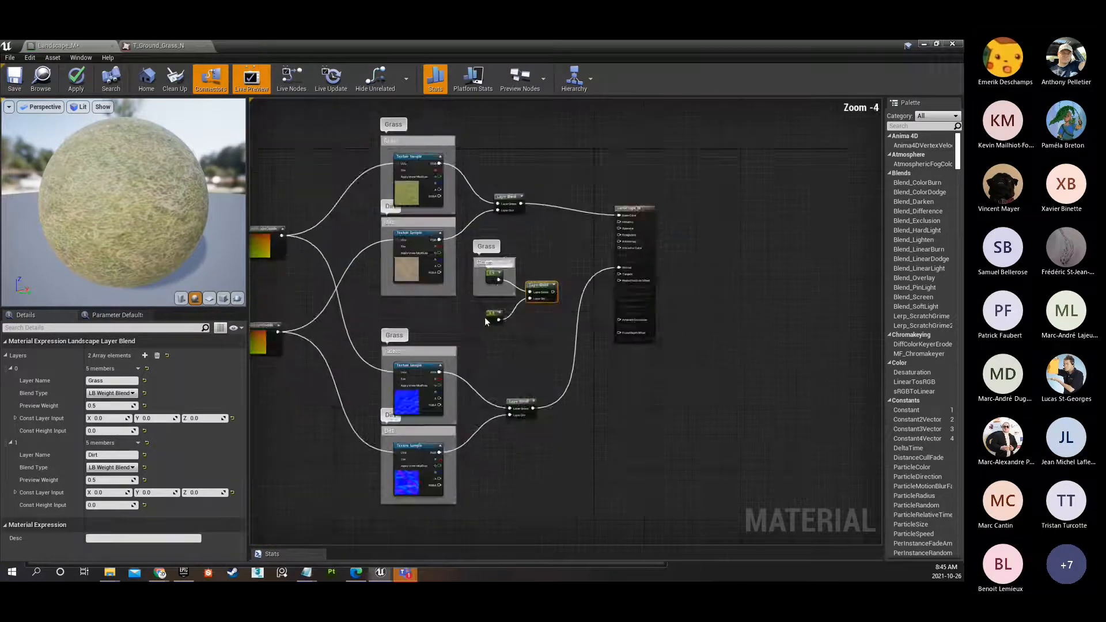
scroll(485, 317, down, 1)
right_drag(485, 316, 508, 247)
drag(294, 255, 570, 403)
drag(455, 278, 453, 335)
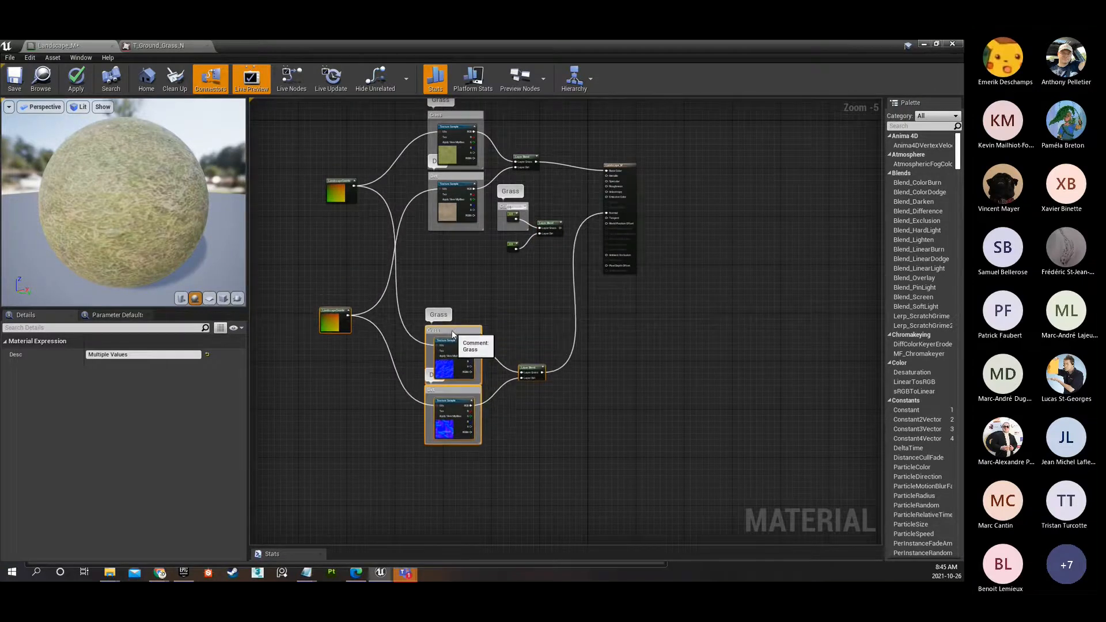
Move the Constants, their Grass comment and Layer Blend into the space between the texture groups, with the Constants shifted under the diffuse samples.
drag(554, 202, 505, 254)
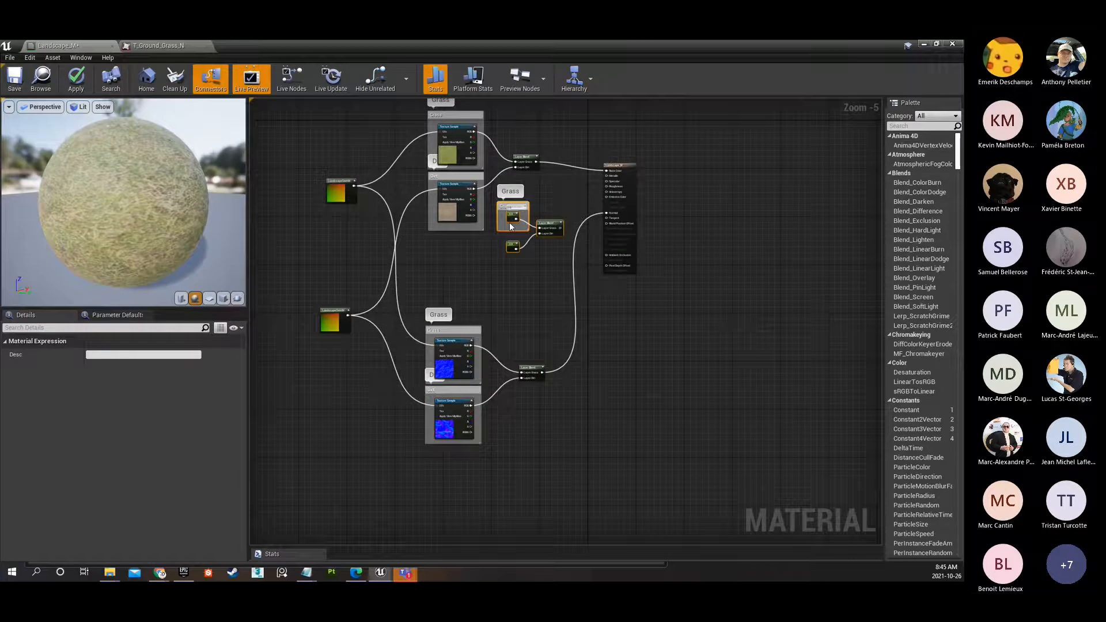
scroll(509, 226, up, 2)
drag(570, 229, 551, 316)
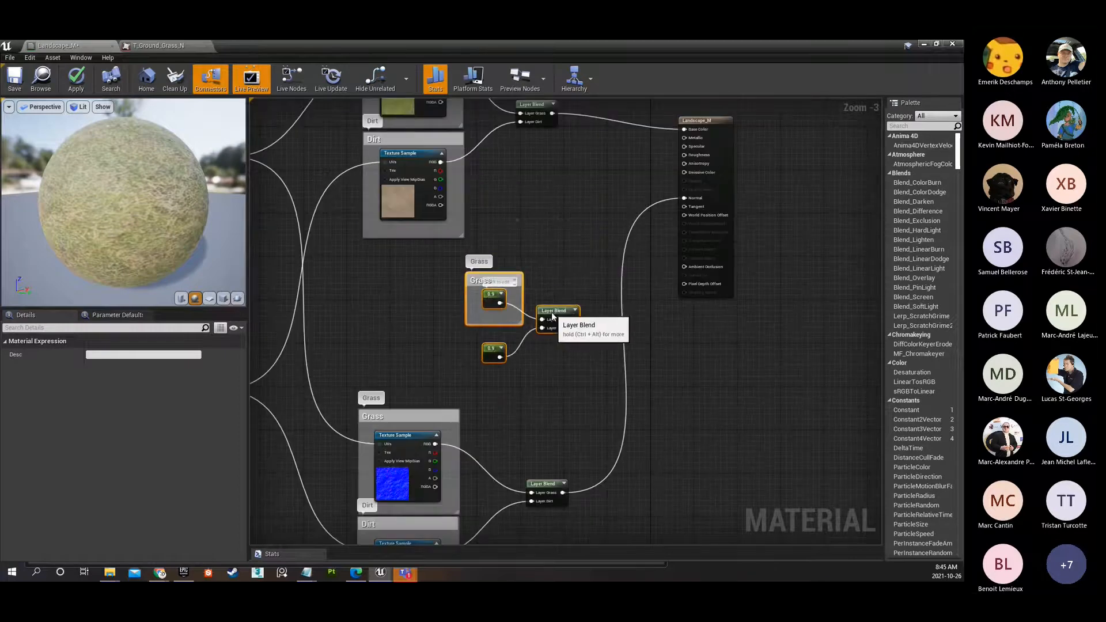
drag(406, 279, 505, 367)
drag(494, 348, 413, 348)
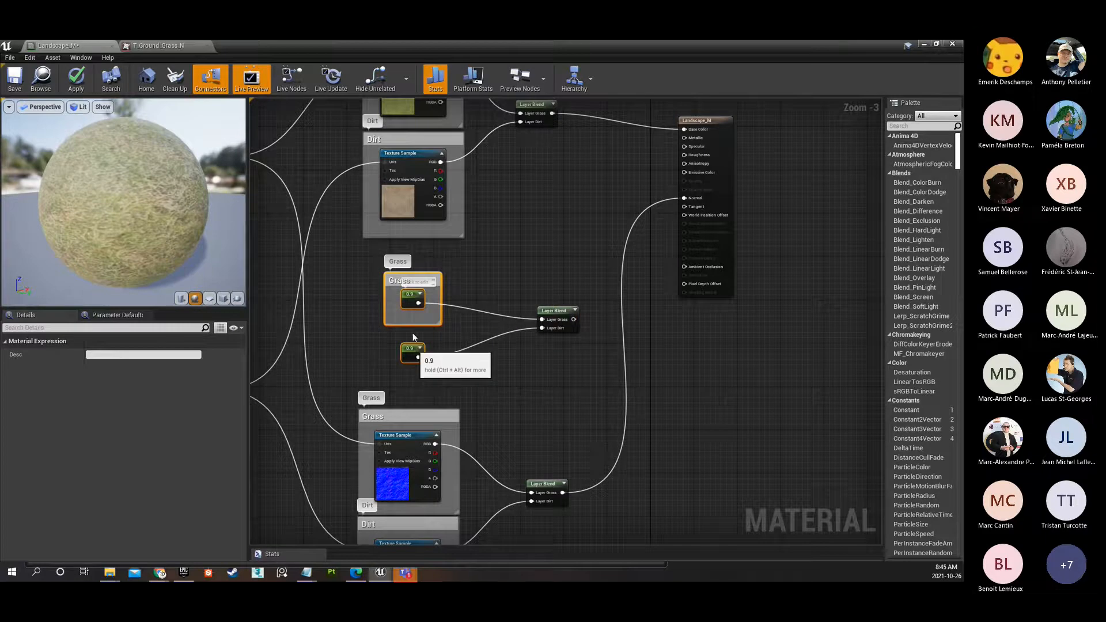
scroll(413, 338, up, 2)
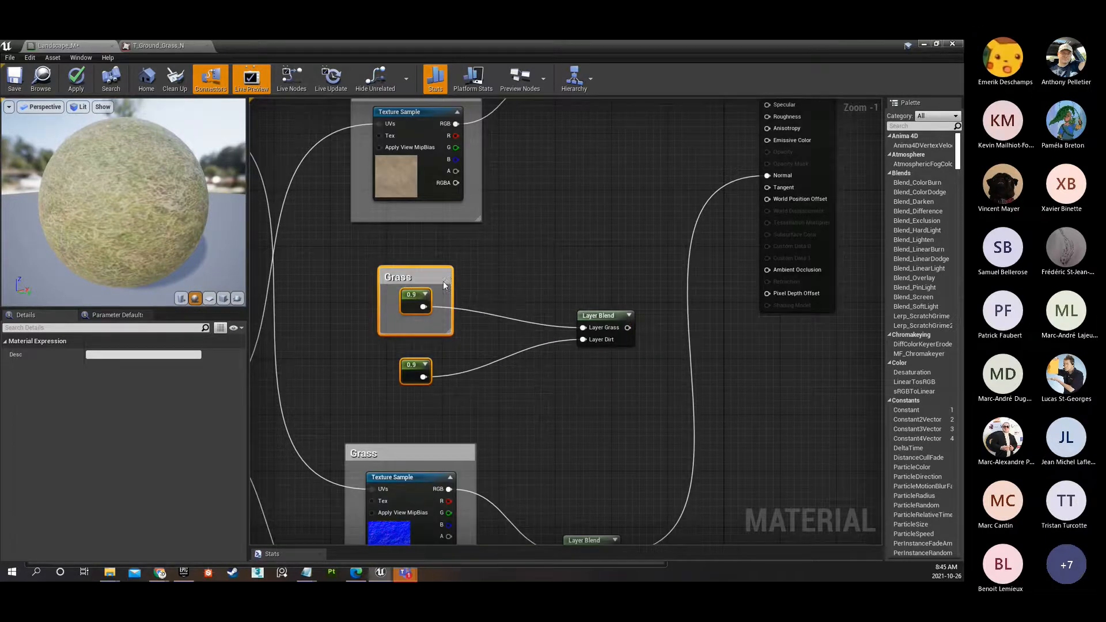
Wrap the lower 0.9 Constant in a comment box named Dirt.
click(422, 378)
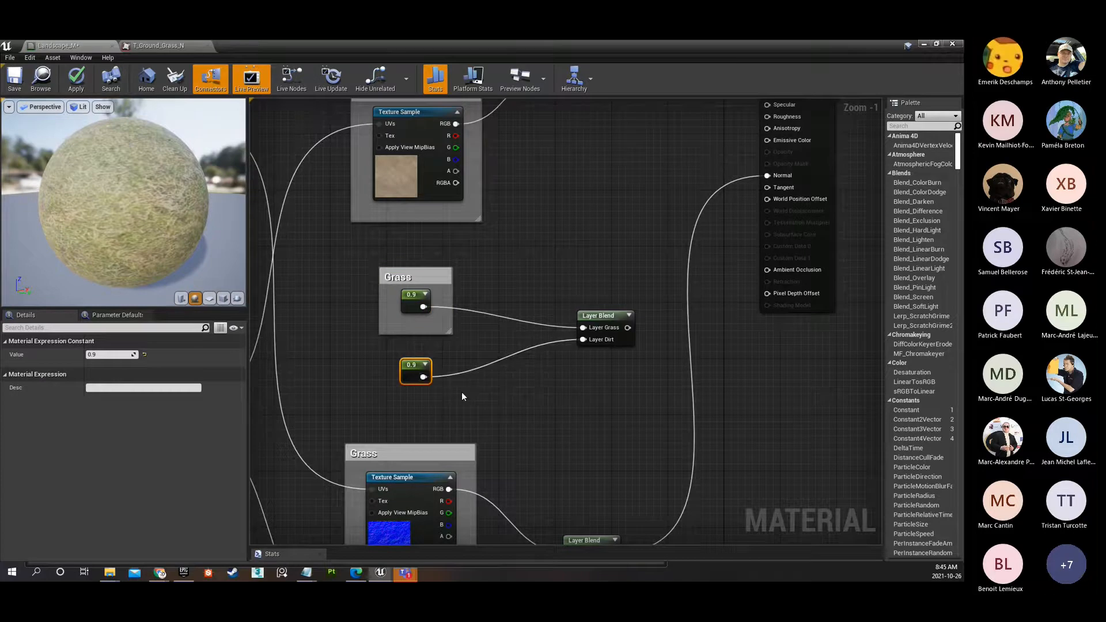
text(cDirt)
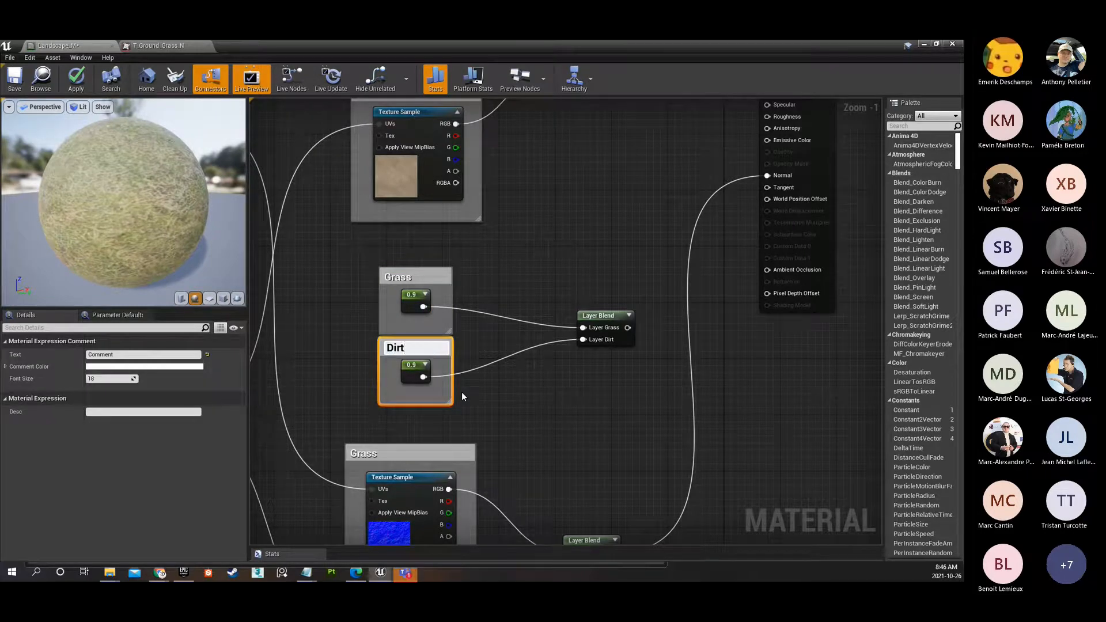
key(Return)
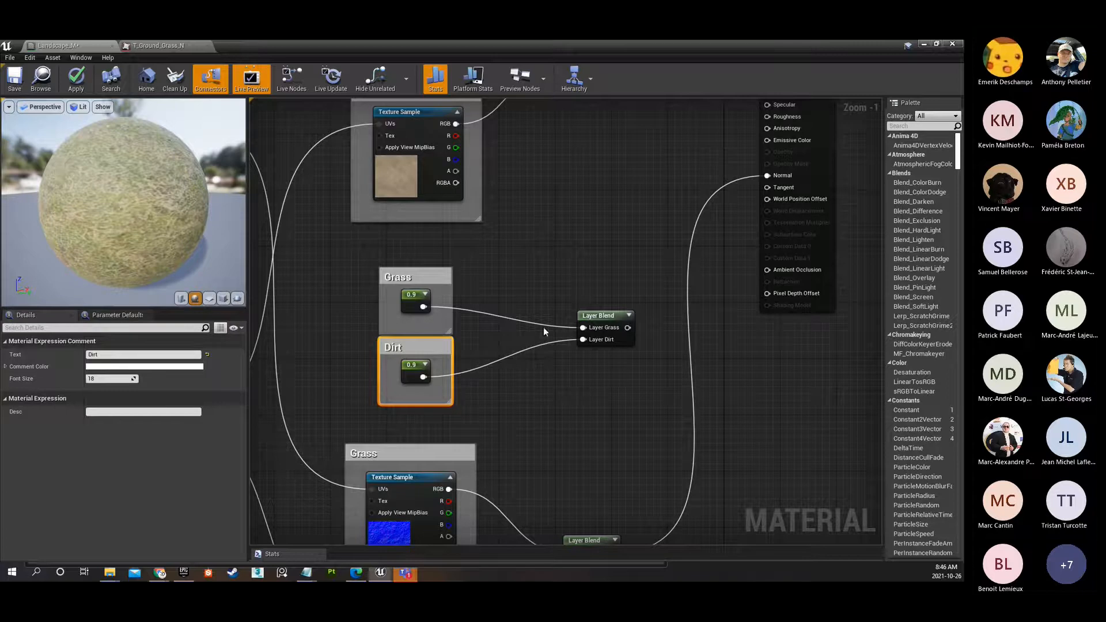
Move the Constants' Layer Blend closer to them and connect its output to the Roughness input of Landscape_M.
drag(599, 316, 529, 317)
right_drag(582, 263, 437, 296)
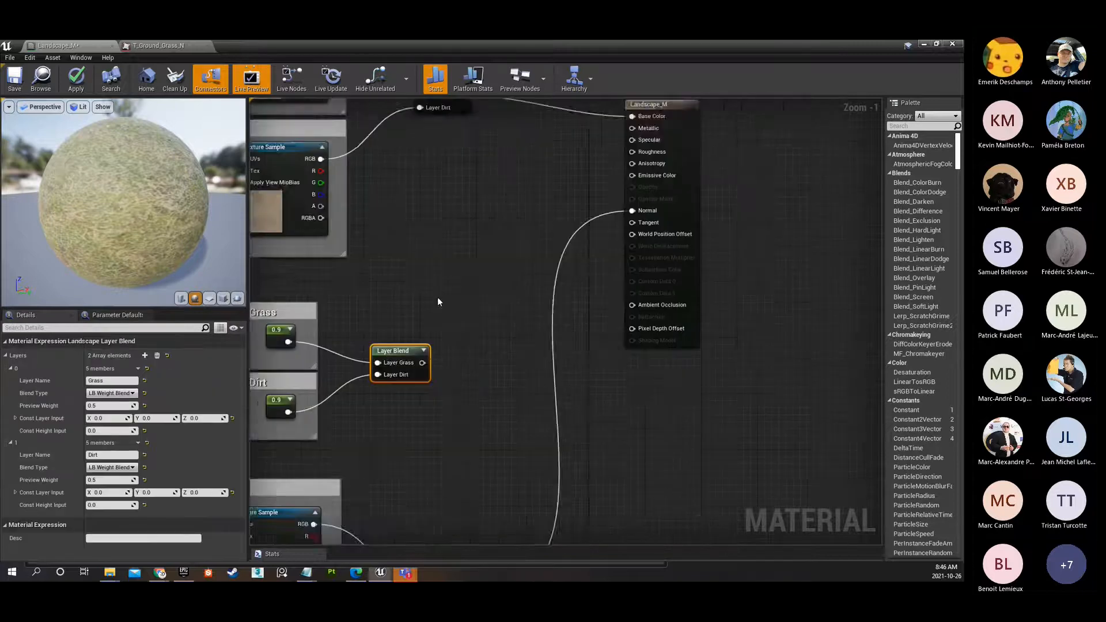
scroll(412, 360, down, 1)
drag(412, 369, 605, 174)
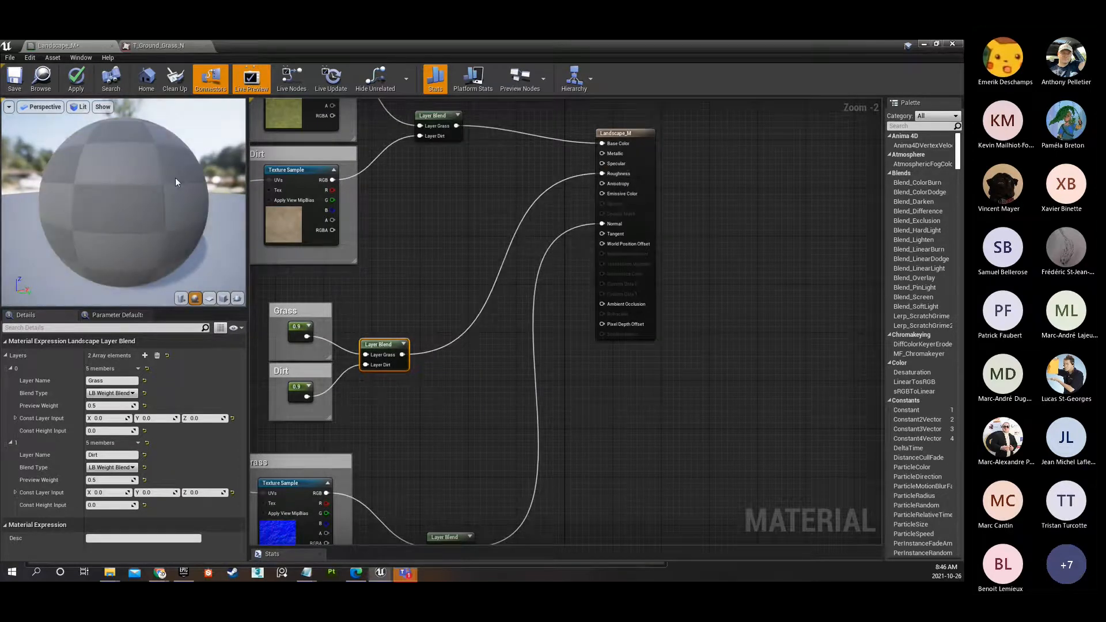
Orbit the preview sphere to examine the material's roughness, and check the Grass and Dirt Constants.
drag(175, 182, 144, 183)
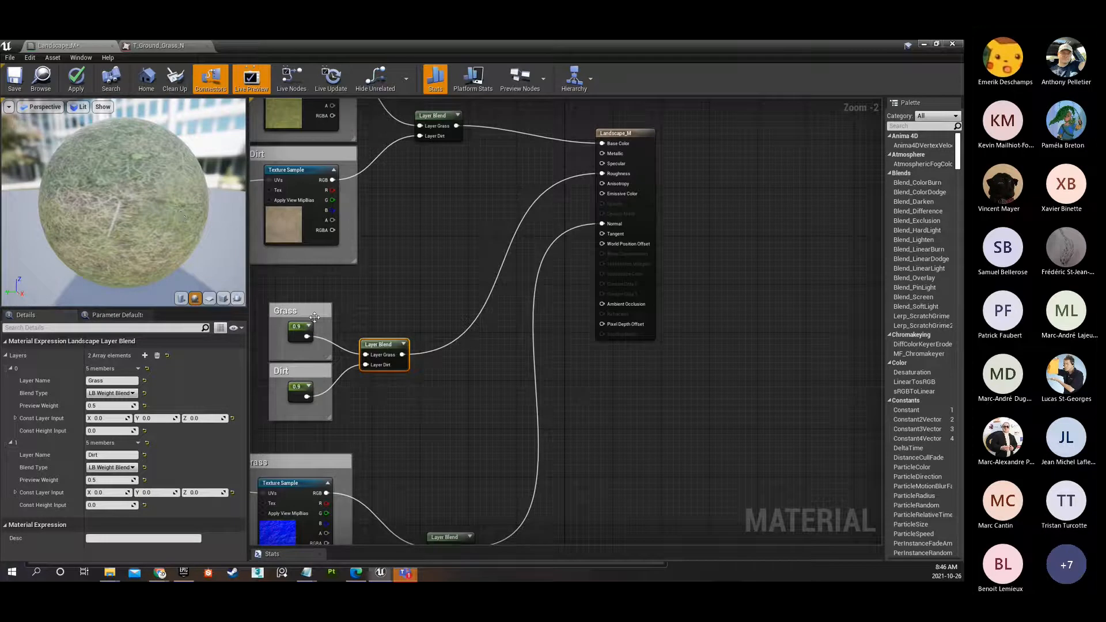
click(300, 332)
click(299, 392)
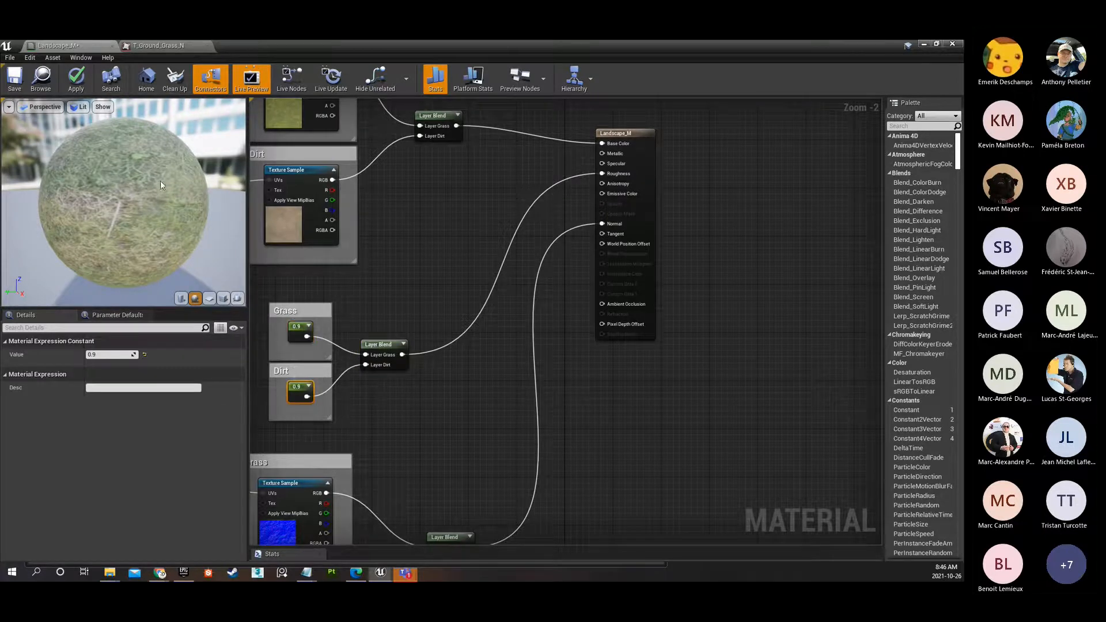
Move the Landscape_M output node down so it sits level with the roughness Layer Blend.
scroll(561, 206, down, 2)
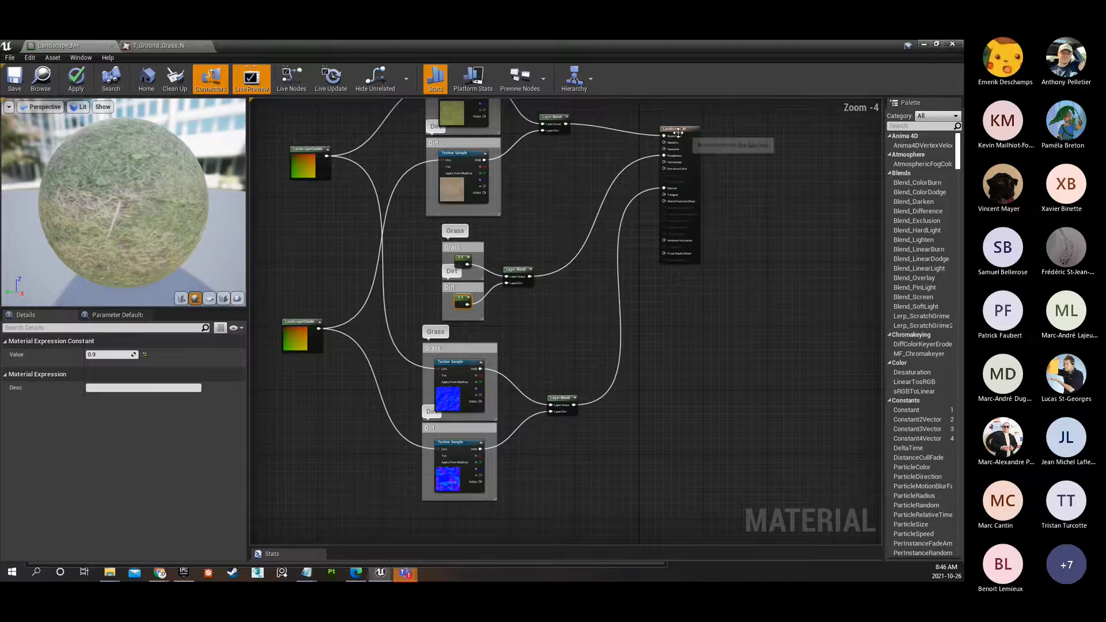
click(678, 167)
drag(677, 151, 672, 252)
scroll(541, 234, down, 3)
scroll(530, 257, up, 2)
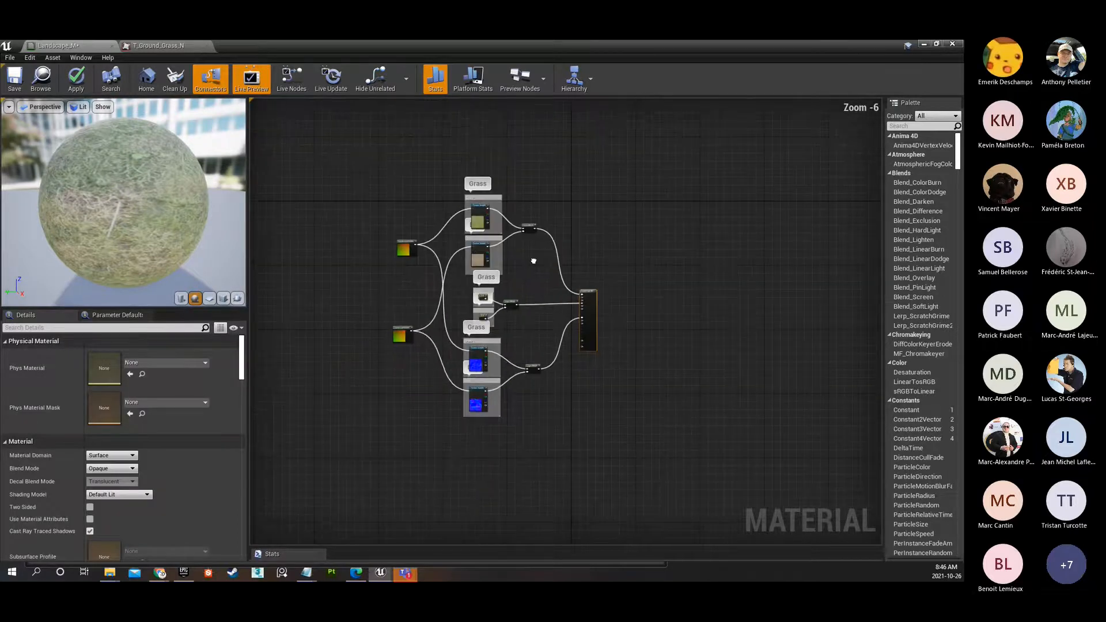
drag(619, 298, 616, 271)
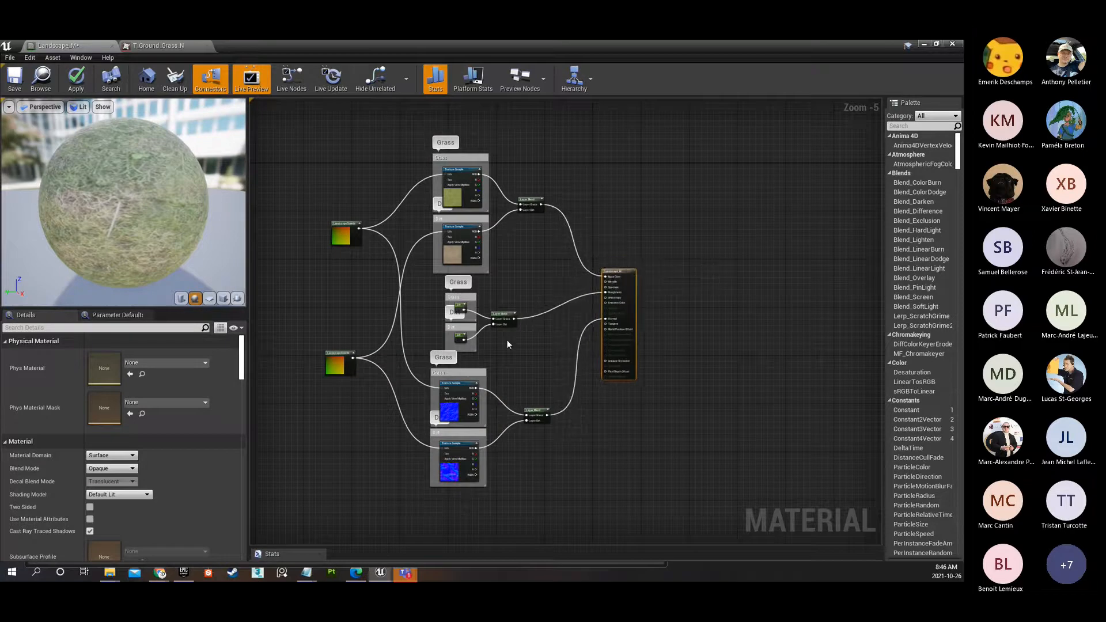
Examine the diffuse, roughness and normal groups and how their Layer Blends connect to Landscape_M.
drag(416, 124, 480, 260)
drag(107, 230, 52, 231)
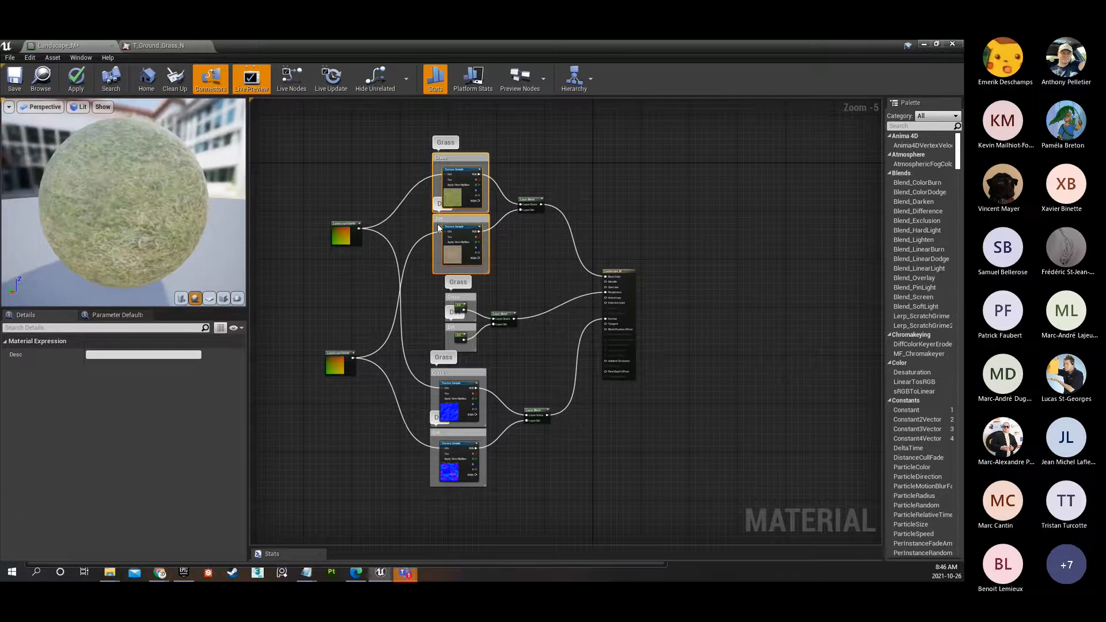
drag(489, 289, 443, 339)
drag(421, 301, 495, 340)
scroll(610, 297, up, 5)
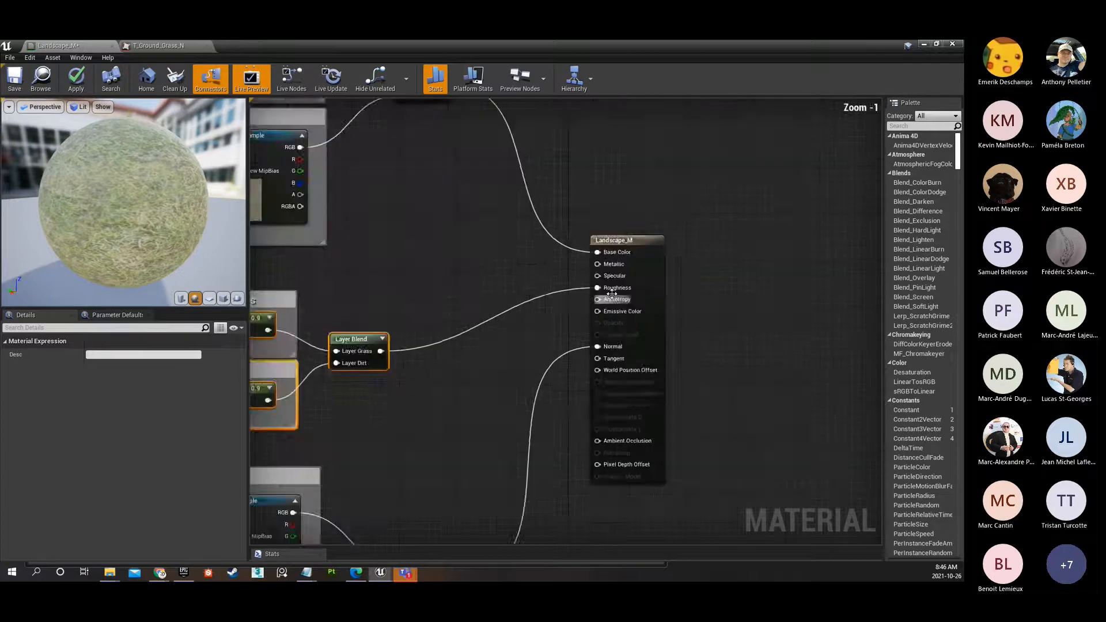
right_drag(452, 333, 745, 125)
scroll(405, 299, down, 2)
drag(370, 300, 662, 527)
scroll(622, 296, down, 2)
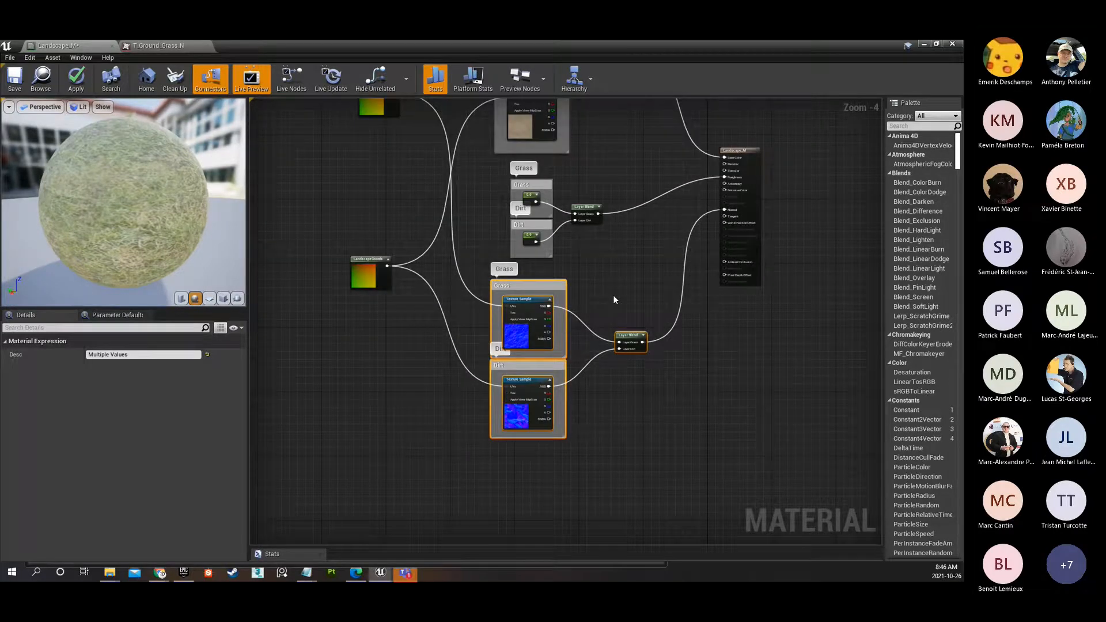
right_drag(624, 278, 605, 375)
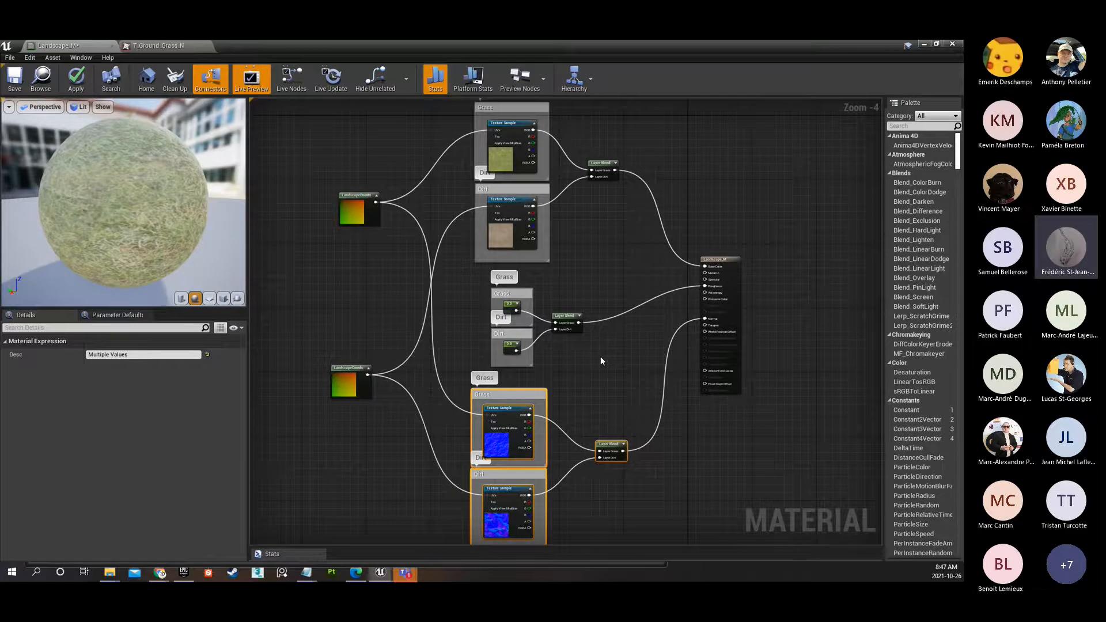
Inspect the upper LandscapeCoords node and search the available material nodes for landscape.
scroll(488, 316, up, 2)
scroll(448, 275, down, 1)
right_drag(369, 261, 564, 260)
click(487, 165)
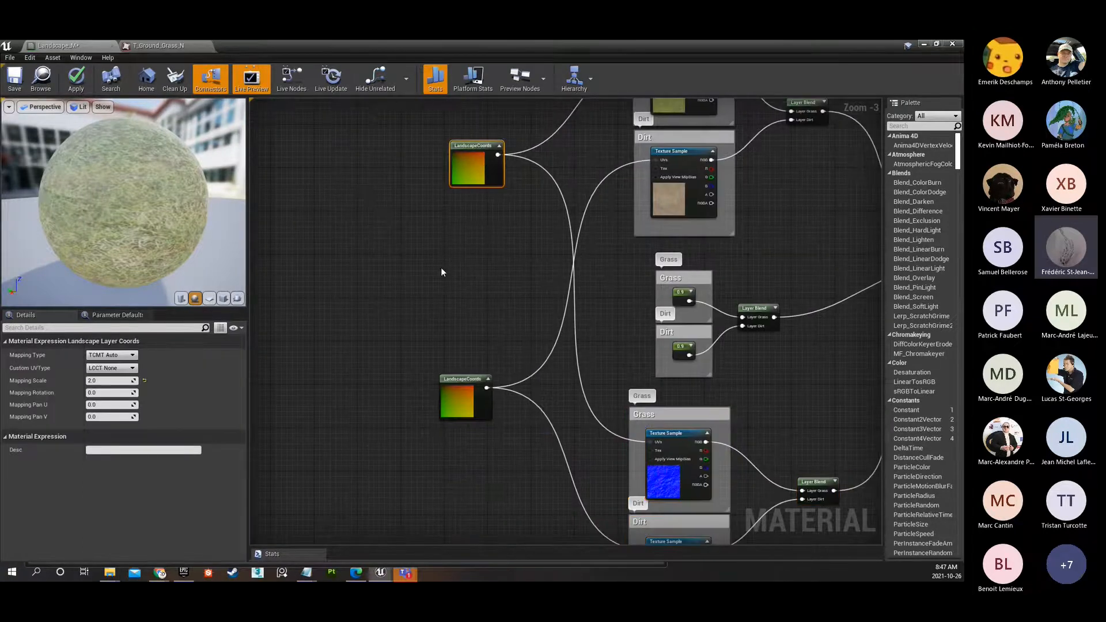
right_click(442, 264)
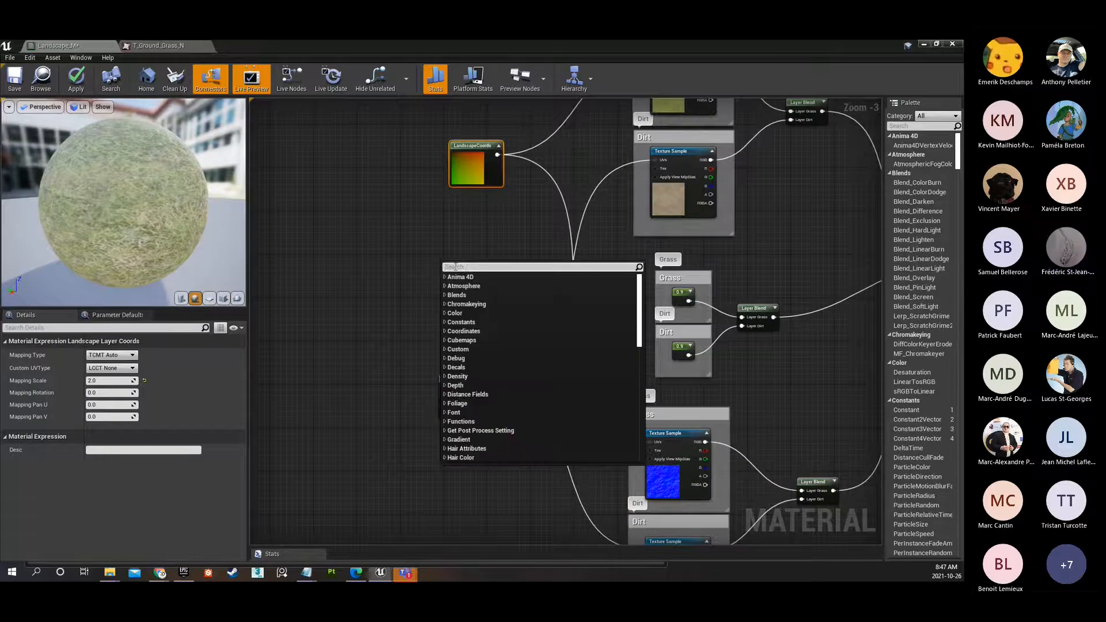
text(landscape)
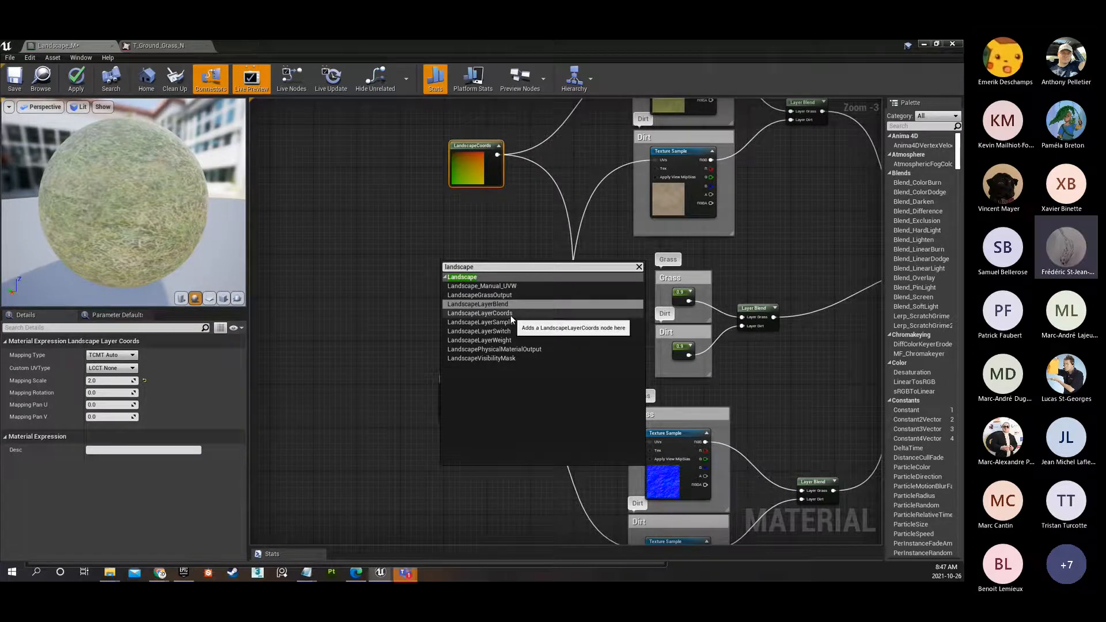
click(465, 178)
right_drag(505, 236, 395, 276)
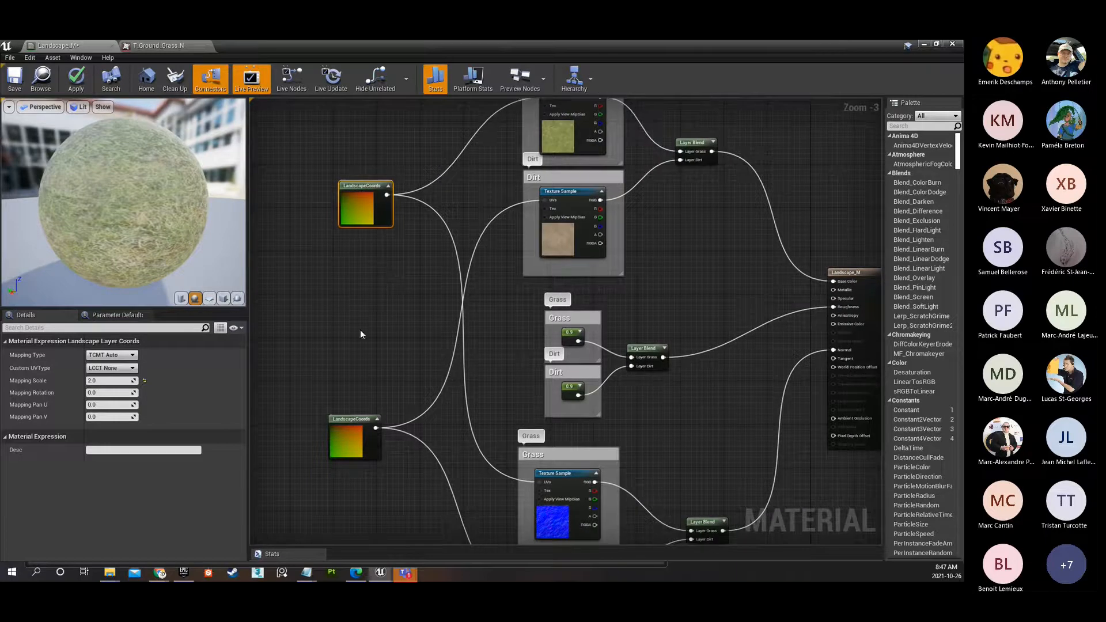
Nudge the two LandscapeCoords nodes sideways so they line up roughly one above the other.
drag(348, 419, 354, 420)
click(354, 193)
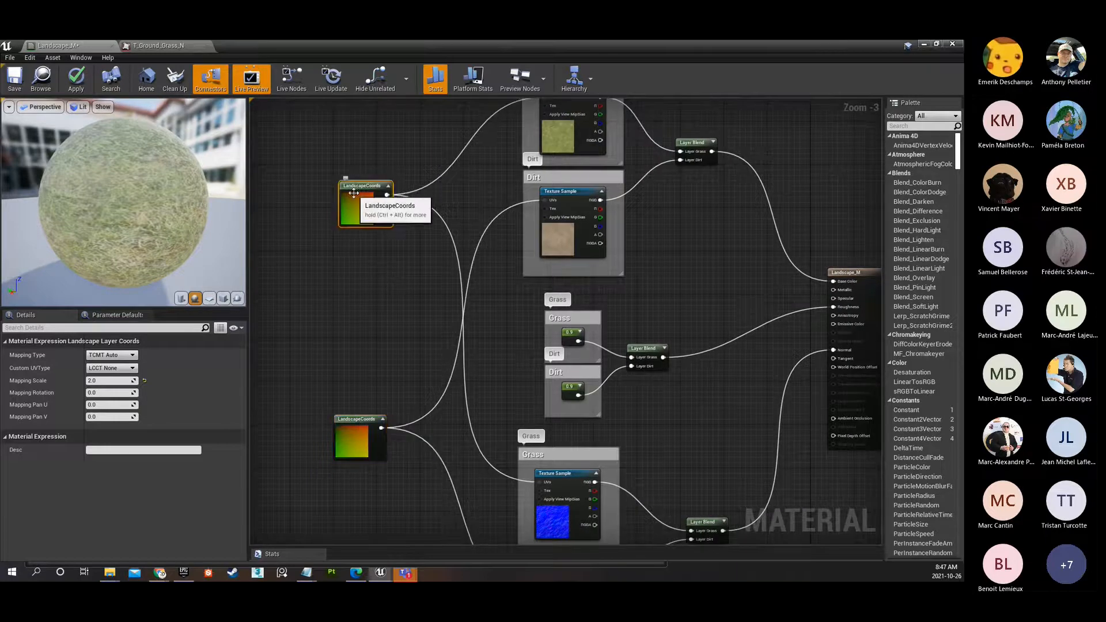
right_drag(402, 228, 353, 269)
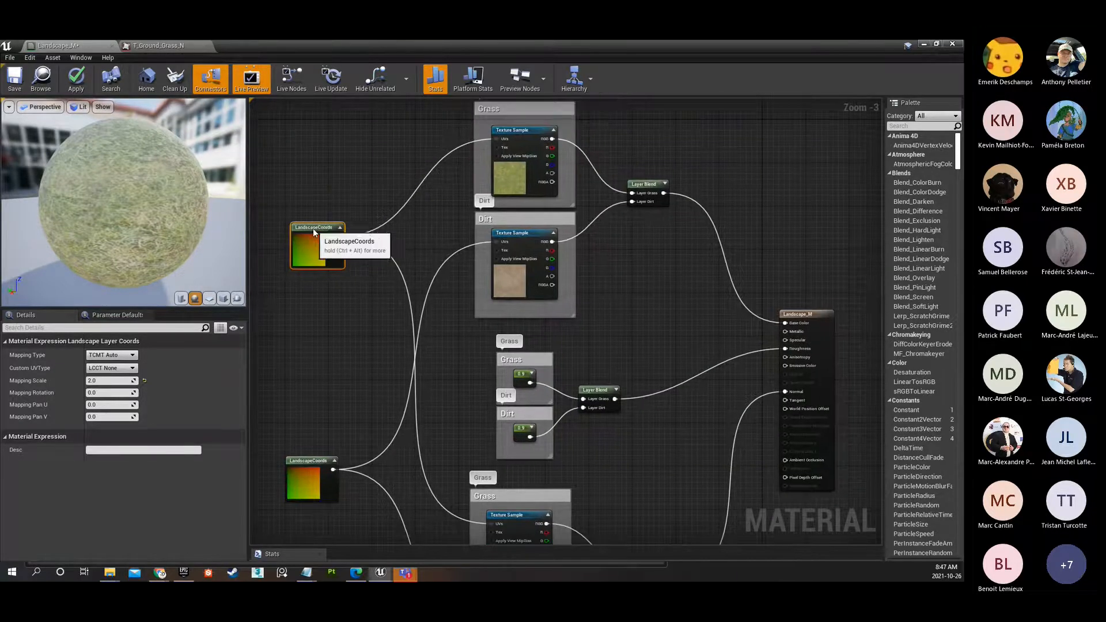
drag(314, 229, 303, 229)
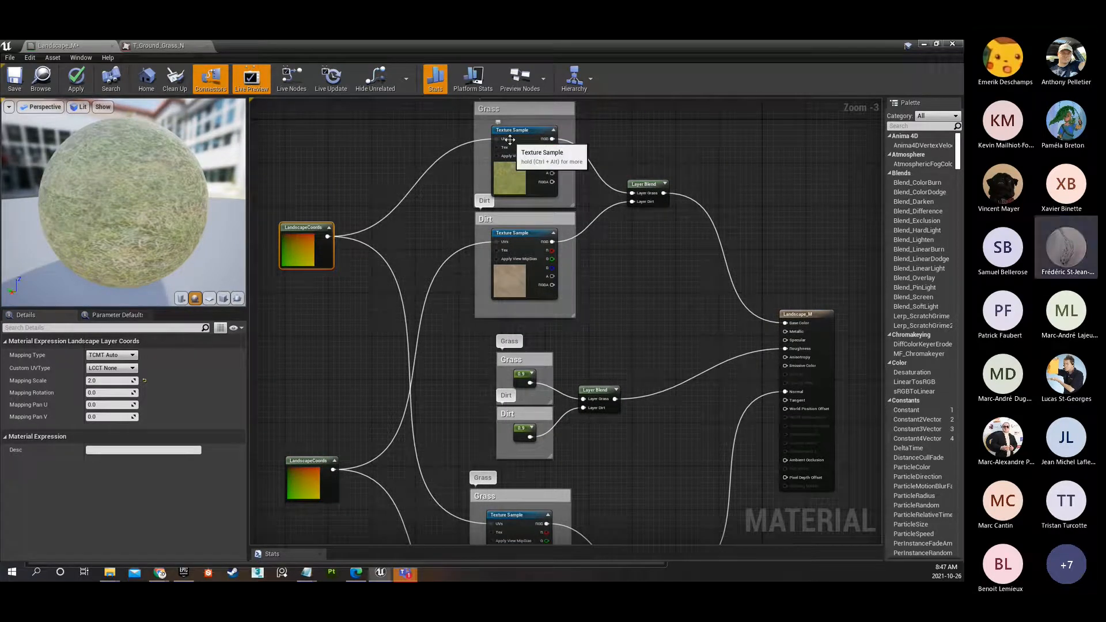
Examine the Grass diffuse and normal samples and the mapping settings of both LandscapeCoords nodes feeding the layers.
click(522, 131)
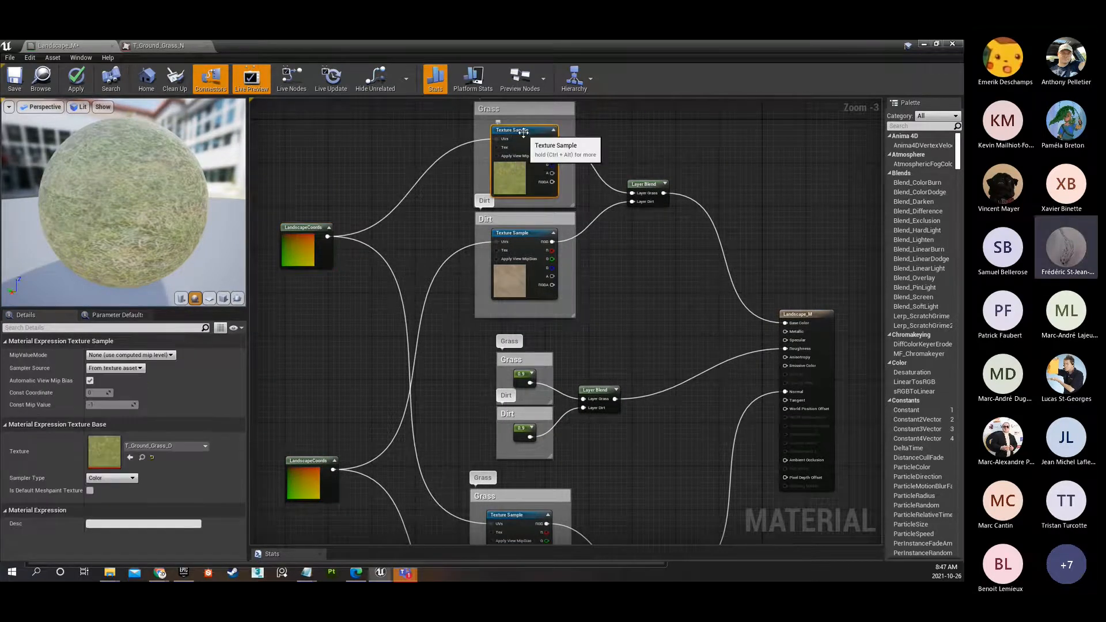
right_drag(458, 361, 456, 309)
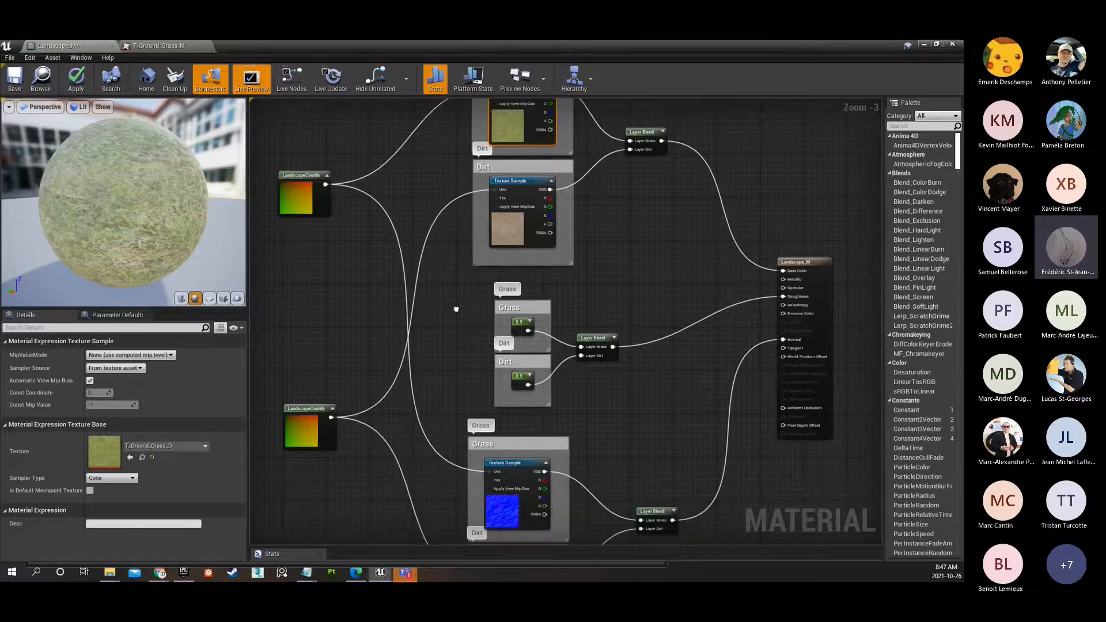
click(511, 468)
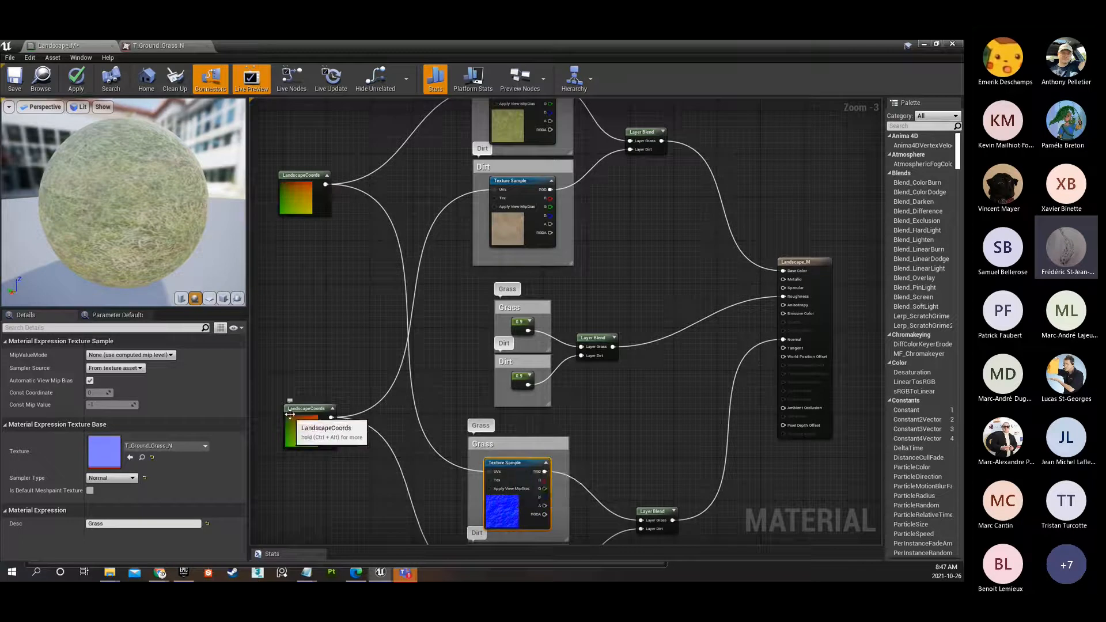
click(291, 416)
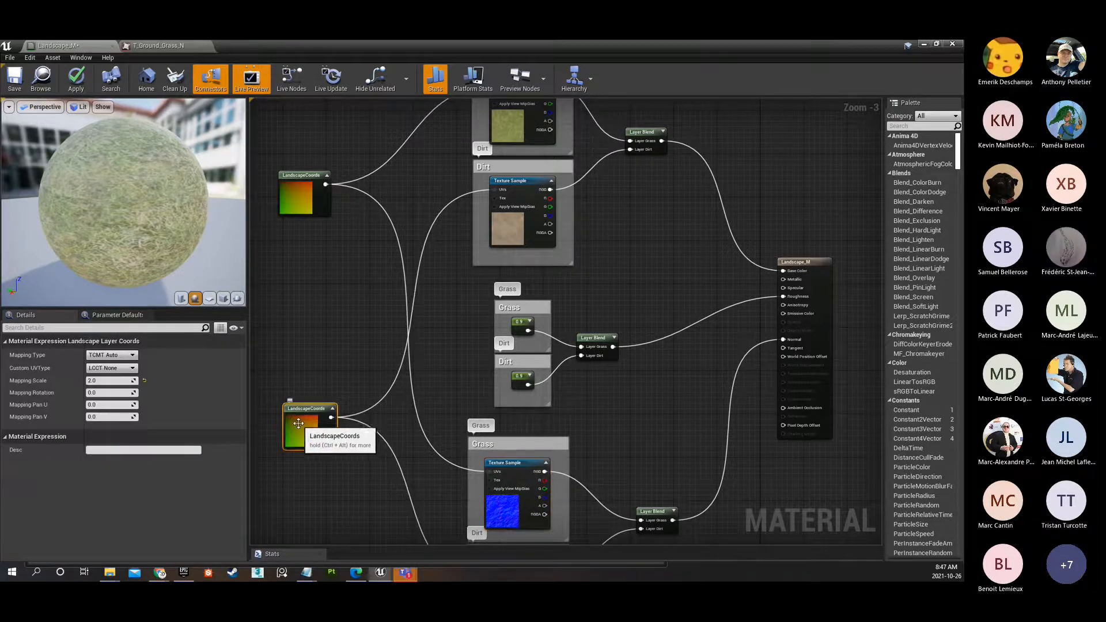
click(296, 196)
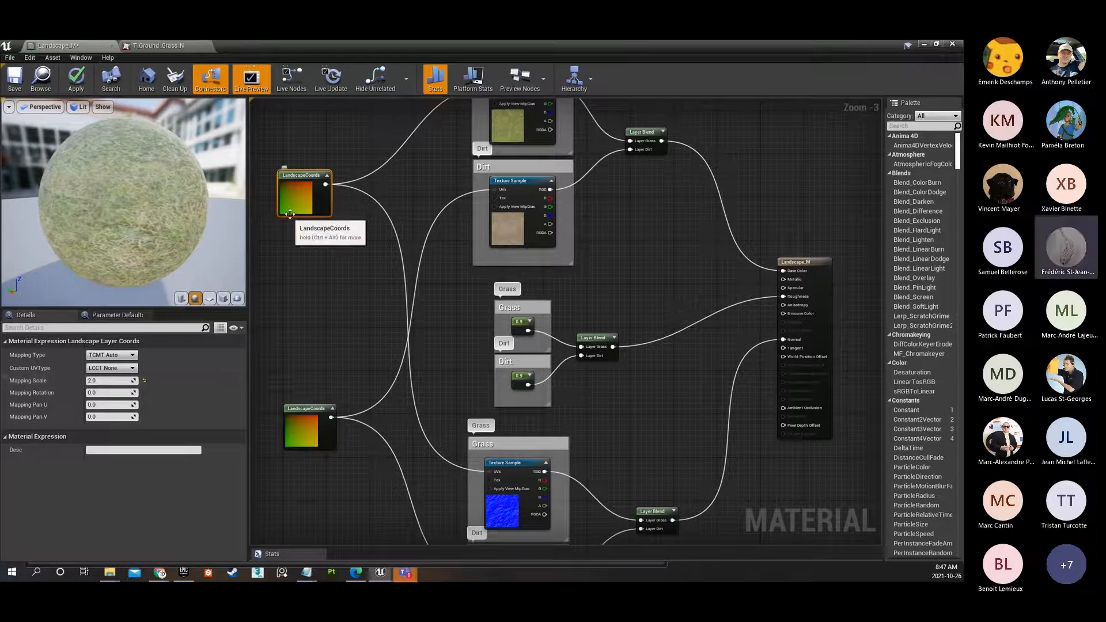
click(300, 445)
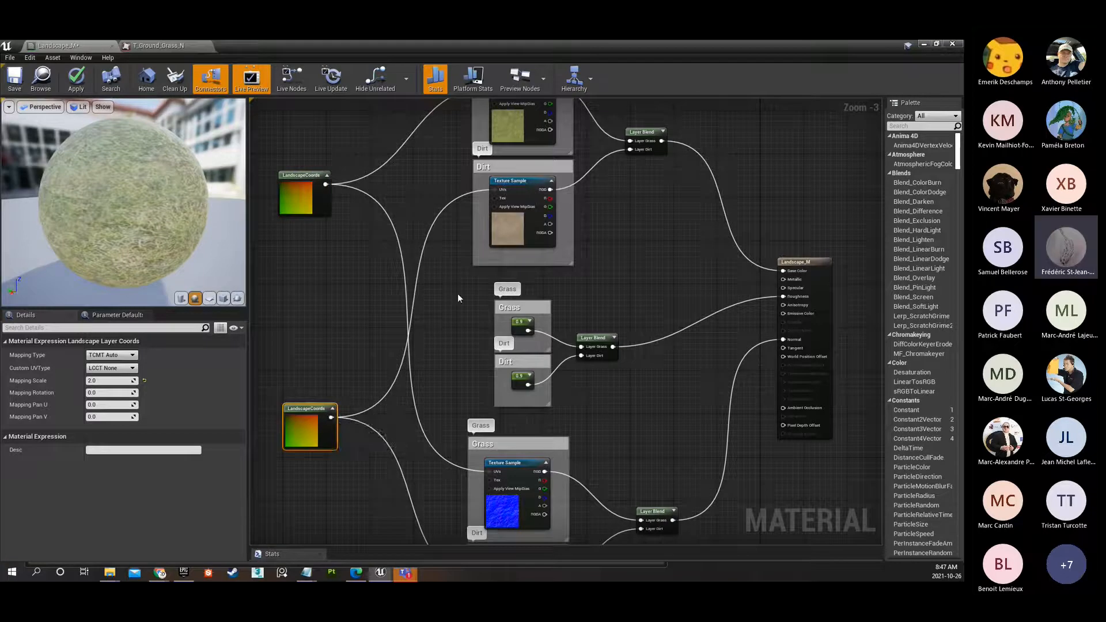
right_drag(440, 372, 407, 230)
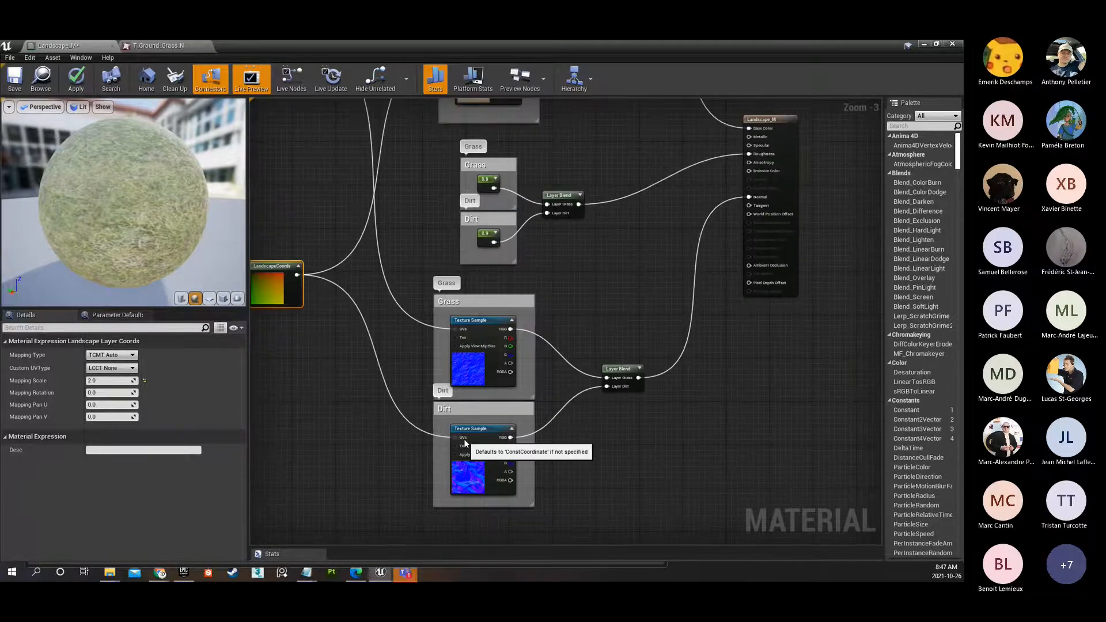
scroll(497, 392, down, 1)
right_drag(573, 329, 584, 390)
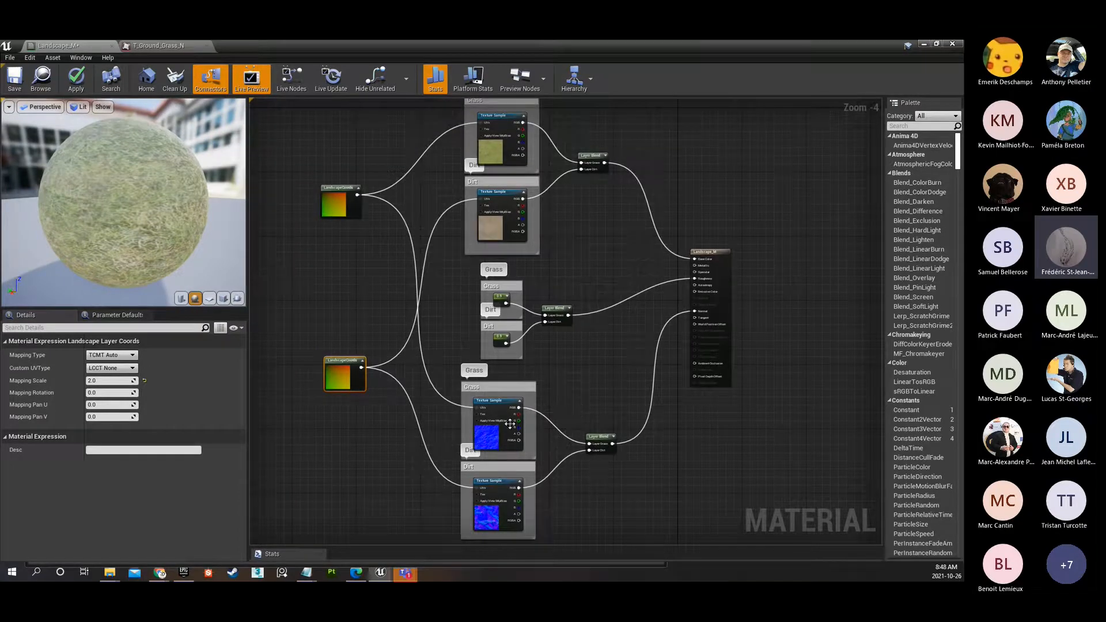
click(109, 380)
click(382, 419)
Examine the roughness Layer Blend's layers and the Grass Constant that feeds it.
scroll(503, 306, up, 4)
drag(418, 239, 655, 418)
right_drag(655, 418, 542, 292)
click(543, 274)
click(536, 414)
right_drag(551, 248, 587, 406)
click(482, 316)
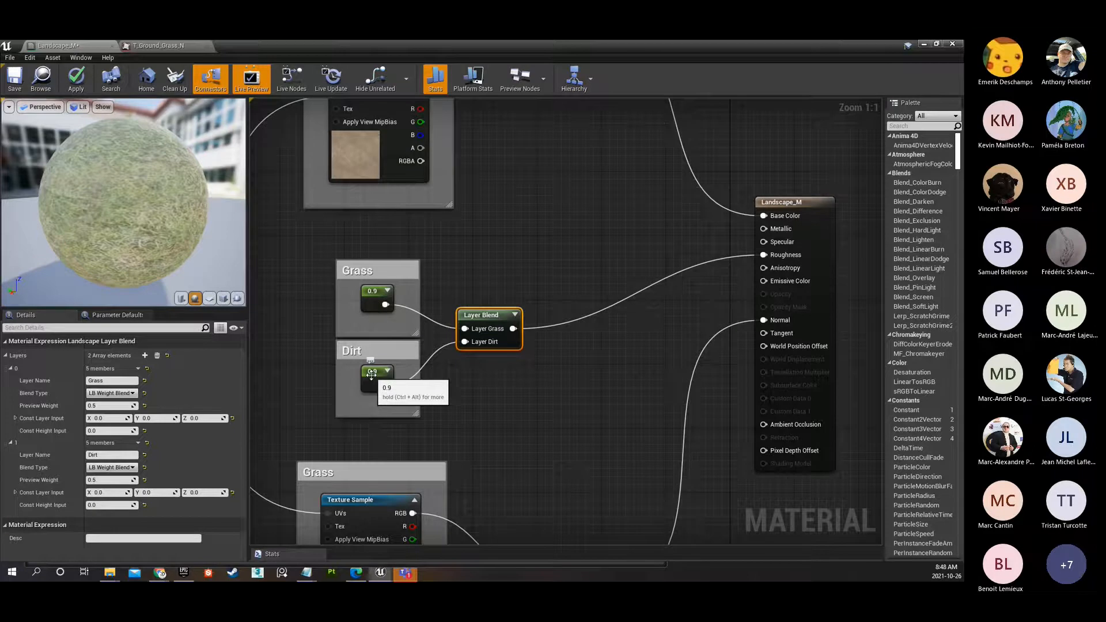
click(370, 294)
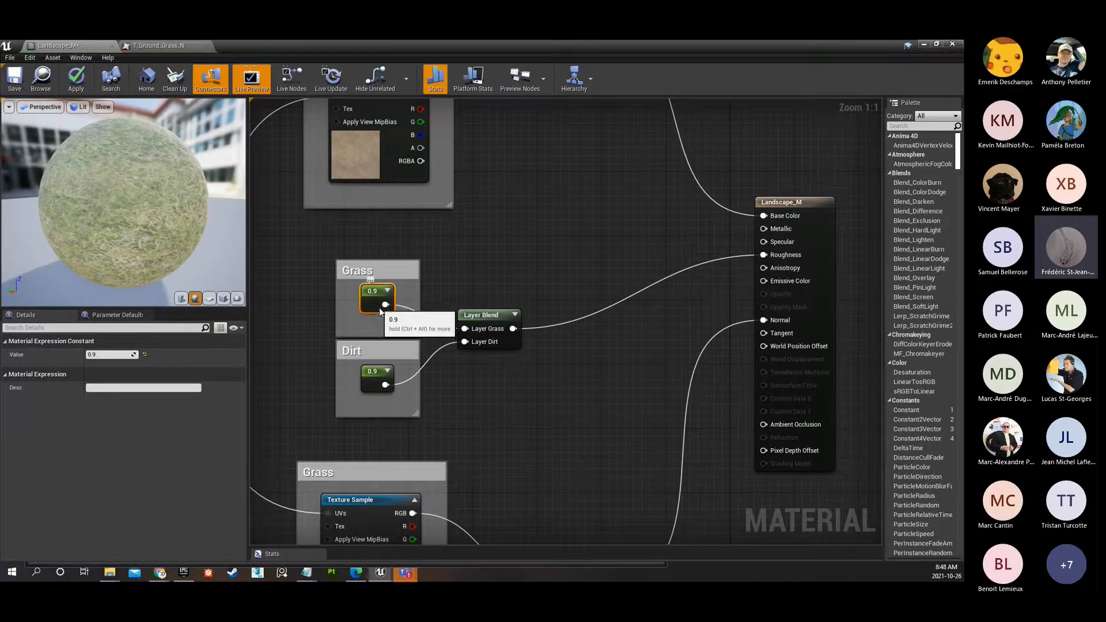
click(431, 282)
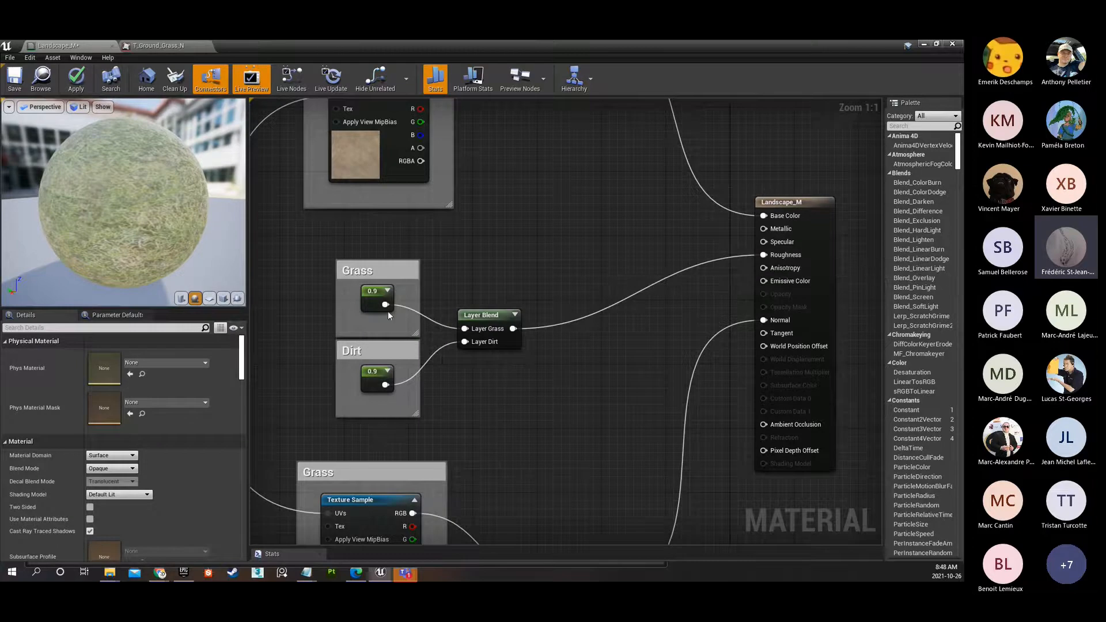
Add a new Constant node in the free space above the roughness Layer Blend.
right_click(490, 238)
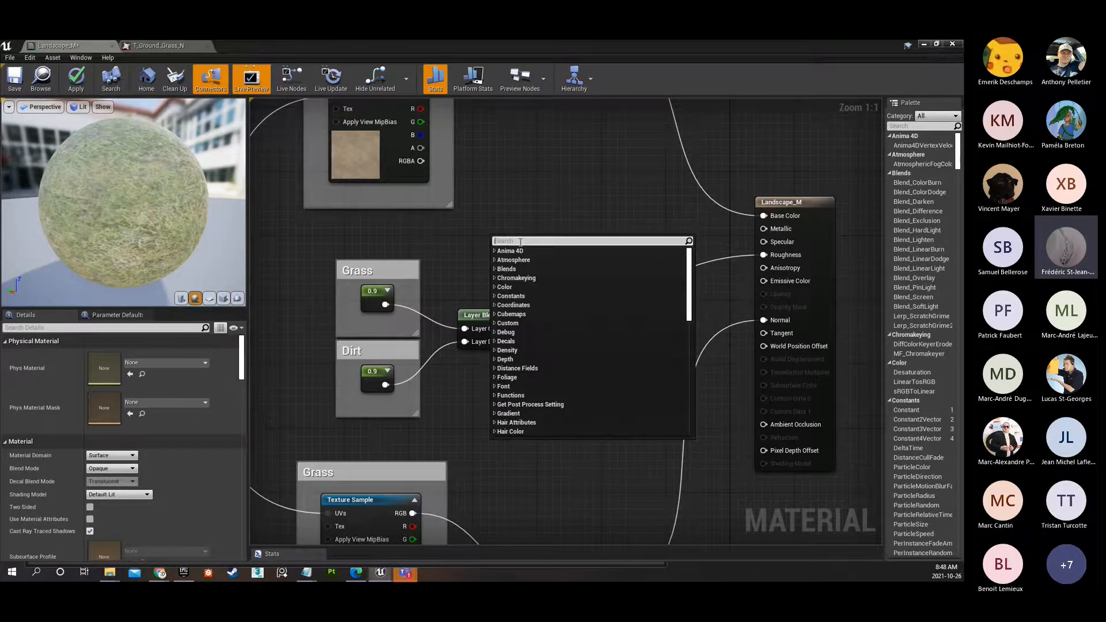
text(constant)
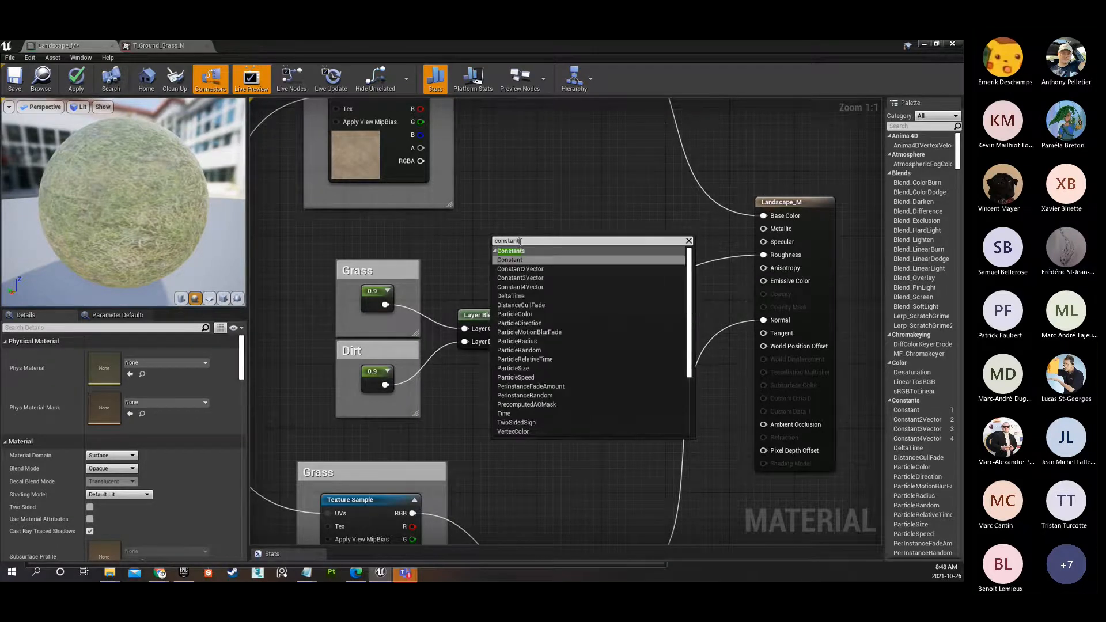
key(Return)
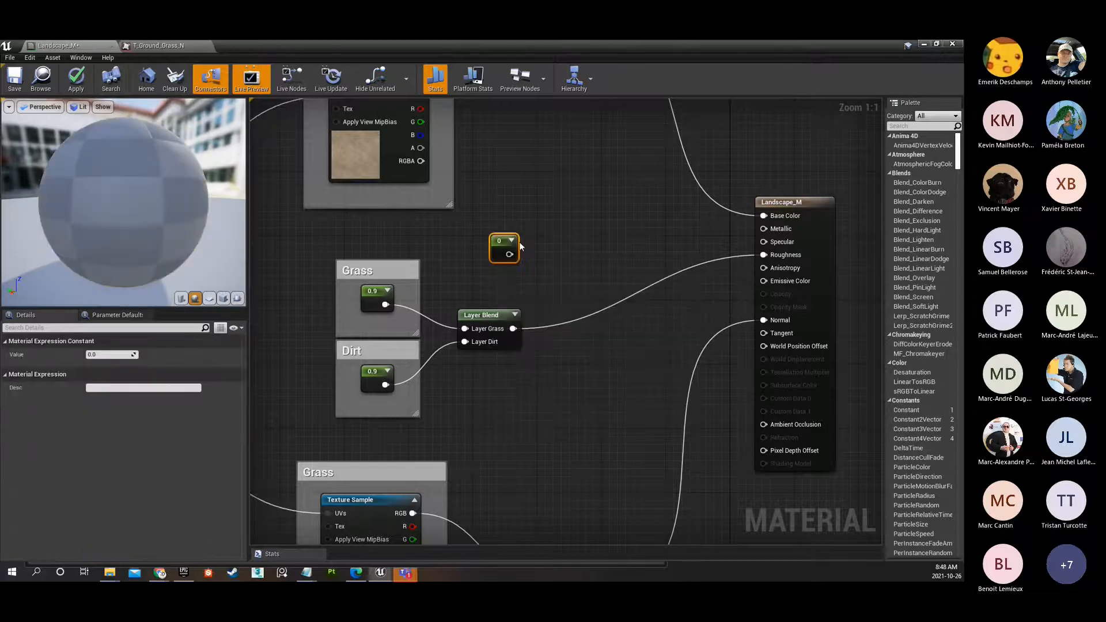
Delete the unused Constant node above the roughness Layer Blend.
click(489, 248)
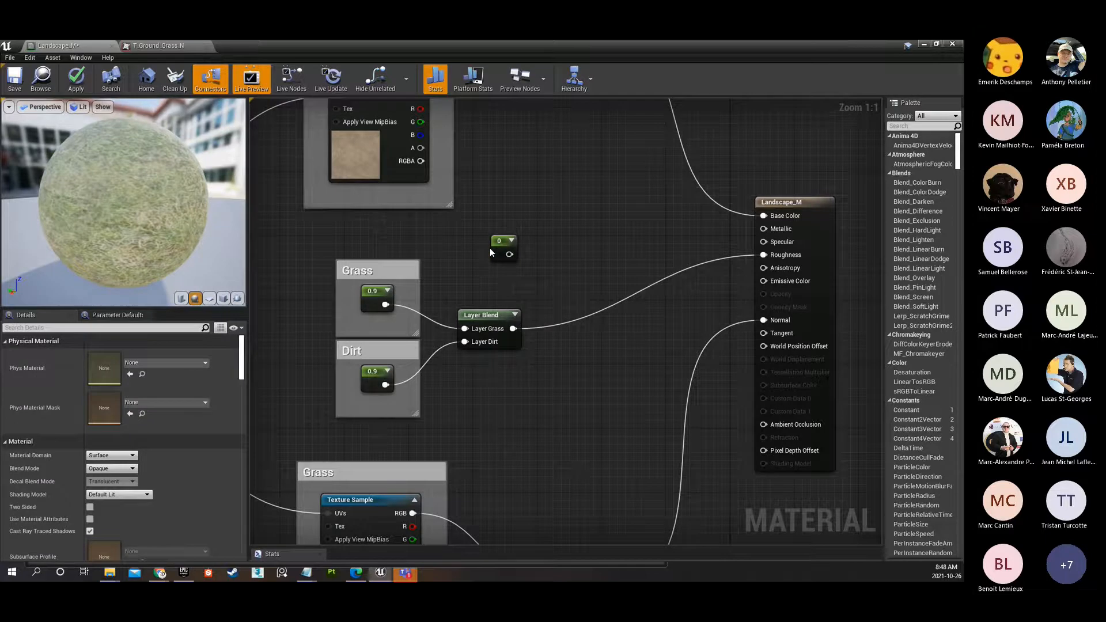
click(493, 247)
key(Delete)
scroll(502, 260, down, 1)
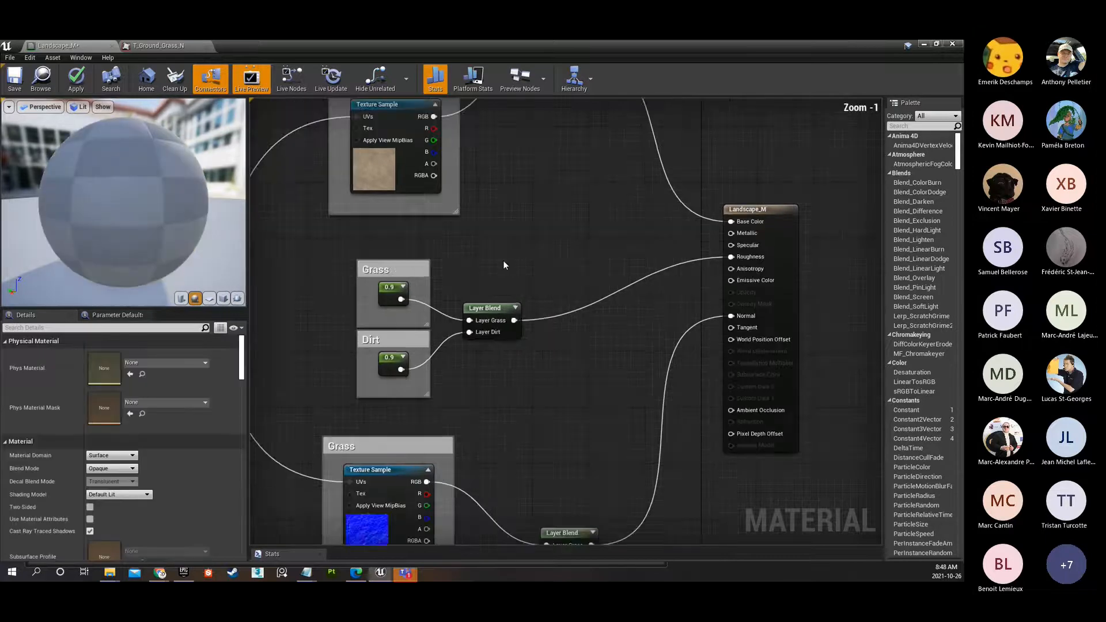
scroll(503, 260, down, 4)
right_drag(517, 246, 548, 257)
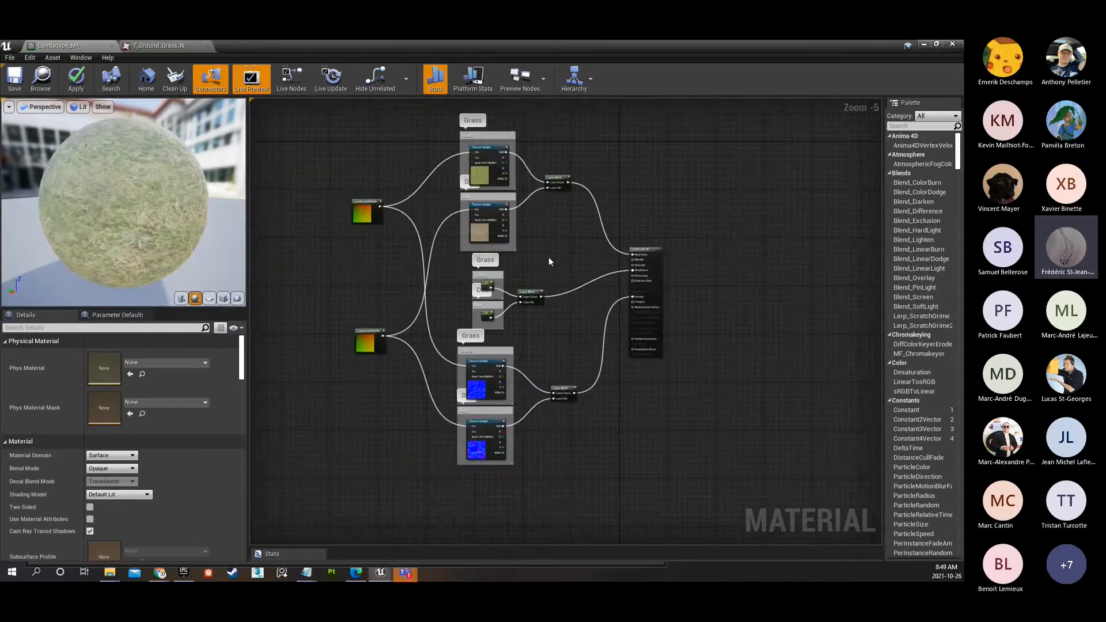
Save the Landscape_M material and close the T_Ground_Grass_N texture.
scroll(548, 257, up, 2)
click(440, 307)
click(433, 362)
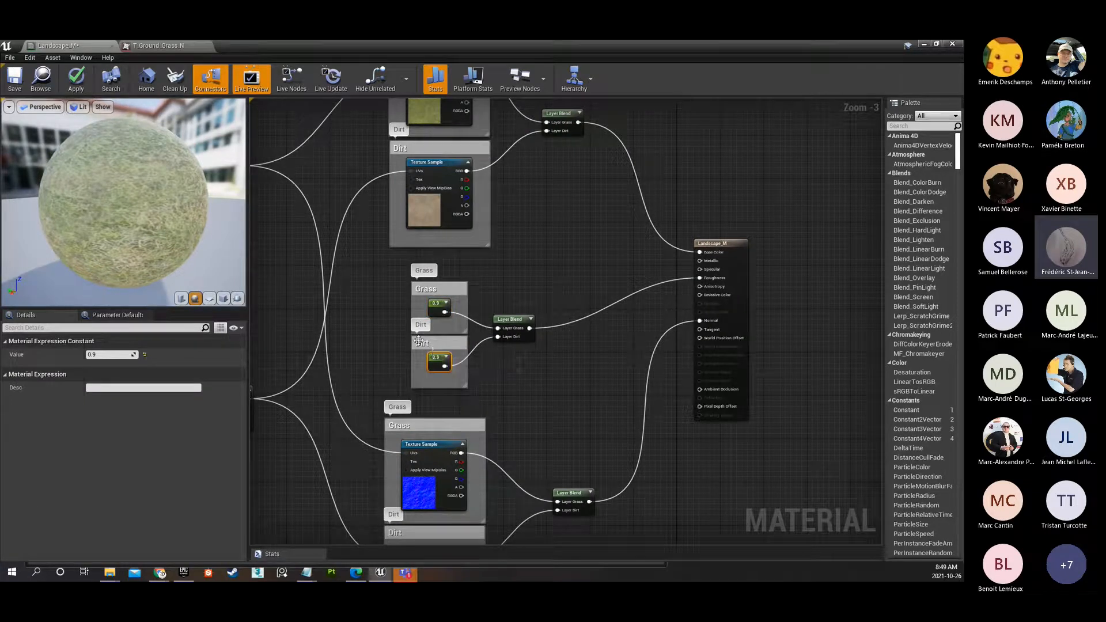
scroll(538, 280, down, 2)
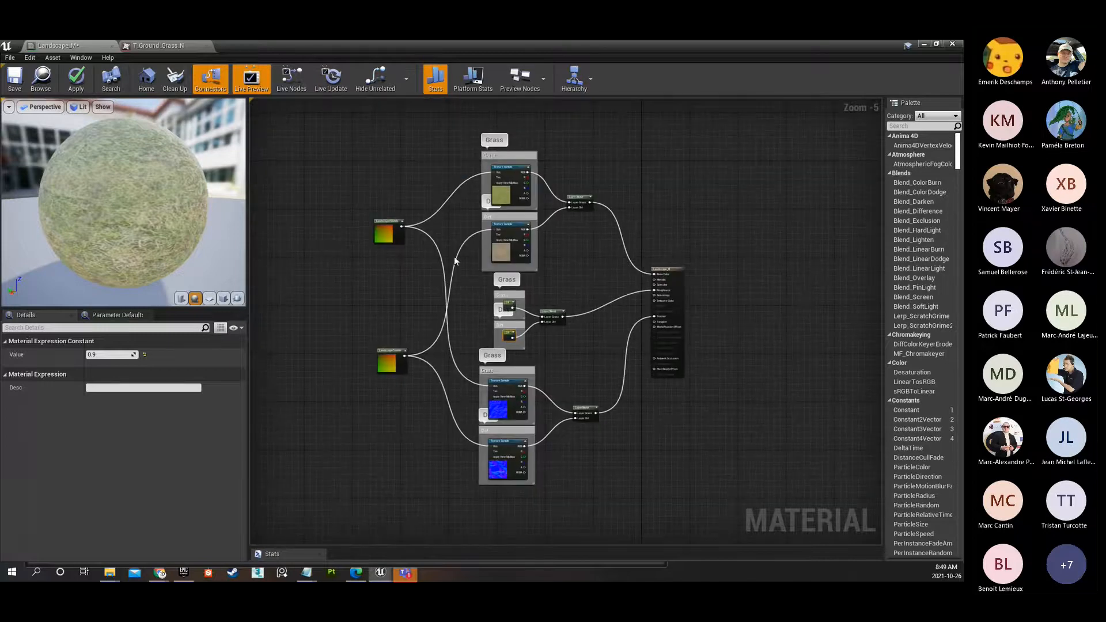
click(17, 83)
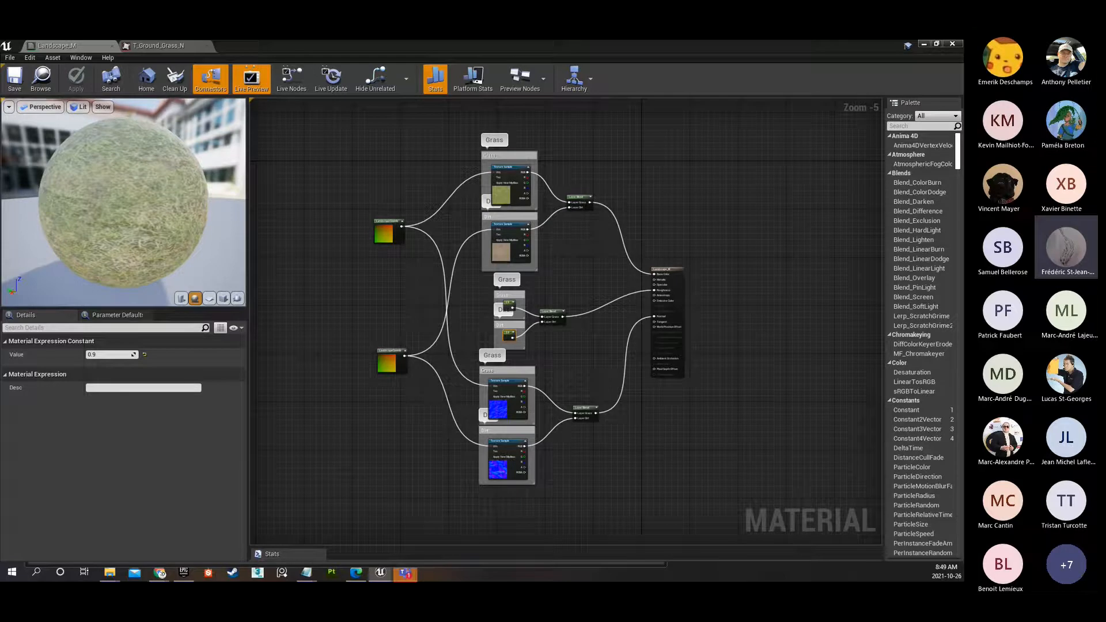
click(179, 46)
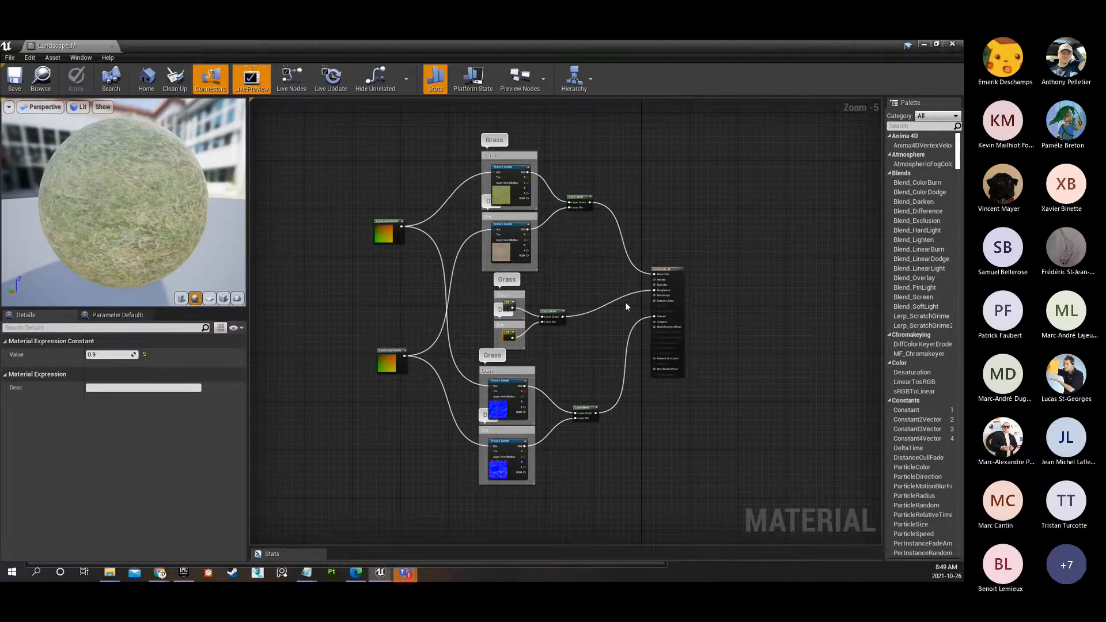
scroll(579, 261, up, 1)
right_drag(579, 262, 615, 251)
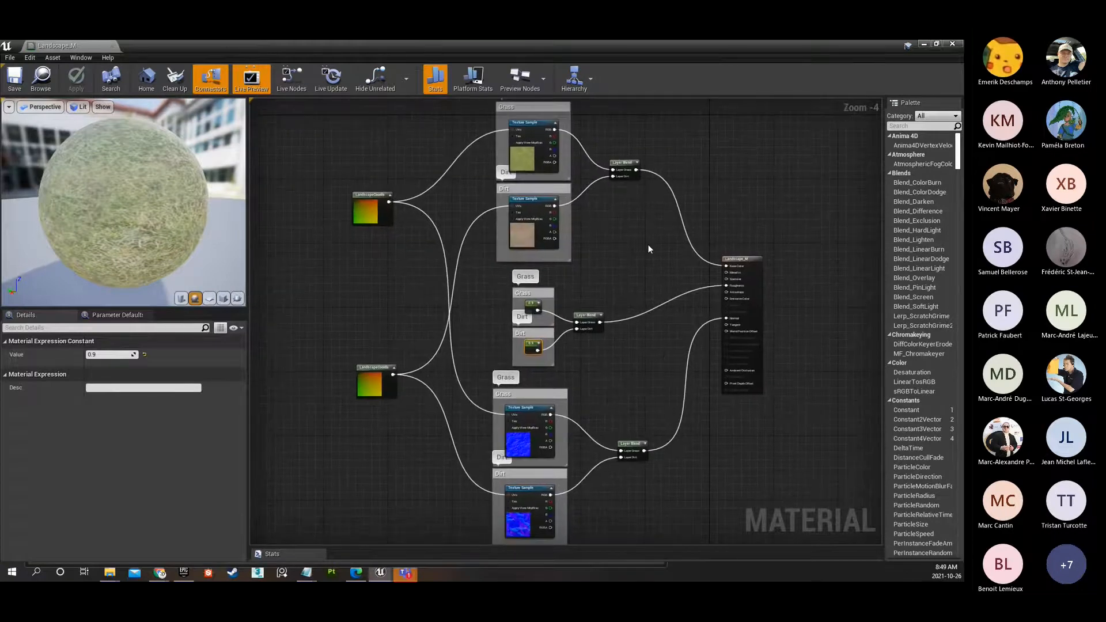
Return to the level editor and show the Materials/Landscape folder in the first Content Browser, placed below the viewport.
click(922, 45)
drag(371, 198, 551, 427)
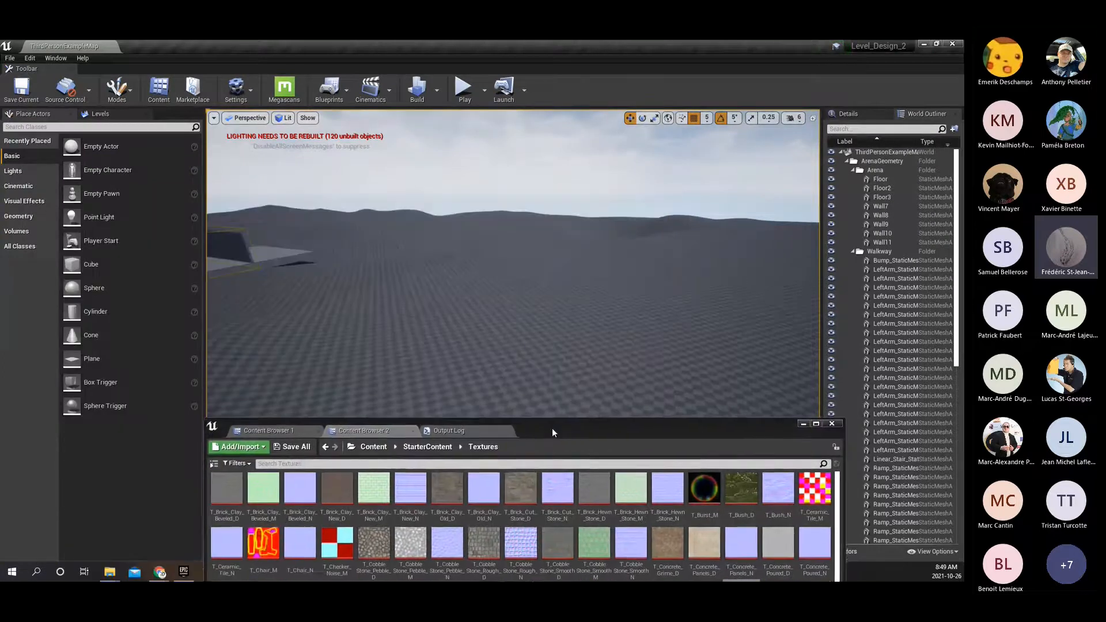
click(285, 430)
drag(564, 440, 560, 445)
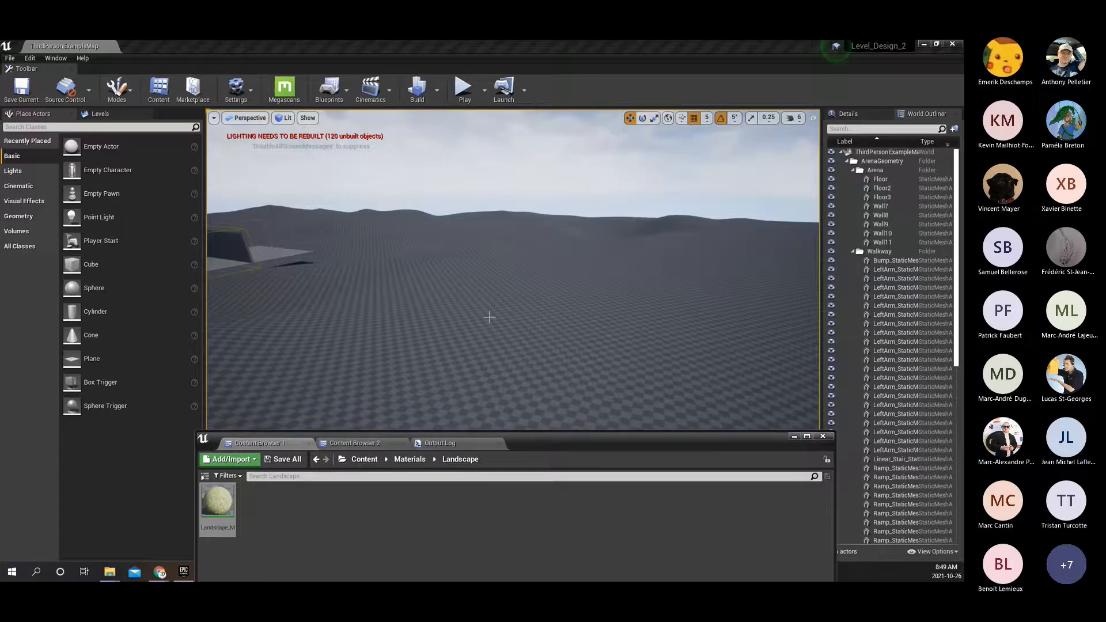
Assign Landscape_M as the Landscape Material of the level's landscape, widening its details area to read the property names.
click(525, 336)
right_drag(525, 336, 391, 346)
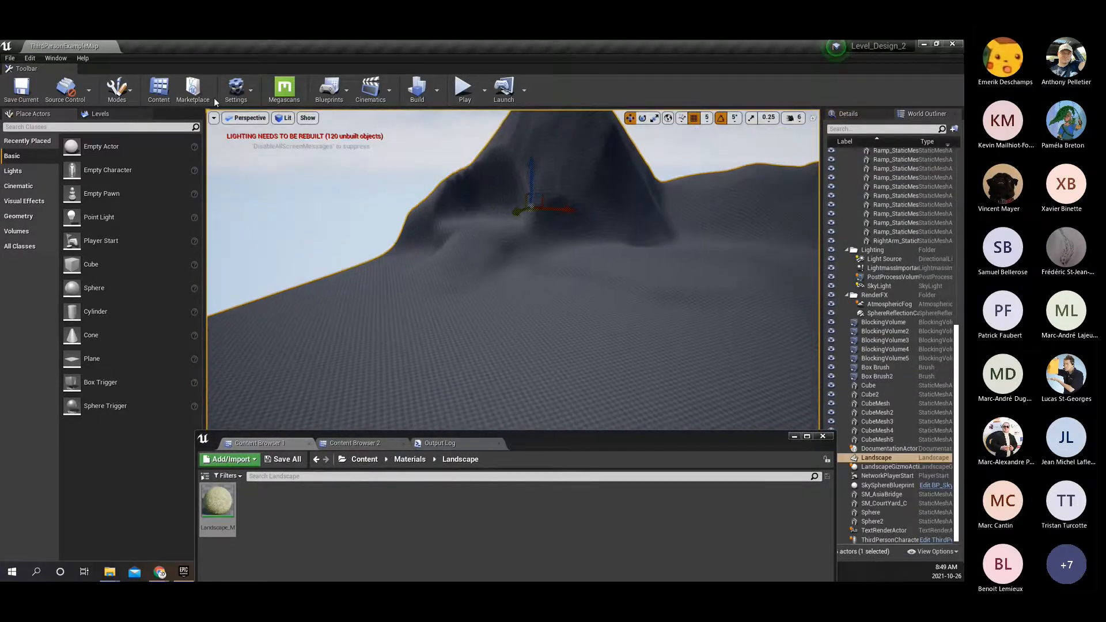
click(117, 89)
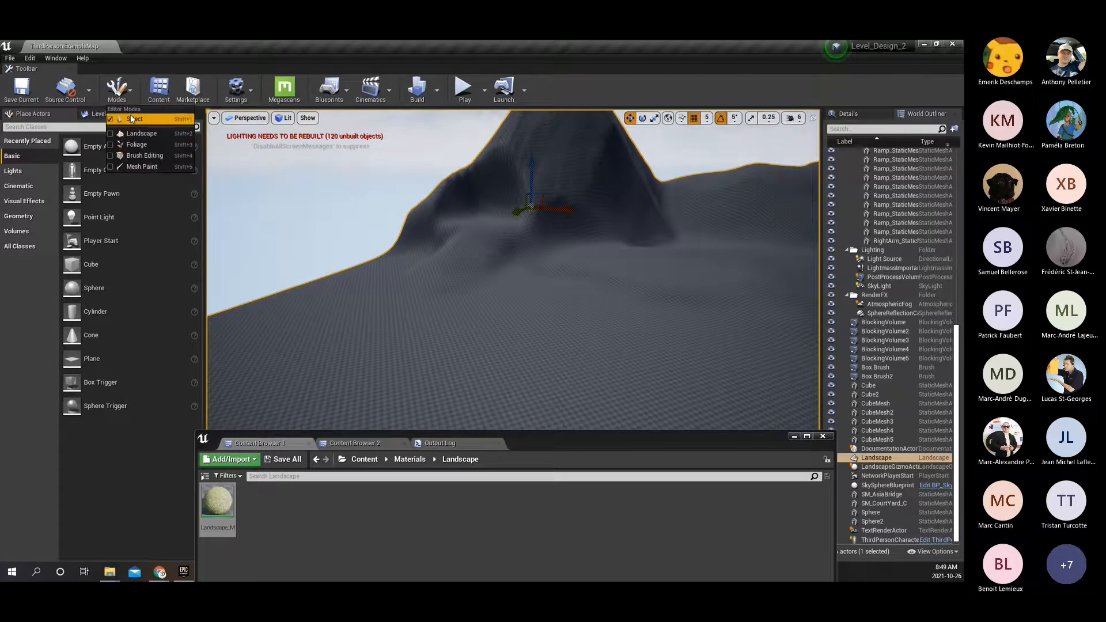
click(502, 340)
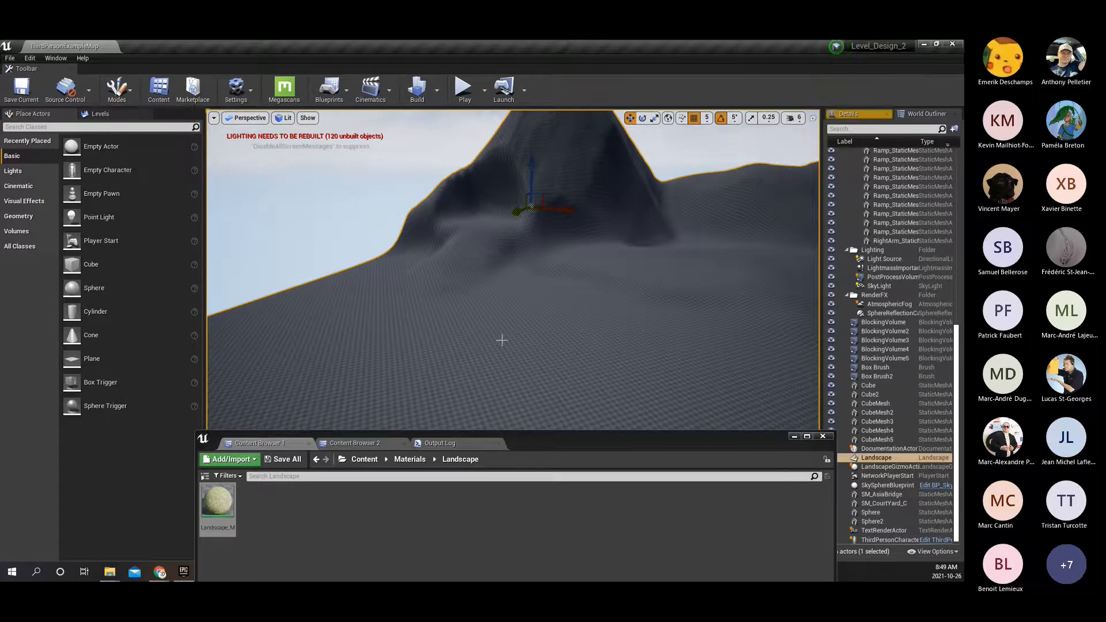
click(853, 114)
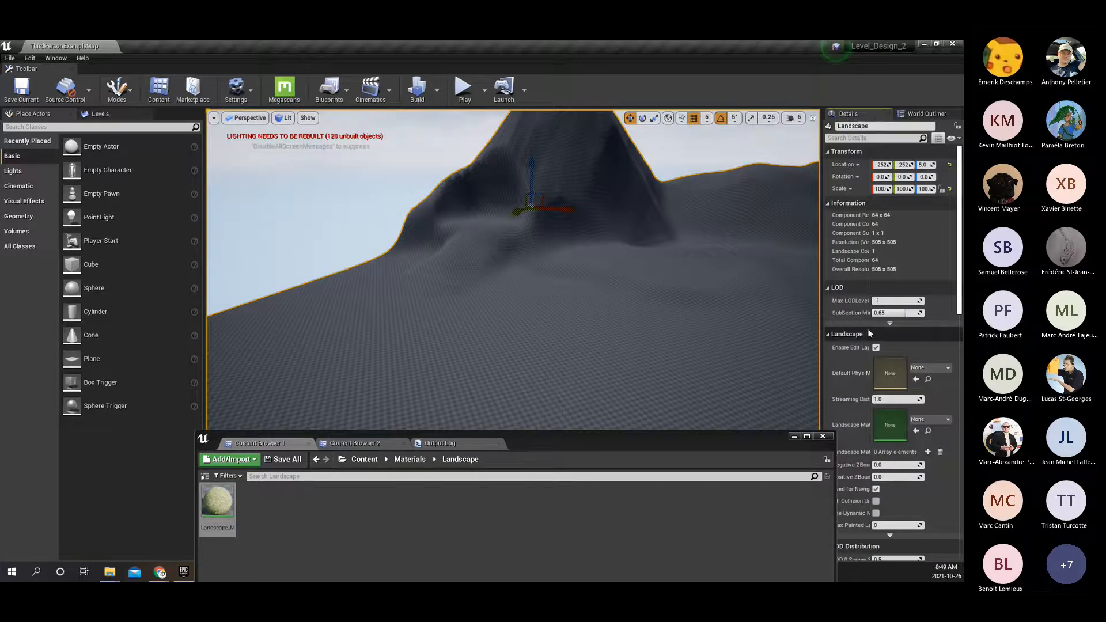
scroll(921, 277, down, 1)
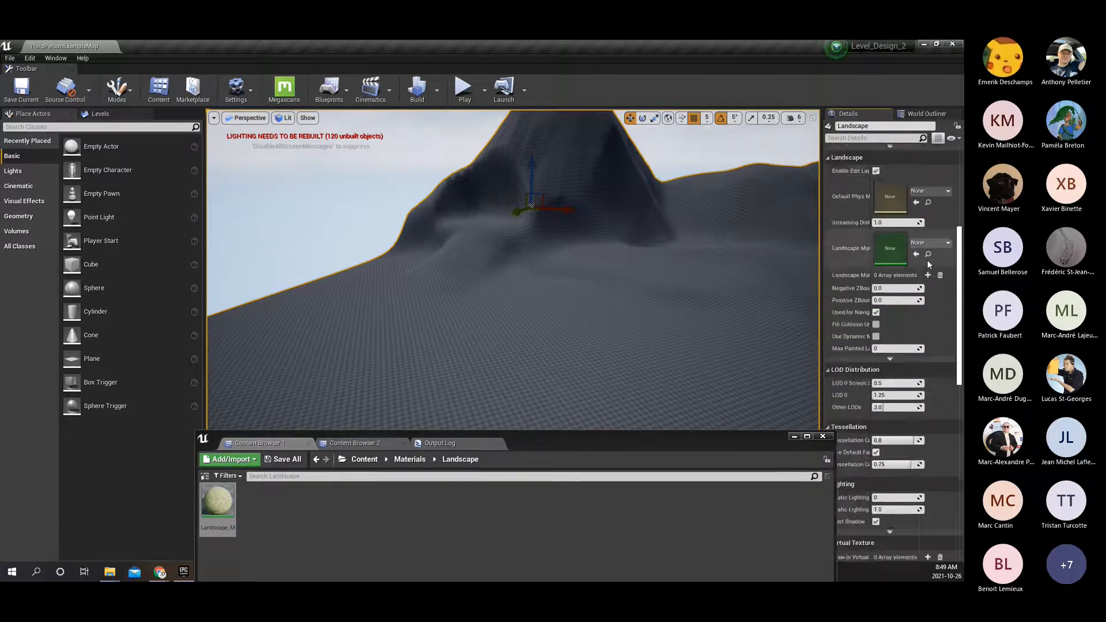
scroll(927, 260, up, 1)
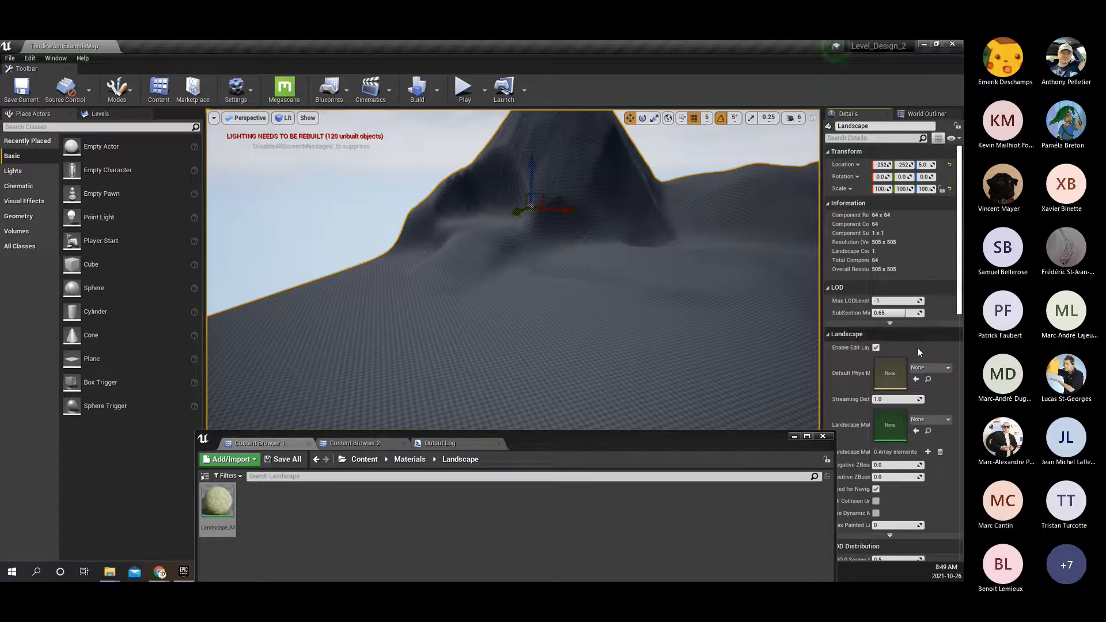
scroll(864, 341, down, 4)
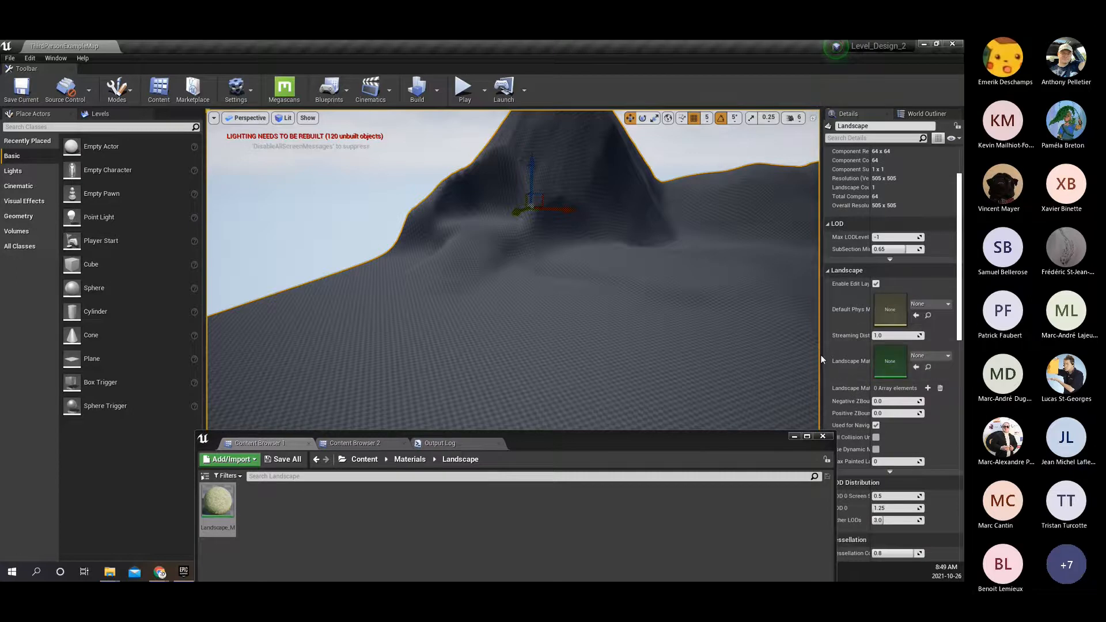
drag(820, 355, 762, 356)
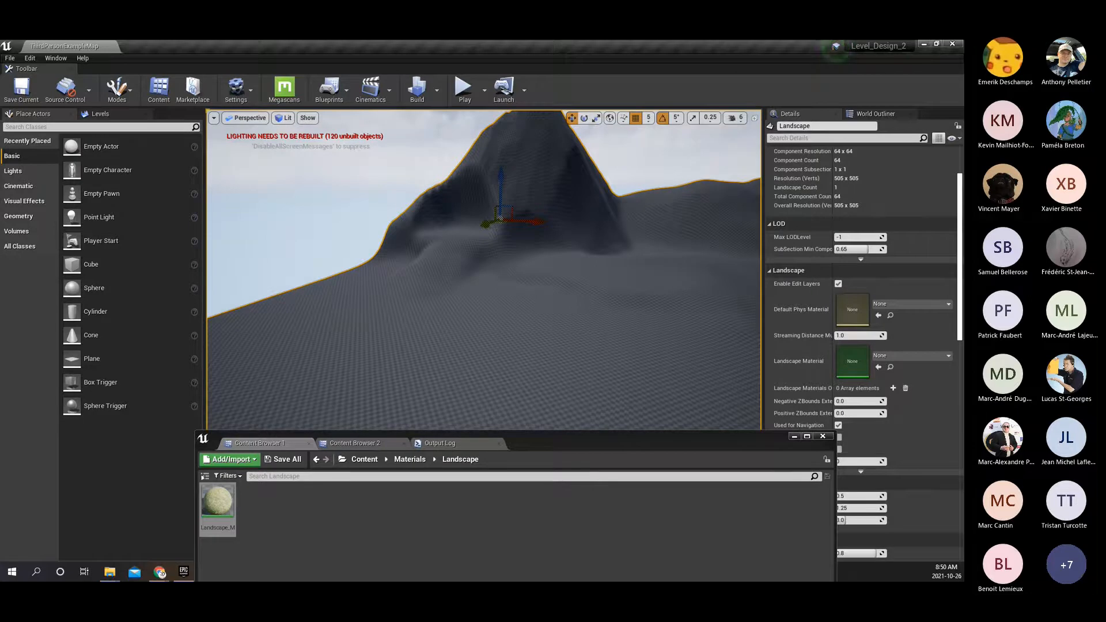
drag(217, 502, 852, 351)
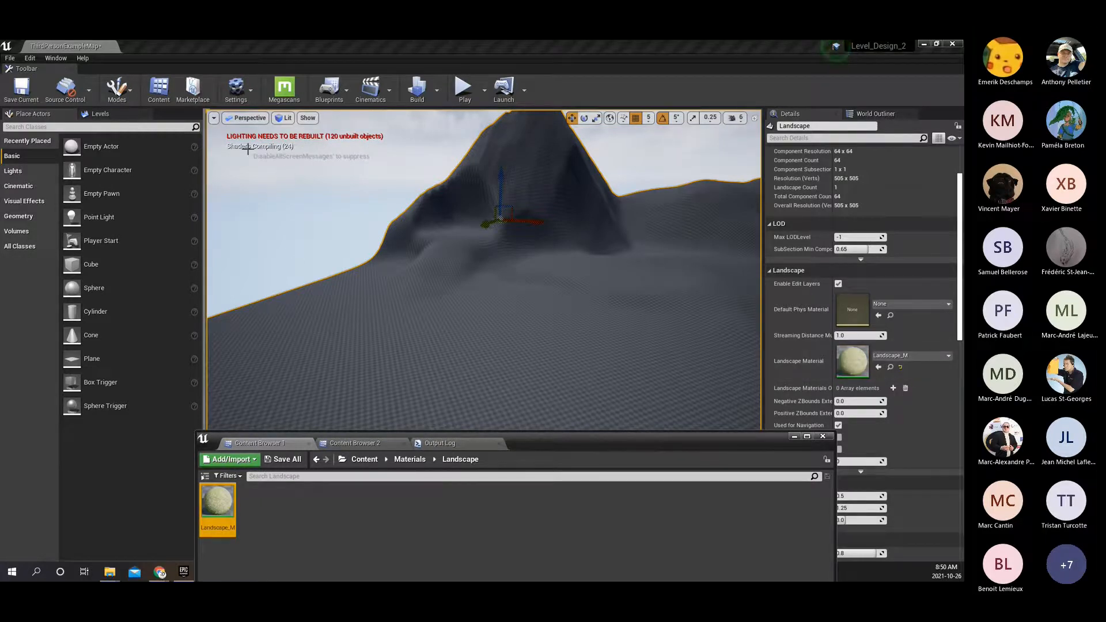
Lower the Content Browser to uncover more of the viewport and switch to the Paint tool of Landscape mode.
drag(554, 443, 546, 510)
mouse_move(507, 350)
right_down()
mouse_move(622, 371)
mouse_move(708, 365)
mouse_move(705, 340)
mouse_move(530, 323)
mouse_move(679, 331)
mouse_move(636, 334)
mouse_move(631, 314)
mouse_move(611, 374)
mouse_move(476, 333)
mouse_move(492, 365)
mouse_move(522, 352)
mouse_move(506, 347)
right_up()
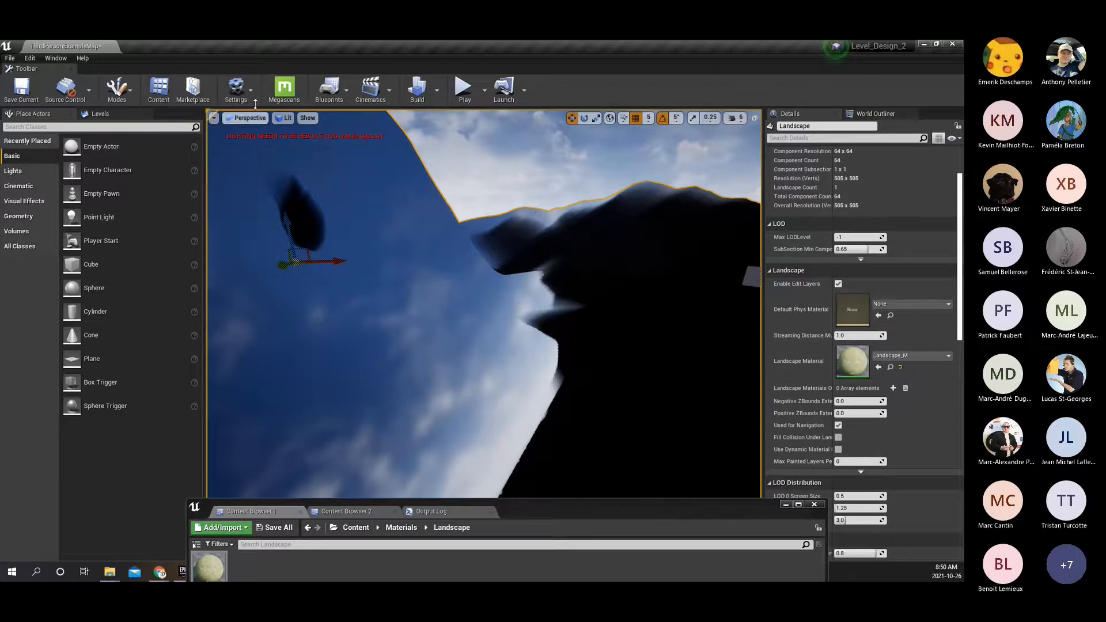
click(117, 87)
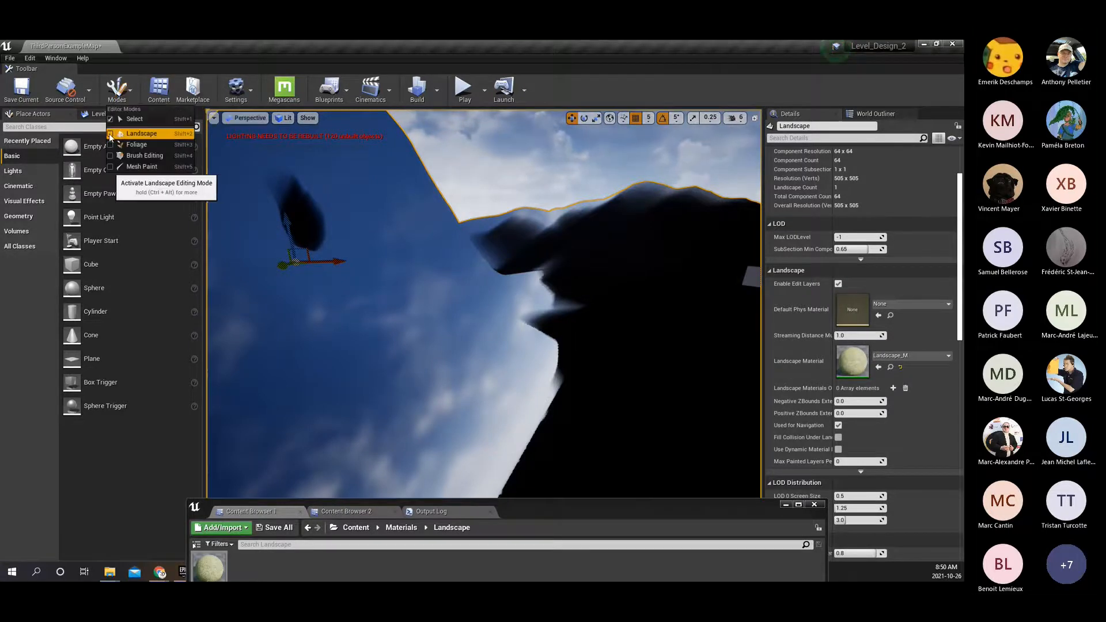
click(110, 137)
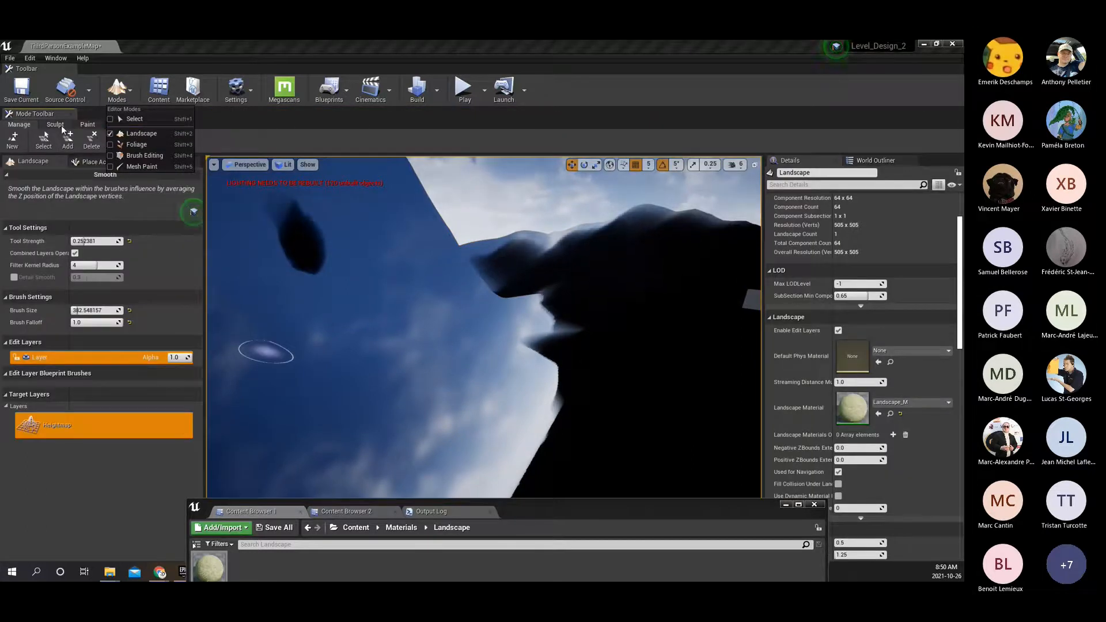
click(61, 126)
click(88, 124)
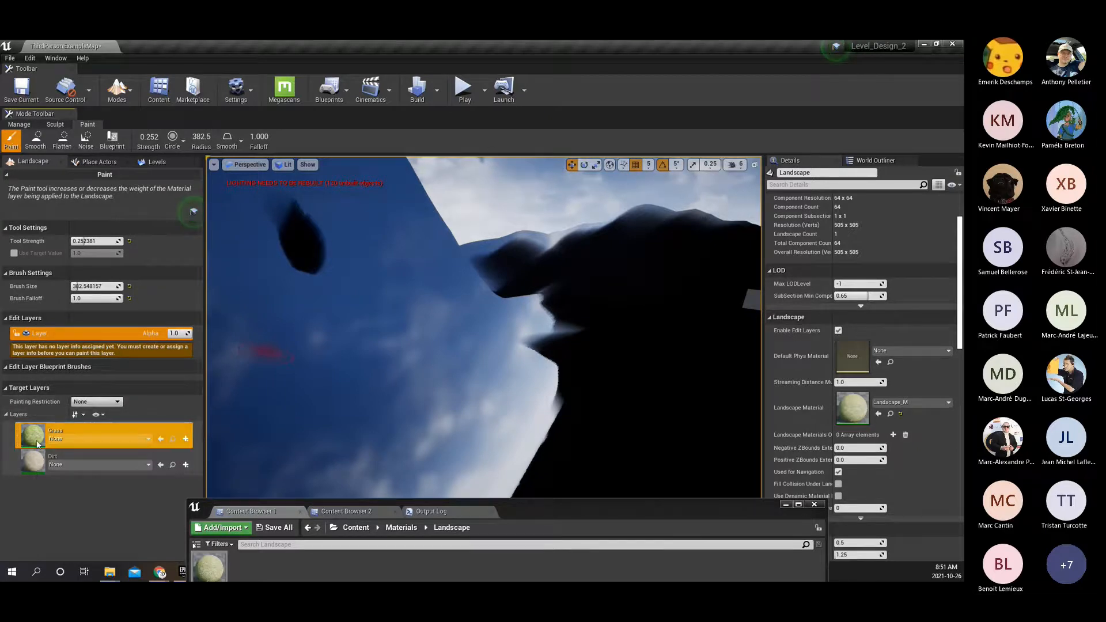
Create a weight-blended layer info for the Grass layer named Grass_LayerInfo in the Materials/Landscape folder.
click(186, 439)
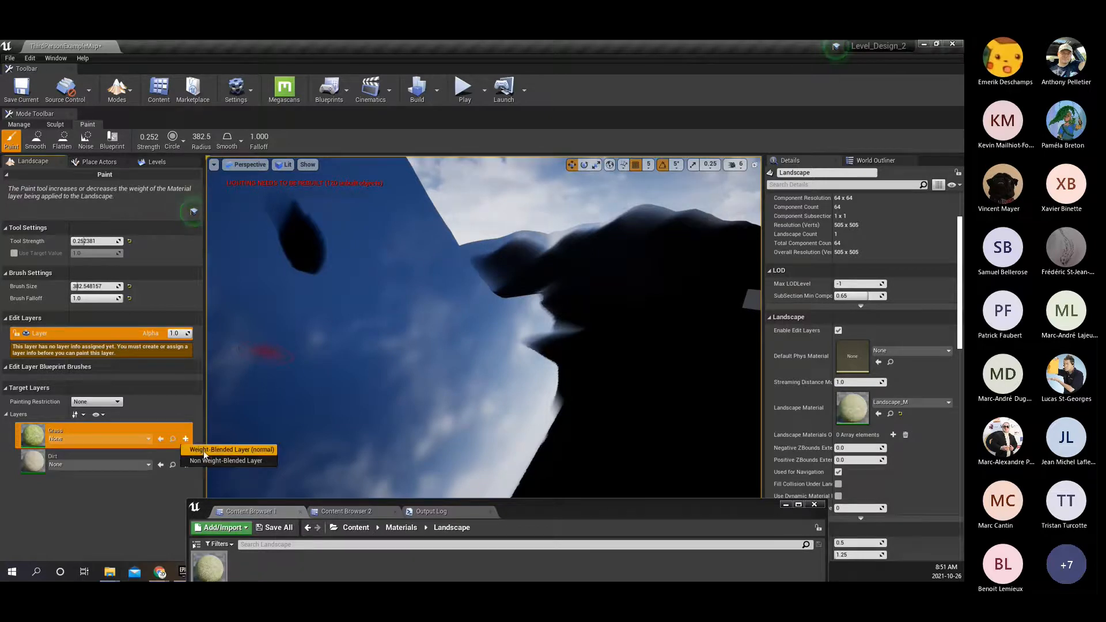
click(269, 452)
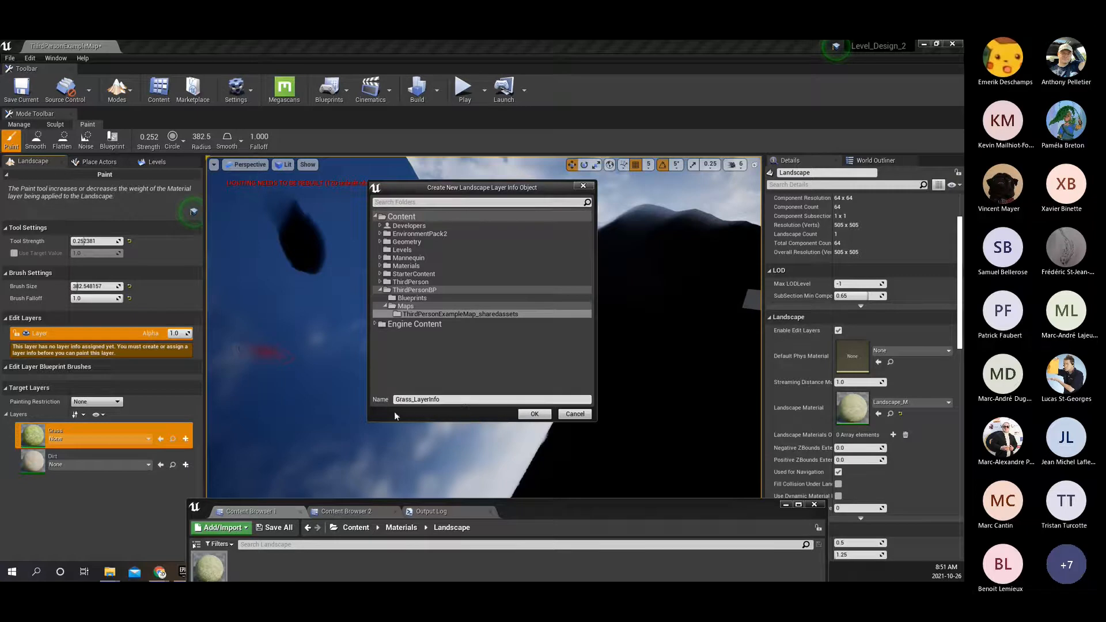
click(408, 399)
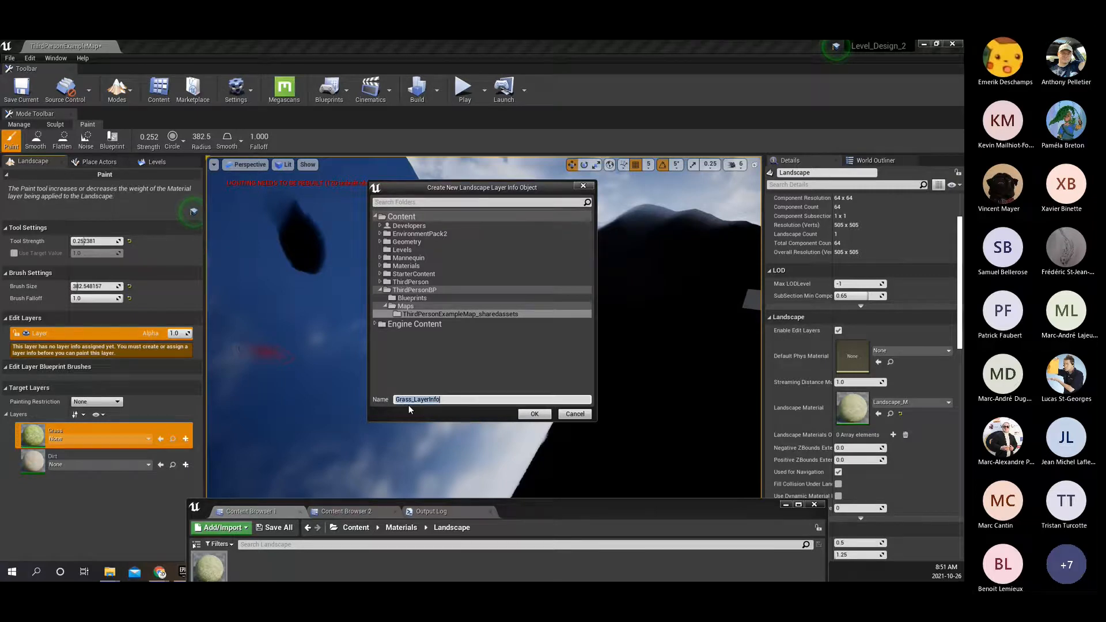
click(407, 266)
click(379, 266)
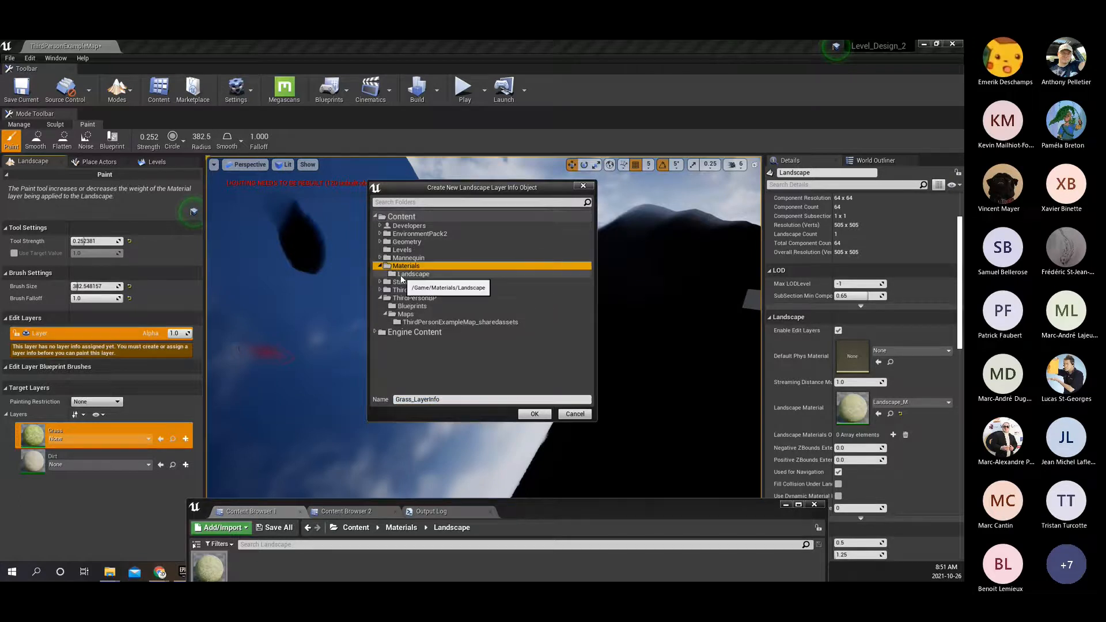
click(401, 275)
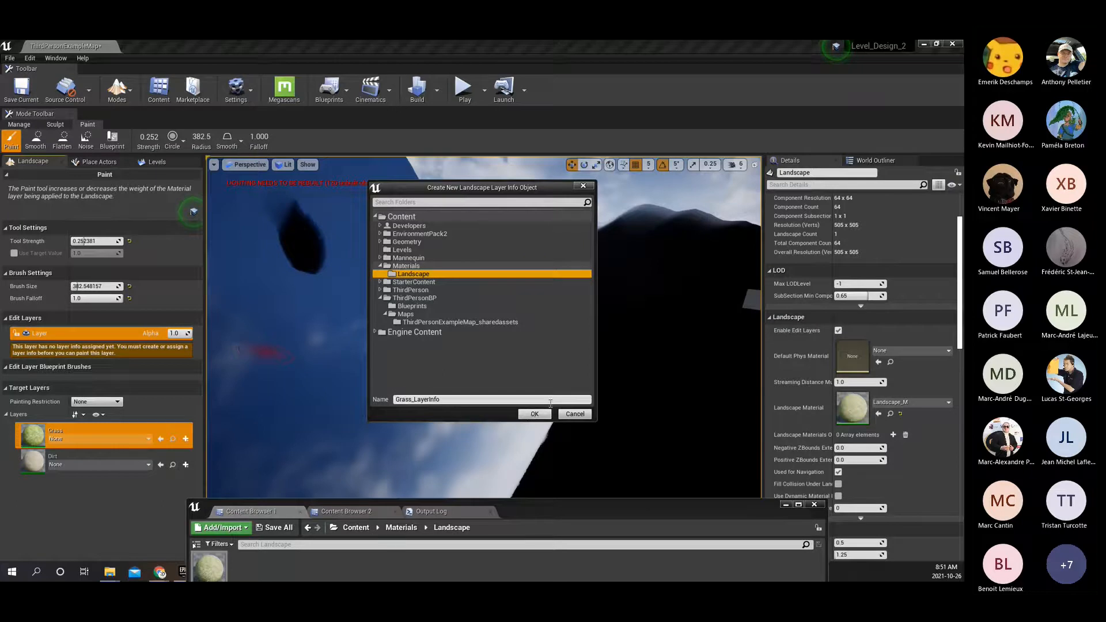
click(532, 414)
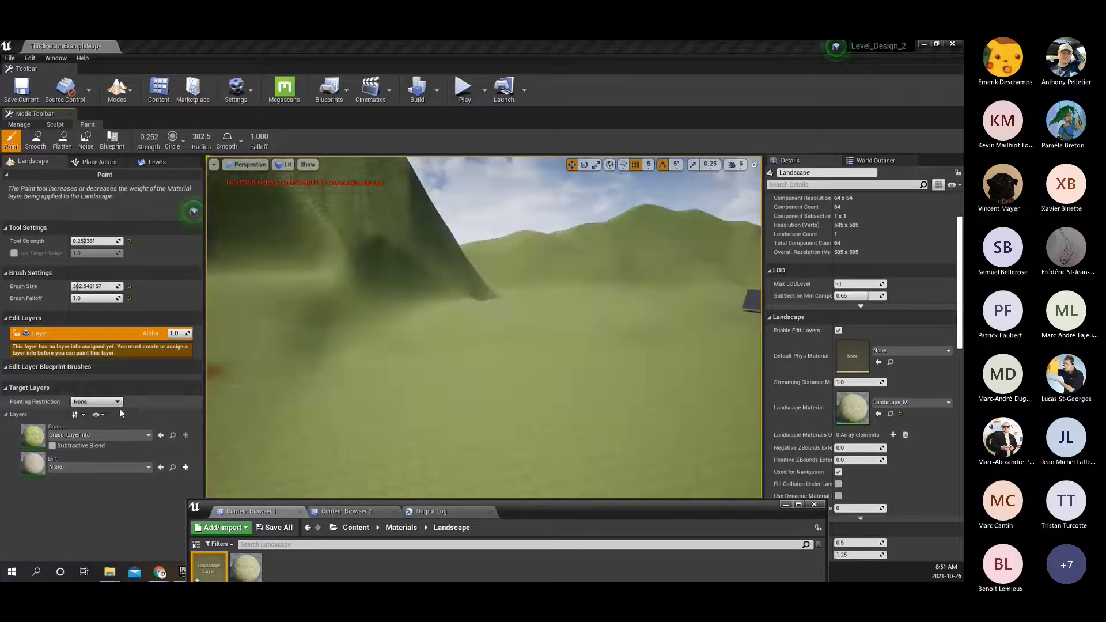
Create a weight-blended layer info for the Dirt layer named Dirt_LayerInfo in the Materials/Landscape folder.
right_drag(484, 327, 430, 376)
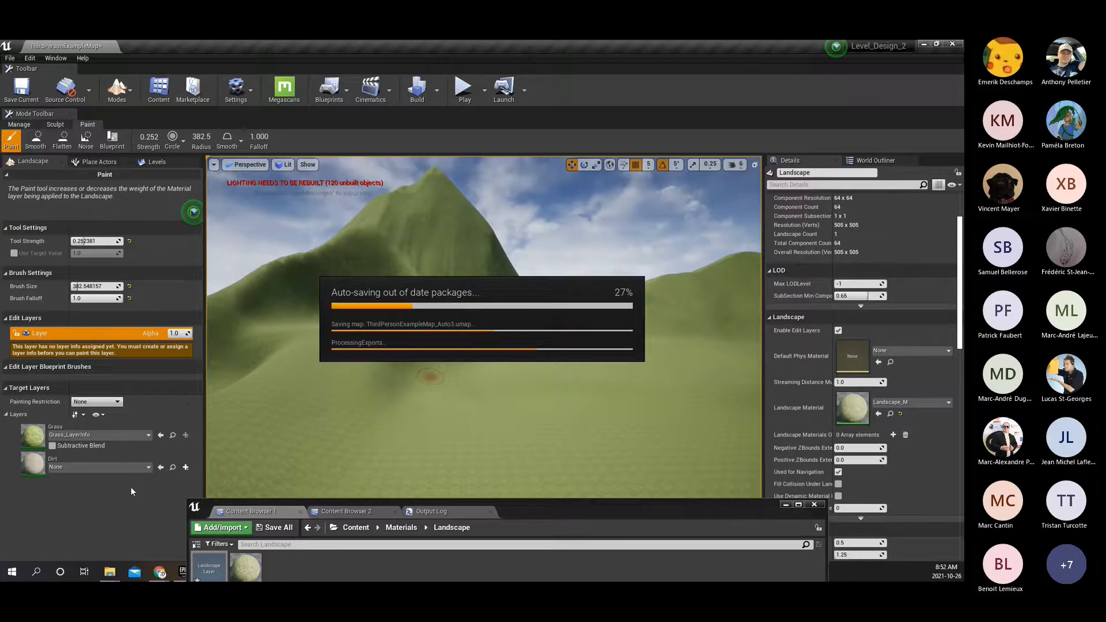
click(52, 466)
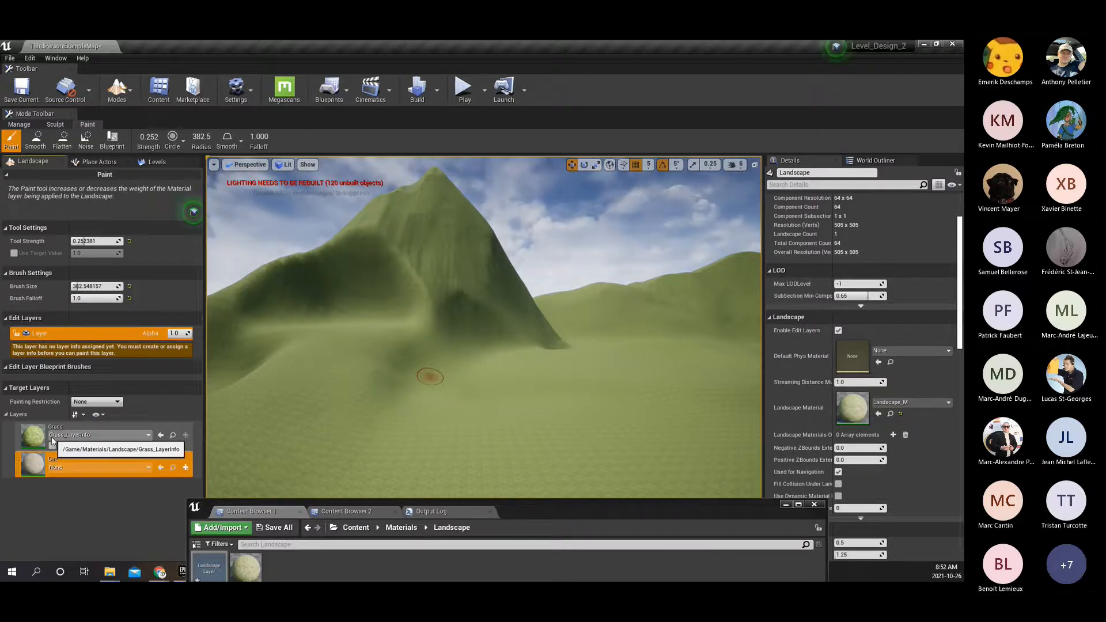
click(149, 435)
click(148, 436)
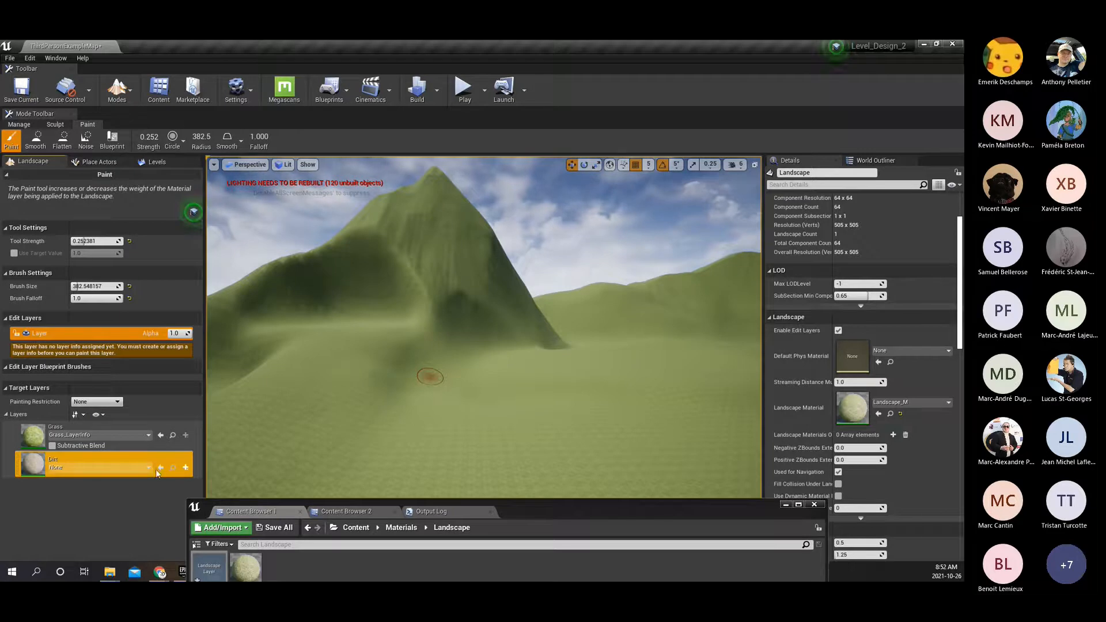
click(186, 468)
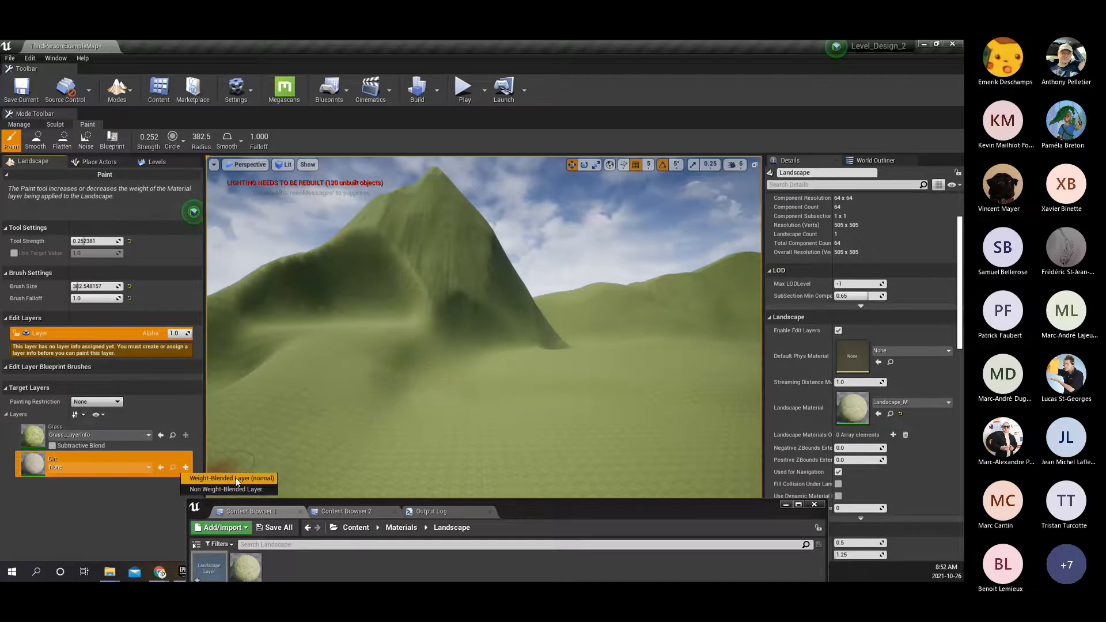
click(269, 478)
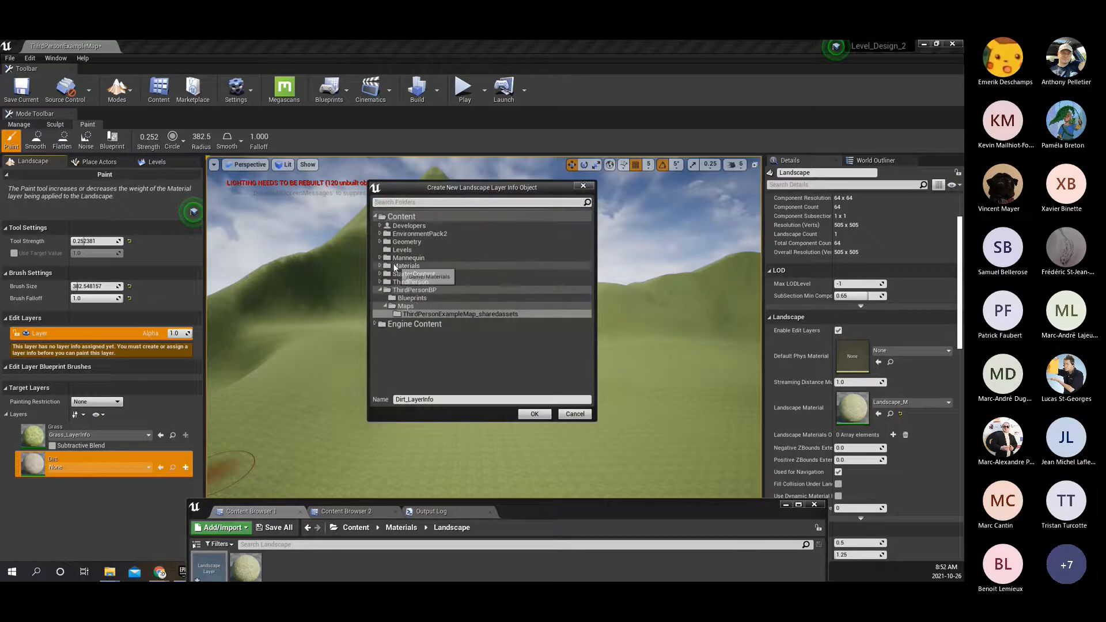
double_click(394, 266)
click(414, 273)
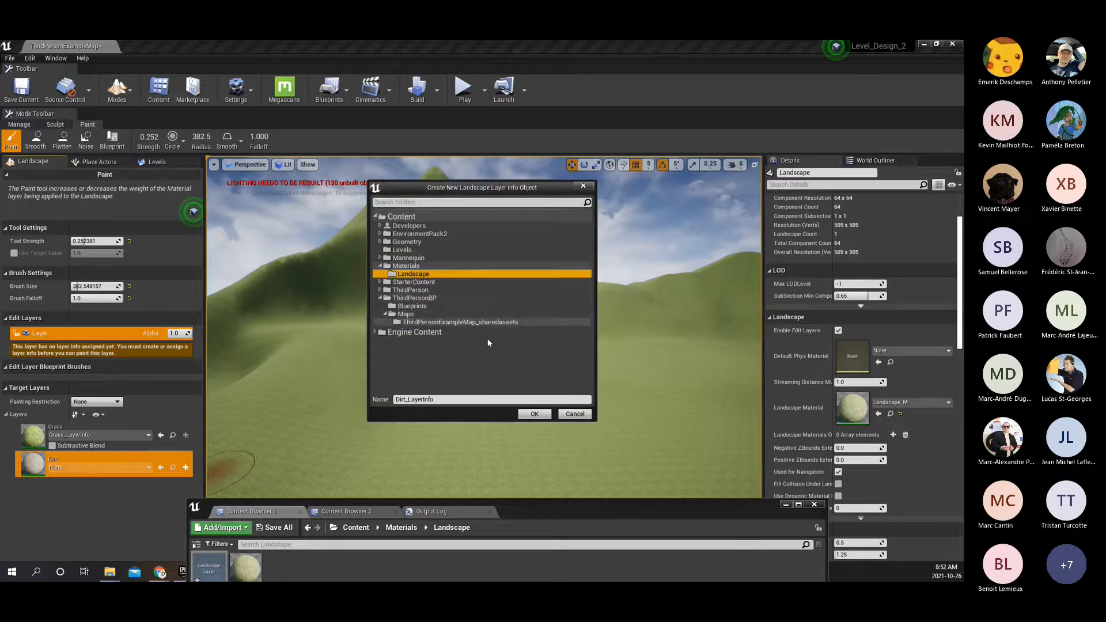
click(535, 414)
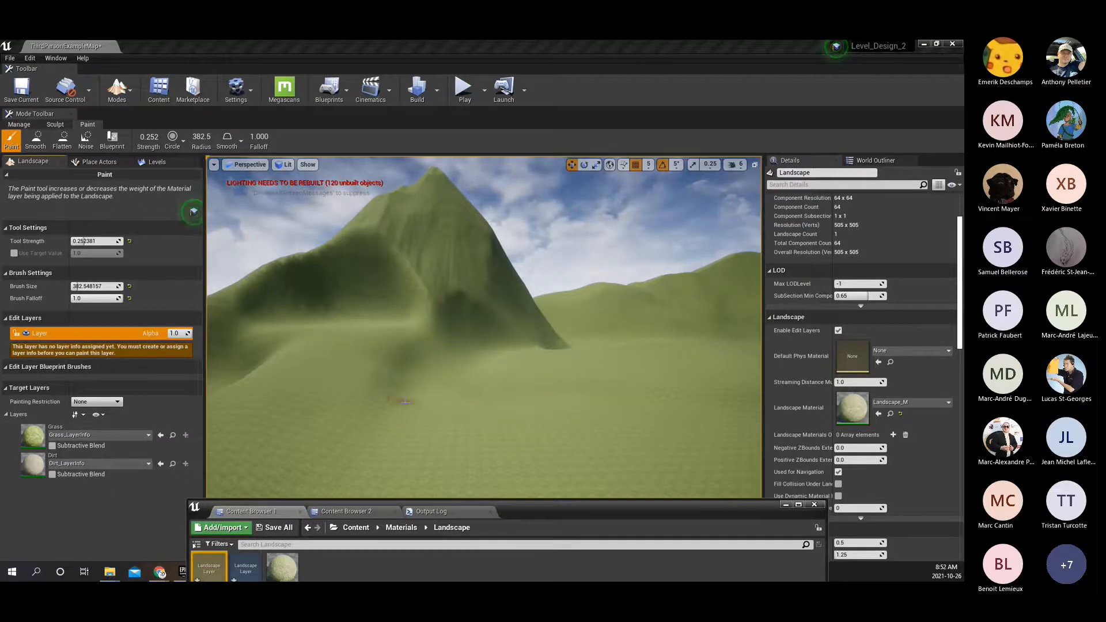
Target the Grass layer in the Paint tool and examine the grass surface from the mountain to the flat ground.
click(40, 440)
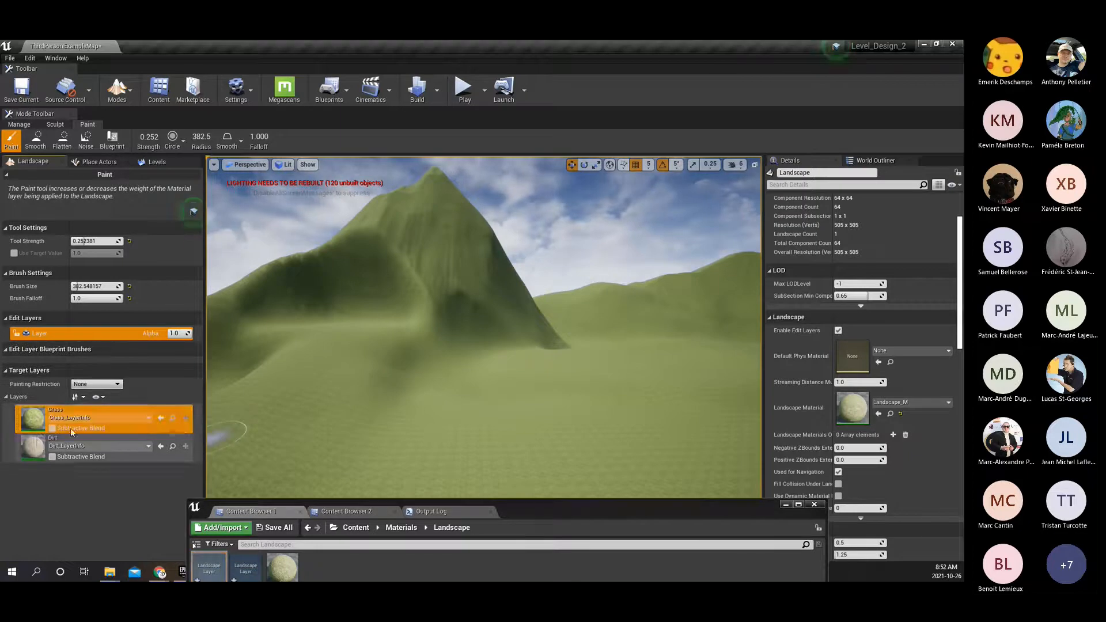
mouse_move(526, 301)
right_down()
mouse_move(720, 299)
mouse_move(723, 390)
mouse_move(714, 323)
mouse_move(670, 314)
right_up()
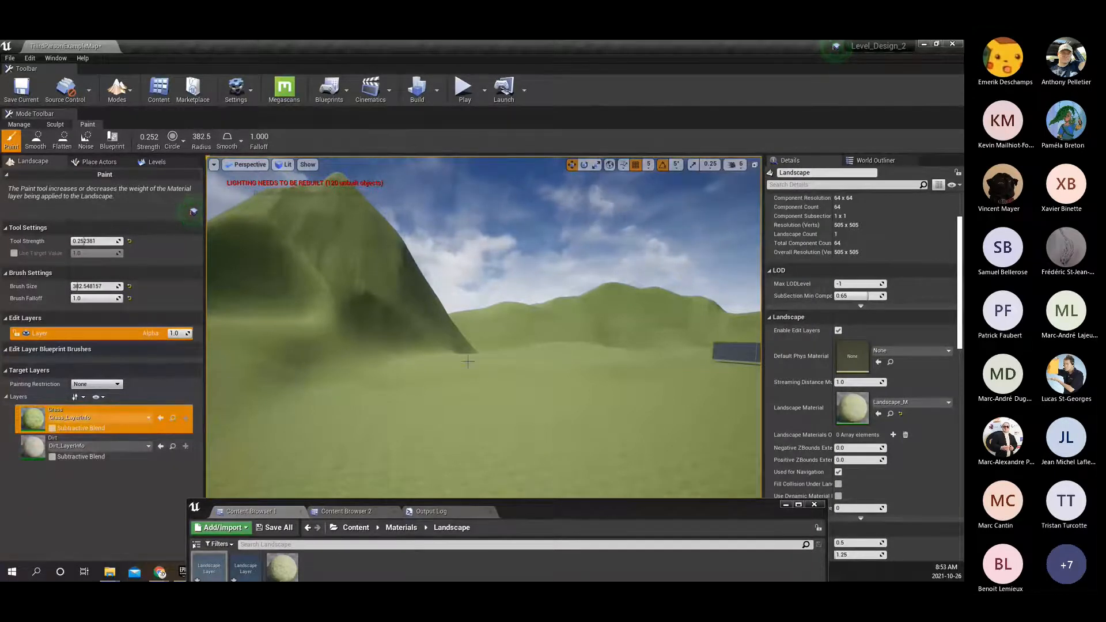
key(w)
right_drag(561, 491, 613, 538)
key(w)
key(w)
key(a)
key(w)
mouse_move(455, 366)
right_down()
mouse_move(470, 355)
mouse_move(340, 293)
mouse_move(291, 321)
mouse_move(245, 324)
mouse_move(241, 339)
mouse_move(518, 353)
mouse_move(657, 338)
right_up()
right_drag(491, 367, 488, 367)
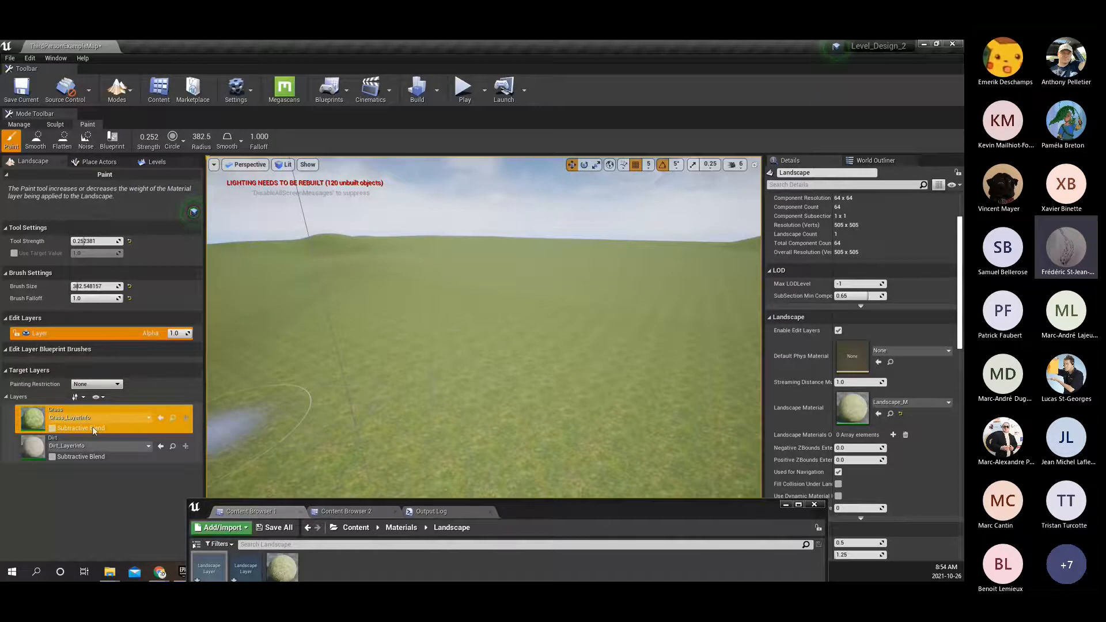
click(117, 87)
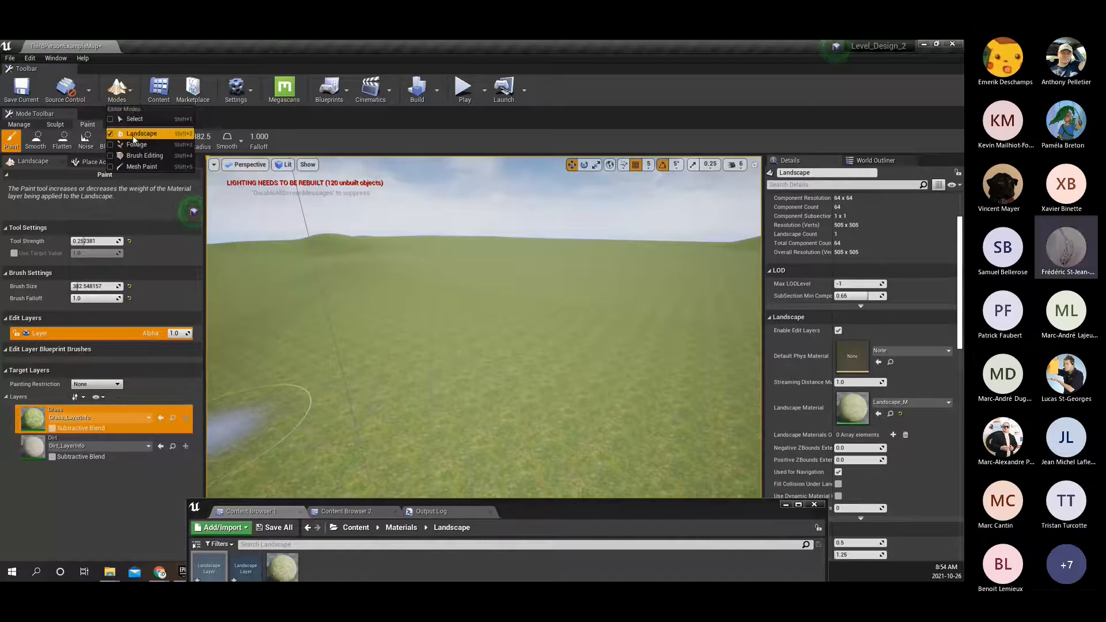
click(92, 125)
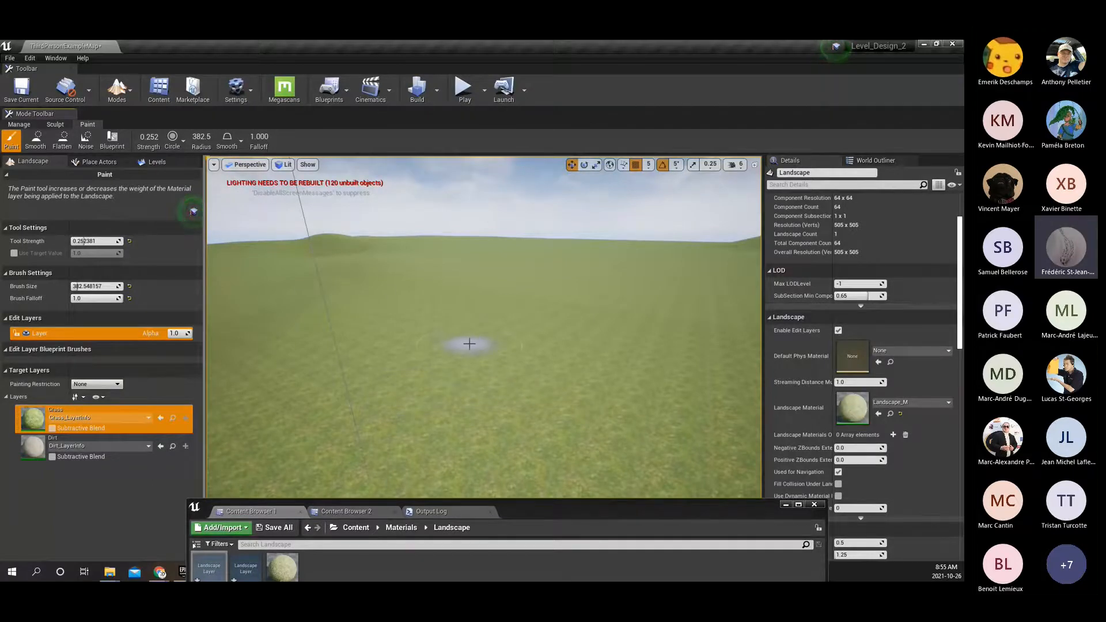
Enlarge the paint brush to about 1247 and brush the Grass layer over the ground beside the grey blockout platform.
mouse_move(470, 339)
right_down()
mouse_move(293, 395)
mouse_move(205, 389)
right_up()
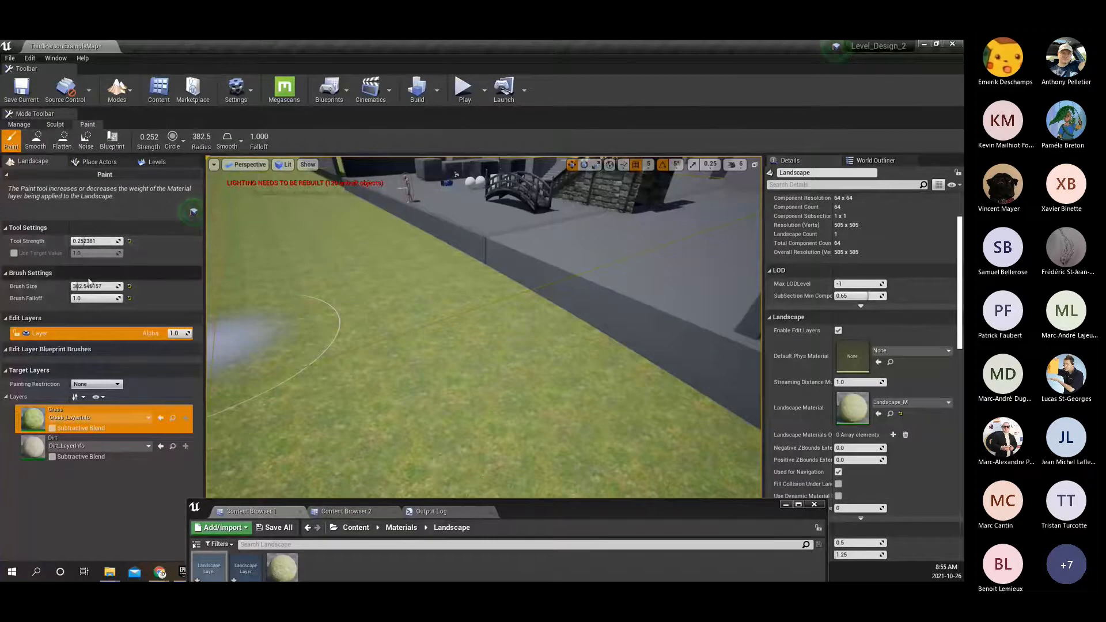
drag(118, 287, 126, 288)
right_drag(425, 329, 365, 312)
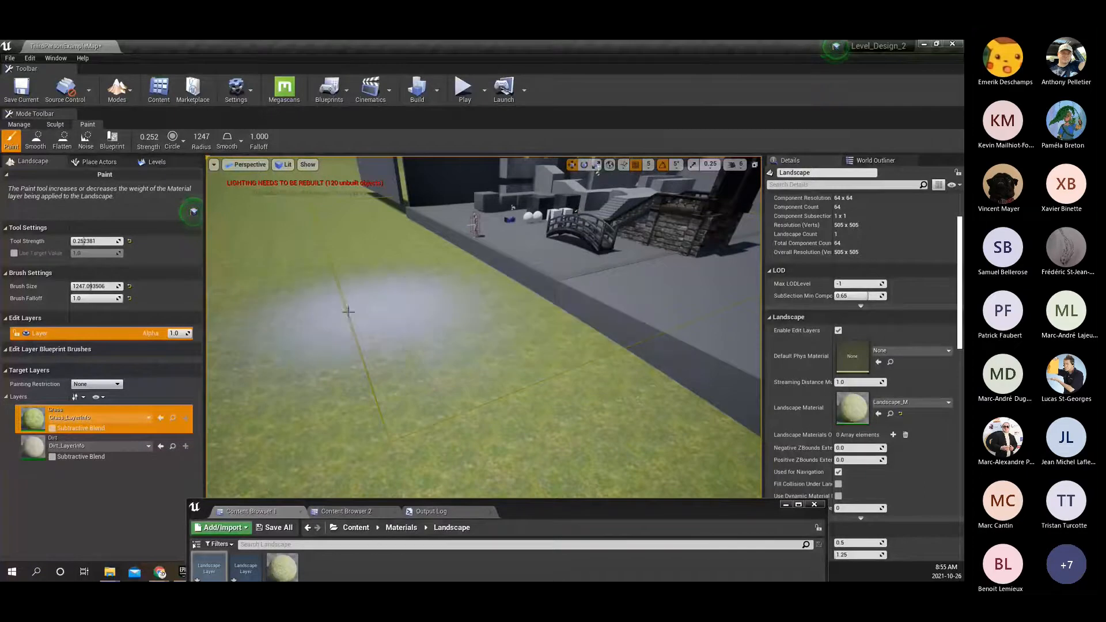
right_drag(420, 401, 293, 388)
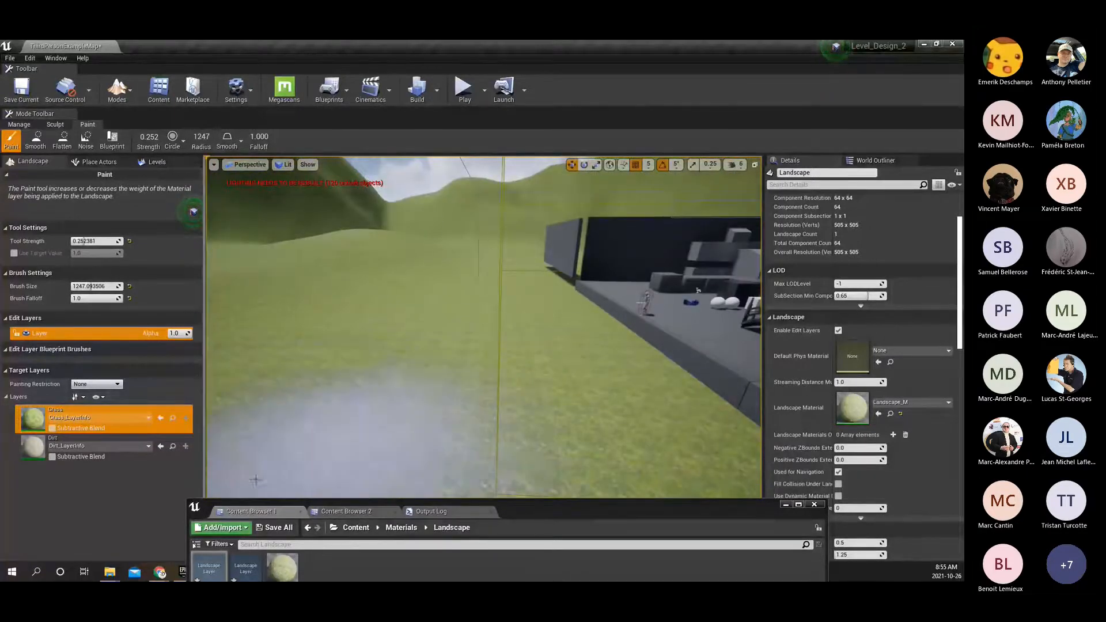
Target the Dirt layer and paint a first dirt stroke on the grass beside the platform.
click(34, 456)
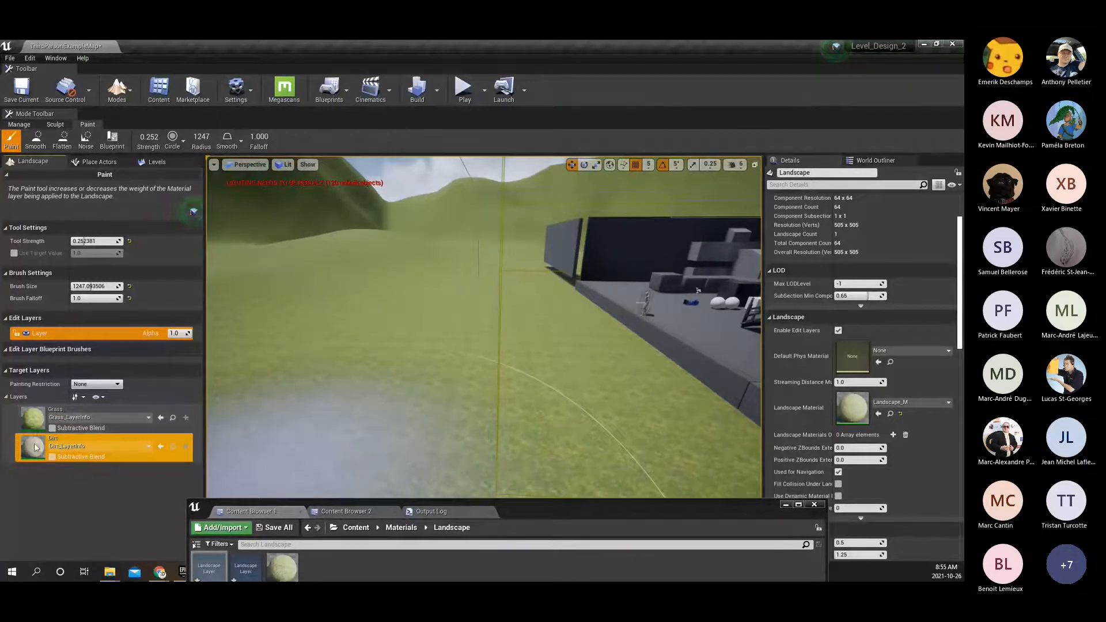
mouse_move(622, 344)
mouse_down()
mouse_move(506, 321)
mouse_move(435, 340)
mouse_up()
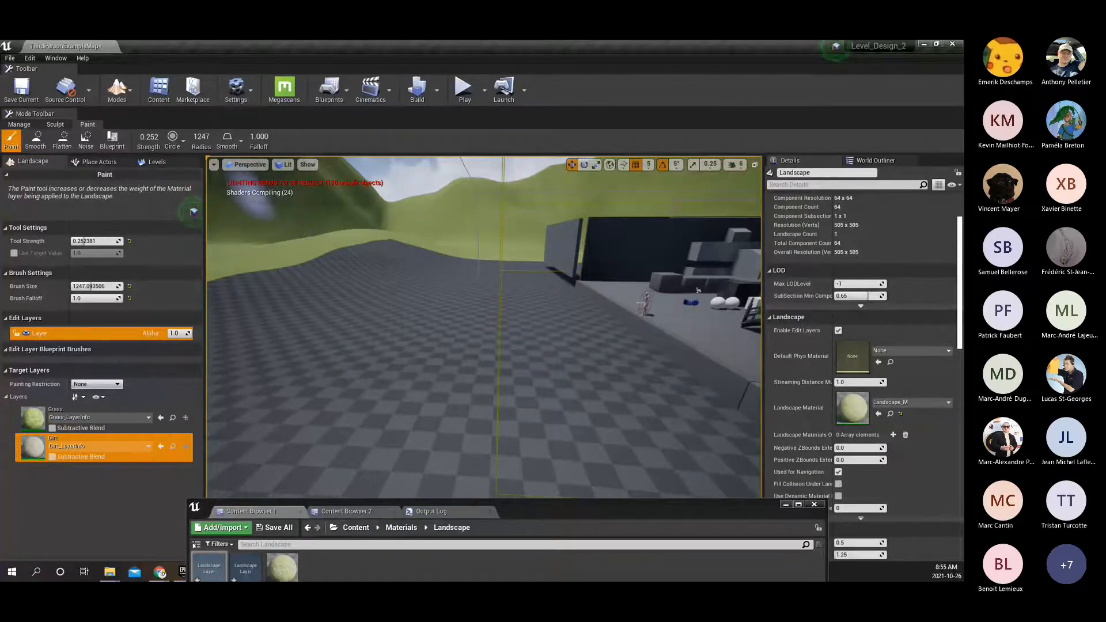
mouse_move(566, 339)
right_down()
mouse_move(578, 403)
mouse_move(616, 369)
mouse_move(588, 377)
right_up()
key(s)
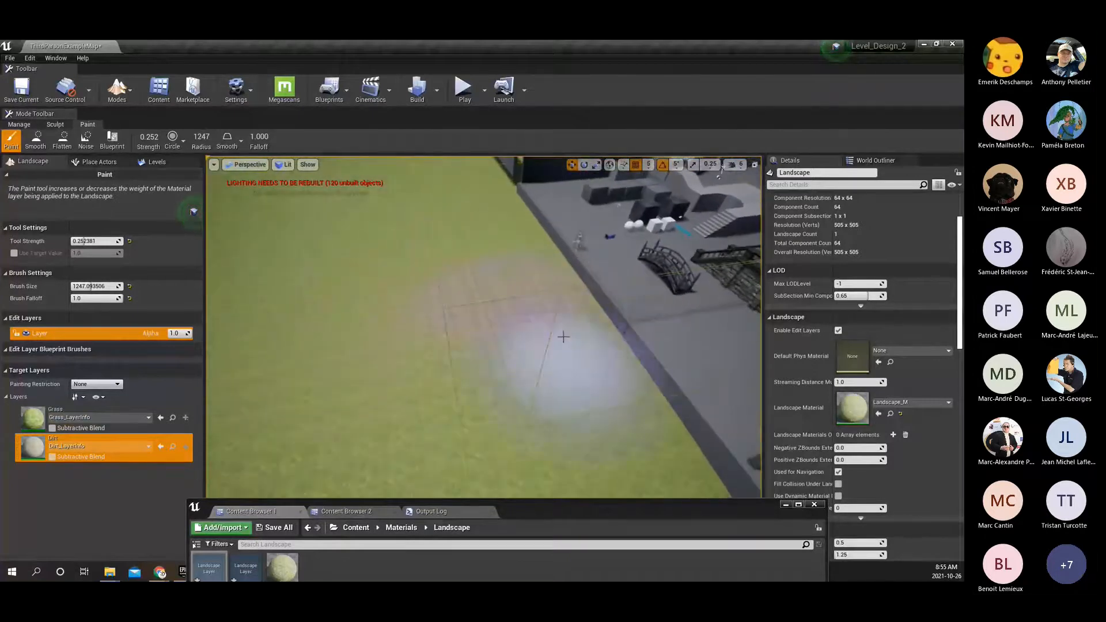
Paint a wide, winding dirt path across the grass leading away from the front of the platform.
mouse_move(484, 278)
mouse_down()
mouse_move(259, 329)
mouse_move(340, 319)
mouse_move(514, 263)
mouse_up()
right_drag(447, 299, 506, 301)
drag(382, 262, 353, 250)
key(a)
right_drag(353, 249, 514, 298)
mouse_move(500, 269)
mouse_down()
mouse_move(469, 246)
mouse_move(424, 367)
mouse_move(457, 446)
mouse_move(483, 238)
mouse_move(469, 444)
mouse_move(459, 393)
mouse_move(543, 194)
mouse_up()
right_drag(543, 194, 554, 276)
right_drag(510, 246, 527, 234)
mouse_move(486, 257)
mouse_down()
mouse_move(467, 294)
mouse_move(518, 281)
mouse_move(423, 276)
mouse_move(635, 293)
mouse_move(528, 285)
mouse_up()
mouse_move(528, 285)
right_down()
mouse_move(524, 247)
mouse_move(519, 288)
mouse_move(572, 313)
mouse_move(576, 256)
mouse_move(708, 270)
mouse_move(714, 299)
mouse_move(717, 273)
mouse_move(668, 295)
mouse_move(672, 320)
mouse_move(685, 323)
mouse_move(482, 364)
right_up()
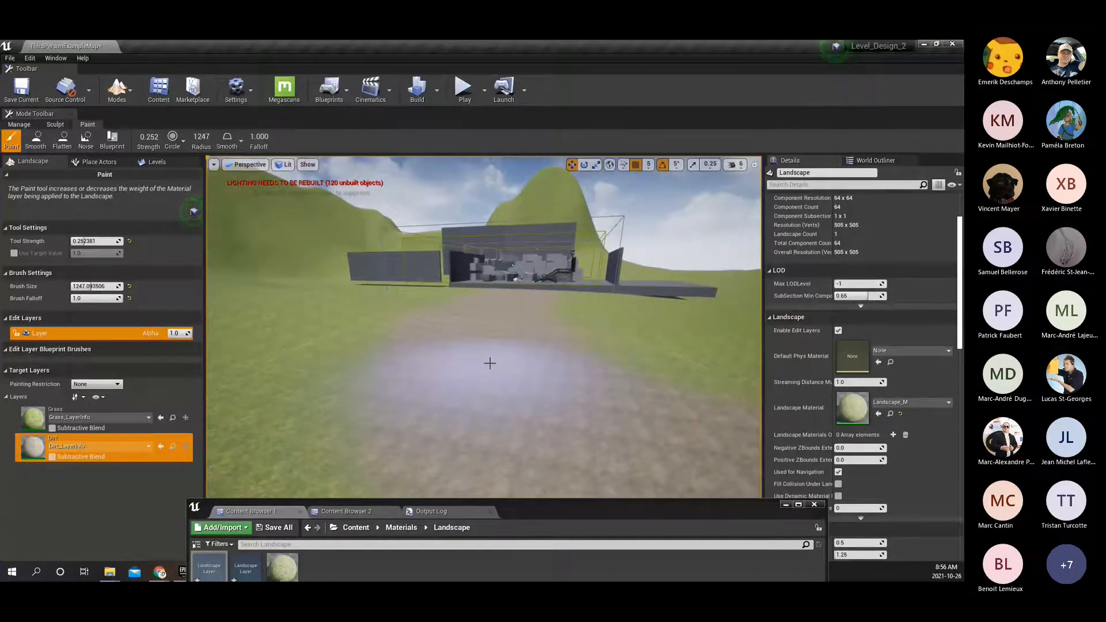
mouse_move(482, 365)
right_down()
mouse_move(507, 381)
mouse_move(515, 374)
mouse_move(499, 351)
mouse_move(455, 336)
mouse_move(504, 356)
right_up()
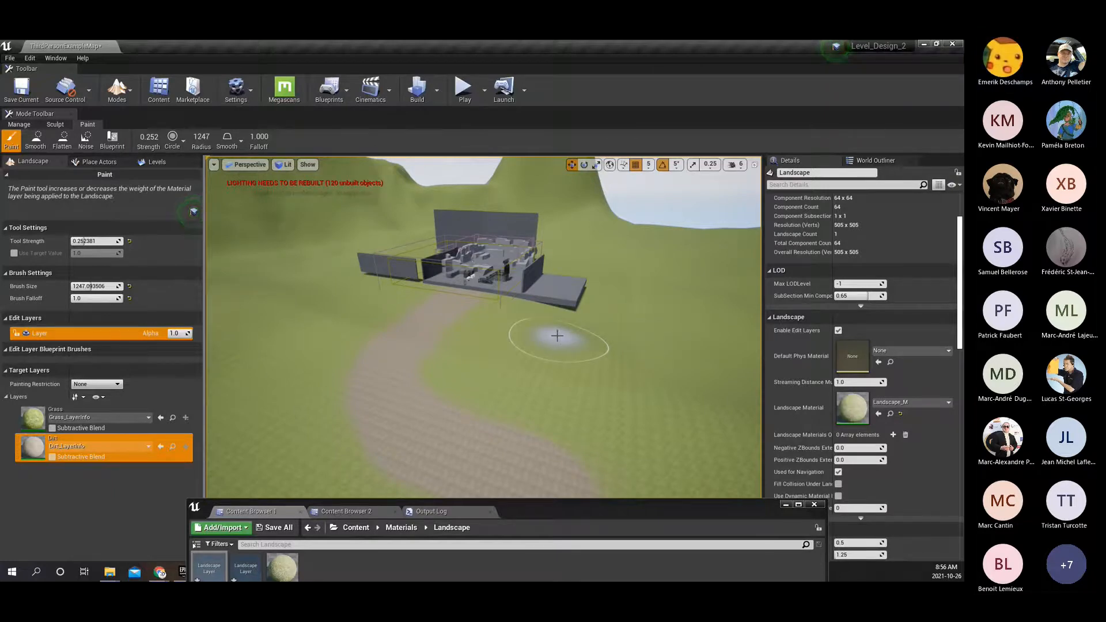
Target the Grass layer, inspect individual landscape components with the Manage selection tool, and return to Paint to view the path.
click(37, 420)
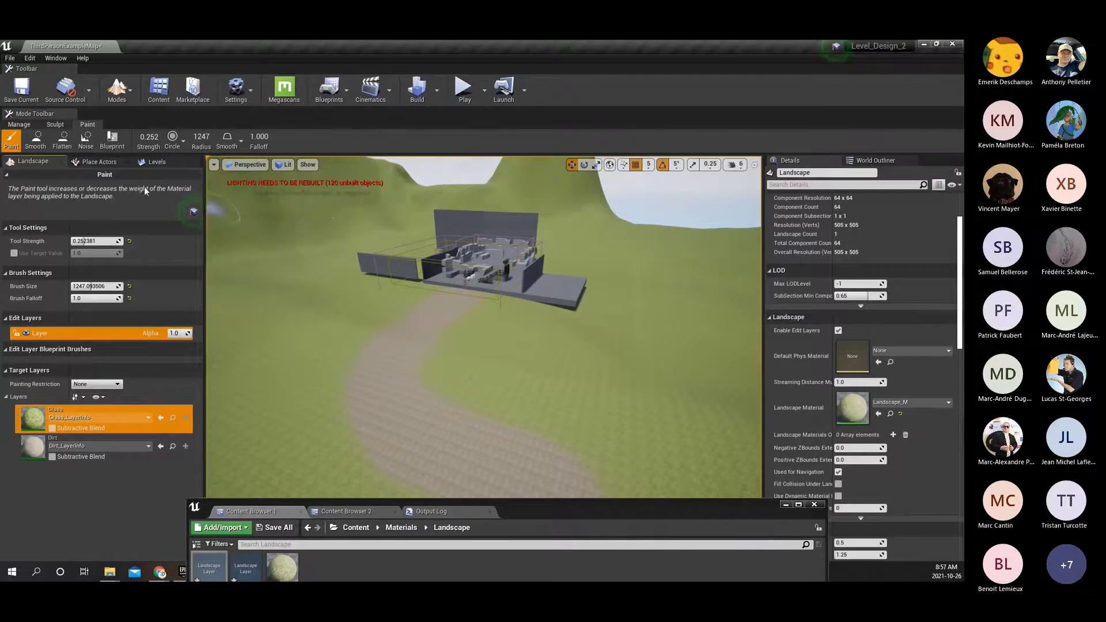
click(19, 125)
right_drag(579, 343, 514, 328)
click(493, 318)
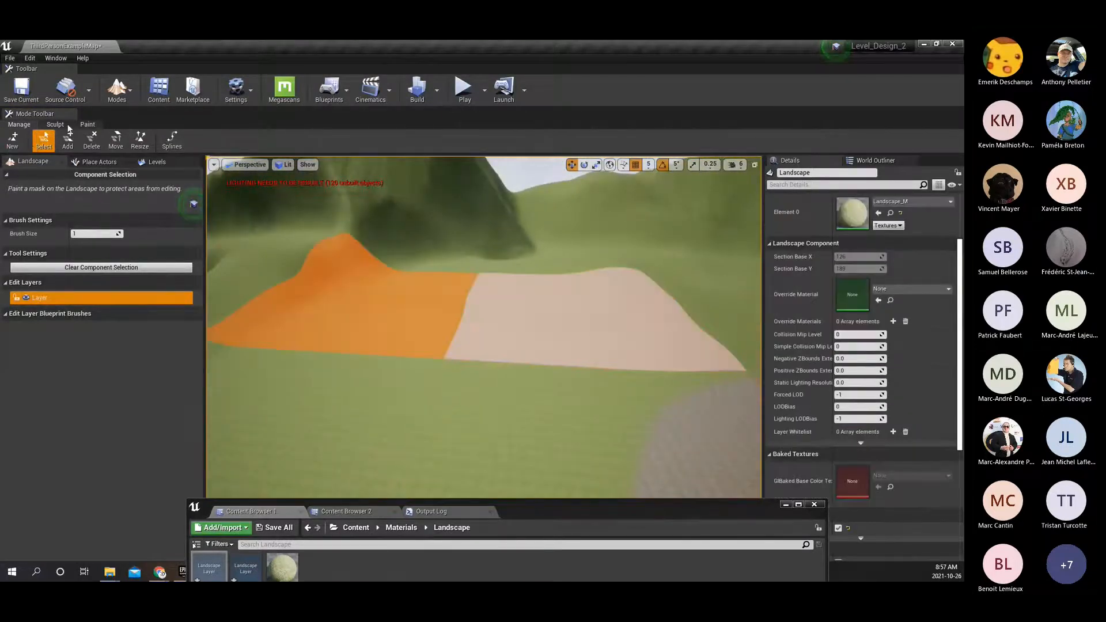
click(87, 125)
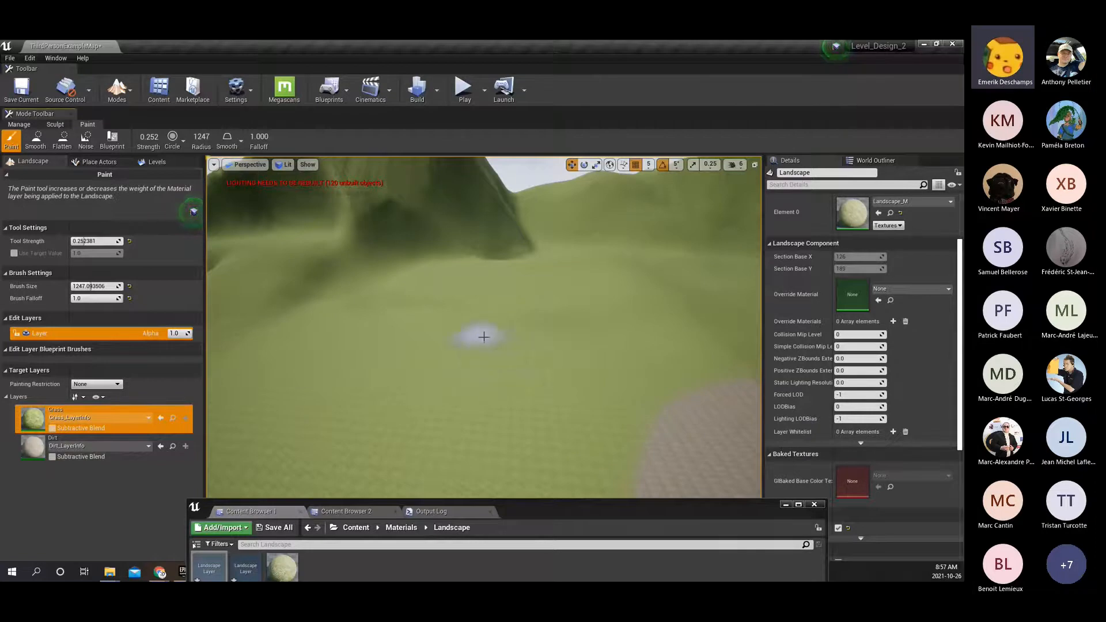
right_drag(499, 351, 495, 353)
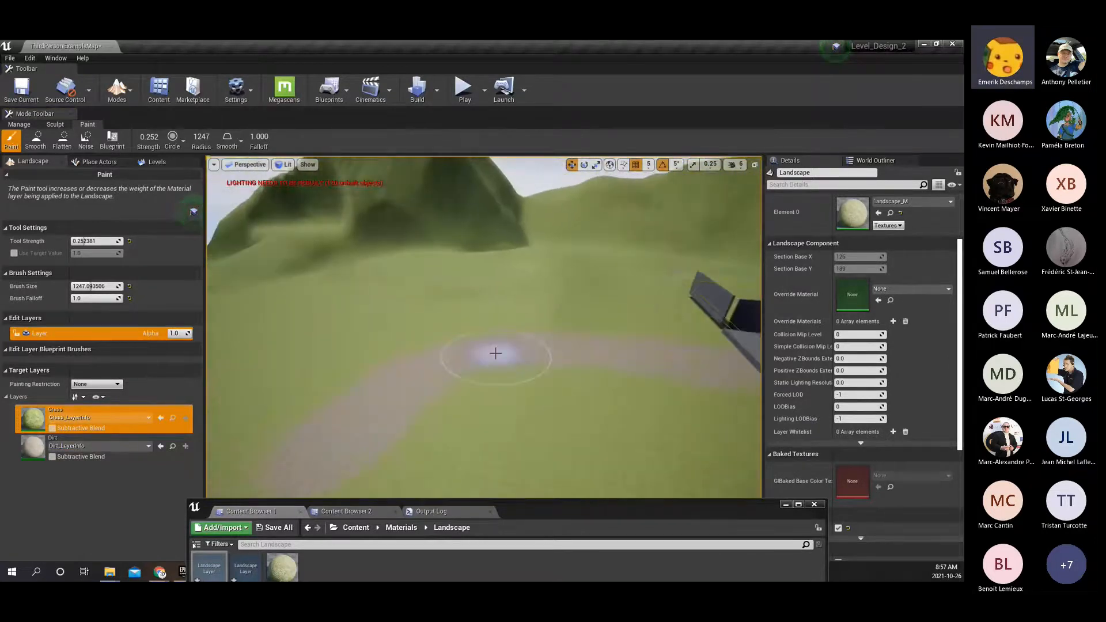
Move the Dirt layer above Grass in the target layers and put the original order back.
click(32, 450)
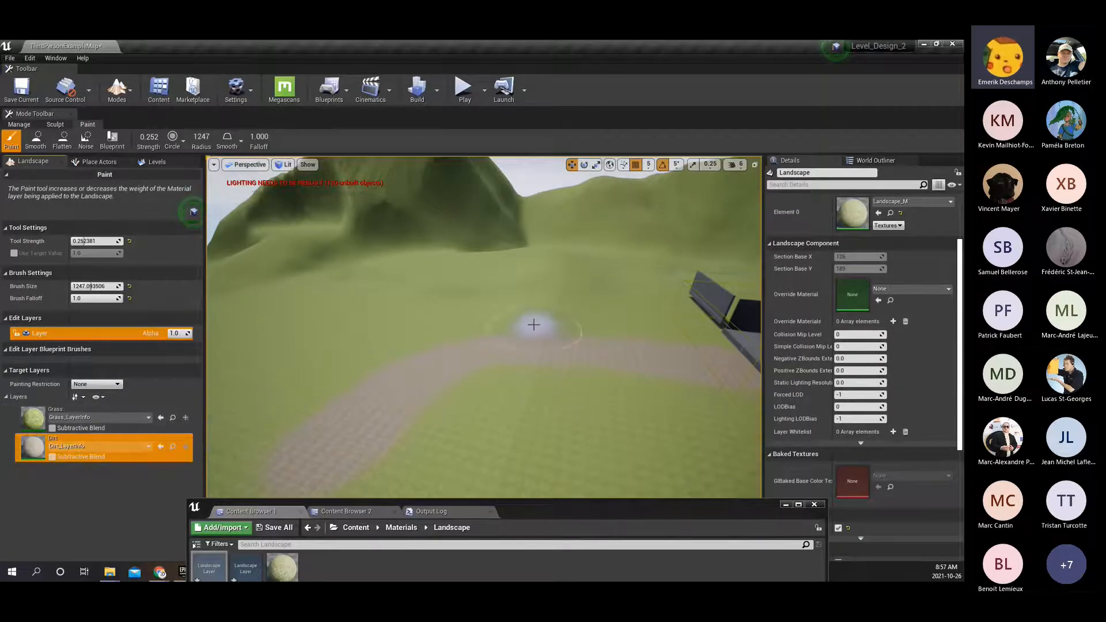
mouse_move(494, 340)
right_down()
mouse_move(463, 285)
mouse_move(696, 302)
right_up()
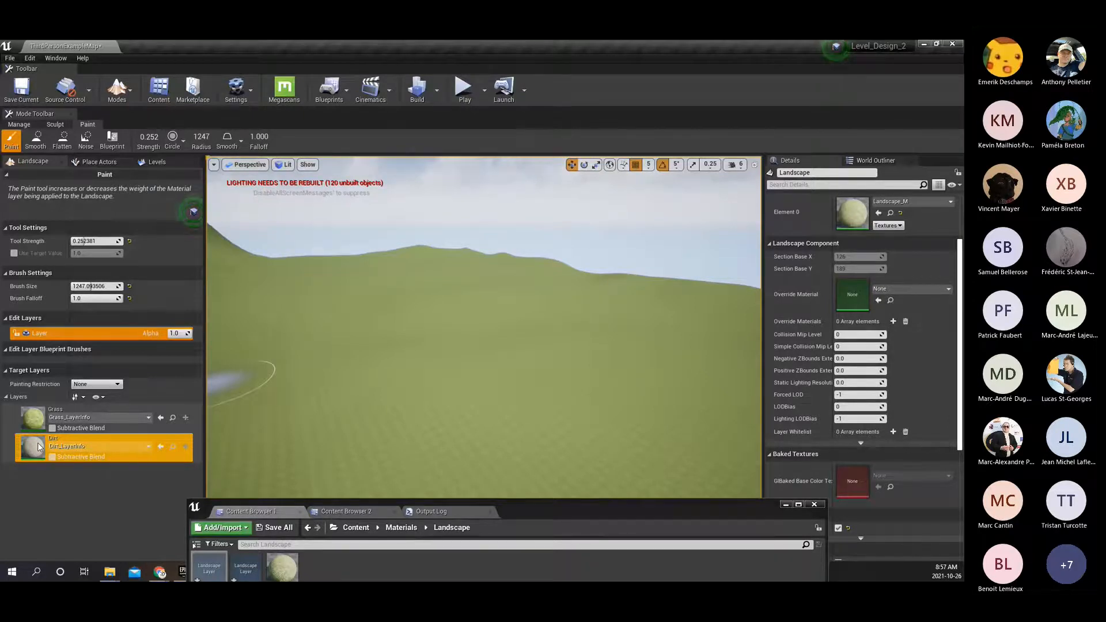
drag(39, 446, 34, 415)
right_drag(464, 413, 375, 431)
drag(31, 418, 30, 451)
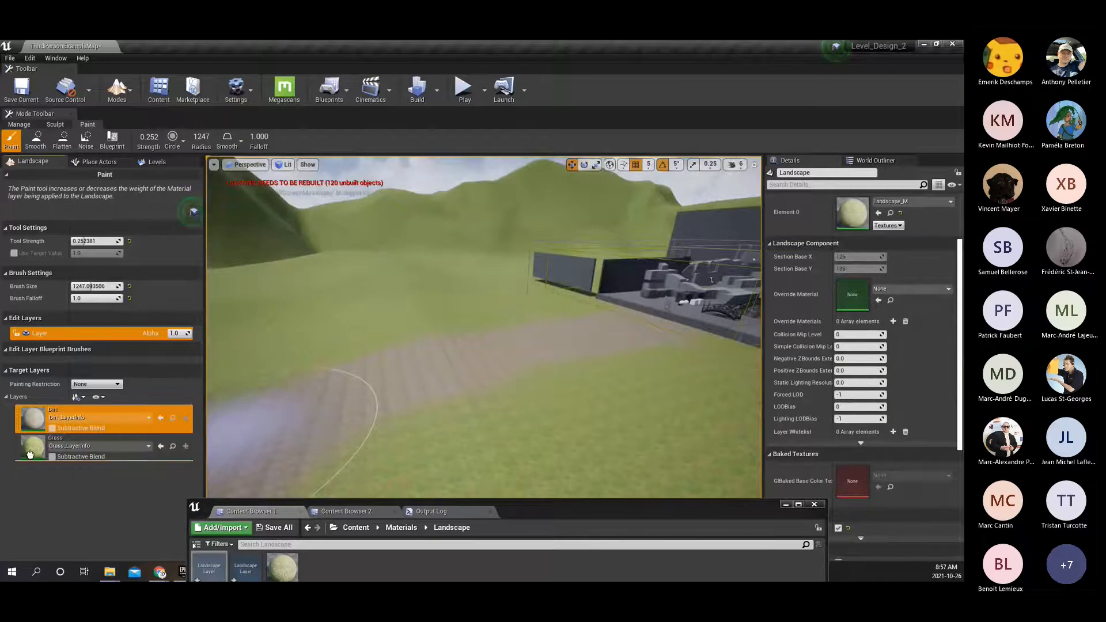
Paint further Dirt strokes along the path that leads from the platform across the grass.
mouse_move(539, 338)
right_down()
mouse_move(615, 344)
mouse_move(538, 334)
right_up()
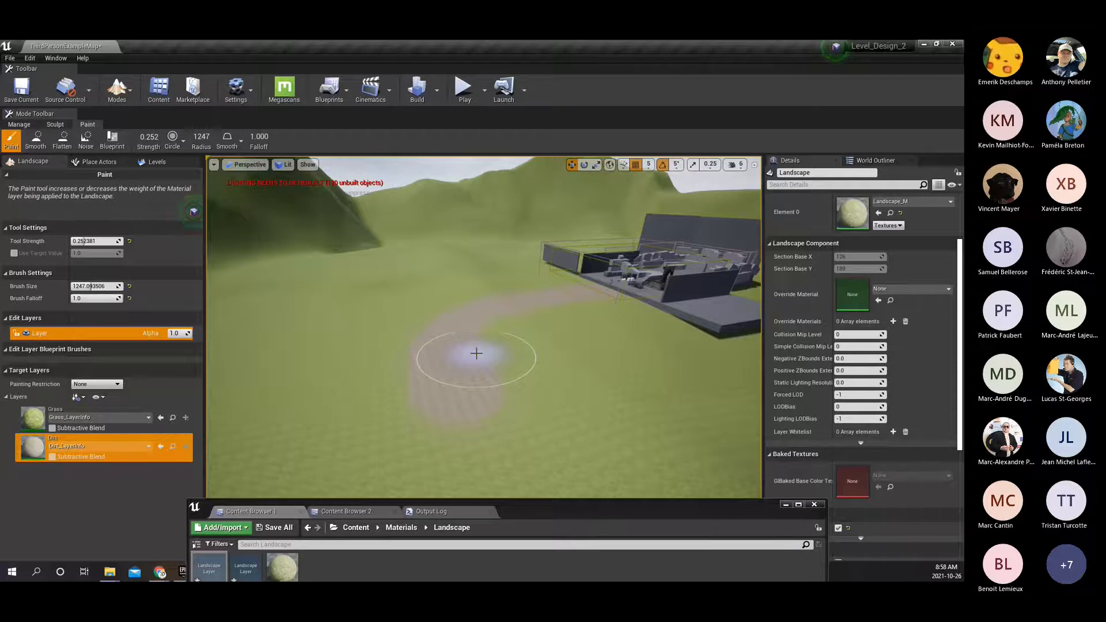
right_drag(452, 260, 496, 264)
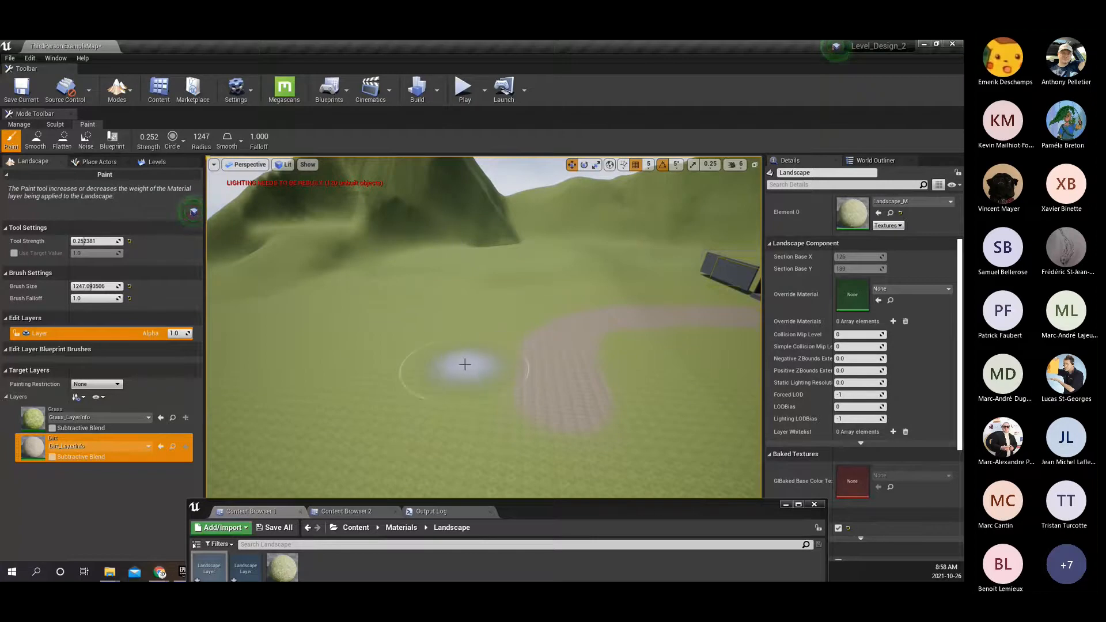
right_drag(549, 306, 679, 349)
key(w)
mouse_move(516, 302)
right_down()
mouse_move(483, 308)
mouse_move(489, 326)
mouse_move(415, 308)
mouse_move(546, 316)
right_up()
key(w)
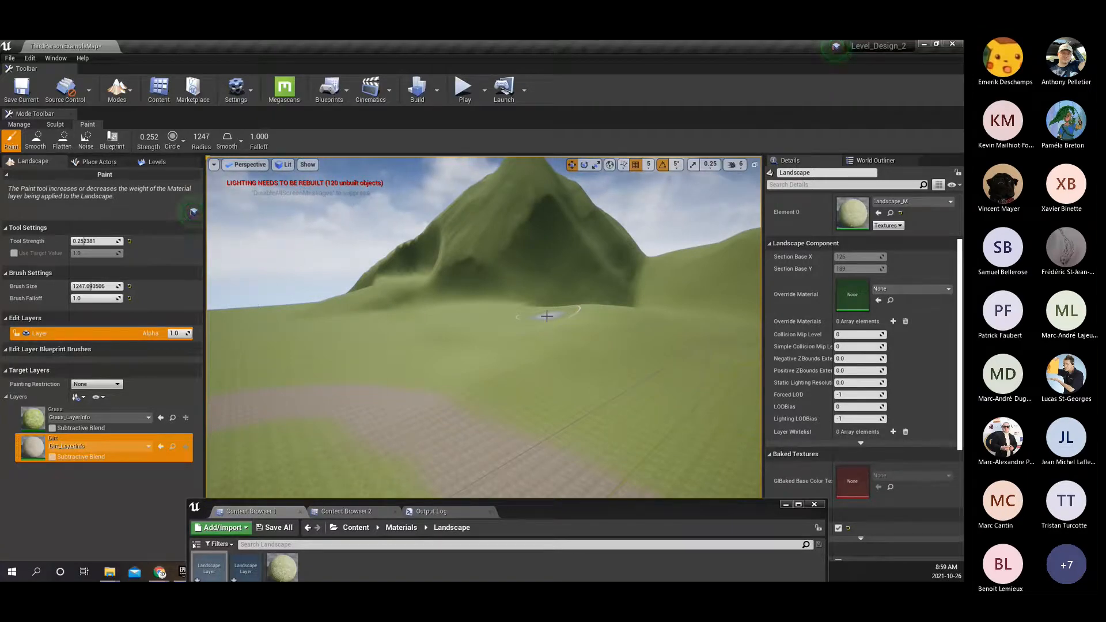
mouse_move(543, 368)
right_down()
mouse_move(561, 397)
mouse_move(665, 418)
mouse_move(661, 438)
mouse_move(792, 419)
right_up()
key(w)
key(s)
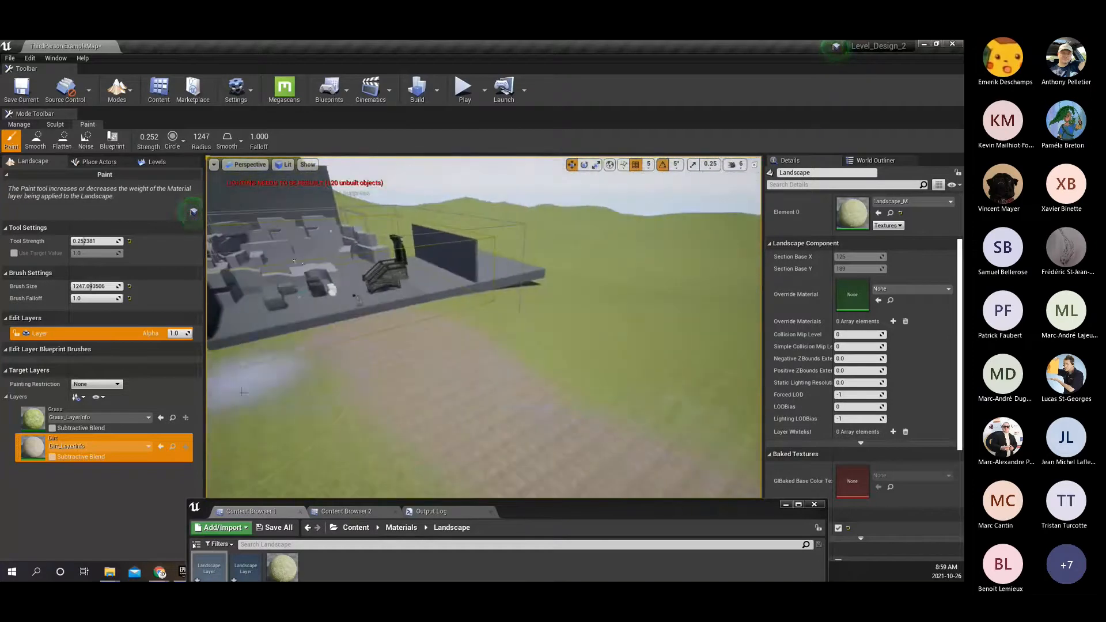
Paint the Grass layer over the edges of the dirt path near the platform to narrow and soften it.
click(34, 421)
right_drag(523, 338, 525, 333)
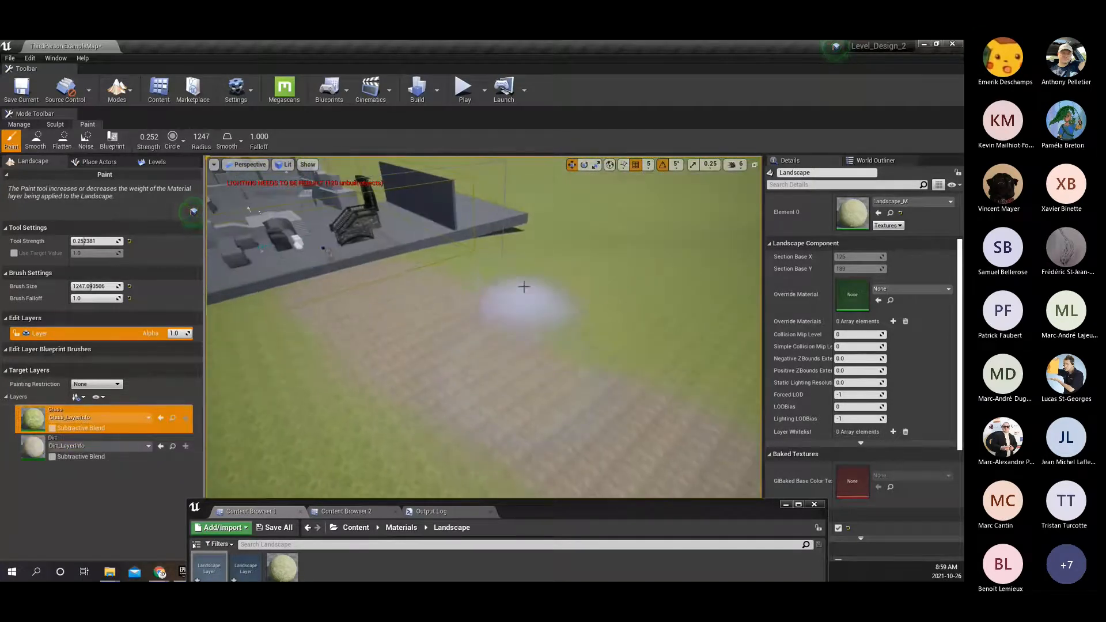
mouse_move(533, 329)
mouse_down()
mouse_move(496, 291)
mouse_move(506, 309)
mouse_move(659, 377)
mouse_up()
right_drag(619, 336, 556, 349)
mouse_move(462, 328)
mouse_down()
mouse_move(477, 355)
mouse_move(447, 197)
mouse_move(504, 372)
mouse_move(442, 297)
mouse_up()
right_drag(442, 296, 507, 328)
mouse_move(443, 357)
mouse_down()
mouse_move(388, 431)
mouse_move(543, 313)
mouse_move(523, 258)
mouse_move(577, 230)
mouse_up()
right_drag(578, 229, 529, 233)
mouse_move(518, 285)
mouse_down()
mouse_move(215, 357)
mouse_move(427, 431)
mouse_up()
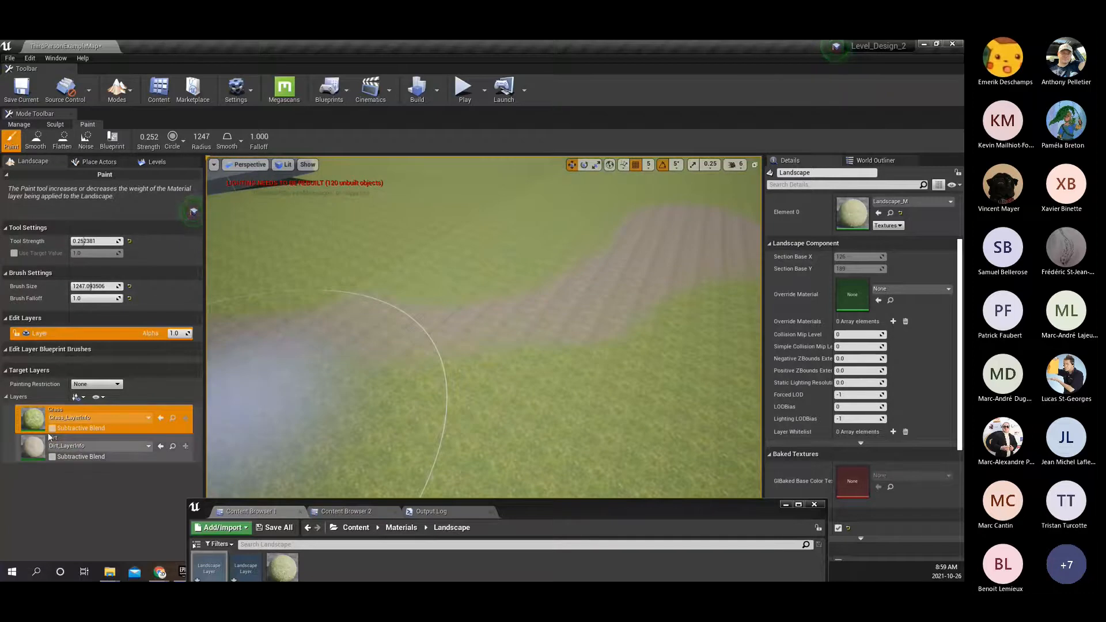
Paint the Dirt layer over the thin bend of the path and the stretch leading up to the platform.
click(31, 450)
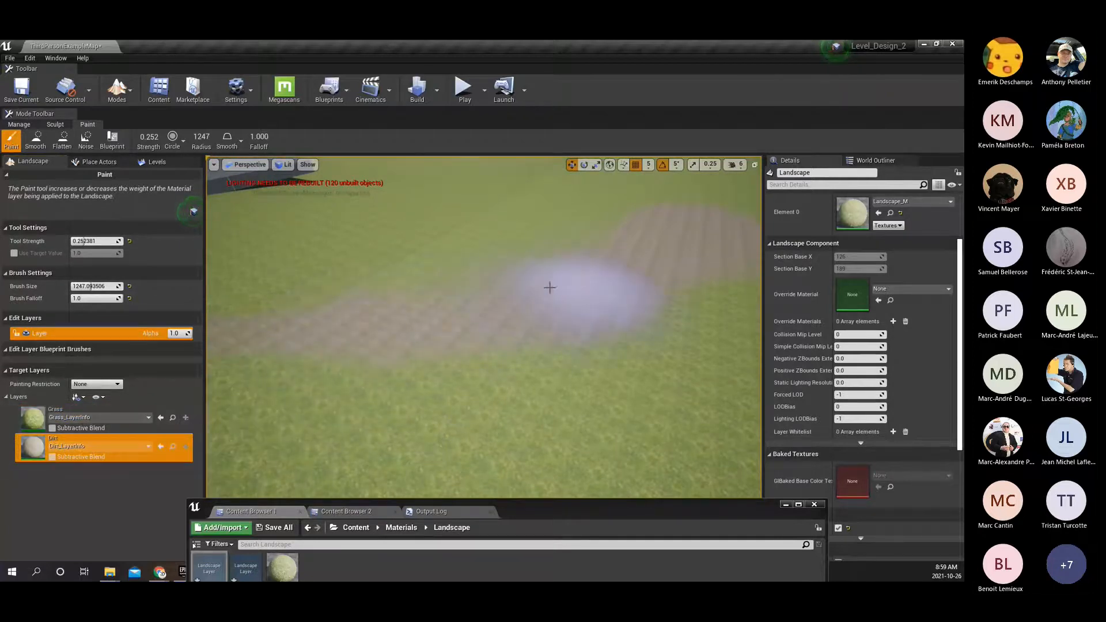
right_drag(582, 299, 472, 299)
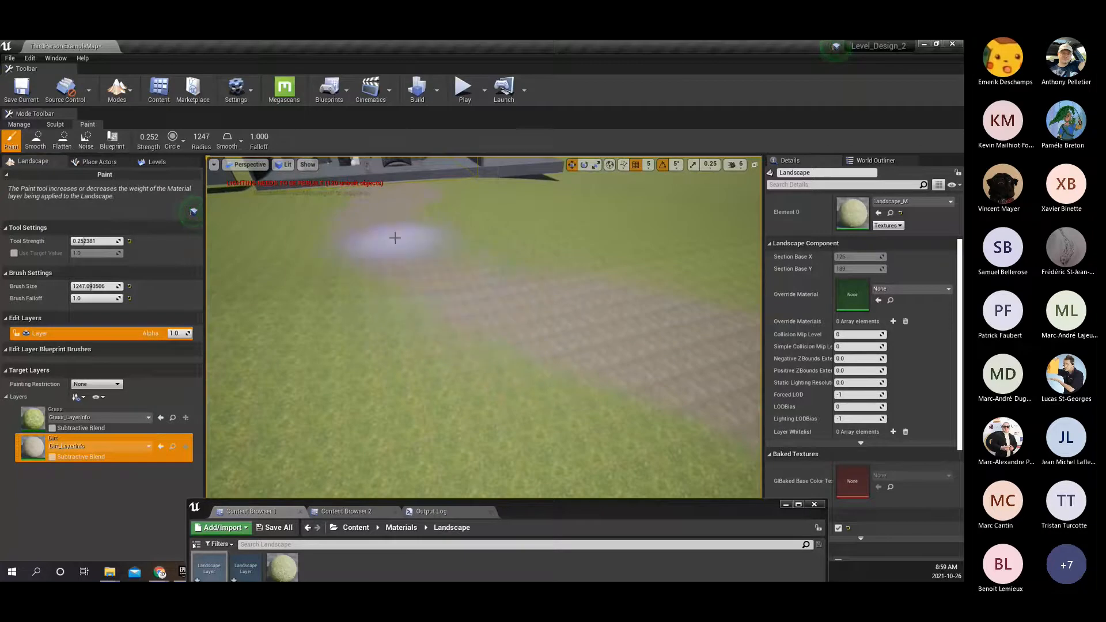
mouse_move(451, 252)
right_down()
mouse_move(504, 248)
mouse_move(455, 201)
right_up()
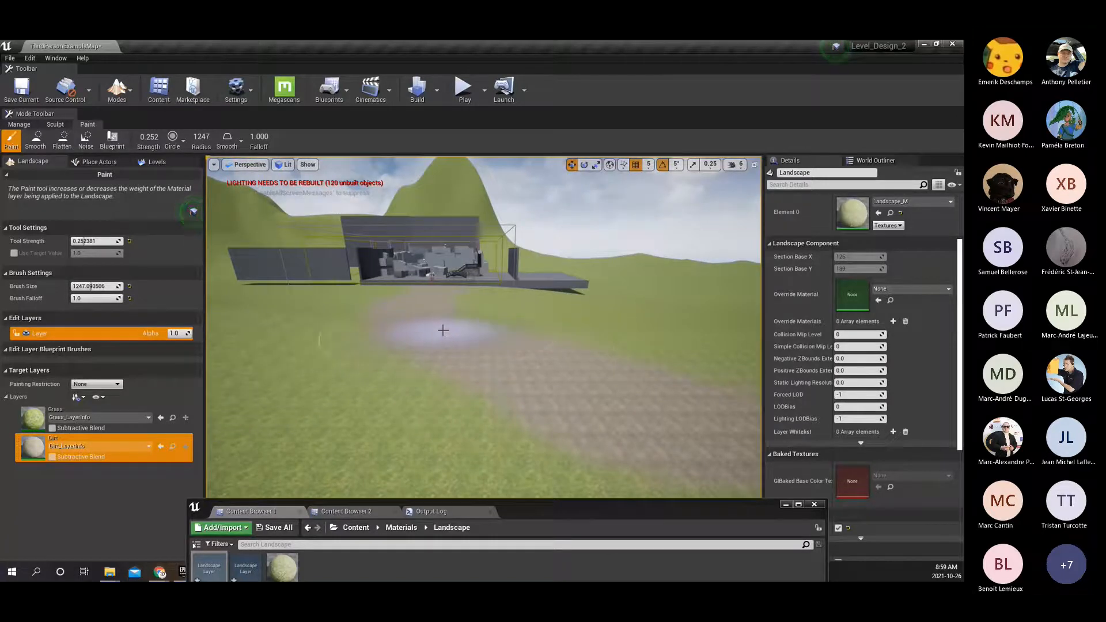
Leave landscape painting for Select mode and select the landscape at the start of the dirt path.
click(117, 88)
click(134, 118)
right_drag(475, 355, 508, 199)
key(w)
click(522, 285)
right_drag(522, 285, 466, 354)
key(w)
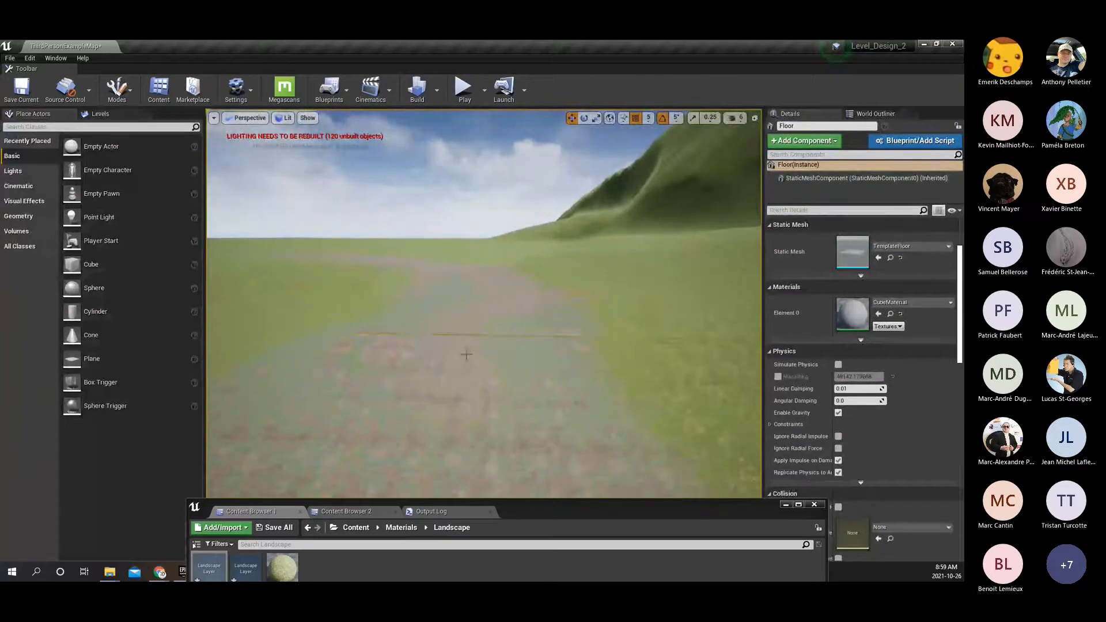
click(475, 405)
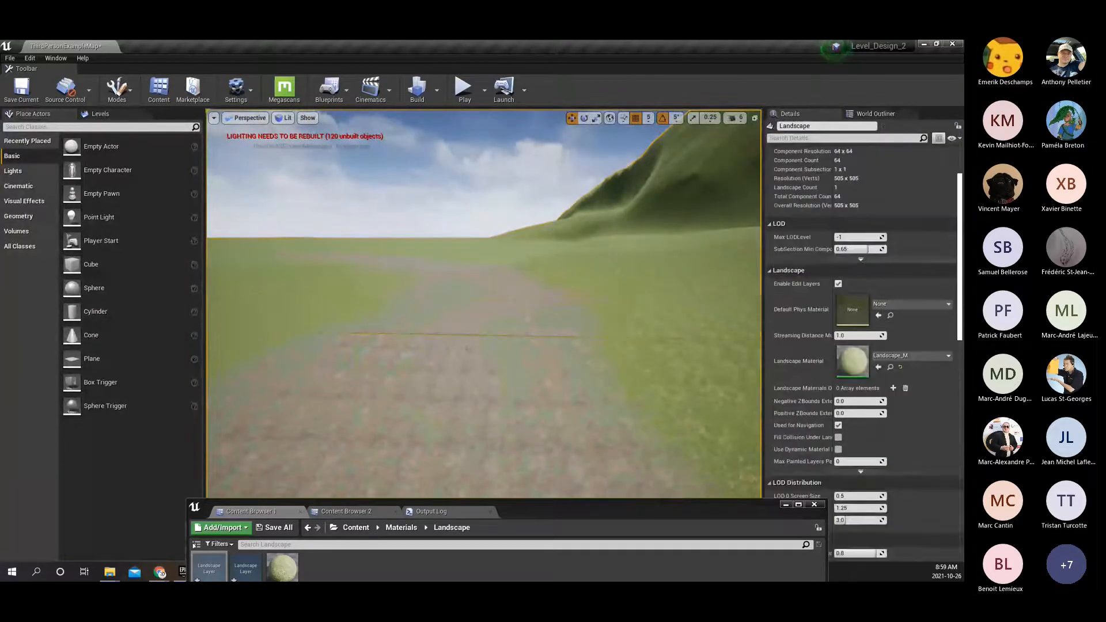
Open the Landscape_M material from the Materials/Landscape folder and place its editor beside the level view.
drag(555, 506, 698, 361)
click(435, 422)
double_click(434, 421)
double_click(713, 52)
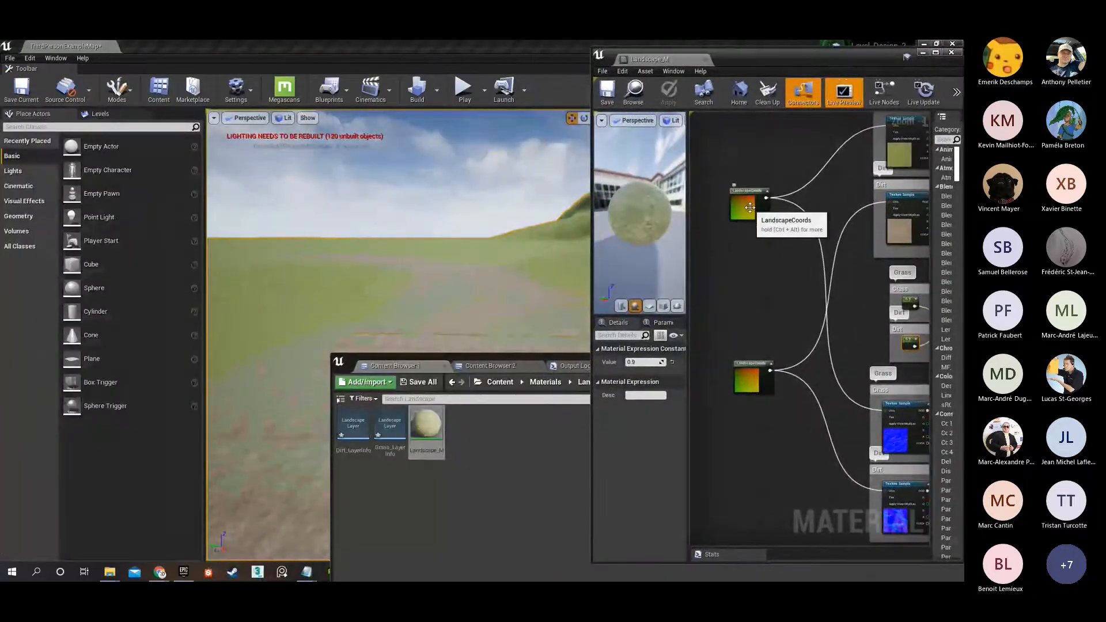
Set the mapping scale of the LandscapeCoords node feeding the Dirt textures to 4 and save the material.
click(746, 207)
click(543, 474)
drag(845, 365, 815, 581)
right_drag(833, 381, 811, 330)
click(727, 327)
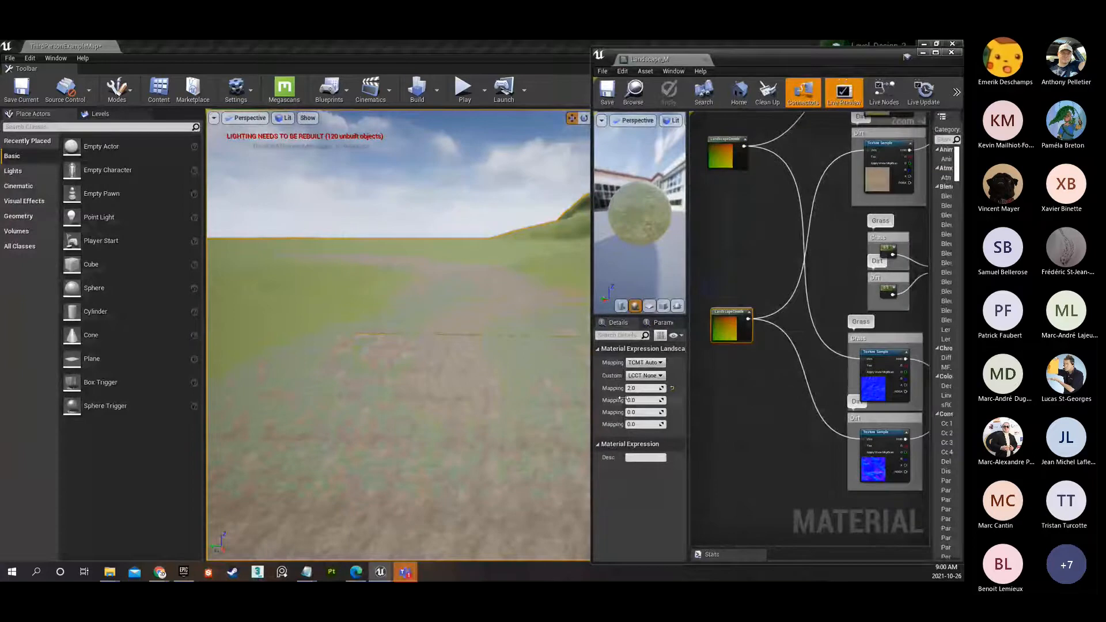
click(640, 388)
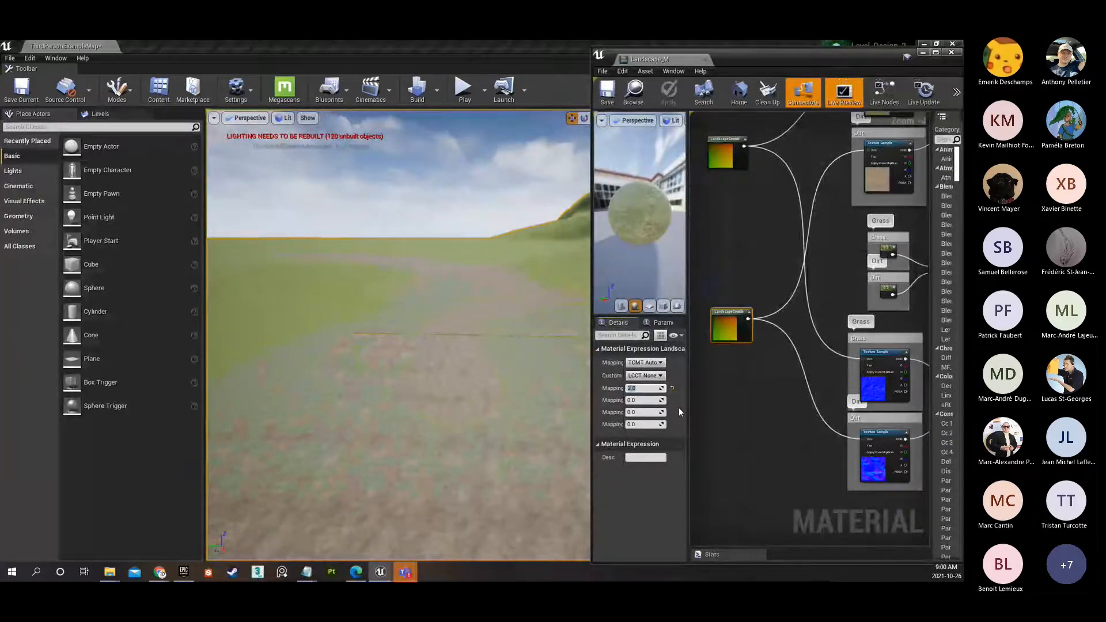
text(4)
key(Return)
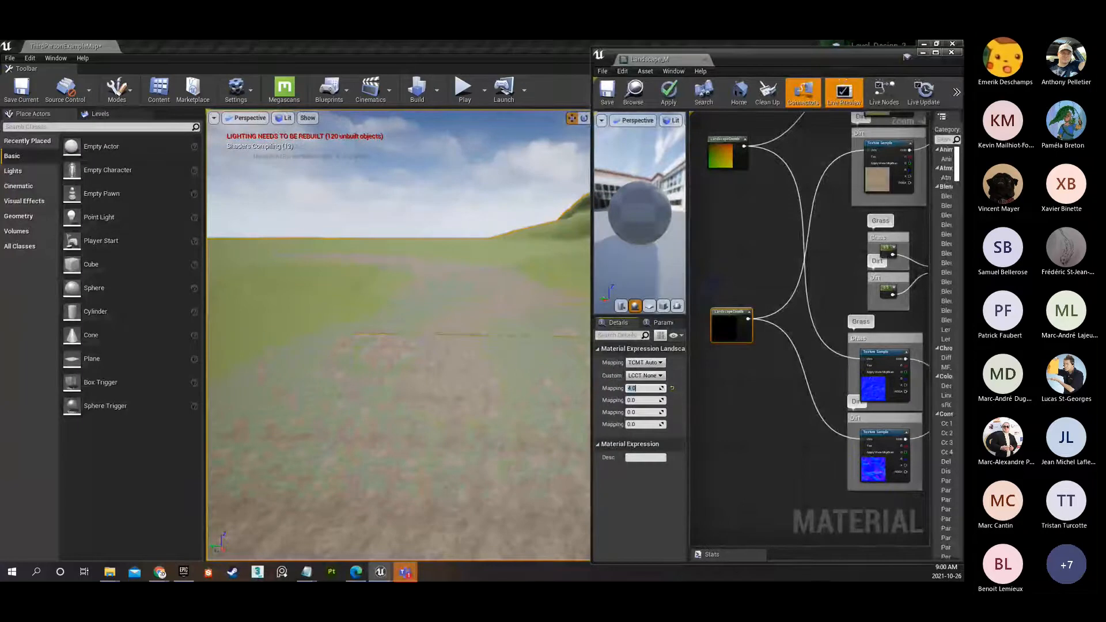
click(610, 97)
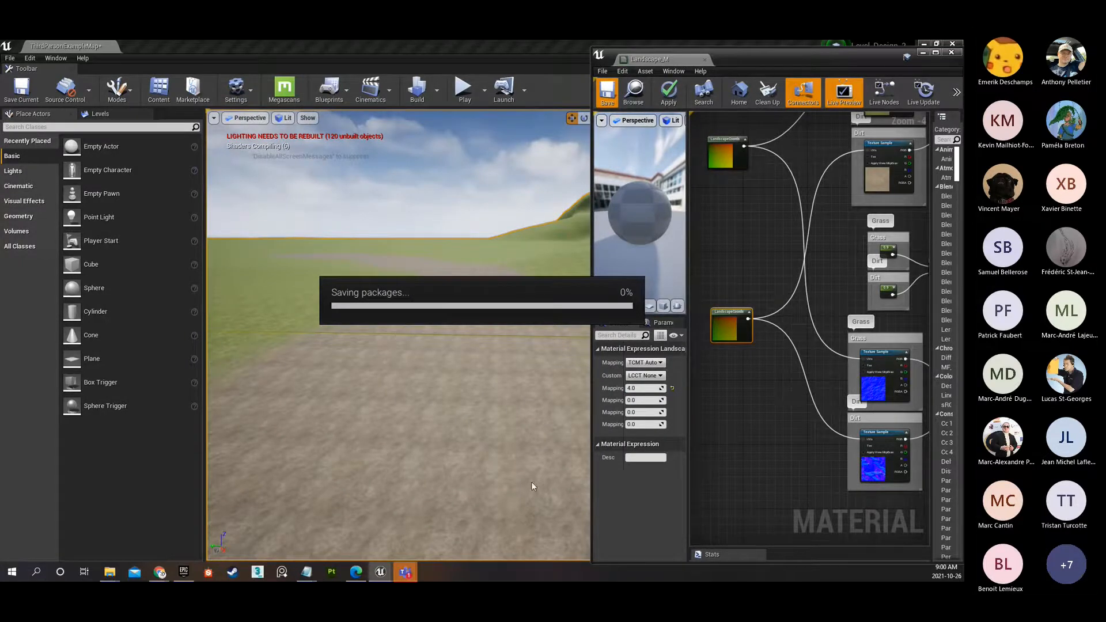
Examine the Dirt texture's tiling along the path and compare it with the neighbouring grass up close.
right_drag(445, 346, 444, 378)
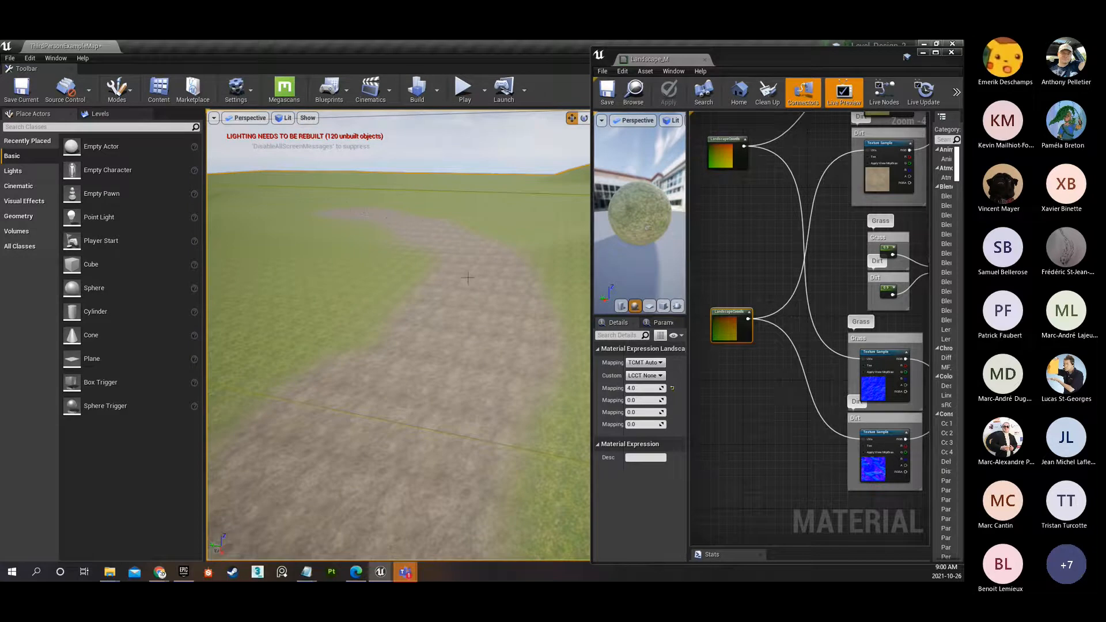
right_drag(444, 378, 461, 408)
key(g)
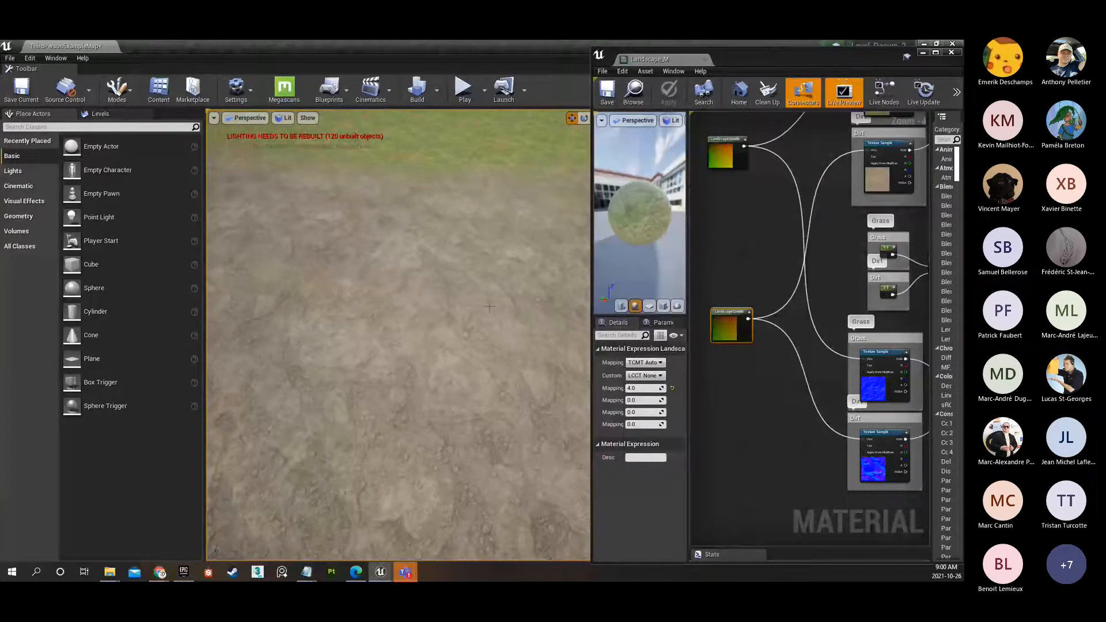
right_drag(503, 257, 403, 282)
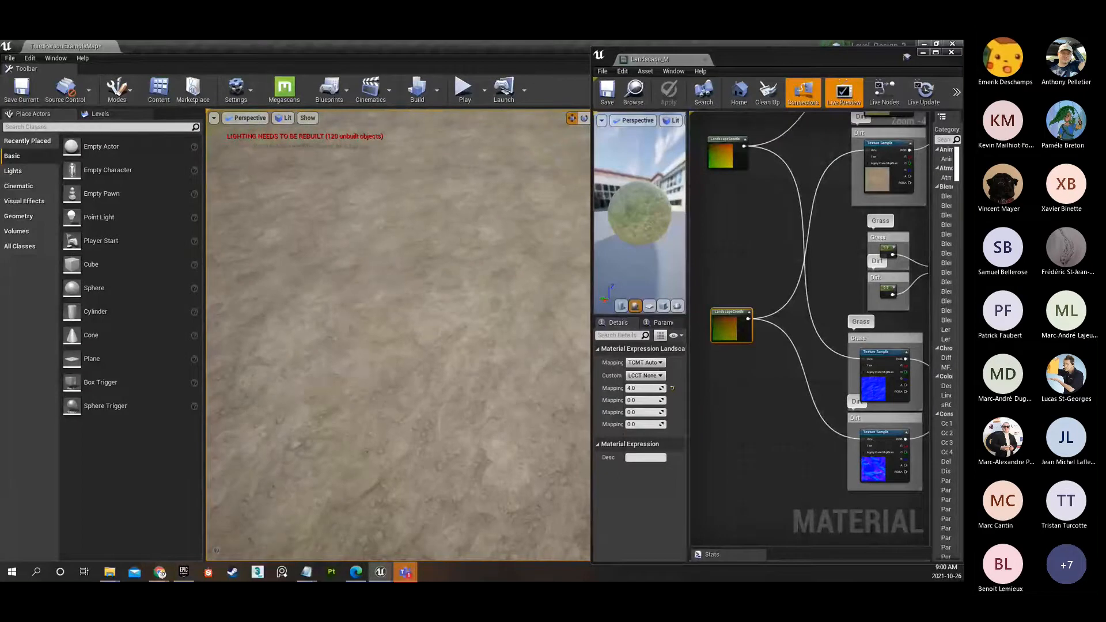
right_drag(403, 282, 429, 207)
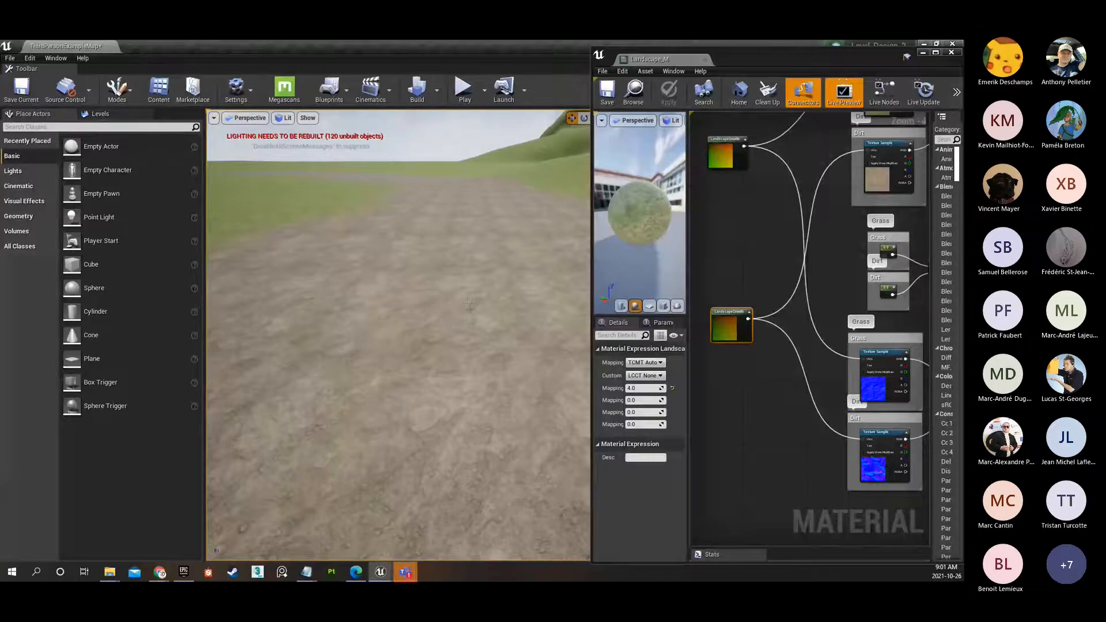
right_drag(453, 252, 614, 216)
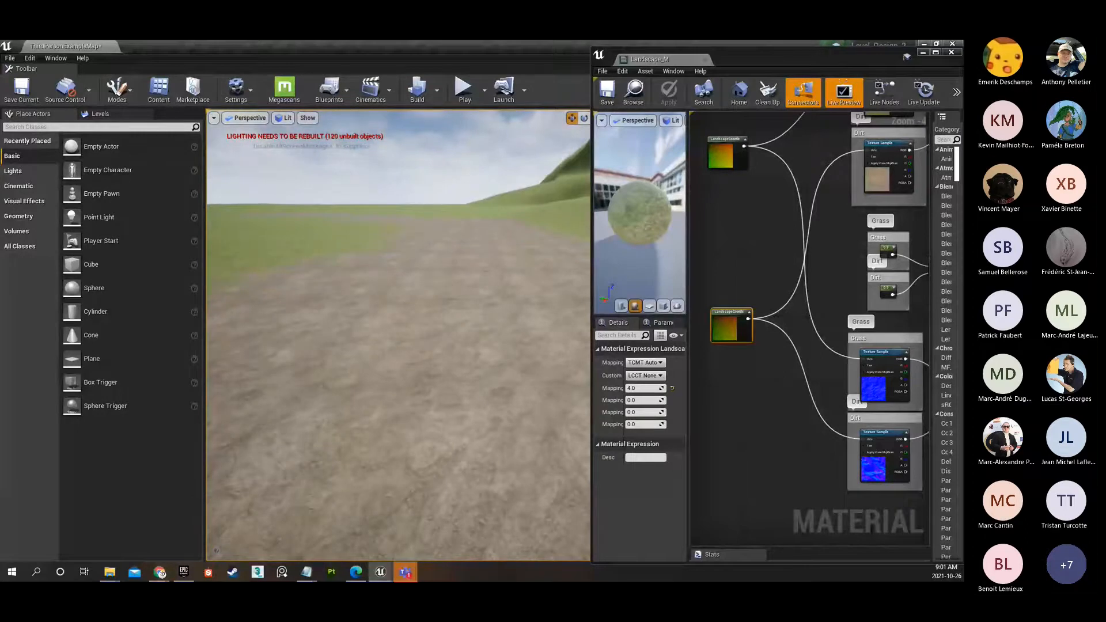
click(711, 154)
right_drag(507, 242, 417, 279)
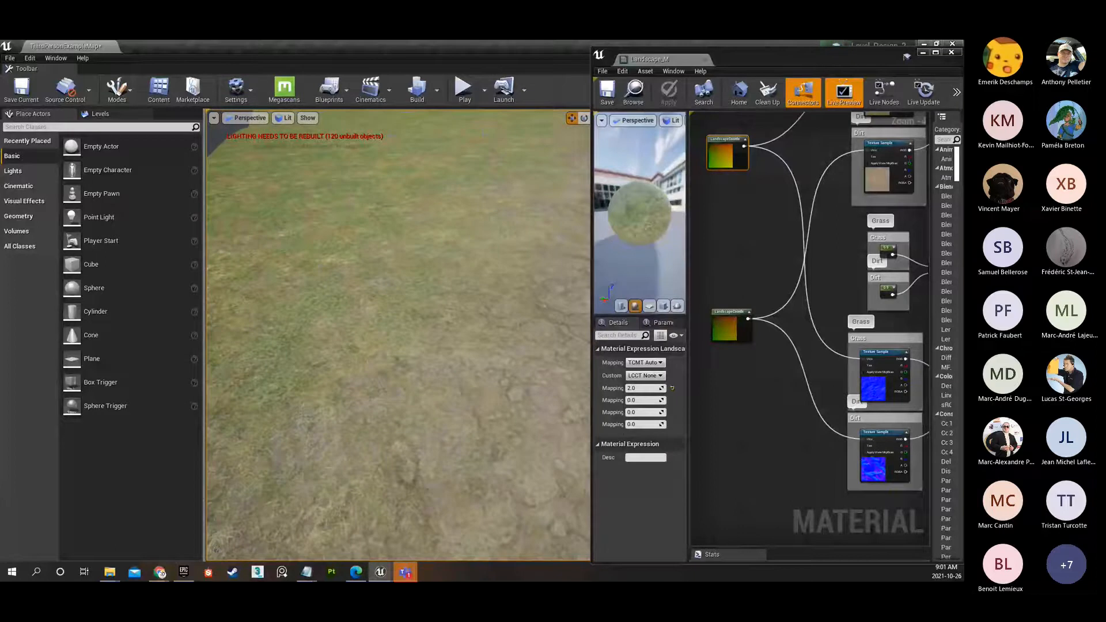
right_drag(417, 279, 403, 257)
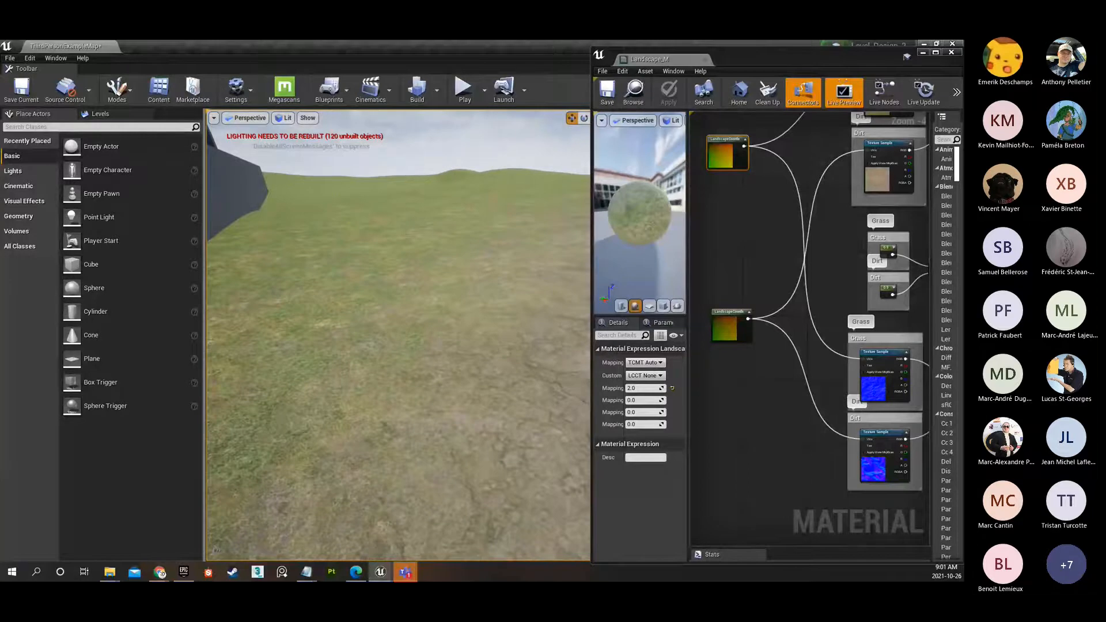
Set the mapping scale of the LandscapeCoords node feeding the Grass textures to 4 and save the material.
click(716, 163)
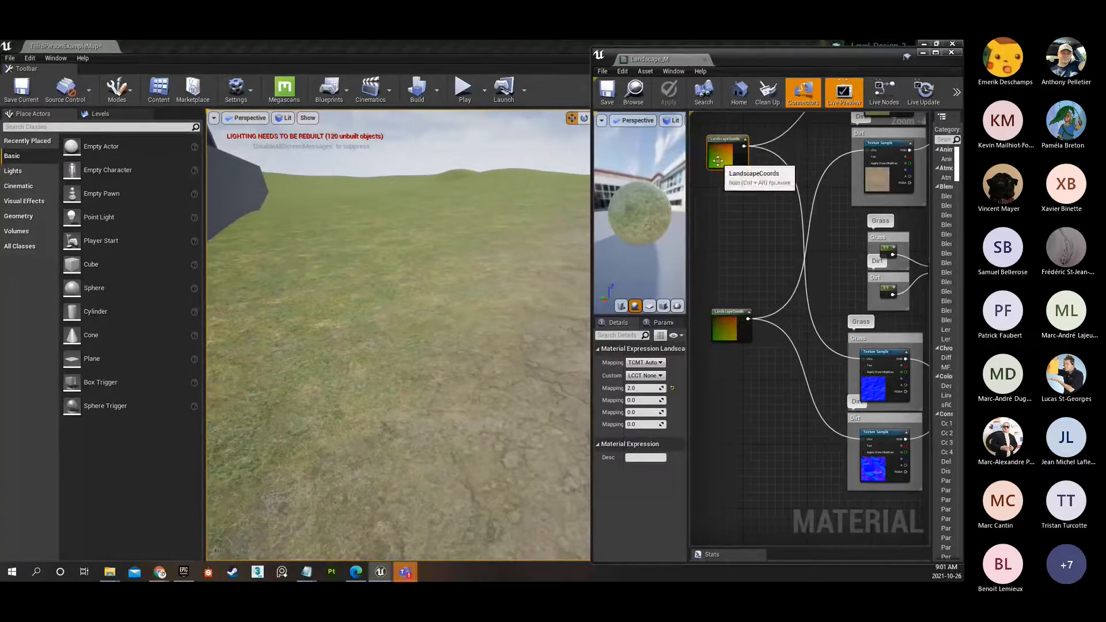
click(643, 388)
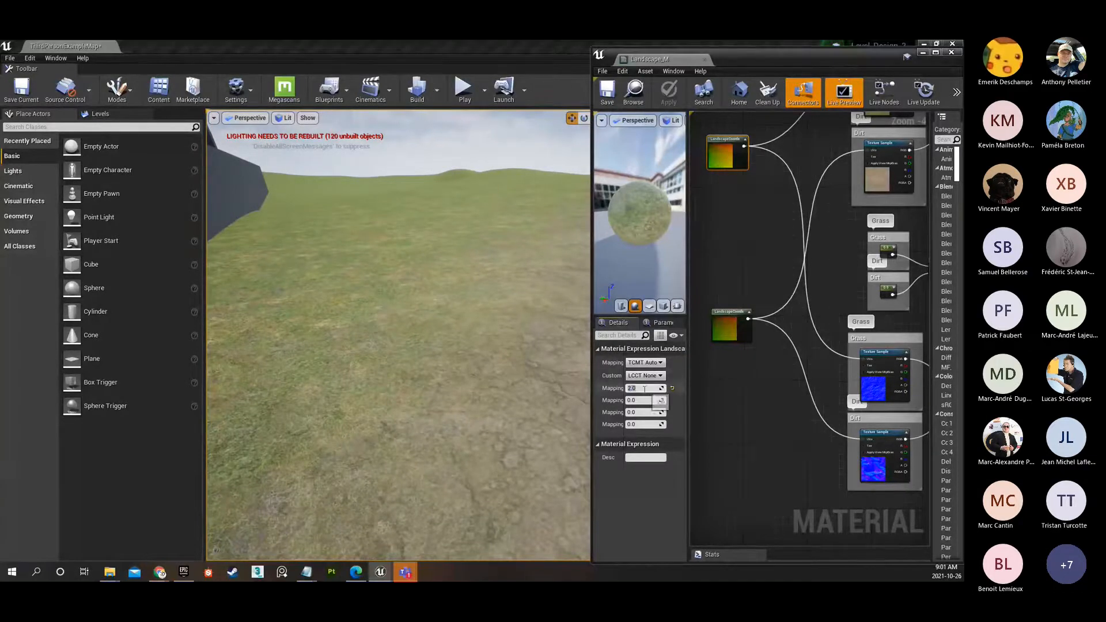
text(4)
key(Return)
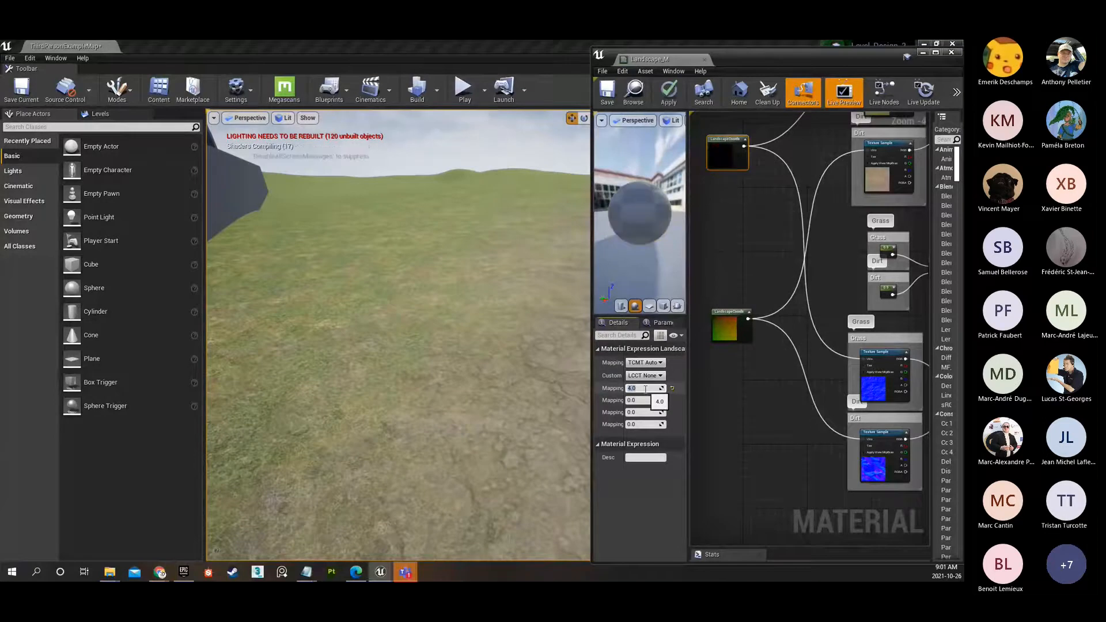
click(602, 103)
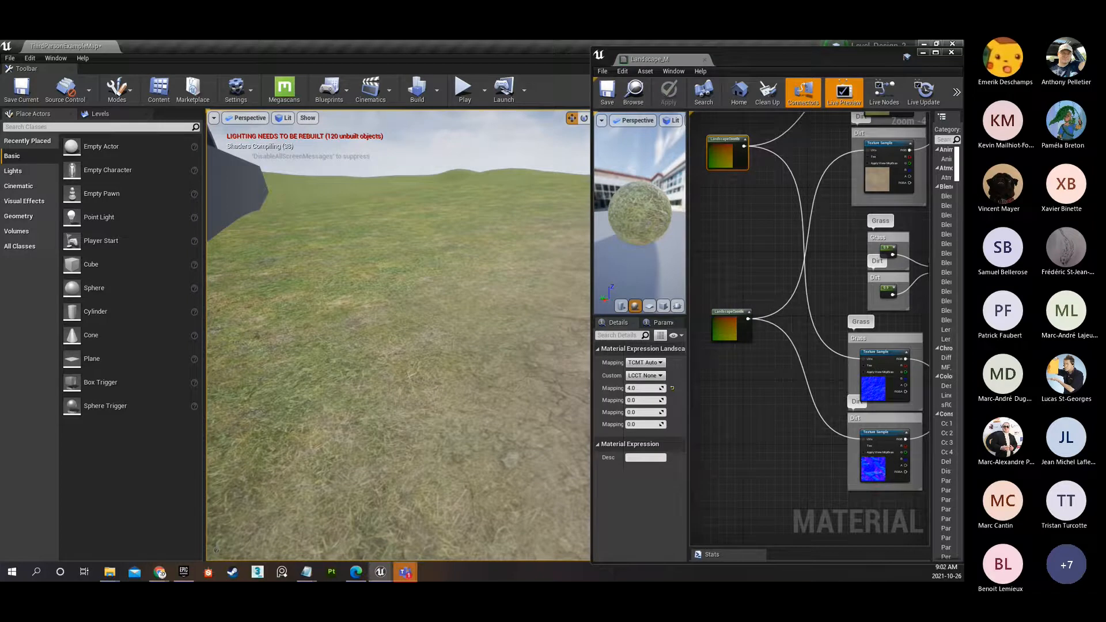
Put the material editor away, play the level to view the dirt and grass around the character, and end the play session.
right_drag(397, 334, 346, 342)
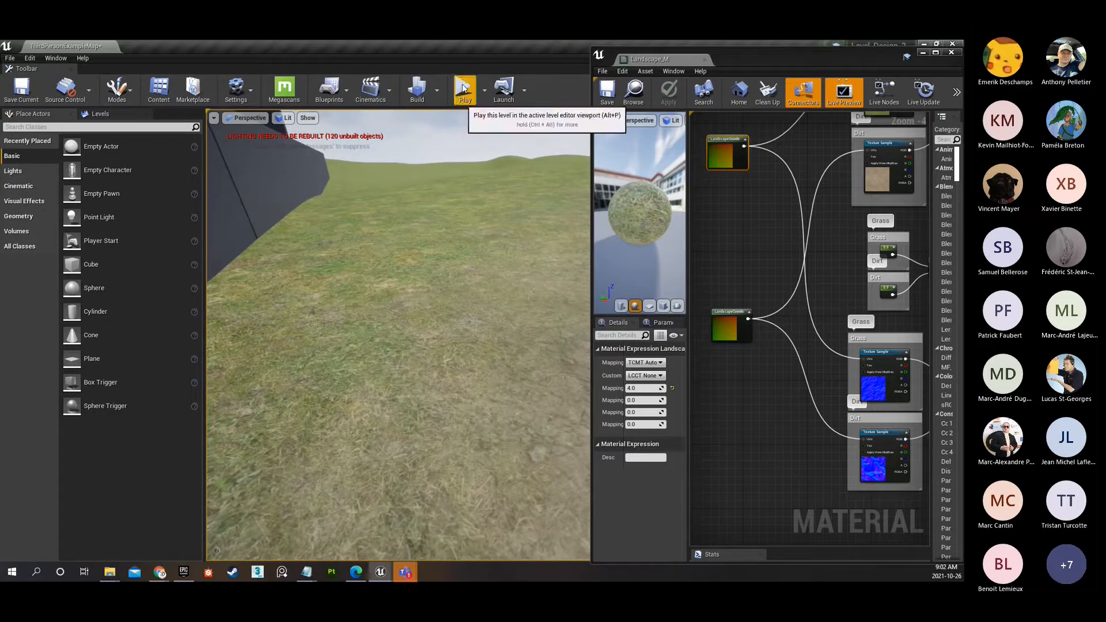
click(921, 52)
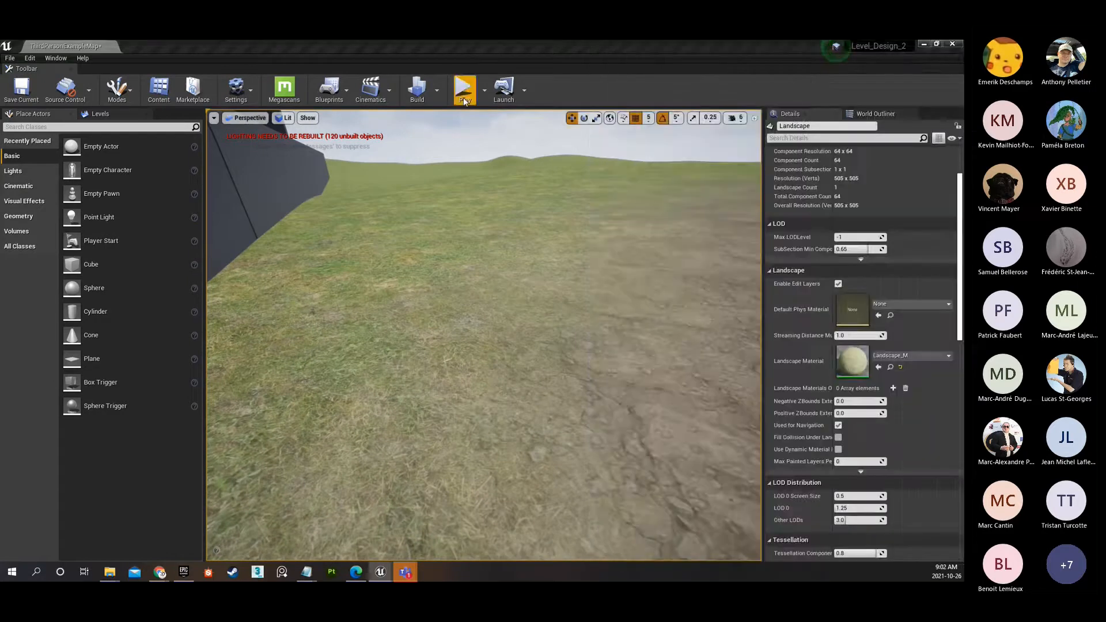
click(463, 91)
key(w)
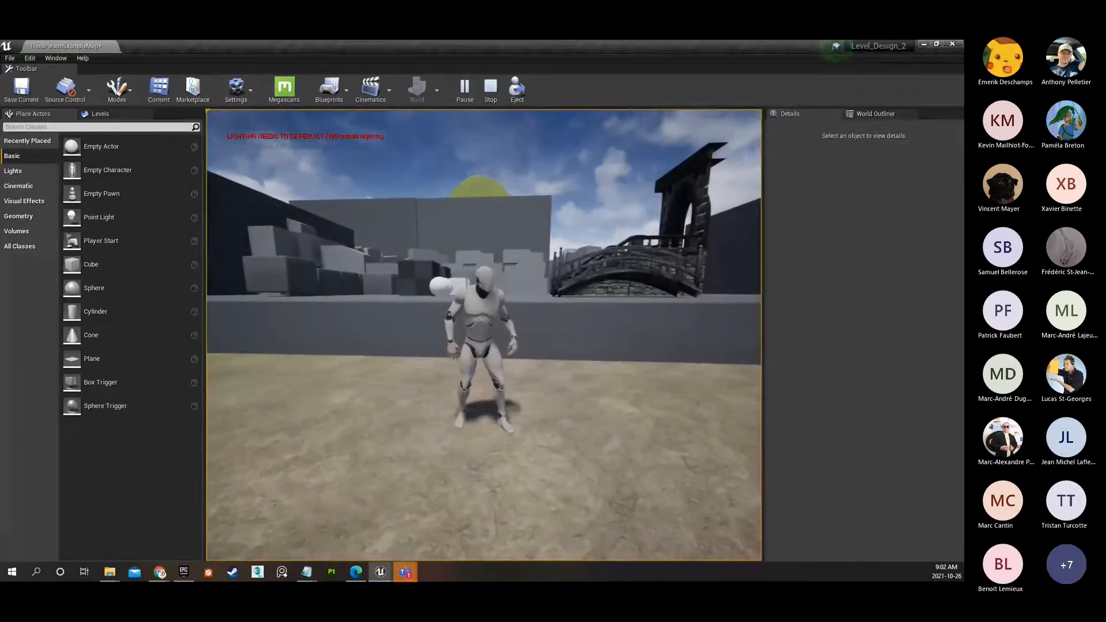
key(d)
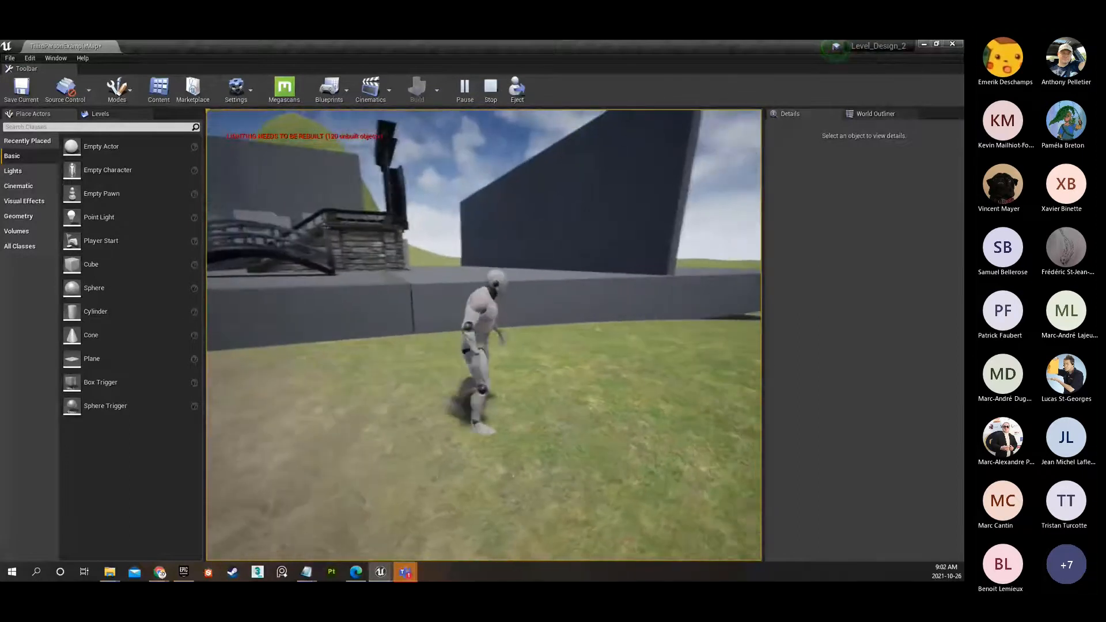
key(d)
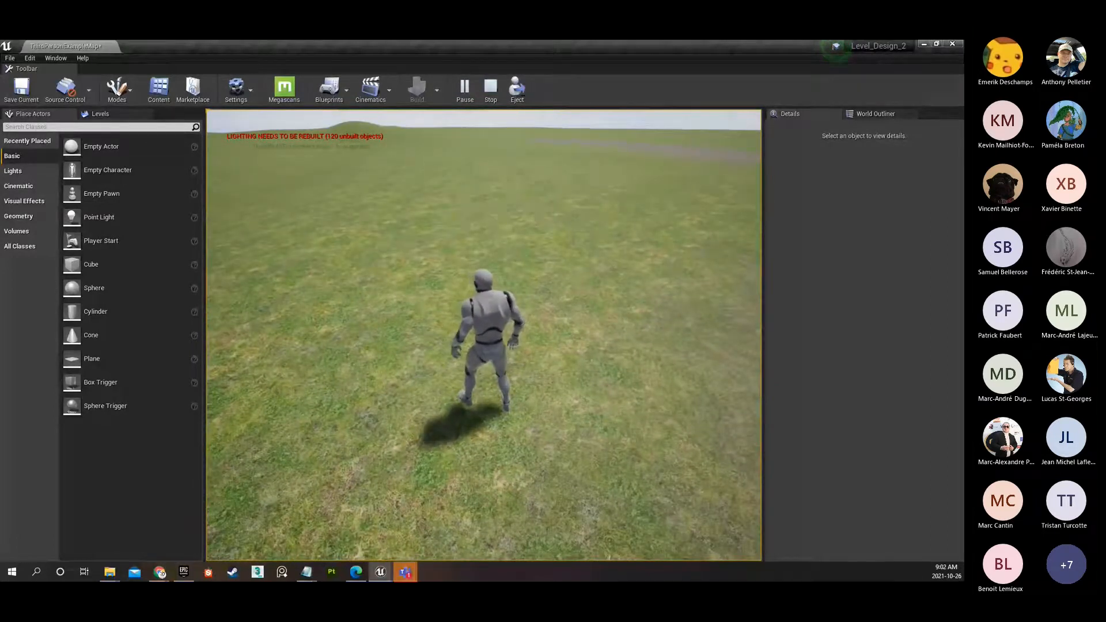
key(Escape)
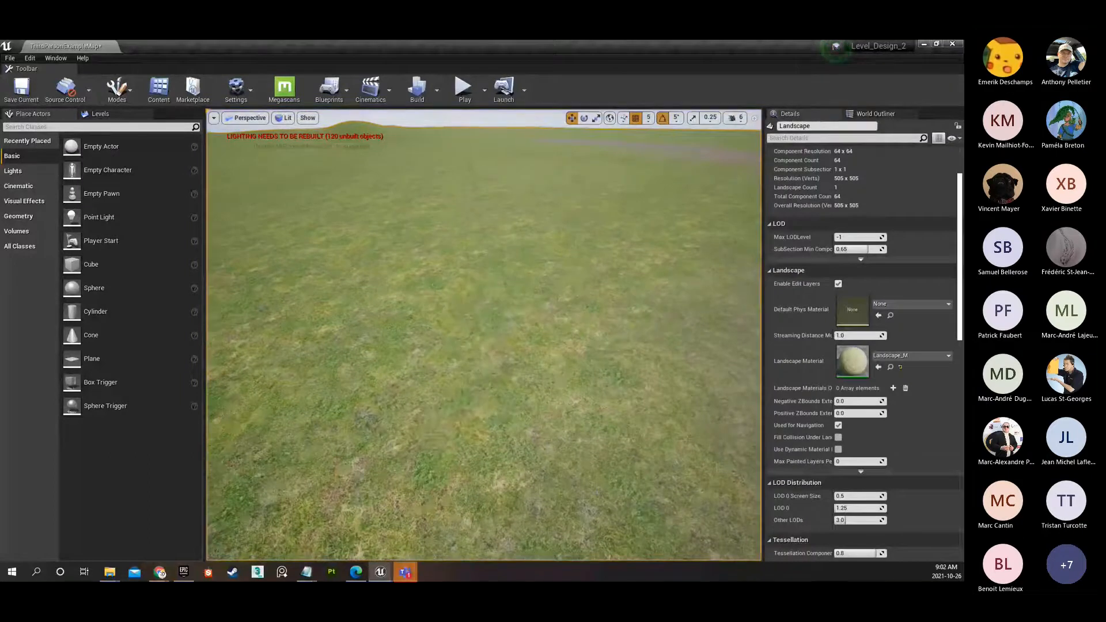
Examine the dirt path and surrounding grass from ground level and from high above to judge texture repetition.
key(w)
right_drag(483, 334, 242, 318)
right_drag(540, 454, 435, 453)
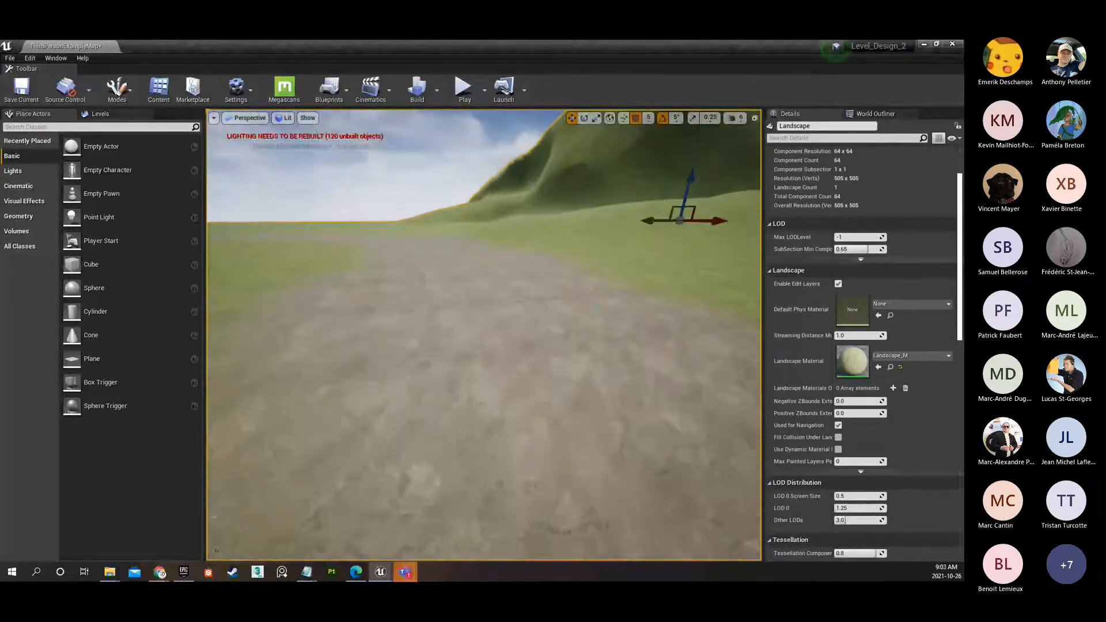
right_drag(541, 454, 429, 446)
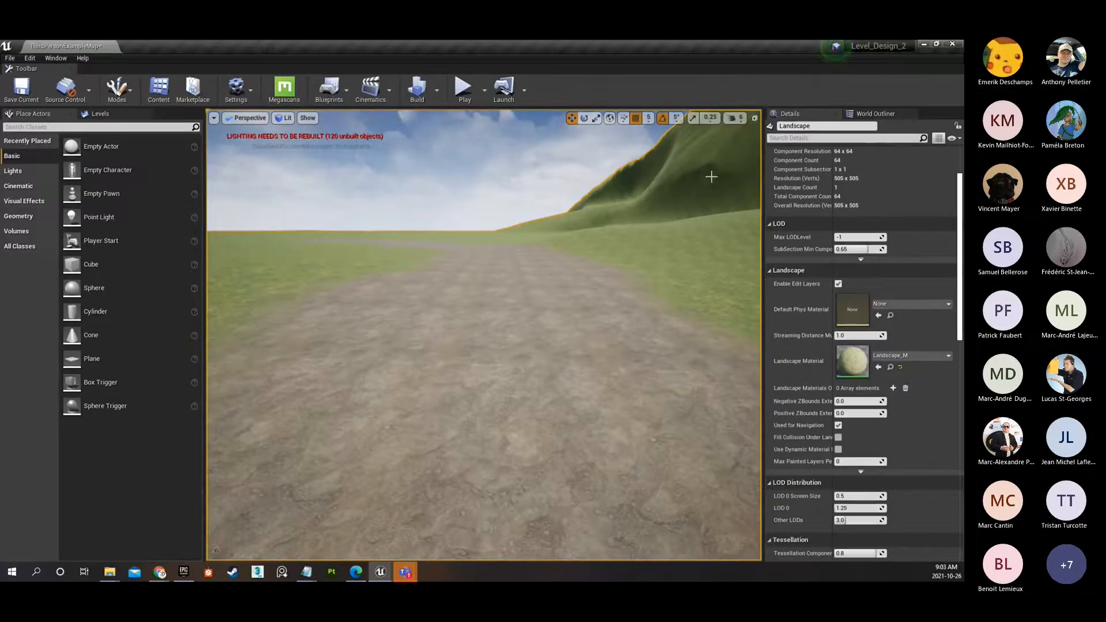
key(f)
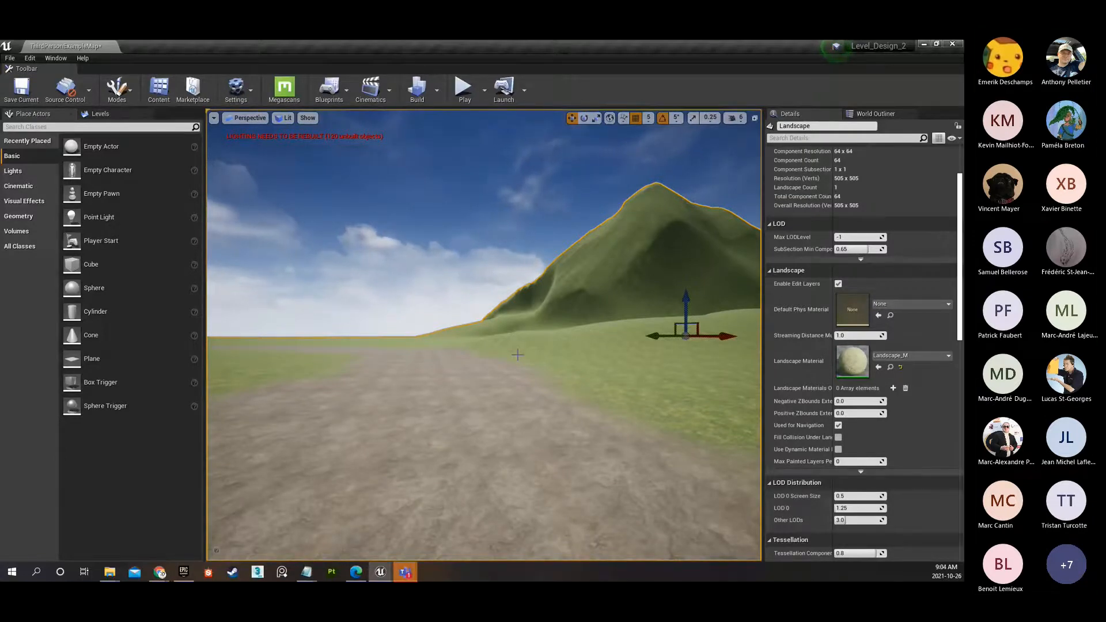
right_drag(478, 402, 445, 475)
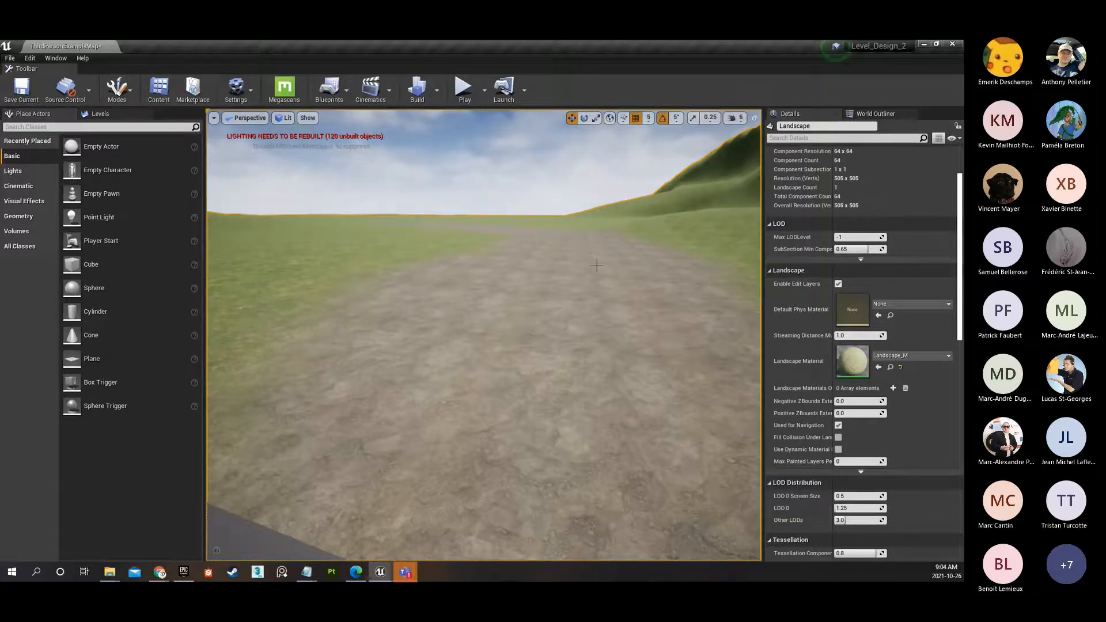
right_drag(297, 271, 138, 273)
right_drag(297, 271, 484, 273)
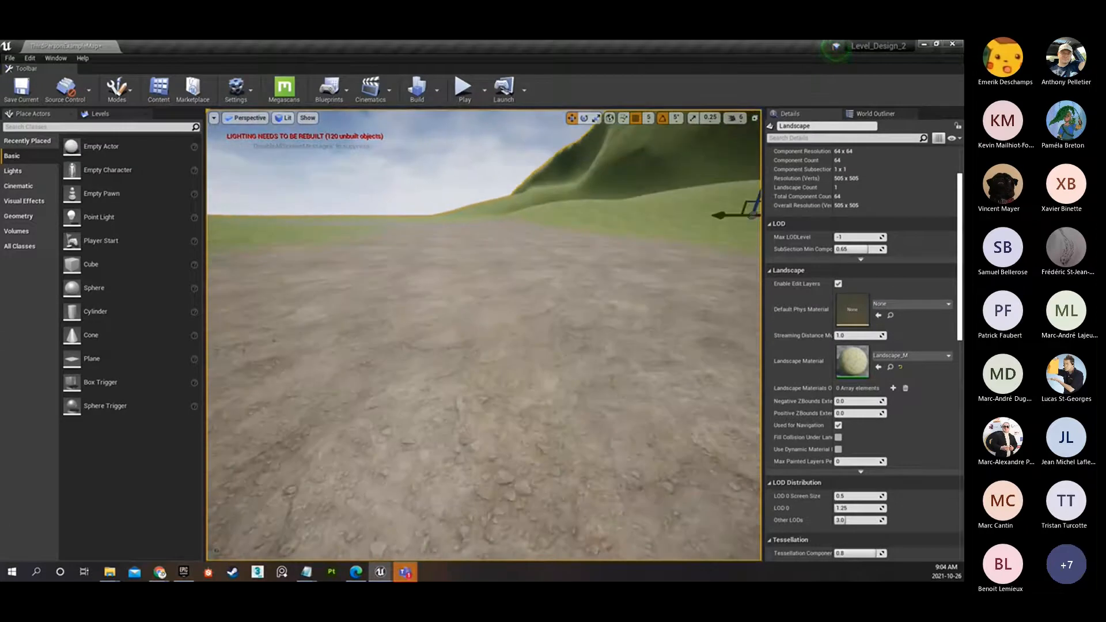
right_drag(373, 248, 305, 251)
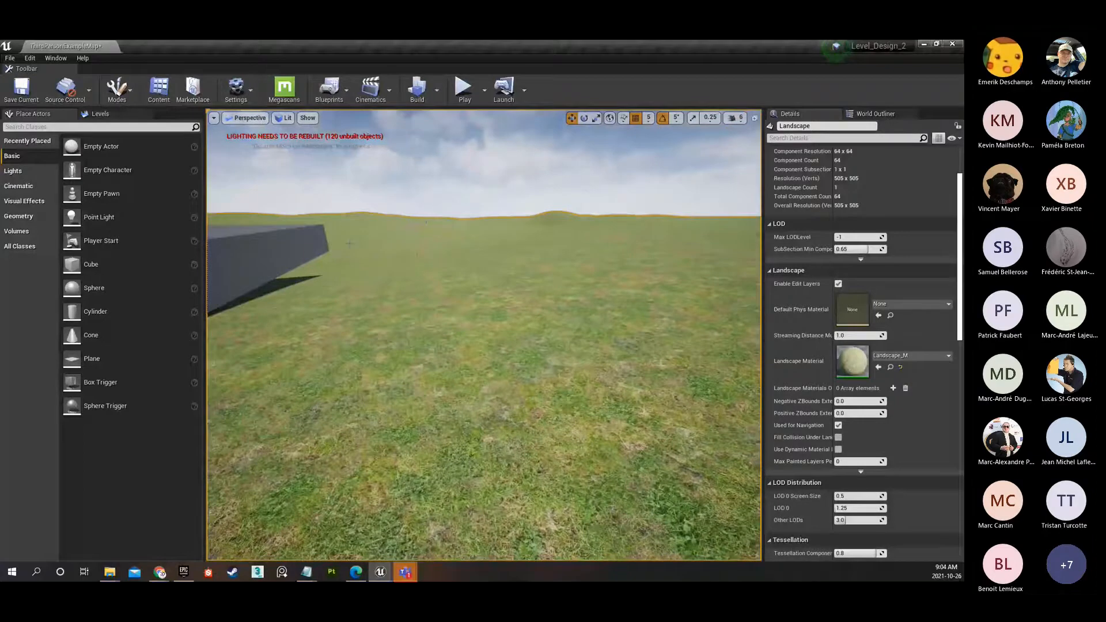
right_drag(489, 291, 654, 294)
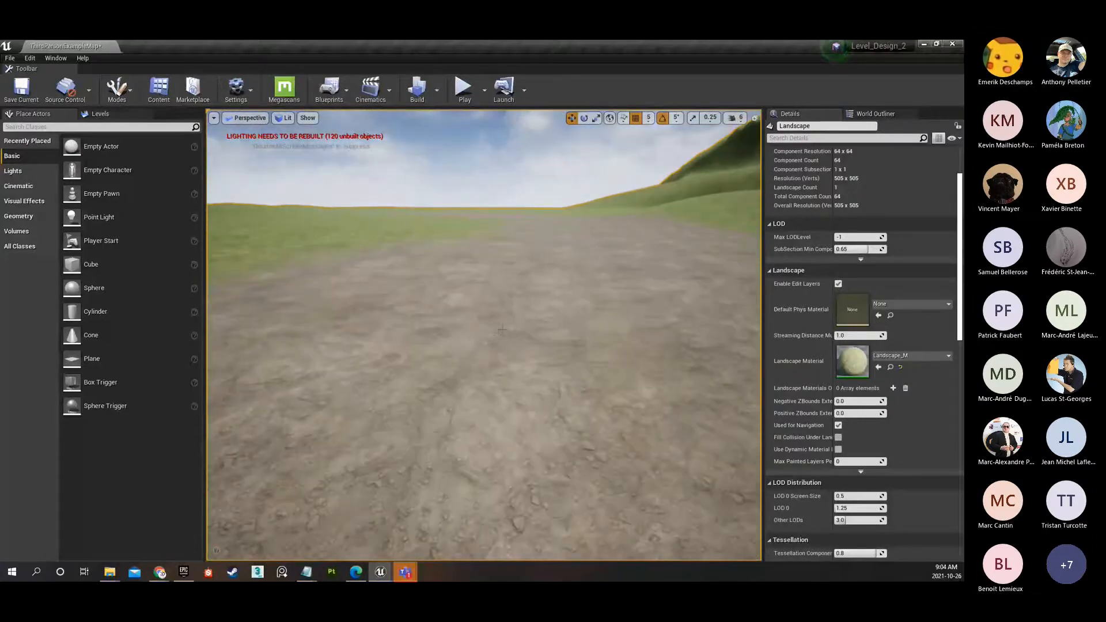
key(s)
right_drag(502, 329, 548, 371)
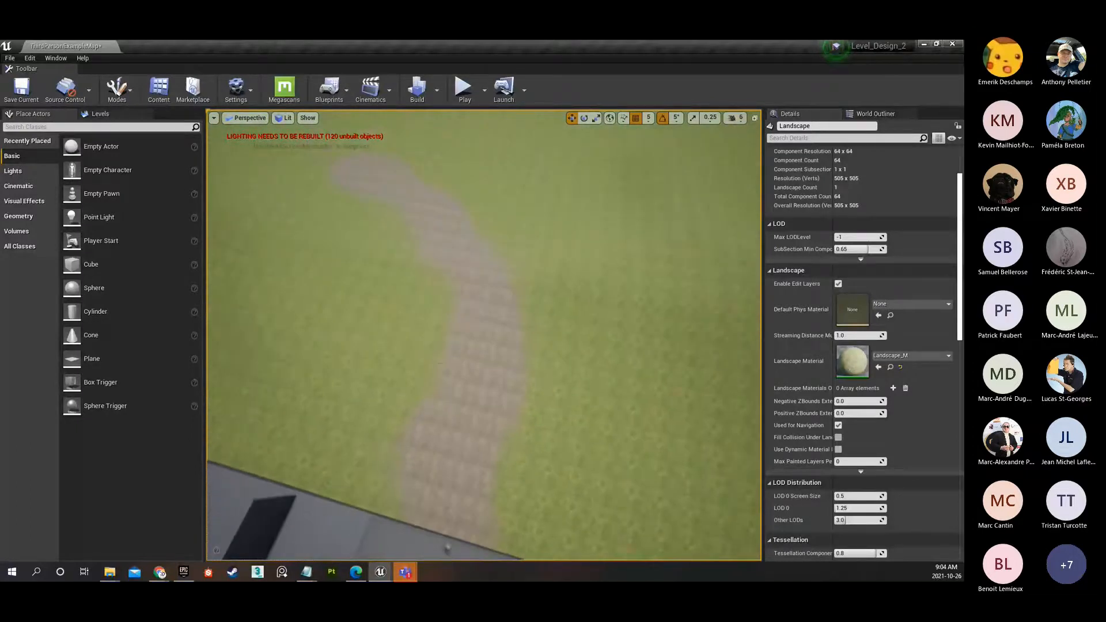
Examine the dirt path and surrounding grass from above and at ground level beside the platform.
right_drag(443, 363, 479, 370)
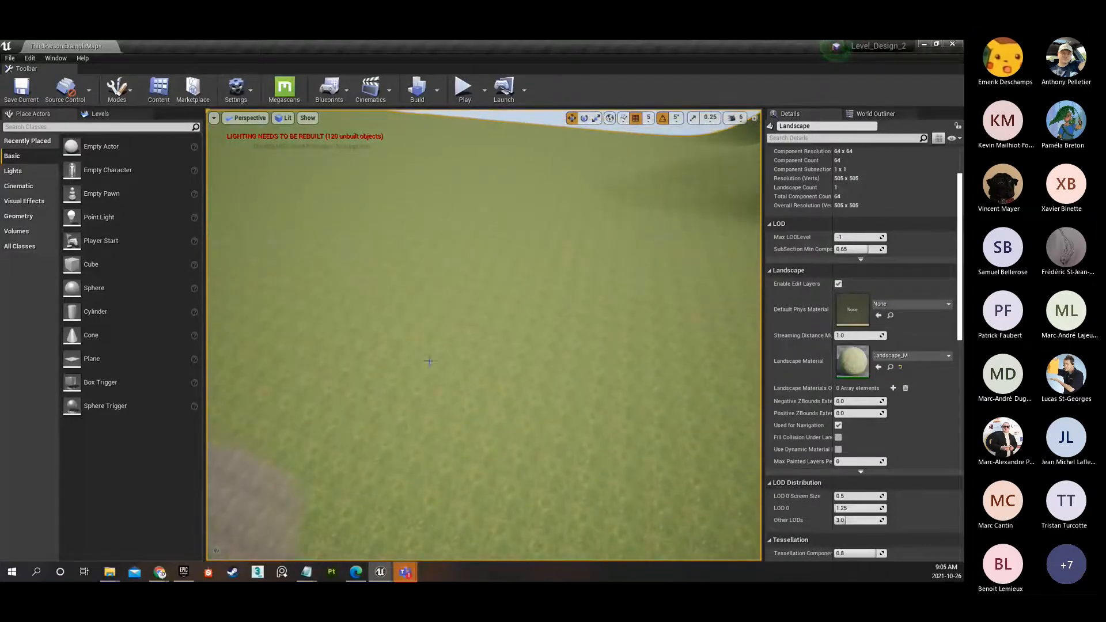
mouse_move(407, 433)
right_down()
mouse_move(368, 452)
mouse_move(316, 433)
mouse_move(287, 469)
mouse_move(351, 461)
mouse_move(352, 429)
mouse_move(369, 410)
mouse_move(439, 464)
mouse_move(402, 428)
right_up()
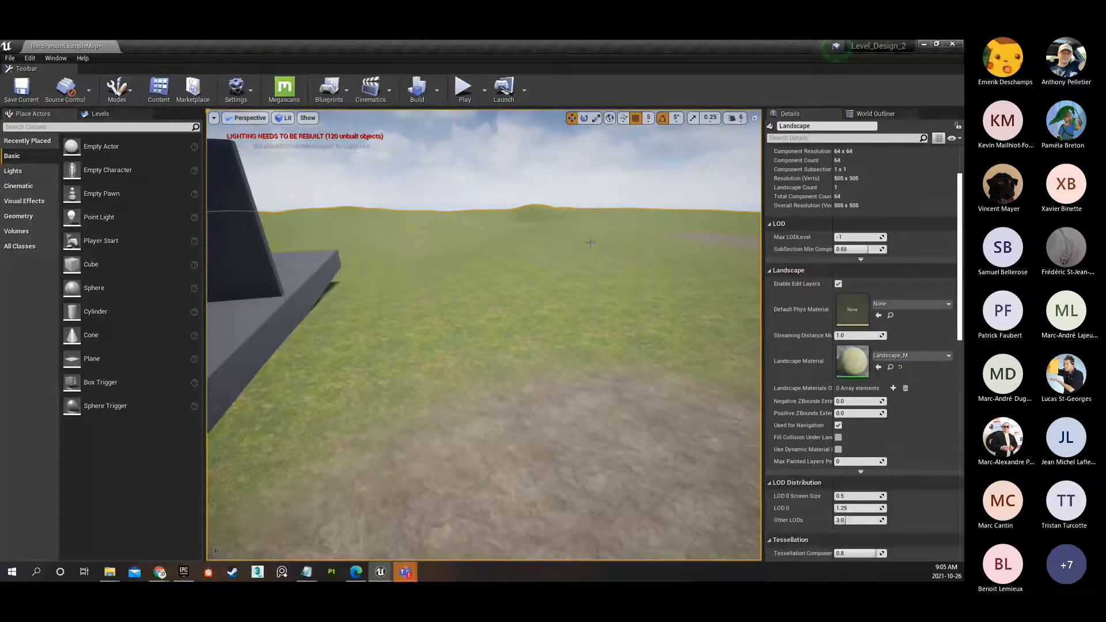
right_drag(547, 341, 760, 315)
Play the level, run the character off the platform along the dirt path, and end the play session.
click(462, 86)
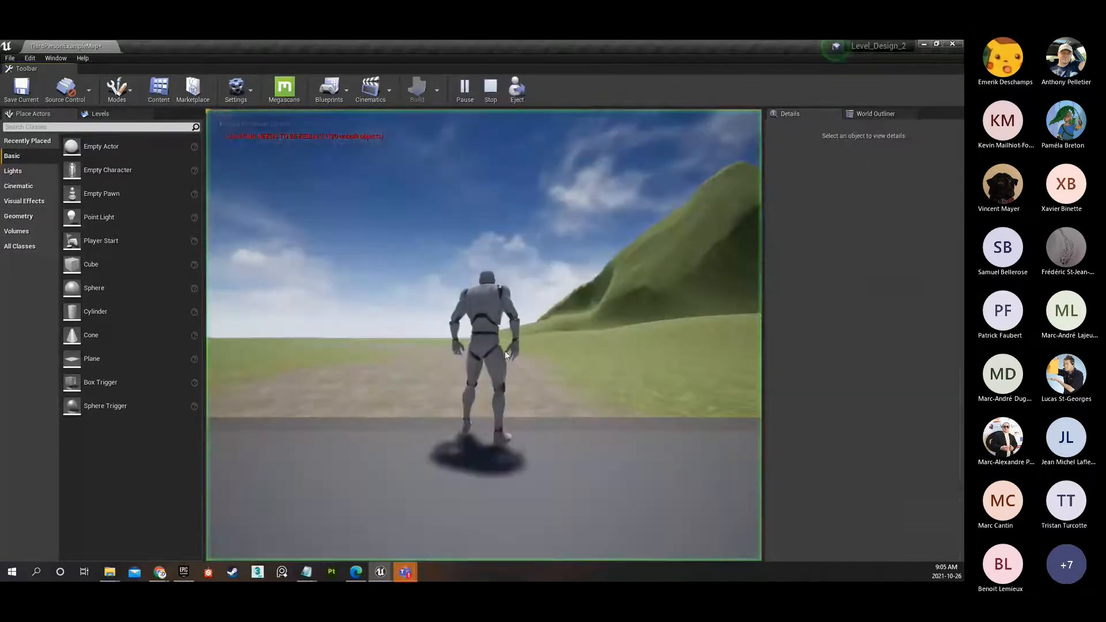
key(w)
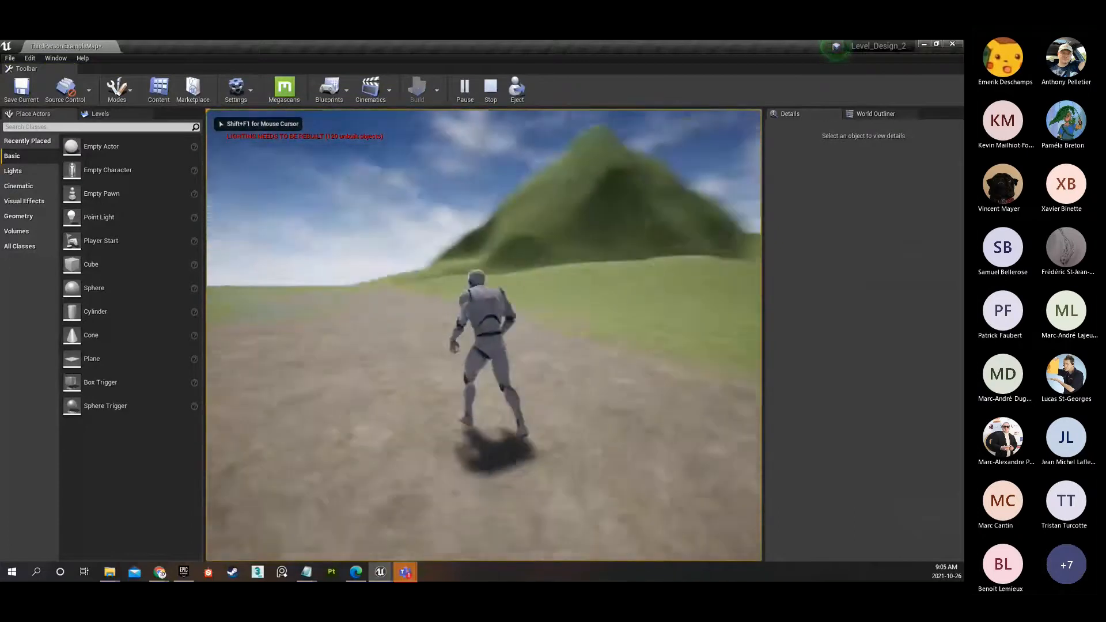
key(Escape)
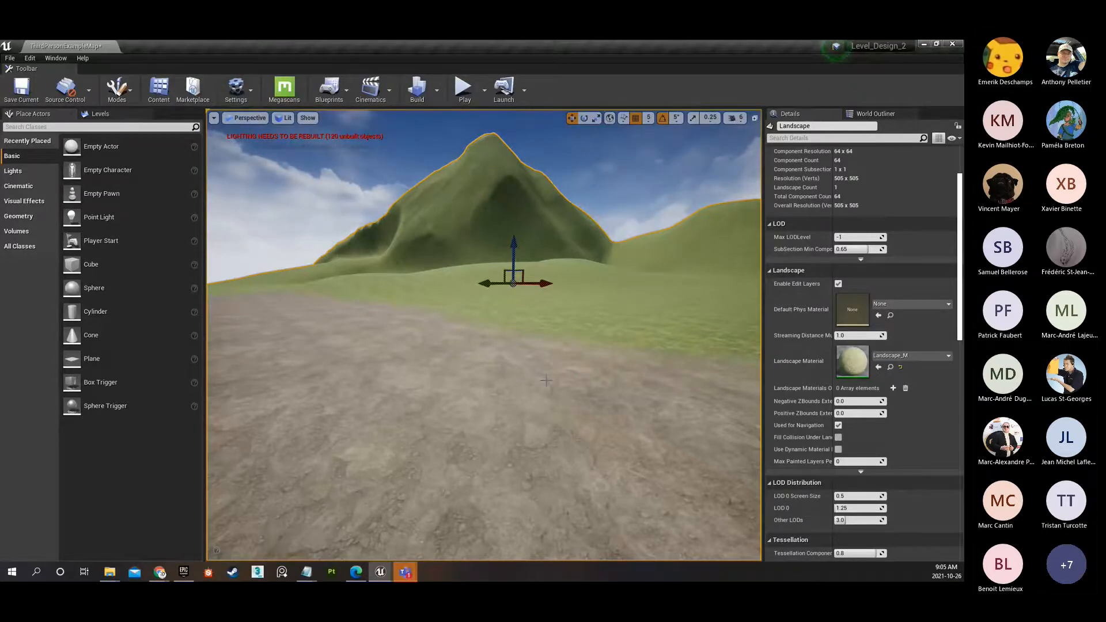
Examine the dirt texture up close from the path, looking around to the platform with the bridges.
right_drag(528, 436, 497, 384)
key(w)
key(w)
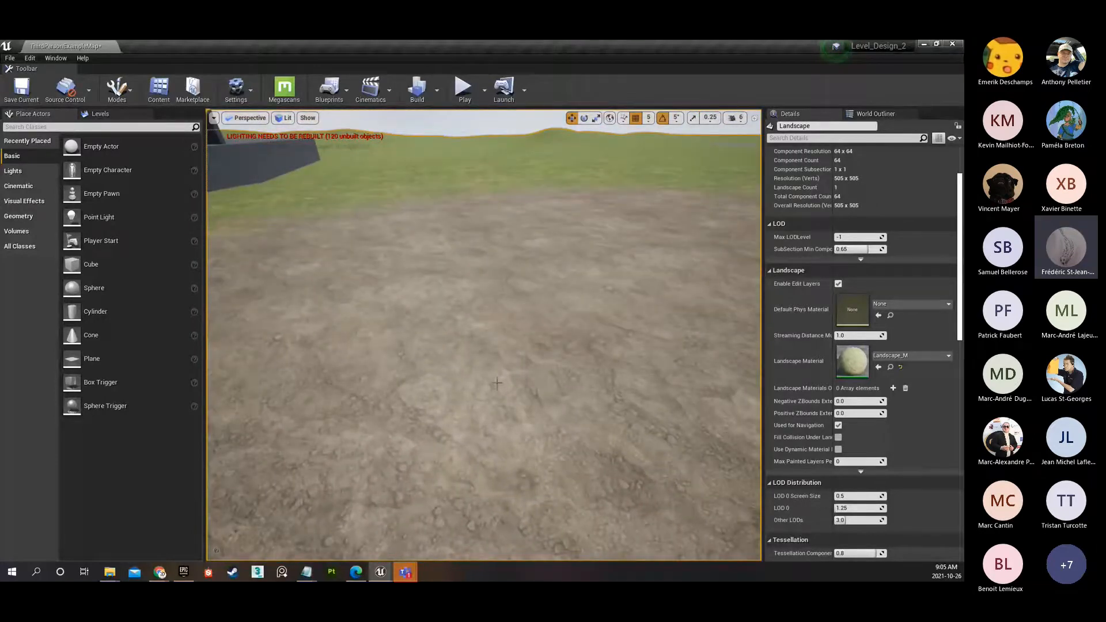
right_drag(524, 352, 437, 334)
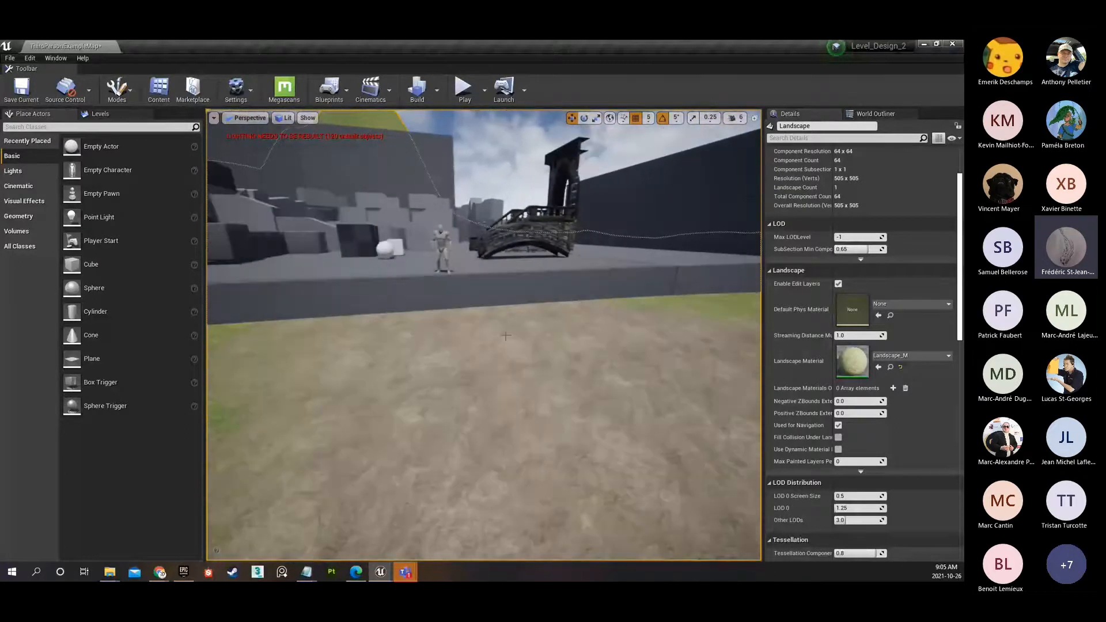
Switch the viewport to the Front view and measure the height of the landscape's outer edge above its origin.
click(249, 118)
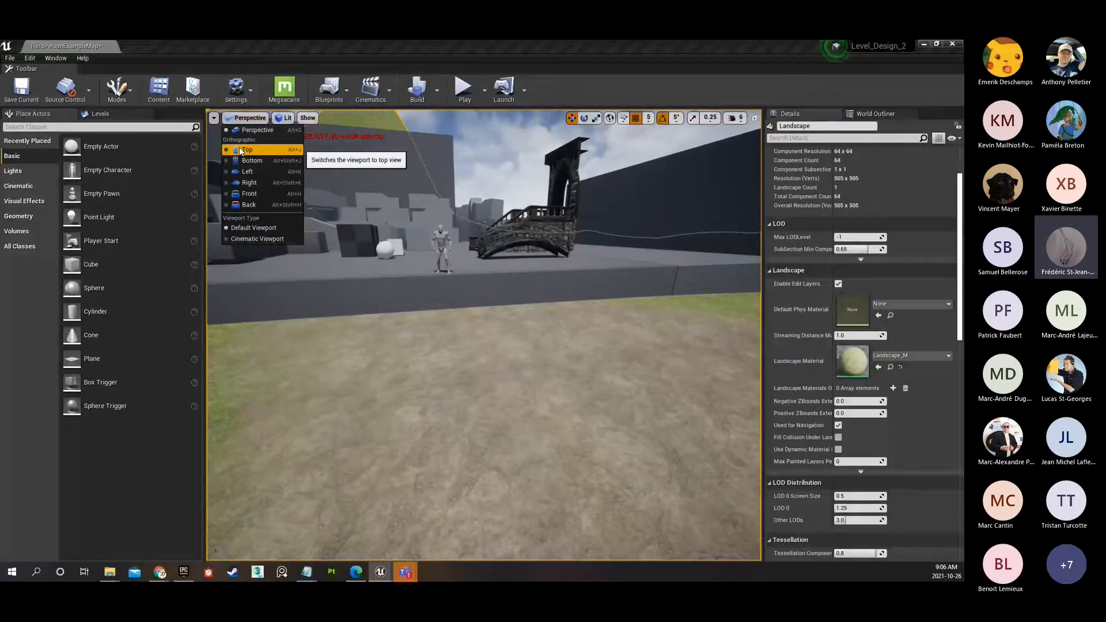
click(238, 193)
scroll(378, 361, up, 6)
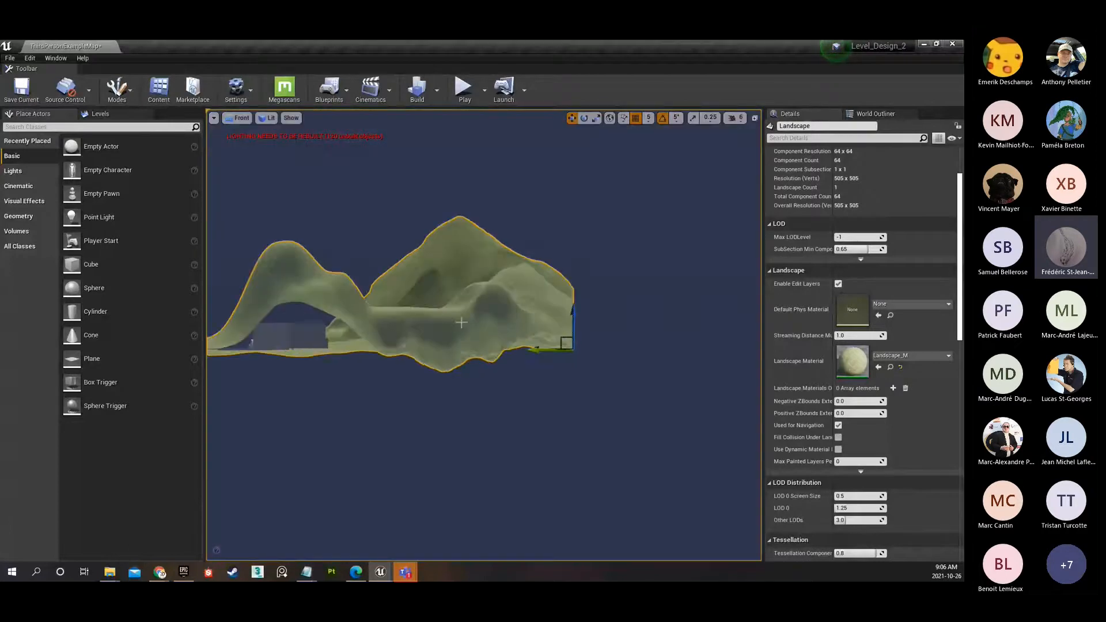
scroll(379, 362, up, 4)
right_drag(378, 361, 629, 360)
scroll(629, 360, down, 3)
scroll(629, 360, down, 1)
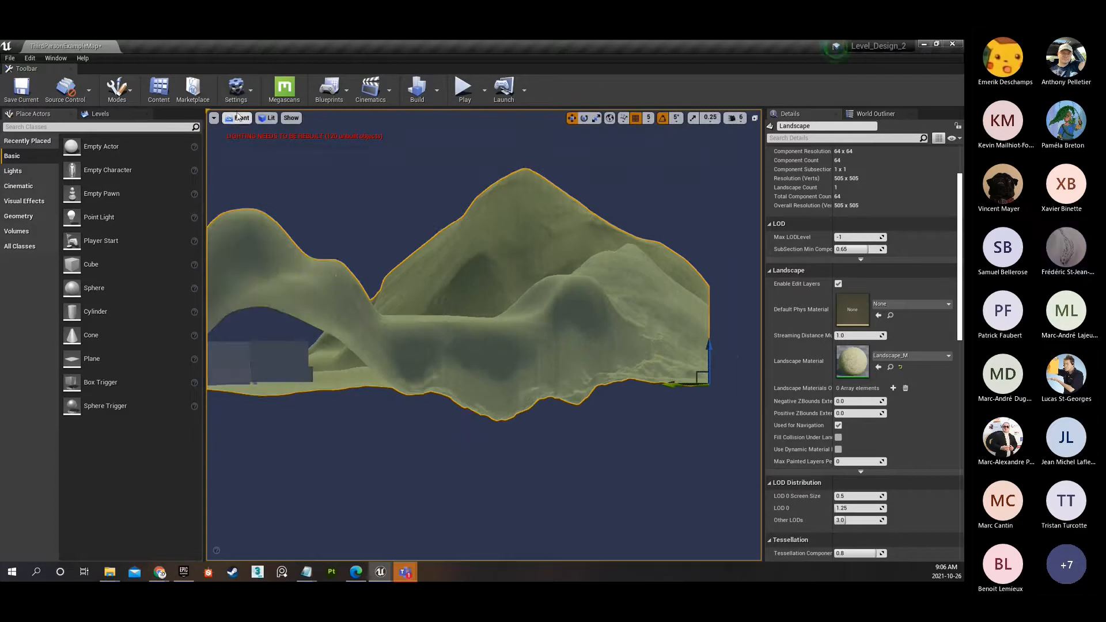
mouse_move(723, 378)
right_down()
mouse_move(498, 381)
mouse_move(497, 393)
right_up()
scroll(501, 397, up, 2)
middle_drag(499, 393, 499, 268)
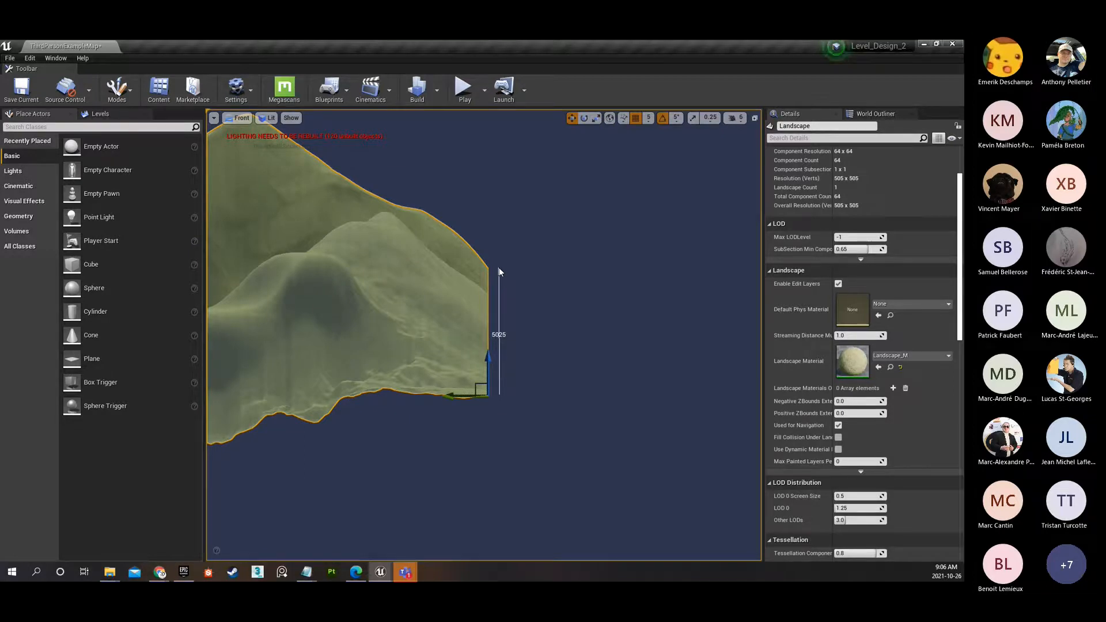
middle_drag(499, 267, 503, 341)
scroll(465, 347, down, 2)
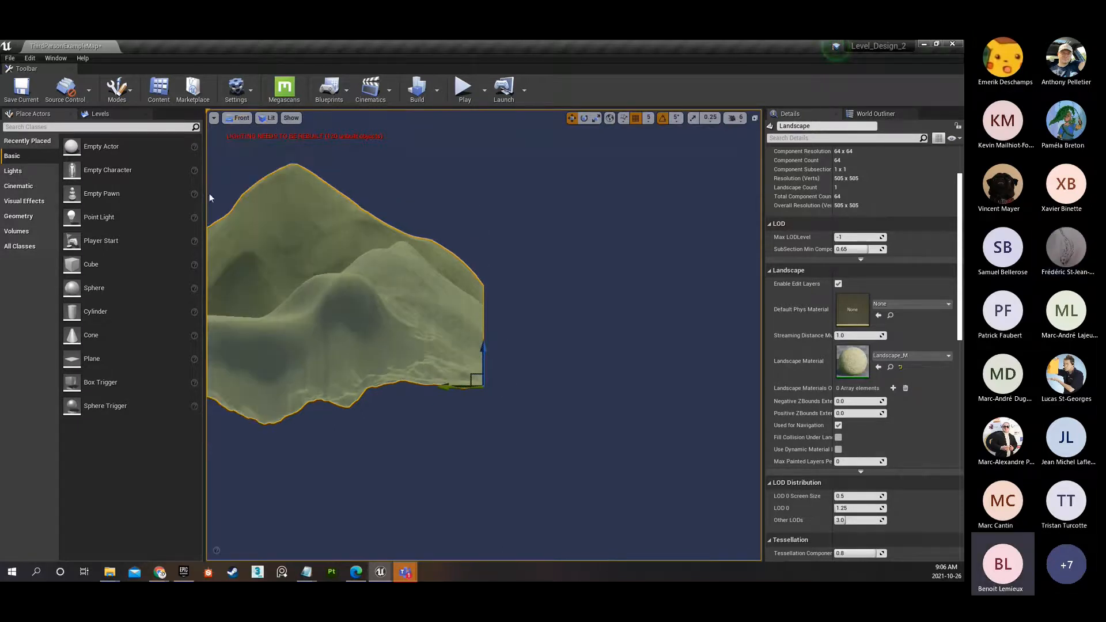
Switch the viewport to the Top view and frame the small arched bridge on the platform up close.
click(236, 118)
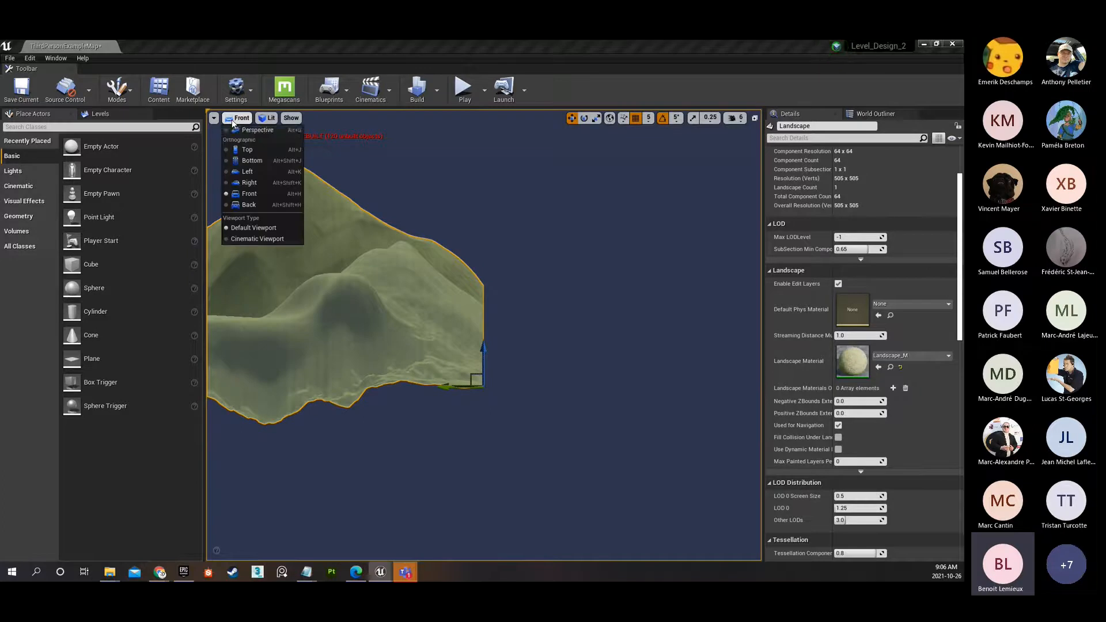
click(236, 151)
scroll(444, 385, down, 3)
middle_drag(443, 385, 476, 318)
right_drag(429, 496, 495, 266)
scroll(493, 269, up, 14)
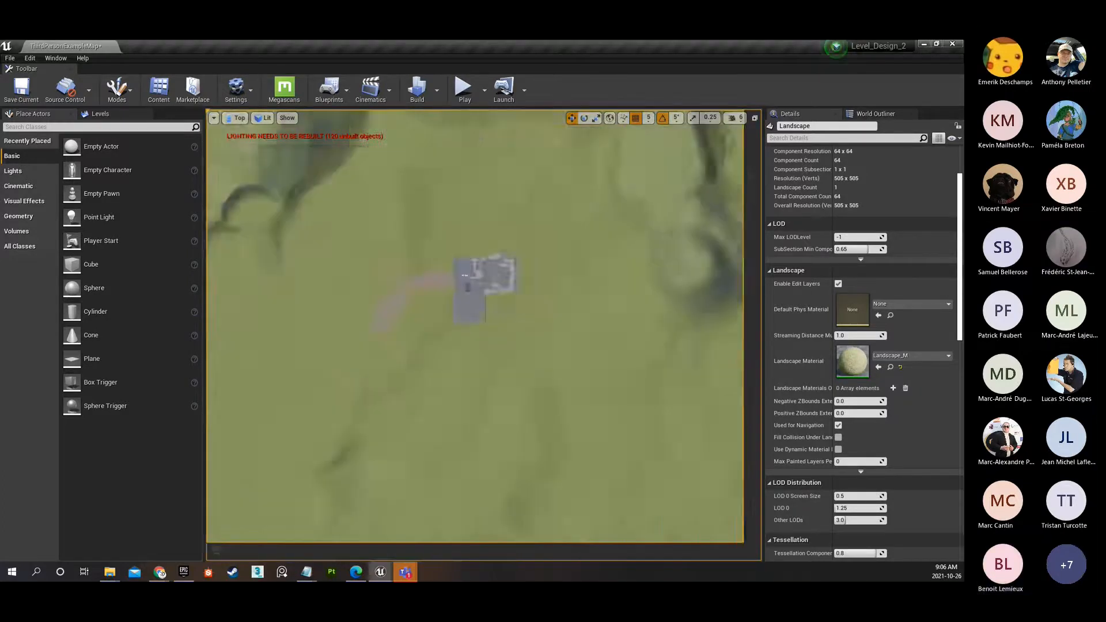
scroll(412, 296, up, 4)
right_drag(391, 214, 464, 336)
scroll(464, 336, up, 4)
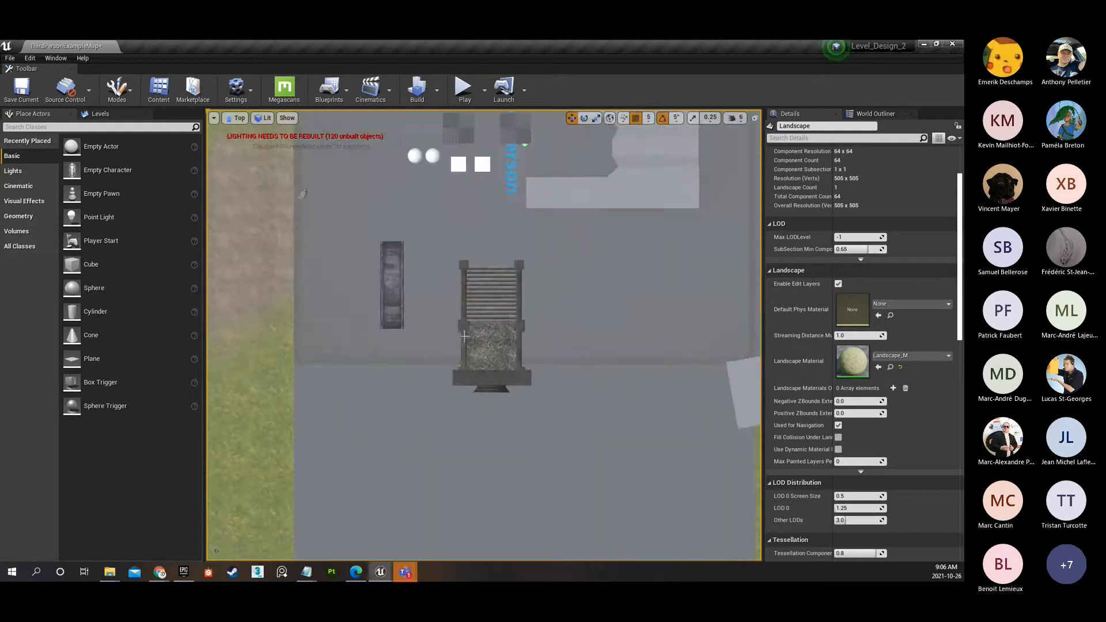
scroll(464, 336, up, 2)
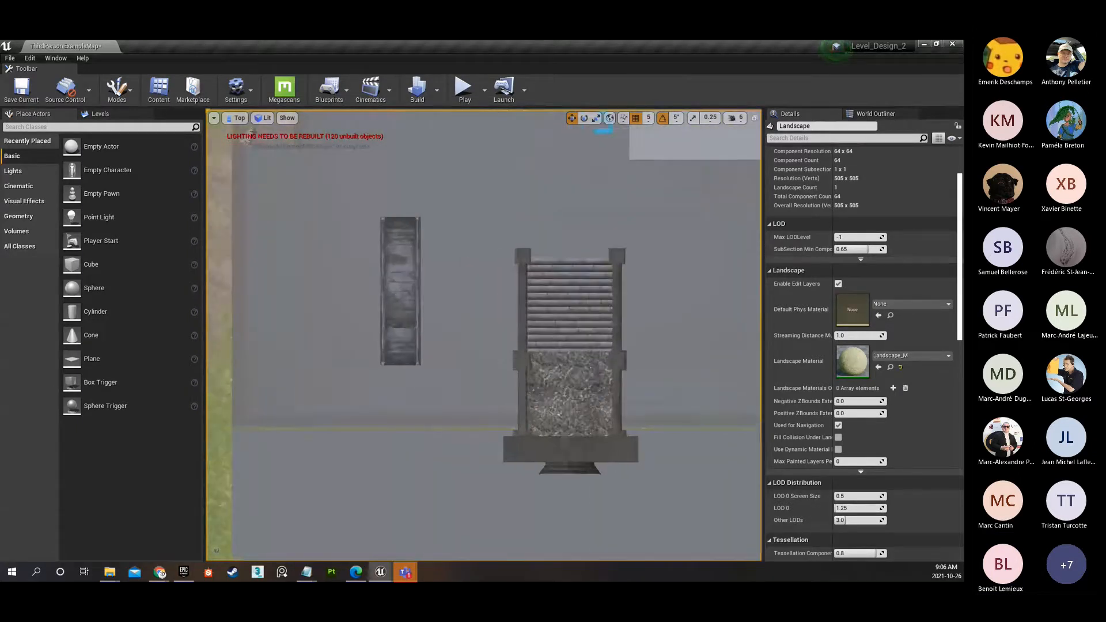
scroll(425, 367, up, 3)
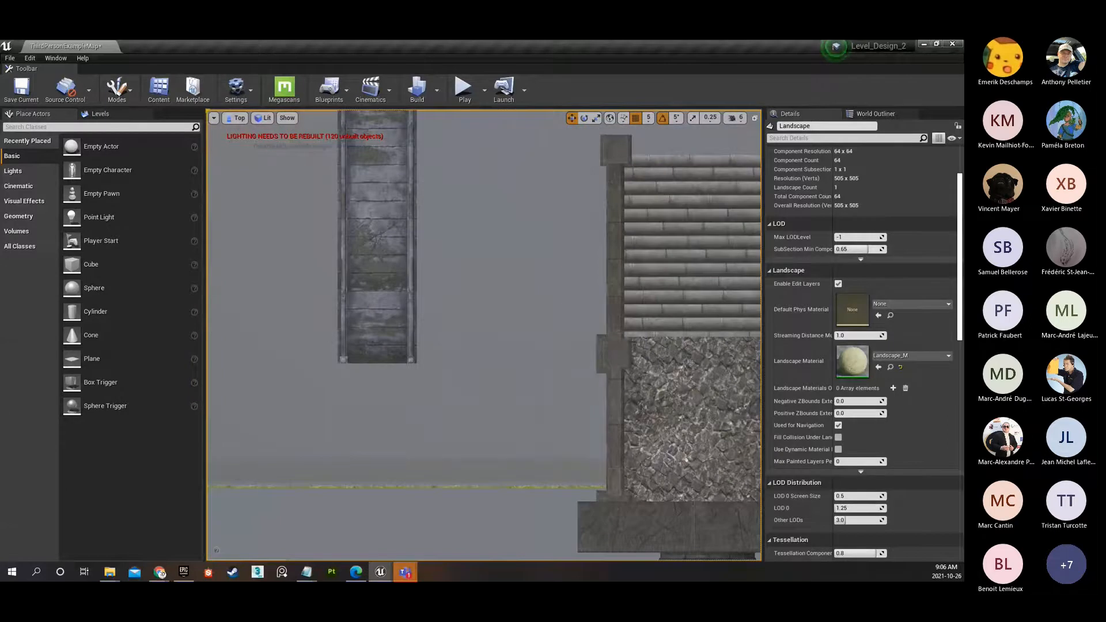
right_drag(440, 312, 438, 363)
scroll(427, 403, up, 1)
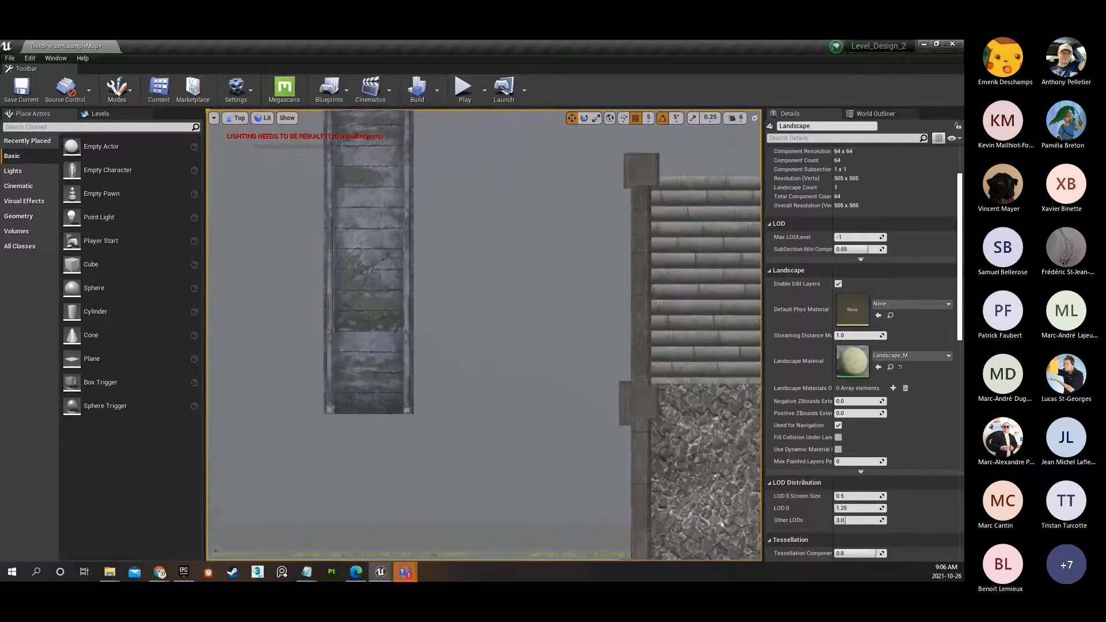
Display the Top view in Brush Wireframe mode and measure along the side of the small arched bridge.
click(263, 117)
click(284, 161)
scroll(436, 361, up, 3)
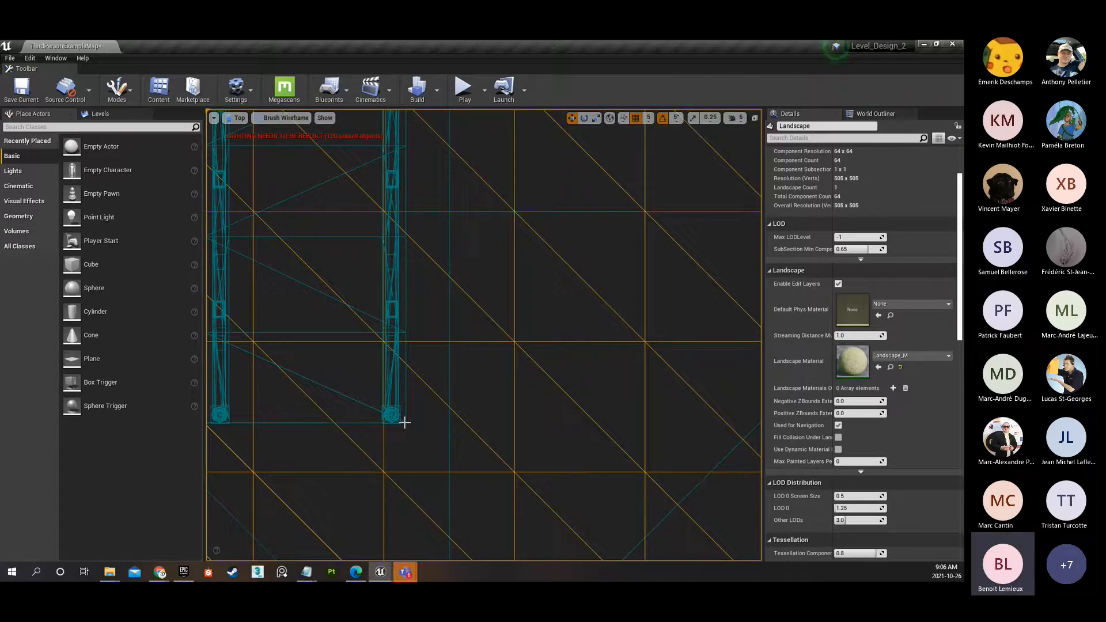
middle_drag(420, 385, 422, 126)
right_drag(436, 152, 399, 299)
scroll(431, 243, down, 2)
scroll(430, 243, down, 1)
scroll(399, 301, down, 1)
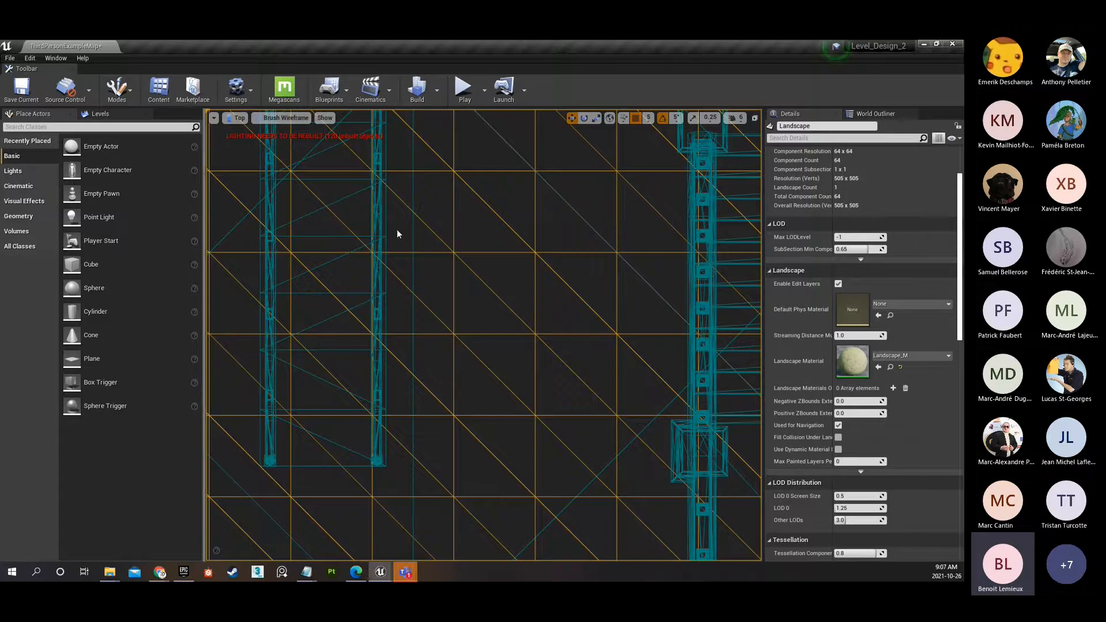
Deselect the landscape and measure the small arched bridge's full length from end to end in the Top view.
scroll(420, 380, down, 1)
middle_drag(426, 350, 413, 412)
scroll(413, 412, down, 1)
right_drag(417, 363, 421, 412)
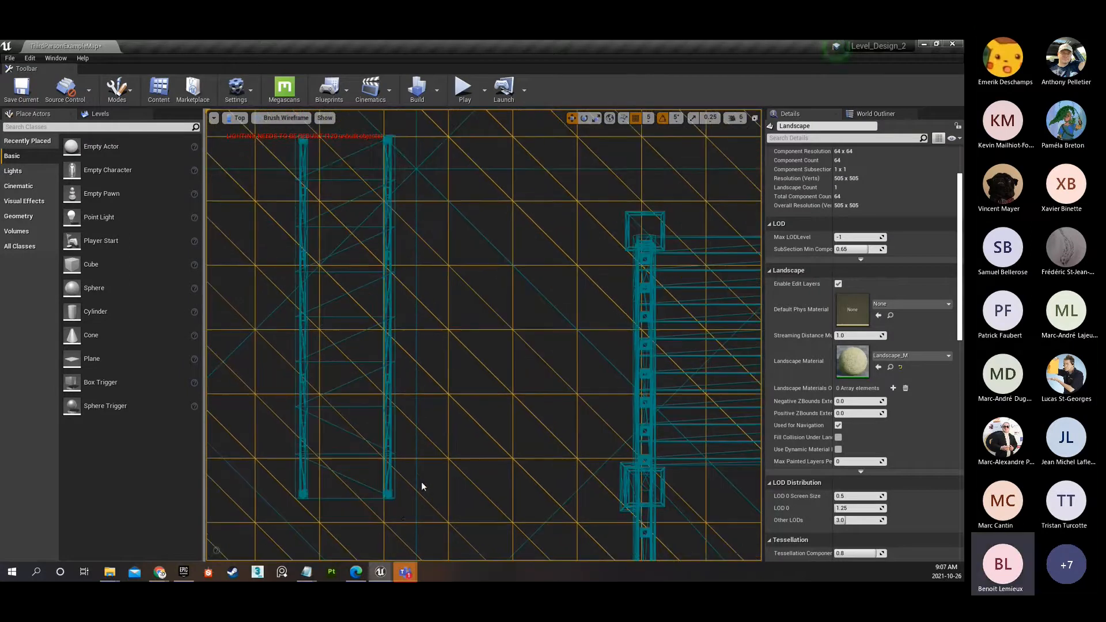
middle_drag(395, 500, 399, 135)
drag(398, 135, 399, 135)
click(409, 489)
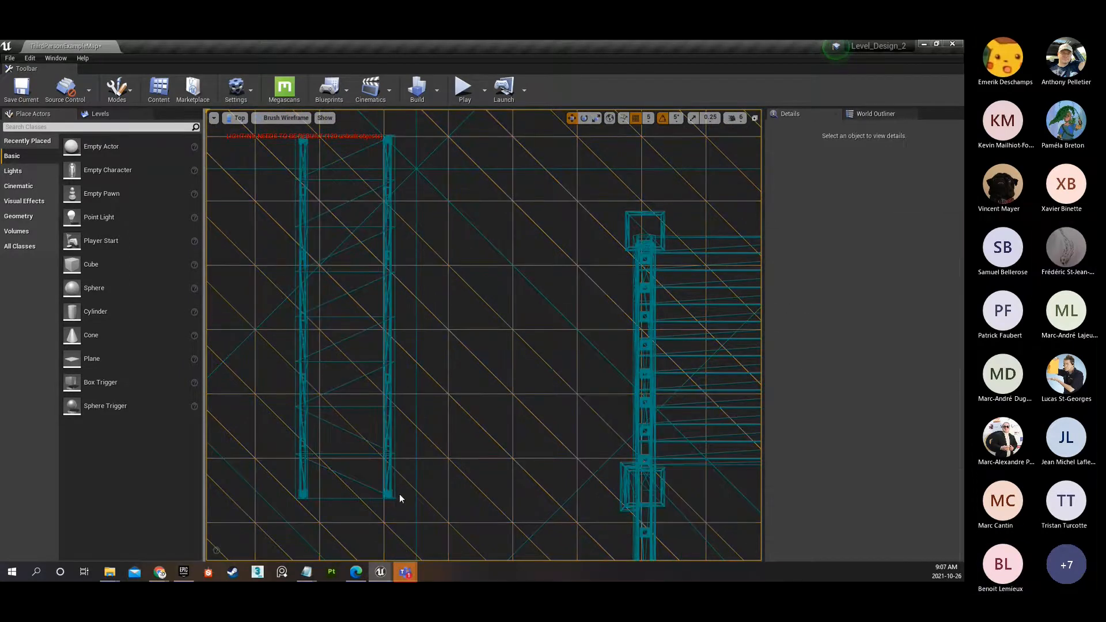
middle_drag(396, 458, 396, 138)
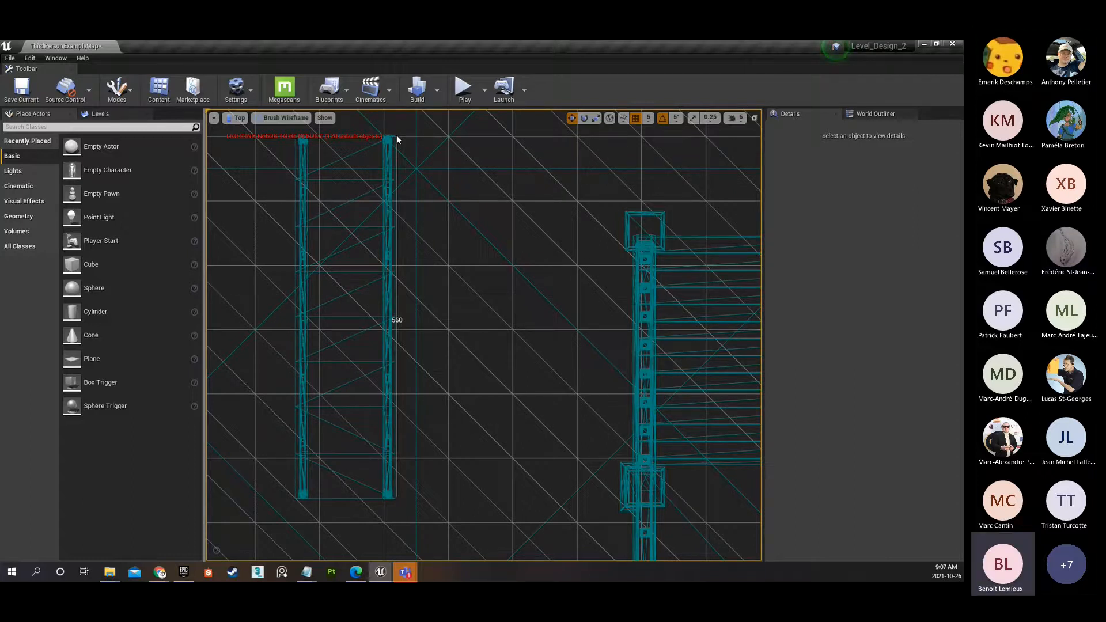
middle_drag(397, 135, 396, 136)
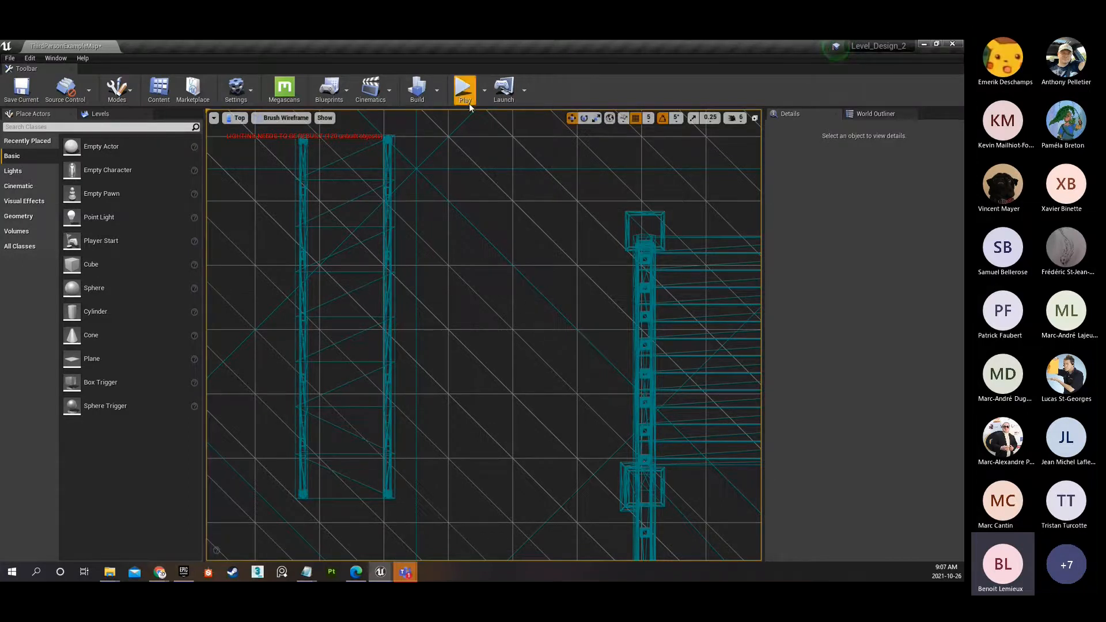
Play the level, run the character across the small arched bridge and back, and end the play session.
click(464, 88)
key(w)
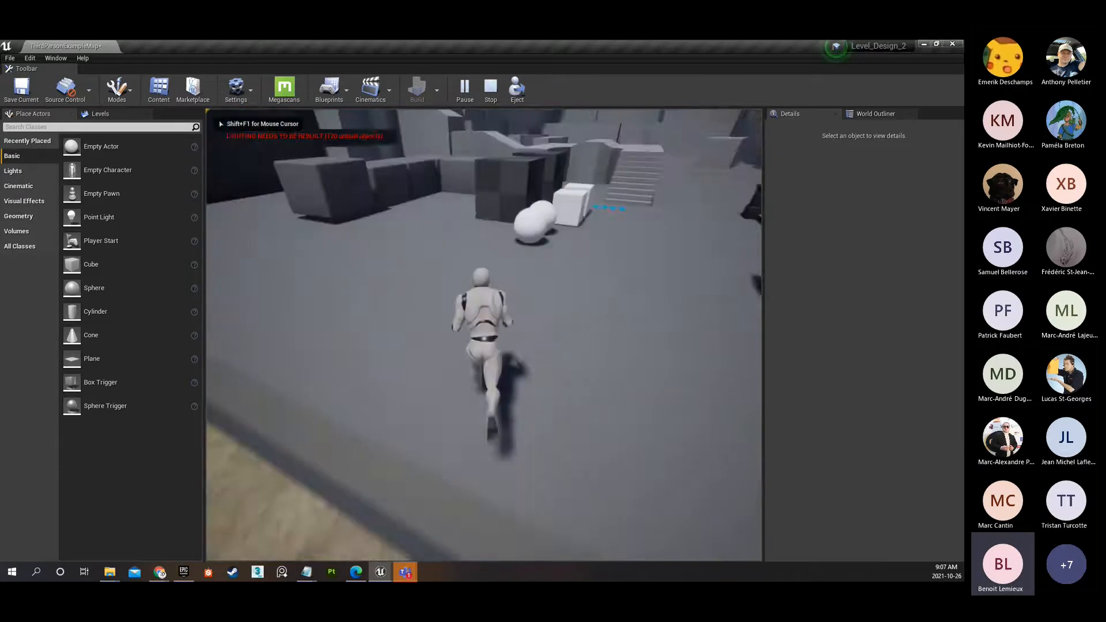
key(w)
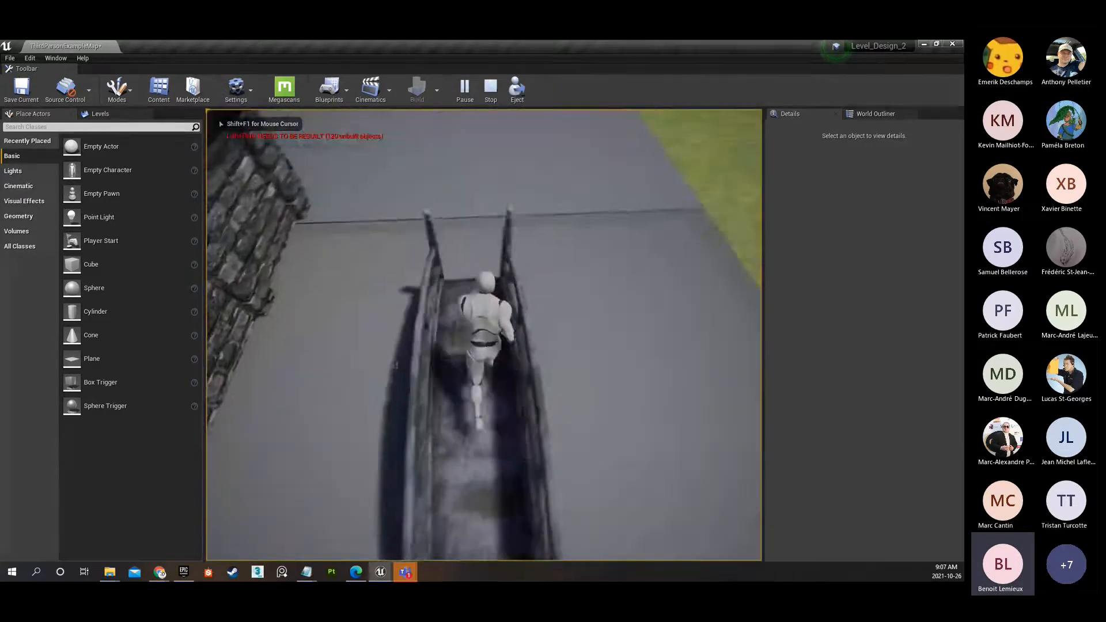
key(w)
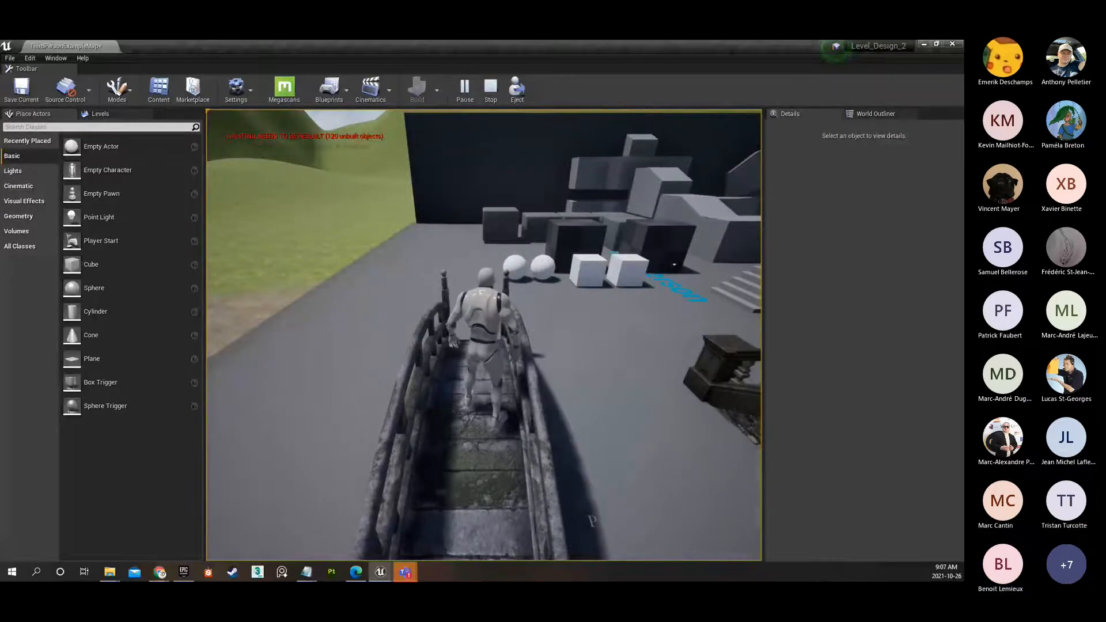
key(Escape)
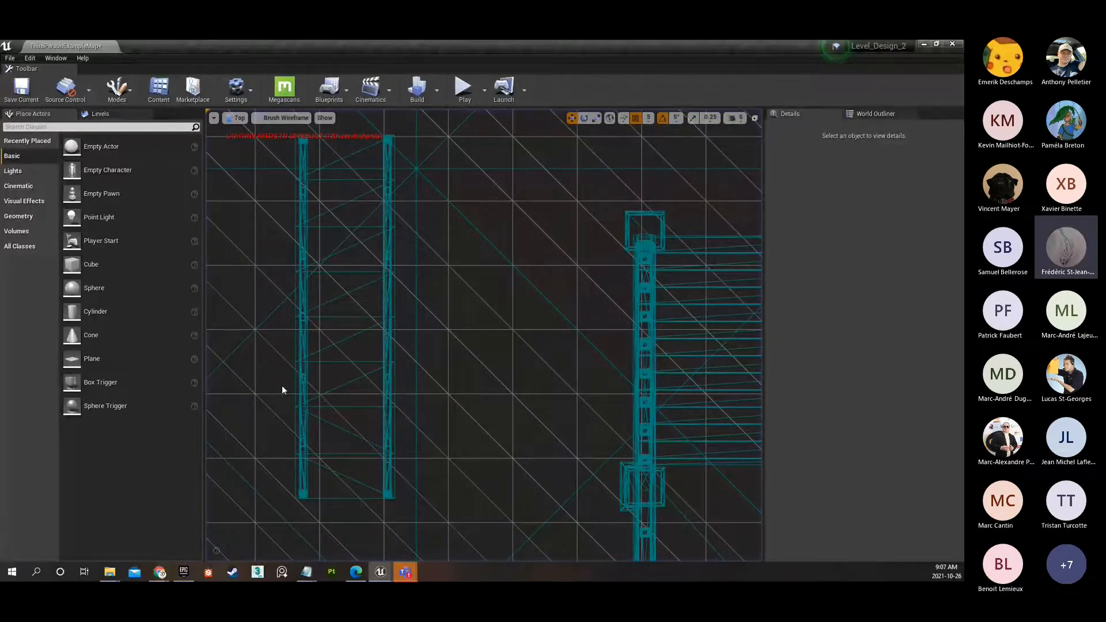
Return the viewport to Perspective and examine the dirt path, the platform with its bridges, and the grassy mountain.
click(239, 118)
click(242, 141)
right_drag(242, 140, 230, 142)
right_drag(483, 334, 403, 346)
right_drag(457, 407, 435, 394)
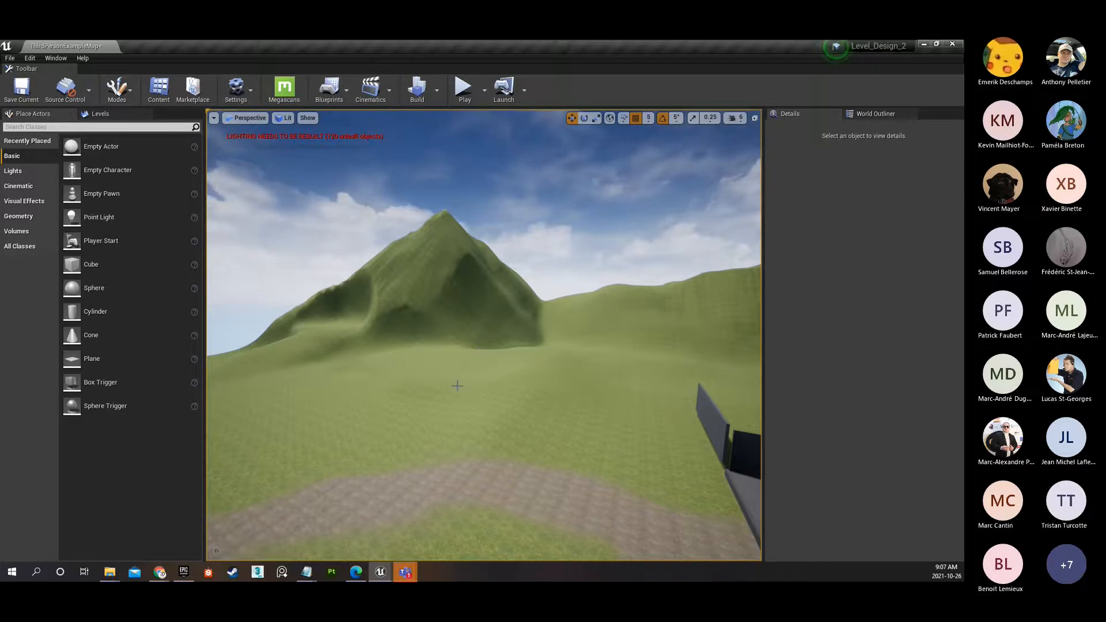
right_drag(487, 417, 602, 440)
key(w)
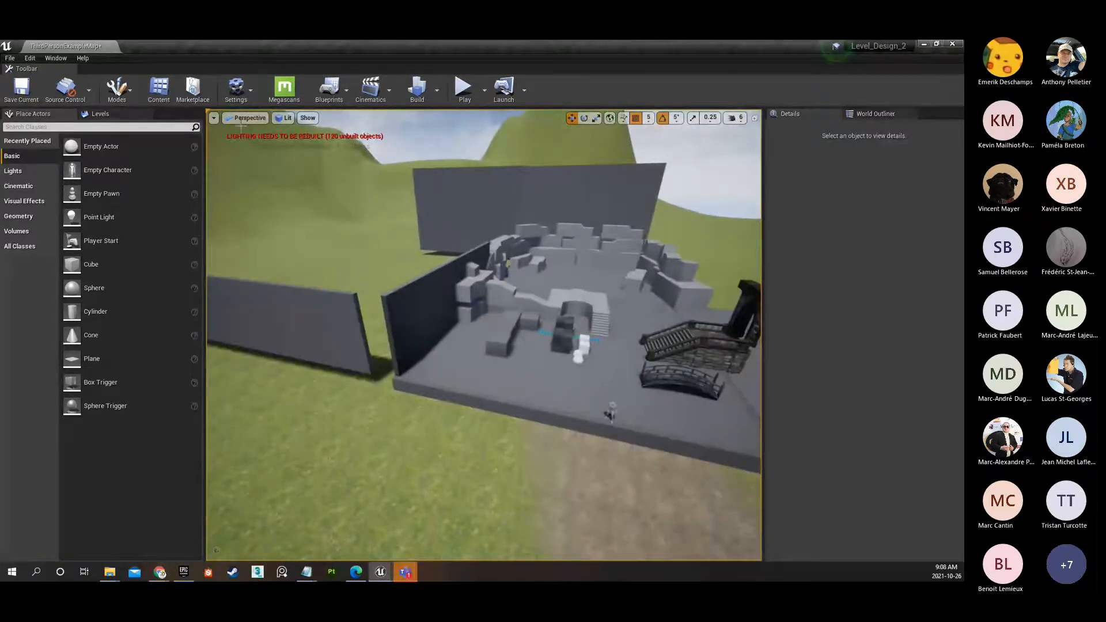
mouse_move(390, 309)
right_down()
mouse_move(387, 297)
mouse_move(408, 302)
mouse_move(387, 313)
mouse_move(410, 296)
mouse_move(393, 297)
right_up()
right_drag(474, 365, 259, 319)
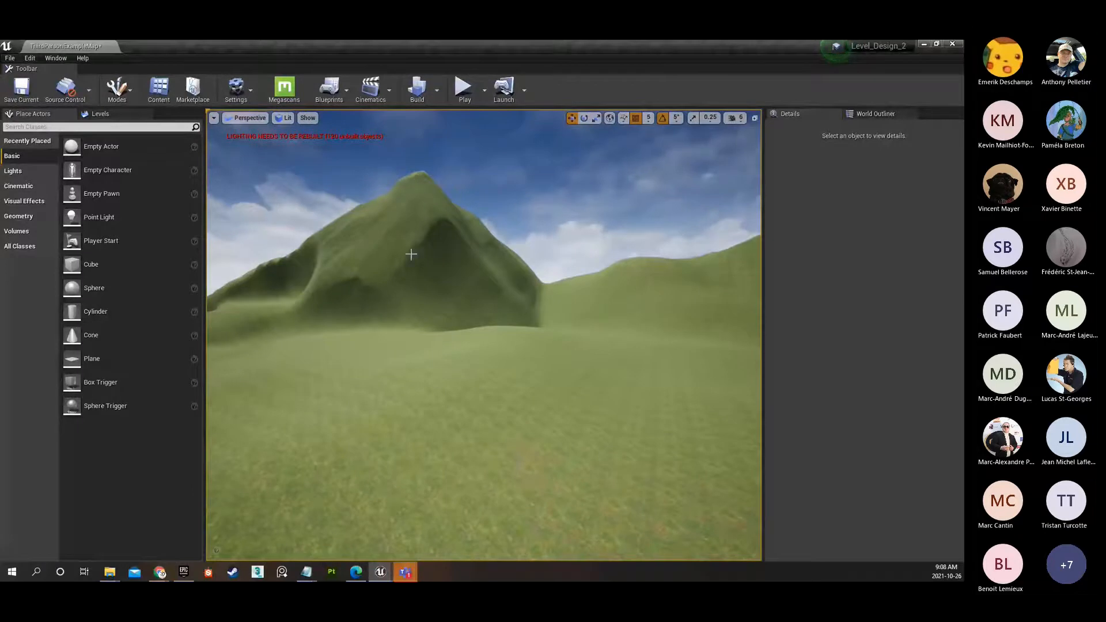
Display the Front view and measure the mannequin character's height from feet to head.
click(241, 120)
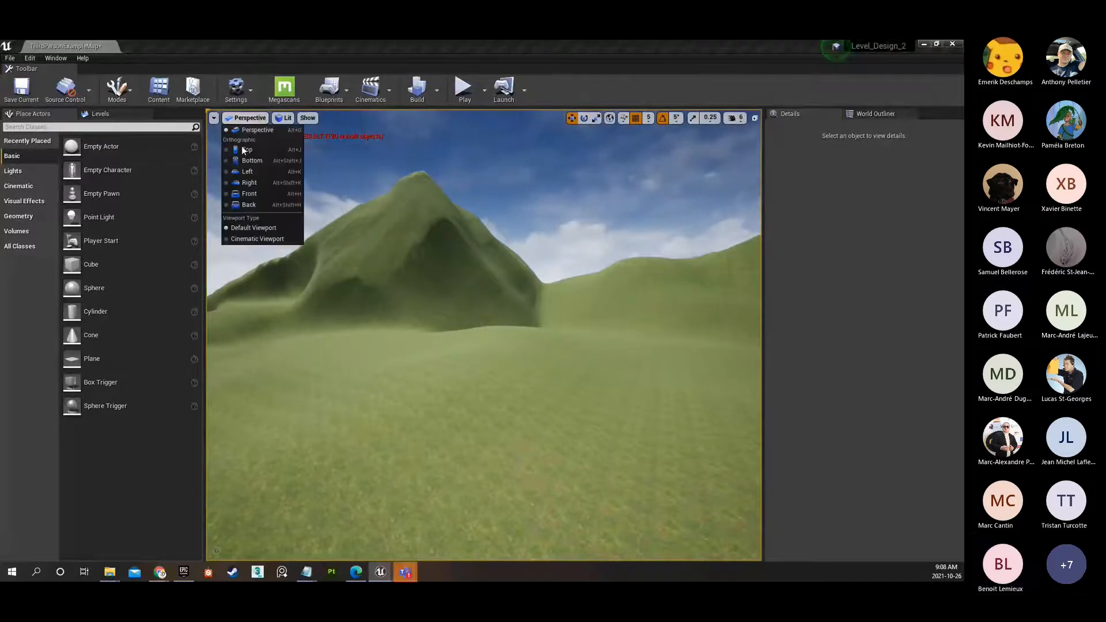
click(241, 193)
scroll(492, 388, down, 8)
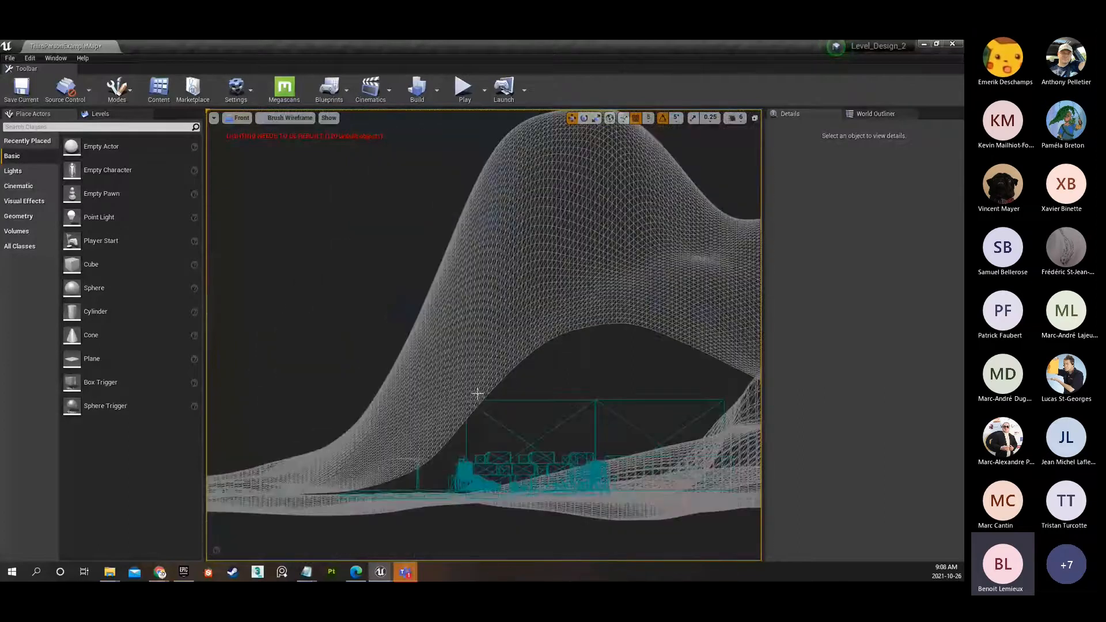
scroll(477, 393, down, 3)
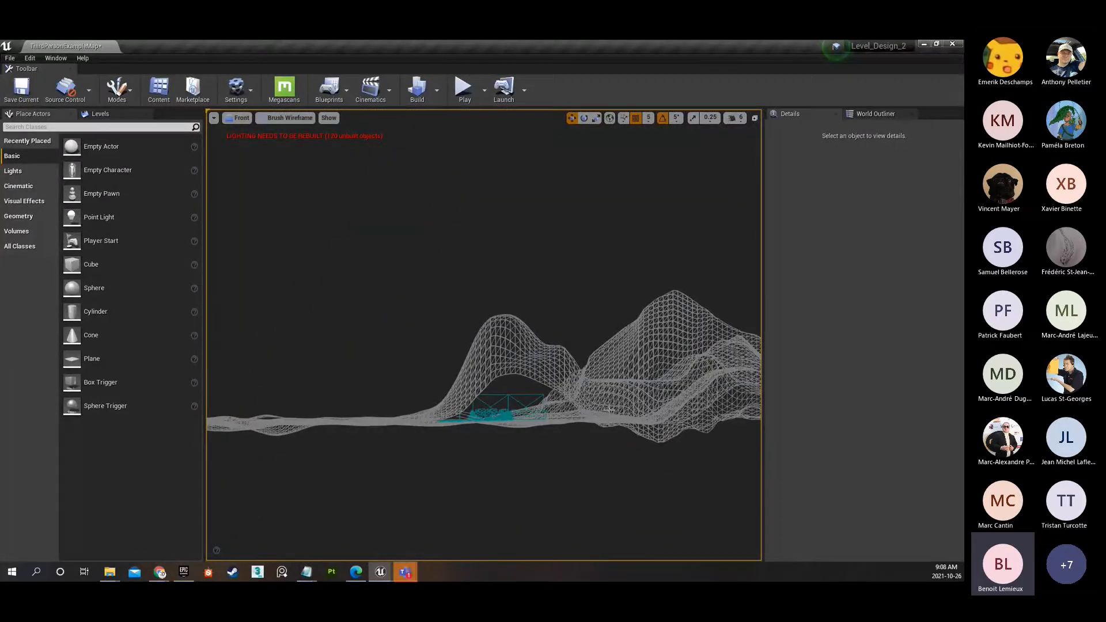
scroll(494, 431, up, 4)
scroll(496, 418, up, 10)
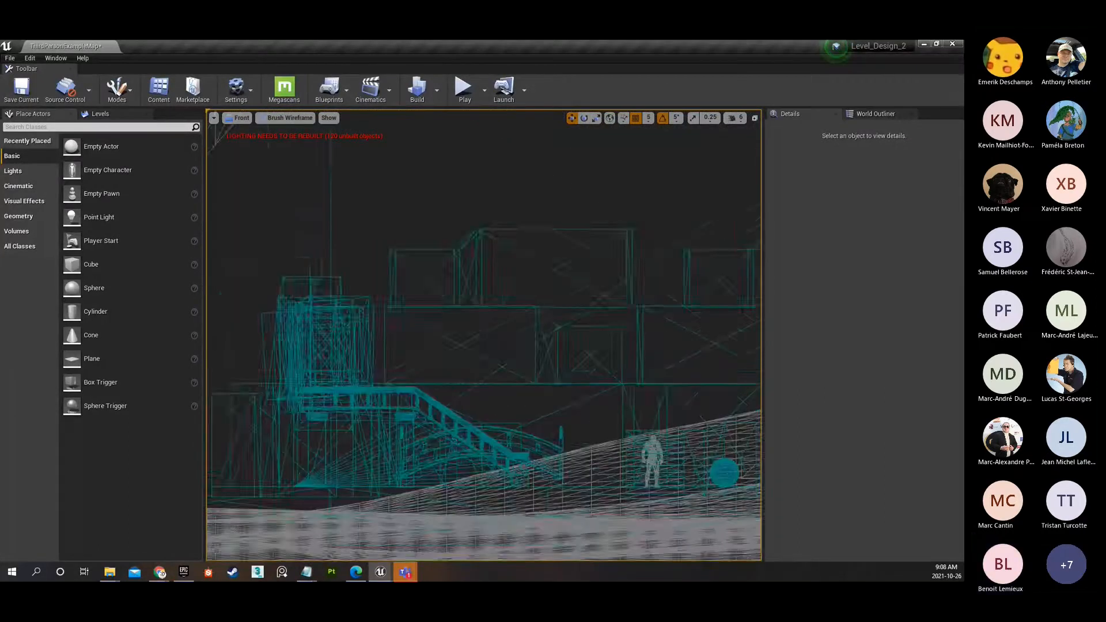
scroll(599, 458, up, 4)
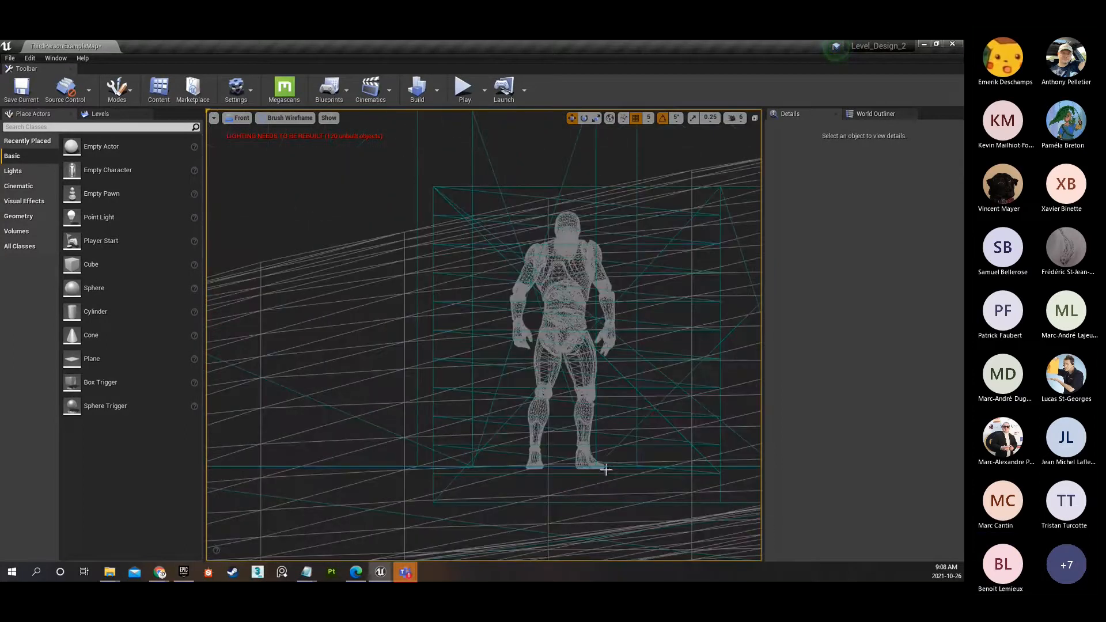
middle_drag(606, 469, 606, 212)
scroll(593, 236, up, 1)
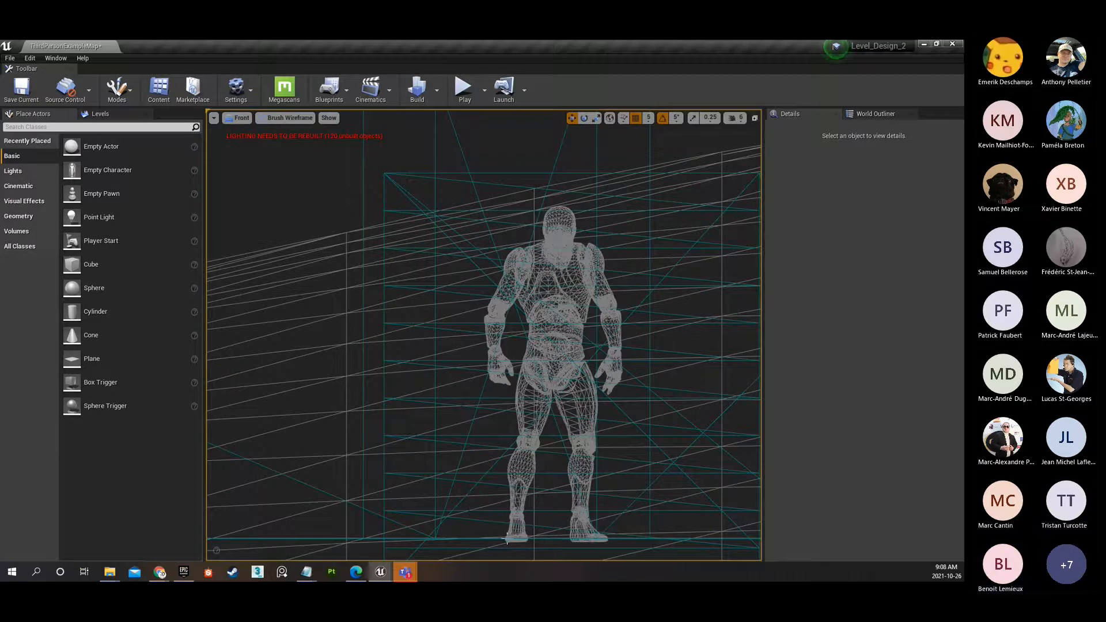
middle_drag(509, 542, 509, 211)
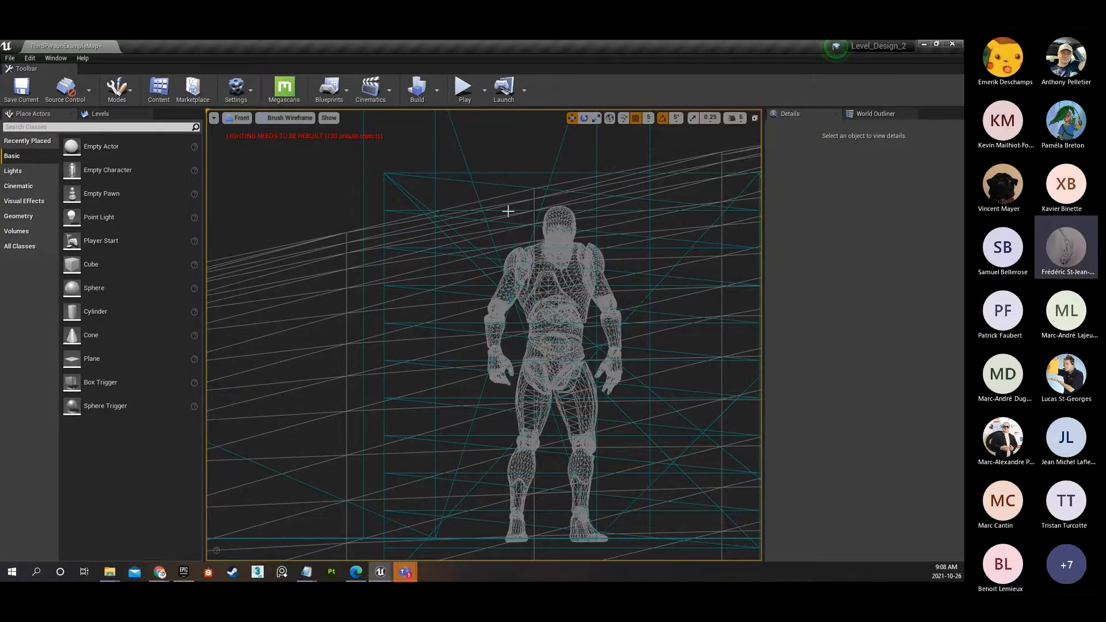
scroll(501, 221, down, 9)
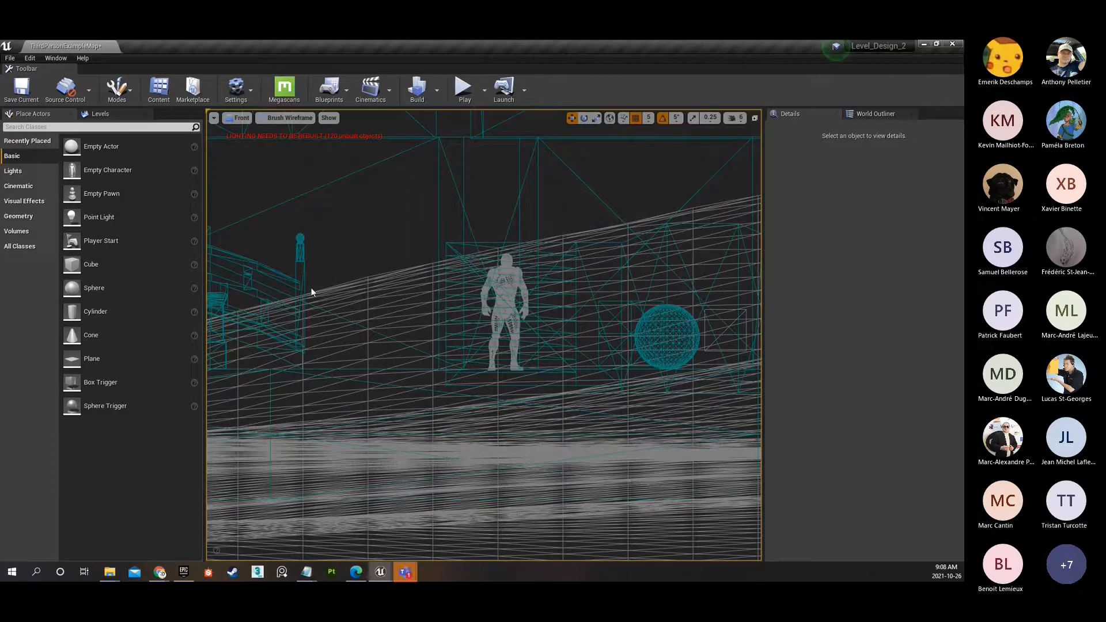
Measure the height of the post at the end of the bridge railing beside the character in the Front view.
scroll(311, 292, up, 4)
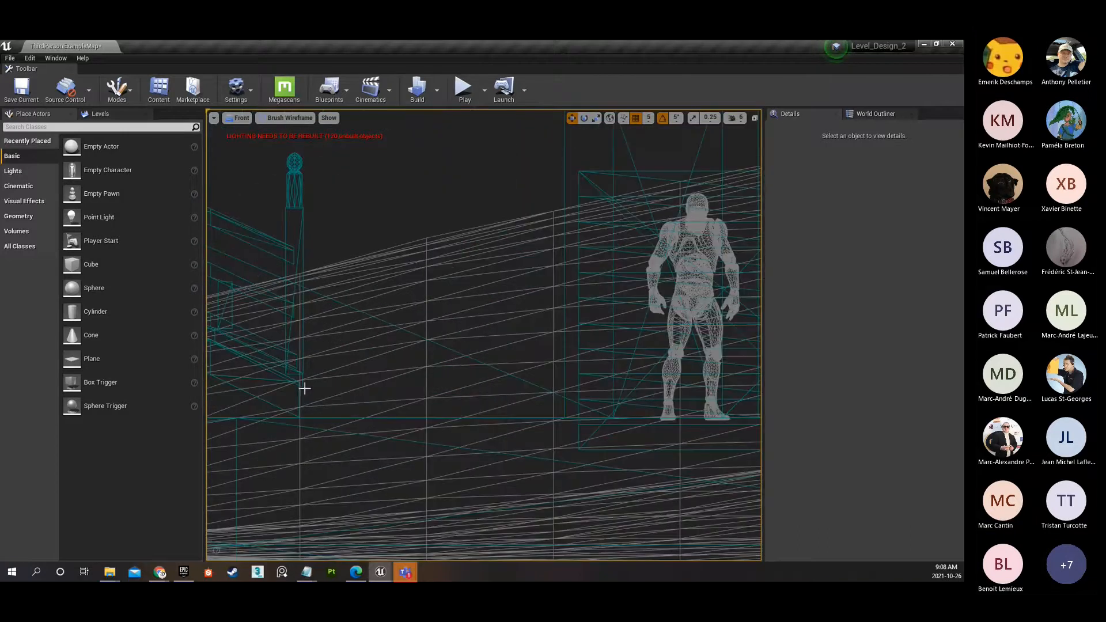
middle_drag(300, 381, 297, 157)
scroll(320, 216, down, 5)
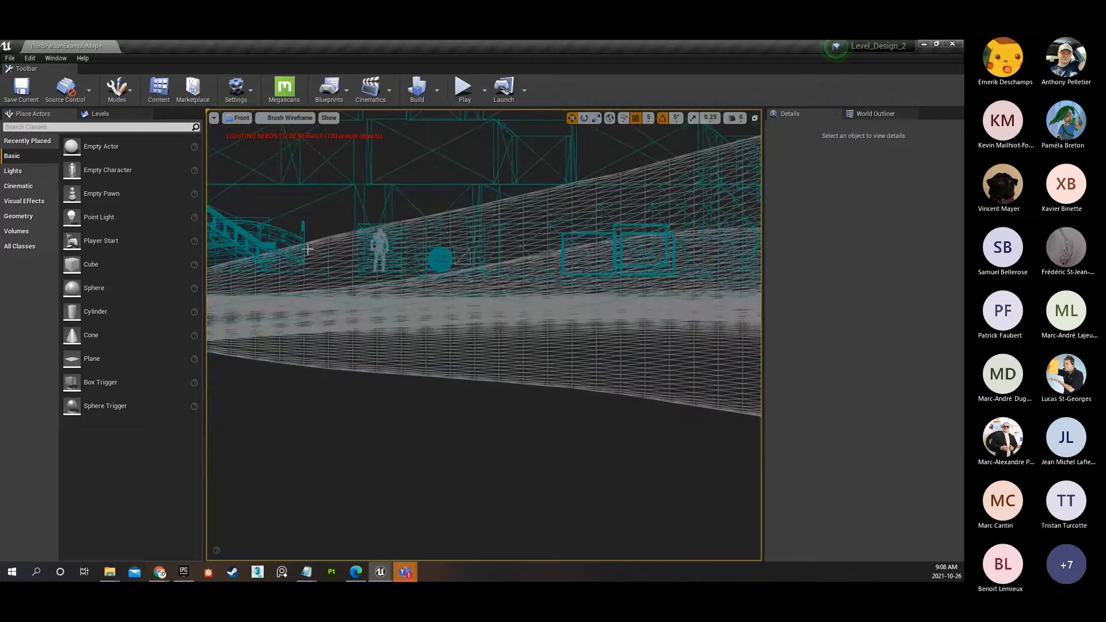
scroll(308, 249, up, 5)
scroll(306, 261, up, 8)
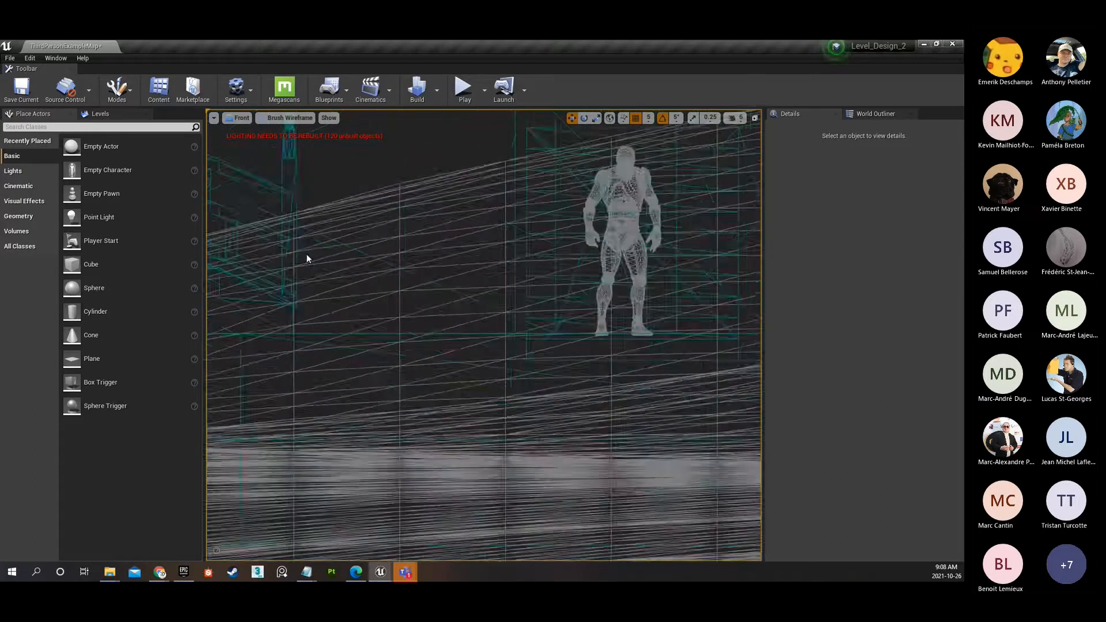
Display the Top view and measure one of the two spheres from its centre to its outer edge.
click(241, 119)
click(253, 149)
scroll(440, 349, down, 2)
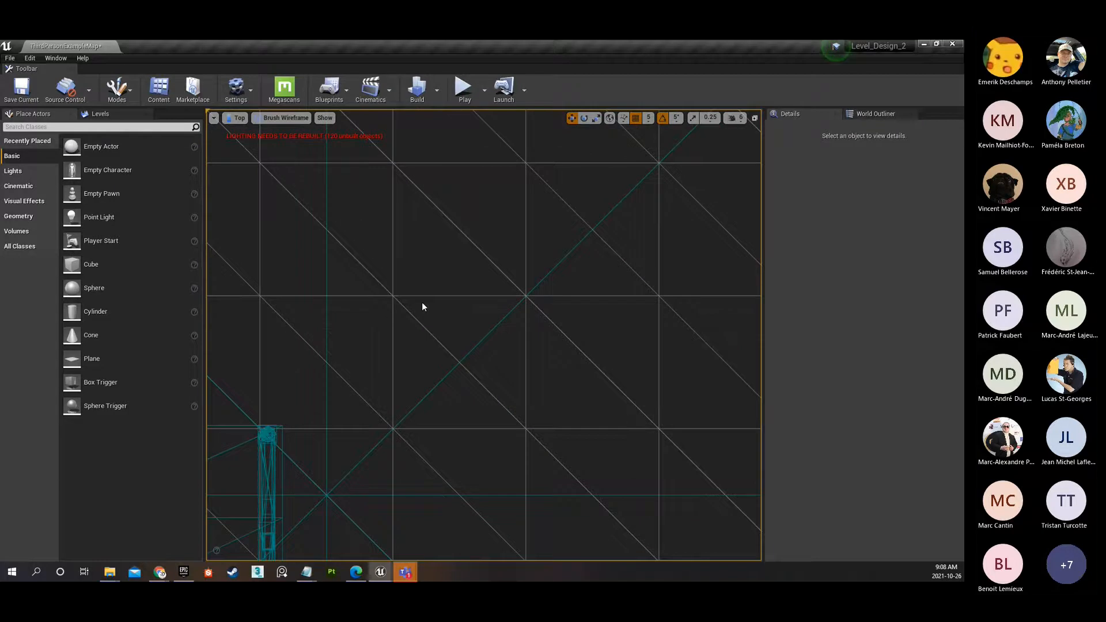
middle_drag(423, 322, 433, 508)
scroll(439, 469, down, 9)
scroll(475, 181, up, 3)
scroll(498, 234, up, 6)
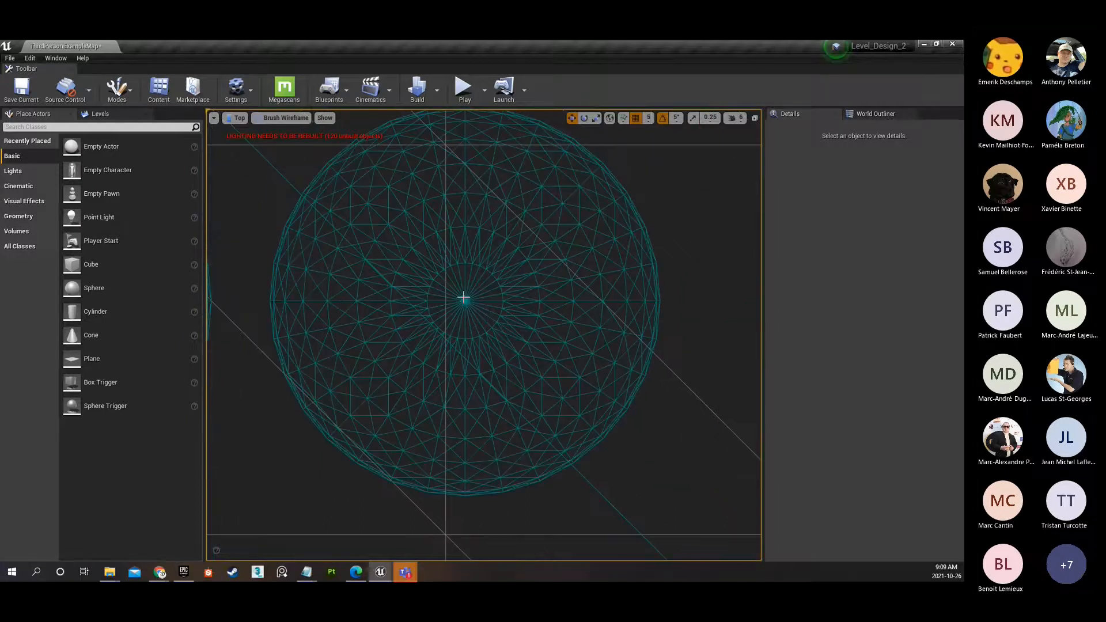
middle_drag(630, 302, 657, 302)
scroll(533, 322, down, 6)
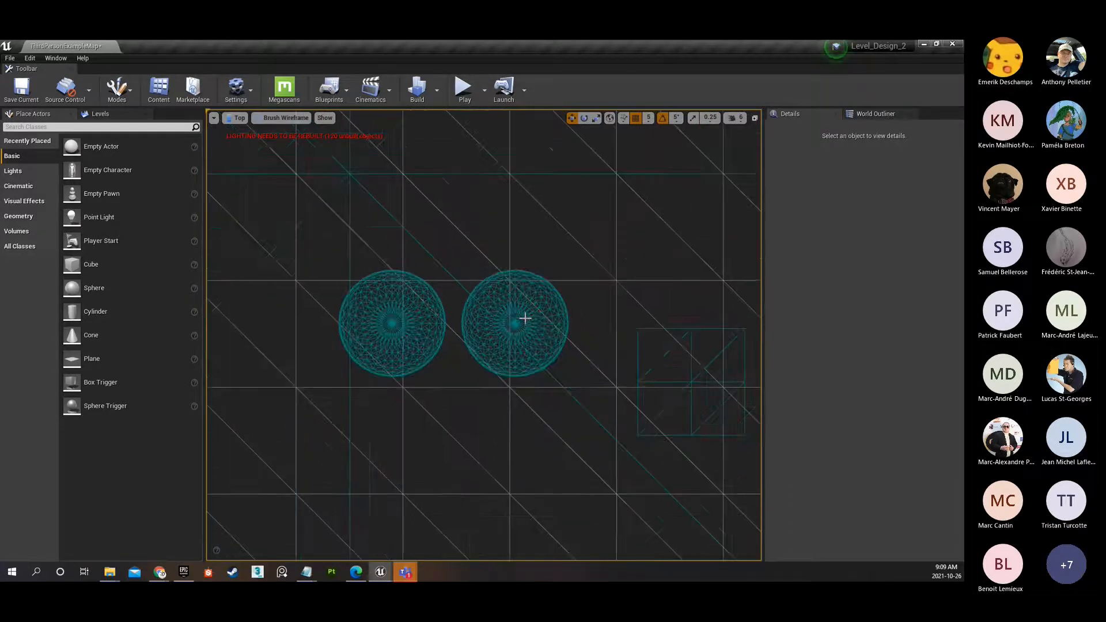
scroll(515, 300, down, 3)
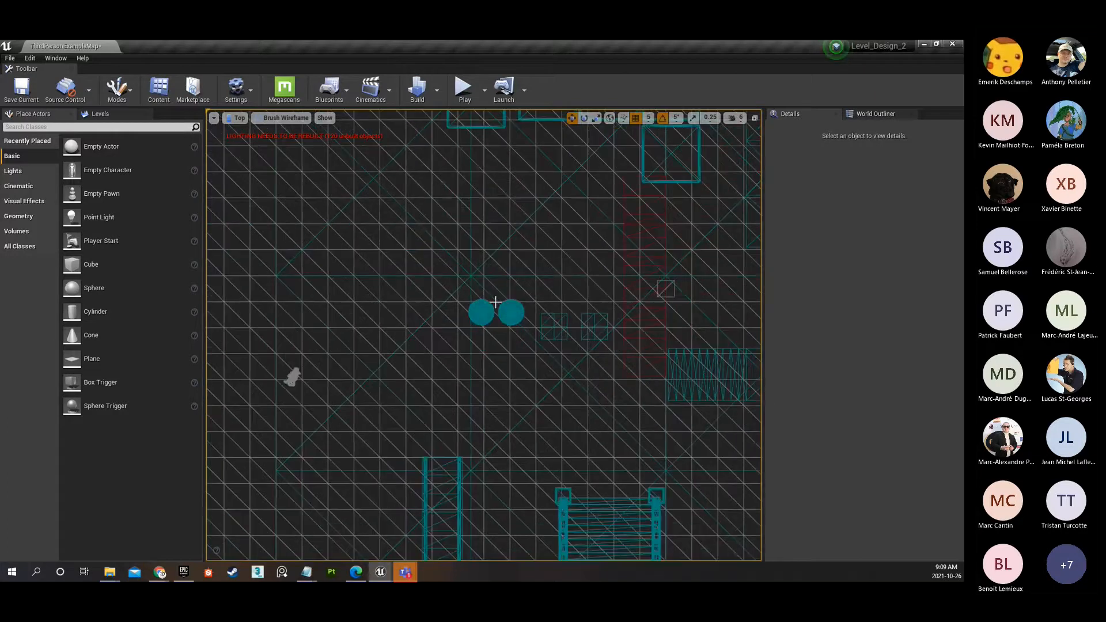
Return the viewport to Perspective, select the landscape, and examine the blending of dirt and grass along the path beside the platform.
click(235, 120)
click(246, 133)
right_drag(464, 353, 453, 322)
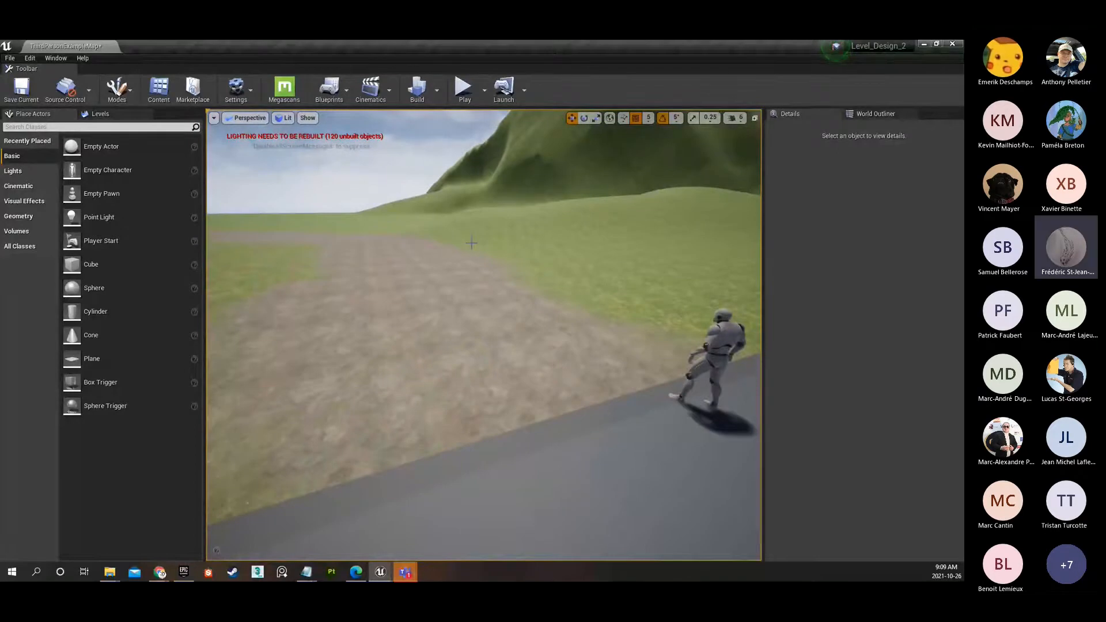
click(469, 279)
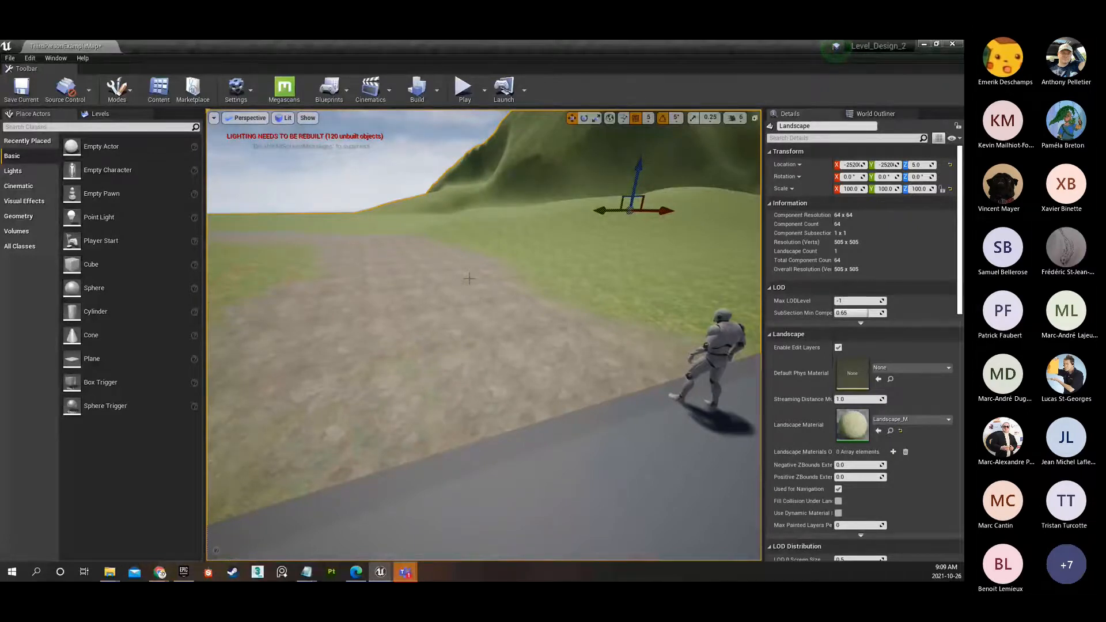
right_drag(483, 333, 357, 333)
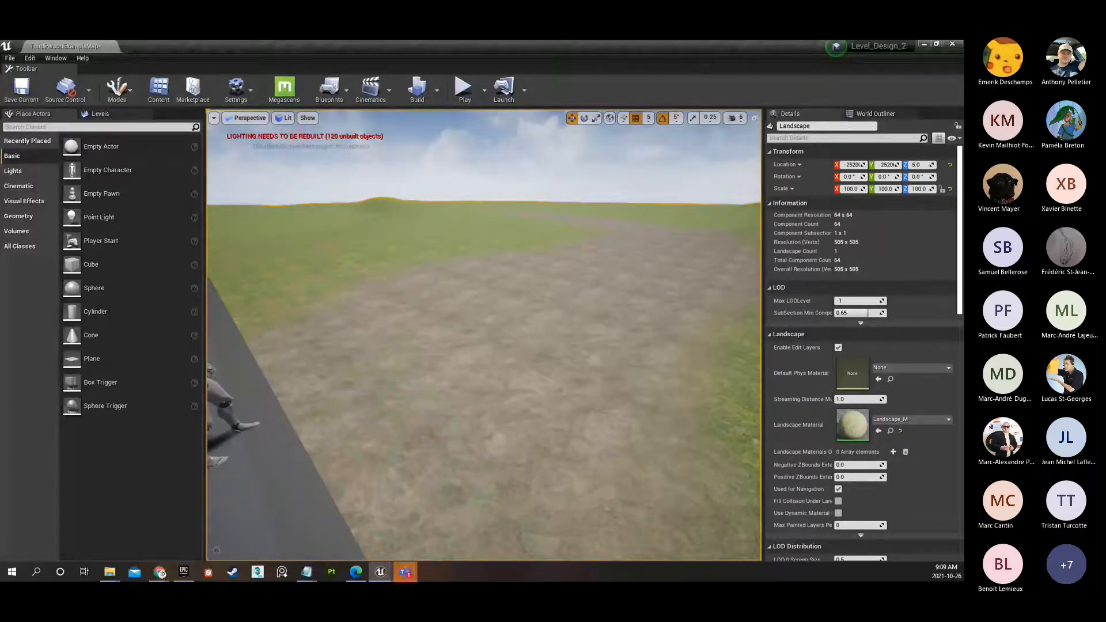
right_drag(527, 317, 562, 339)
key(w)
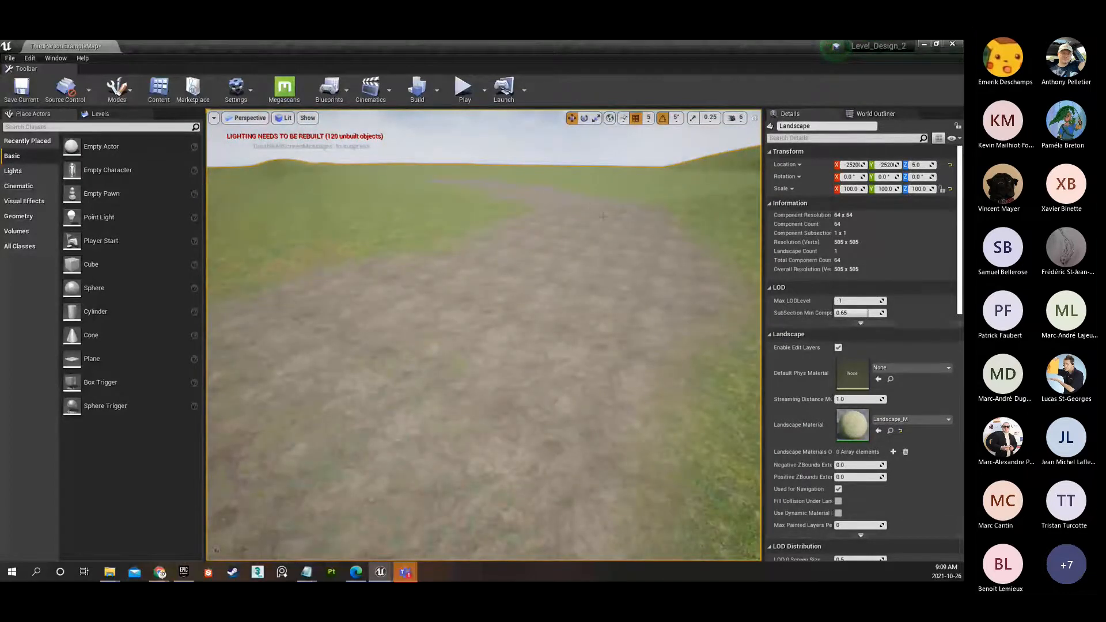
right_drag(460, 341, 448, 347)
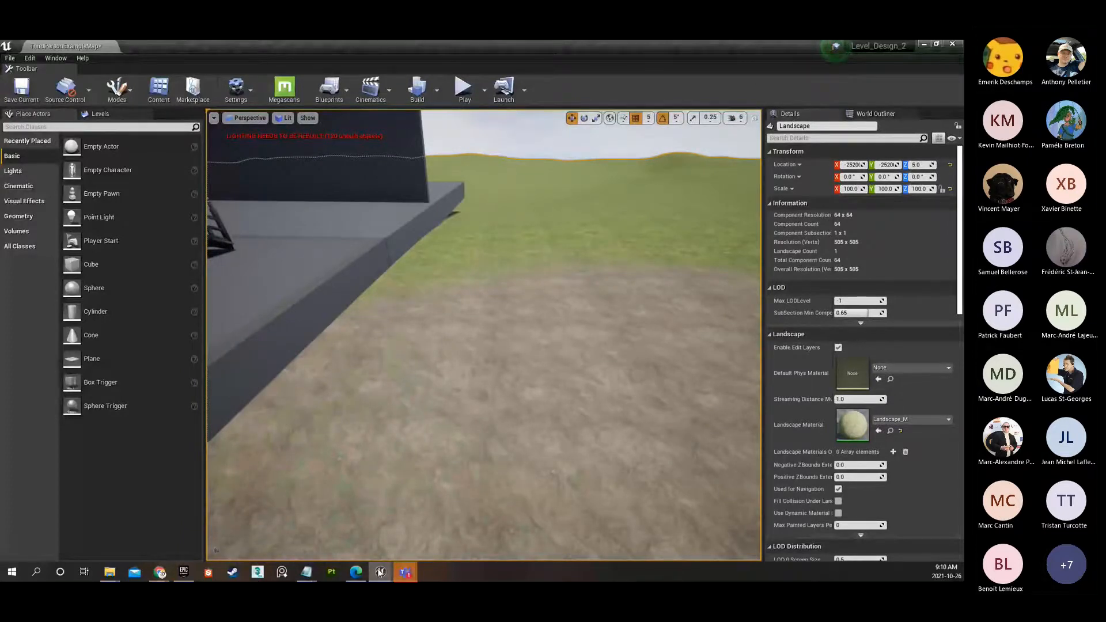
Bring up the Content Browser window and open the StarterContent Materials folder in Content Browser 2.
mouse_move(381, 573)
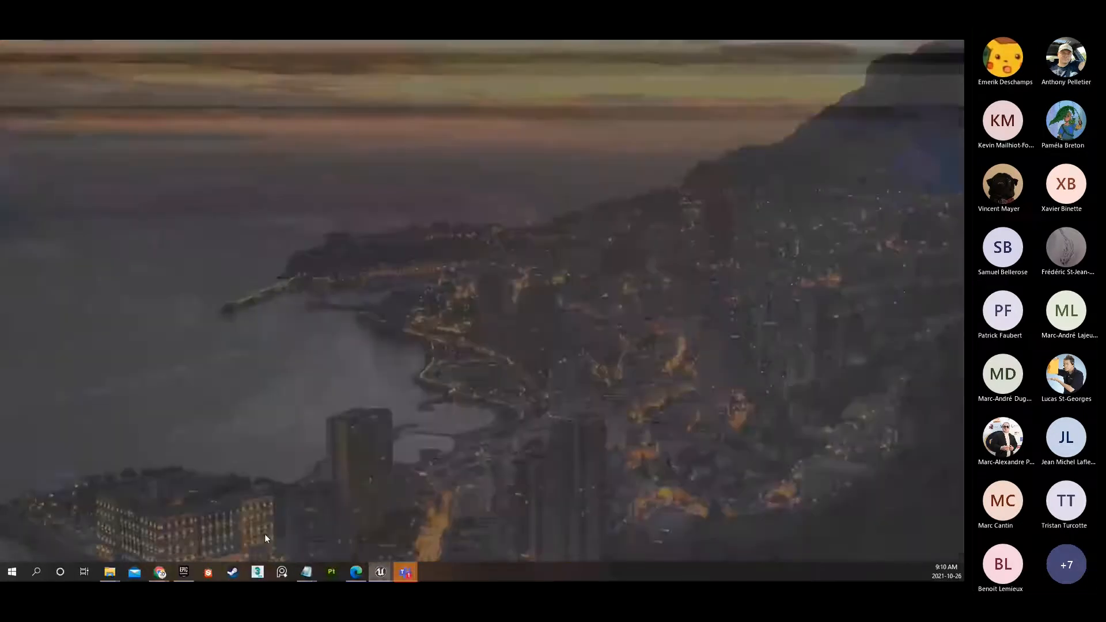
click(265, 538)
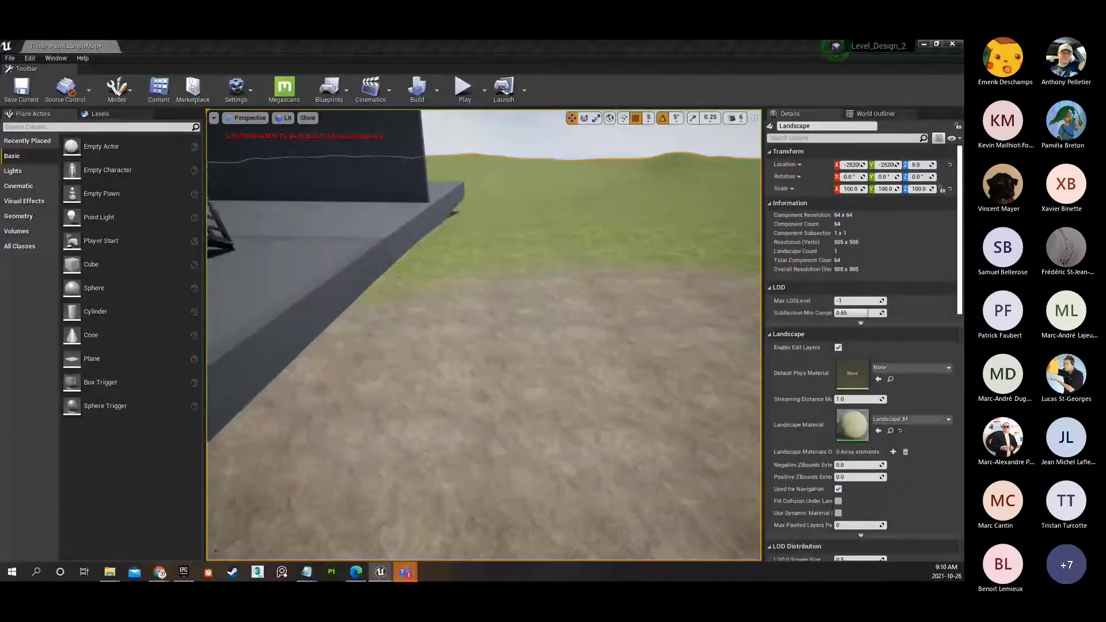
drag(524, 326, 591, 409)
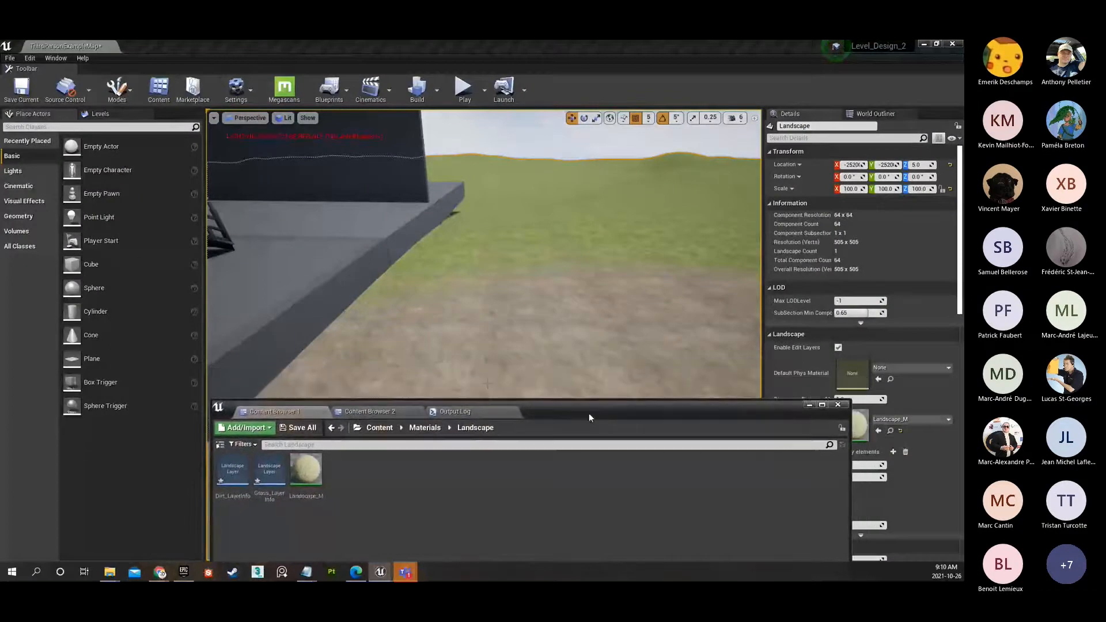
click(372, 414)
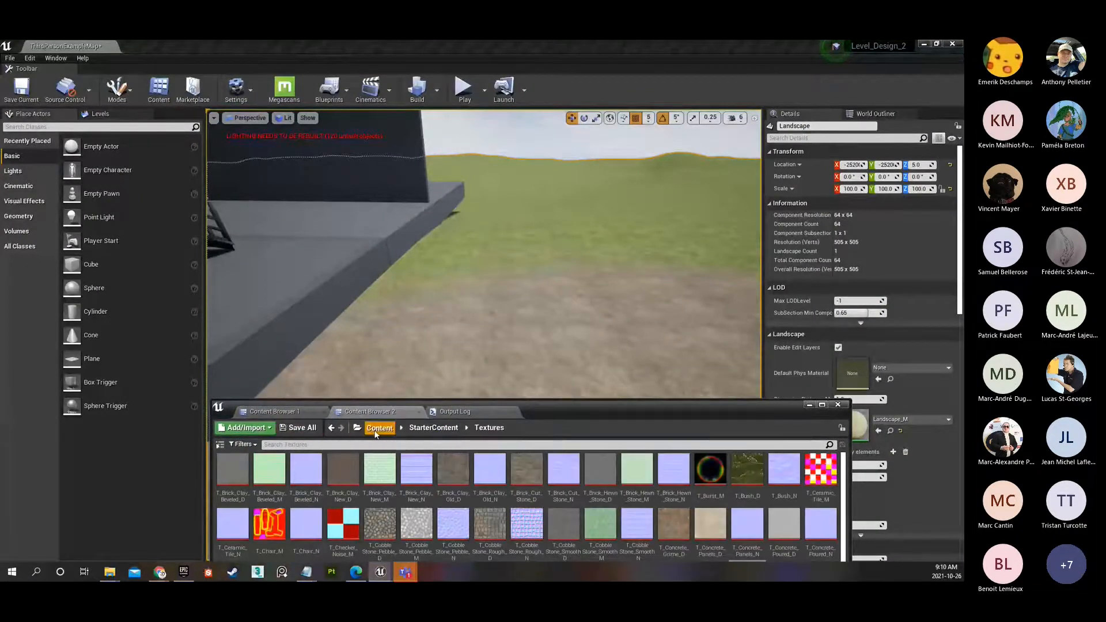
click(331, 427)
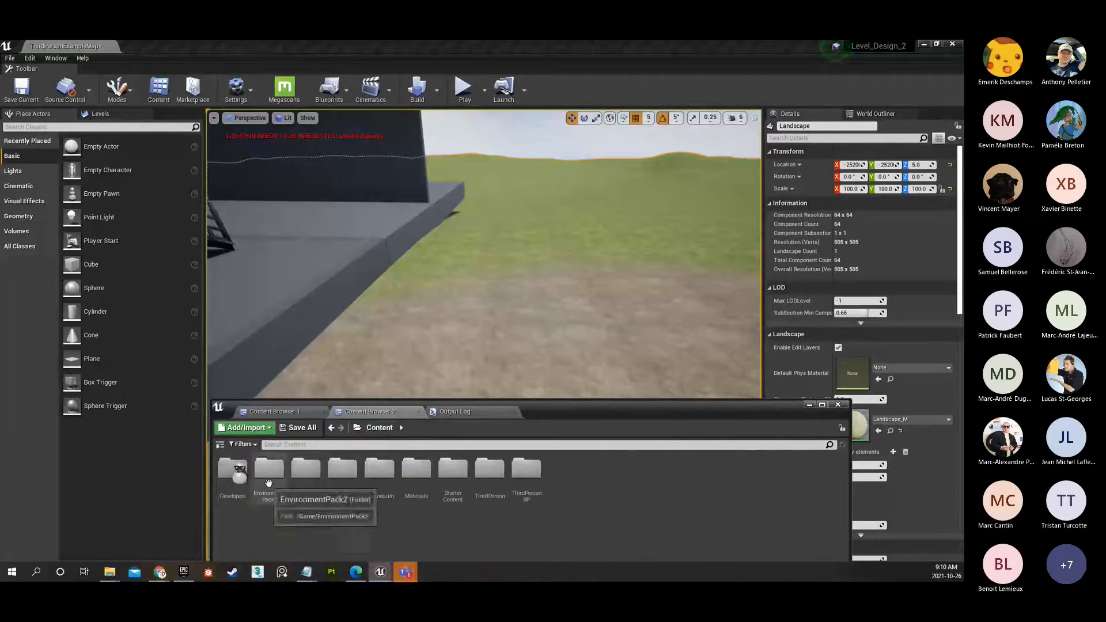
double_click(463, 475)
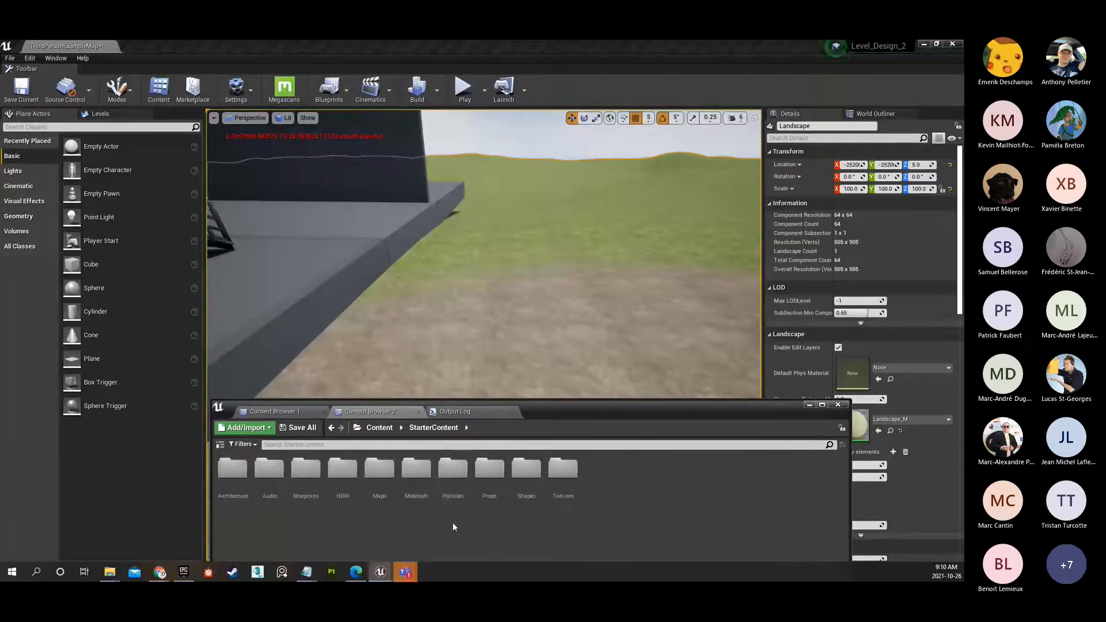
double_click(416, 469)
drag(552, 412, 532, 332)
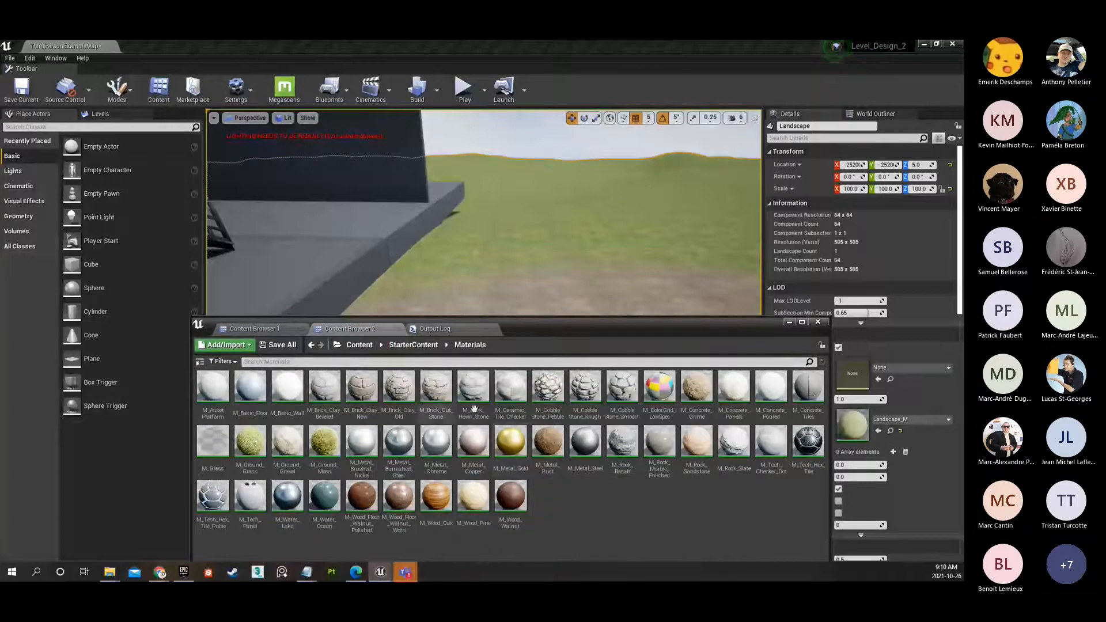
Open the M_Metal_Gold material and inspect its normal texture sample, base color texture sample, and the Lerp node that defines roughness.
double_click(516, 450)
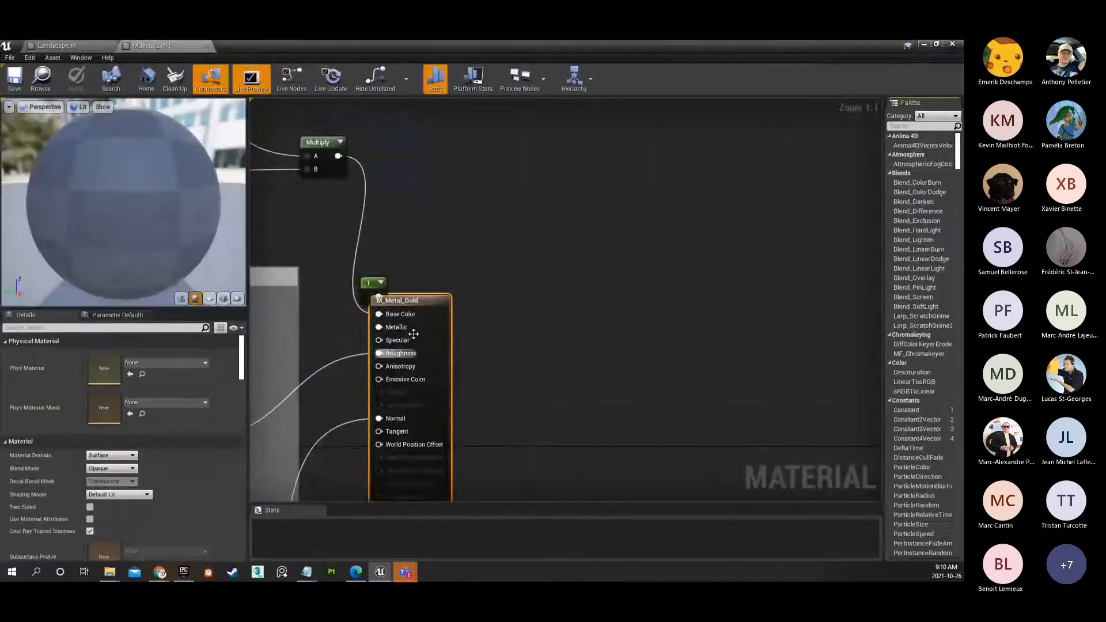
scroll(474, 259, down, 5)
right_drag(678, 248, 820, 117)
scroll(647, 368, up, 1)
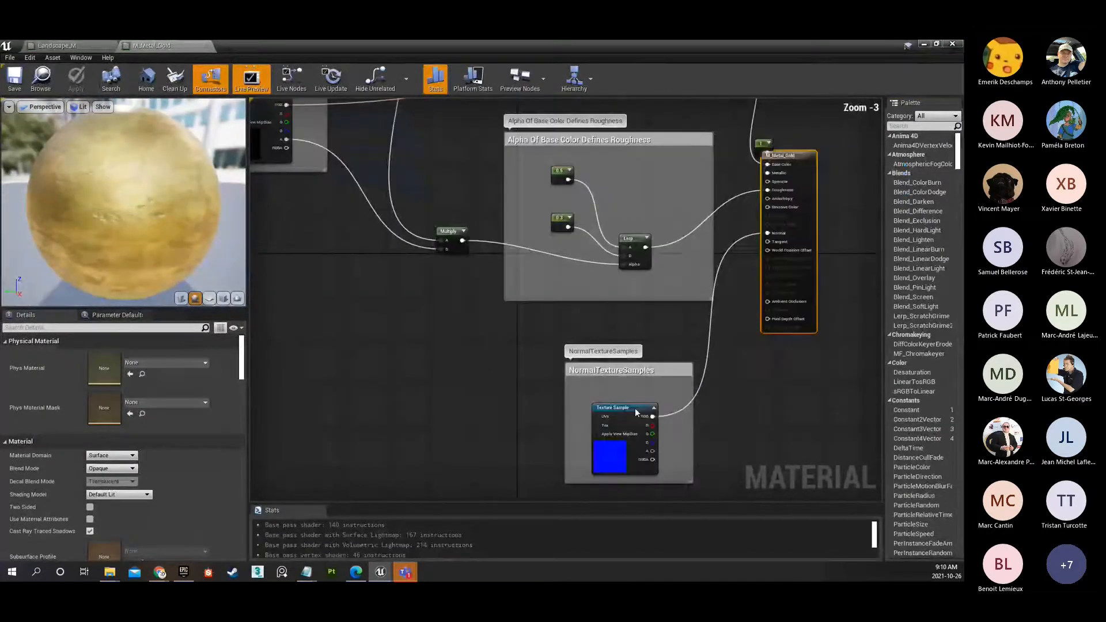
click(623, 408)
right_drag(619, 358, 661, 454)
click(291, 233)
right_drag(553, 233, 444, 244)
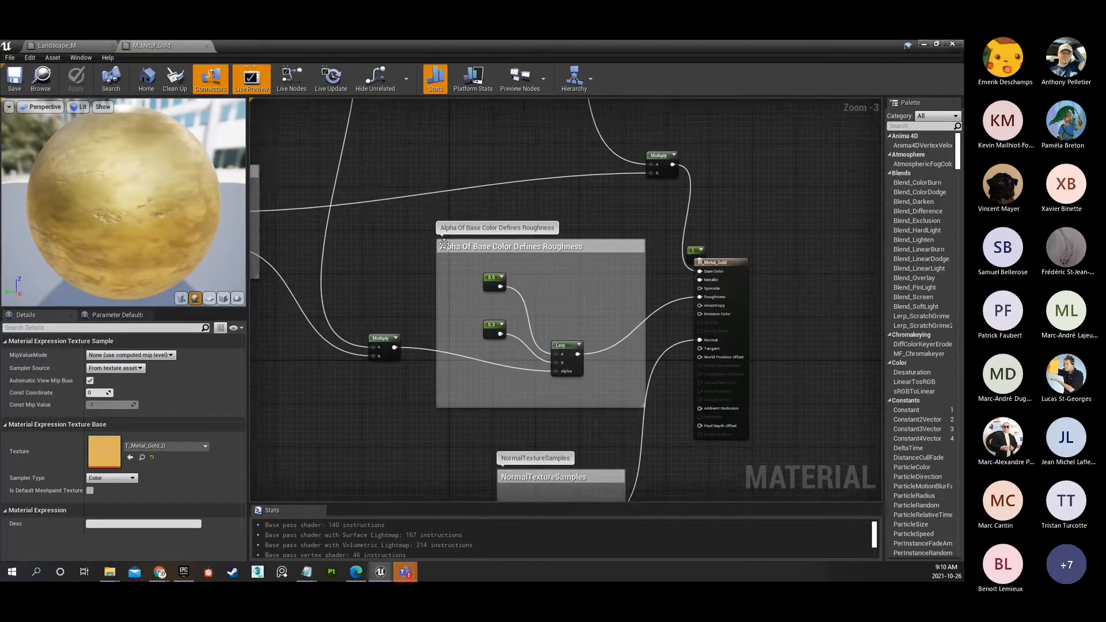
click(560, 349)
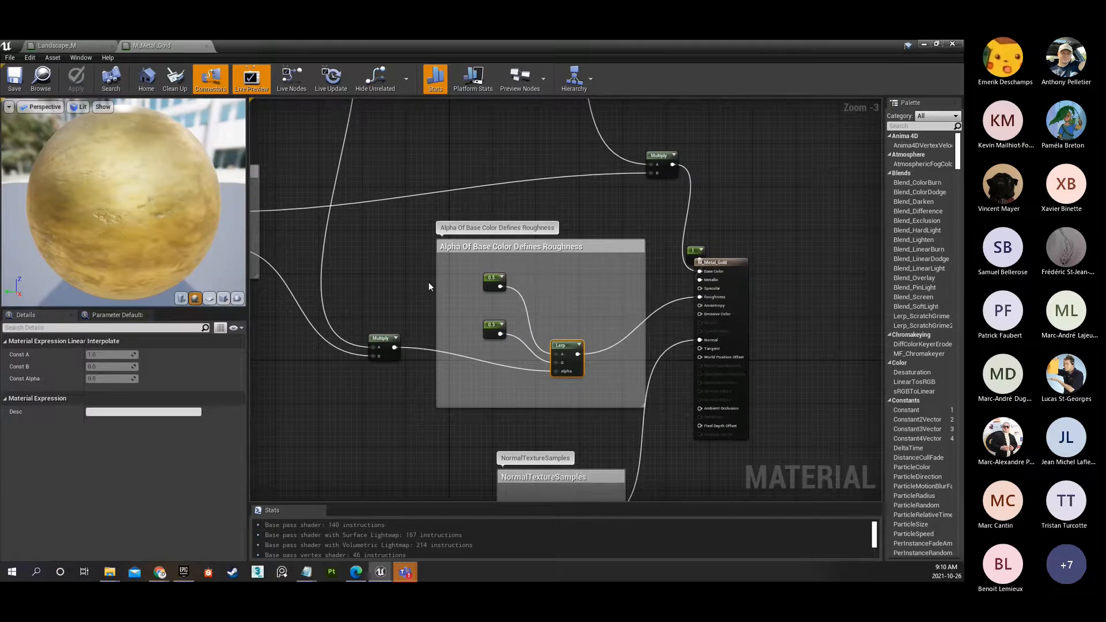
Examine the Macro Texture Variation group in the gold material graph, including its TexCoord, Multiply and Texture Sample nodes.
right_drag(379, 270, 628, 464)
scroll(527, 319, down, 2)
scroll(509, 309, up, 1)
right_drag(513, 312, 556, 345)
drag(182, 250, 52, 250)
drag(161, 231, 34, 230)
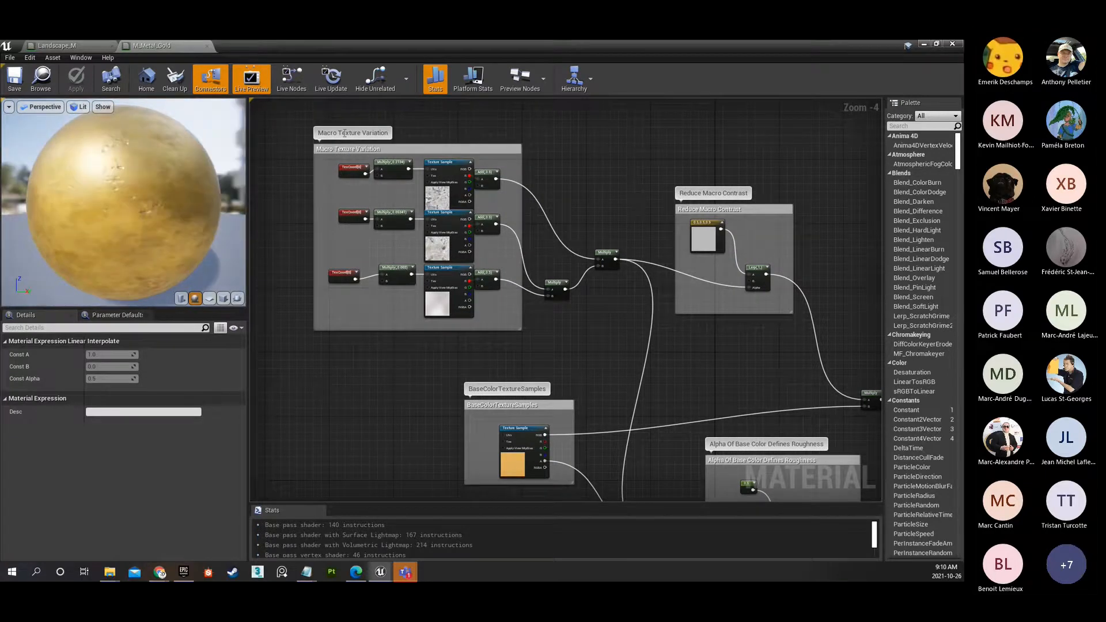
scroll(344, 165, up, 1)
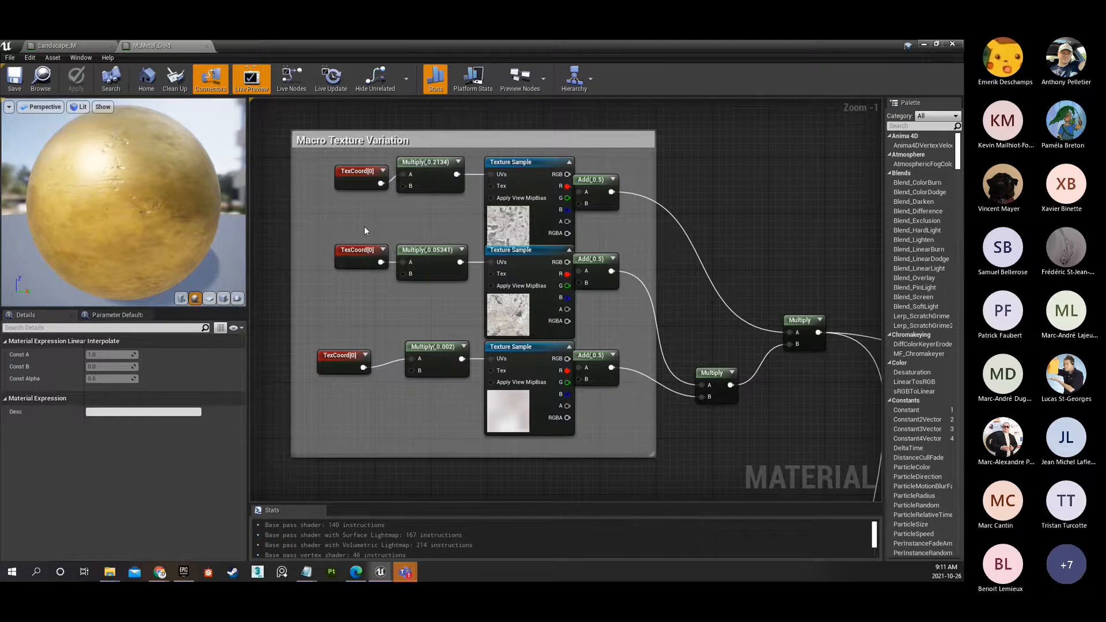
Inspect the three texture samples, the lowest TexCoord and the 0.002 Multiply in the Macro Texture Variation group.
right_drag(440, 224, 407, 232)
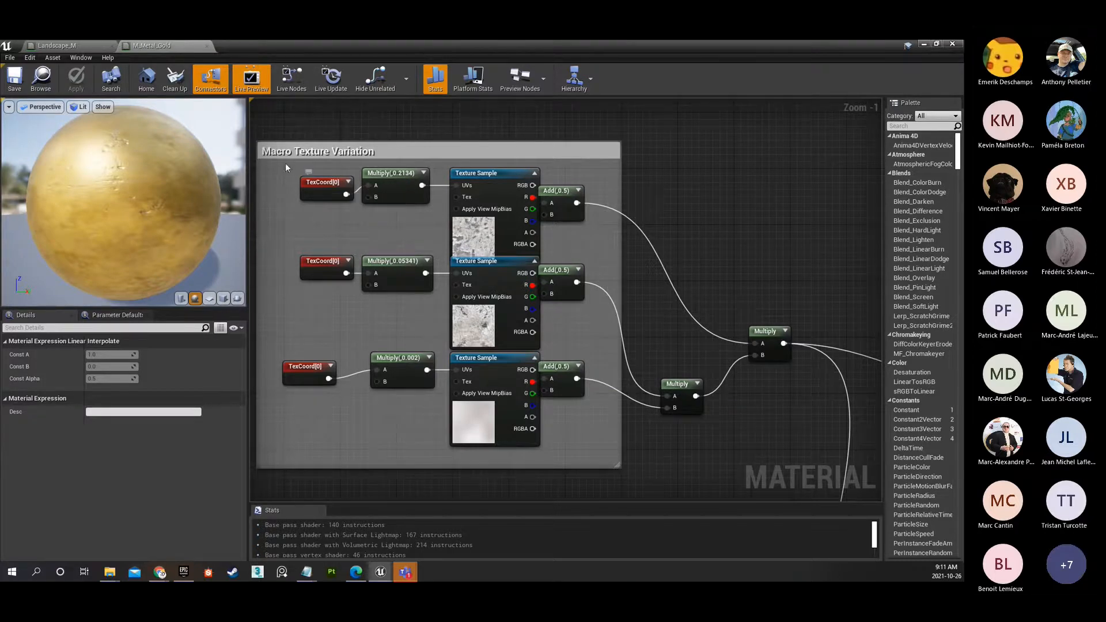
click(478, 240)
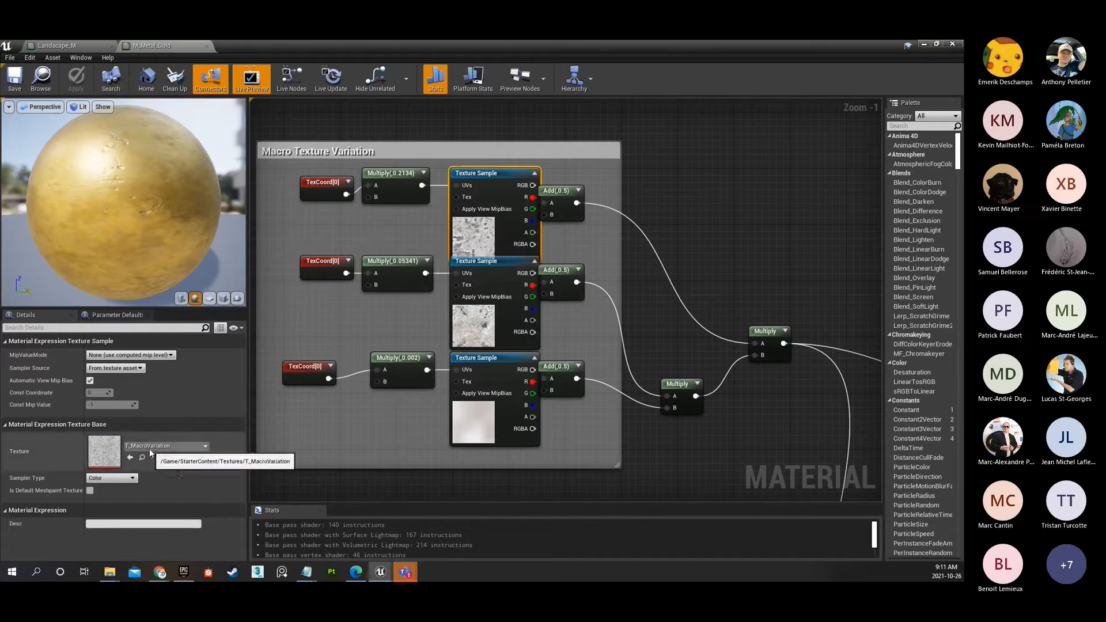
click(471, 328)
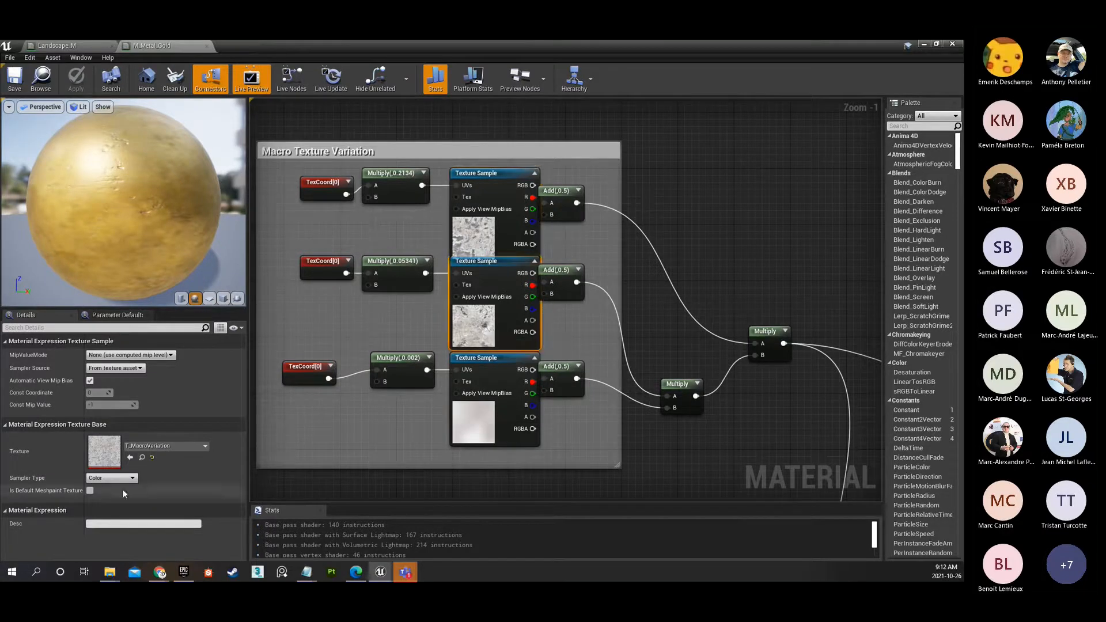
click(474, 420)
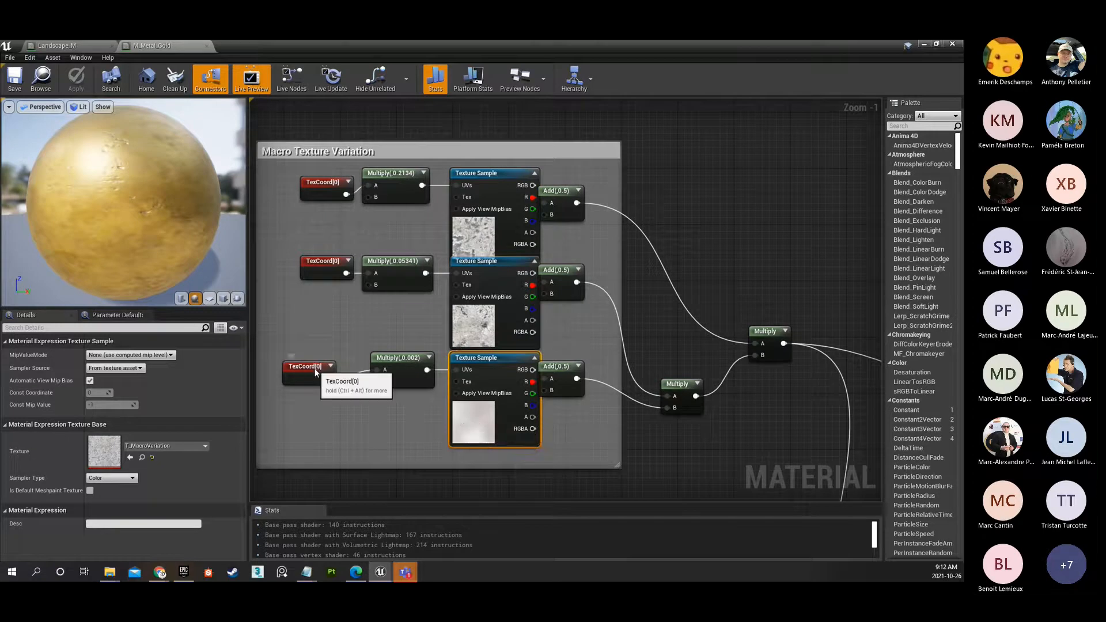
drag(314, 368, 331, 365)
click(396, 363)
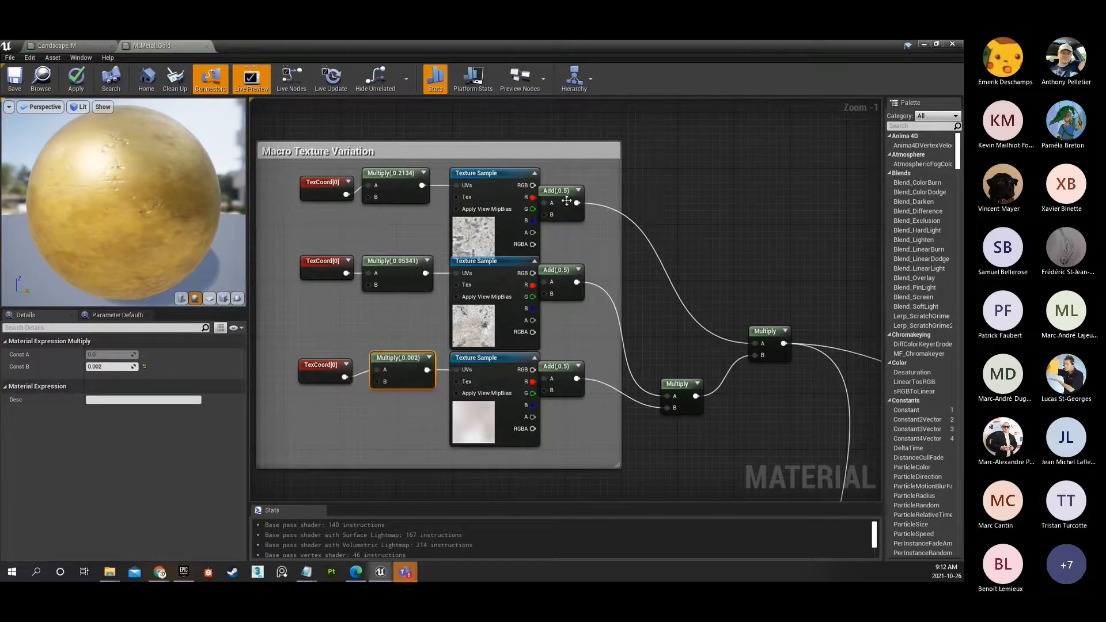
Inspect the Reduce Macro Contrast group and its constant color node feeding the Lerp.
right_drag(625, 357, 250, 250)
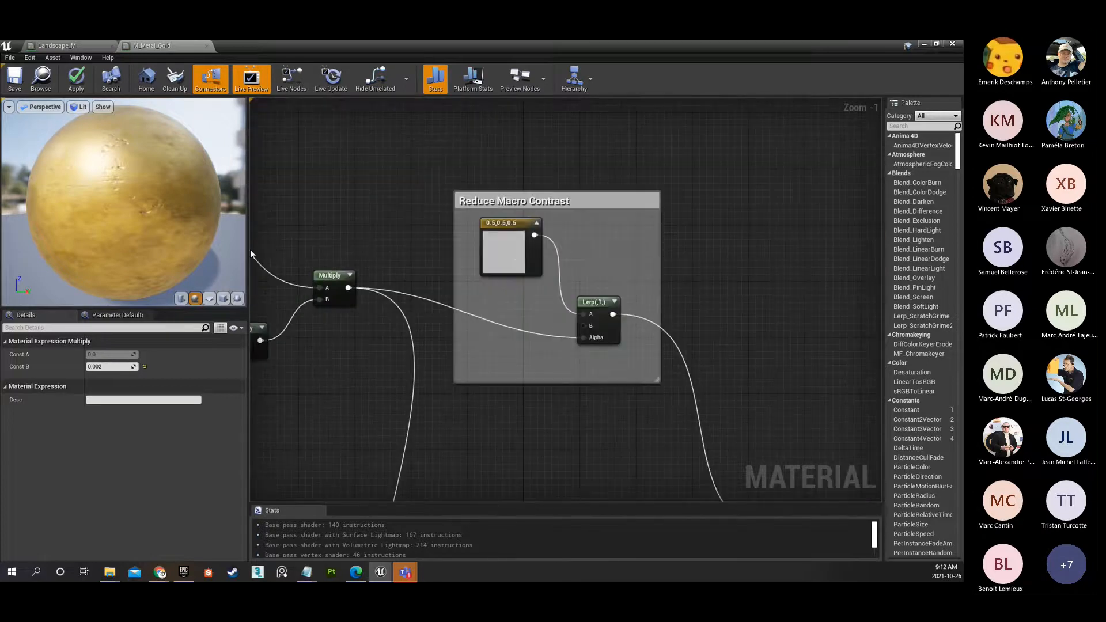
scroll(510, 239, up, 1)
click(507, 241)
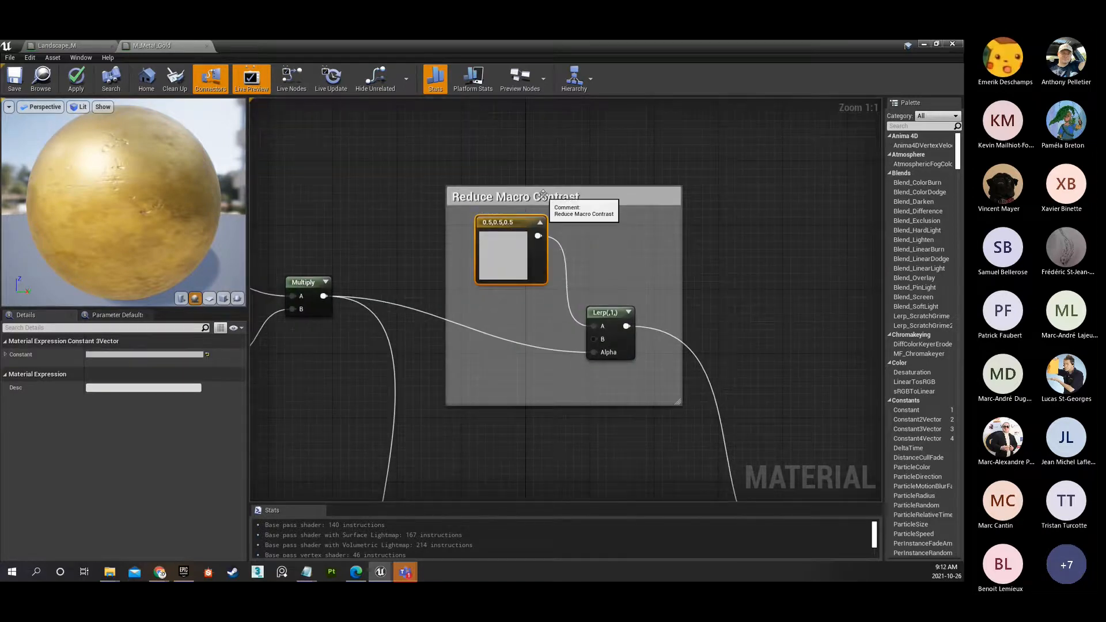
scroll(542, 194, down, 5)
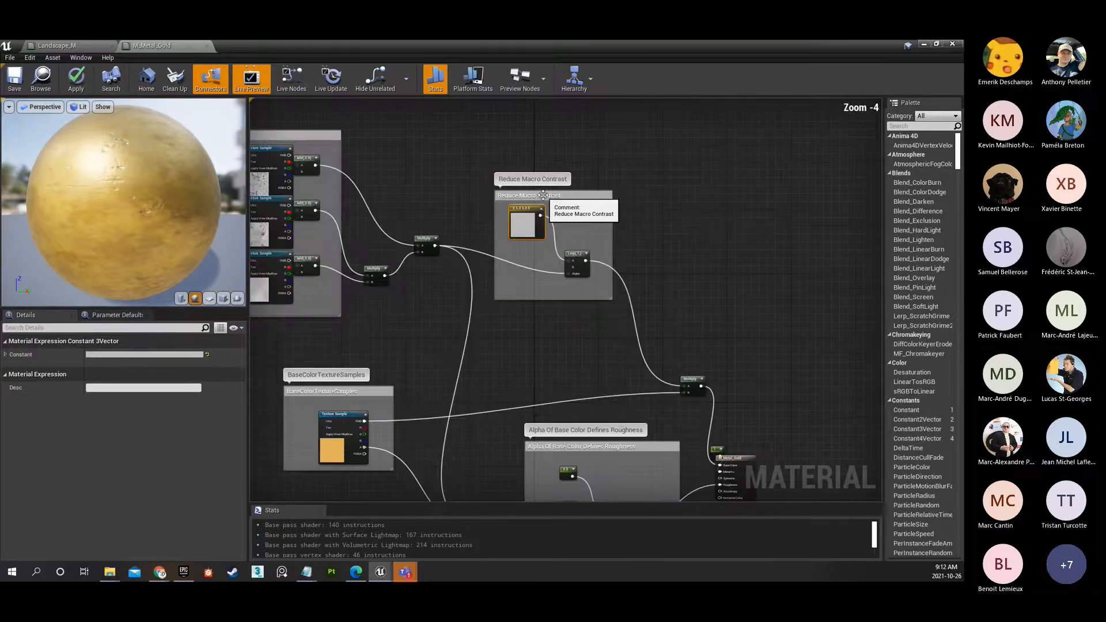
Copy the Macro Texture Variation and Reduce Macro Contrast groups with the Multiply nodes between them, and close the M_Metal_Gold material.
drag(307, 120, 717, 288)
scroll(718, 288, down, 2)
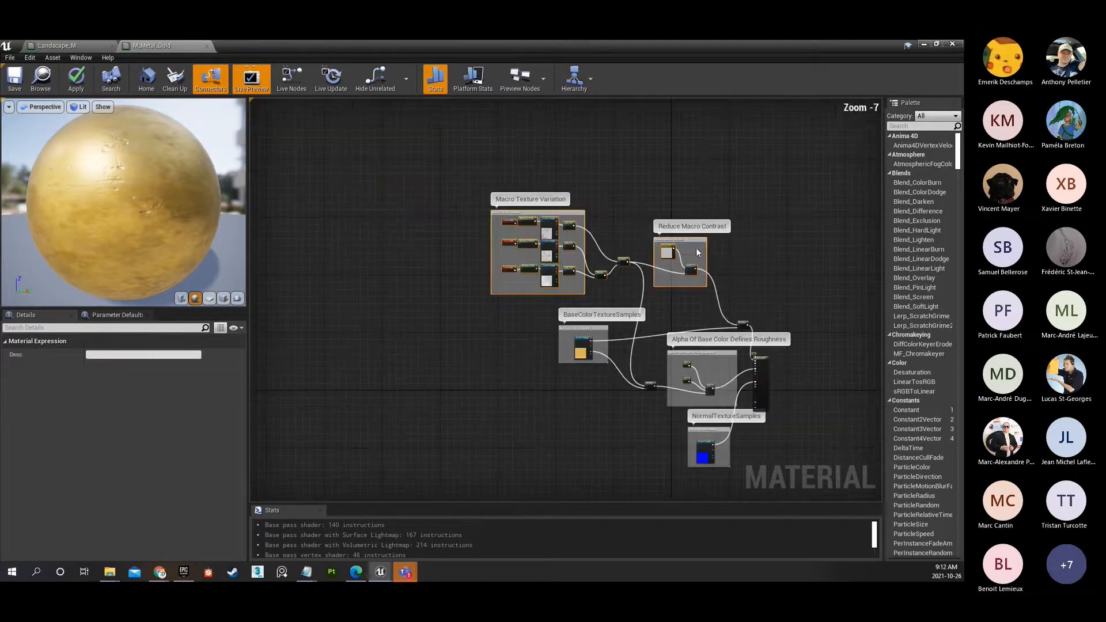
drag(693, 241, 669, 223)
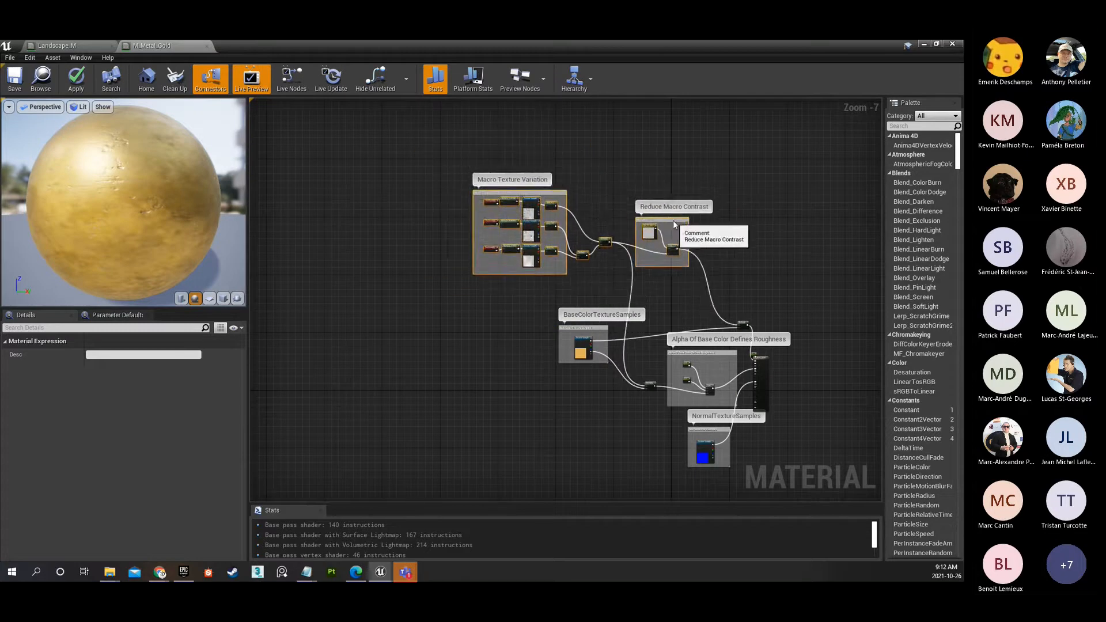
scroll(633, 244, up, 3)
right_drag(632, 244, 692, 223)
right_drag(703, 334, 524, 236)
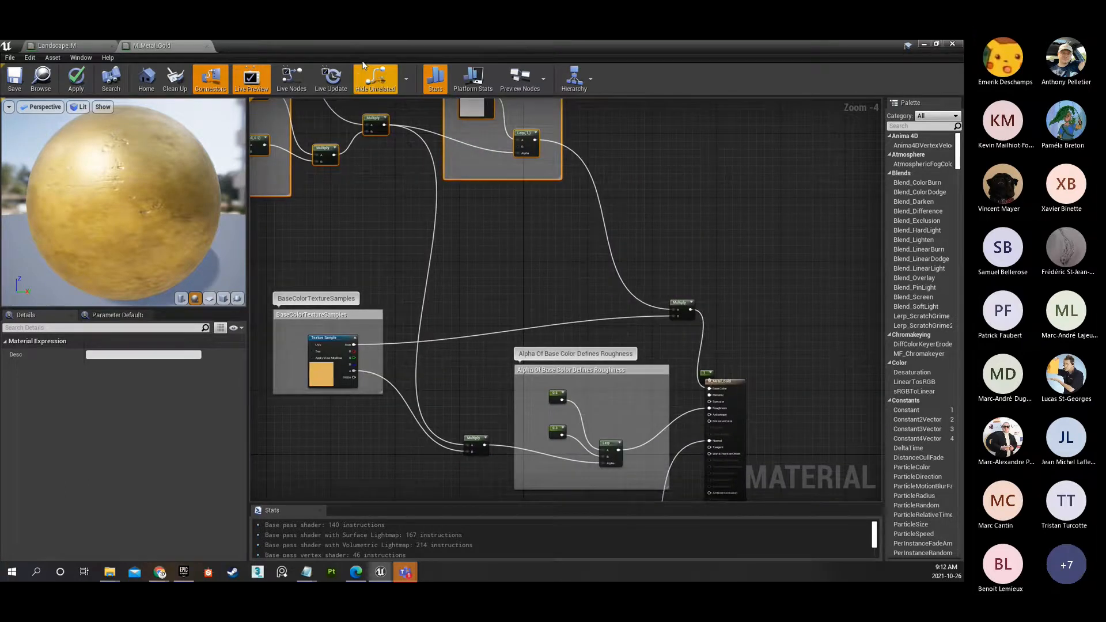
click(206, 46)
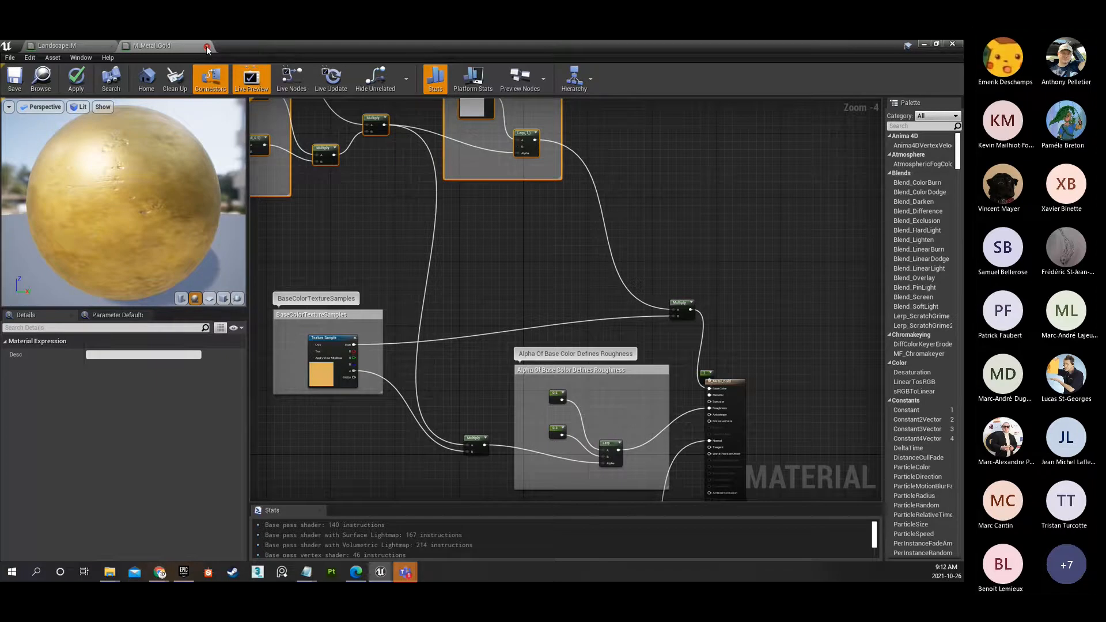
click(546, 342)
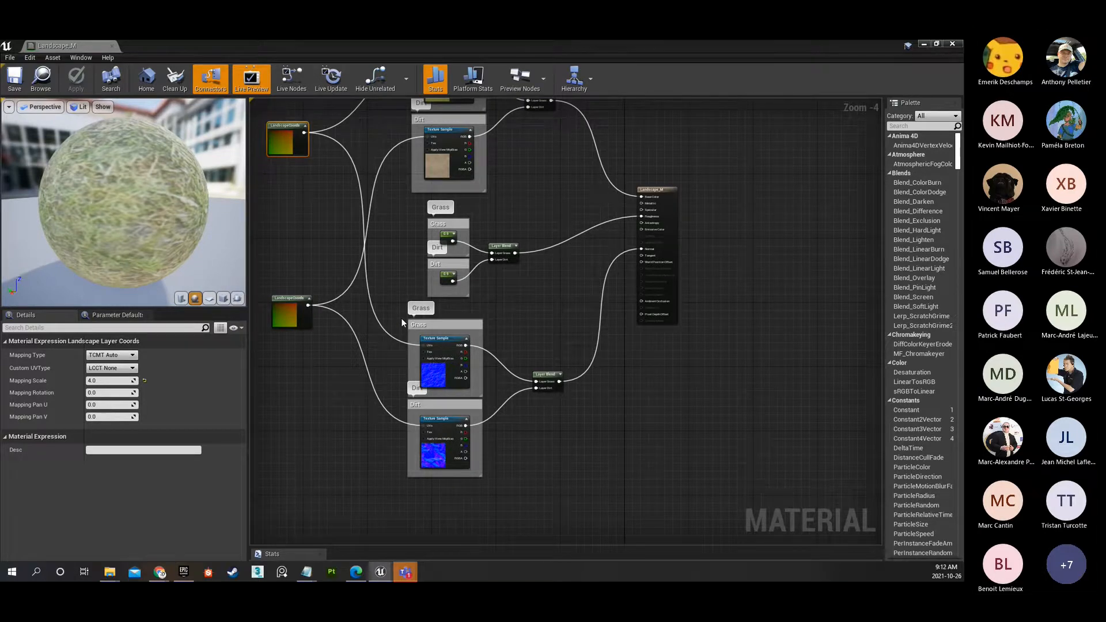
Paste the copied macro variation nodes into the Landscape_M graph and place them above the Grass and Dirt texture groups.
right_drag(511, 179, 626, 364)
scroll(626, 364, down, 3)
right_drag(561, 212, 445, 215)
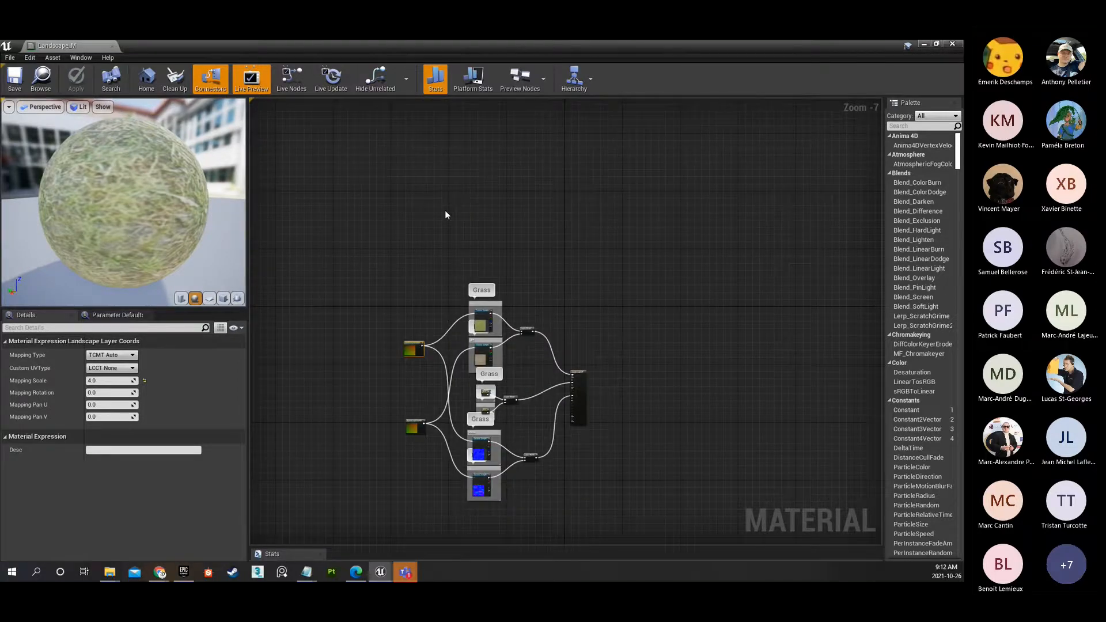
click(436, 178)
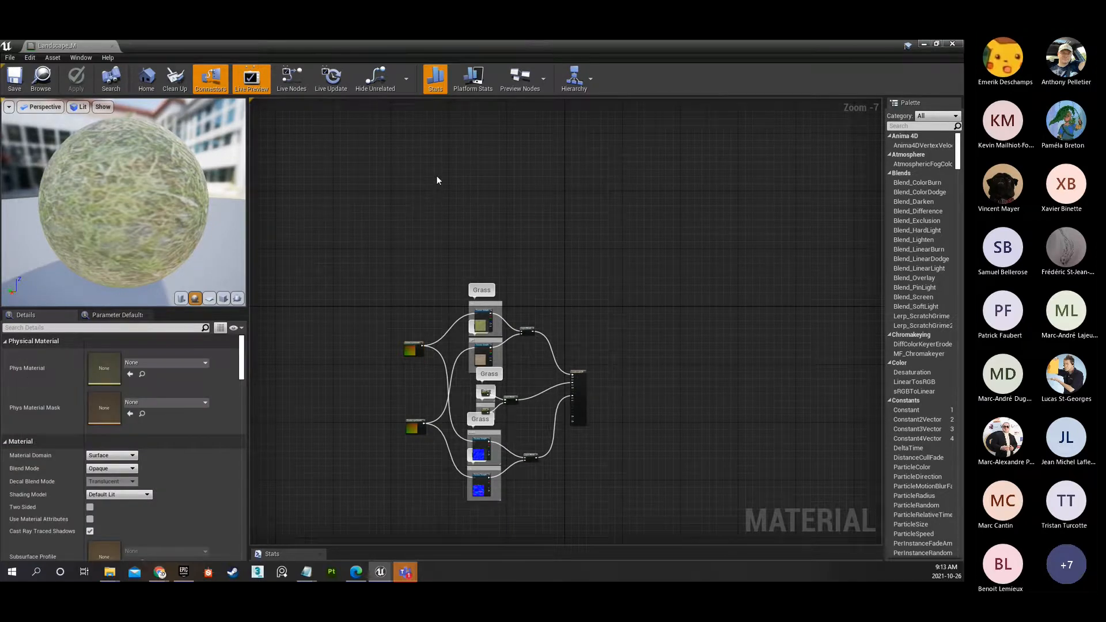
key(ctrl+v)
right_drag(448, 162, 509, 170)
drag(385, 125, 675, 258)
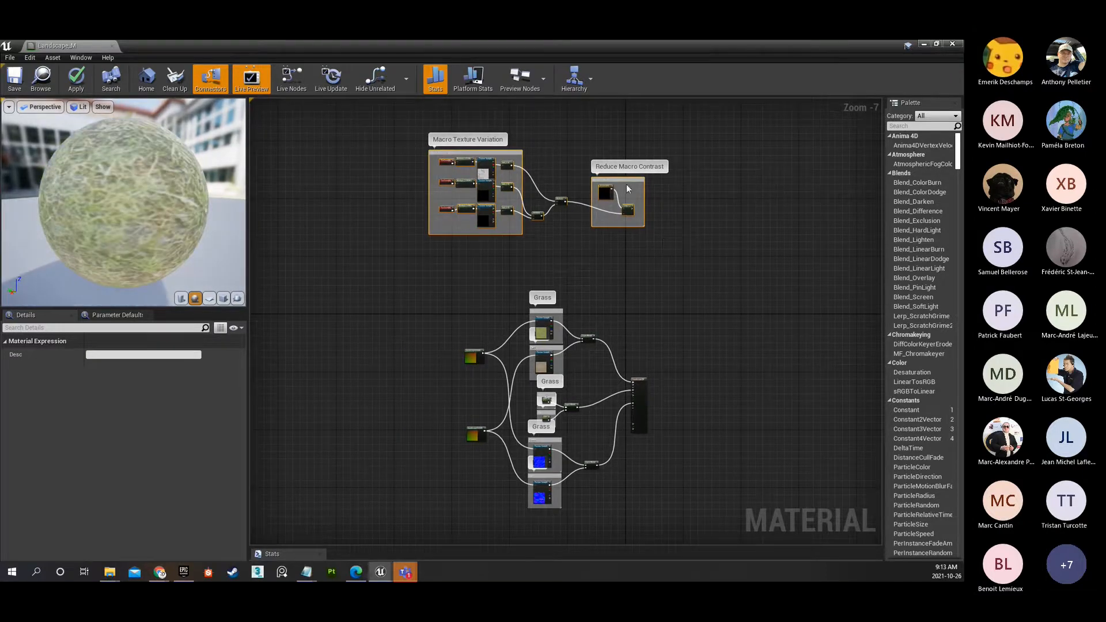
drag(626, 180, 545, 223)
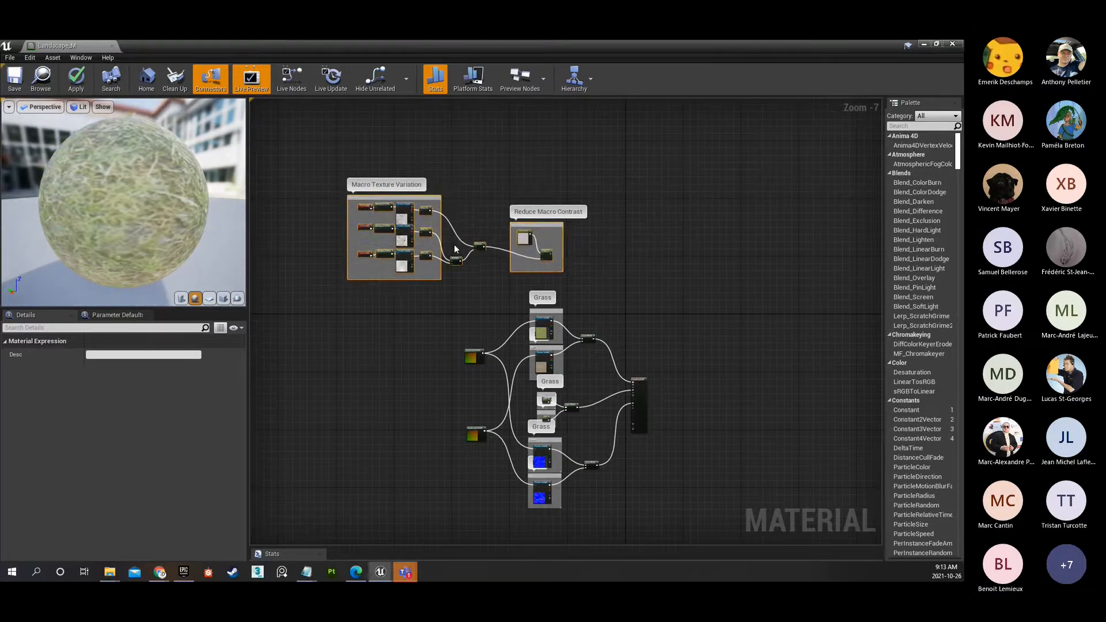
Create a Multiply node from the output of the Reduce Macro Contrast Lerp and place it near the color Layer Blend.
scroll(454, 311, up, 2)
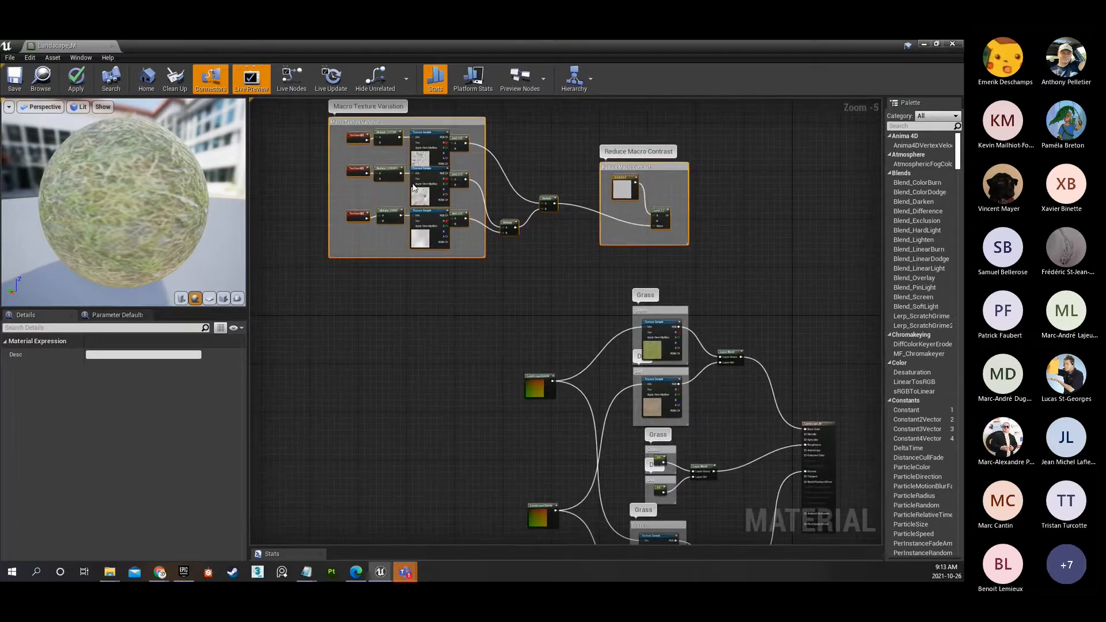
right_drag(730, 302, 537, 314)
scroll(529, 264, up, 2)
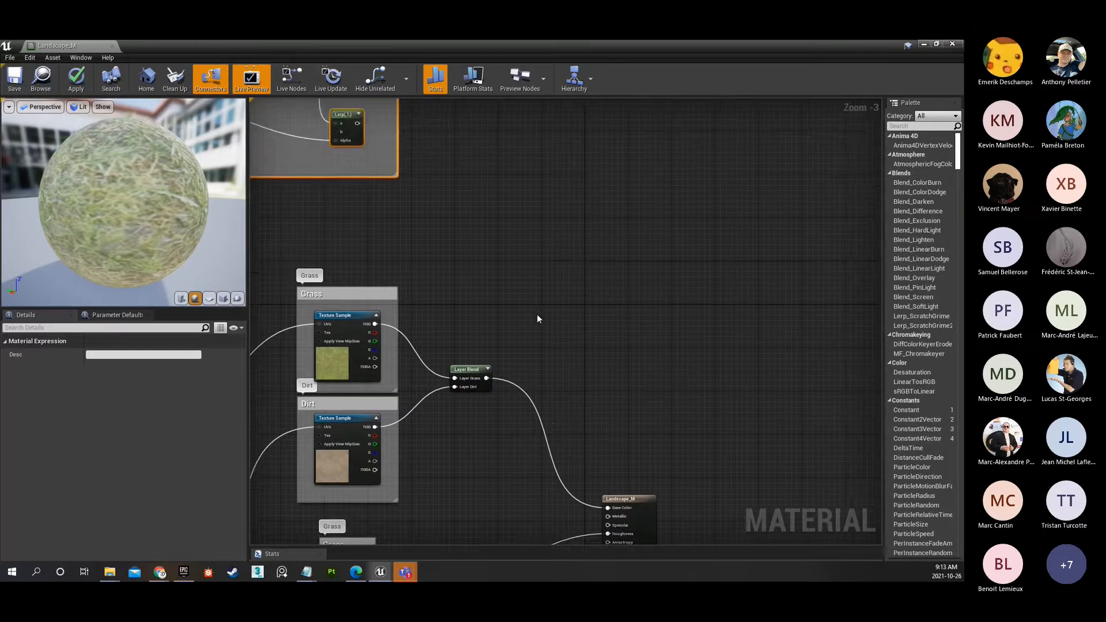
right_drag(357, 124, 415, 155)
drag(412, 152, 572, 320)
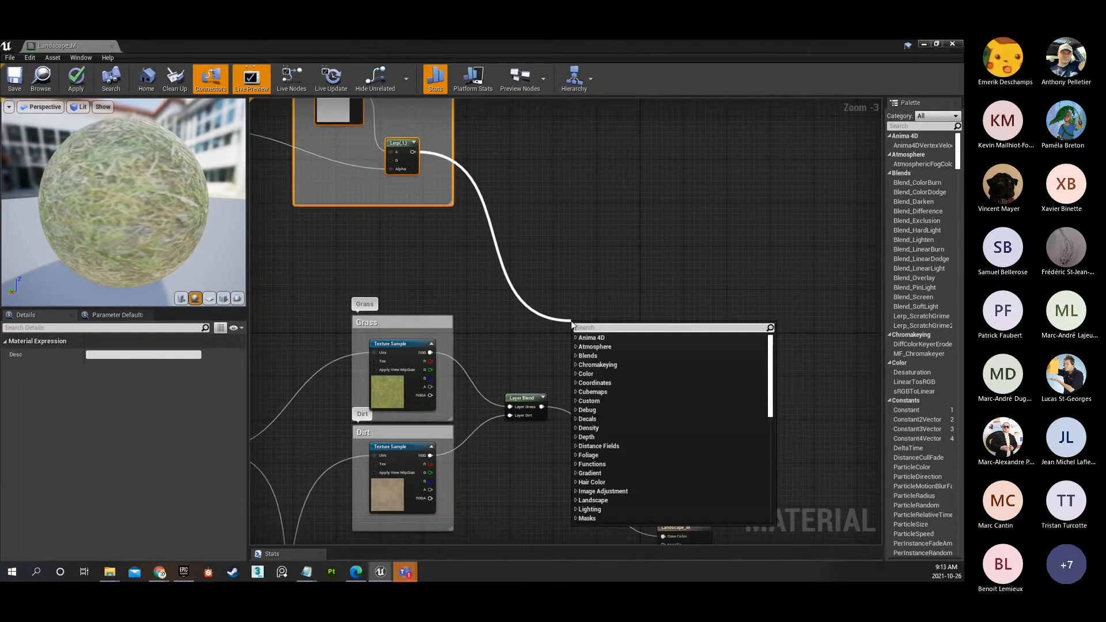
text(mul)
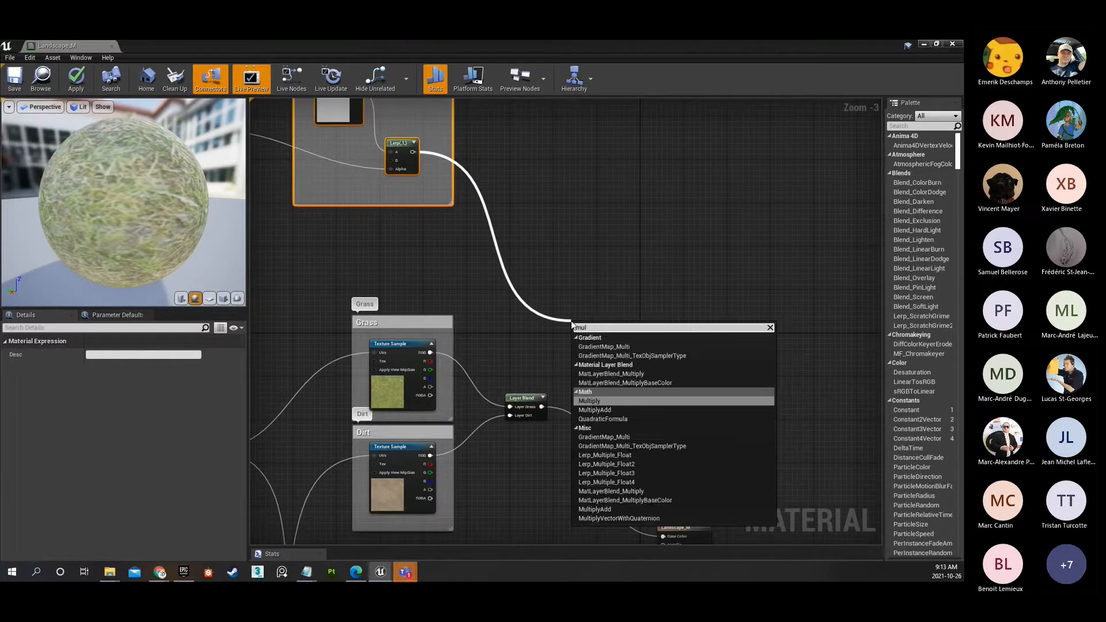
click(594, 399)
right_drag(596, 399, 568, 290)
drag(561, 222, 564, 258)
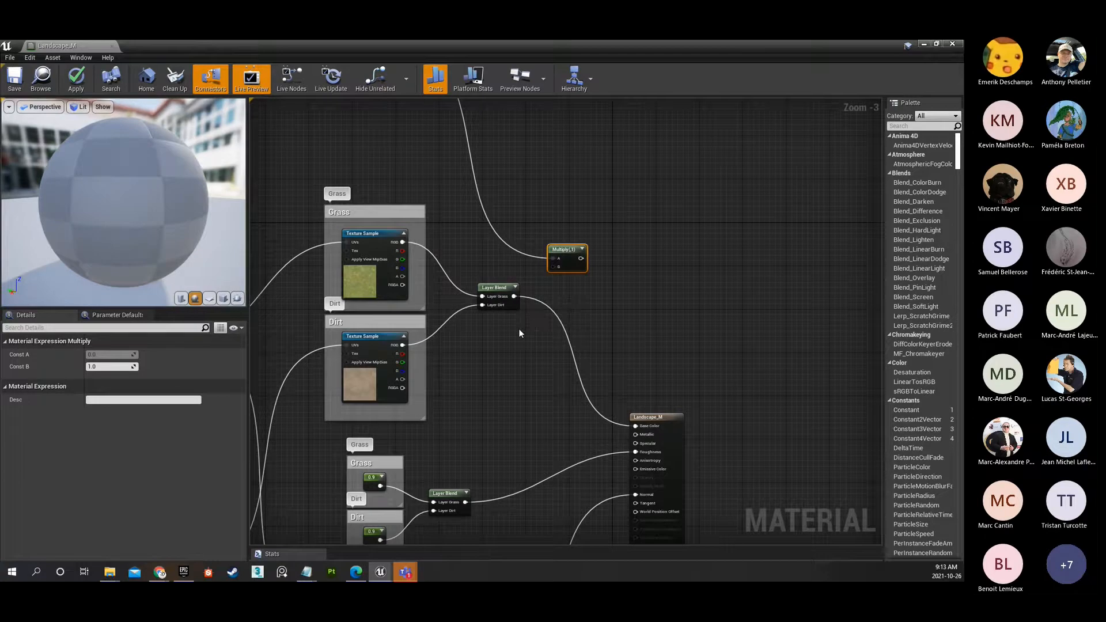
Reroute the color Layer Blend's output from the material's Base Color to the B input of the new Multiply.
scroll(518, 332, up, 3)
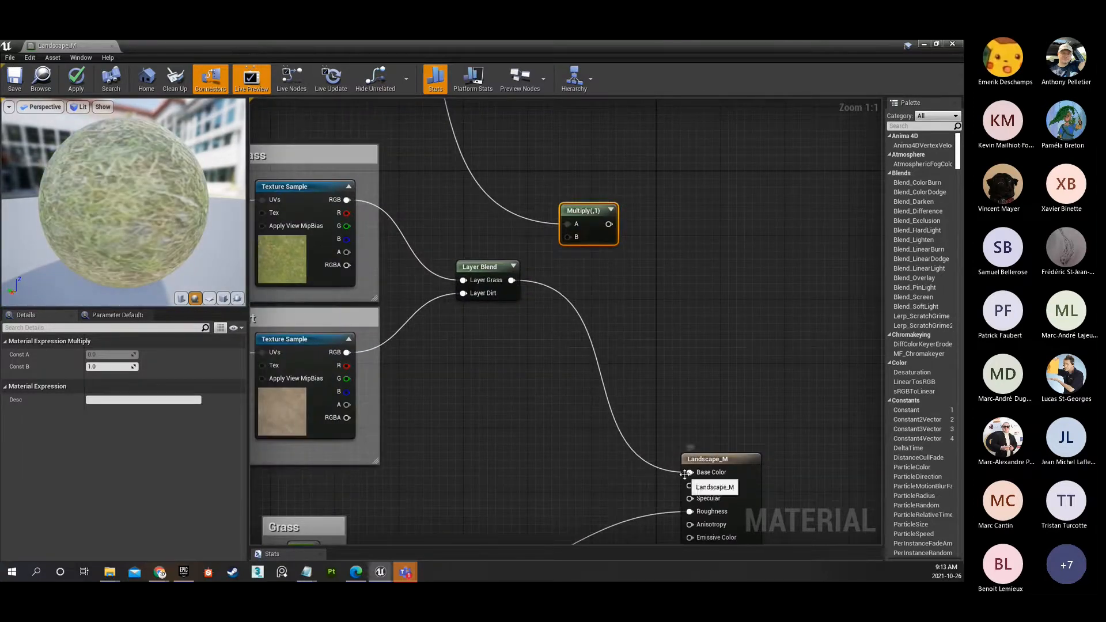
ctrl+drag(689, 472, 571, 255)
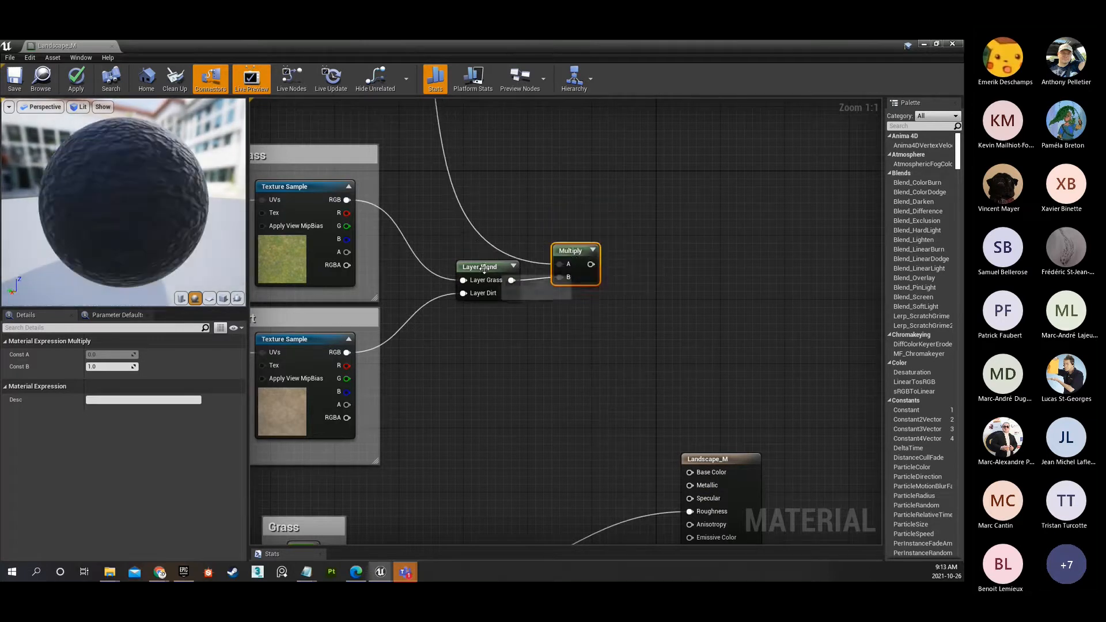
right_drag(465, 254, 605, 229)
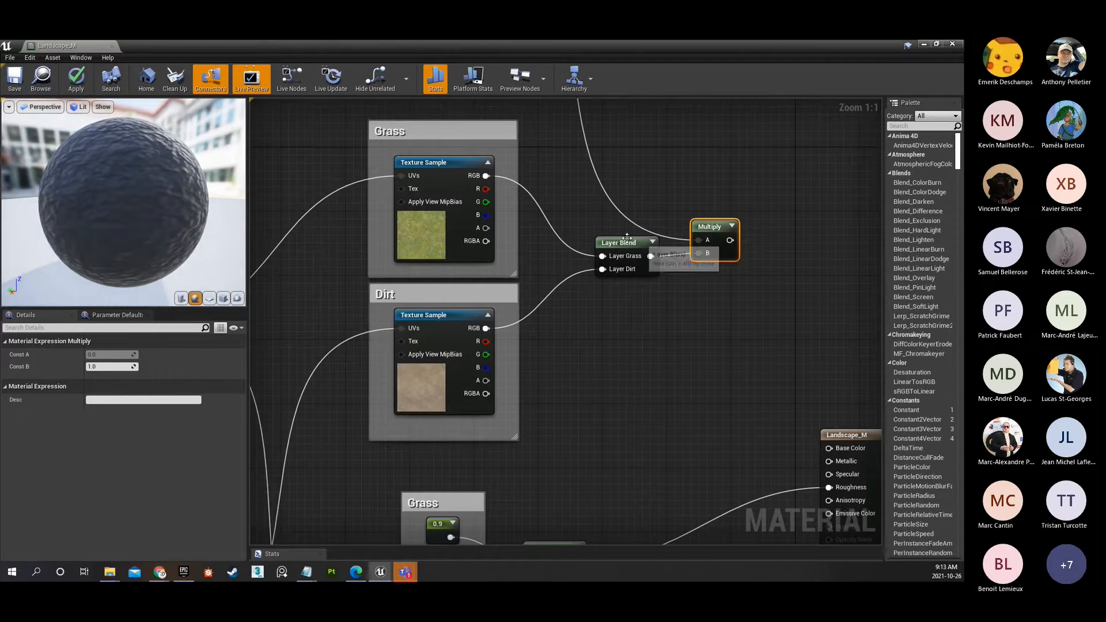
Examine how the macro contrast Lerp and the grass and dirt Layer Blend feed into the Multiply node.
scroll(539, 274, down, 1)
scroll(539, 275, down, 3)
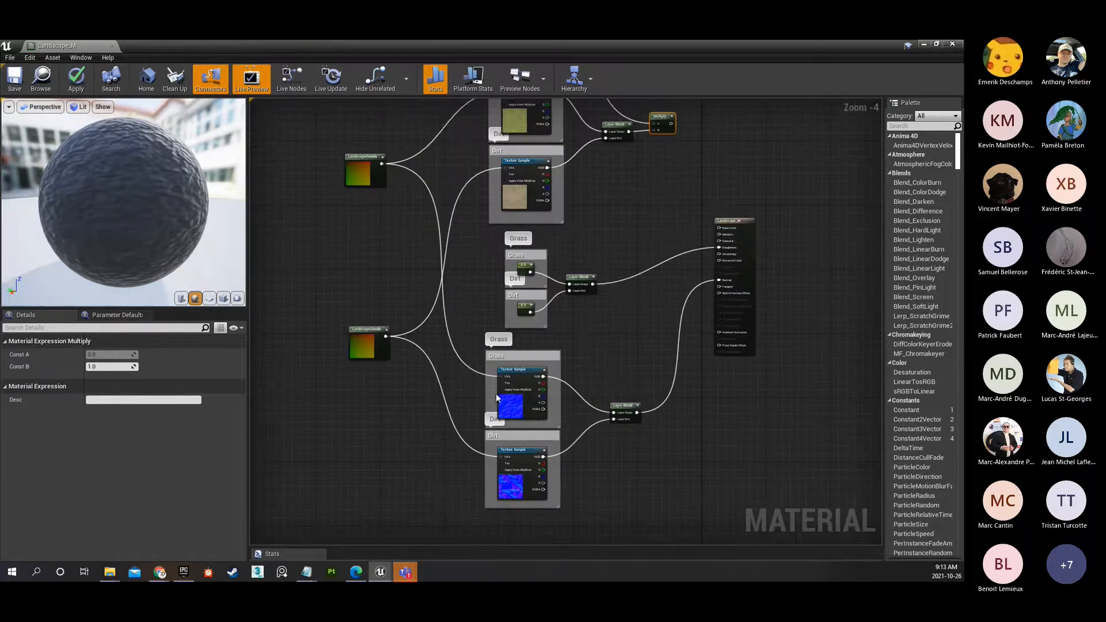
right_drag(618, 234, 514, 320)
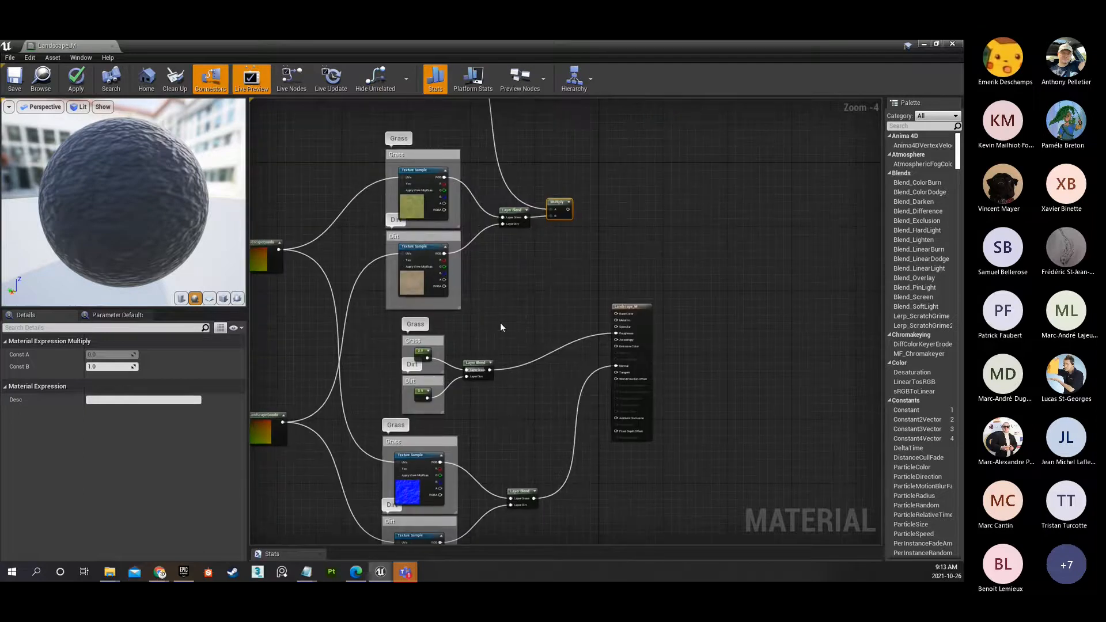
scroll(559, 208, up, 3)
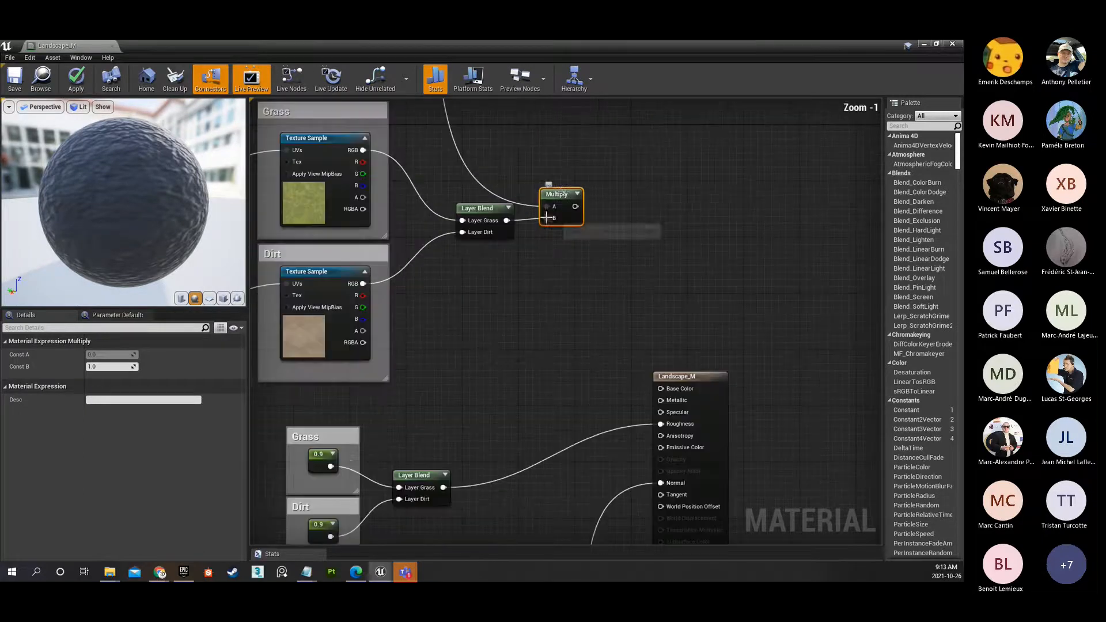
scroll(545, 154, down, 2)
right_drag(541, 126, 544, 334)
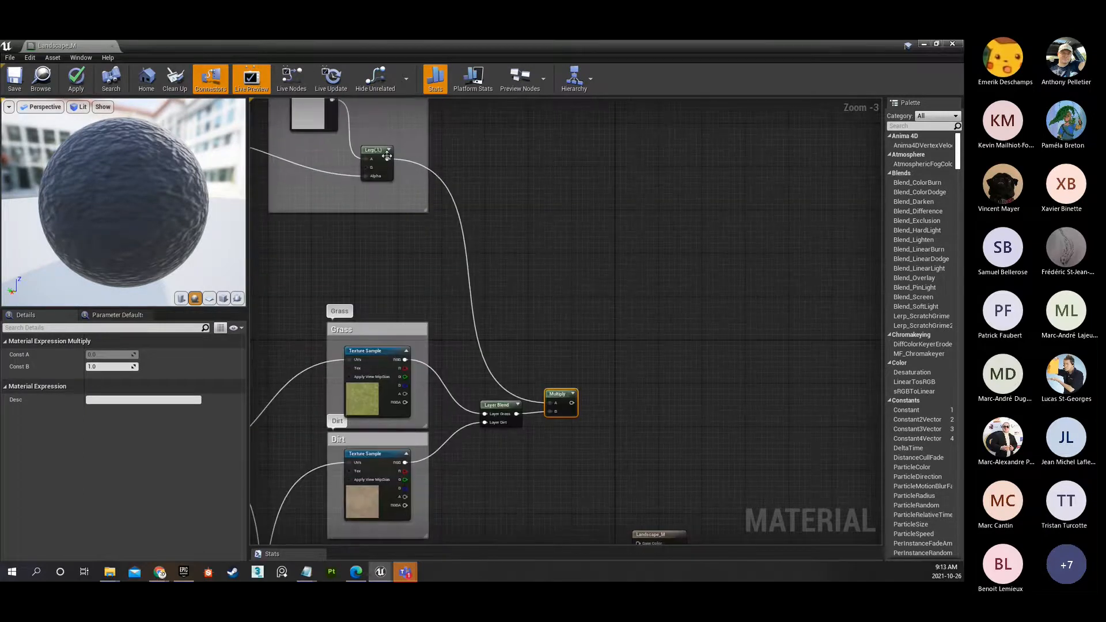
right_drag(557, 190, 519, 137)
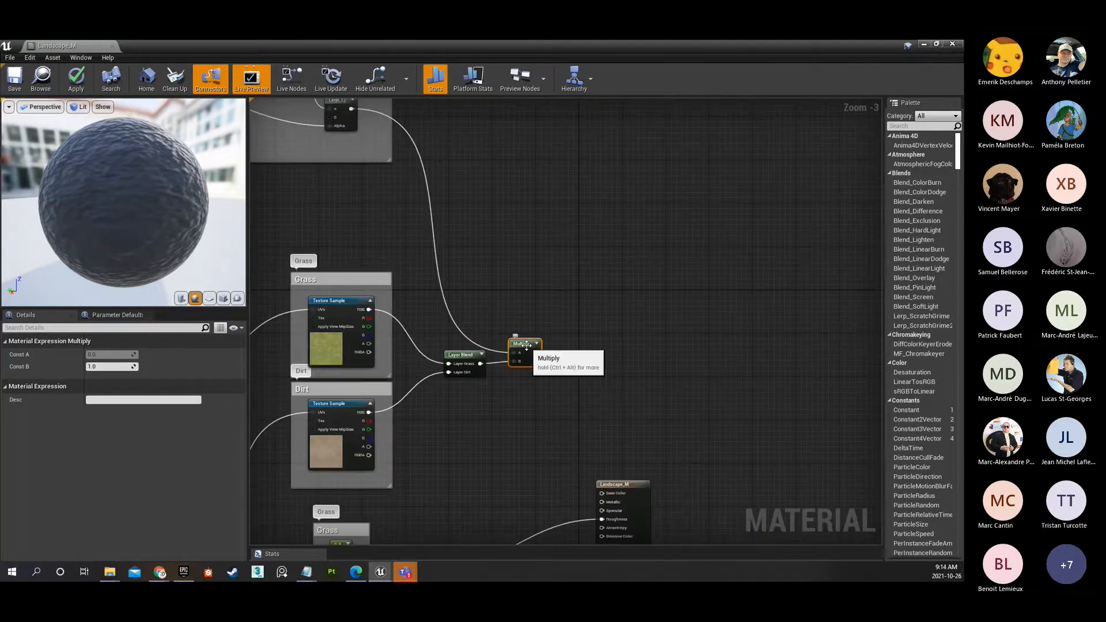
scroll(521, 343, up, 3)
right_drag(586, 395, 501, 250)
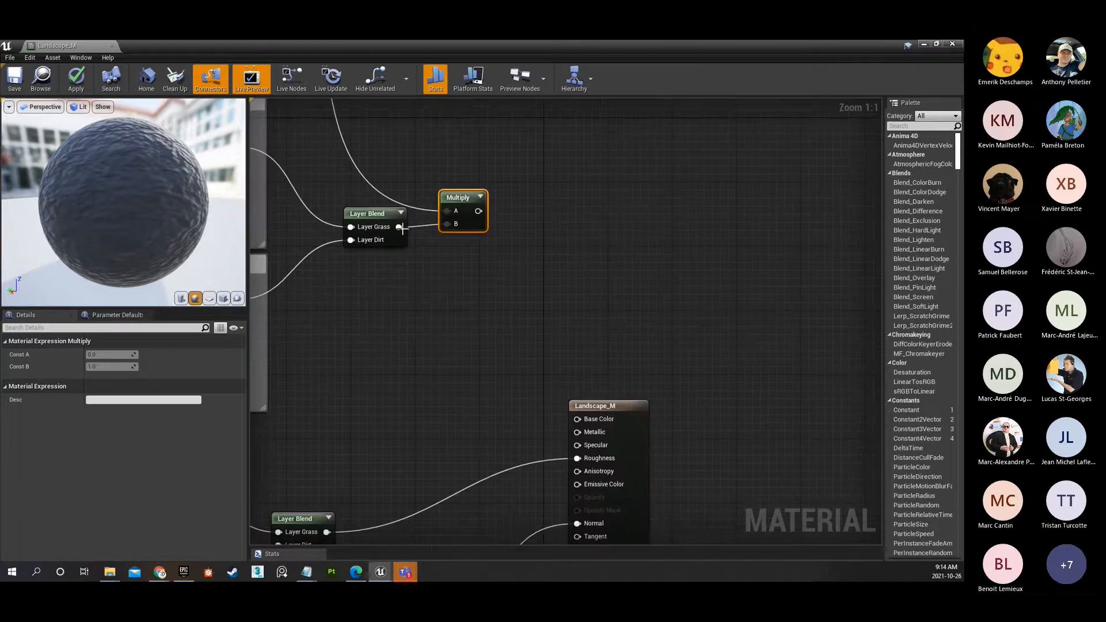
Connect the Multiply output to the Base Color of Landscape_M and save the material.
right_drag(443, 221, 701, 319)
drag(349, 136, 721, 427)
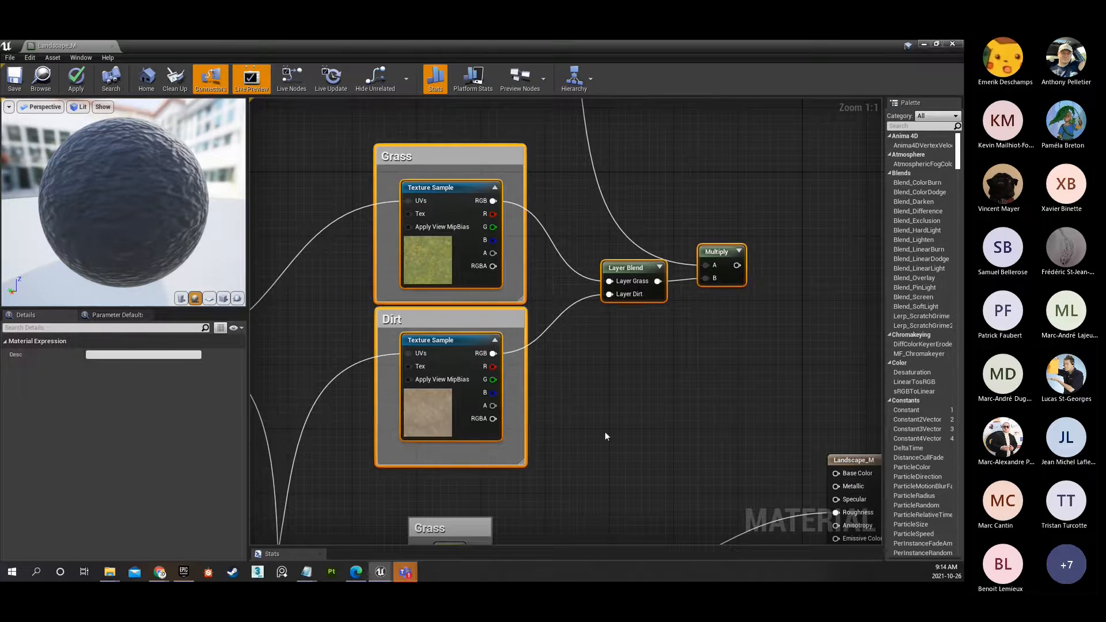
right_drag(543, 360, 399, 310)
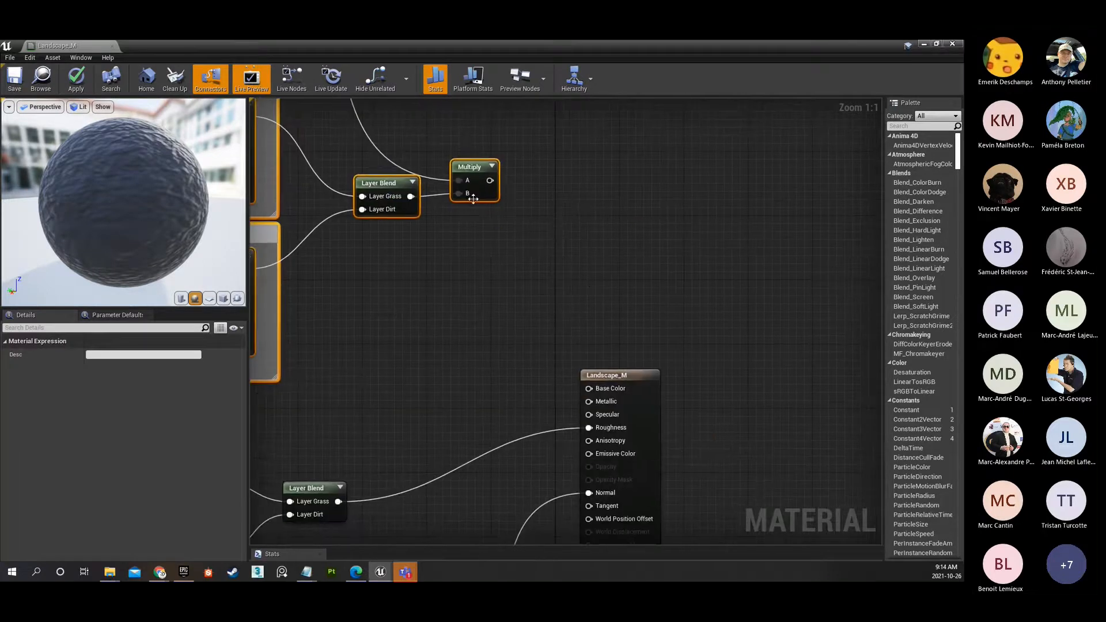
drag(489, 180, 590, 388)
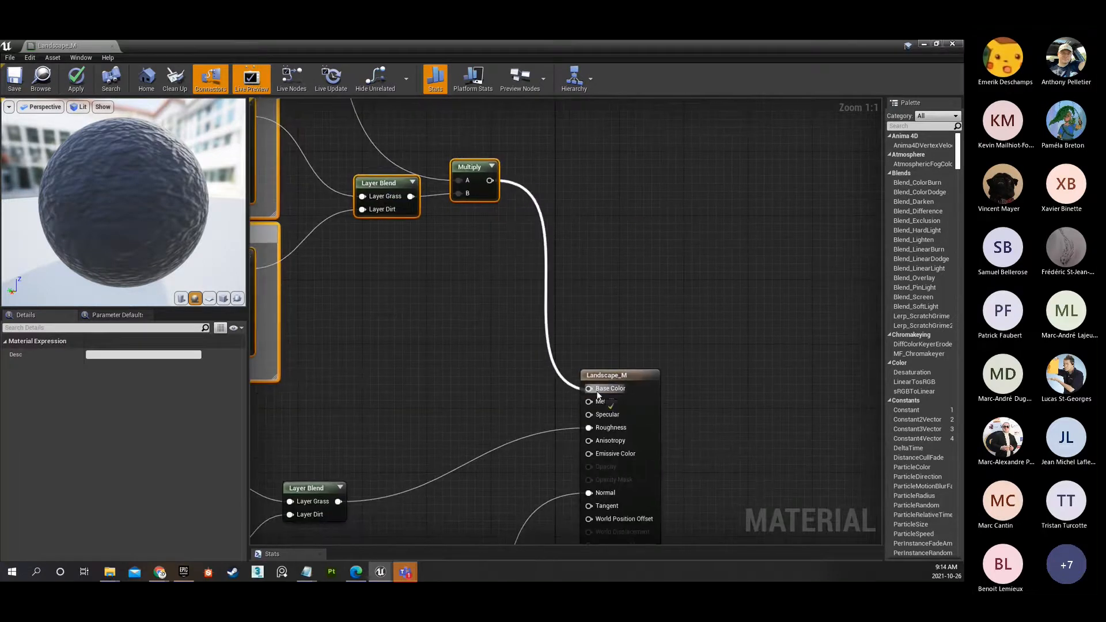
click(15, 76)
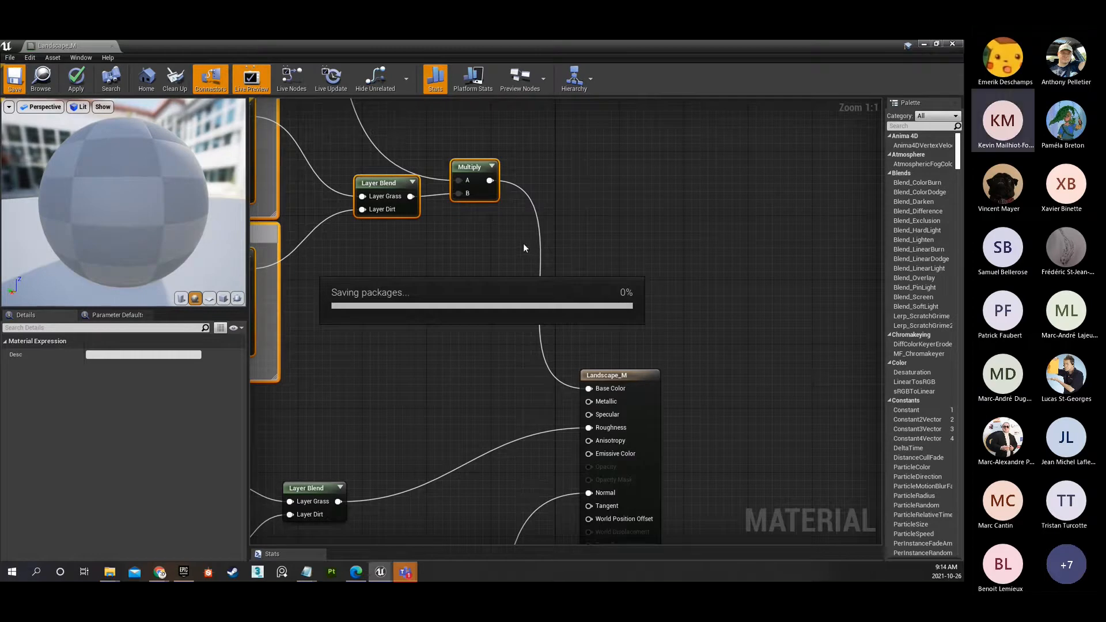
Examine how the Macro Texture Variation and Reduce Macro Contrast groups connect to the rest of the Landscape_M graph.
scroll(562, 221, down, 4)
right_drag(525, 169, 861, 366)
scroll(828, 329, down, 1)
right_drag(827, 328, 783, 350)
drag(292, 122, 779, 331)
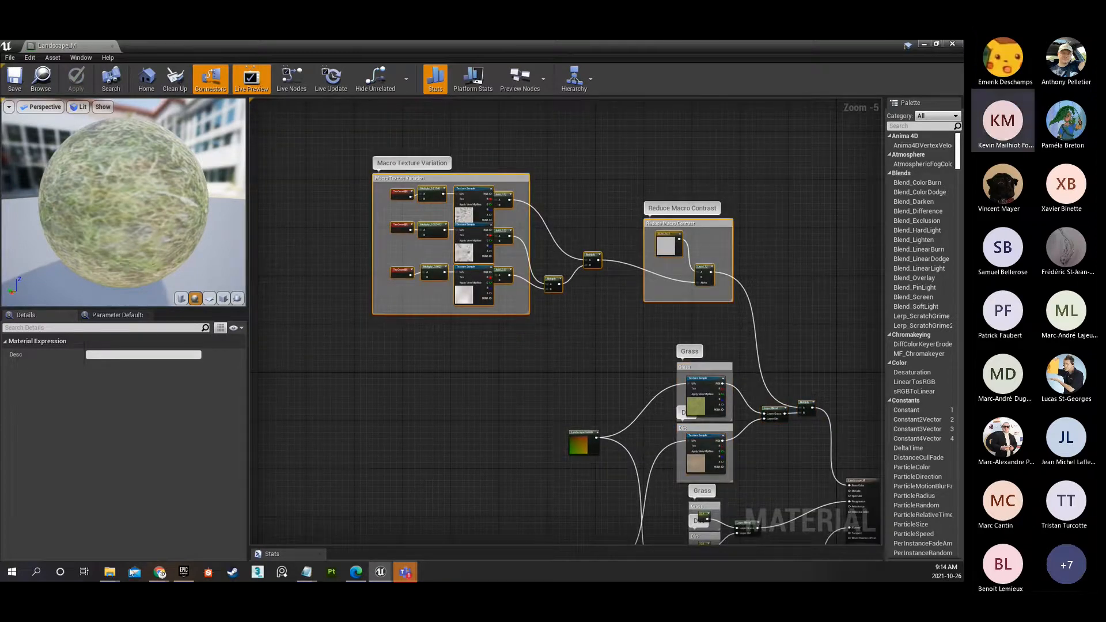
Open the starter M_Metal_Gold material beside Landscape_M and examine its macro variation and contrast nodes in the maximized editor.
double_click(672, 44)
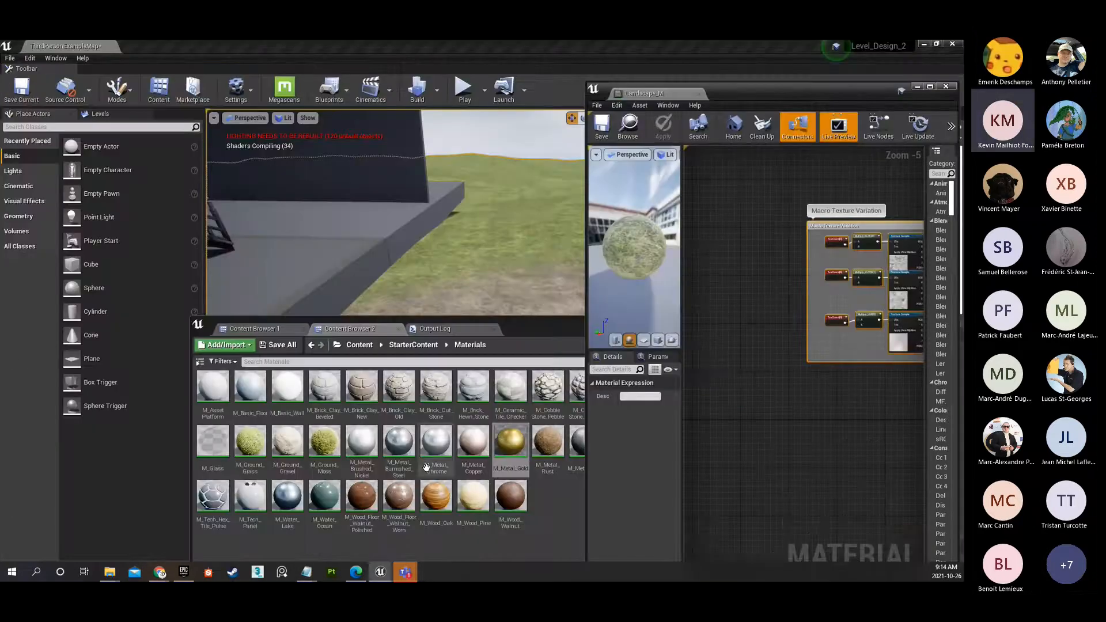
double_click(509, 448)
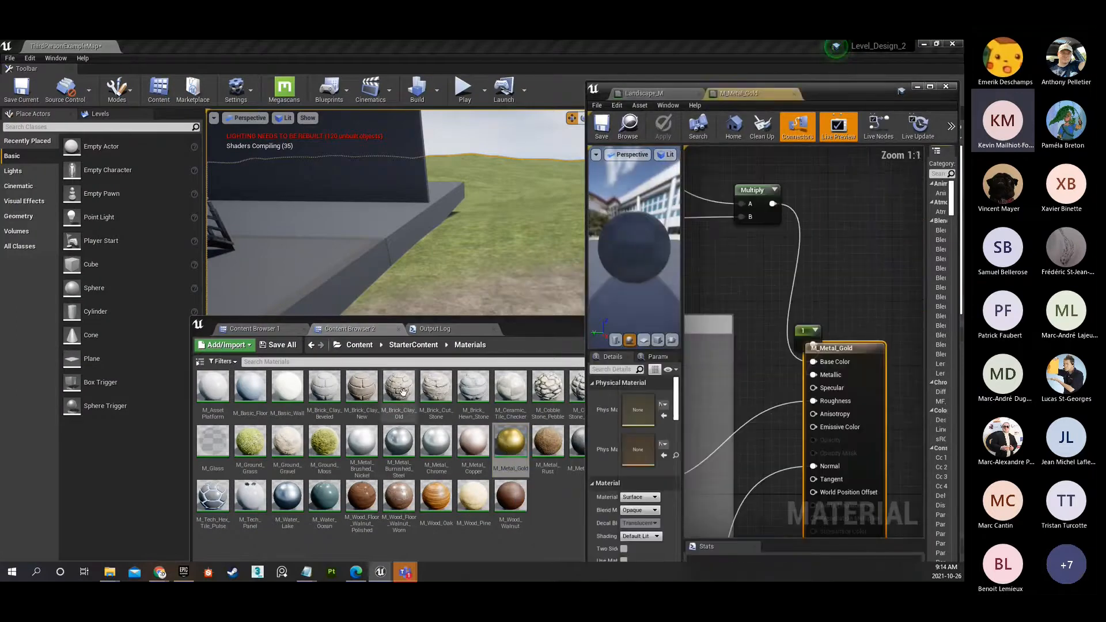
drag(848, 95, 555, 67)
double_click(555, 68)
scroll(423, 225, down, 5)
scroll(423, 221, down, 2)
right_drag(423, 222, 819, 366)
drag(464, 190, 686, 304)
scroll(637, 298, up, 2)
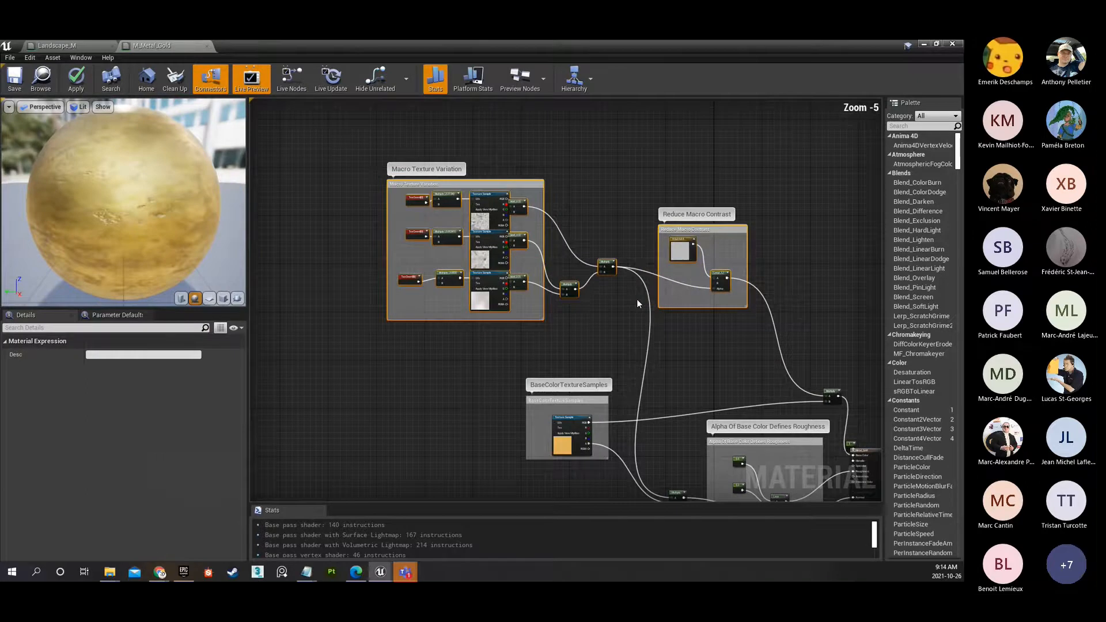
Return to the Landscape_M graph and inspect the Multiply node combining the macro variation with the color Layer Blend.
click(68, 48)
right_drag(644, 299, 558, 258)
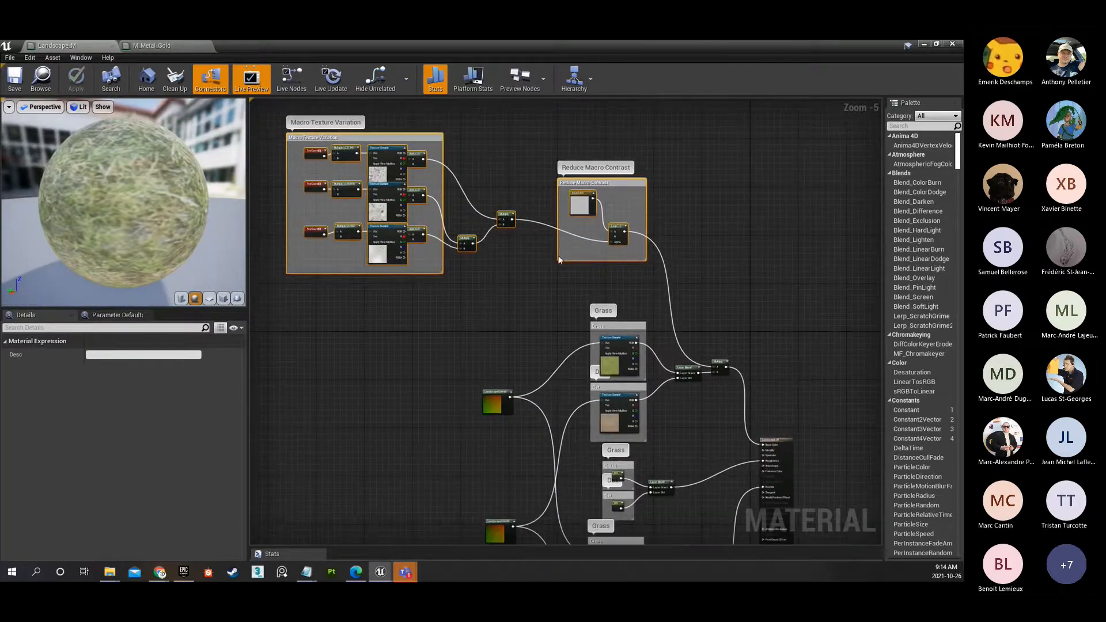
right_drag(753, 283, 744, 282)
right_drag(645, 263, 517, 169)
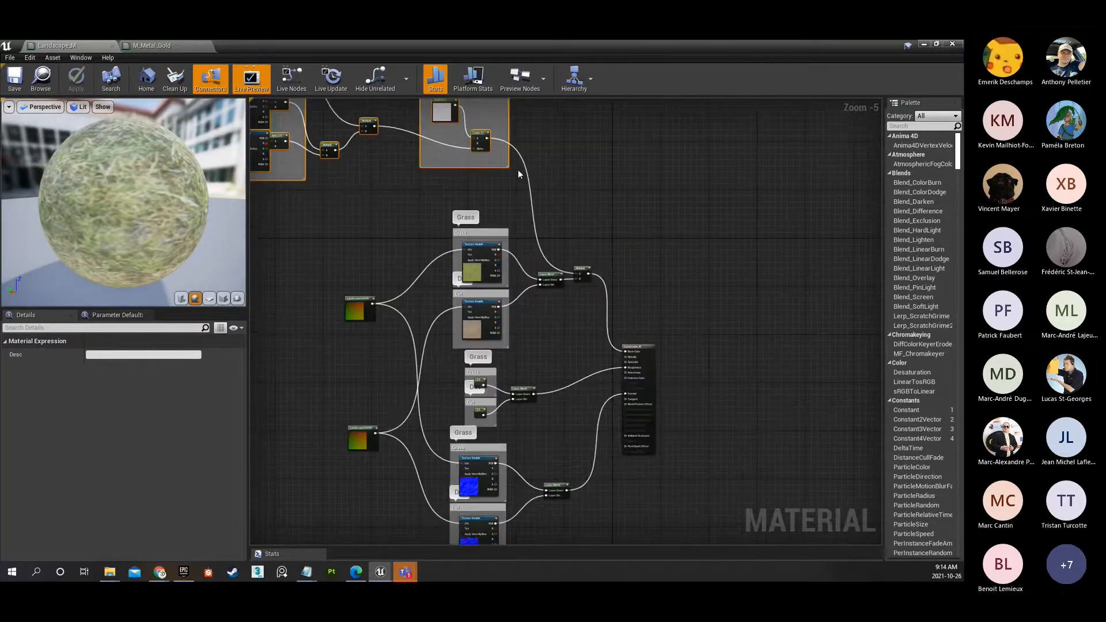
scroll(581, 270, up, 3)
click(583, 268)
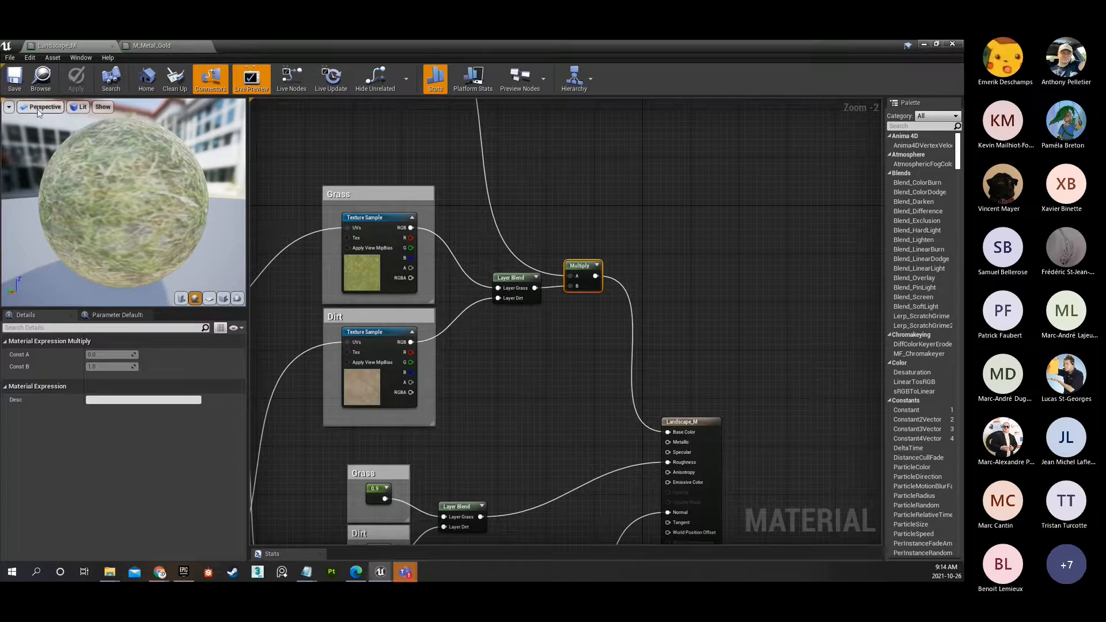
Return to the level and play it, running the character over the dirt and grass to check the landscape material, and end the play session.
click(923, 44)
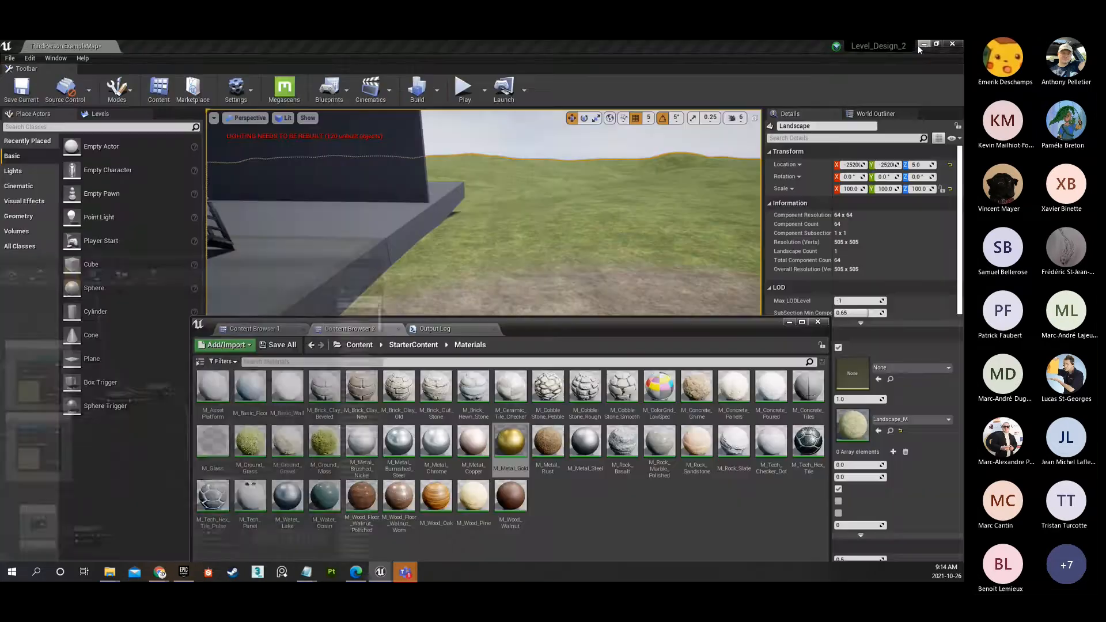
click(786, 321)
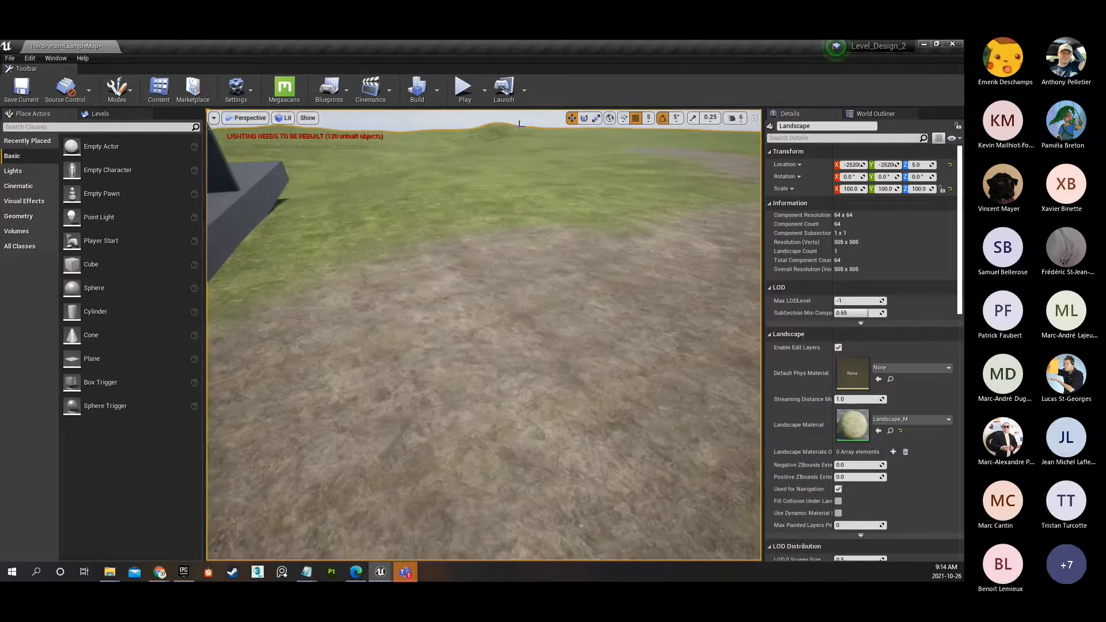
click(463, 87)
key(s)
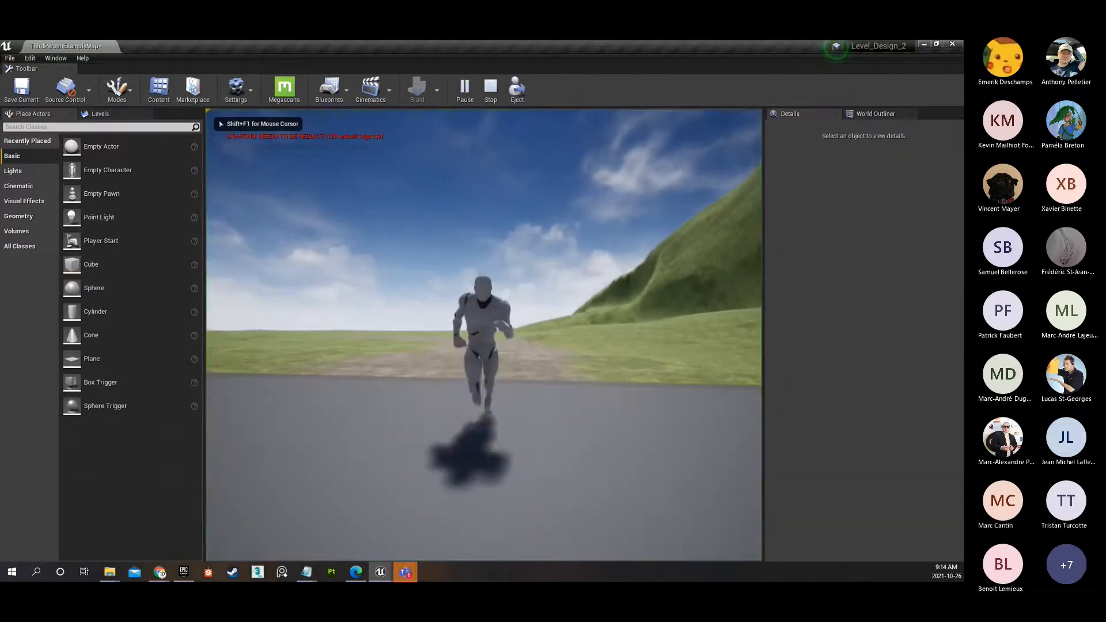
key(a)
key(w)
key(w)
key(space)
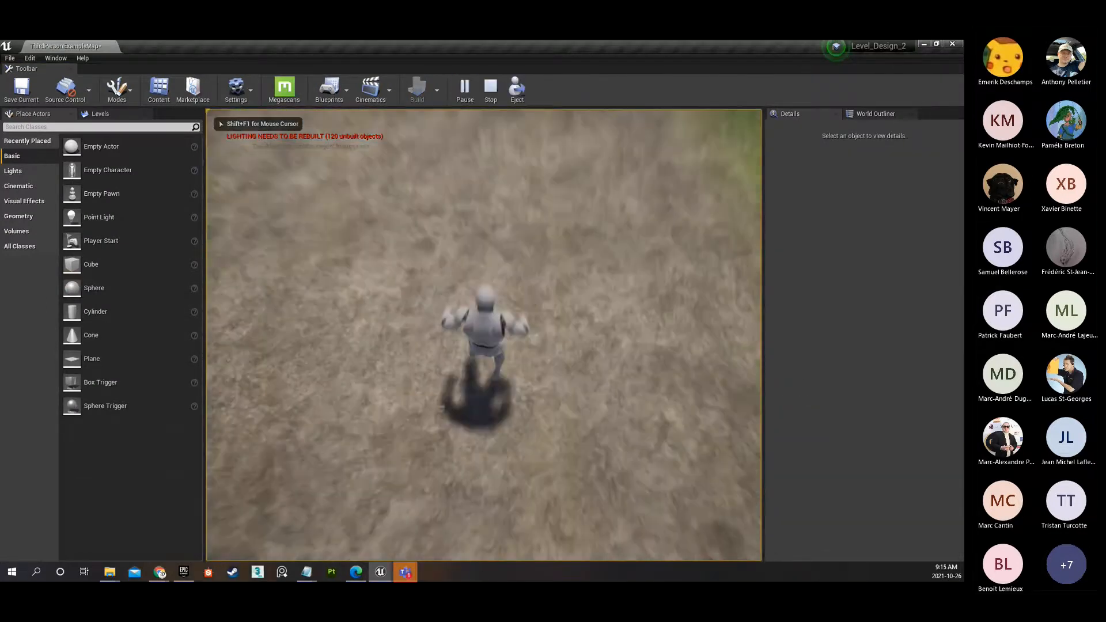
key(w)
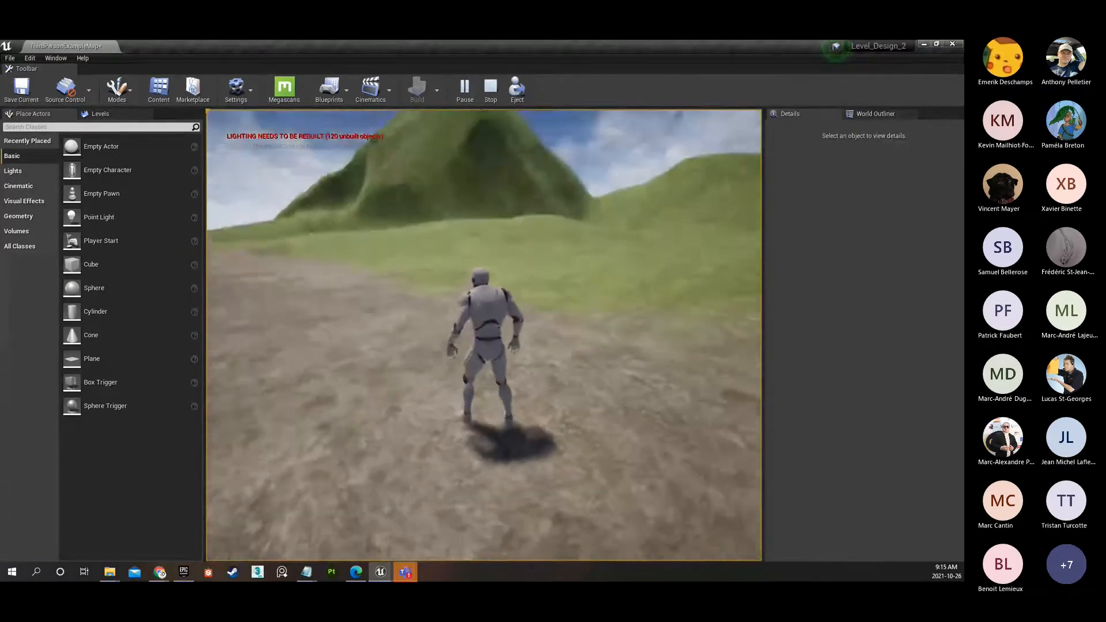
key(w)
key(a)
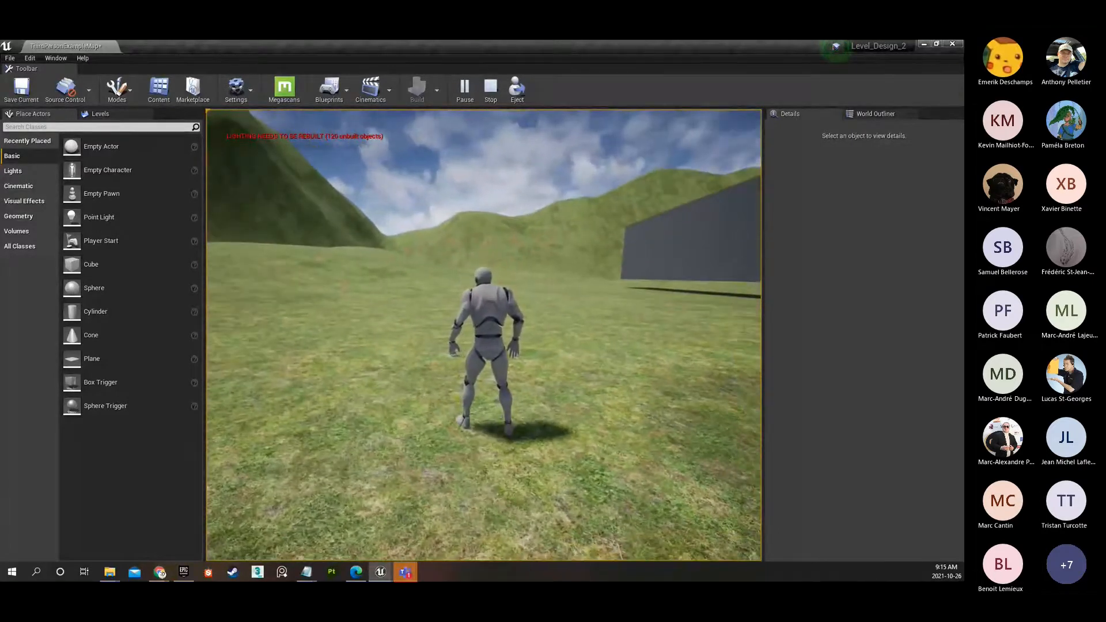
key(Escape)
Inspect the macro texture variation on the grass hills from close up and from high above the landscape.
key(w)
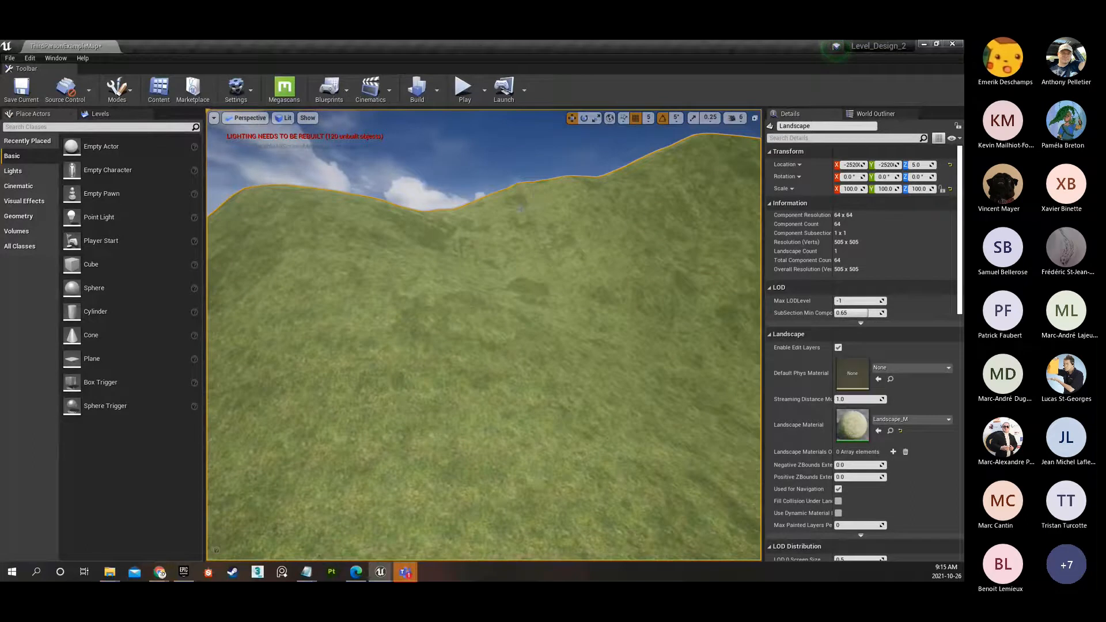
key(w)
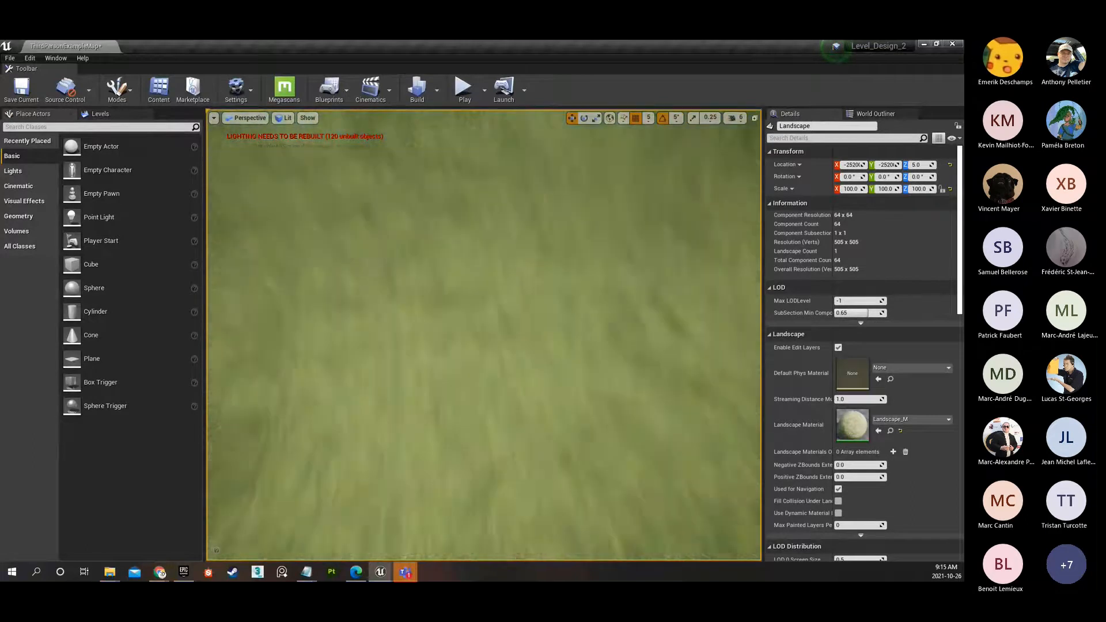
key(s)
right_drag(438, 353, 409, 398)
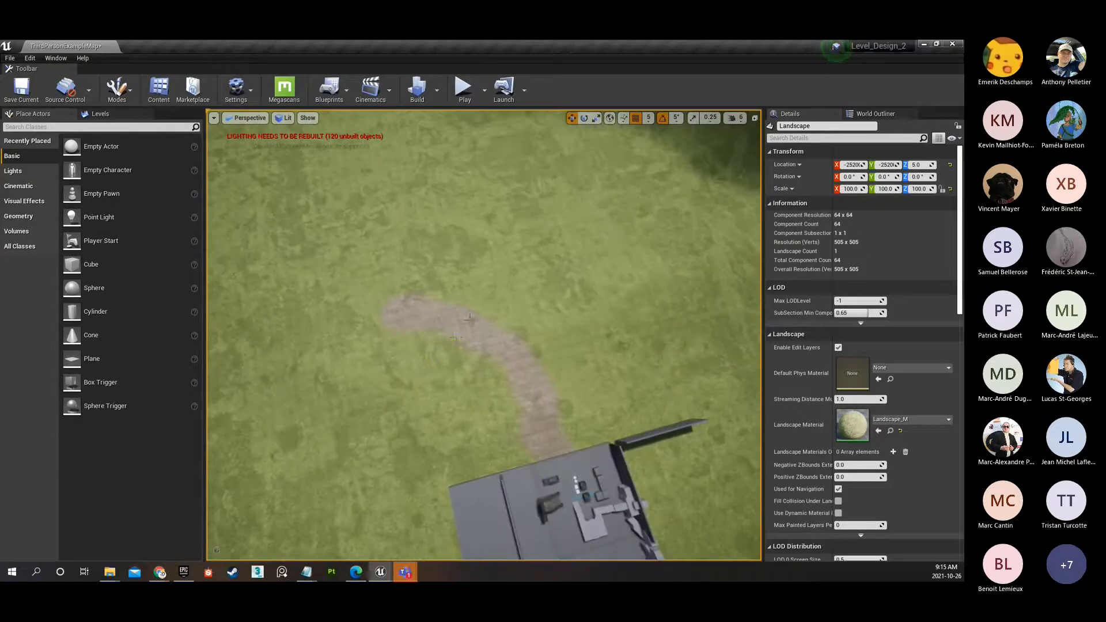
right_drag(469, 317, 469, 288)
key(w)
right_drag(484, 334, 504, 359)
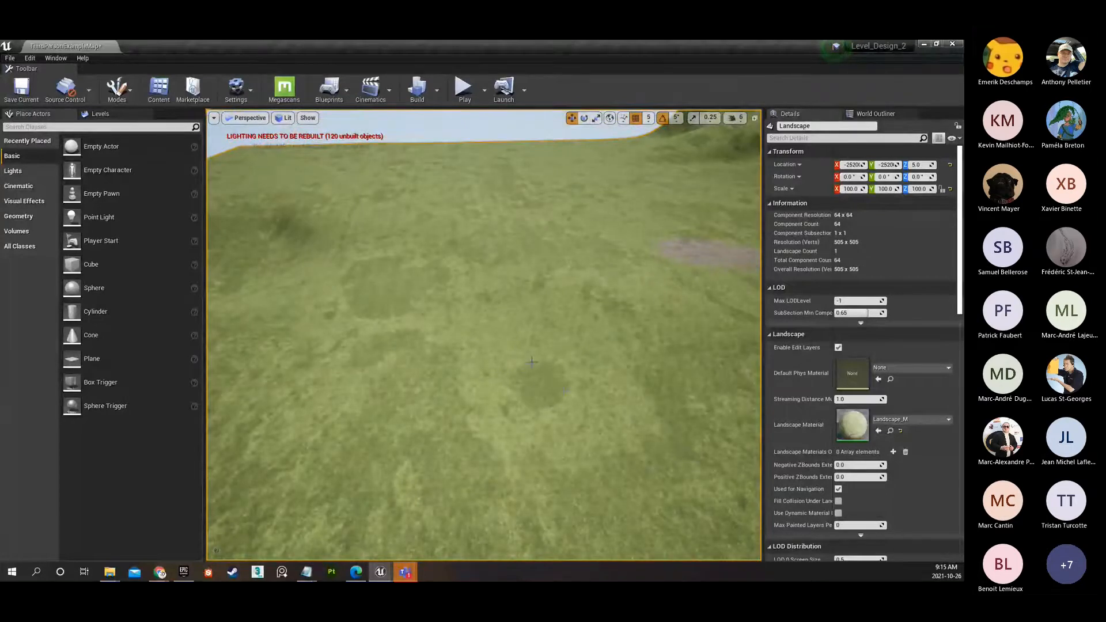
mouse_move(452, 339)
right_down()
mouse_move(611, 318)
mouse_move(448, 348)
right_up()
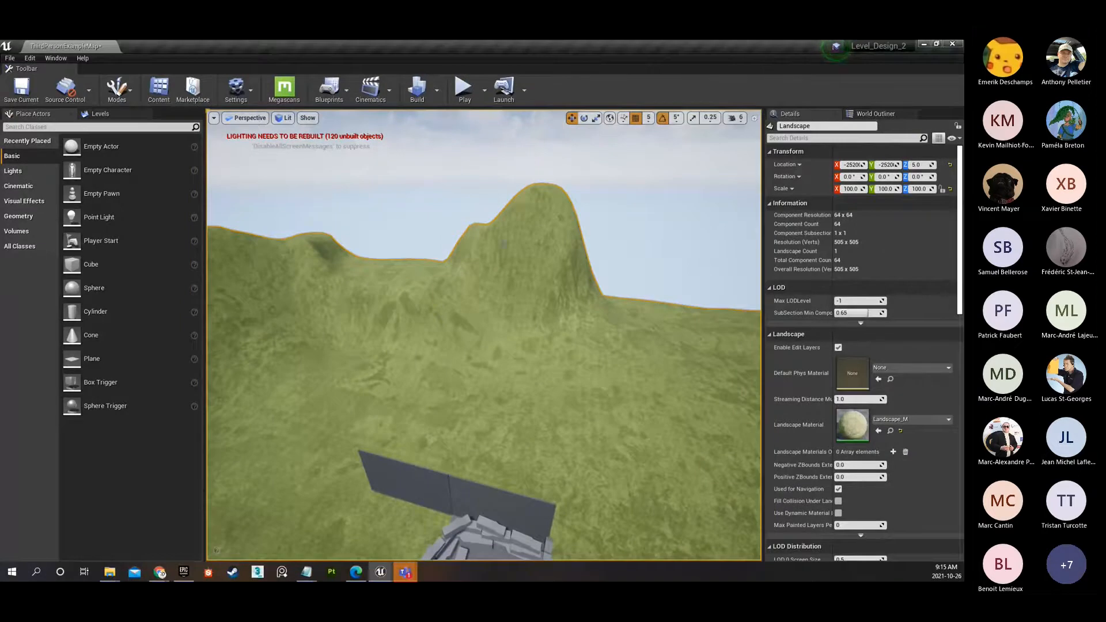
mouse_move(508, 384)
right_down()
mouse_move(403, 412)
mouse_move(377, 404)
right_up()
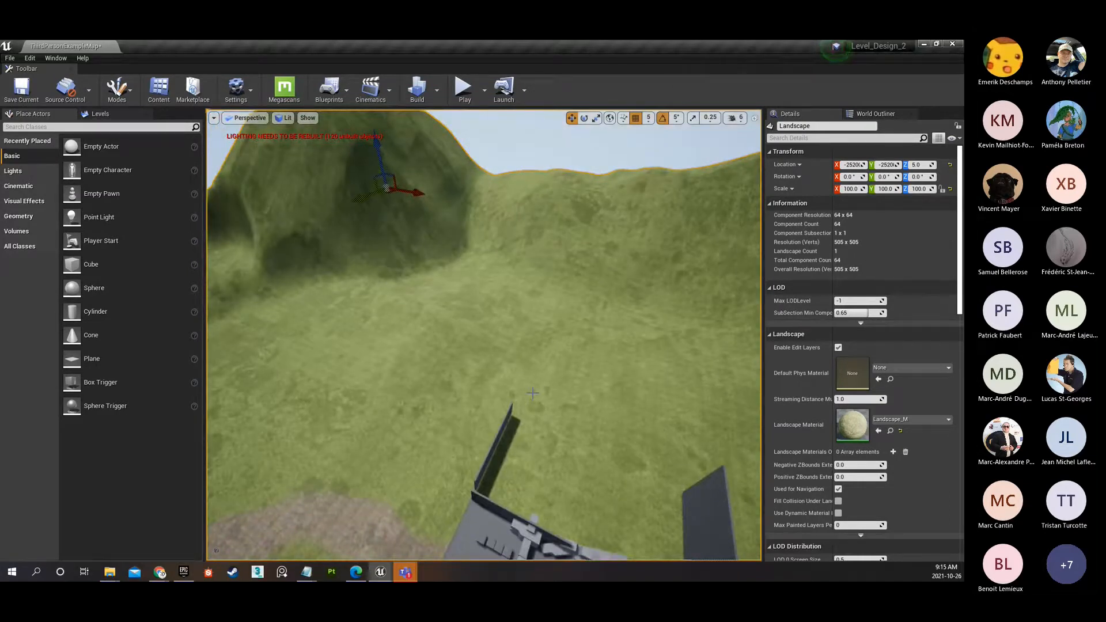
Inspect the painted dirt path near ground level and compare its texture variation with the surrounding grass and mountains.
right_drag(514, 421, 410, 326)
key(w)
key(w)
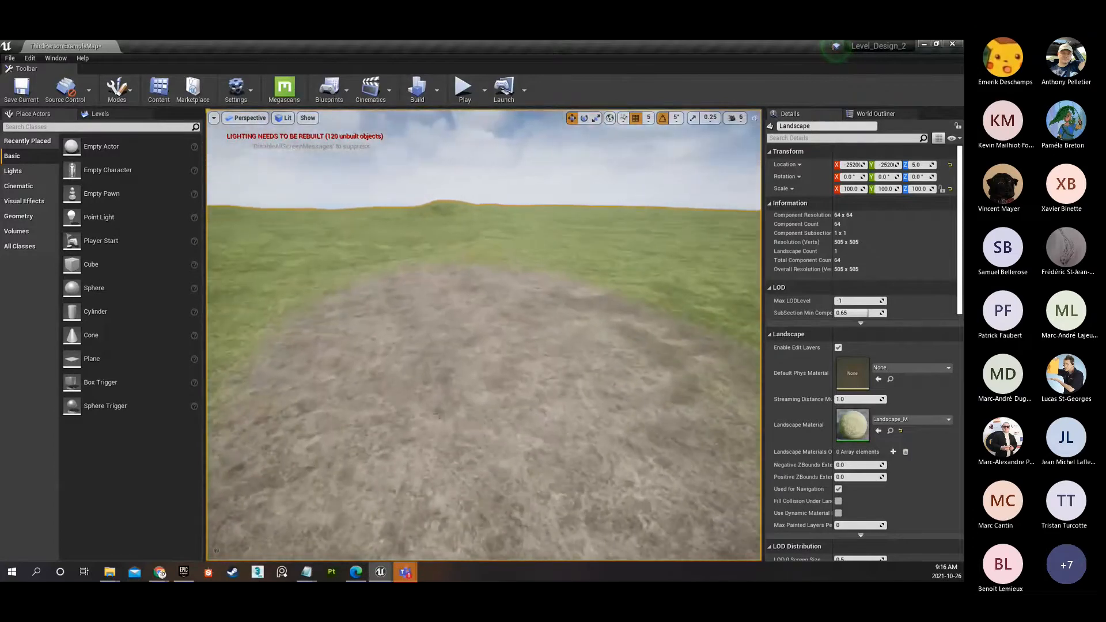
right_drag(460, 420, 335, 413)
right_drag(457, 223, 276, 217)
right_drag(488, 218, 551, 230)
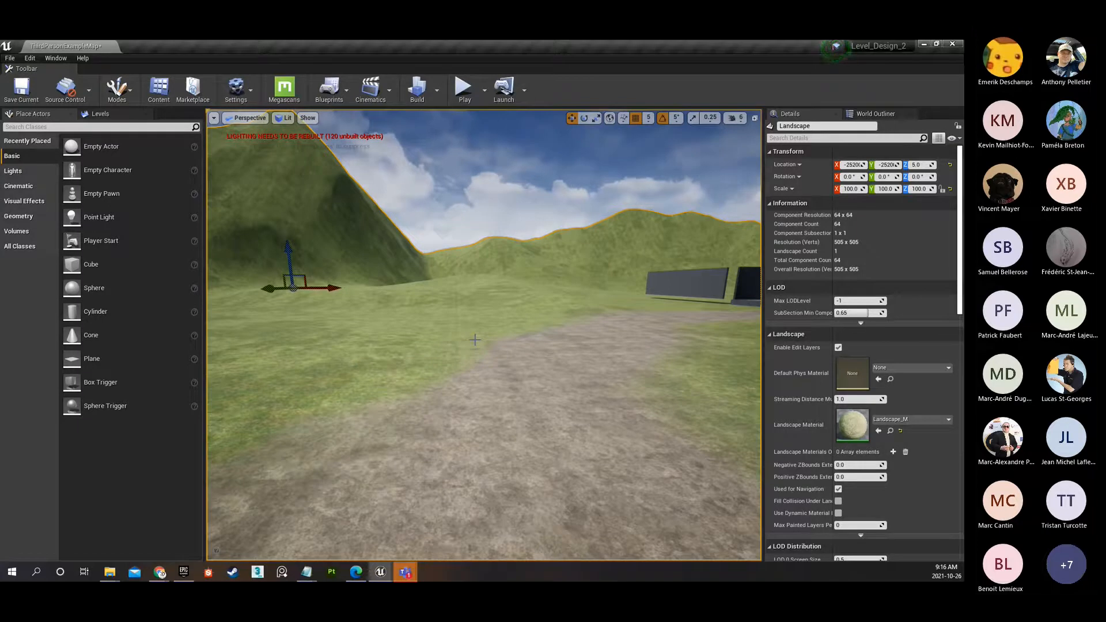
right_drag(447, 290, 482, 331)
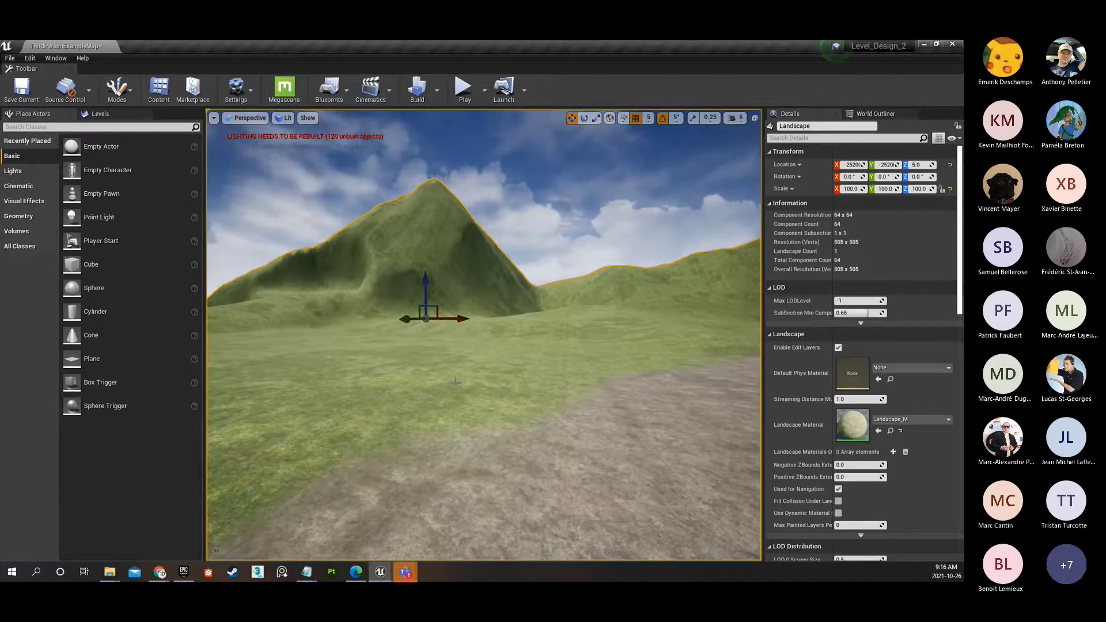
right_drag(448, 342, 495, 369)
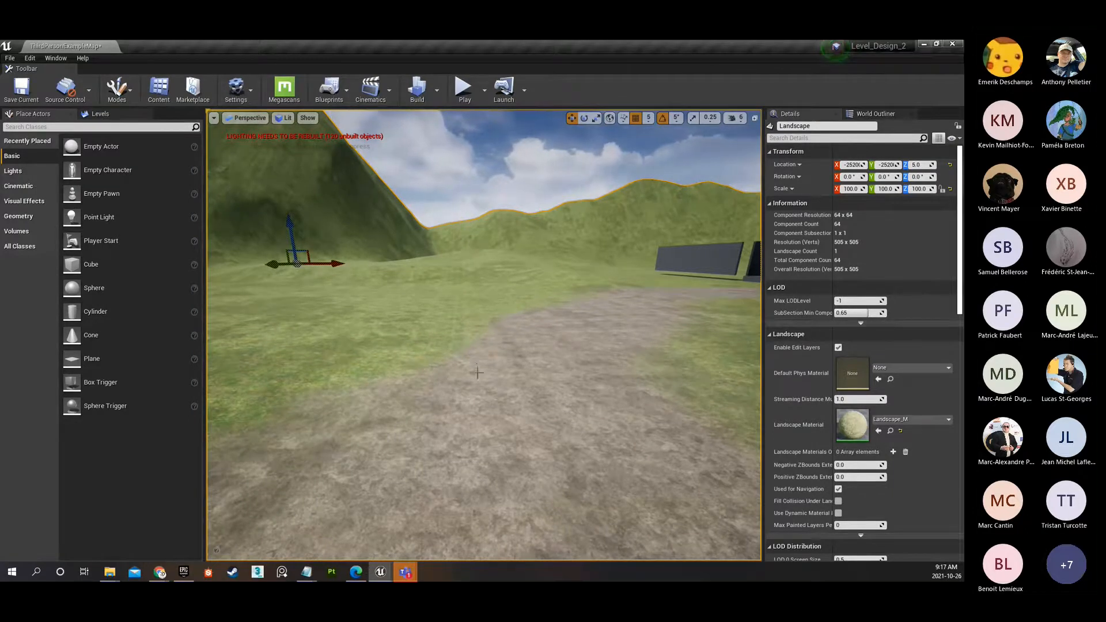
right_drag(484, 334, 613, 363)
key(s)
key(w)
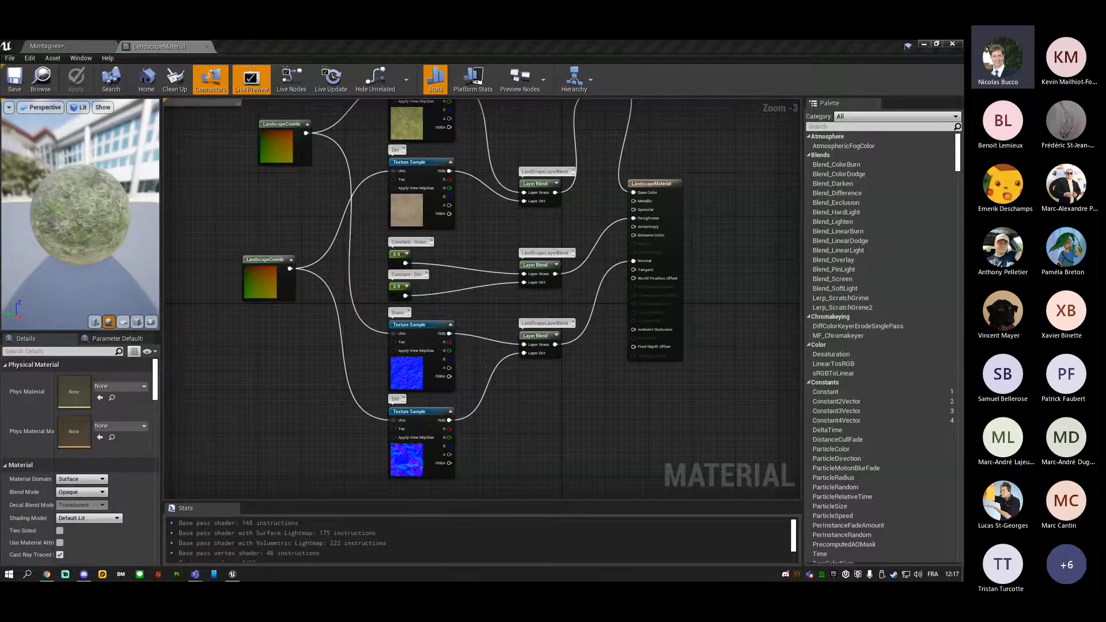
Switch from the LandscapeMaterial graph to the Montagnes level and inspect the painted dirt path's surface and edges.
key(alt+Tab)
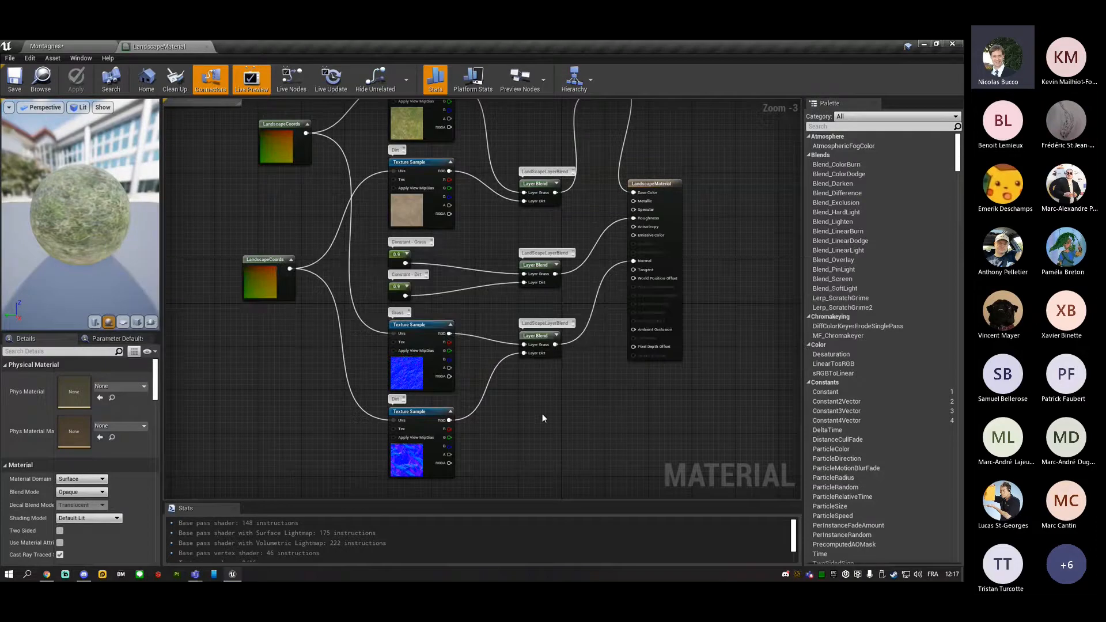
right_drag(524, 410, 545, 309)
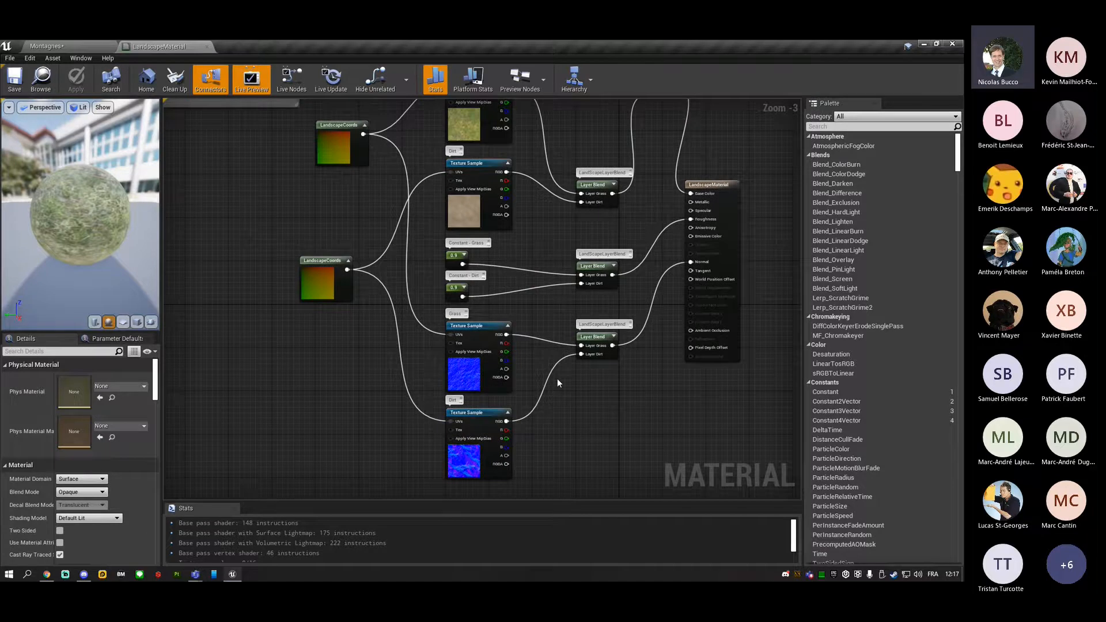
click(58, 47)
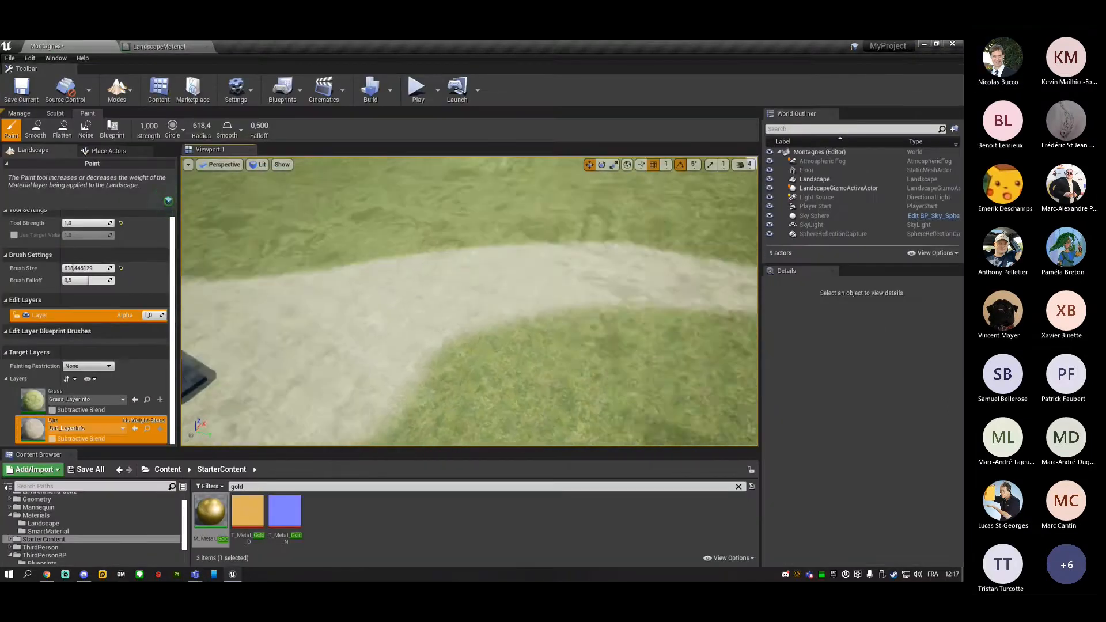
right_drag(469, 301, 391, 271)
right_drag(511, 348, 581, 375)
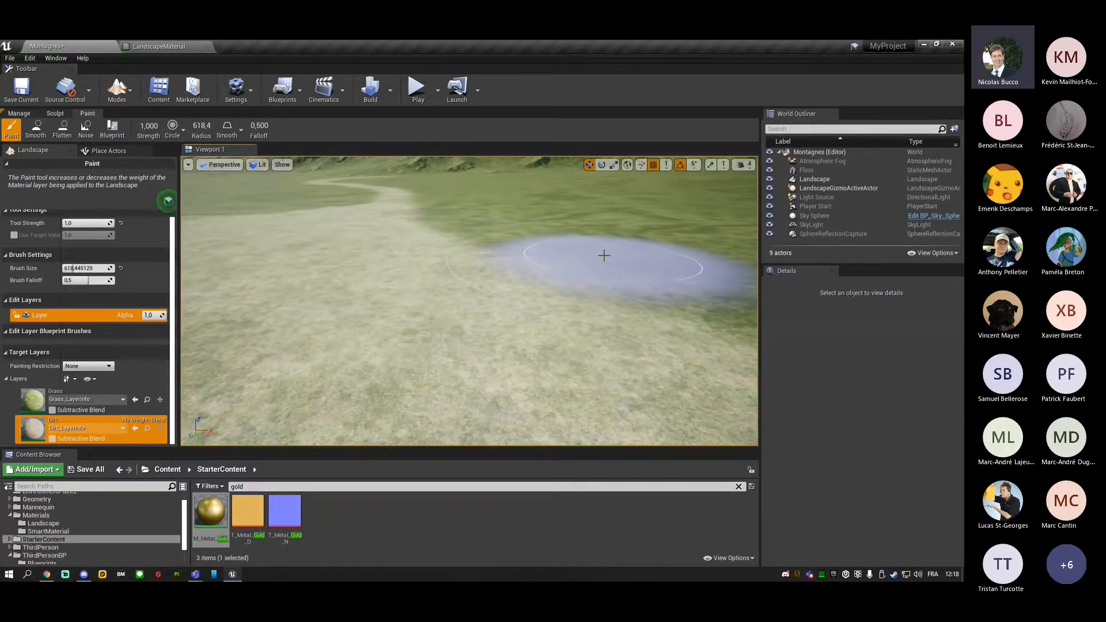
Examine the grass and dirt layer settings of the color Layer Blend node in LandscapeMaterial.
click(167, 46)
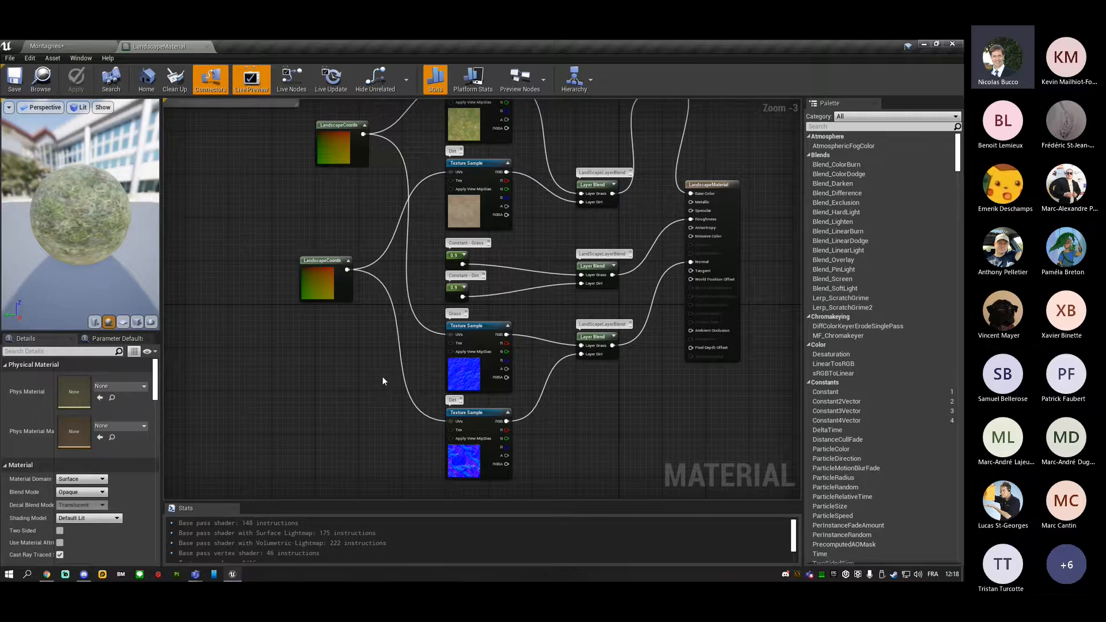
right_drag(382, 351, 386, 402)
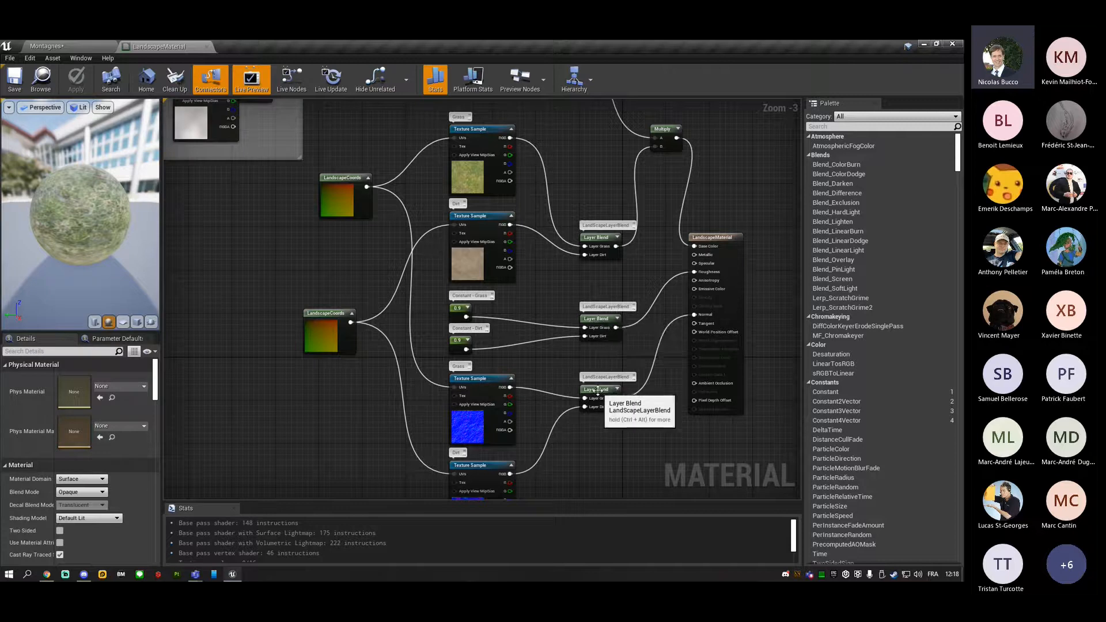
click(601, 238)
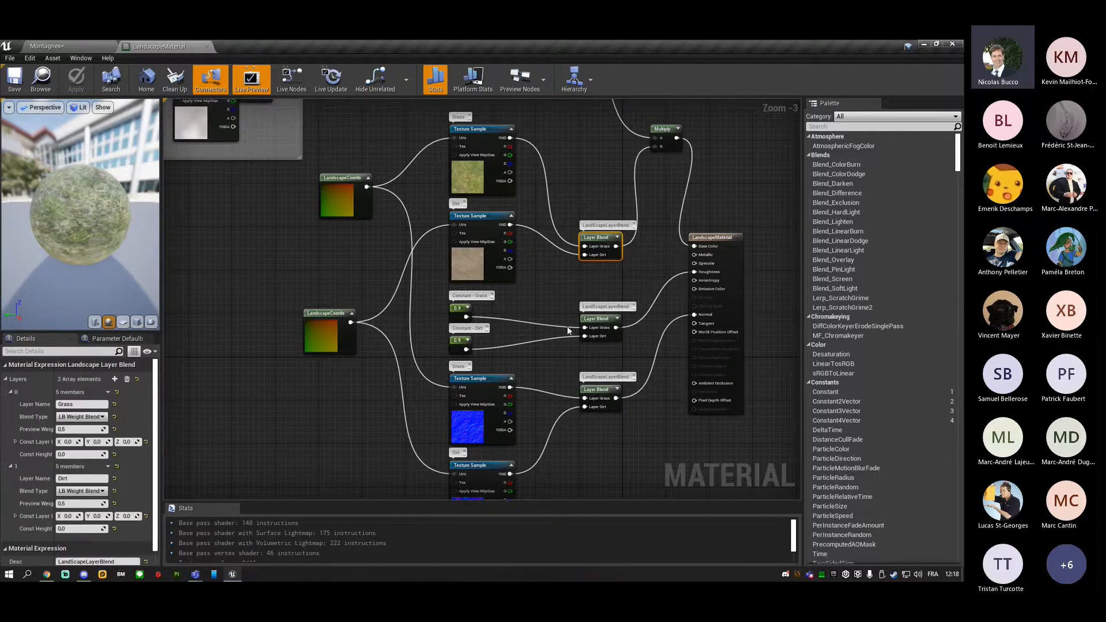
right_drag(553, 304, 504, 337)
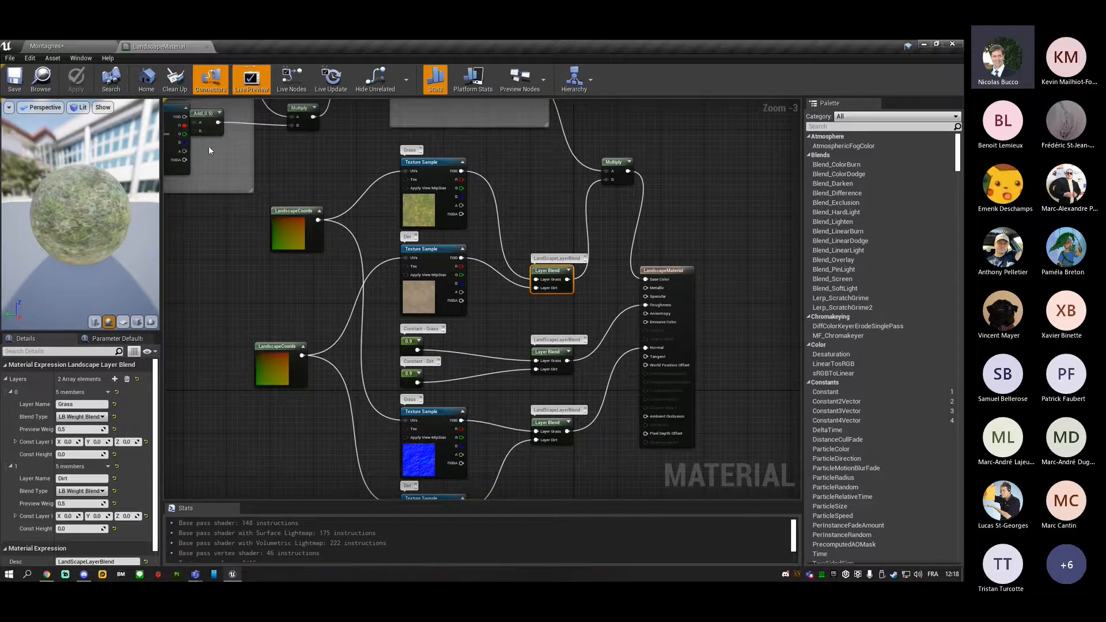
Set the landscape paint brush falloff to 1.0 in the Montagnes level.
click(94, 47)
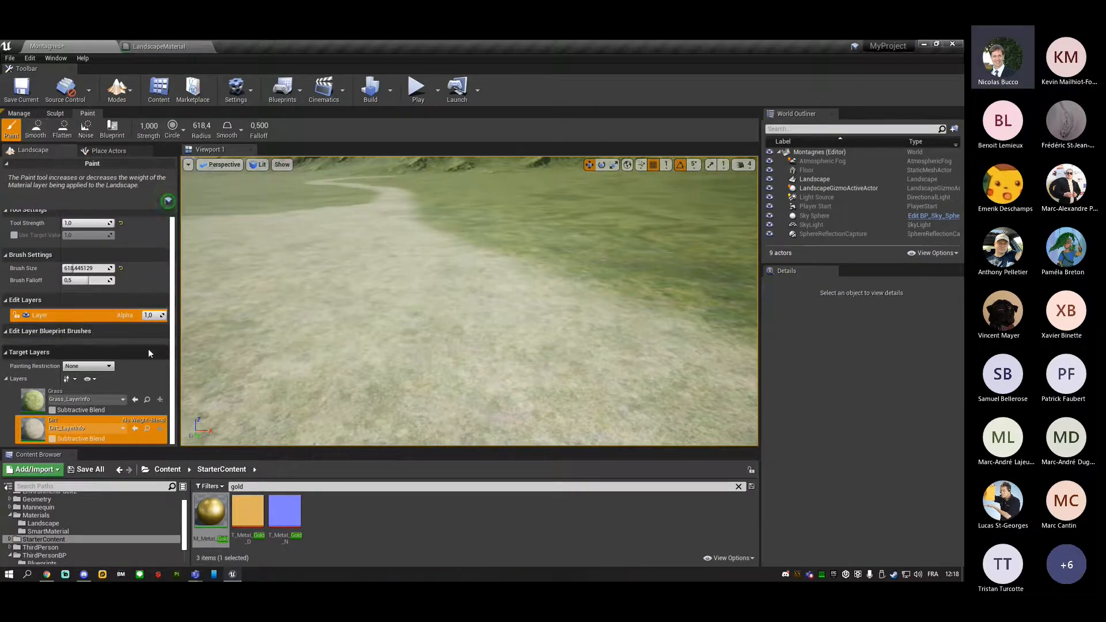
mouse_move(338, 313)
right_down()
mouse_move(398, 294)
mouse_move(343, 313)
mouse_move(412, 320)
mouse_move(363, 301)
right_up()
scroll(380, 316, down, 4)
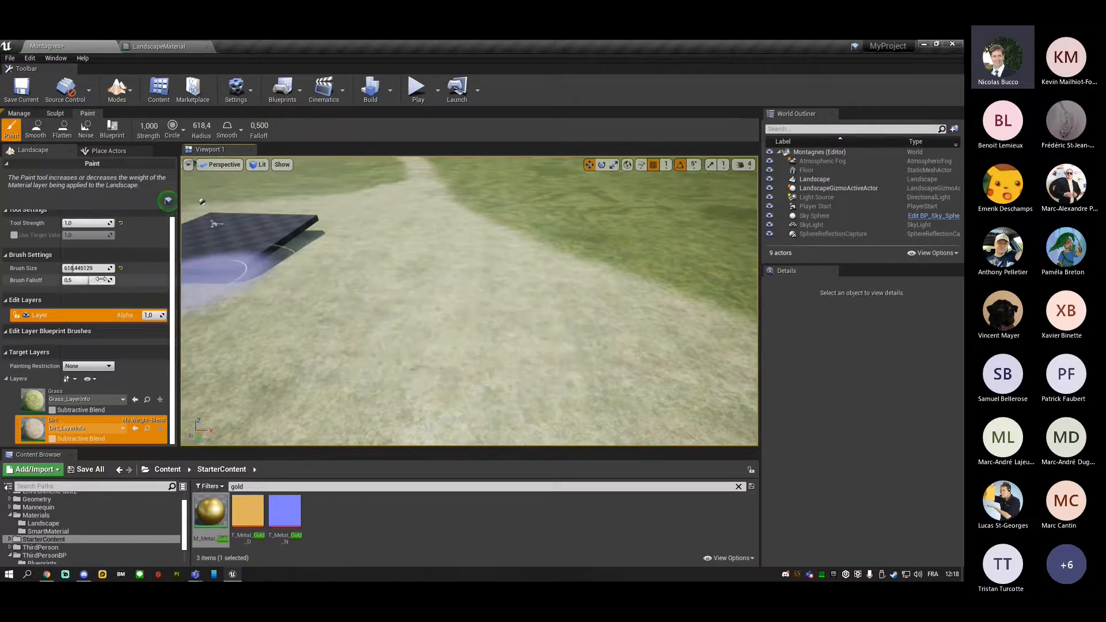
drag(86, 281, 118, 291)
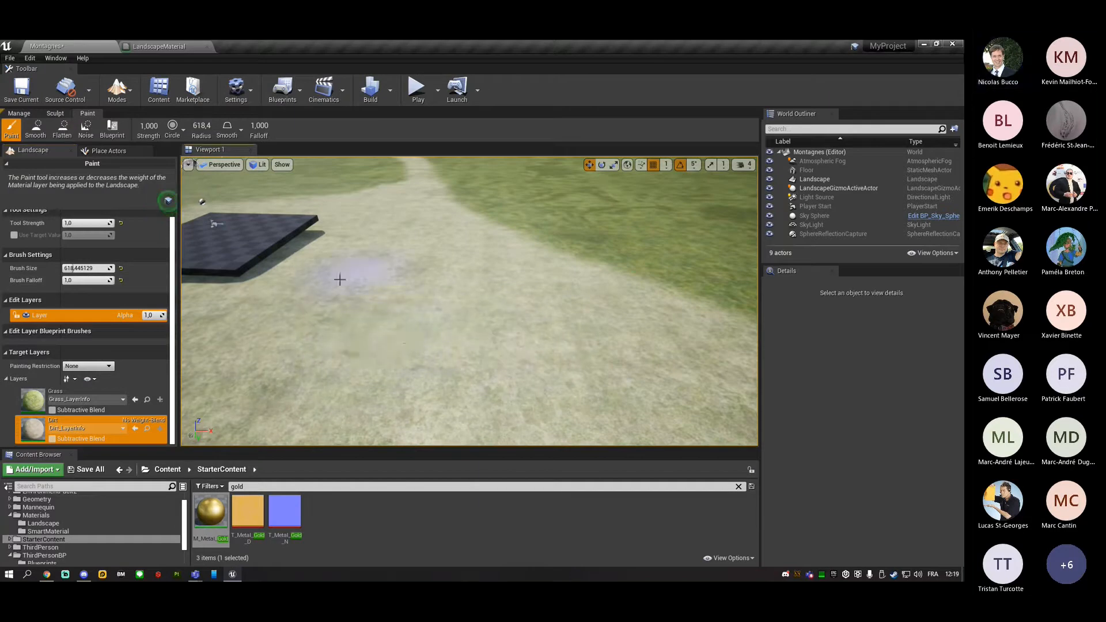
Paint more dirt over the grass edge beside the path and inspect how it blends with the surrounding terrain.
mouse_move(538, 291)
mouse_down()
mouse_move(587, 230)
mouse_move(634, 249)
mouse_up()
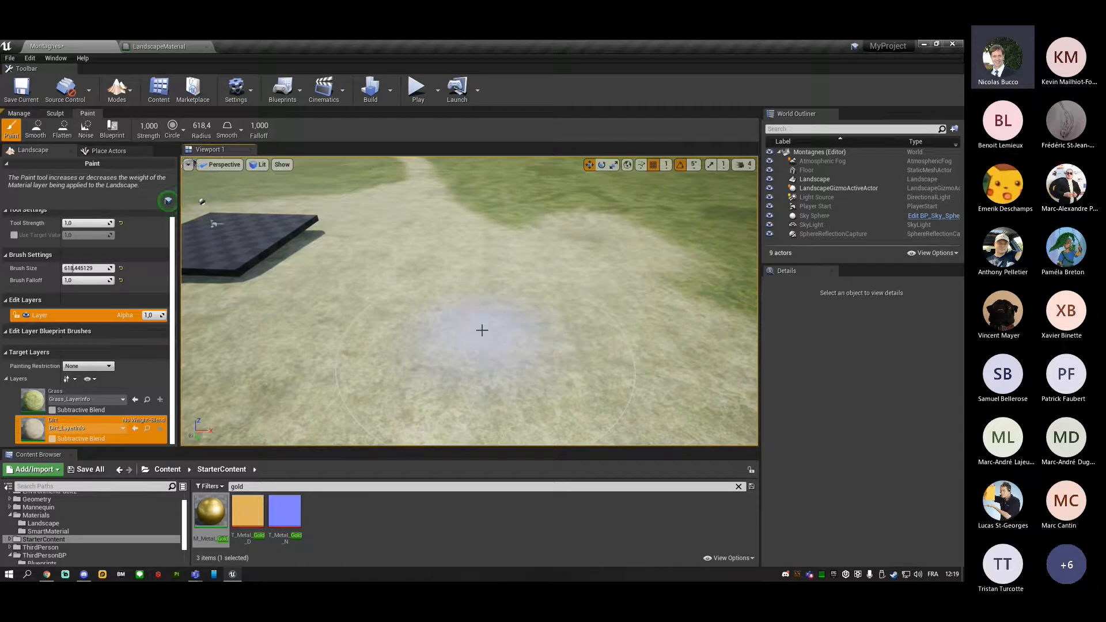
mouse_move(482, 330)
right_down()
mouse_move(521, 313)
mouse_move(576, 256)
mouse_move(550, 272)
mouse_move(512, 263)
mouse_move(467, 230)
right_up()
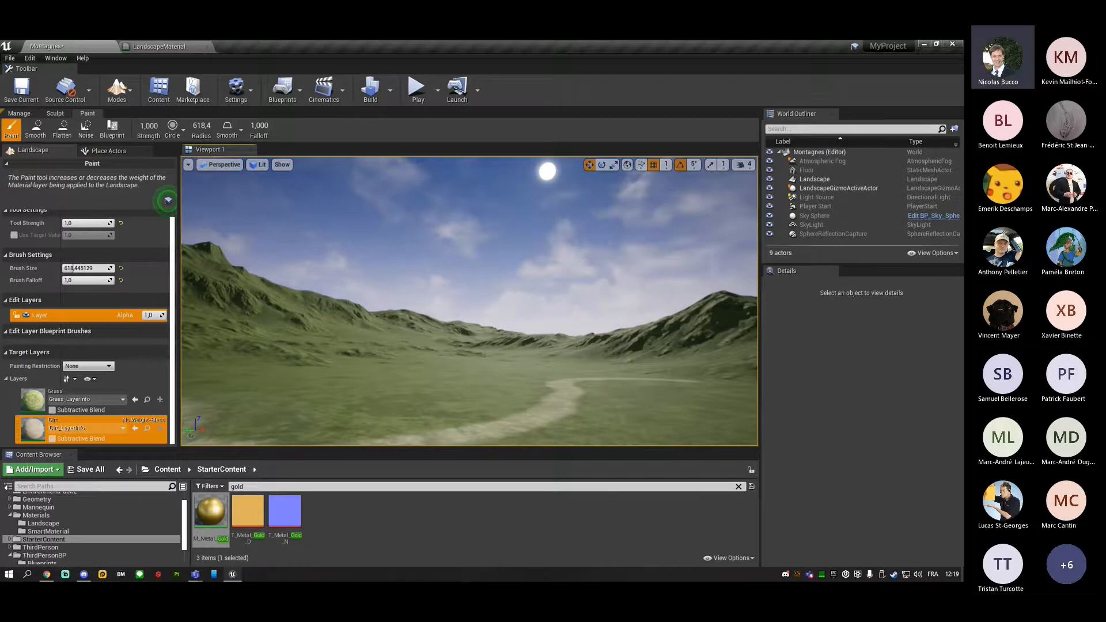
right_drag(466, 230, 457, 333)
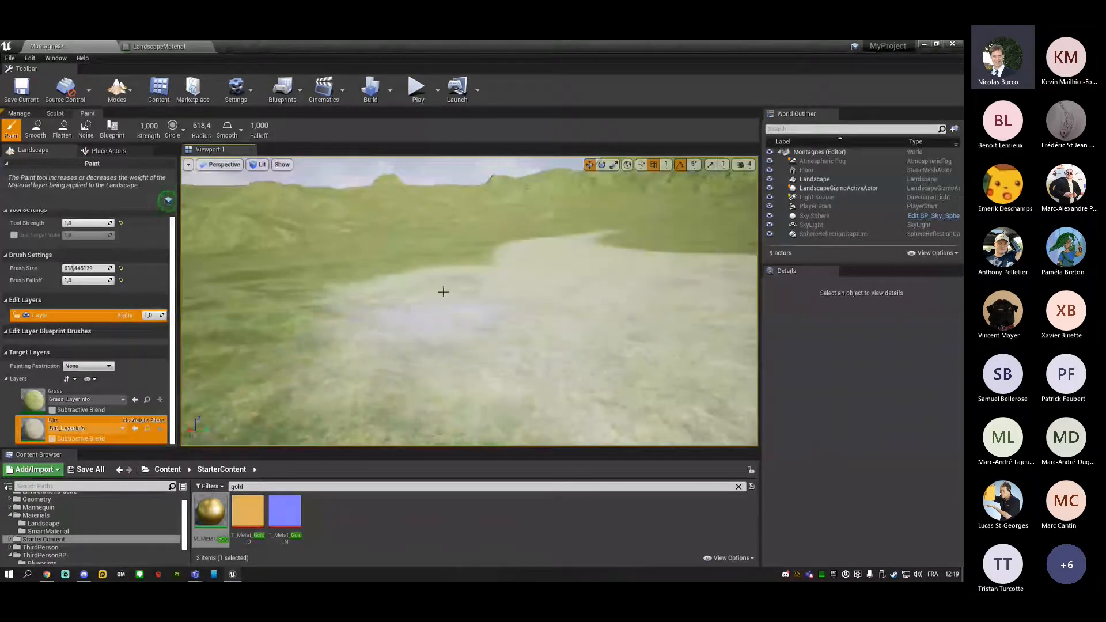
mouse_move(507, 248)
right_down()
mouse_move(552, 357)
mouse_move(556, 340)
mouse_move(539, 336)
mouse_move(603, 294)
right_up()
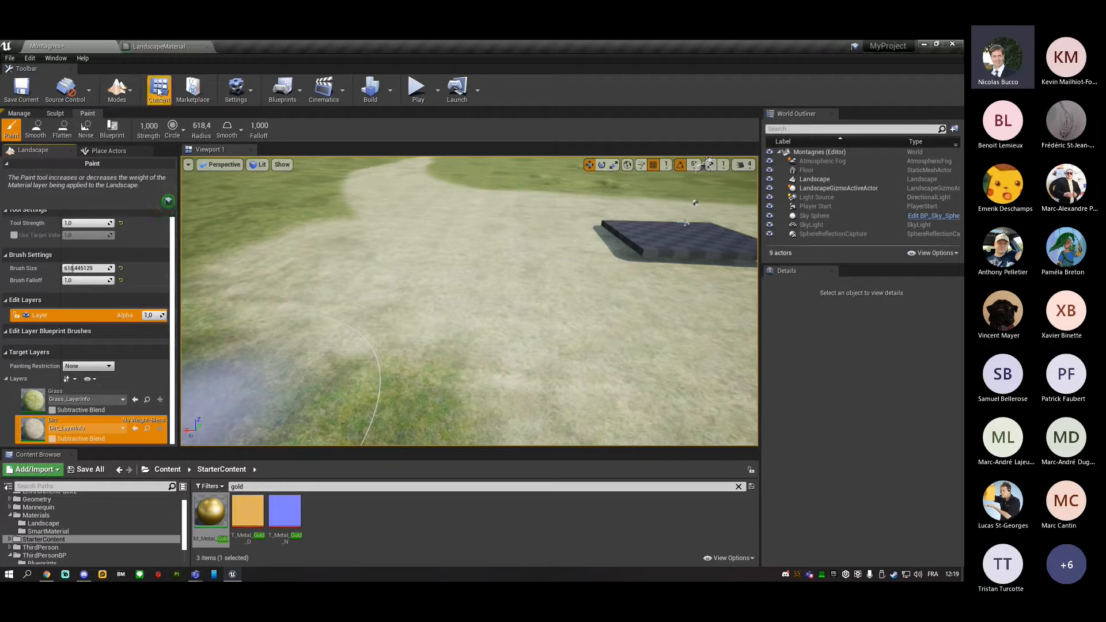
Open the SmartMaterial folder inside Materials and clear the "gold" search filter to list all its assets.
click(46, 531)
click(45, 524)
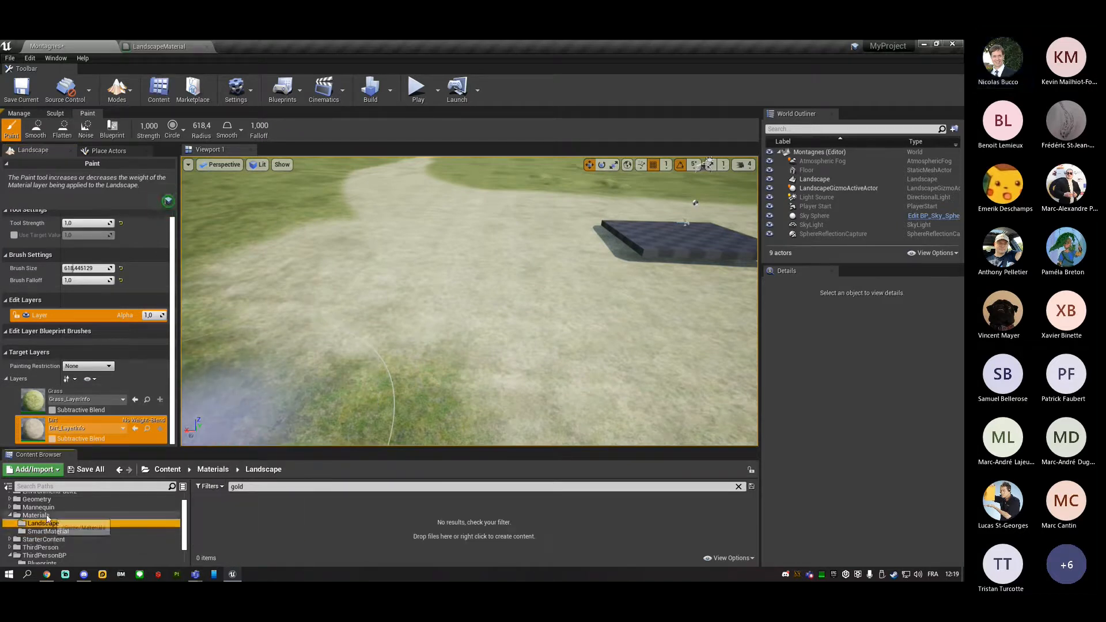
click(48, 516)
click(52, 532)
click(235, 487)
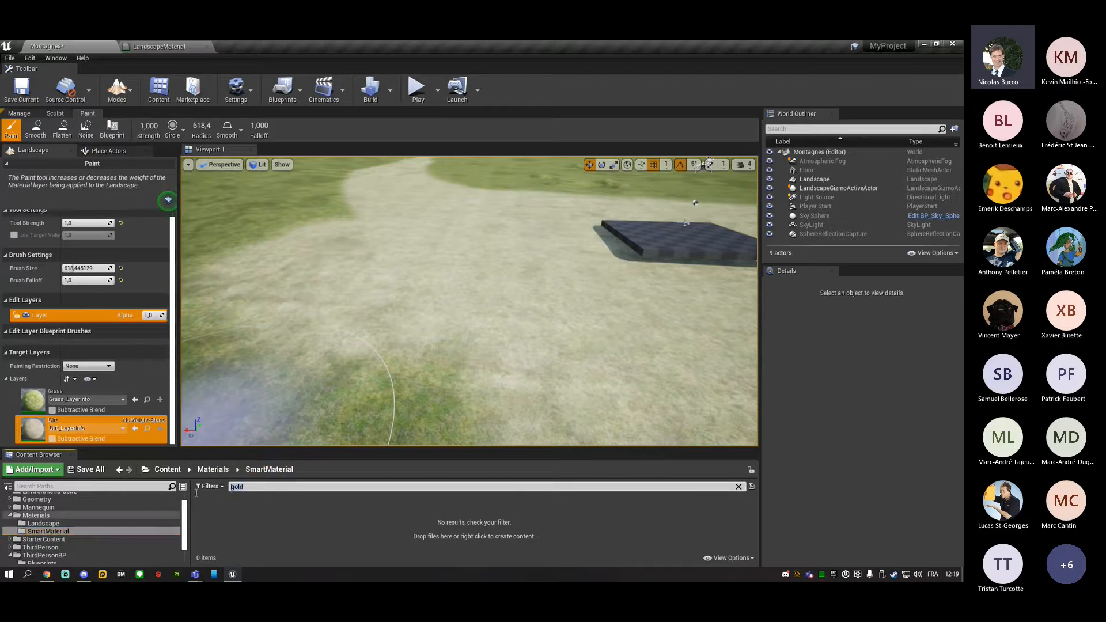
key(BackSpace)
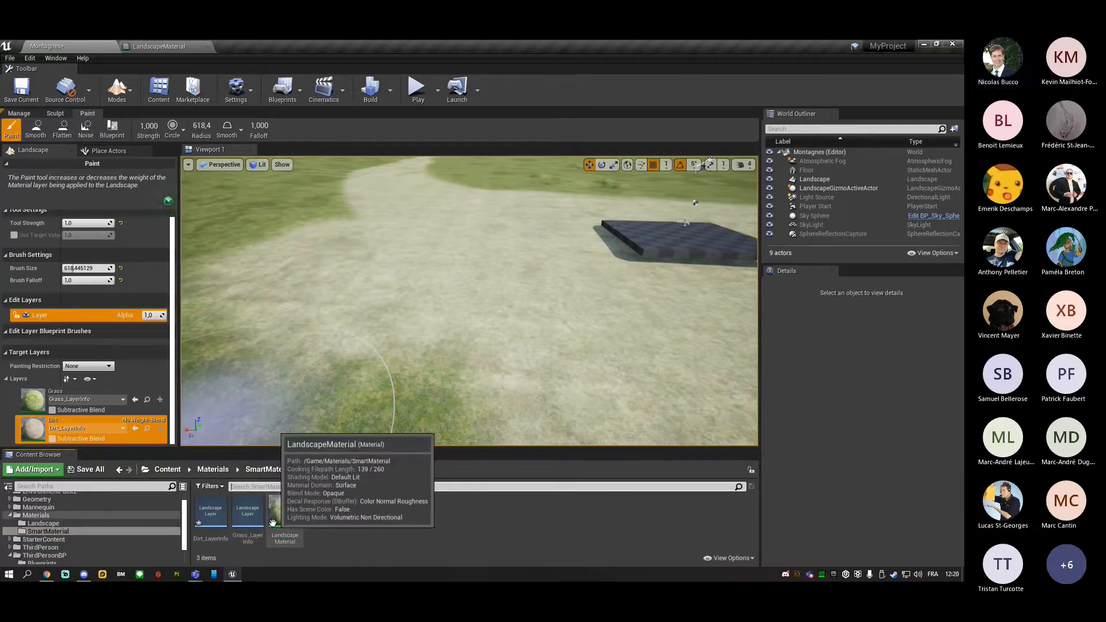
Force delete the Dirt_LayerInfo asset from the SmartMaterial folder.
click(212, 513)
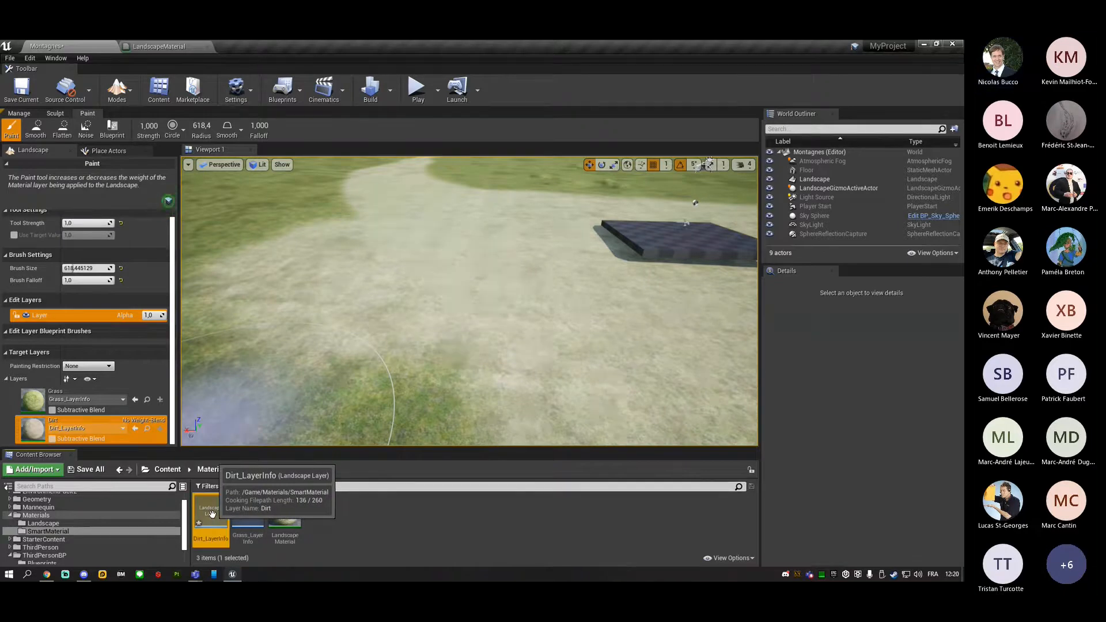
key(Delete)
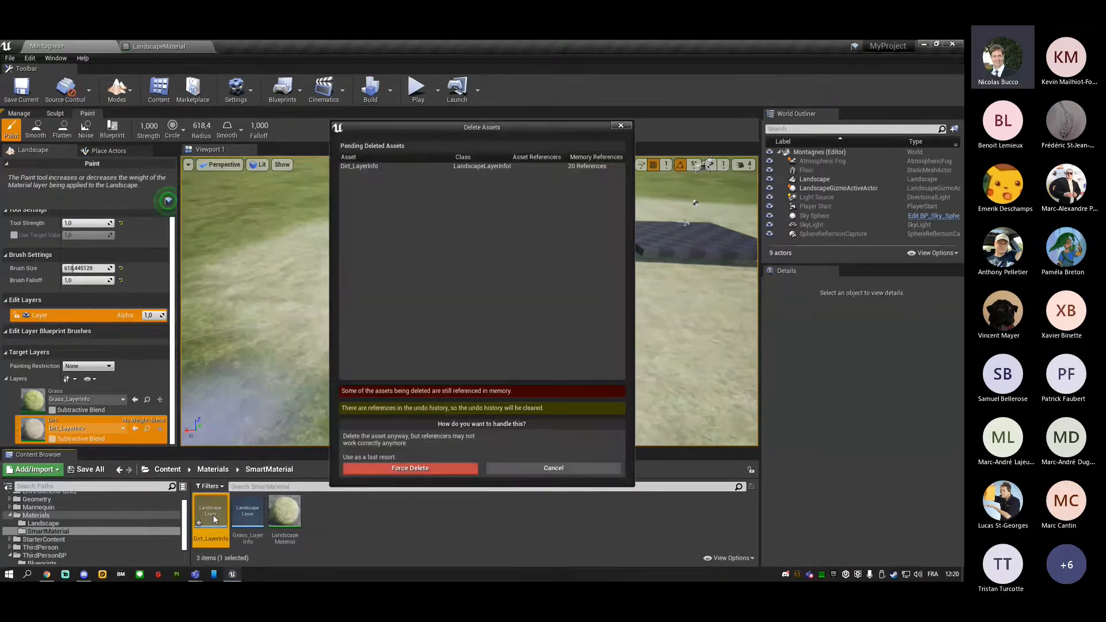
click(444, 469)
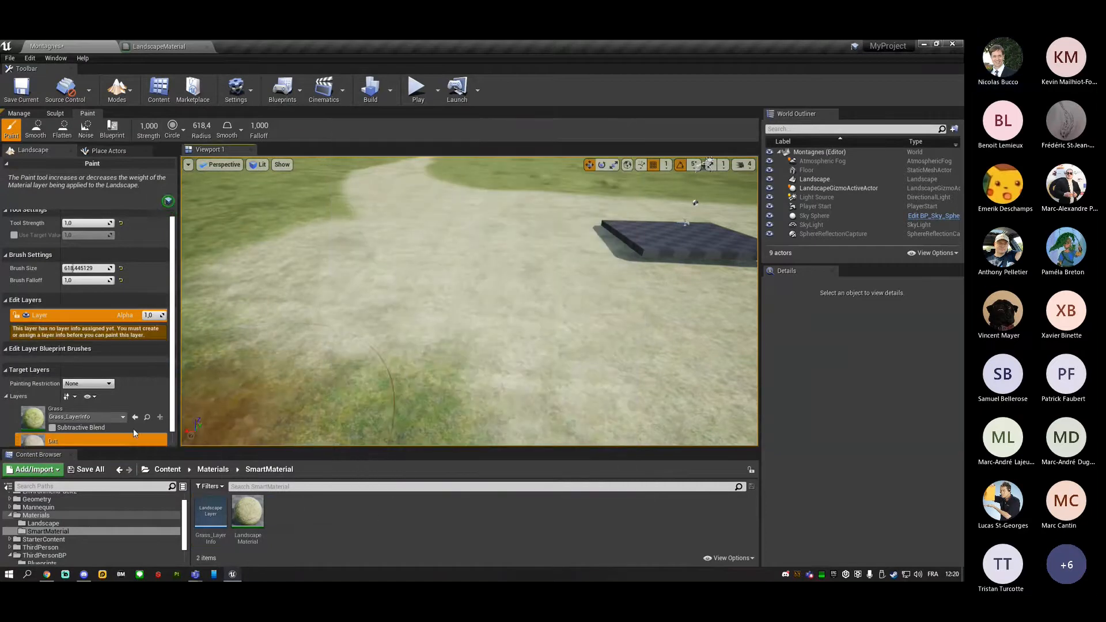
scroll(116, 428, down, 1)
click(159, 435)
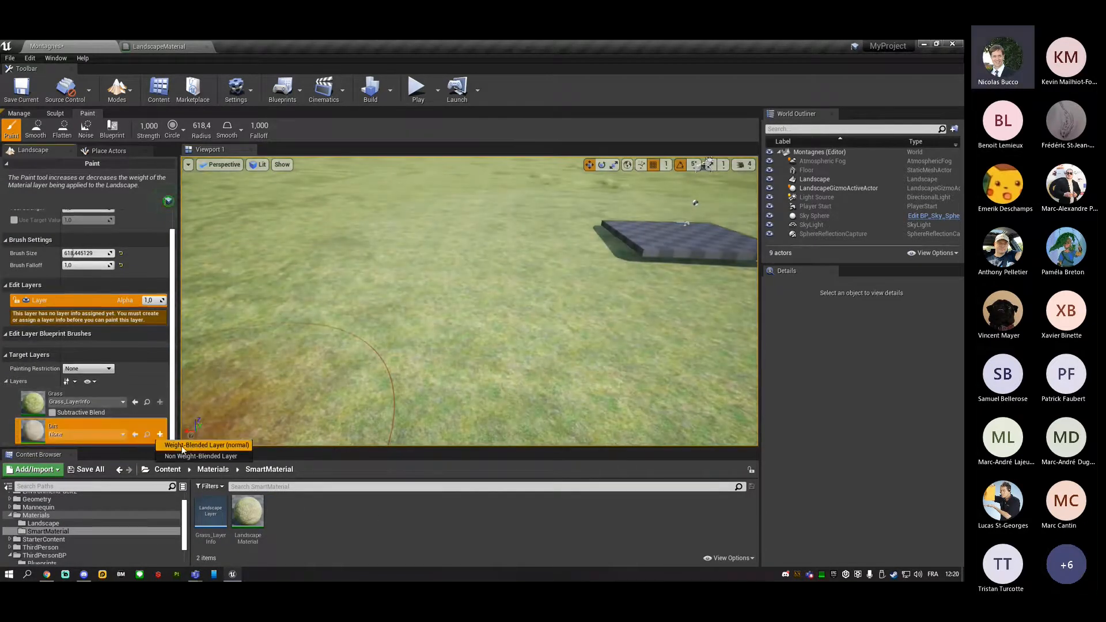
click(202, 455)
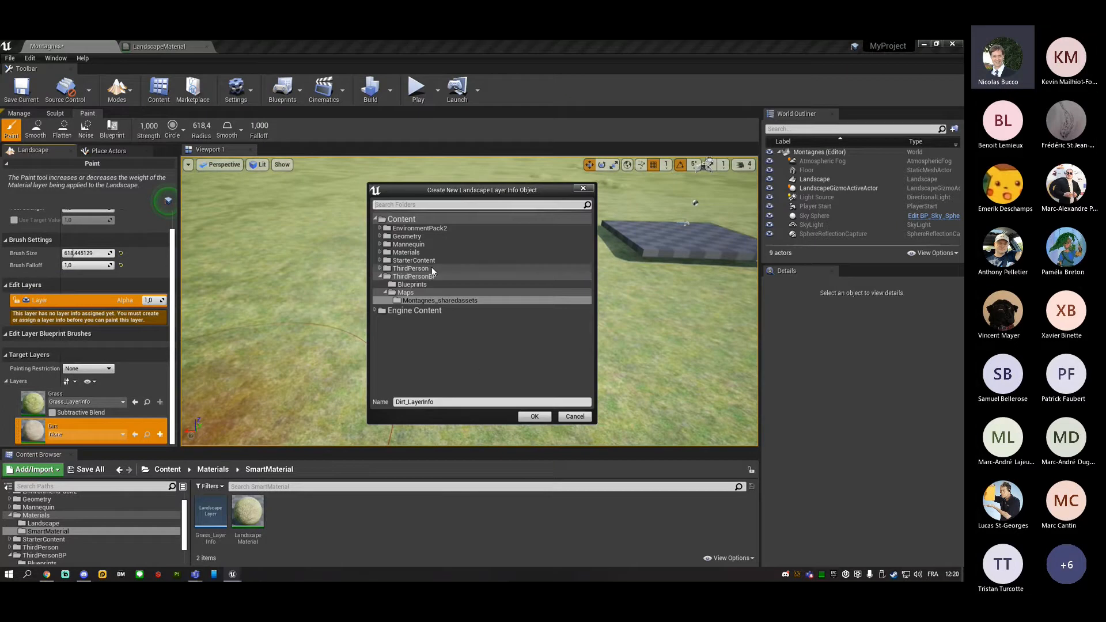
click(575, 416)
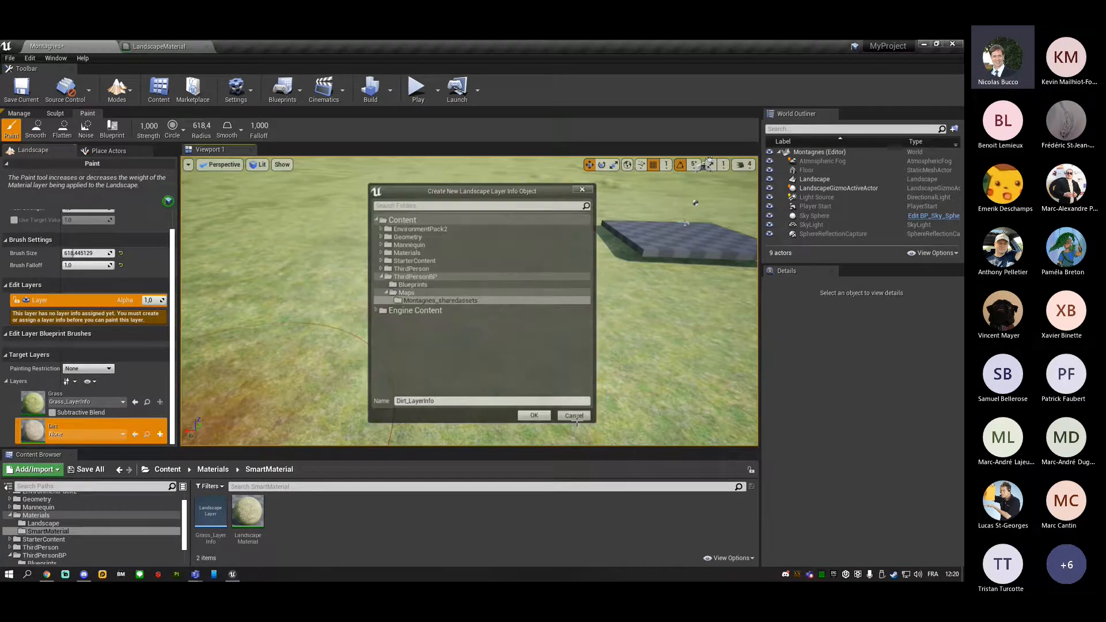
Create a non weight-blended layer info named Dirt_LayerInfo for the Dirt layer, stored in Materials/SmartMaterial.
click(160, 435)
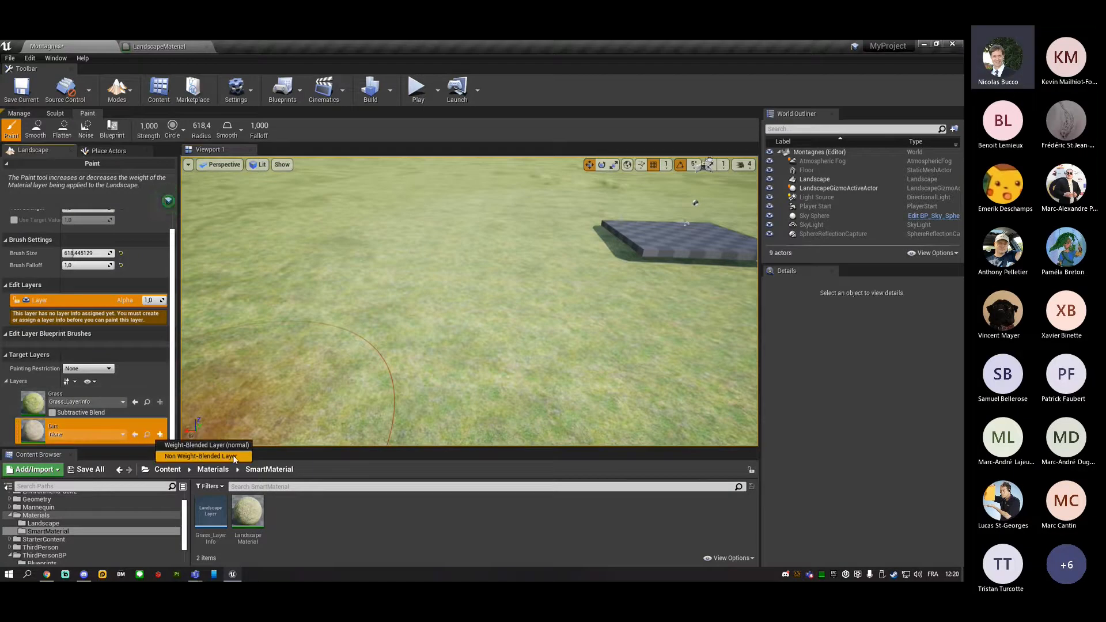
click(233, 455)
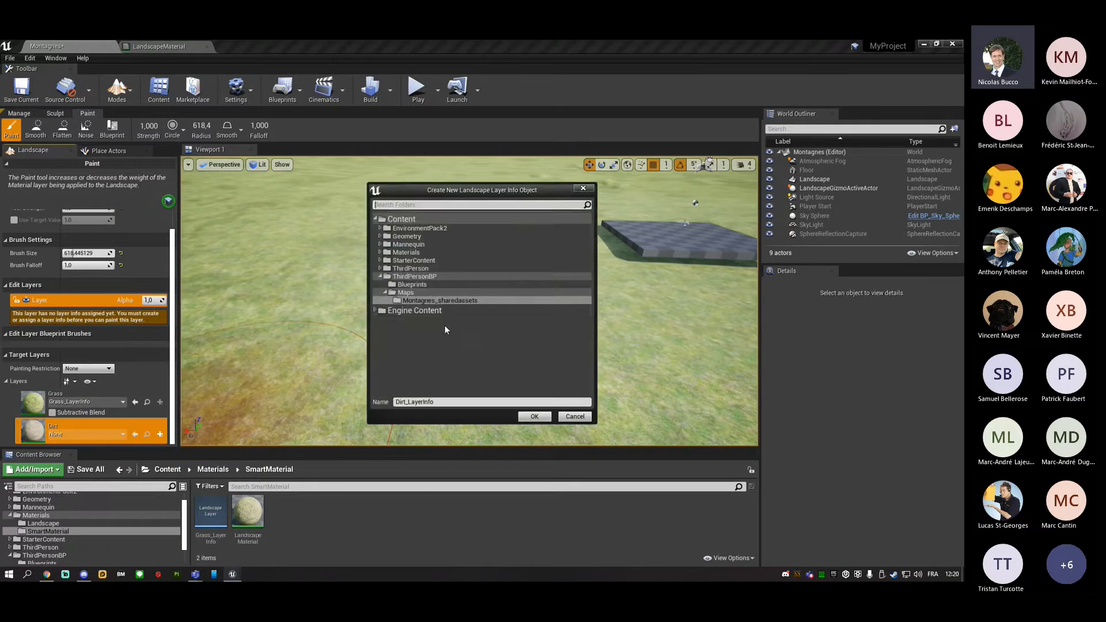
click(431, 253)
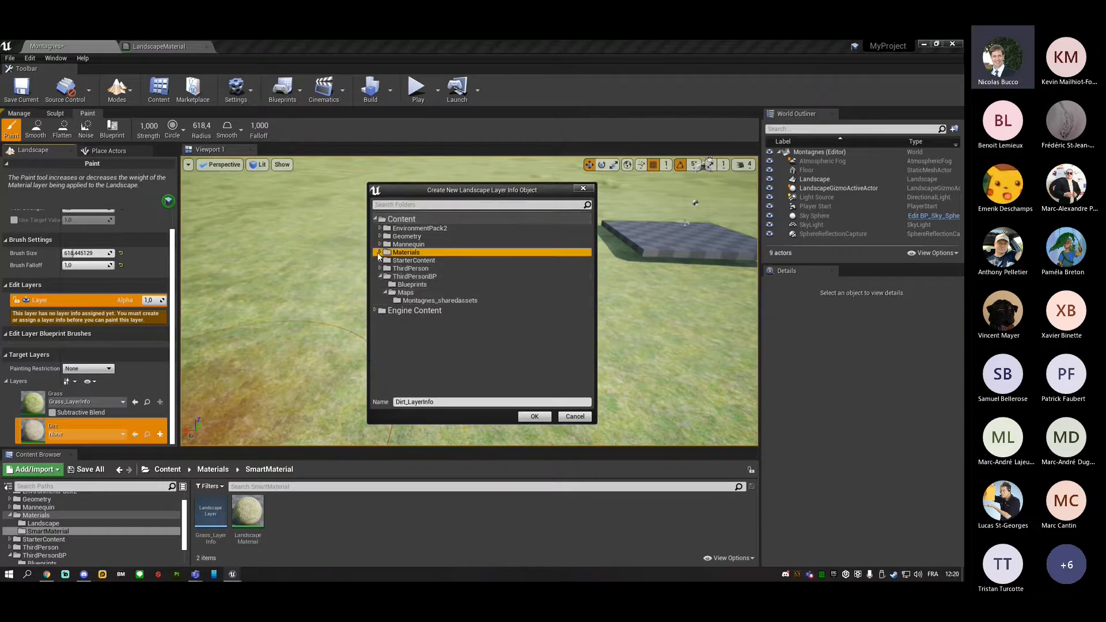
click(380, 252)
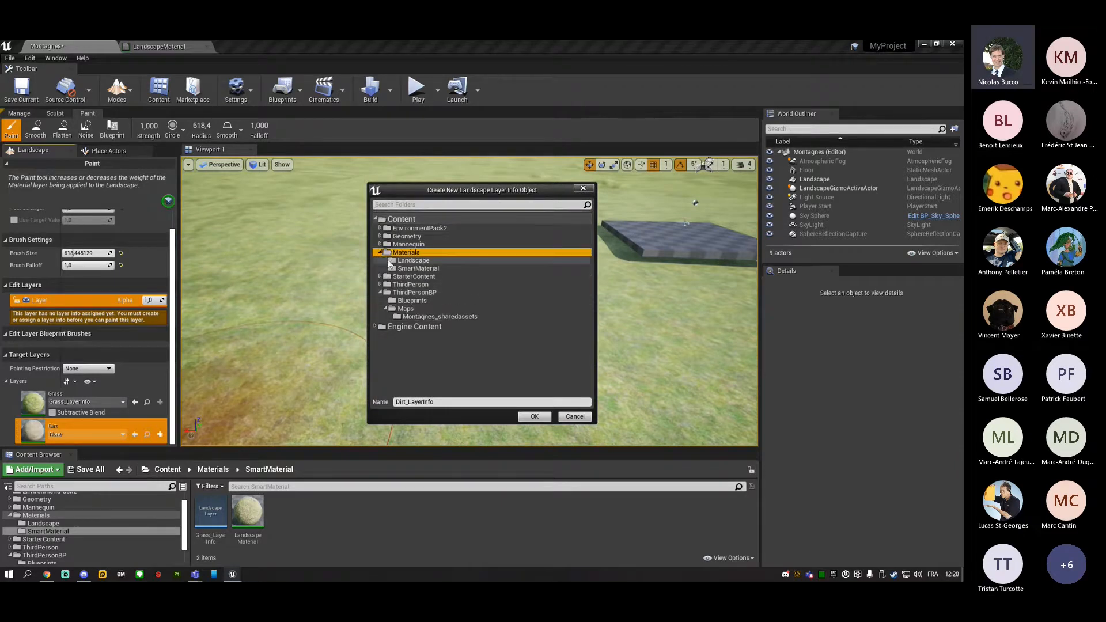
click(404, 269)
click(535, 416)
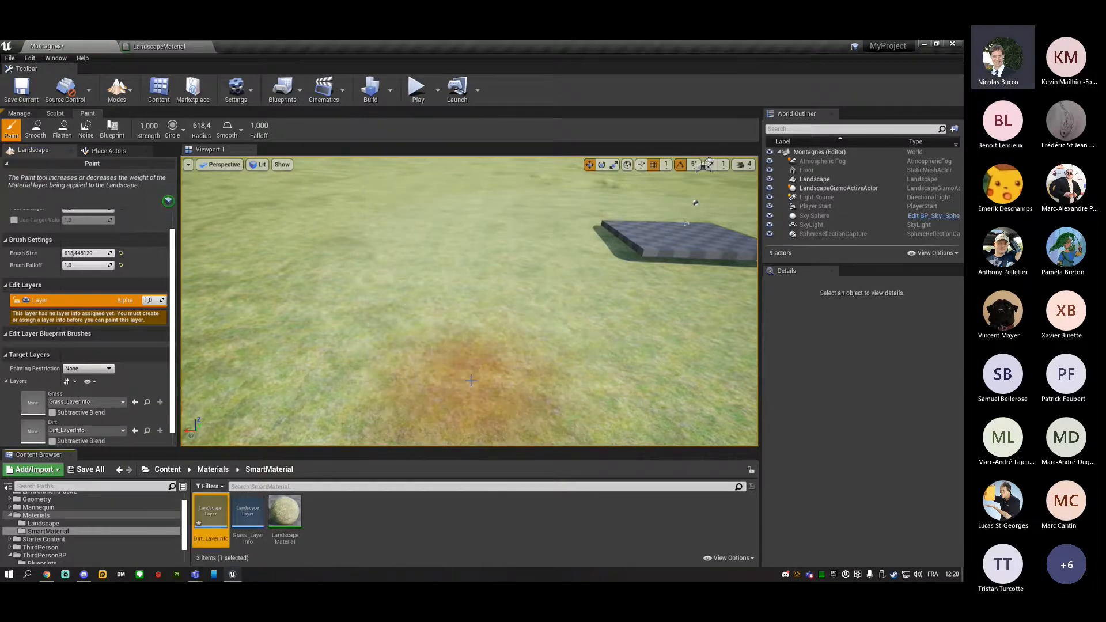
Make Dirt the target layer and paint a dirt patch on the grass beside the floor platform.
scroll(483, 382, down, 2)
mouse_move(483, 383)
right_down()
mouse_move(599, 348)
mouse_move(679, 343)
mouse_move(486, 387)
mouse_move(515, 395)
right_up()
key(s)
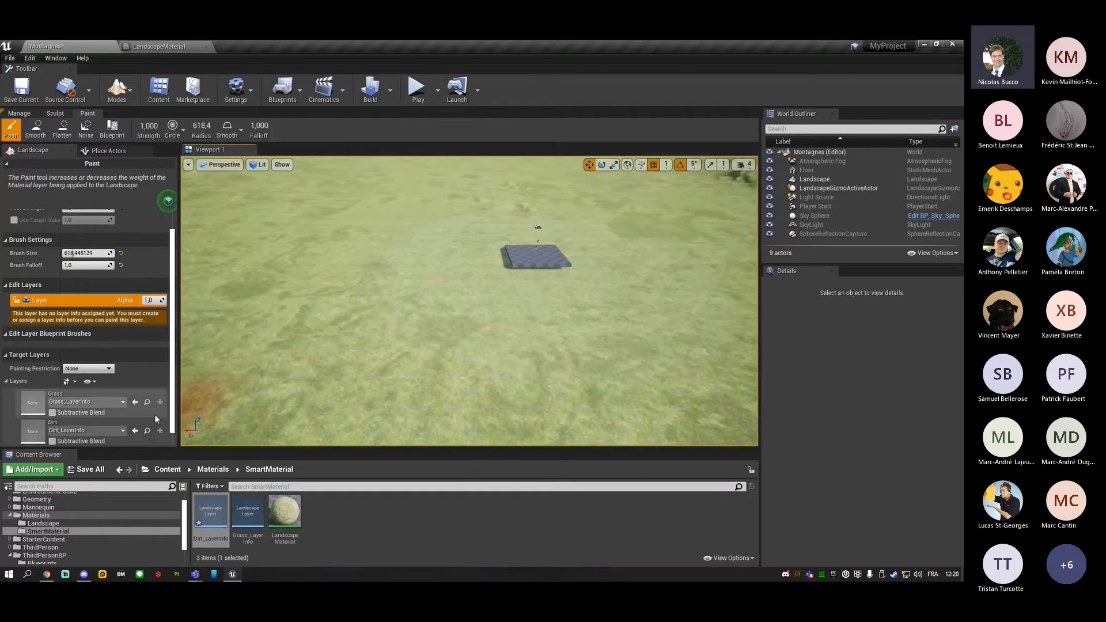
click(130, 423)
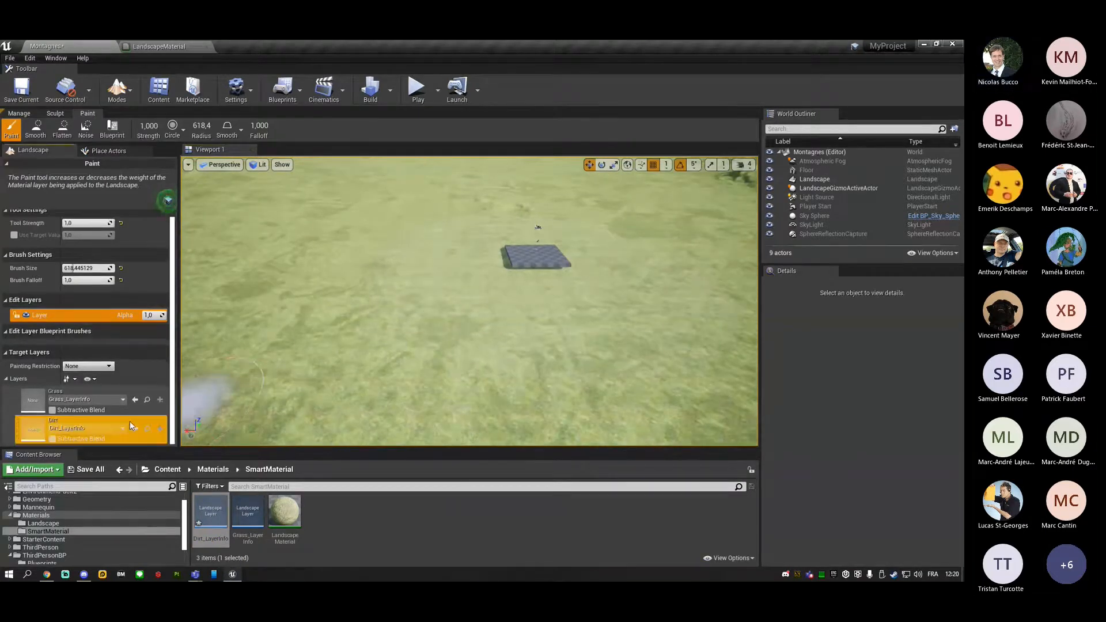
mouse_move(396, 332)
mouse_down()
mouse_move(431, 328)
mouse_move(474, 350)
mouse_move(445, 393)
mouse_move(424, 308)
mouse_move(437, 259)
mouse_move(479, 230)
mouse_move(426, 341)
mouse_move(482, 296)
mouse_move(439, 264)
mouse_up()
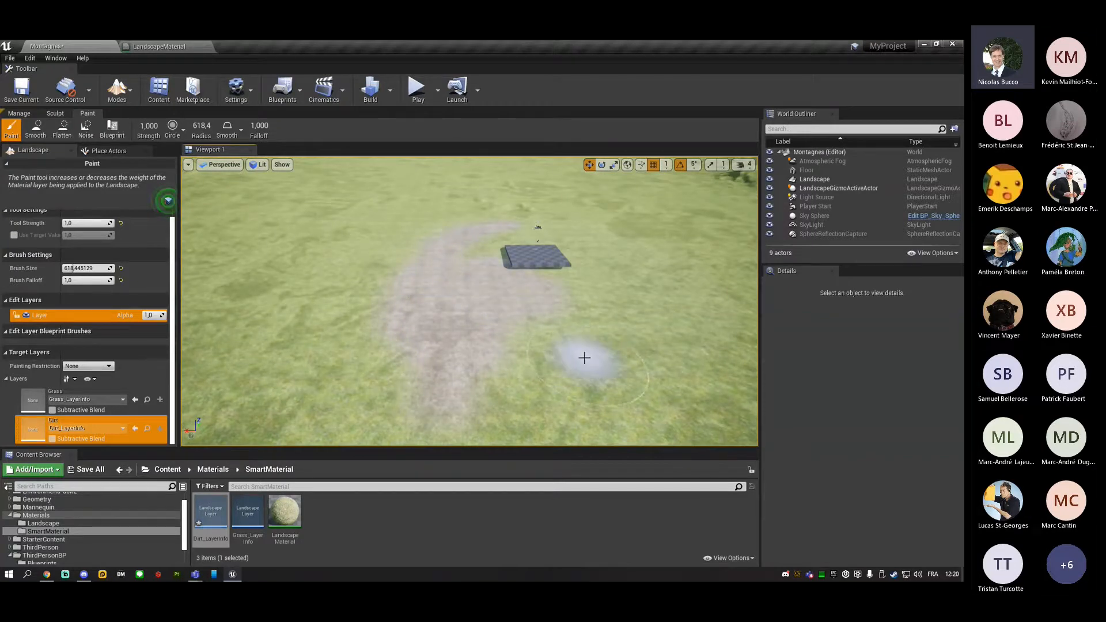